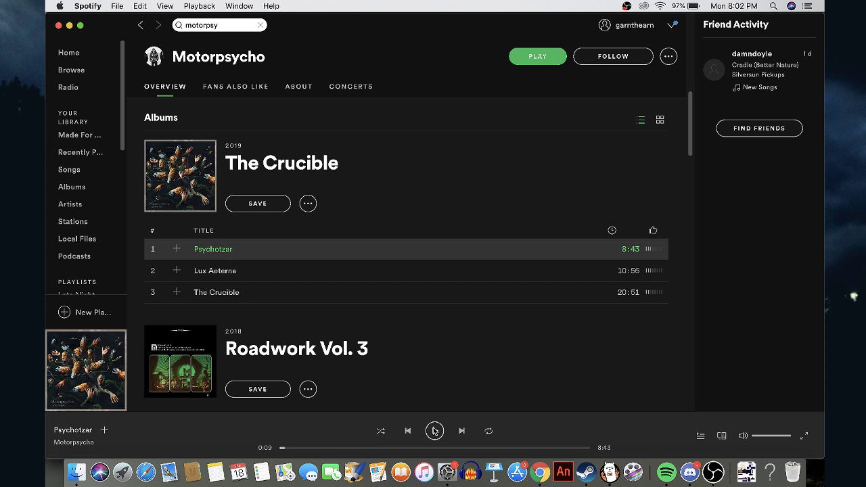
Play Psychotzar, rewind it to the start, pause it and lower the system volume
left_click(434, 431)
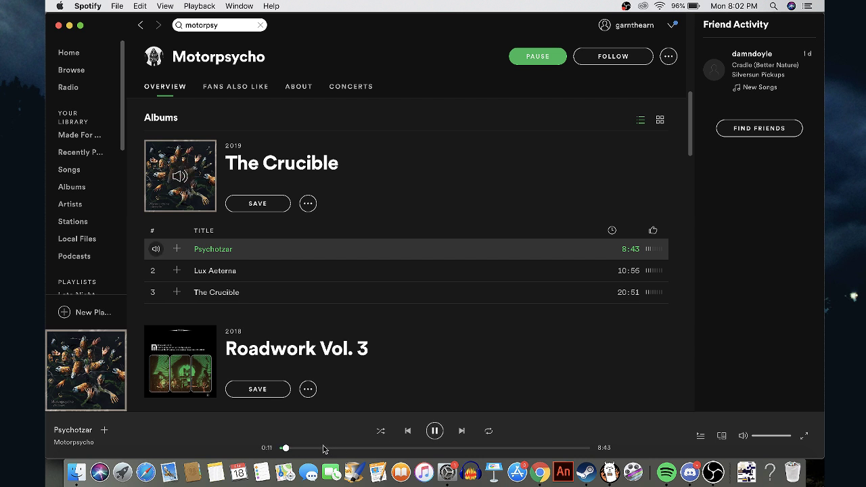
left_click_drag(286, 447, 278, 448)
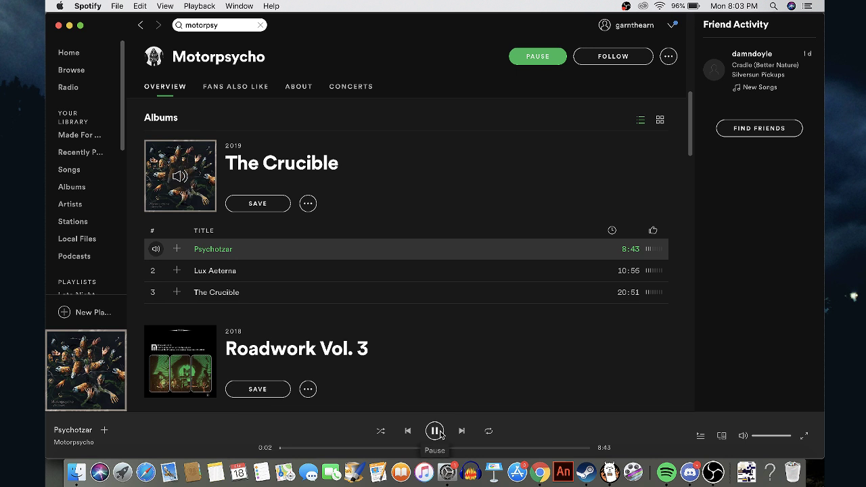
left_click(434, 430)
key("XF86AudioLowerVolume")
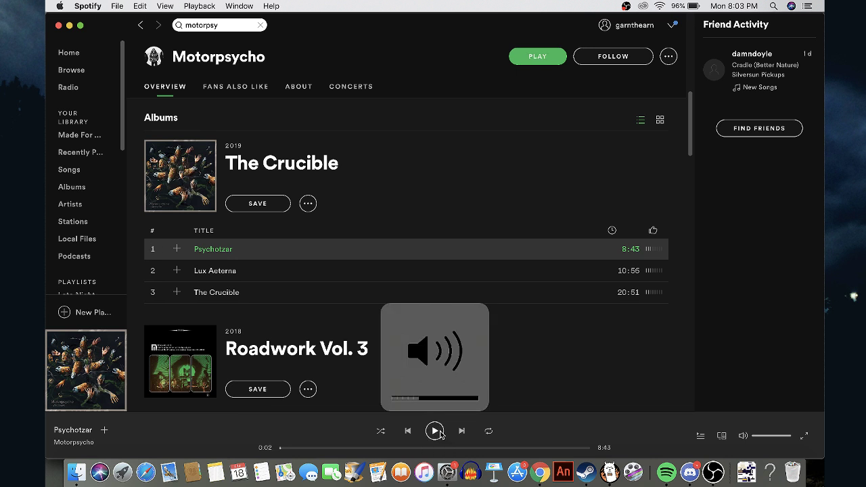
Test the playback of Psychotzar at about 4:28, pause it and move the position back to 1:43
left_click(435, 431)
left_click(438, 448)
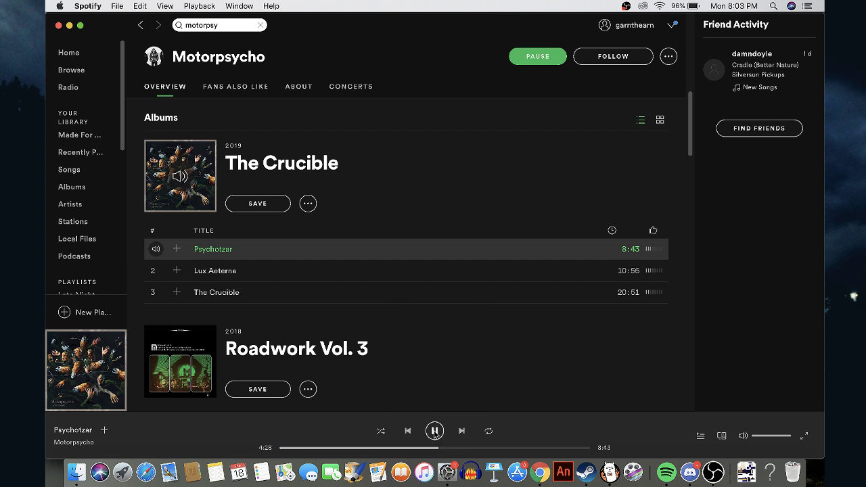
left_click(434, 430)
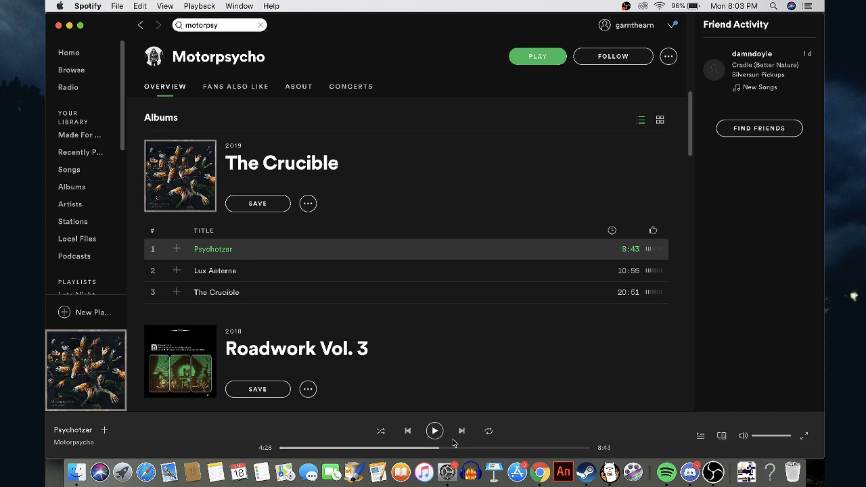
left_click(340, 448)
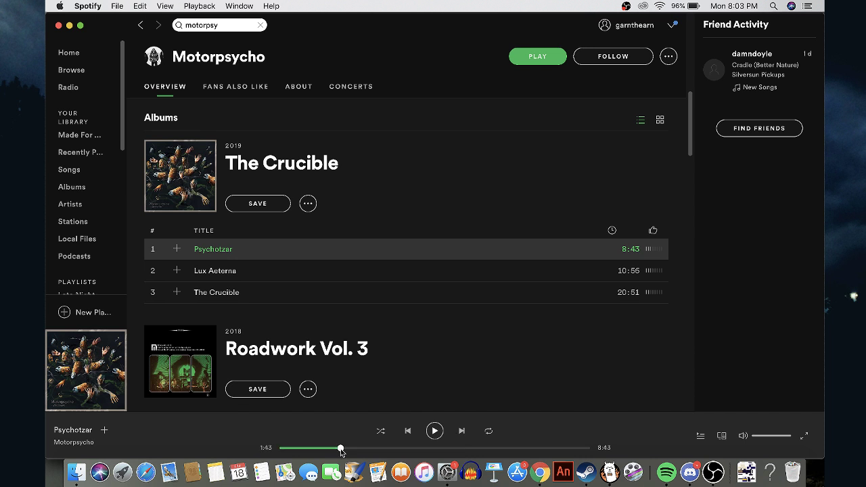
Open System Preferences and set the sound output to Multi-Output Device
left_click(773, 6)
type("system Preferences")
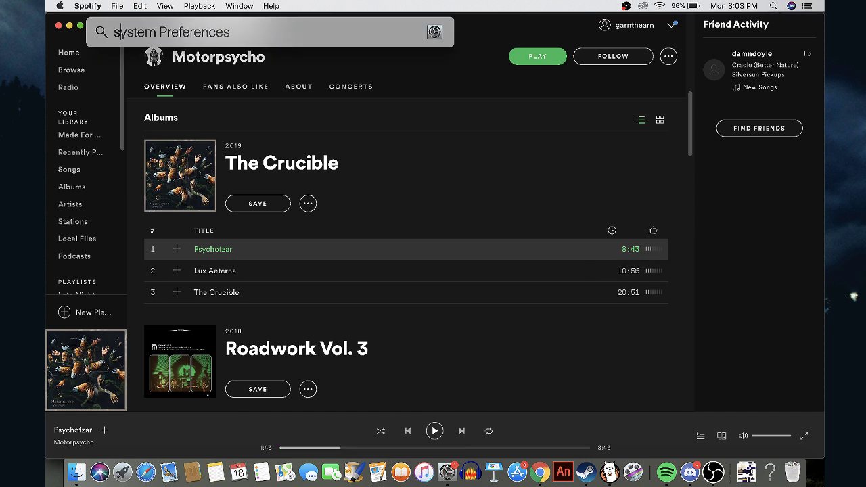
key("Return")
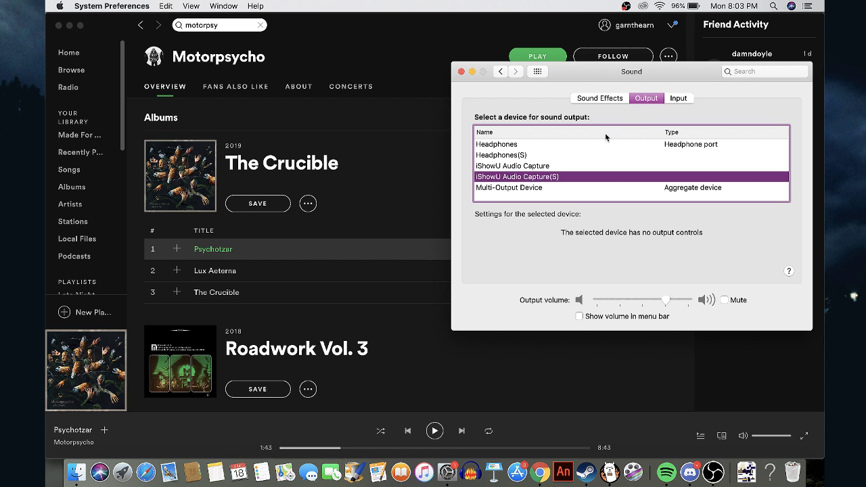
left_click(573, 187)
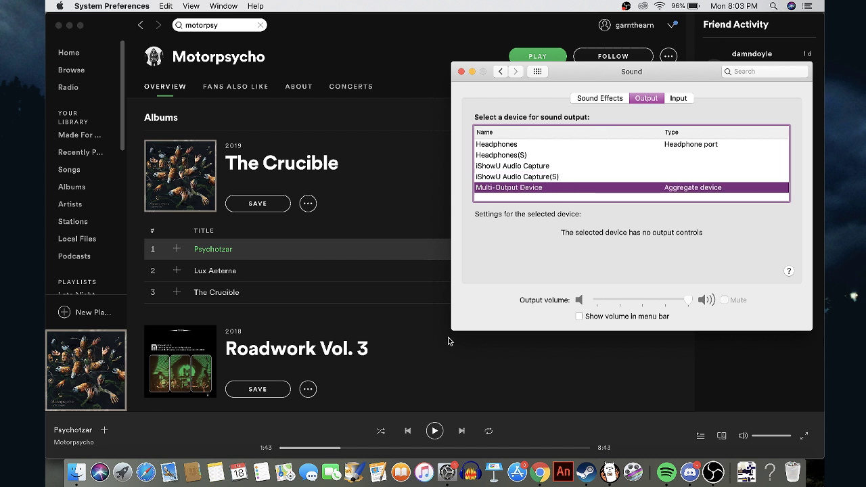
Return to Spotify, play Psychotzar from 0:00 and lower the player's volume to less than half
left_click(443, 431)
left_click(434, 431)
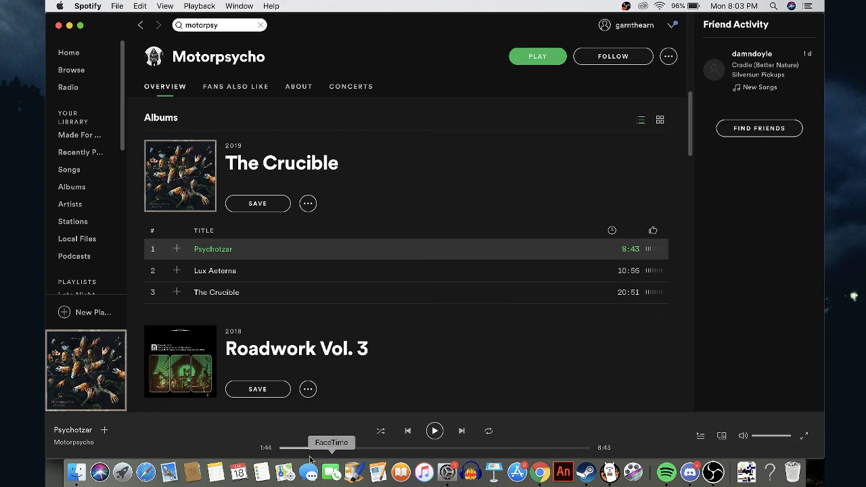
left_click_drag(309, 447, 209, 449)
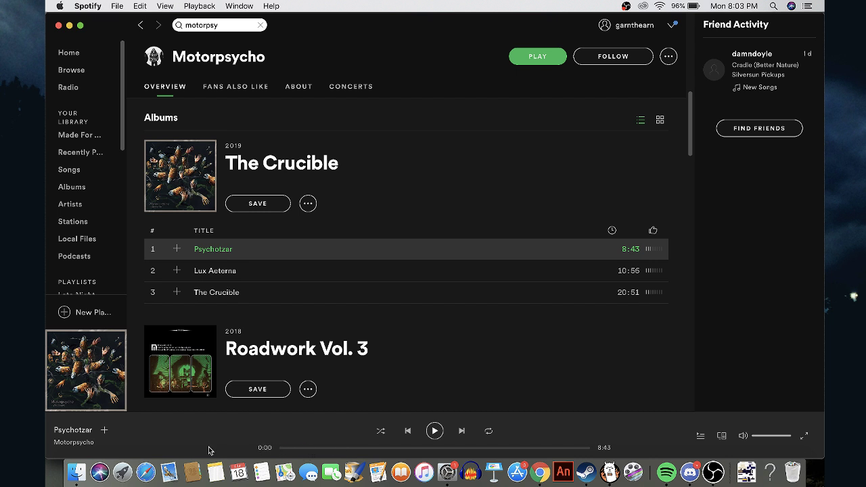
left_click(769, 435)
left_click(434, 431)
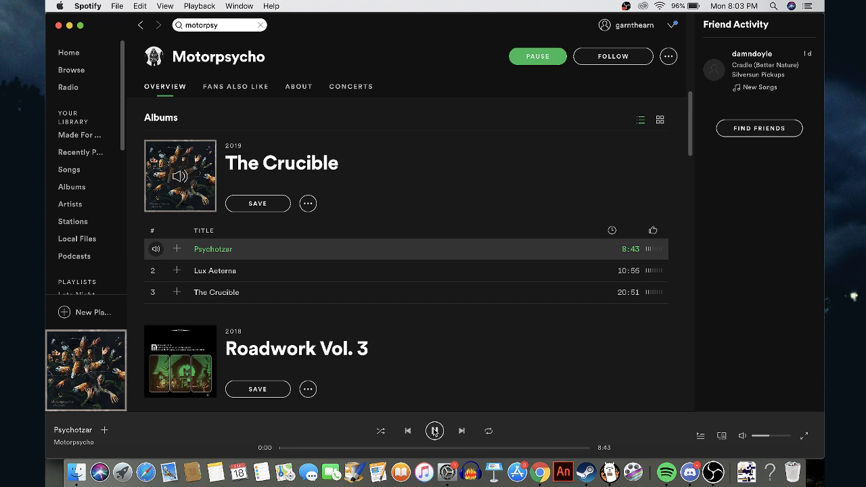
left_click_drag(768, 435, 762, 436)
Switch to FireAlpaca and create a new 1500 × 1500 pixel image at 350 dpi with a transparent background
left_click(617, 478)
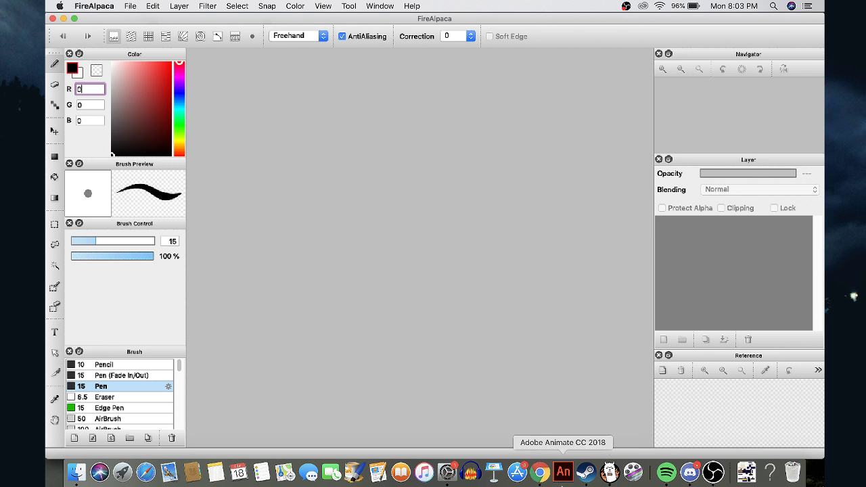
left_click(130, 6)
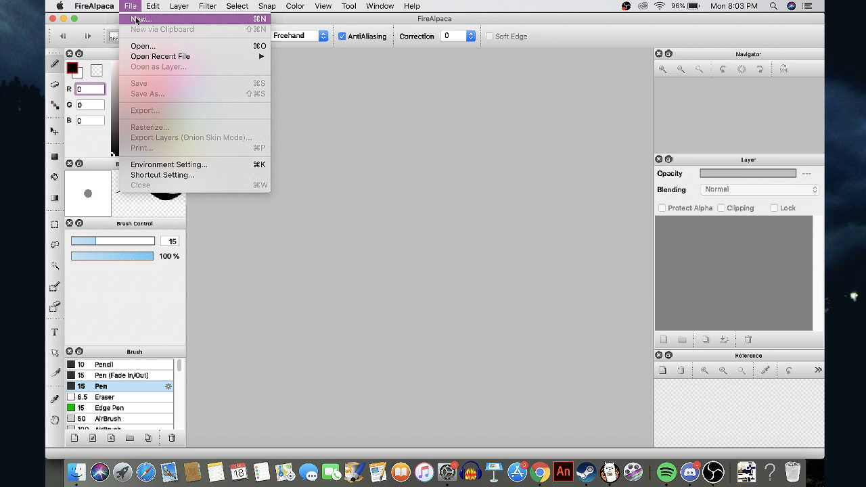
left_click(136, 19)
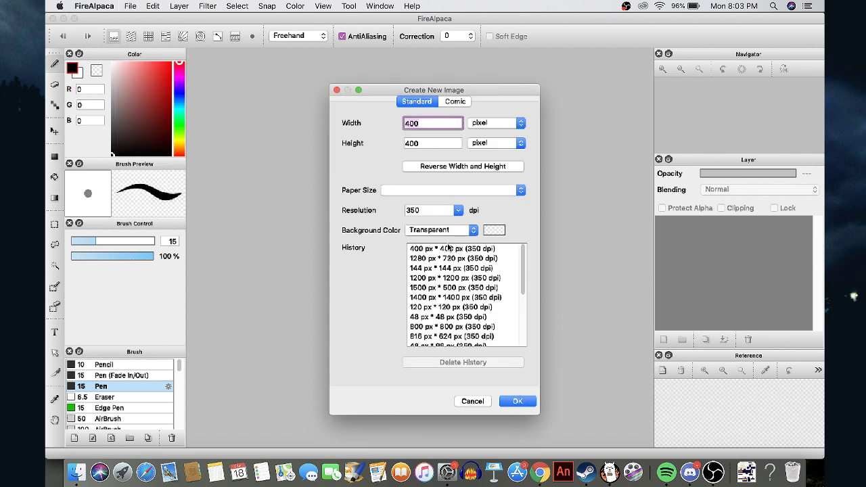
left_click(443, 289)
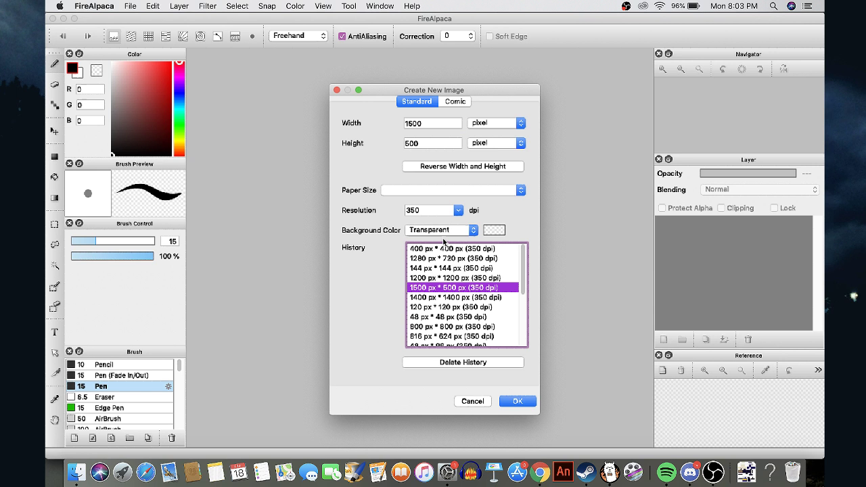
left_click(406, 143)
type("1")
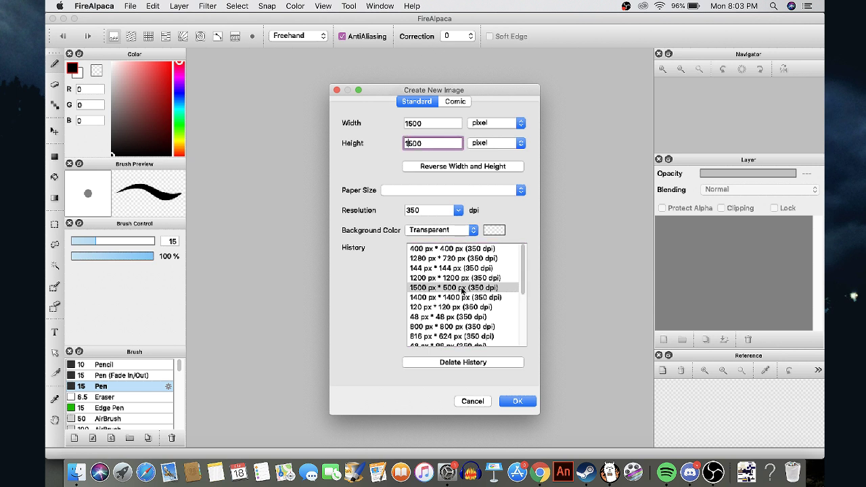
left_click(515, 401)
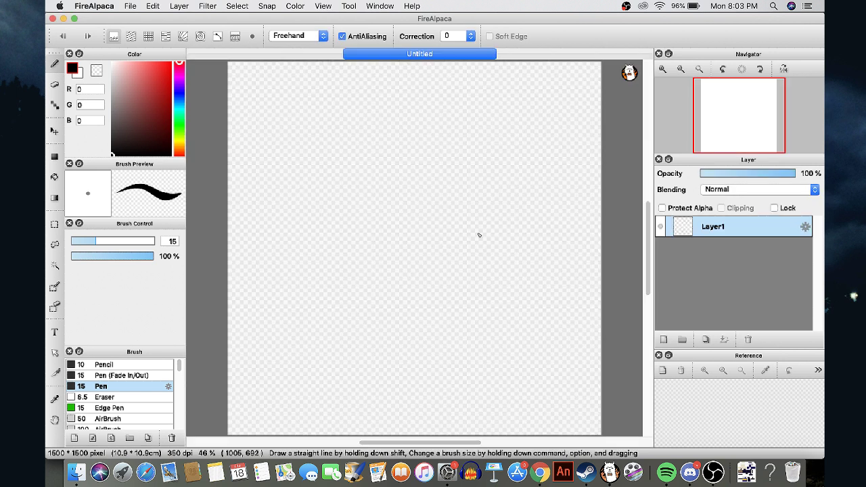
Fill Layer1 with white using the Bucket tool and add a new layer above it
key("g")
left_click_drag(127, 117, 79, 17)
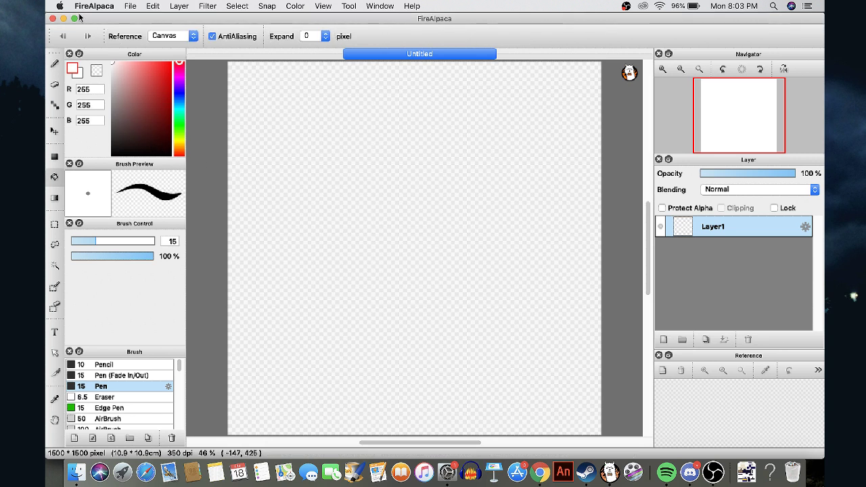
left_click(382, 167)
left_click(663, 339)
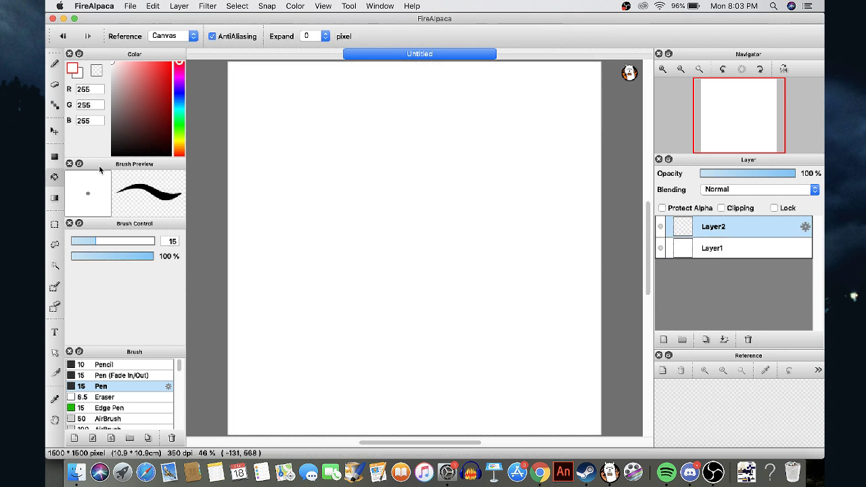
Set the drawing colour to black and Layer2's opacity to 40%, closing the Radial Menu
left_click(116, 135)
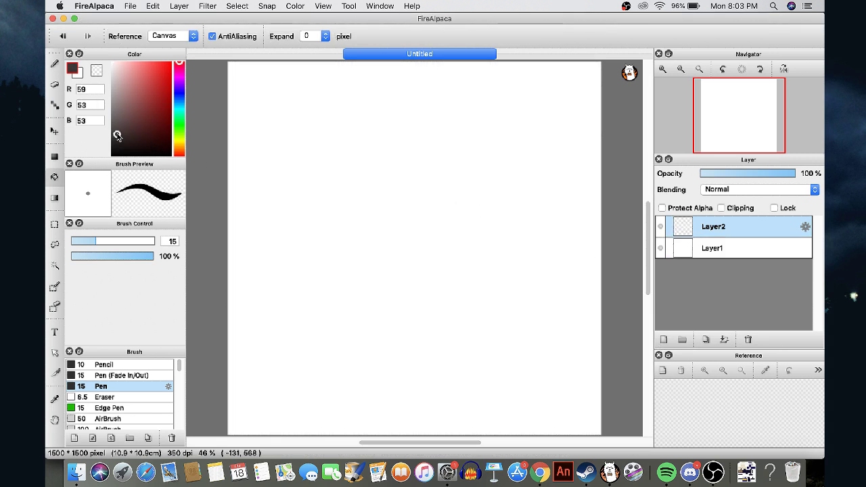
left_click_drag(116, 135, 269, 210)
right_click(319, 217)
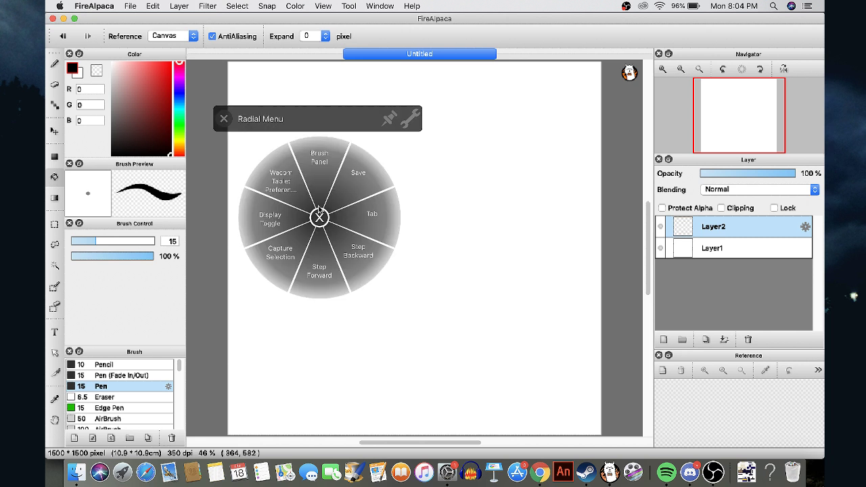
left_click(737, 176)
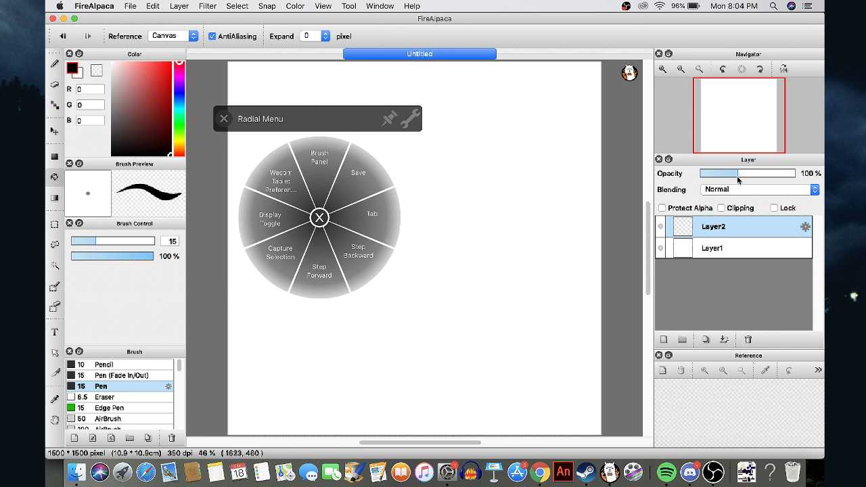
left_click(223, 119)
Select the Brush tool, turn off AntiAliasing and undo the trial circle strokes on Layer2
key("b")
scroll(343, 163, "up", 1)
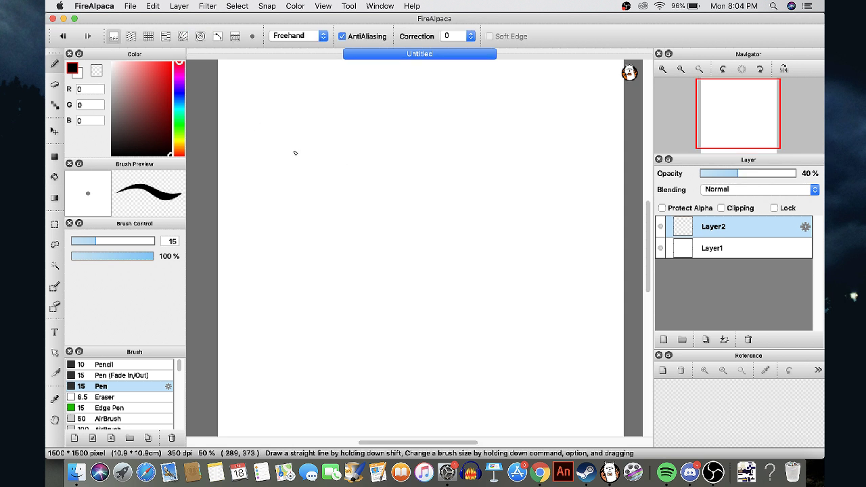
scroll(303, 126, "up", 3)
mouse_move(305, 116)
left_mouse_down()
mouse_move(251, 207)
mouse_move(305, 141)
mouse_move(284, 211)
mouse_move(338, 142)
left_mouse_up()
key("super+z")
left_click(341, 36)
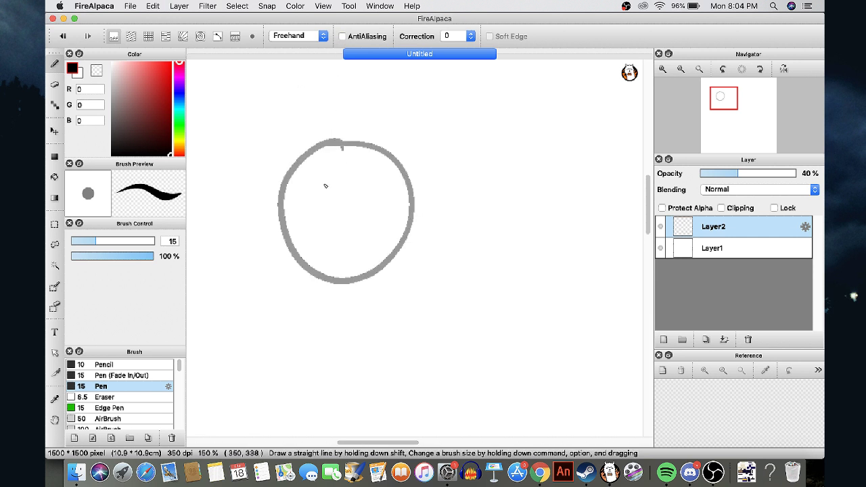
key("super+z")
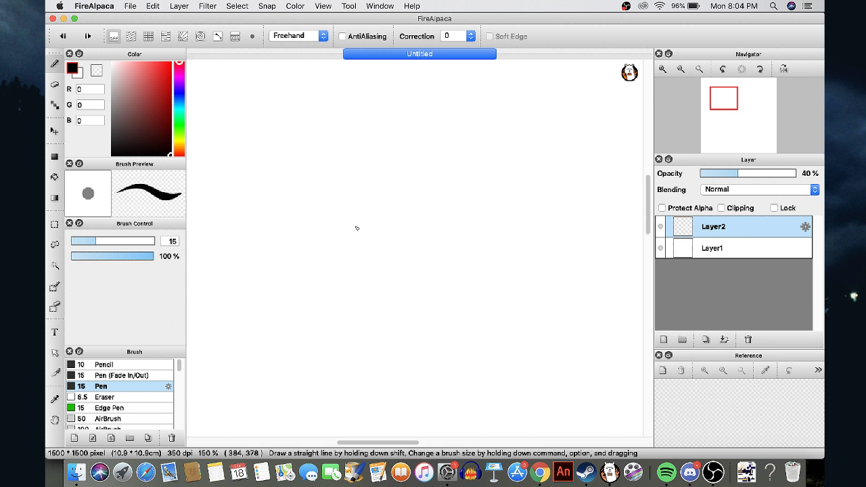
Sketch a rough round head outline with loose pen strokes in the upper-left area of Layer2
mouse_move(346, 256)
left_mouse_down()
mouse_move(415, 197)
mouse_move(415, 178)
mouse_move(416, 186)
mouse_move(403, 225)
mouse_move(411, 155)
mouse_move(405, 179)
mouse_move(359, 112)
mouse_move(349, 122)
mouse_move(354, 111)
mouse_move(297, 116)
mouse_move(318, 115)
mouse_move(271, 144)
mouse_move(281, 133)
mouse_move(270, 200)
mouse_move(277, 257)
left_mouse_up()
left_click_drag(252, 227, 318, 269)
left_click_drag(277, 246, 338, 253)
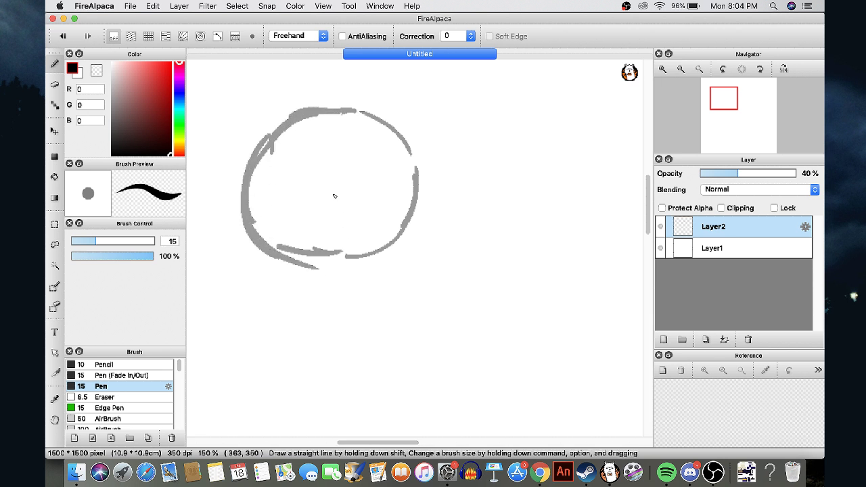
mouse_move(332, 192)
left_mouse_down()
mouse_move(338, 208)
mouse_move(365, 207)
mouse_move(232, 197)
mouse_move(274, 223)
left_mouse_up()
scroll(312, 224, "up", 1)
key("super+z")
key("super+z")
key("super+z")
Sketch two curved eye outlines with small pupils inside the head on Layer2
mouse_move(329, 188)
left_mouse_down()
mouse_move(304, 138)
mouse_move(267, 217)
left_mouse_up()
left_click(316, 171)
left_click_drag(316, 173, 316, 183)
mouse_move(365, 161)
left_mouse_down()
mouse_move(365, 170)
mouse_move(349, 150)
mouse_move(363, 129)
left_mouse_up()
left_click_drag(427, 181, 422, 139)
Add a third layer and place a black pen dot at the lower end of the left eye, closing the Radial Menu
left_click(662, 339)
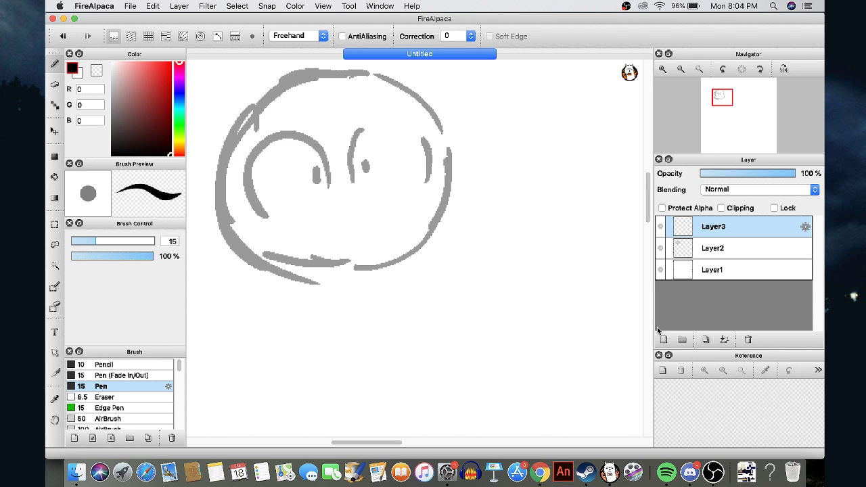
right_click(656, 327)
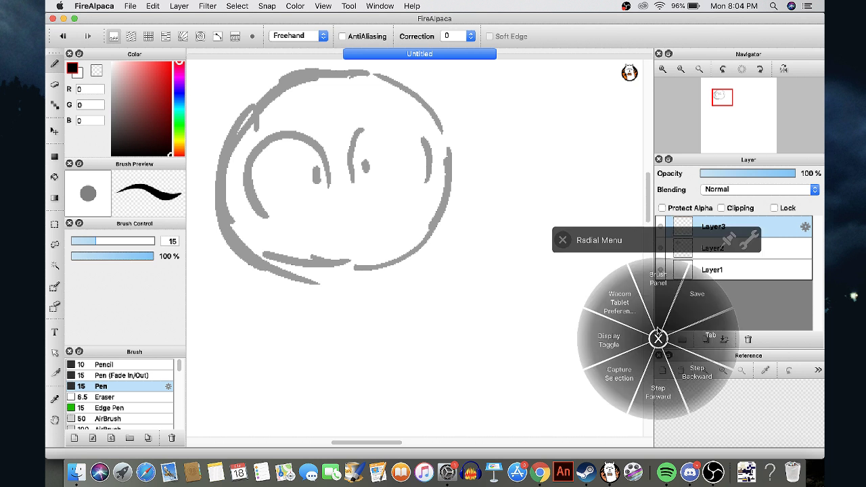
left_click(256, 214)
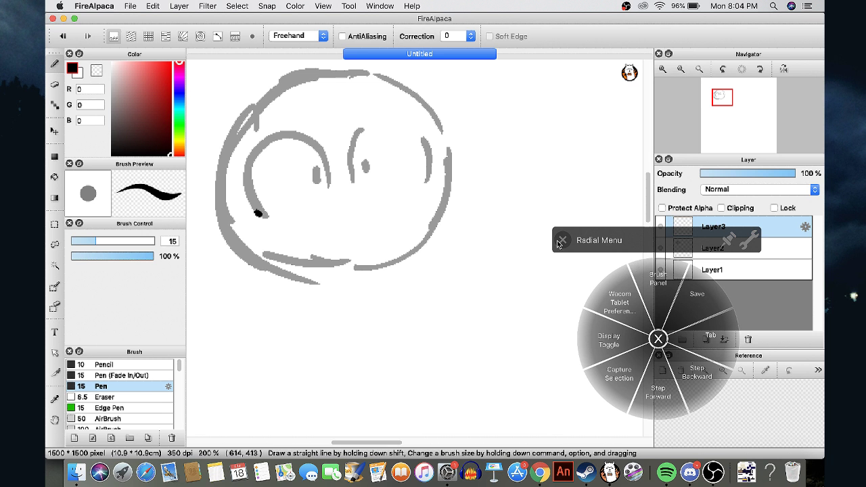
left_click(561, 240)
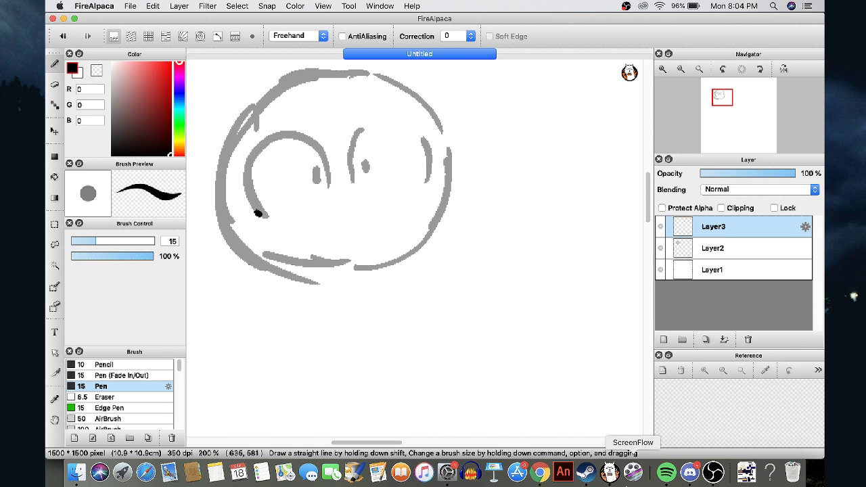
Try to bring up the OBS window, moving the FireAlpaca and Spotify windows aside to look behind them
left_click(712, 480)
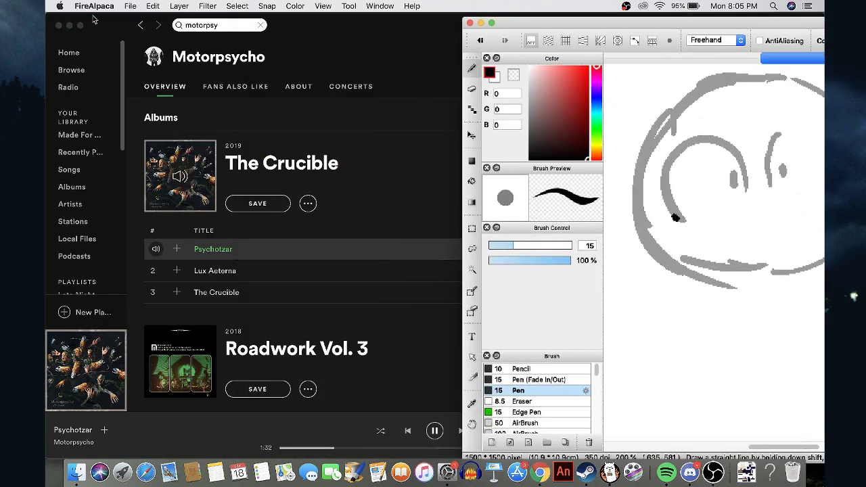
left_click(101, 25)
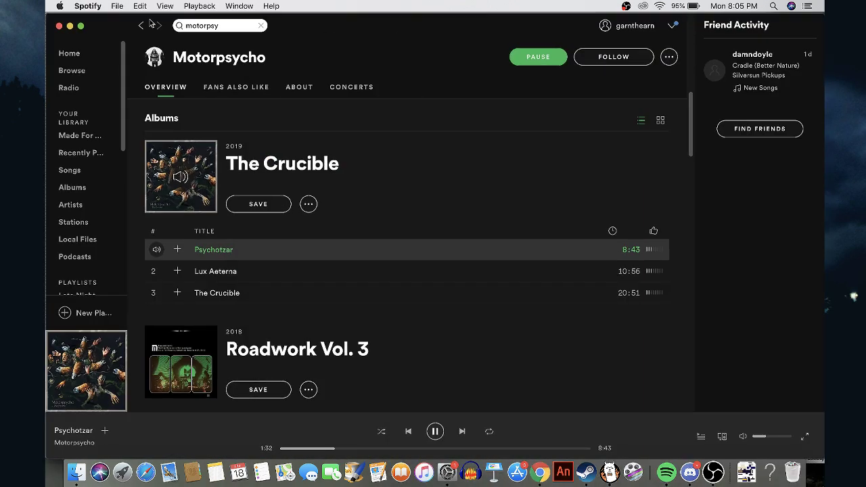
left_click_drag(107, 34, 646, 62)
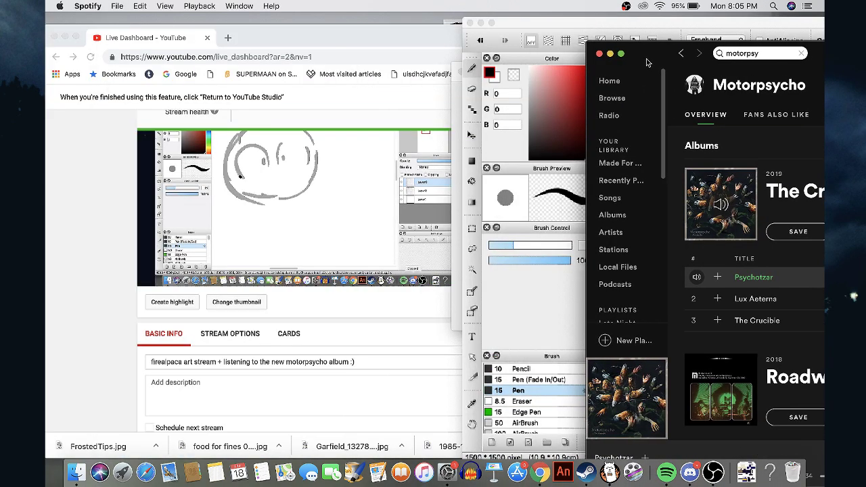
double_click(646, 62)
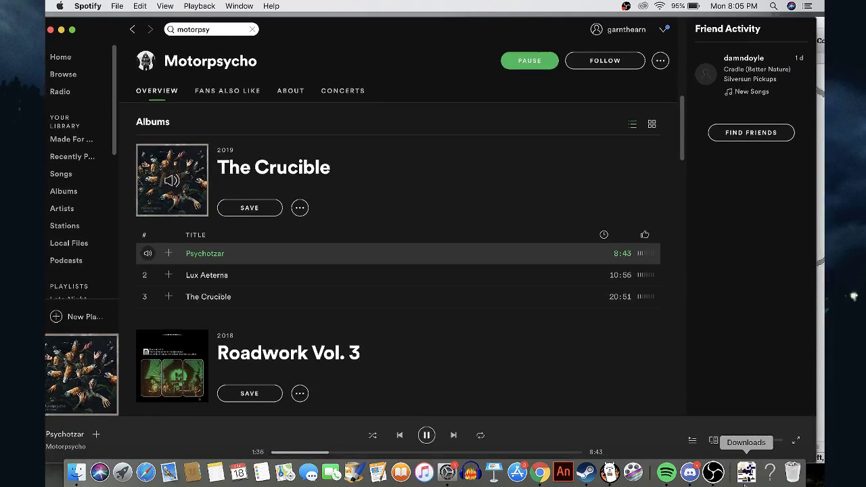
Try to show all open OBS windows from the Dock
left_click(714, 474)
right_click(716, 476)
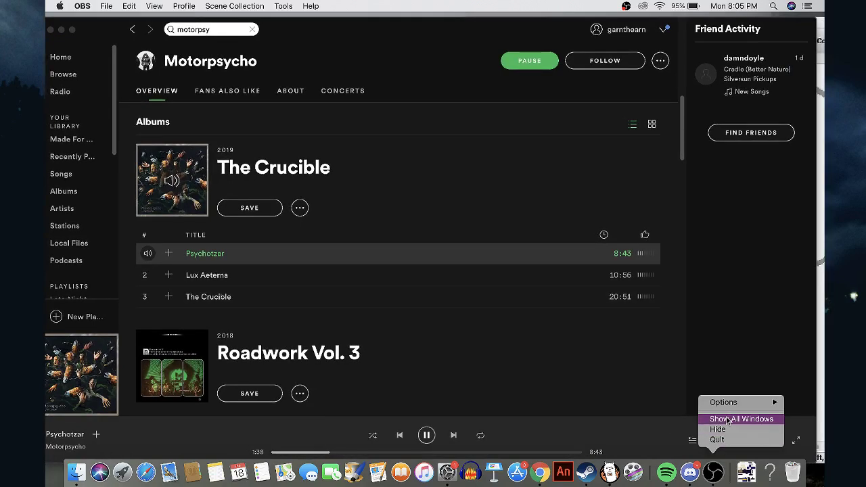
left_click(716, 419)
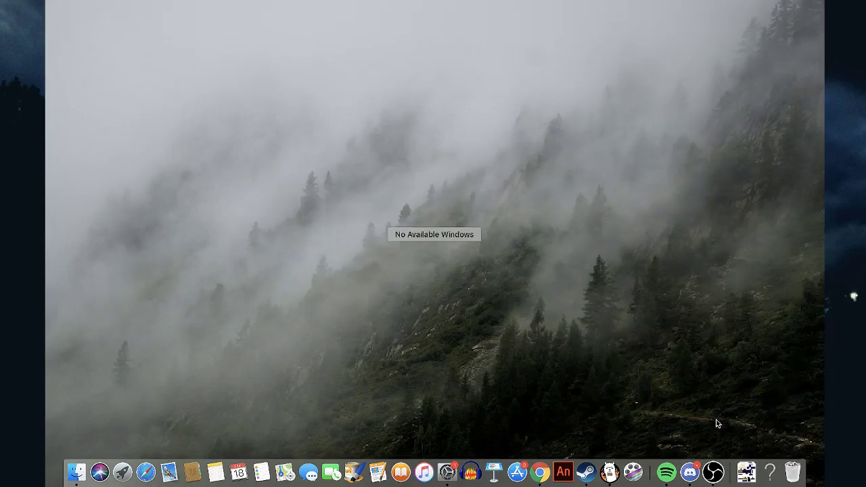
left_click(718, 426)
left_click(713, 484)
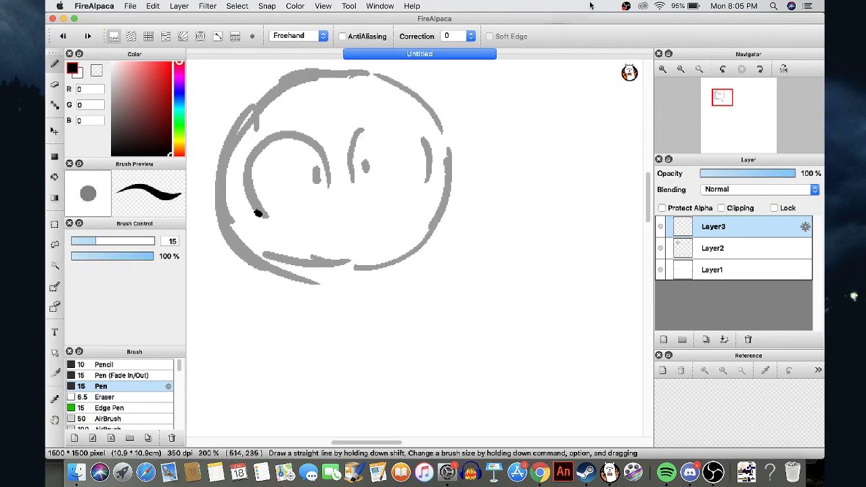
Retry reaching the OBS window through its status icon, by hiding the app and by showing all its windows
left_click(627, 7)
left_click(631, 19)
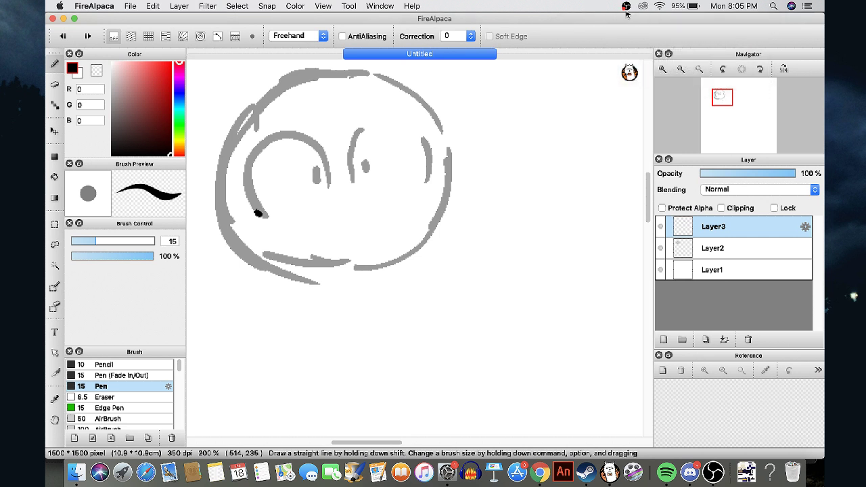
left_click(712, 473)
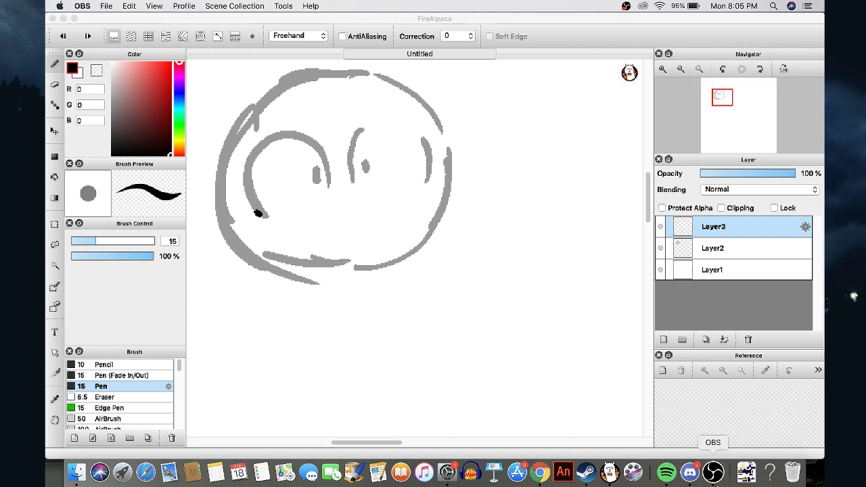
right_click(713, 472)
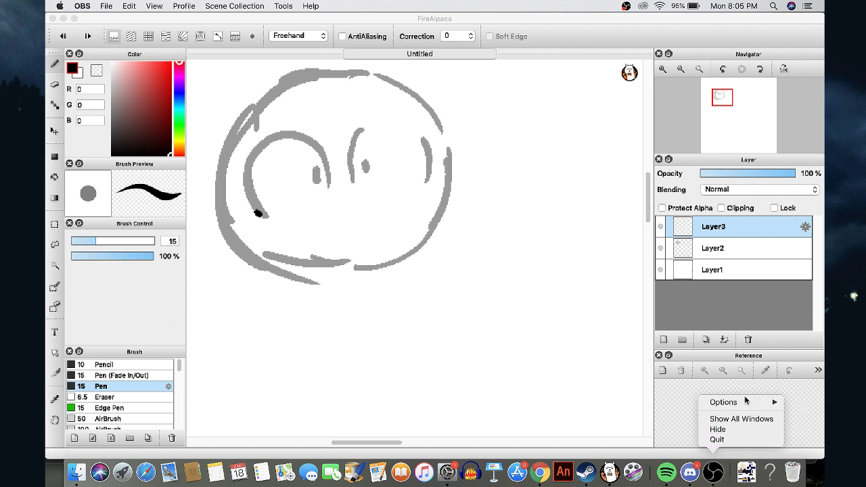
mouse_move(746, 404)
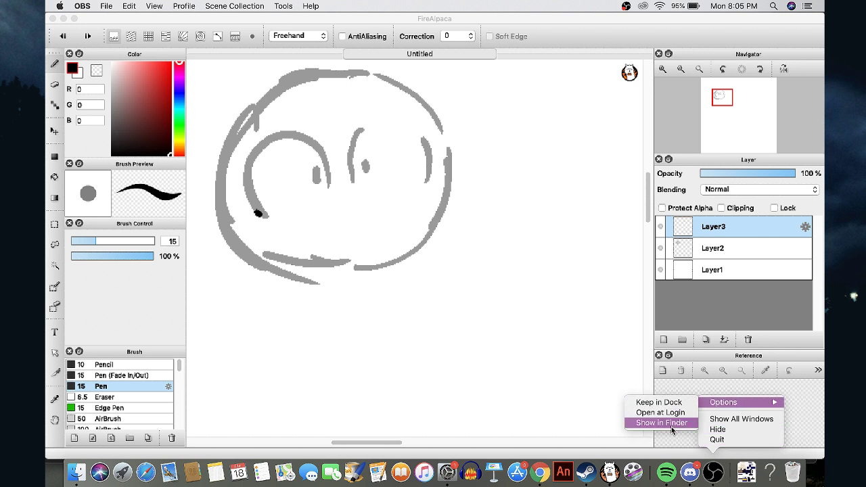
left_click(709, 429)
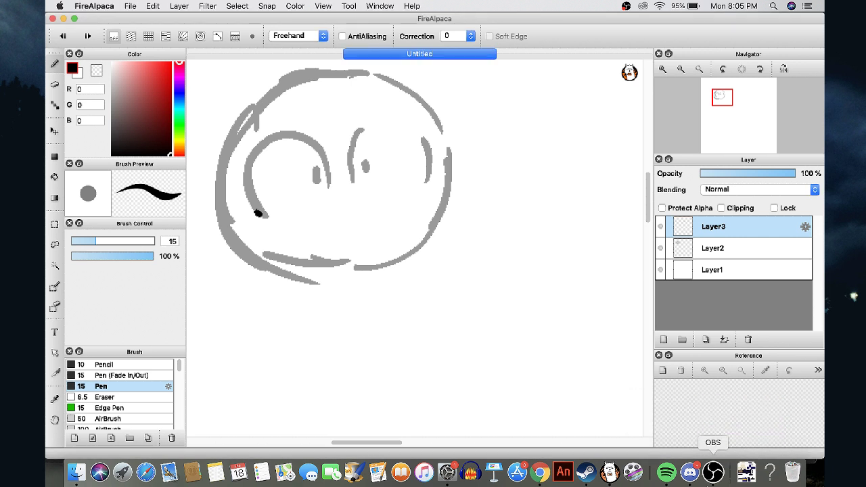
right_click(713, 477)
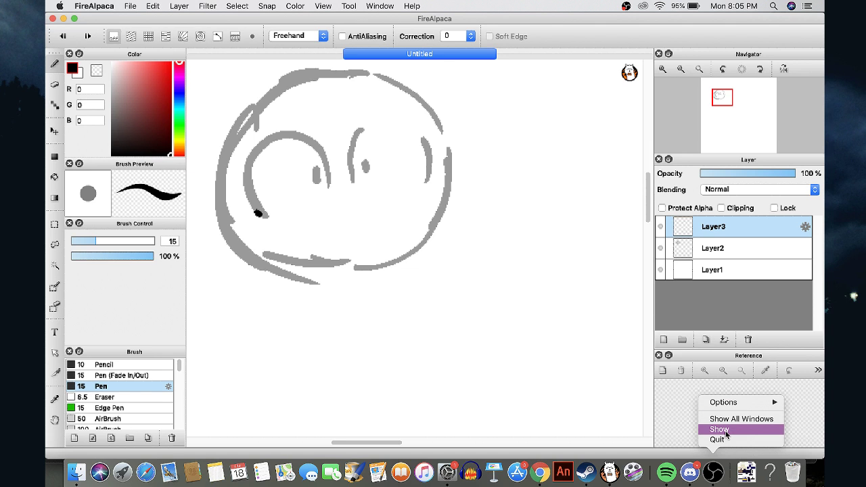
left_click(737, 419)
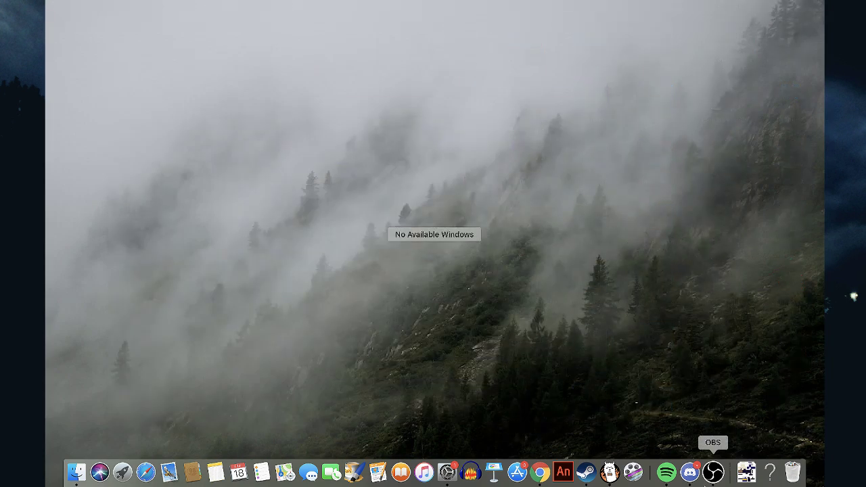
key("Escape")
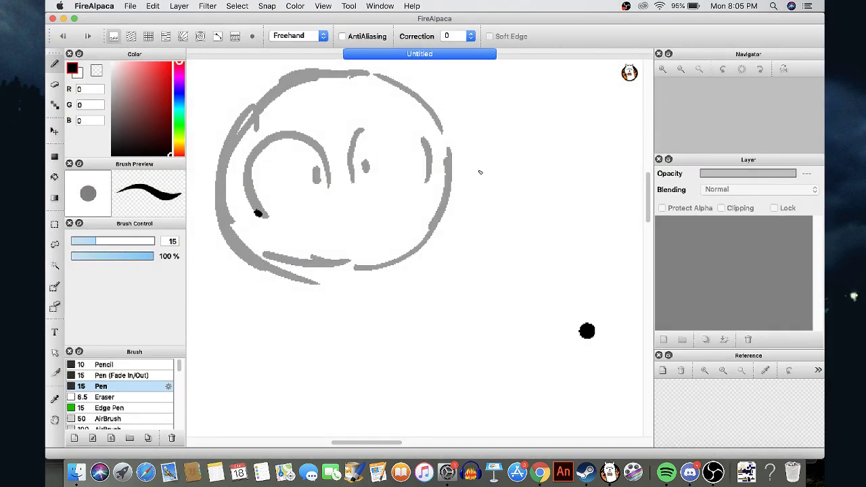
left_click_drag(389, 19, 469, 335)
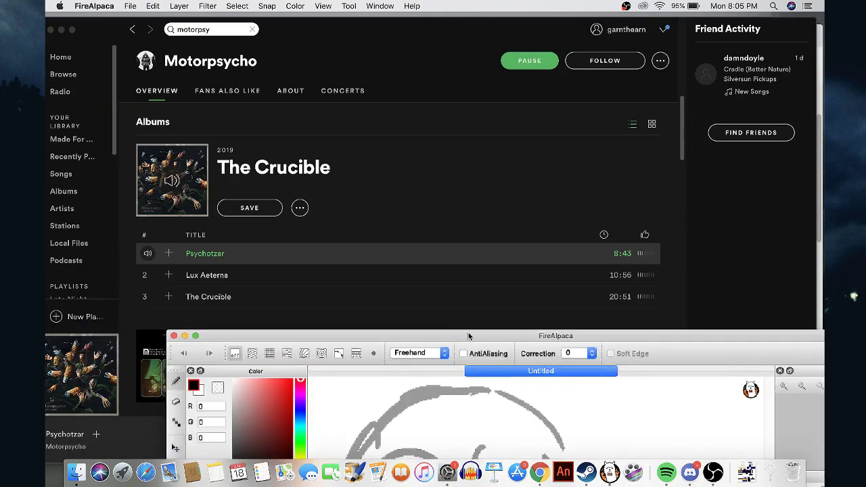
double_click(469, 335)
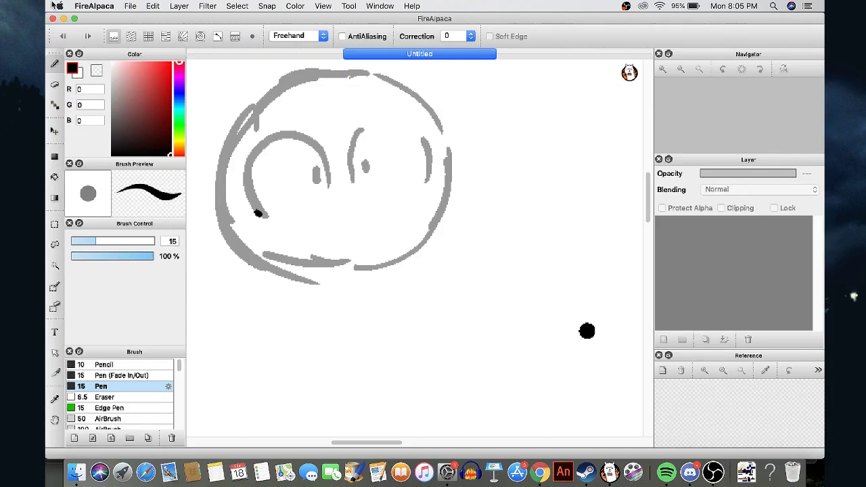
left_click(151, 6)
left_click(127, 22)
left_click(153, 6)
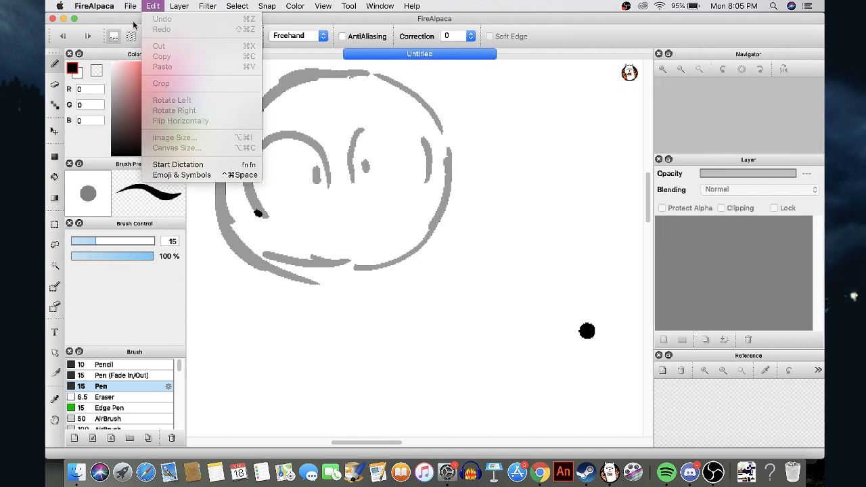
left_click(135, 25)
left_click(277, 116)
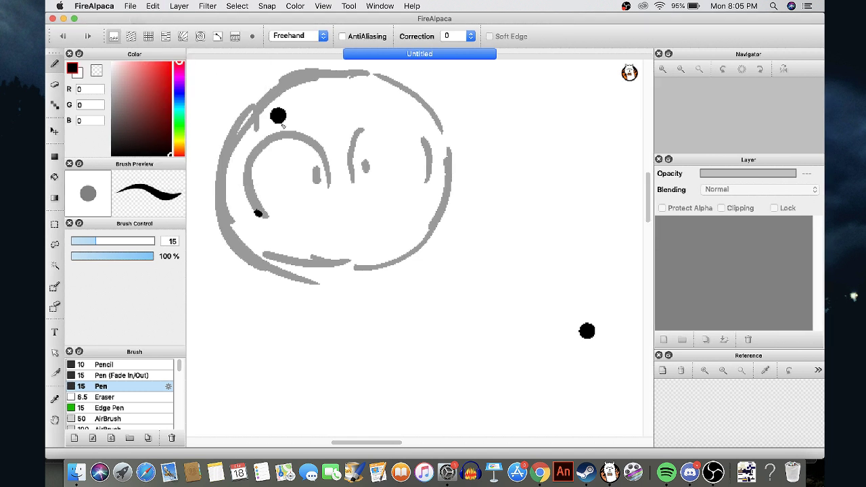
Minimize the Spotify window and undo the stray black dot above the left eye in FireAlpaca
left_click(666, 472)
left_click(61, 30)
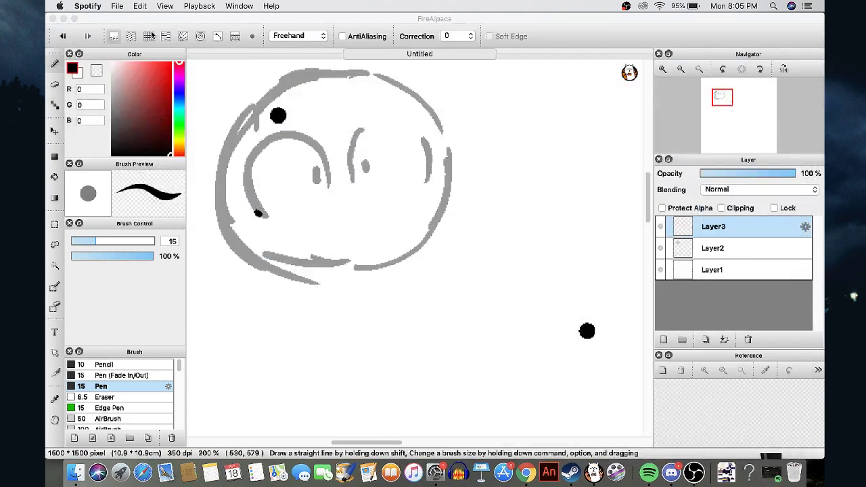
key("super+z")
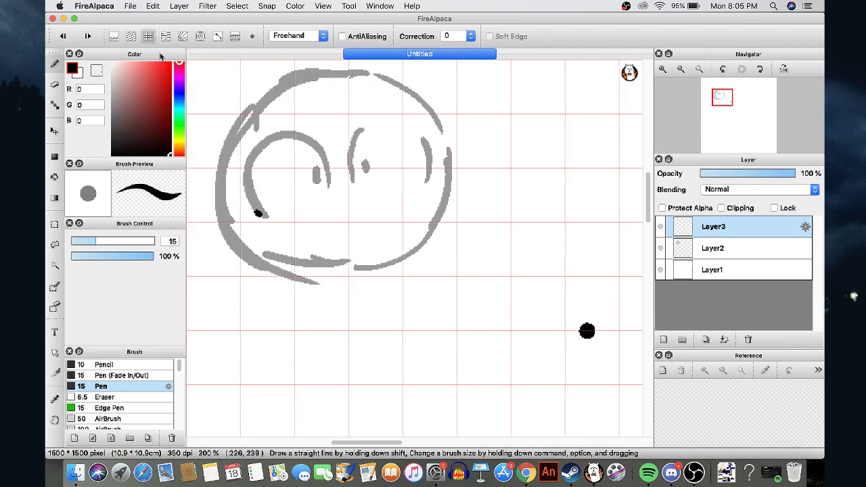
Turn off the grid snap and undo the trial pen strokes and the stray black dot outside the head
left_click_drag(423, 210, 443, 464)
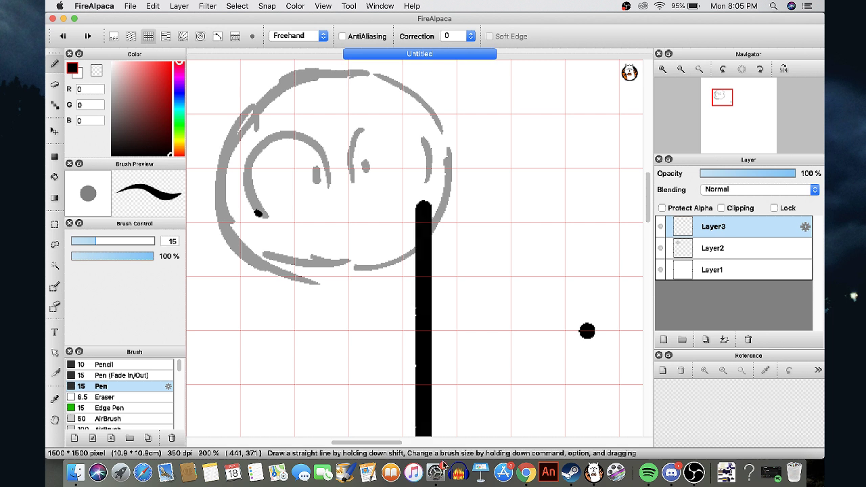
key("super+z")
left_click(114, 36)
mouse_move(514, 215)
left_mouse_down()
mouse_move(432, 276)
mouse_move(543, 202)
mouse_move(506, 179)
left_mouse_up()
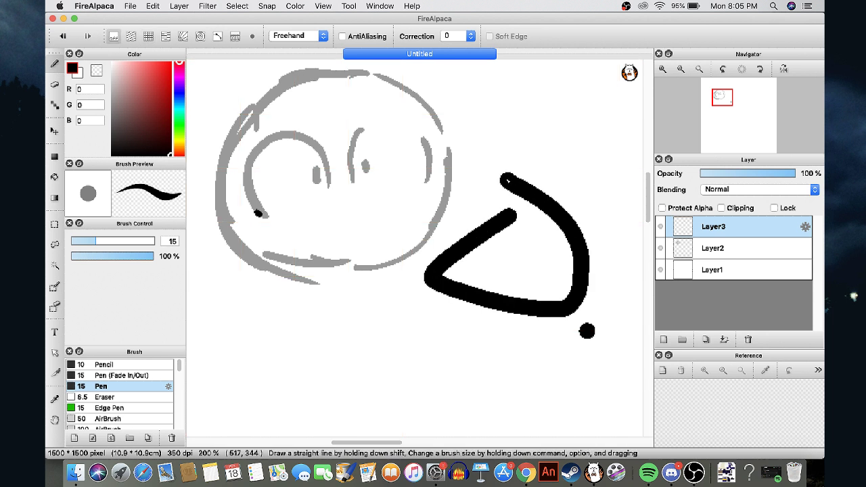
key("super+z")
key("super+z")
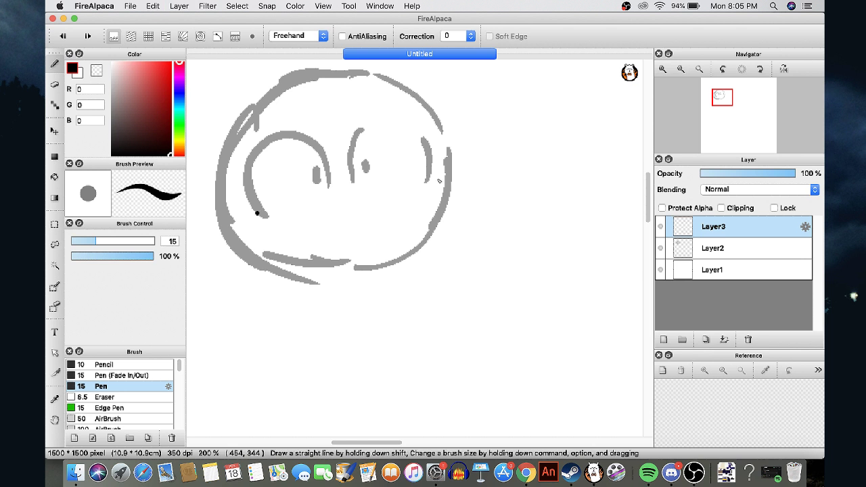
Ink the left eye's lower end and short bridge strokes between the eyes in black, undoing the trial eye outline strokes
mouse_move(258, 213)
left_mouse_down()
mouse_move(257, 206)
mouse_move(259, 216)
left_mouse_up()
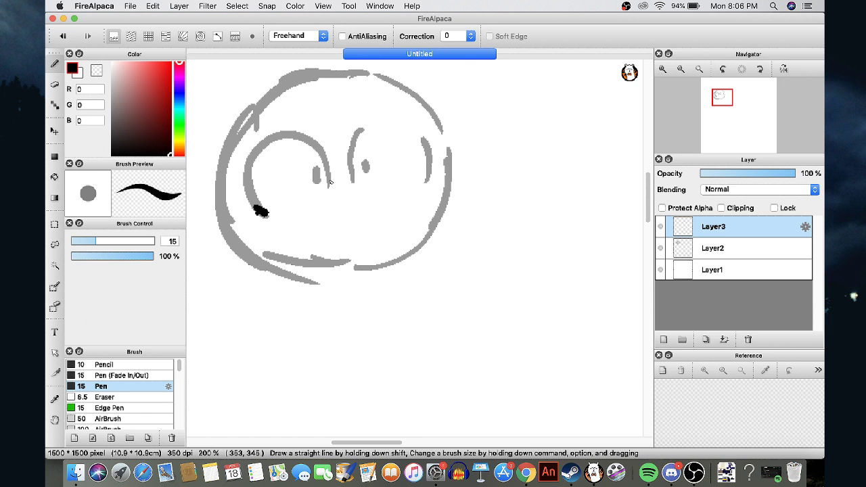
left_click_drag(330, 182, 290, 134)
key("super+z")
mouse_move(331, 182)
left_mouse_down()
mouse_move(313, 142)
mouse_move(276, 136)
mouse_move(252, 145)
mouse_move(270, 141)
mouse_move(249, 162)
mouse_move(255, 172)
mouse_move(259, 154)
mouse_move(253, 191)
left_mouse_up()
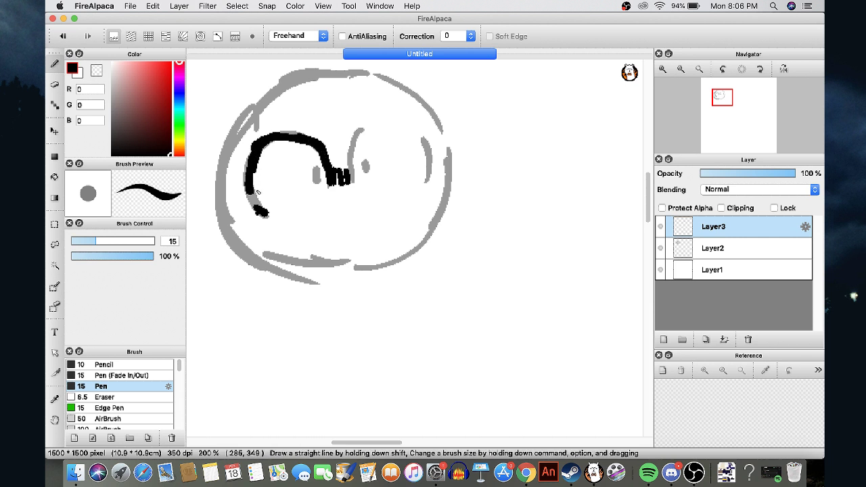
key("super+z")
key("super+z")
key("super+z")
key("super+z")
key("super+z")
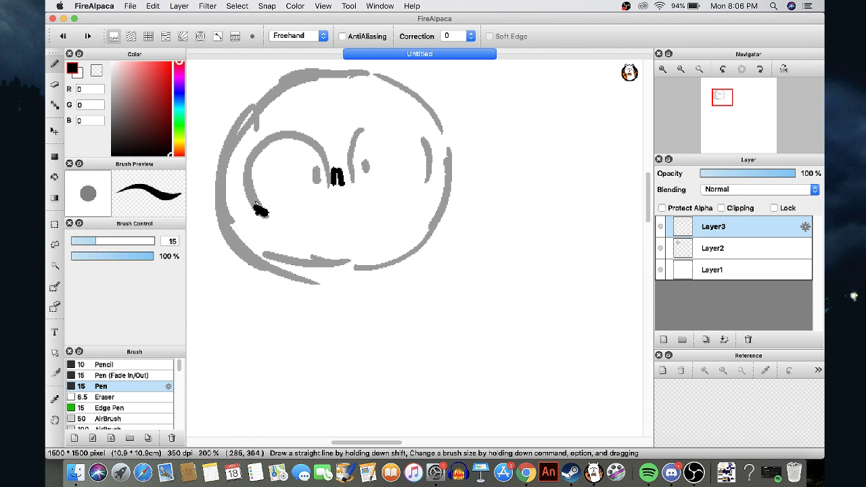
Ink the left eye's whole outline in thick black on Layer3, dismissing the Radial Menu and switching from transparent back to black
scroll(254, 189, "up", 2)
mouse_move(259, 234)
left_mouse_down()
mouse_move(235, 165)
mouse_move(251, 130)
mouse_move(295, 96)
mouse_move(329, 85)
mouse_move(380, 122)
mouse_move(403, 181)
mouse_move(396, 142)
mouse_move(365, 98)
mouse_move(333, 82)
mouse_move(383, 144)
mouse_move(336, 108)
left_mouse_up()
left_click(94, 71)
key("super+z")
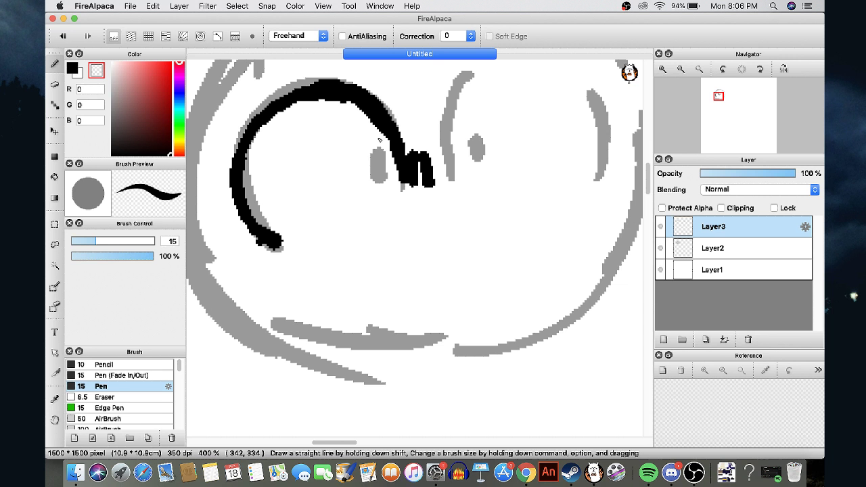
right_click(333, 176)
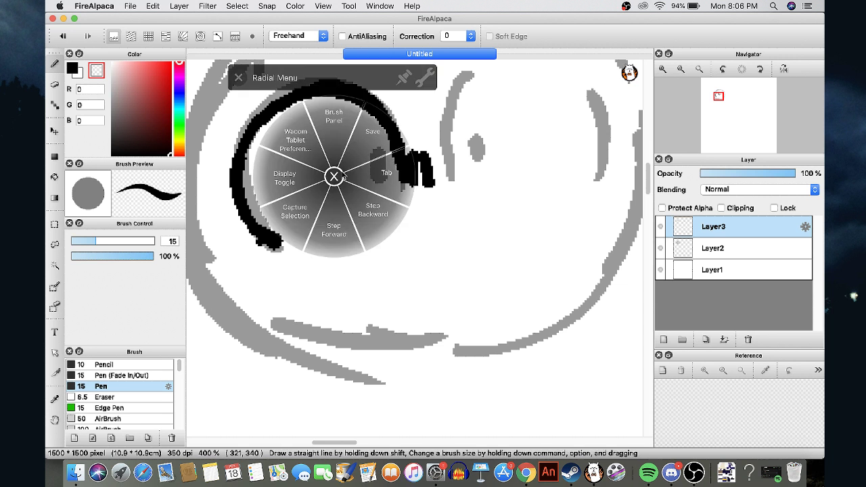
left_click(240, 79)
key("x")
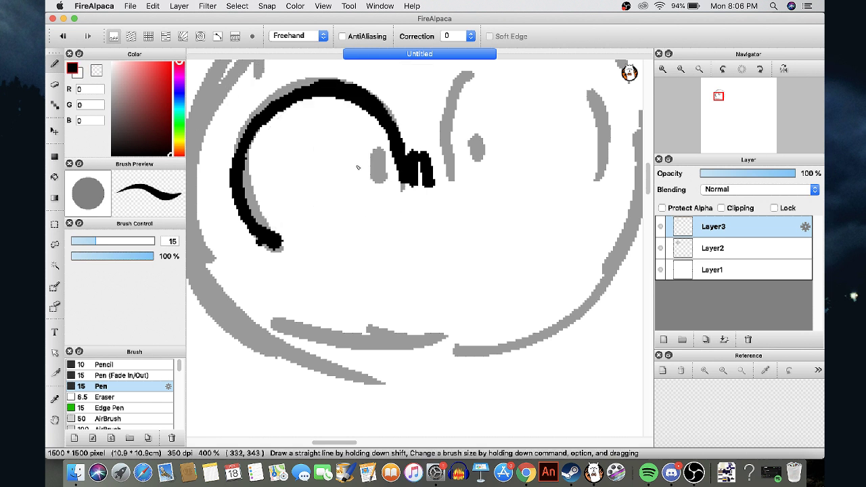
Ink both pupils and fill the bridge between the eyes in solid black on Layer3
left_click_drag(376, 152, 370, 177)
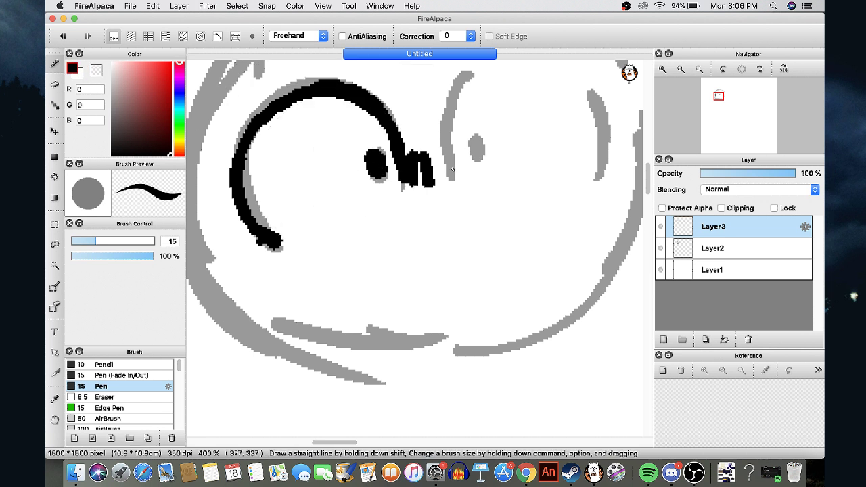
mouse_move(473, 135)
left_mouse_down()
mouse_move(480, 159)
mouse_move(466, 142)
mouse_move(453, 173)
mouse_move(452, 165)
mouse_move(419, 182)
mouse_move(445, 163)
mouse_move(448, 132)
left_mouse_up()
Ink the right eye's outline in black, from the bridge up over the top and down its outer edge
left_click_drag(596, 174, 582, 85)
left_click_drag(721, 107, 722, 105)
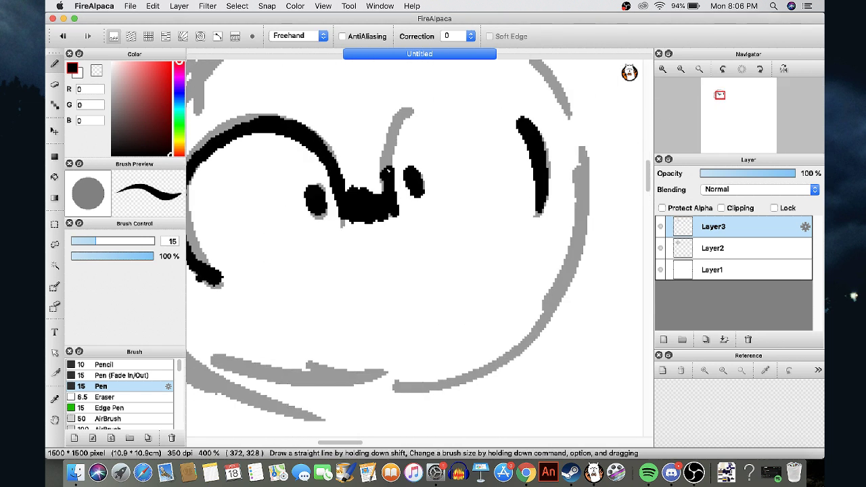
mouse_move(387, 172)
left_mouse_down()
mouse_move(399, 127)
mouse_move(431, 101)
left_mouse_up()
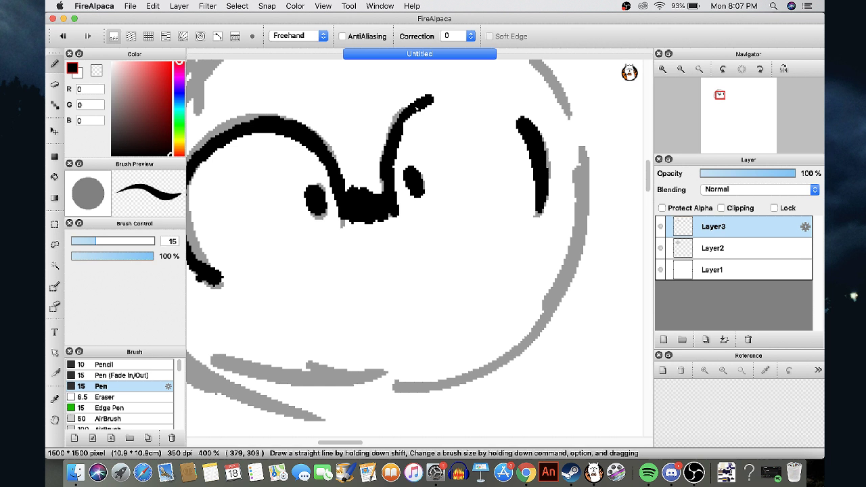
left_click_drag(428, 100, 522, 117)
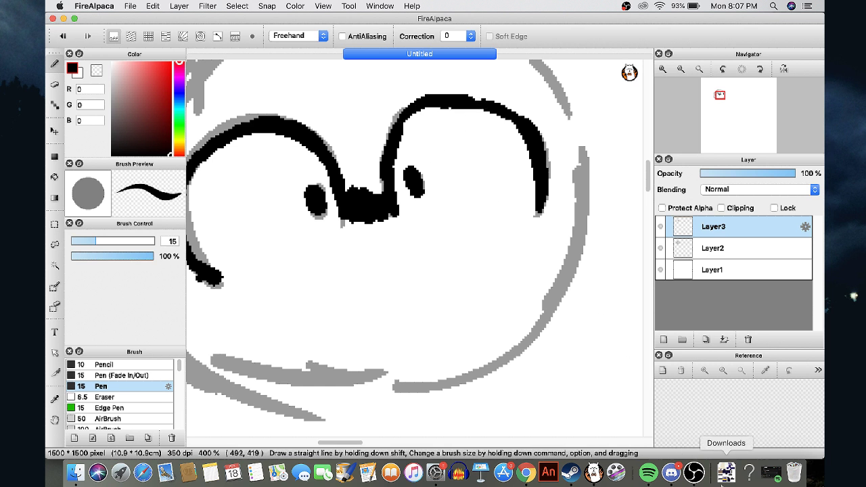
Try to bring the OBS window to the front
left_click(692, 475)
right_click(691, 479)
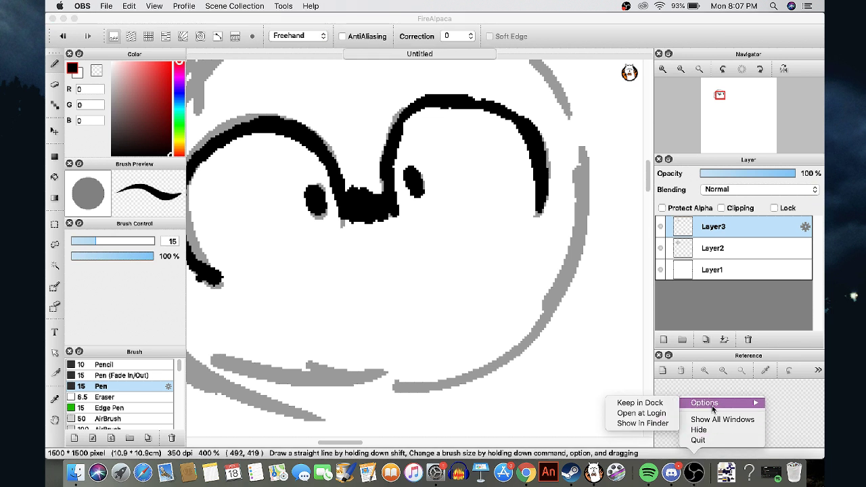
key("Escape")
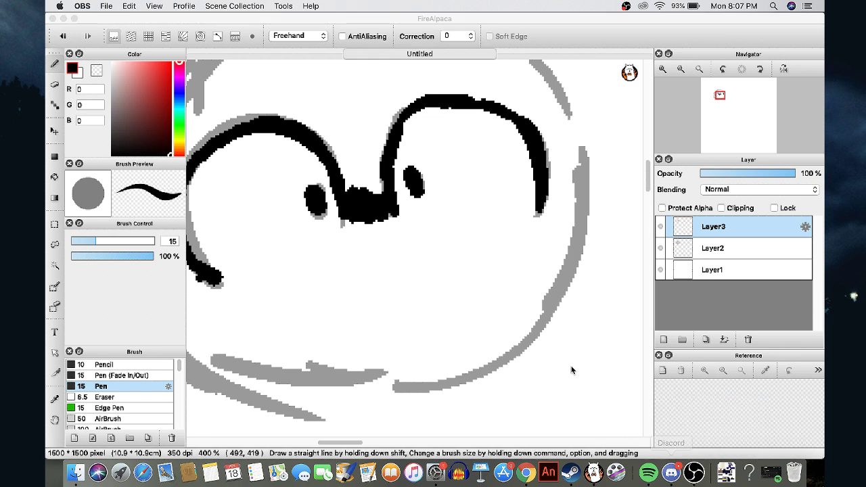
left_click(697, 405)
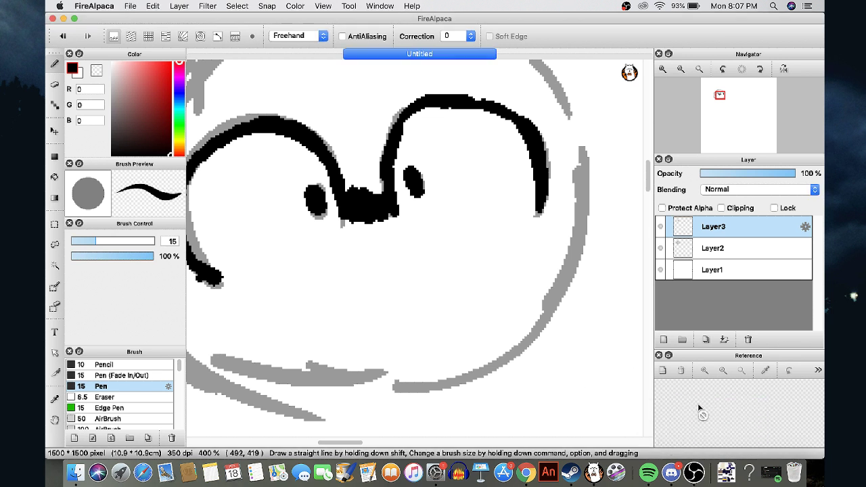
right_click(693, 473)
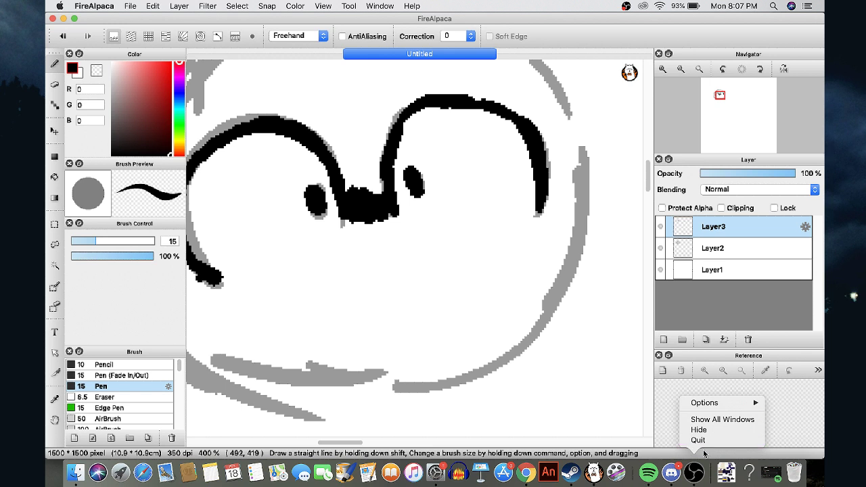
Switch to Chrome and set the live stream's privacy to Unlisted in the YouTube Live Dashboard
left_click(548, 475)
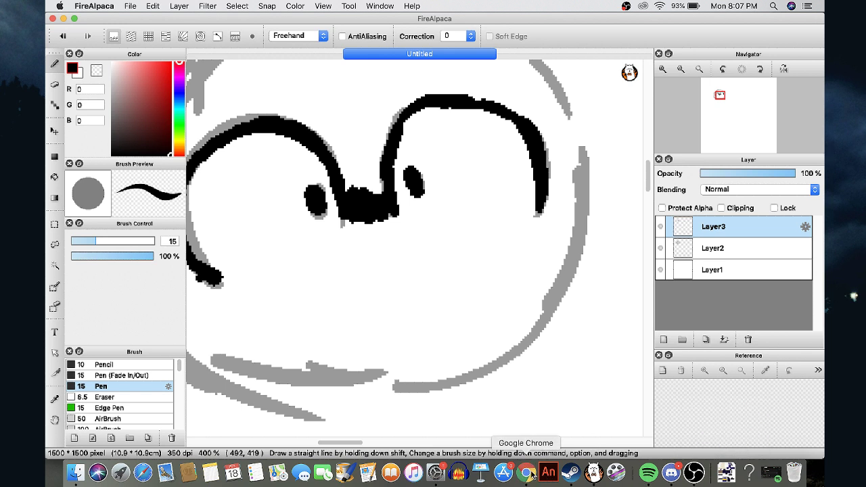
left_click(526, 472)
scroll(372, 334, "down", 5)
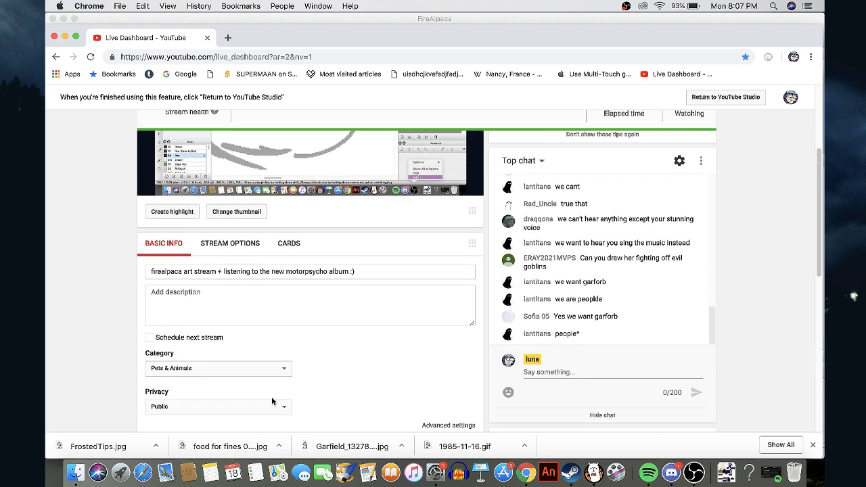
left_click(273, 406)
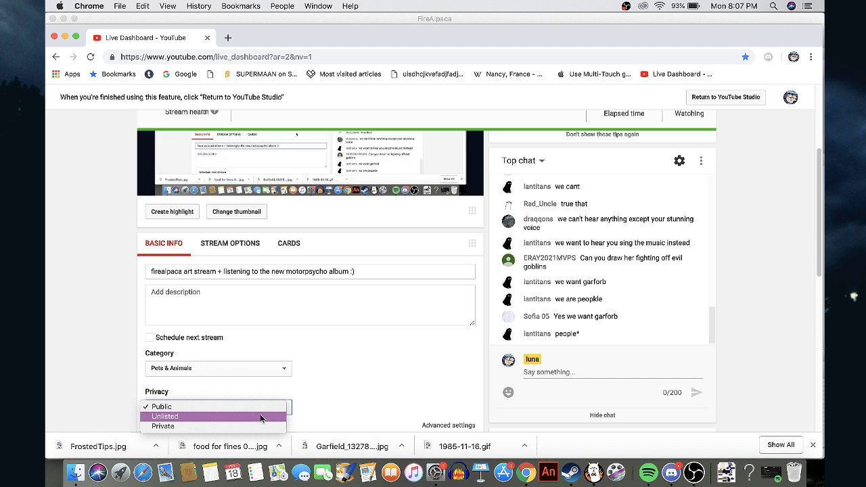
left_click(261, 418)
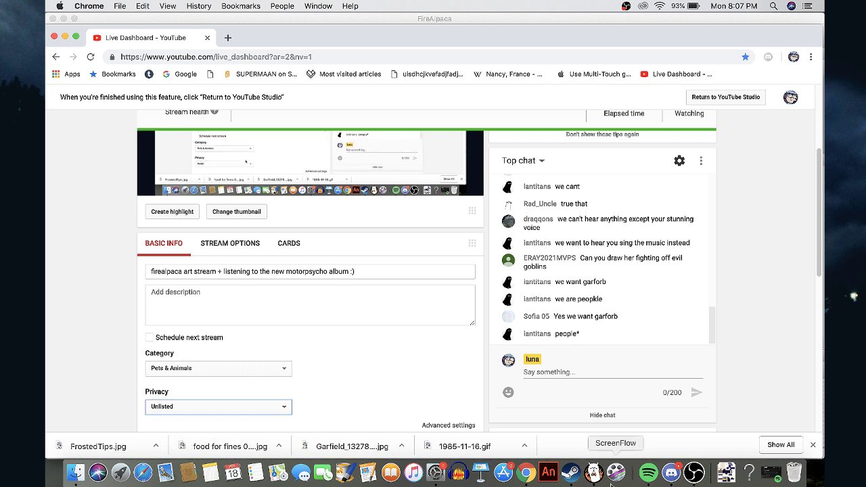
Quit the running OBS application
right_click(693, 472)
left_click(710, 441)
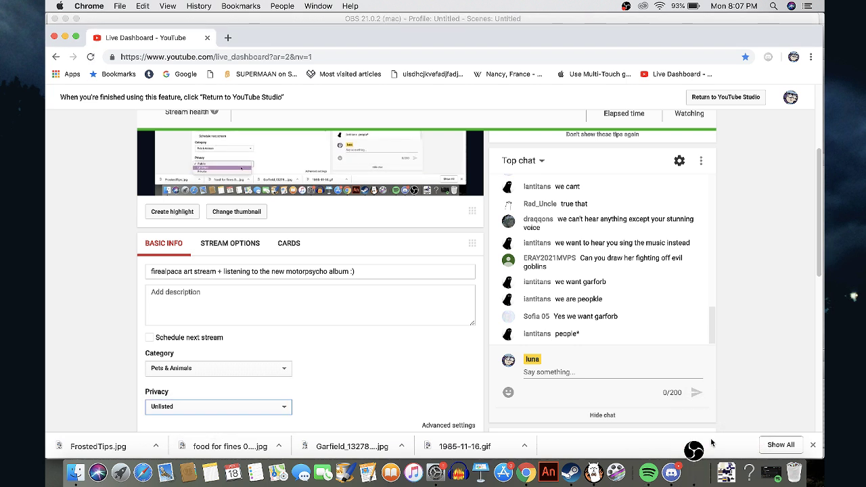
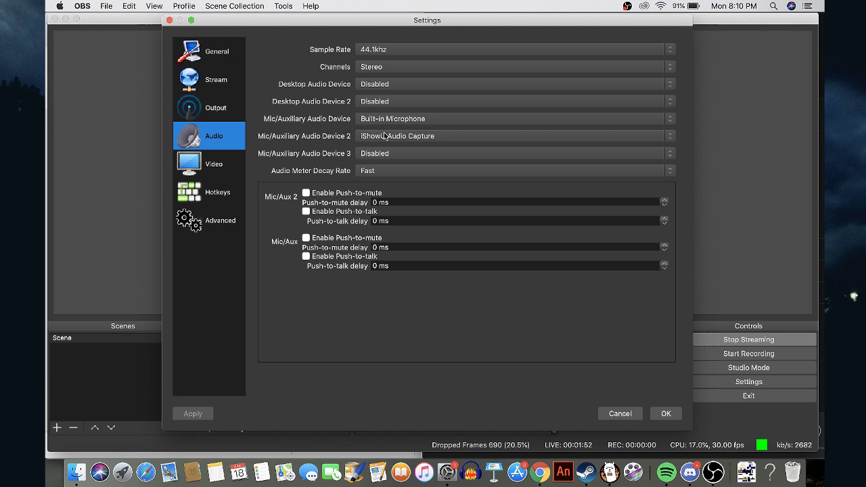
Set Mic/Auxiliary Audio Device 2 to Built-in Microphone in the OBS audio settings
left_click(383, 136)
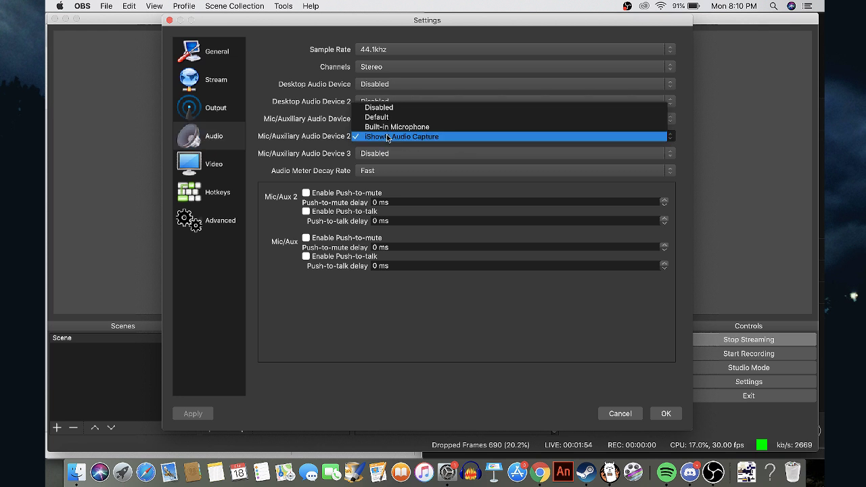
left_click(386, 136)
left_click(383, 136)
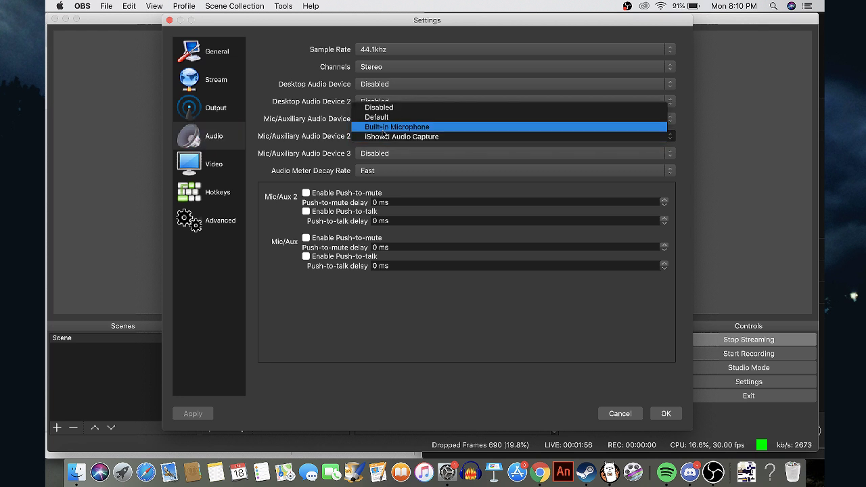
left_click(383, 127)
left_click(384, 137)
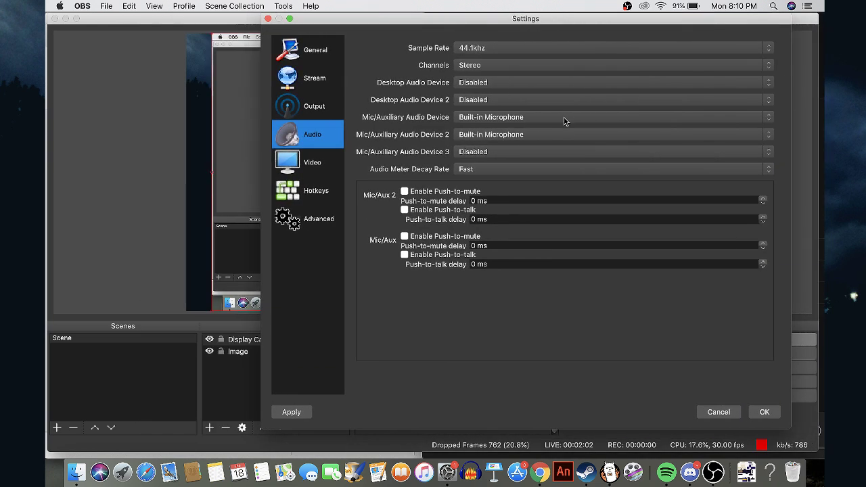
Set Mic/Auxiliary Audio Device 2 to iShowU Audio Capture and accept the OBS settings
left_click(561, 135)
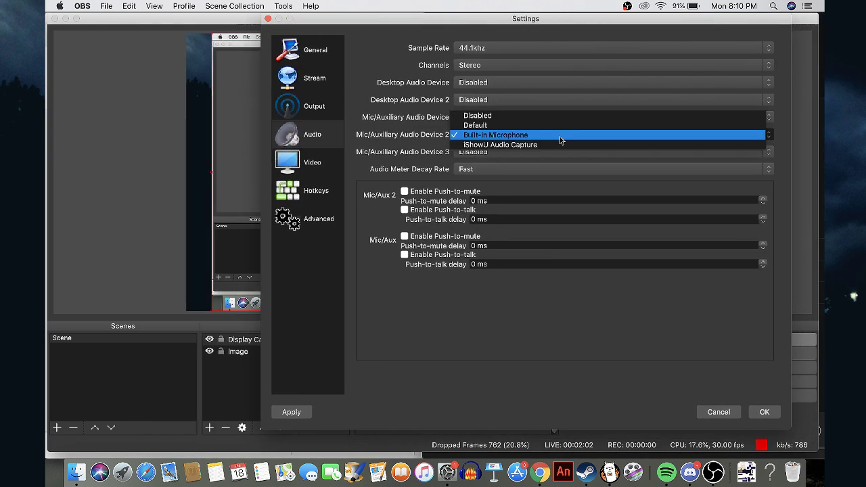
left_click(560, 146)
left_click_drag(540, 20, 457, 21)
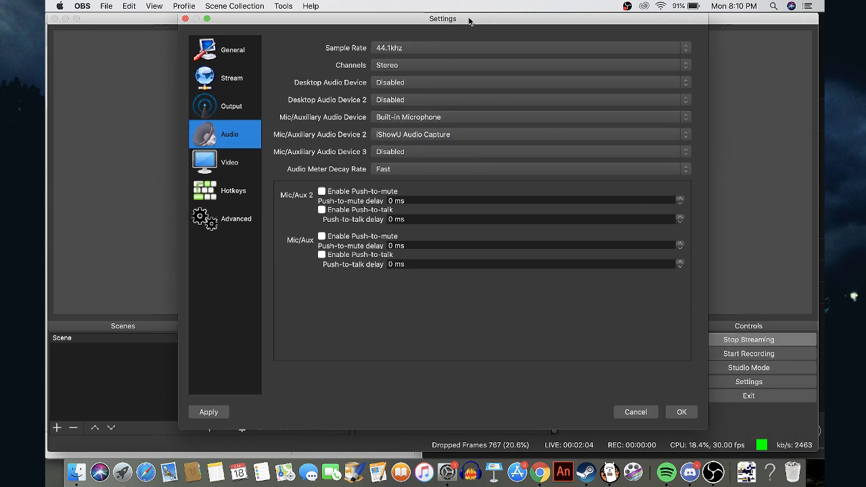
left_click(681, 411)
Switch to Spotify and check its playback device connections and window commands
left_click(666, 471)
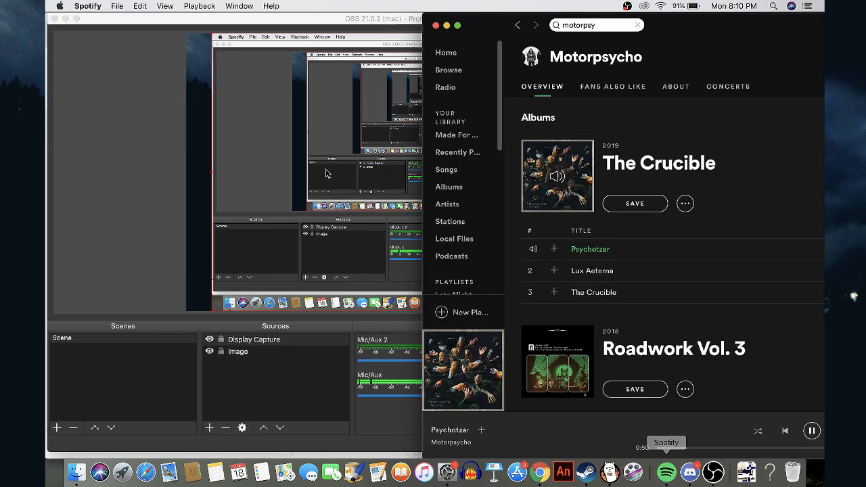
double_click(502, 27)
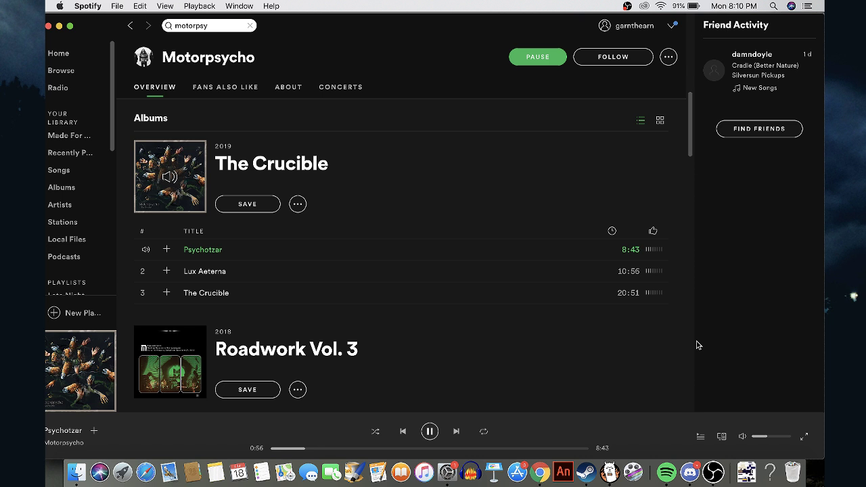
left_click(722, 438)
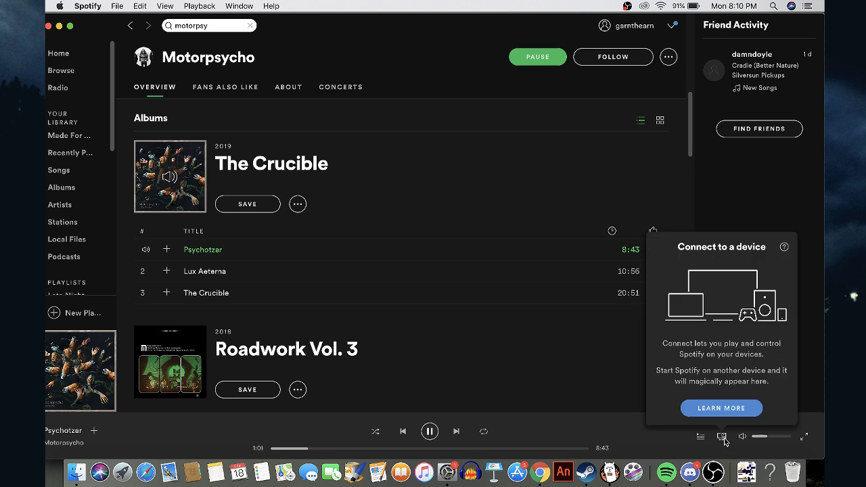
left_click(589, 336)
left_click_drag(336, 34, 441, 25)
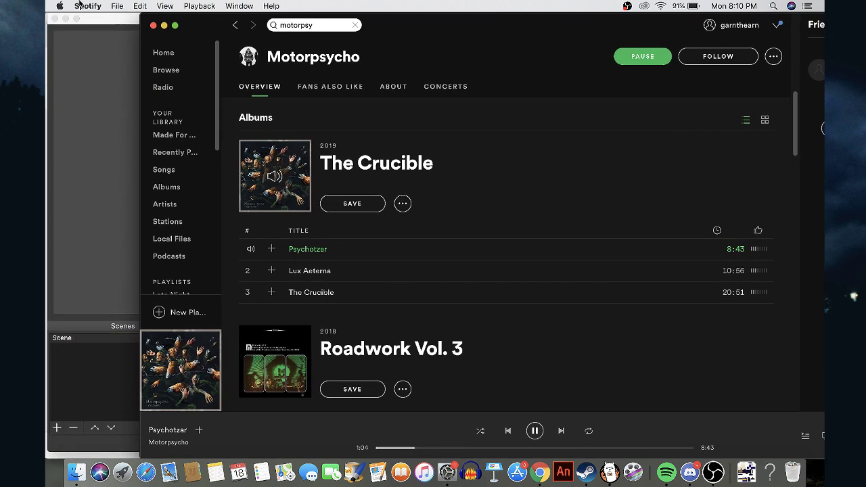
left_click(211, 7)
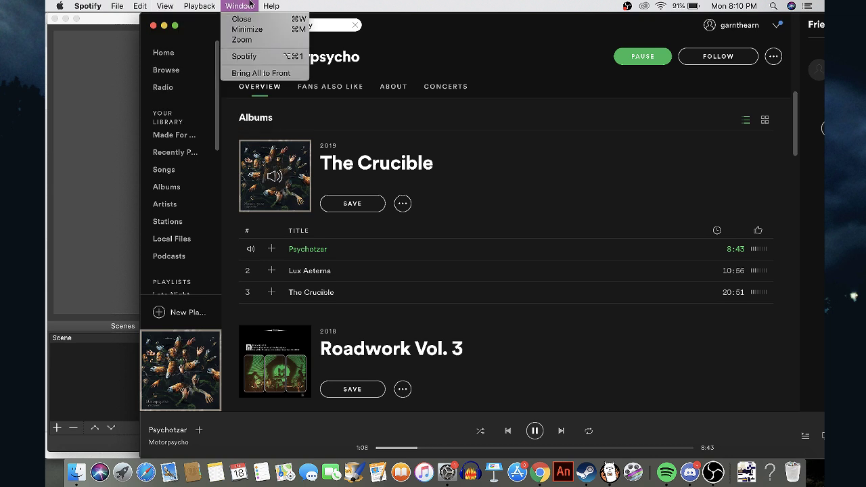
mouse_move(274, 5)
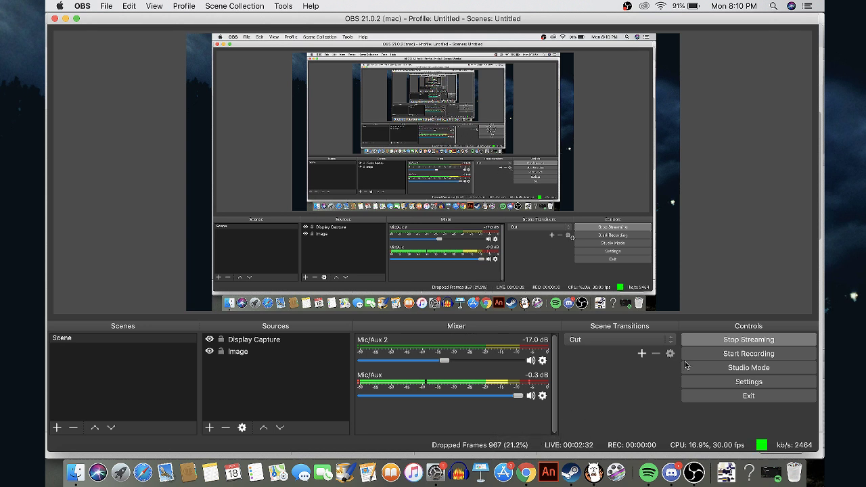
Switch to OBS and review the Mic/Auxiliary Audio Device 2 choices in its audio settings, keeping iShowU Audio Capture
left_click(685, 382)
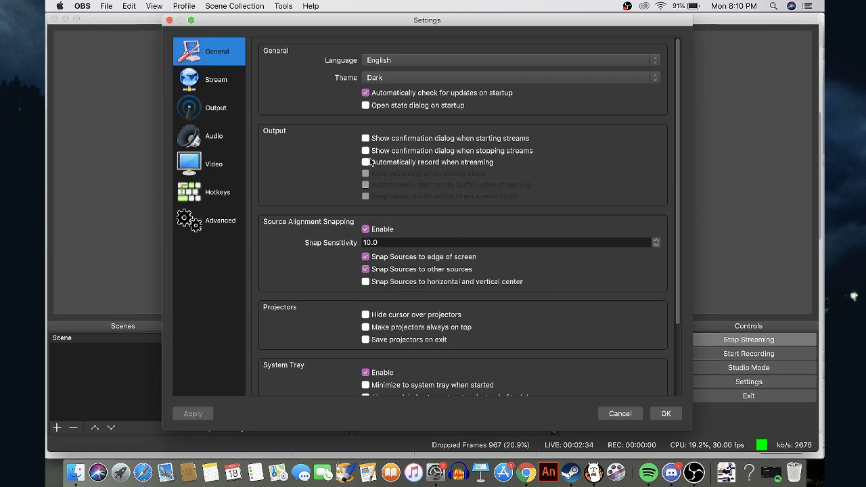
left_click(205, 88)
left_click(204, 106)
left_click(210, 136)
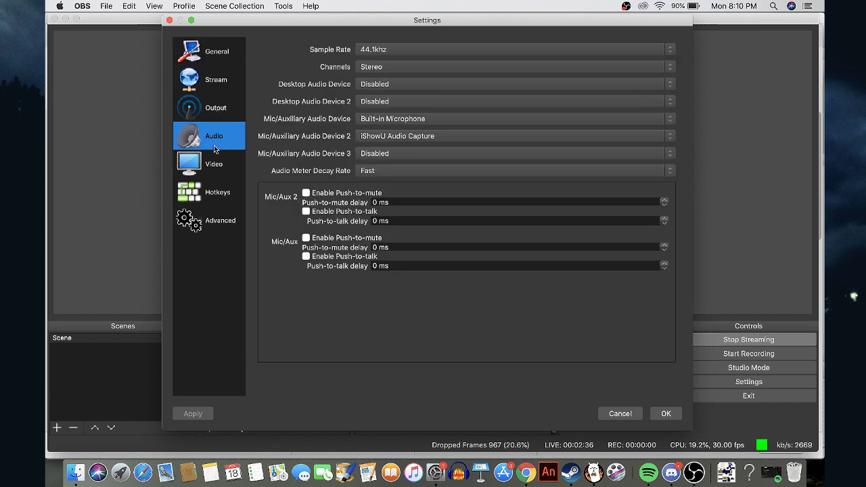
left_click(391, 137)
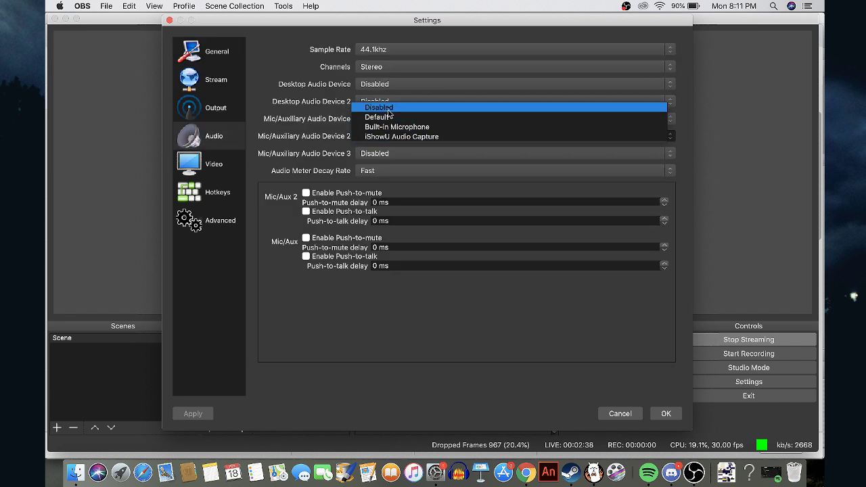
left_click(385, 141)
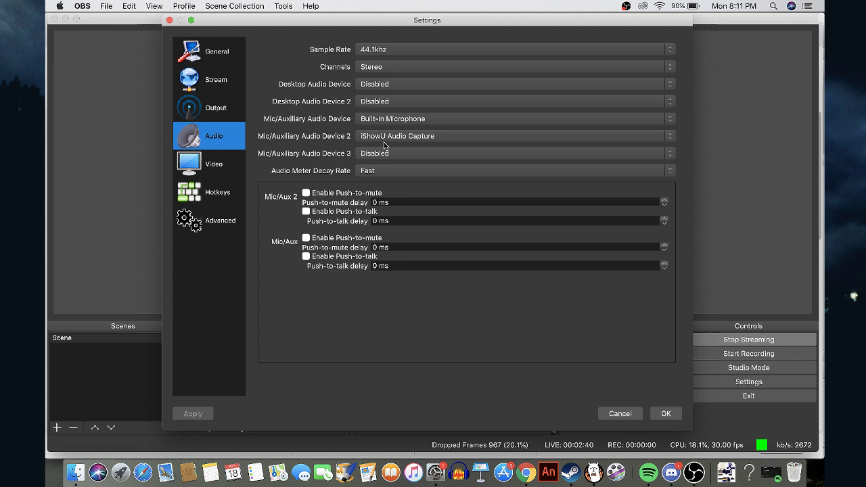
left_click(385, 141)
left_click(386, 137)
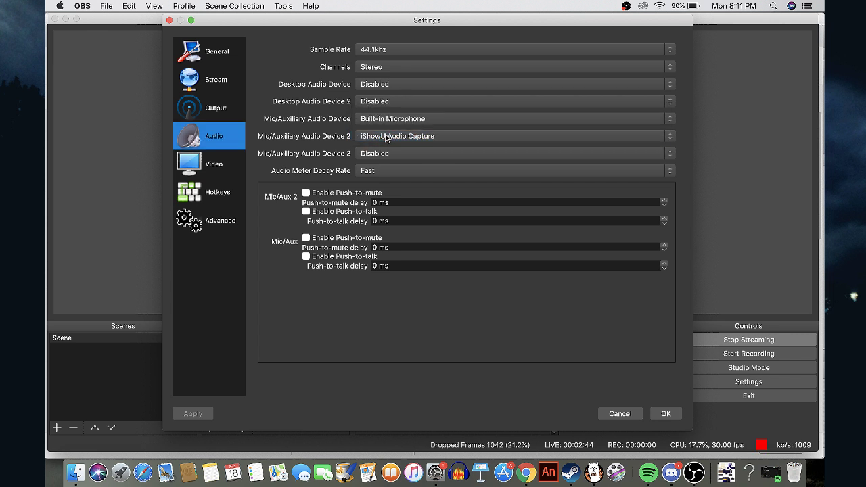
Find System Preferences through system search and set the Mac's sound output to Headphones
left_click(733, 6)
left_click(771, 6)
type("p")
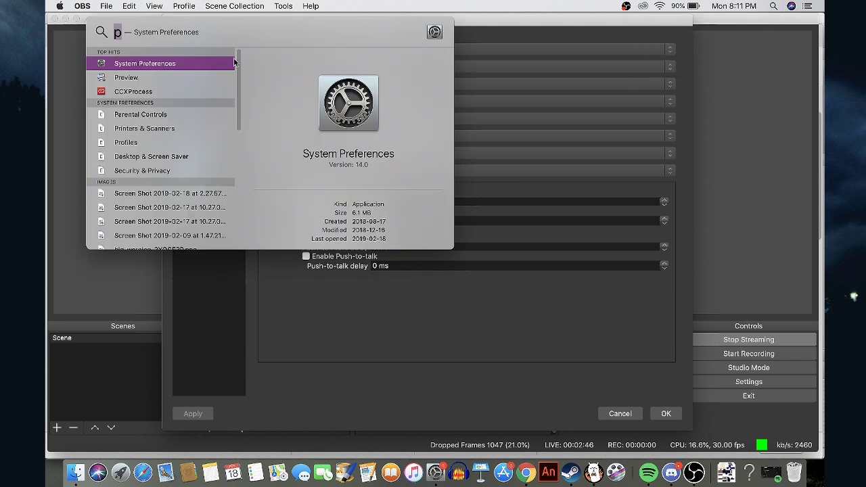
left_click(211, 68)
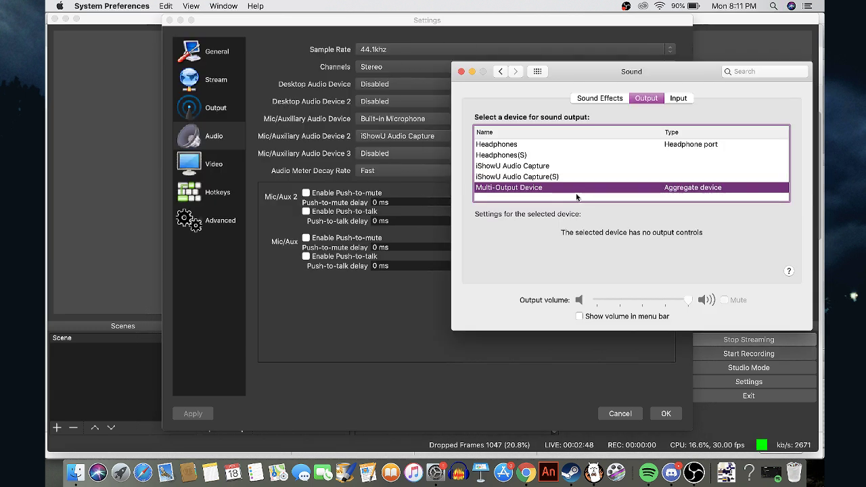
left_click(534, 145)
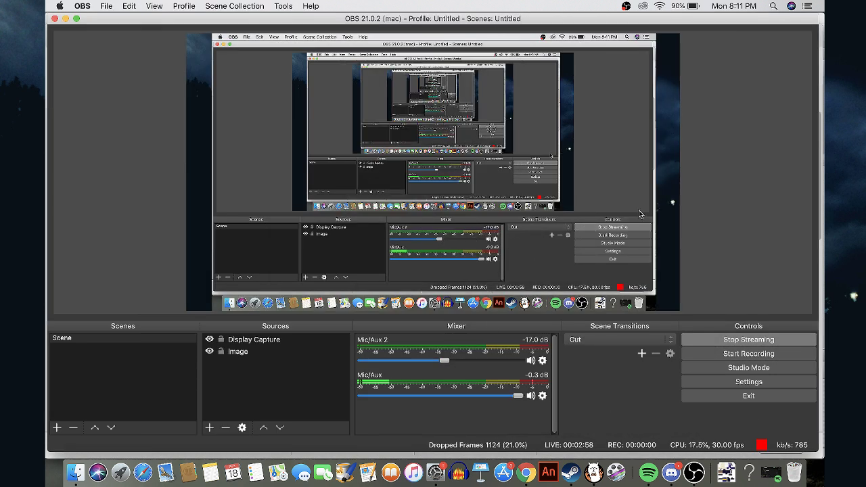
Reopen the System Preferences sound settings and select Multi-Output Device as the sound output
key("super+space")
type("p")
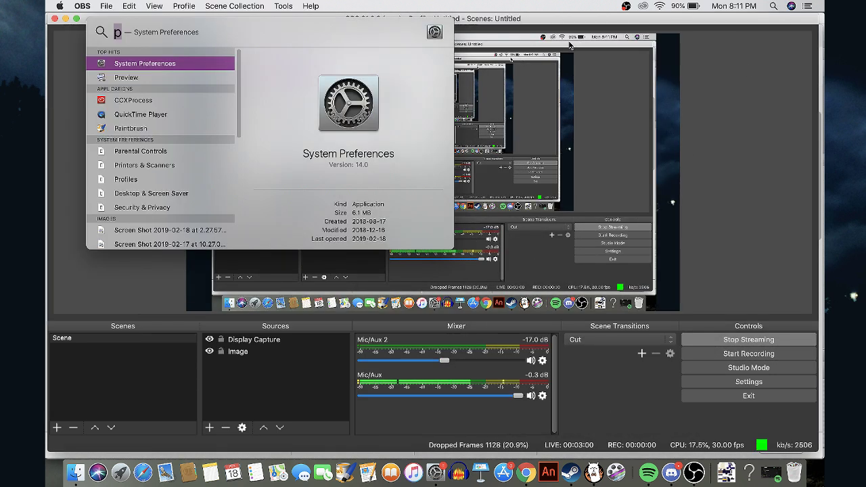
key("Return")
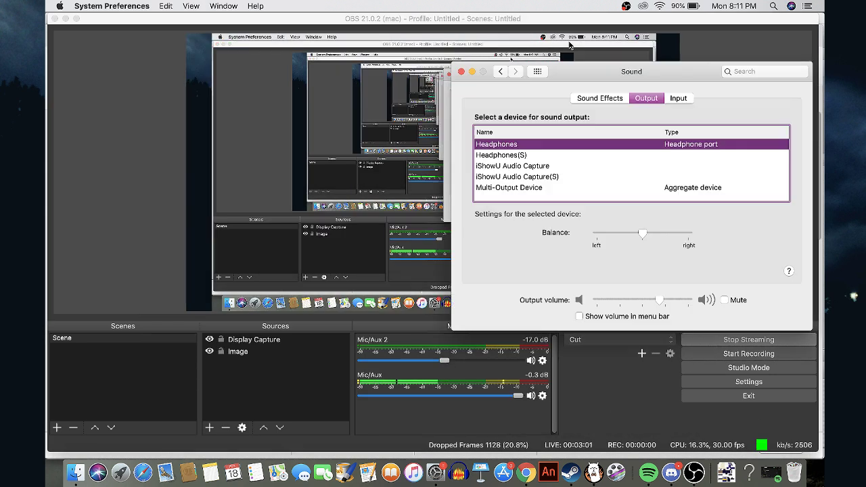
left_click(537, 177)
key("Down")
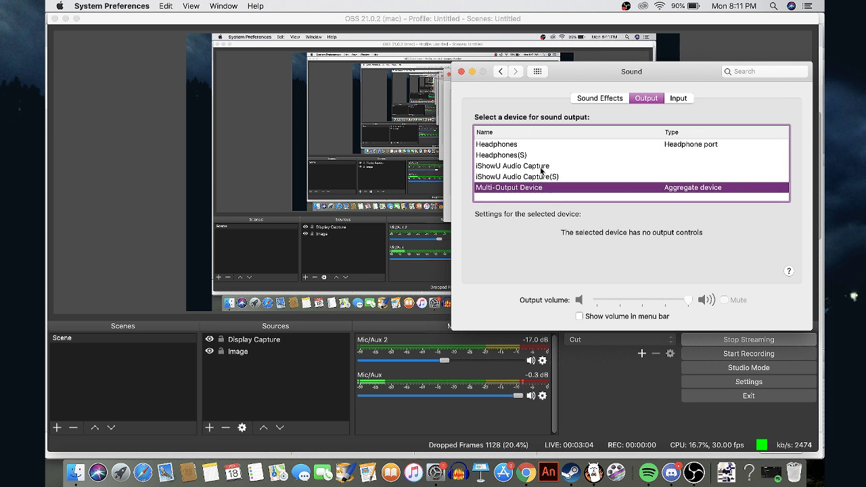
left_click(541, 168)
left_click(539, 187)
Raise the Mic/Aux 2 volume to 0.0 dB in the OBS mixer
left_click(542, 360)
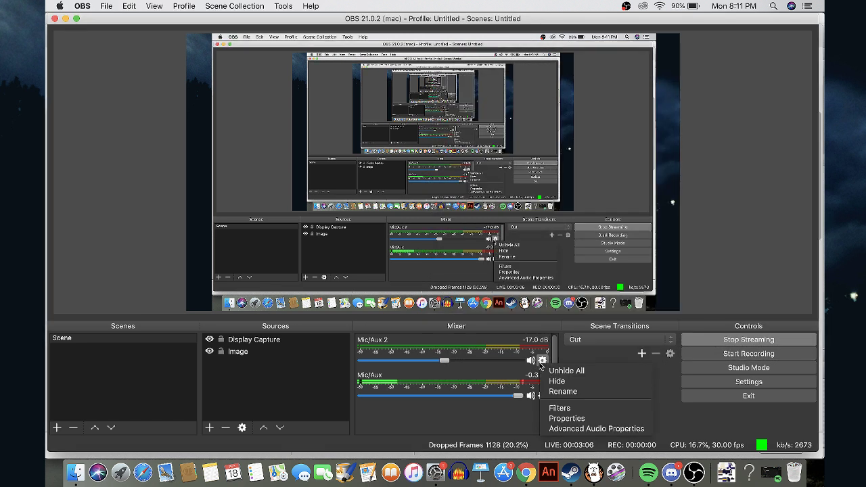
left_click(456, 367)
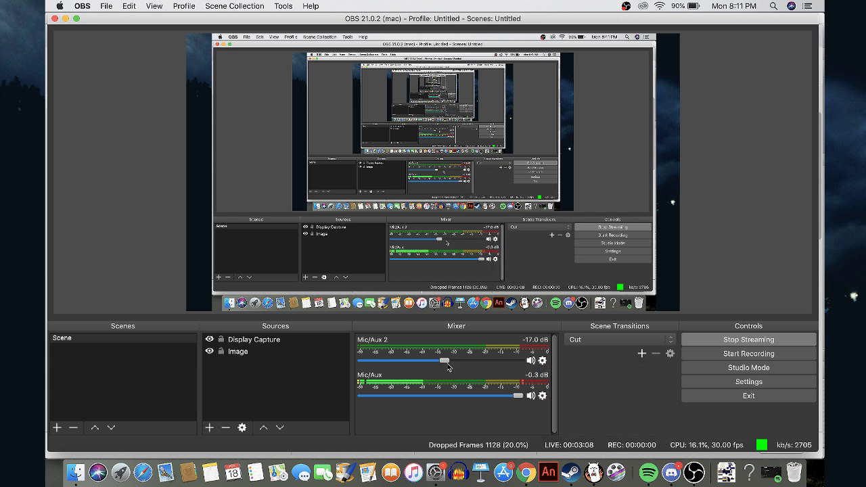
left_click_drag(445, 365, 521, 364)
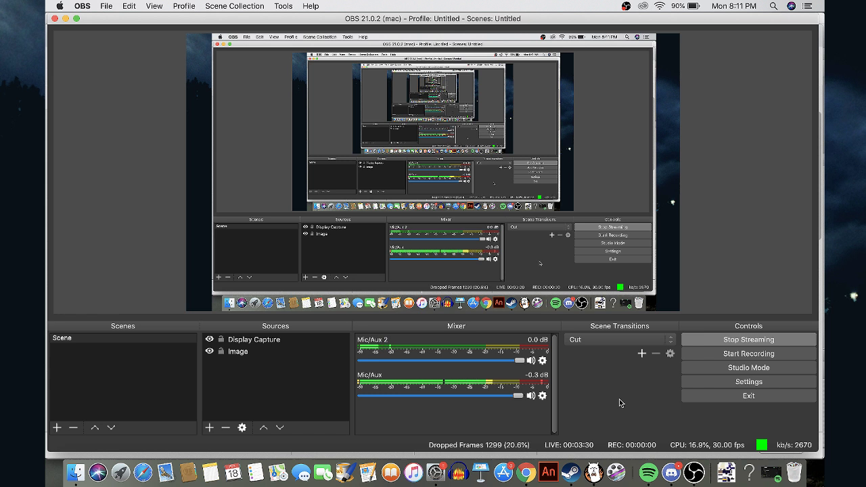
Try to raise the Mac's volume and check the selected sound output device in System Preferences
key("XF86AudioRaiseVolume")
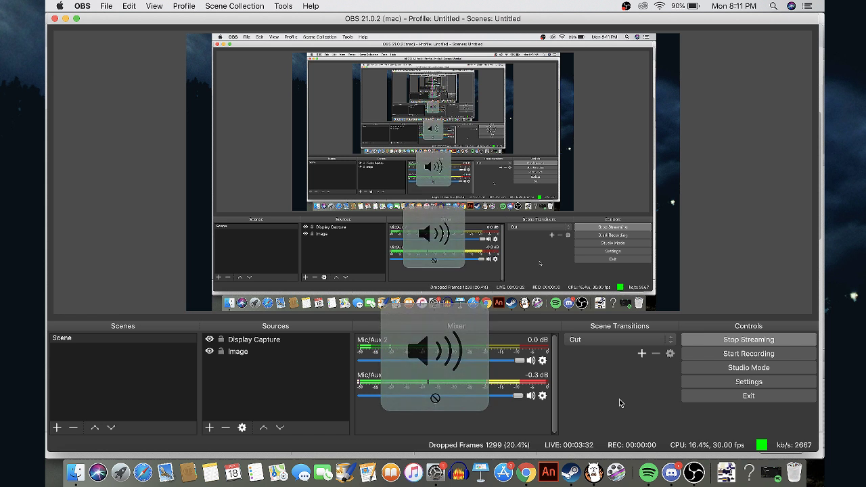
key("XF86AudioRaiseVolume")
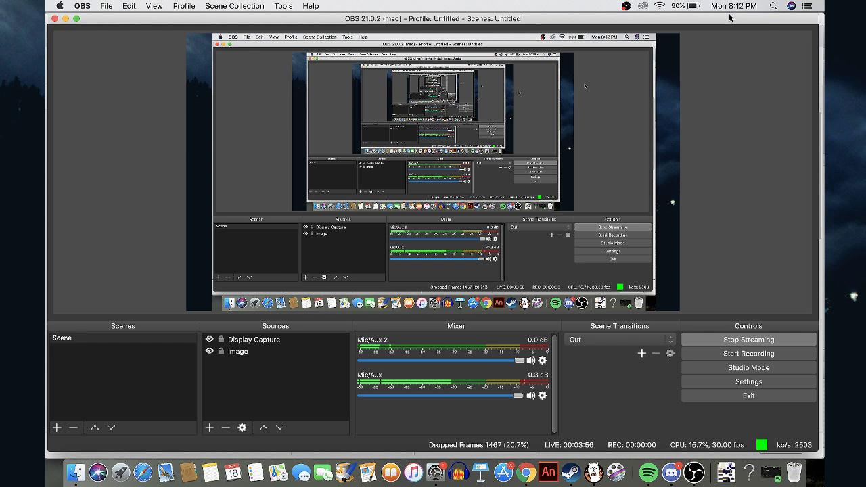
left_click(773, 6)
type("system Preferences")
key("Return")
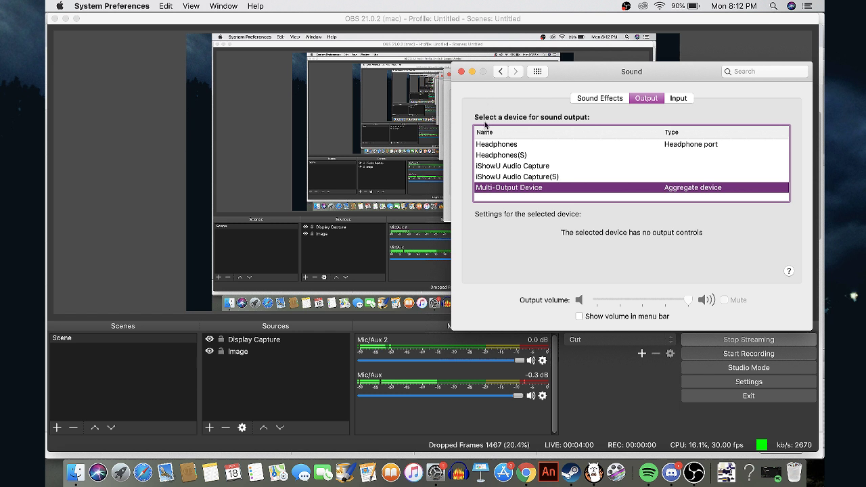
left_click(462, 71)
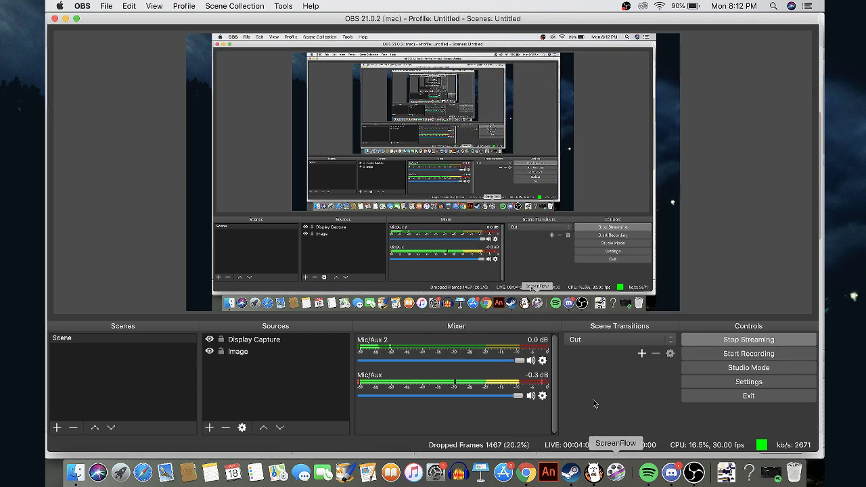
Lower the Mic/Aux volume to -3.0 dB in the OBS mixer and check the device in the Mic/Aux 2 properties
left_click_drag(518, 396, 501, 397)
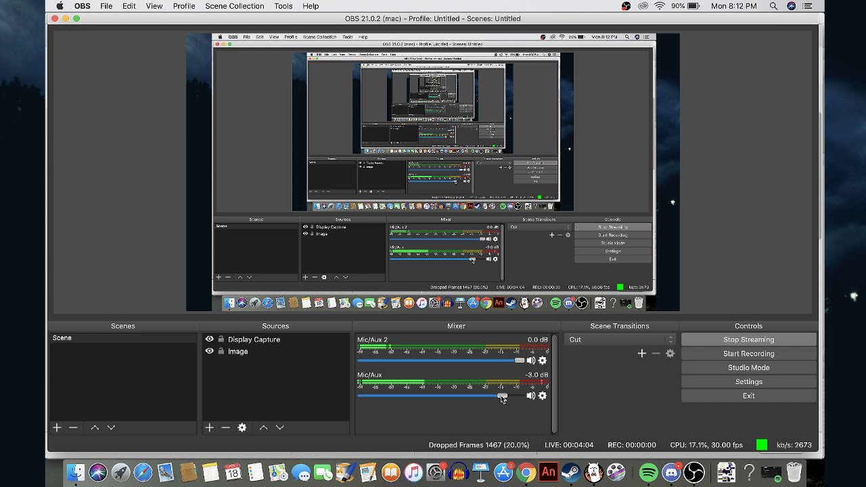
left_click(542, 360)
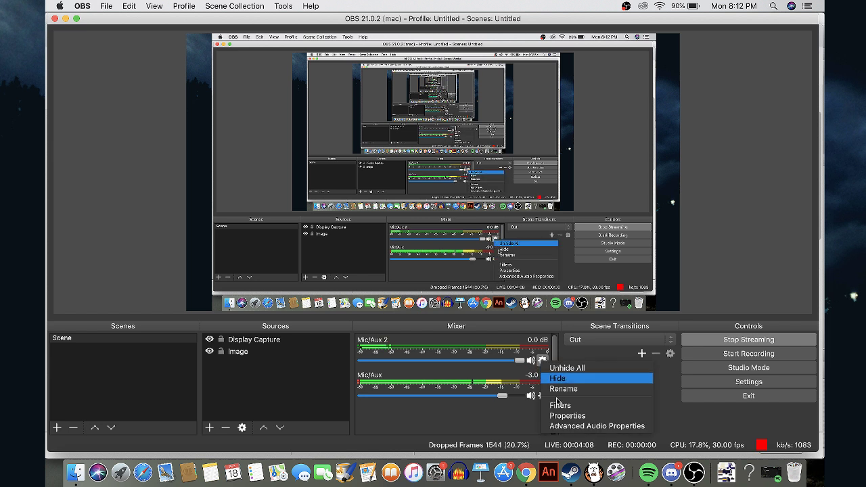
left_click(567, 415)
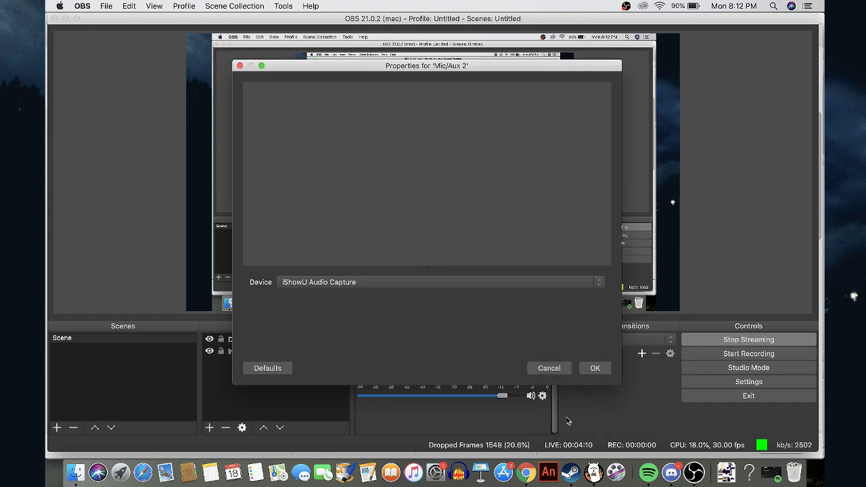
left_click(548, 368)
Set the Mic/Aux 2 volume to 200% in the Advanced Audio Properties
left_click(541, 360)
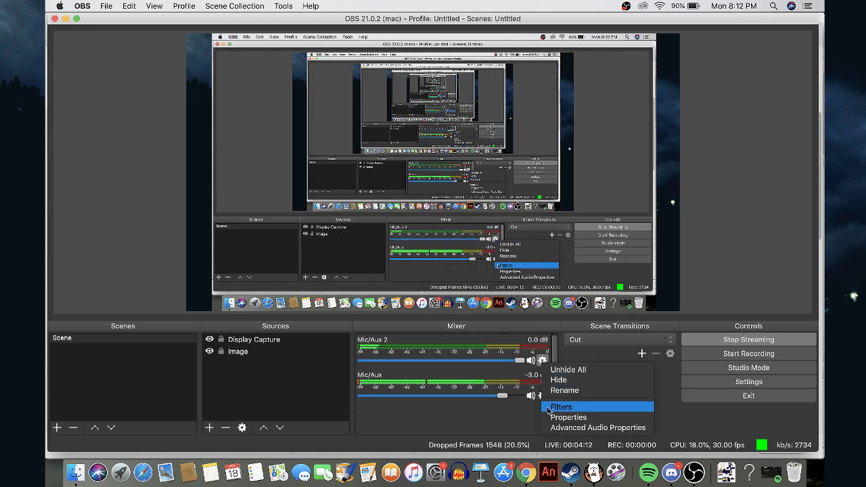
left_click(563, 428)
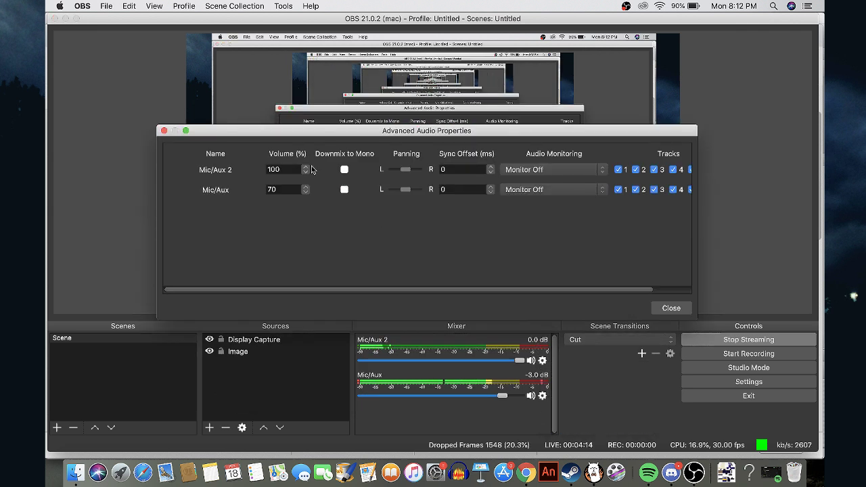
left_click(269, 169)
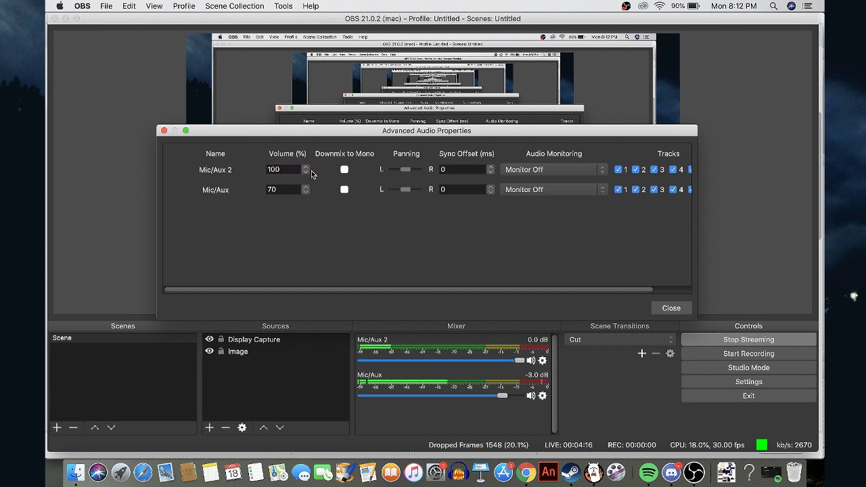
key("BackSpace")
key("Delete")
type("20")
key("Return")
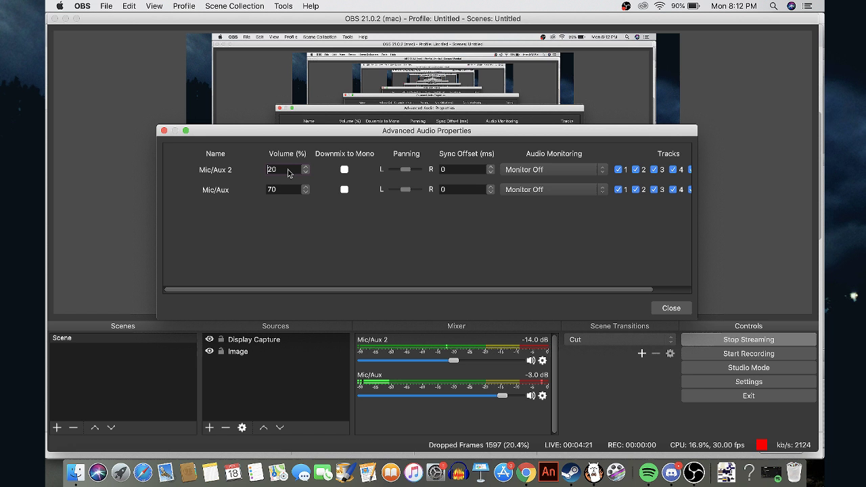
left_click(288, 169)
type("00")
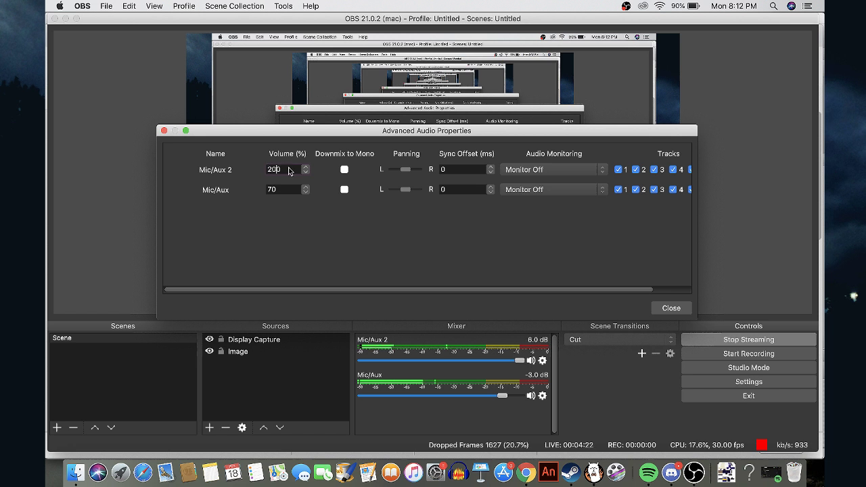
key("Return")
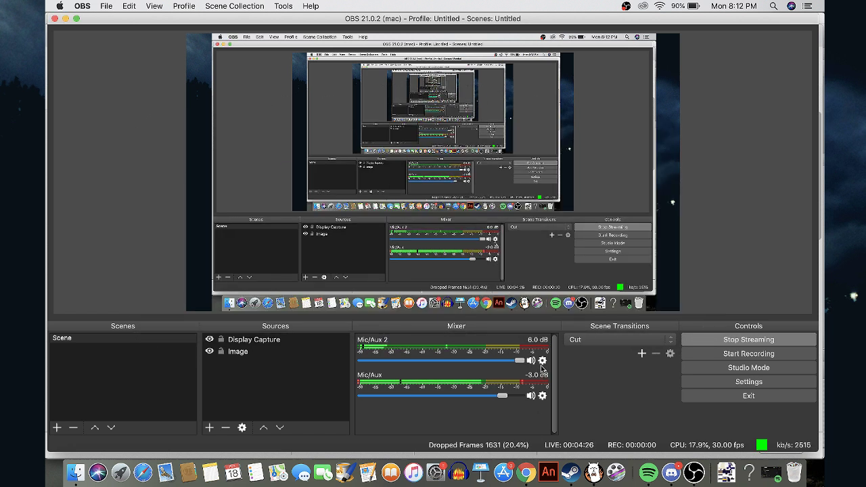
Reopen the Advanced Audio Properties and boost the Mic/Aux 2 volume to 9.5 dB
left_click(542, 363)
left_click(588, 429)
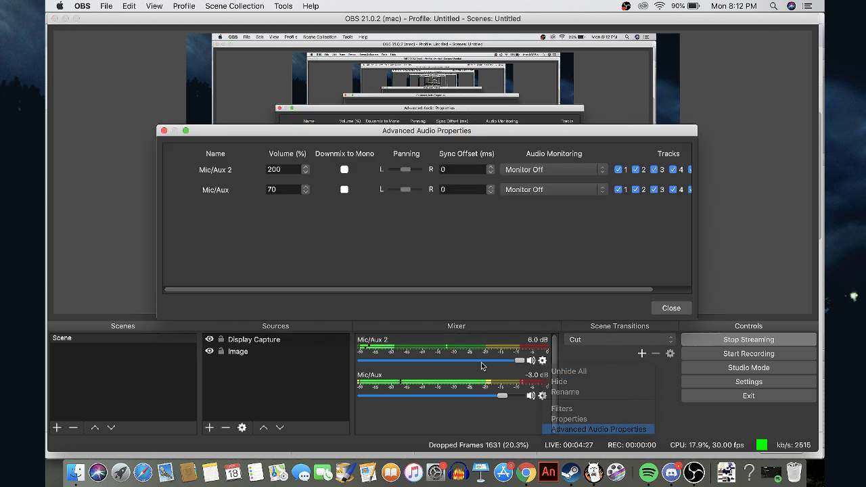
left_click(271, 167)
key("BackSpace")
type("30")
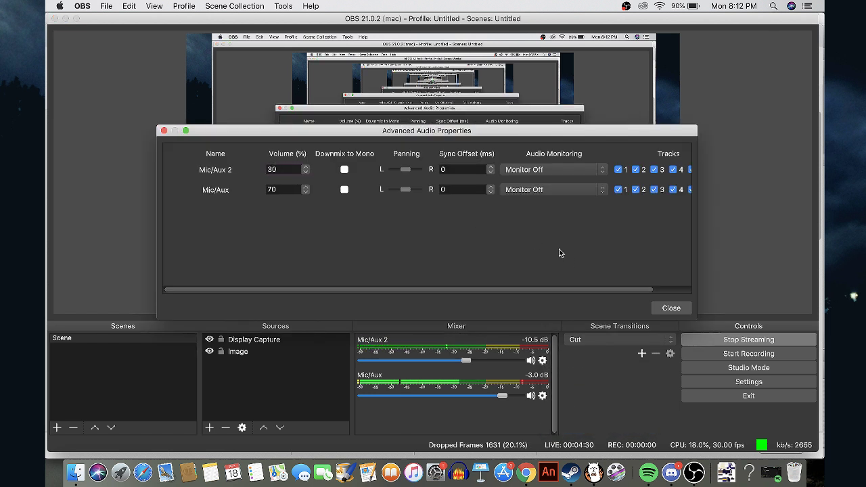
left_click(670, 307)
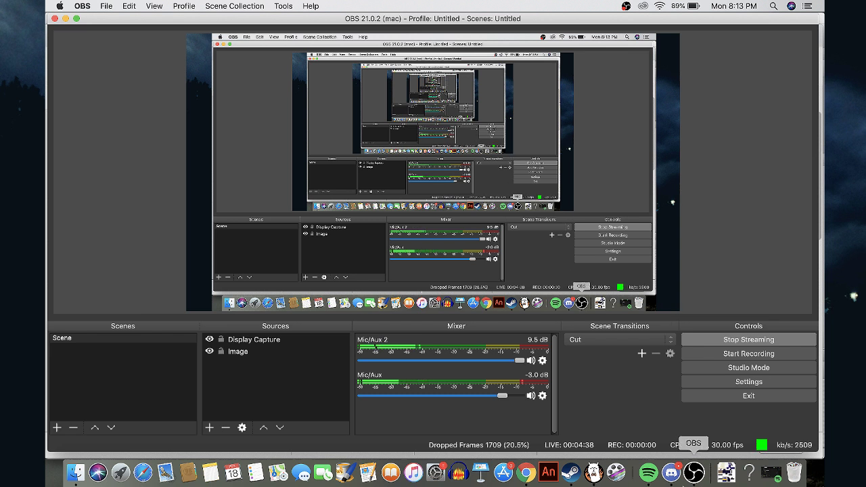
Switch to Spotify to check the Motorpsycho playback, and return to OBS
left_click(773, 5)
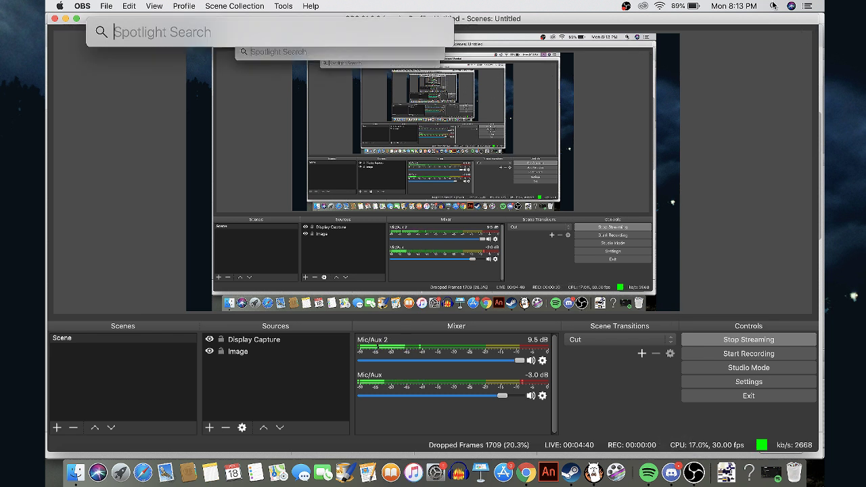
left_click(727, 161)
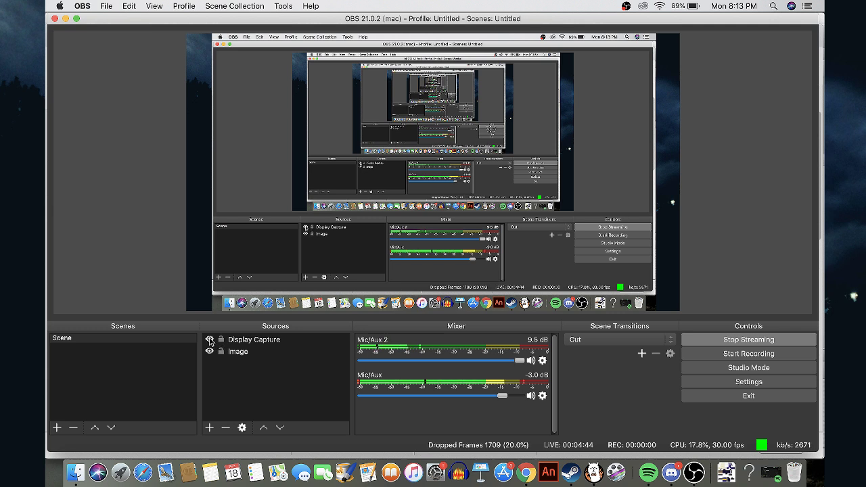
left_click(647, 472)
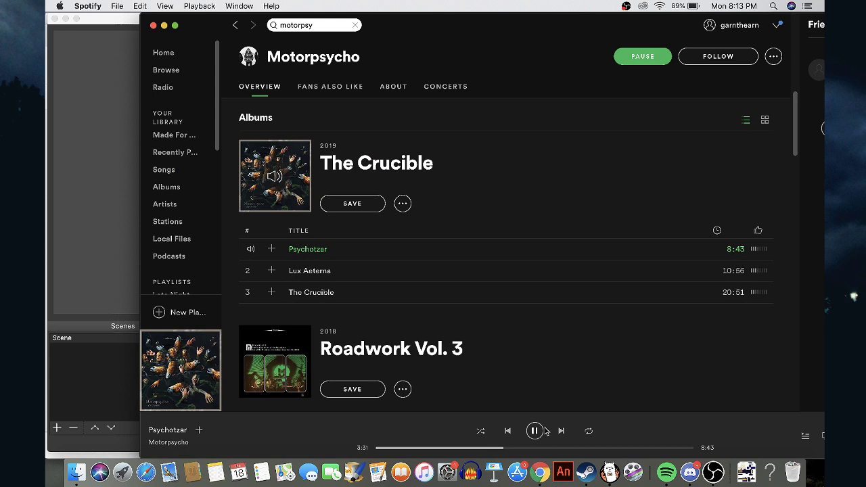
key("super+Tab")
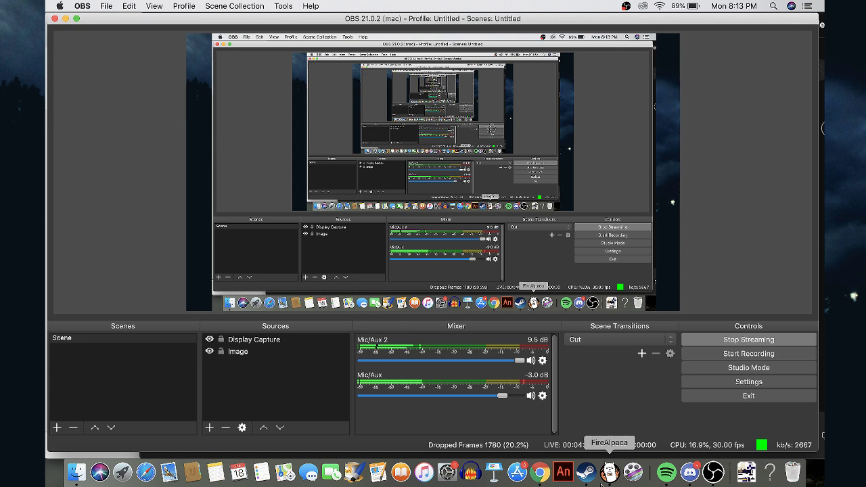
Switch to FireAlpaca and ink two pointed hair tufts, the left ear outline and a first inner-ear stroke on Layer3
left_click(602, 478)
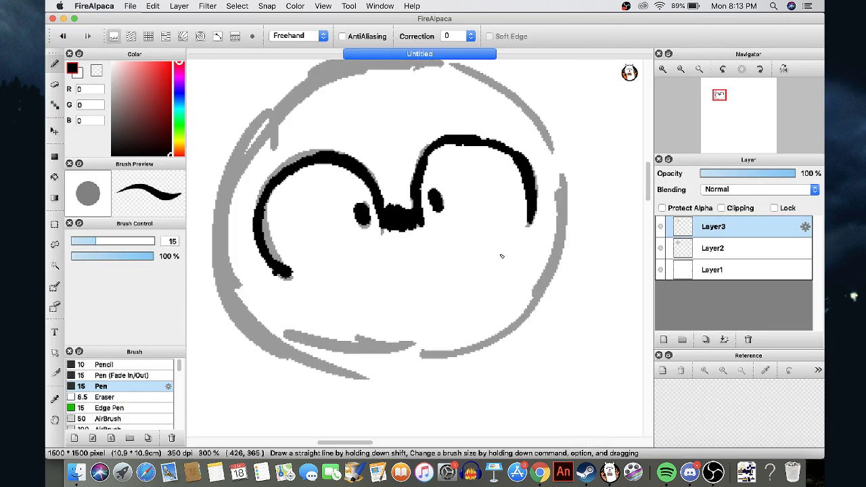
scroll(501, 256, "down", 1)
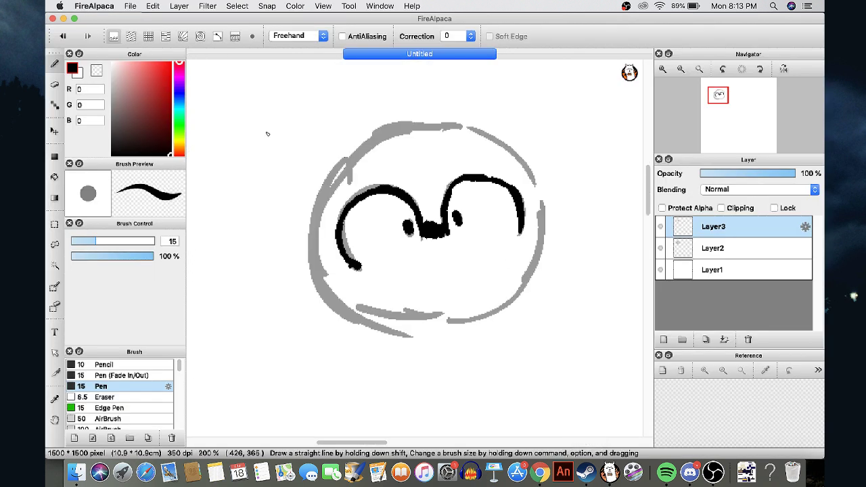
mouse_move(355, 144)
left_mouse_down()
mouse_move(398, 102)
mouse_move(402, 116)
left_mouse_up()
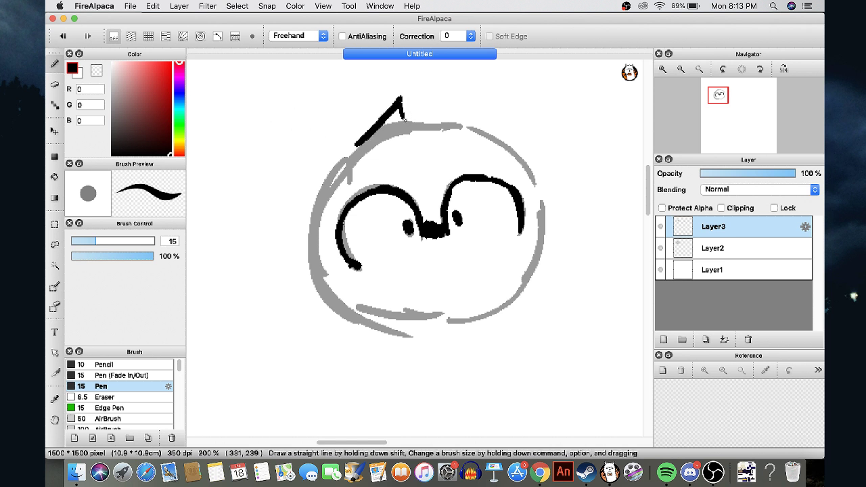
left_click_drag(404, 117, 446, 119)
mouse_move(364, 146)
left_mouse_down()
mouse_move(275, 138)
mouse_move(291, 255)
left_mouse_up()
left_click_drag(293, 209, 330, 262)
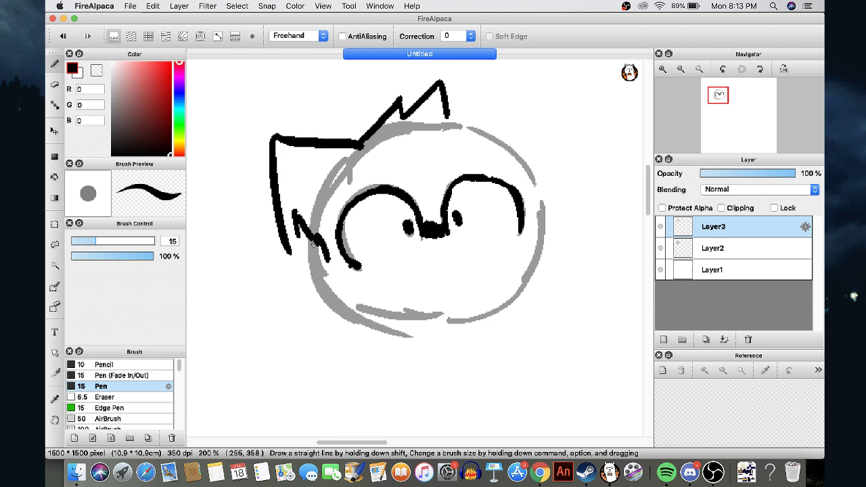
mouse_move(291, 229)
left_mouse_down()
mouse_move(303, 242)
mouse_move(287, 268)
mouse_move(257, 274)
left_mouse_up()
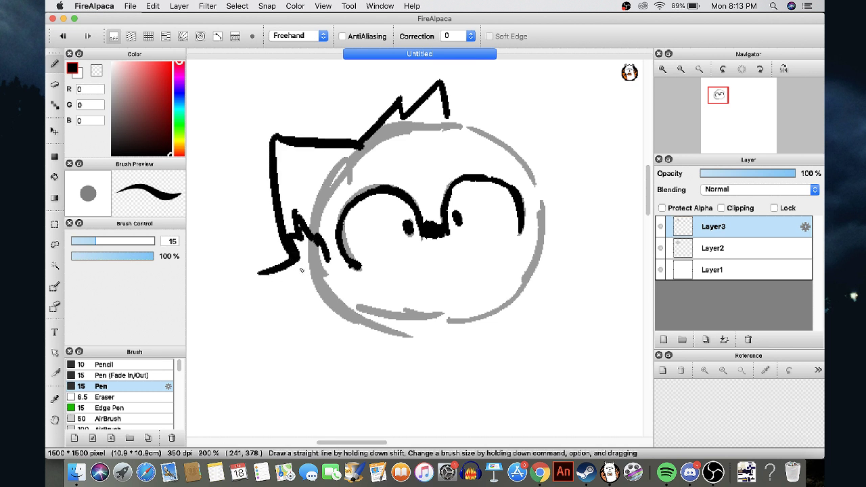
key("super+z")
key("super+z")
key("super+z")
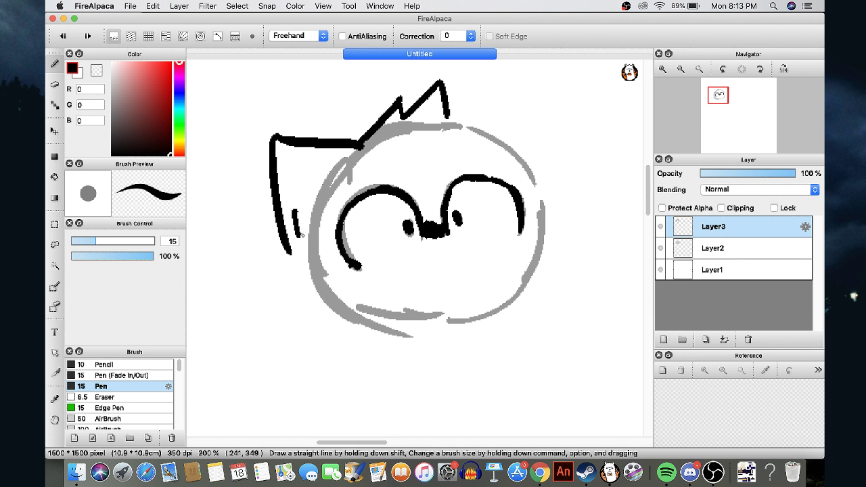
Complete the narrow inner-ear loop inside the left ear of the character's head
mouse_move(298, 215)
left_mouse_down()
mouse_move(300, 238)
mouse_move(299, 210)
left_mouse_up()
mouse_move(301, 243)
left_mouse_down()
mouse_move(284, 273)
mouse_move(293, 299)
mouse_move(341, 332)
left_mouse_up()
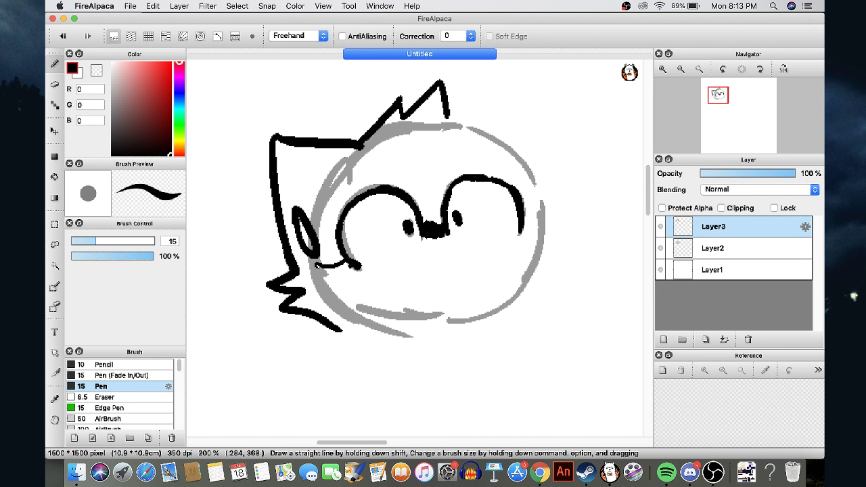
left_click_drag(342, 331, 423, 348)
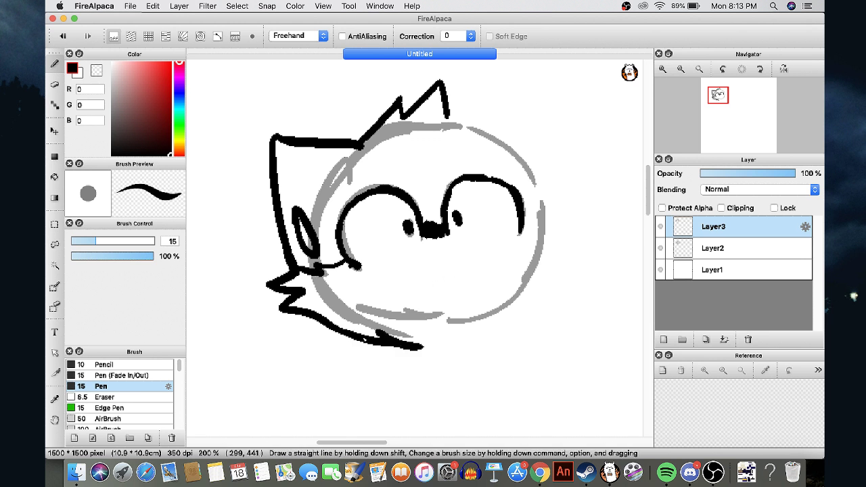
key("super+z")
key("super+z")
key("super+z")
key("super+z")
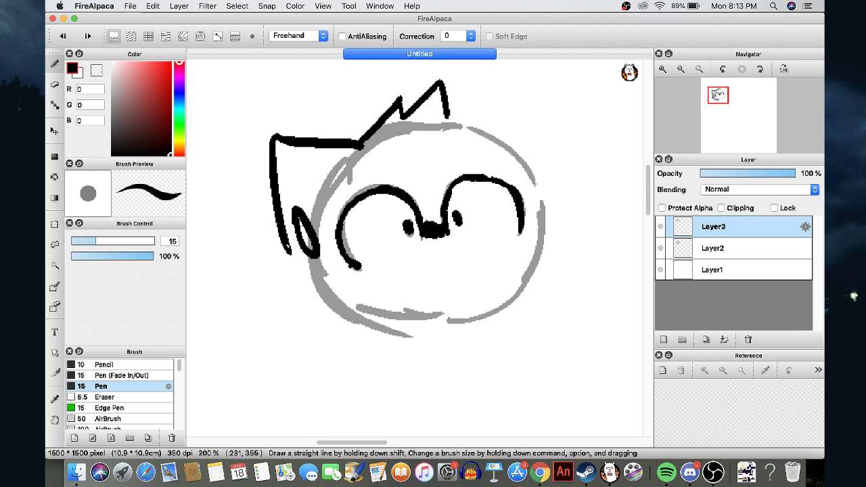
Ink the spiky cheek fur below the left ear and a small mouth beneath the nose
mouse_move(305, 245)
left_mouse_down()
mouse_move(288, 297)
mouse_move(372, 332)
left_mouse_up()
left_click_drag(430, 251, 451, 252)
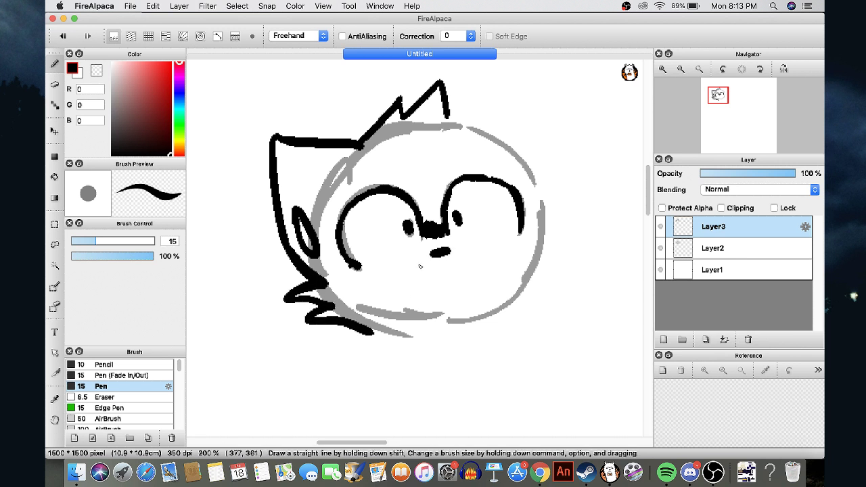
left_click_drag(318, 269, 346, 274)
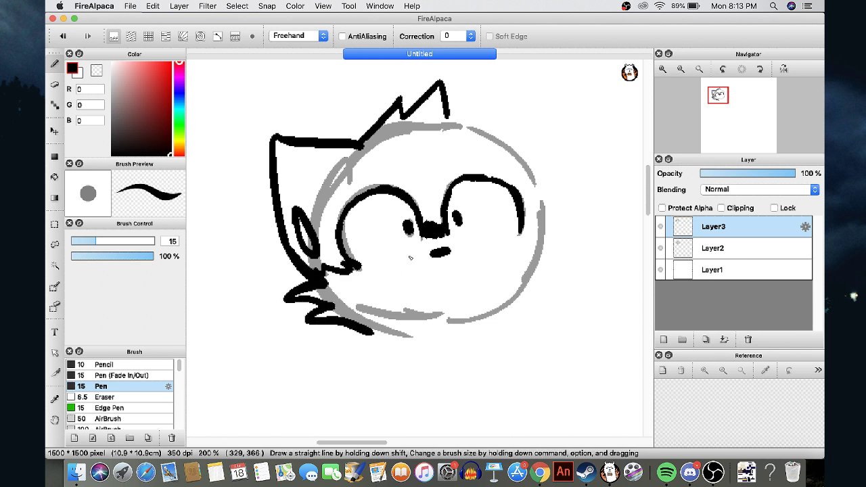
left_click_drag(356, 322, 464, 314)
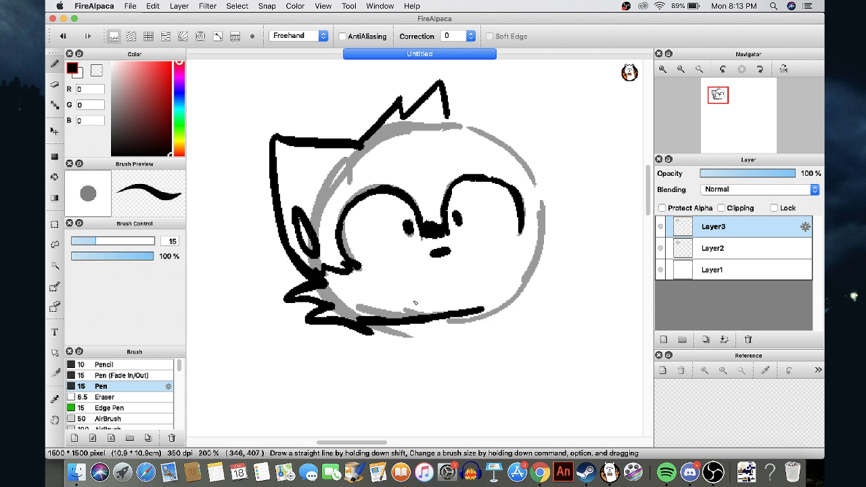
key("super+z")
key("super+z")
Ink the curved jawline, the cheek fur on both sides and the right ear to complete the head outline
mouse_move(356, 330)
left_mouse_down()
mouse_move(494, 312)
mouse_move(526, 286)
left_mouse_up()
left_click_drag(330, 282, 362, 271)
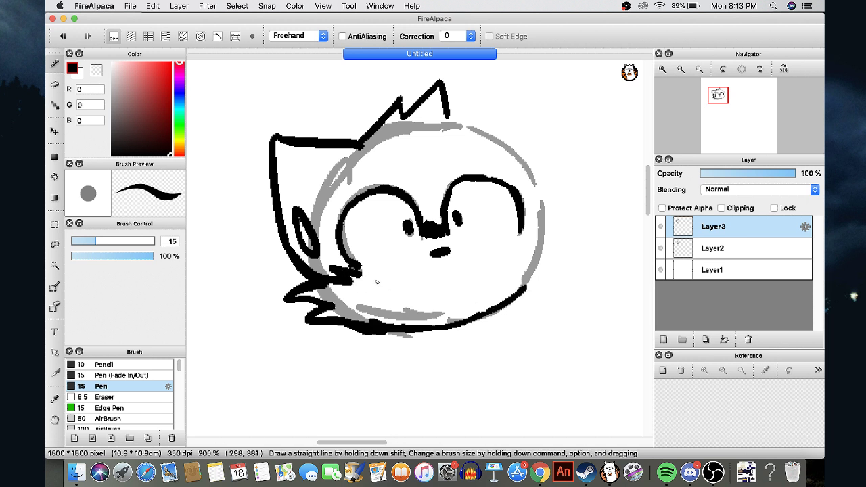
mouse_move(526, 230)
left_mouse_down()
mouse_move(545, 225)
mouse_move(550, 274)
mouse_move(525, 288)
left_mouse_up()
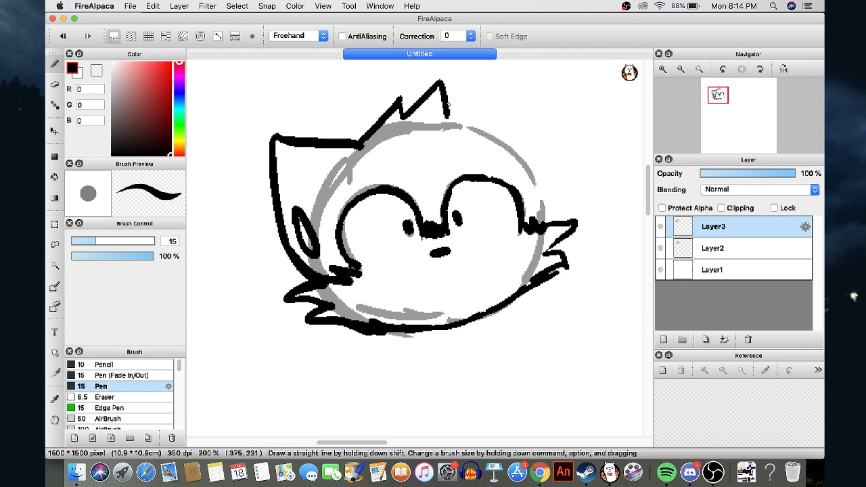
mouse_move(445, 119)
left_mouse_down()
mouse_move(526, 72)
mouse_move(546, 167)
mouse_move(541, 223)
left_mouse_up()
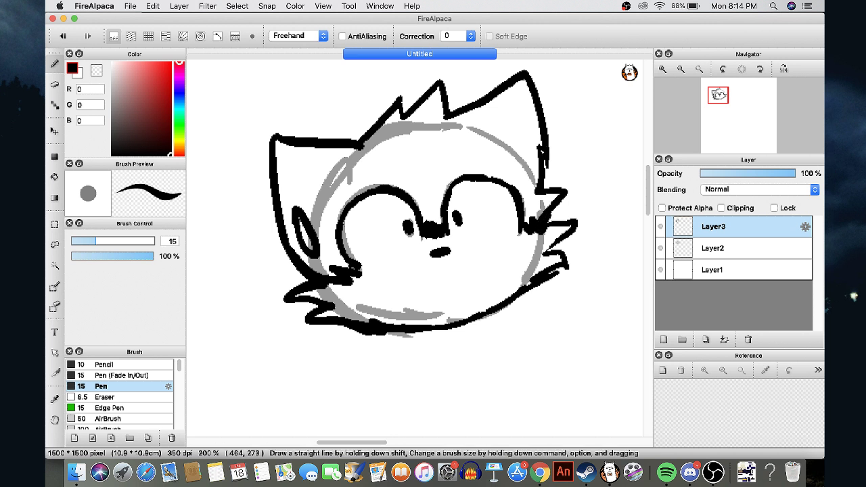
Undo the first bucket fill, turn anti-aliasing off, set the fill reference to Layer, and flood-fill the upper head with black
key("g")
left_click(419, 159)
key("super+z")
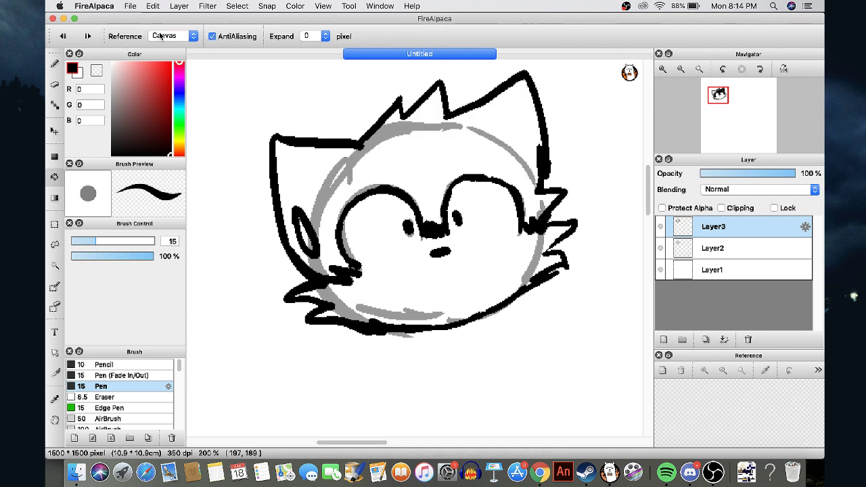
left_click(212, 36)
left_click(191, 38)
left_click(161, 46)
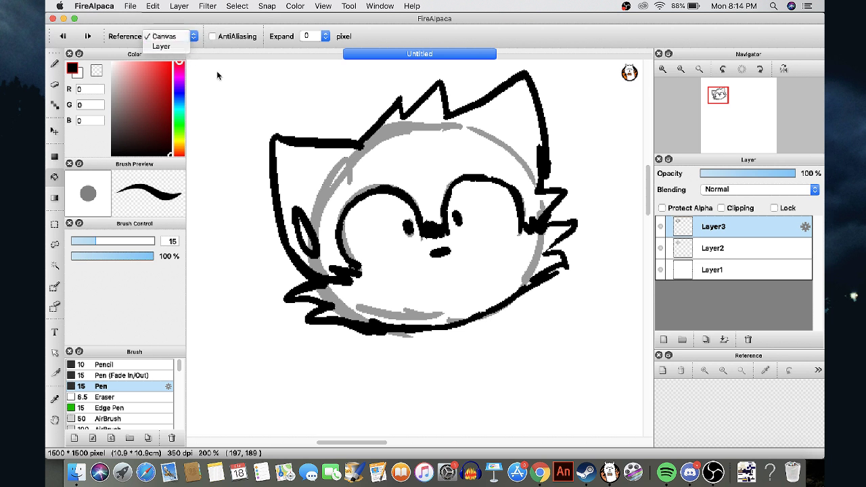
left_click(432, 182)
Ink a curled mouth on the lower face and paint the leftover gap in the left ear black with the Pen
key("b")
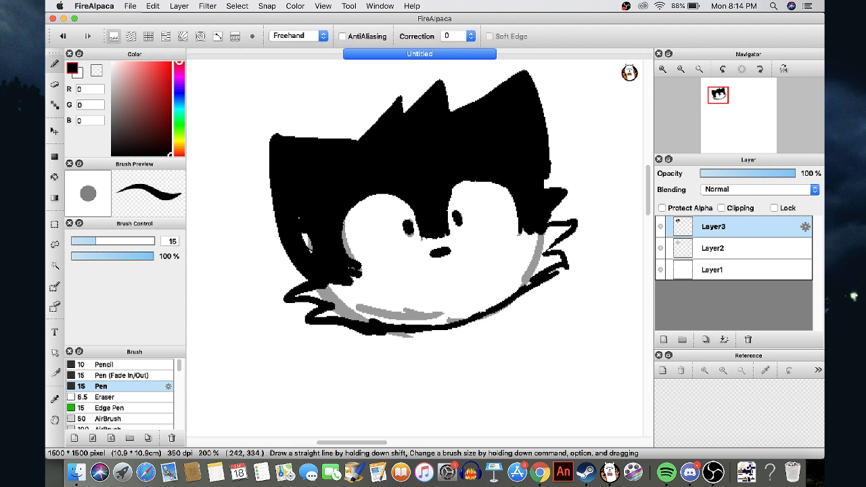
left_click(458, 304)
mouse_move(459, 303)
left_mouse_down()
mouse_move(437, 292)
mouse_move(444, 313)
left_mouse_up()
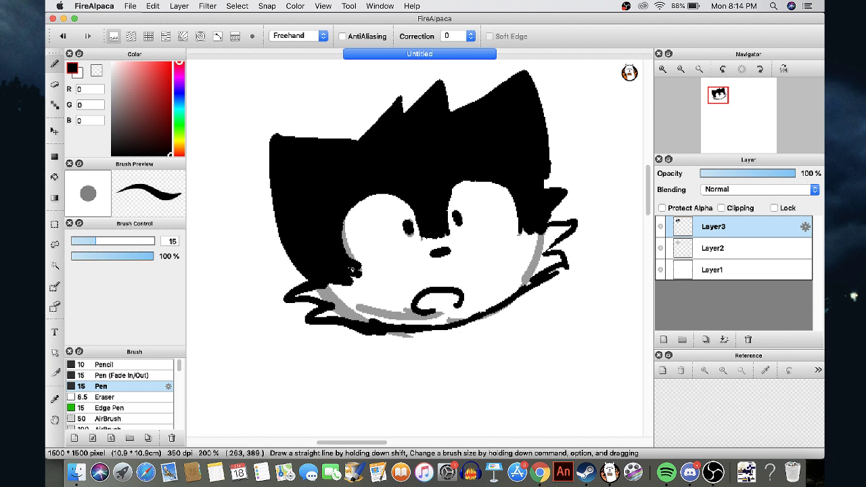
Cut small fur notches into the black beside both white eye patches using the transparent colour
left_click(96, 70)
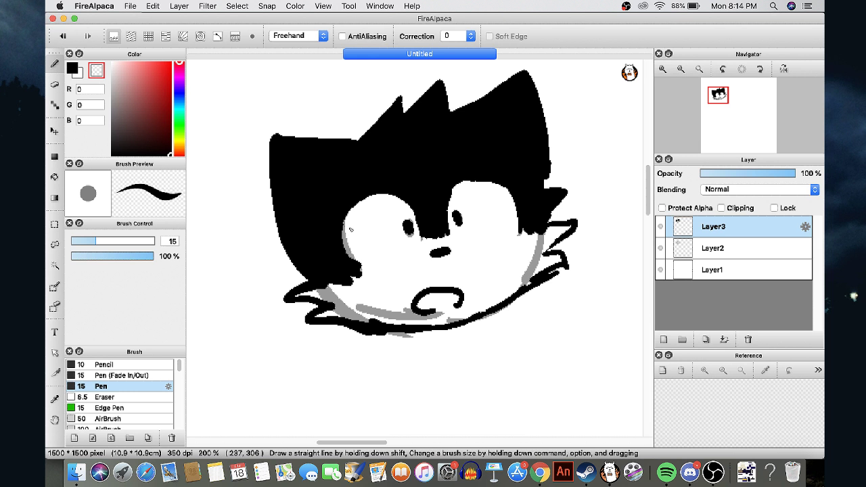
left_click_drag(344, 236, 325, 236)
left_click_drag(343, 249, 336, 250)
left_click_drag(516, 197, 527, 193)
left_click_drag(522, 209, 523, 216)
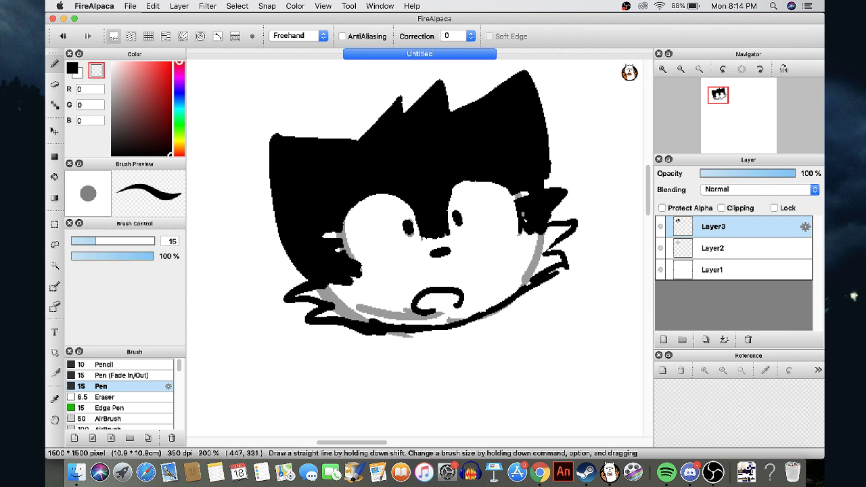
Return to the black drawing colour and make Layer2 the active layer for sketching the body under the head
left_click(71, 67)
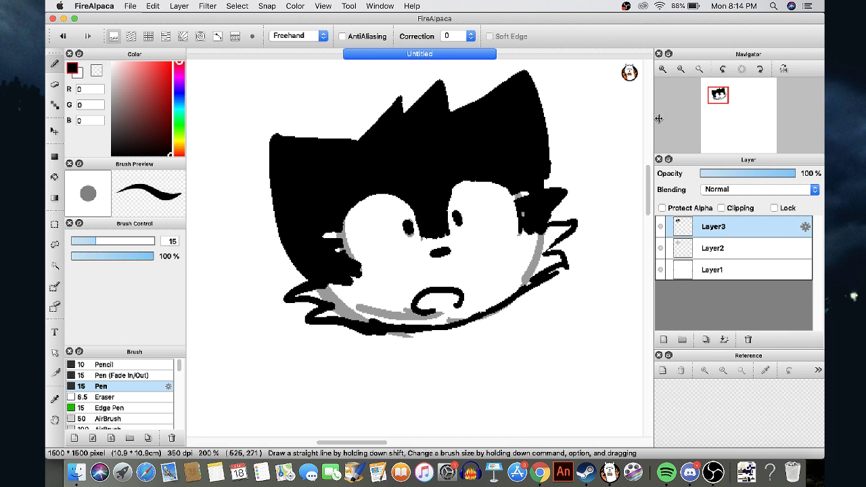
left_click_drag(721, 103, 717, 99)
left_click(688, 250)
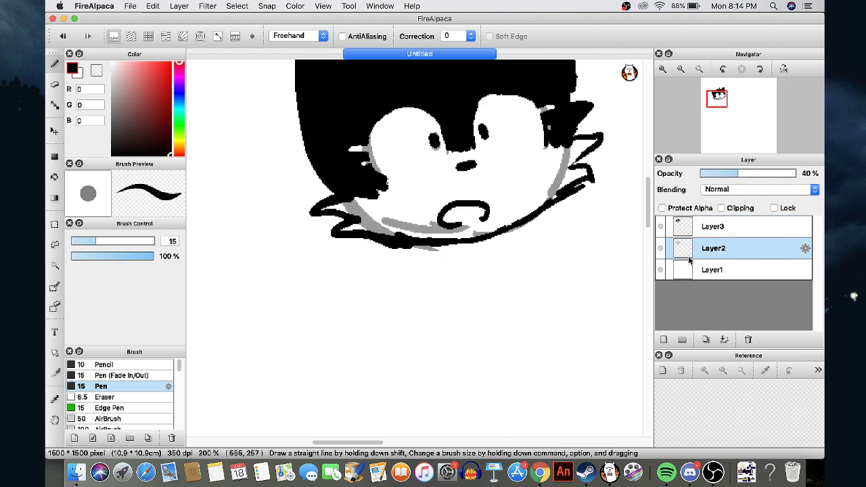
left_click(684, 262)
left_click(681, 250)
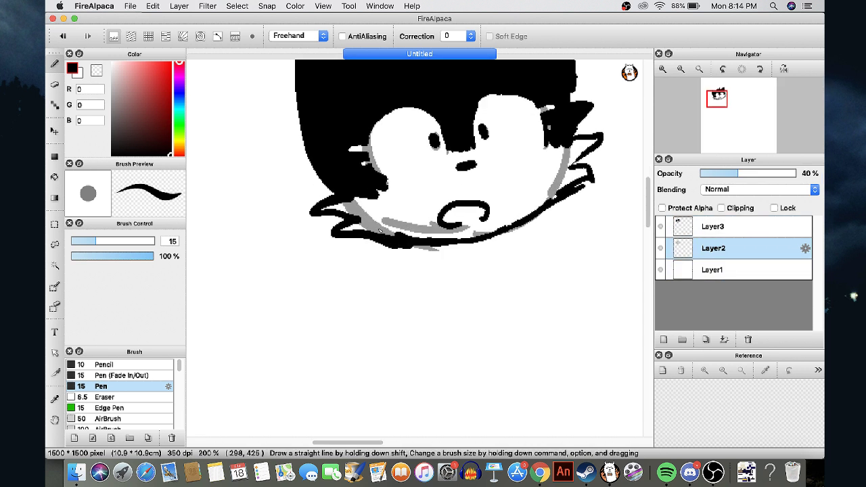
mouse_move(358, 238)
left_mouse_down()
mouse_move(329, 267)
mouse_move(379, 315)
mouse_move(357, 353)
left_mouse_up()
left_click_drag(534, 242, 527, 340)
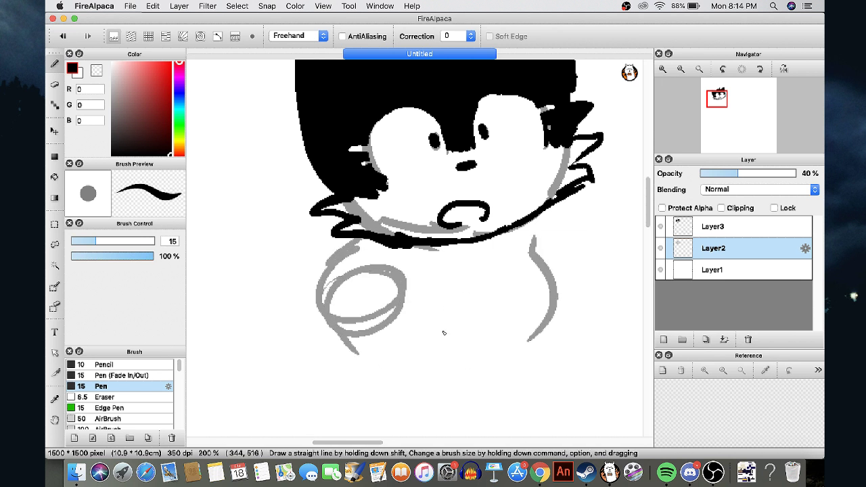
left_click_drag(522, 227, 585, 259)
left_click_drag(559, 305, 402, 363)
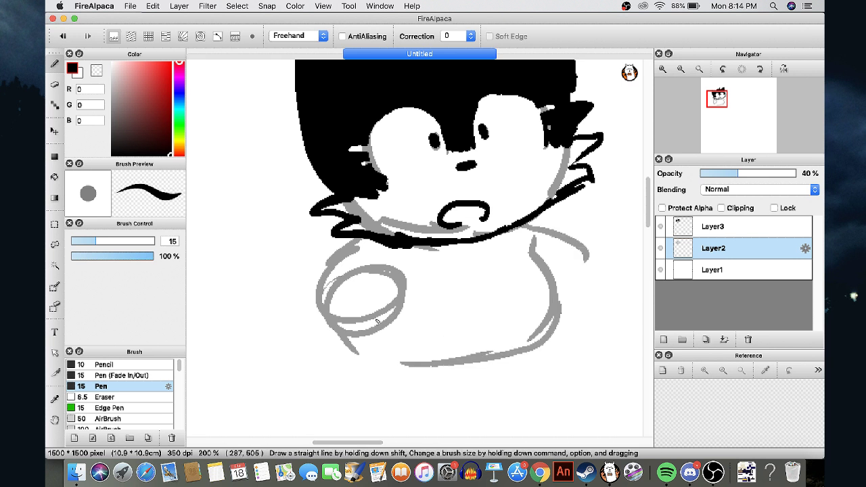
key("super+z")
key("super+z")
key("super+z")
key("super+z")
key("super+z")
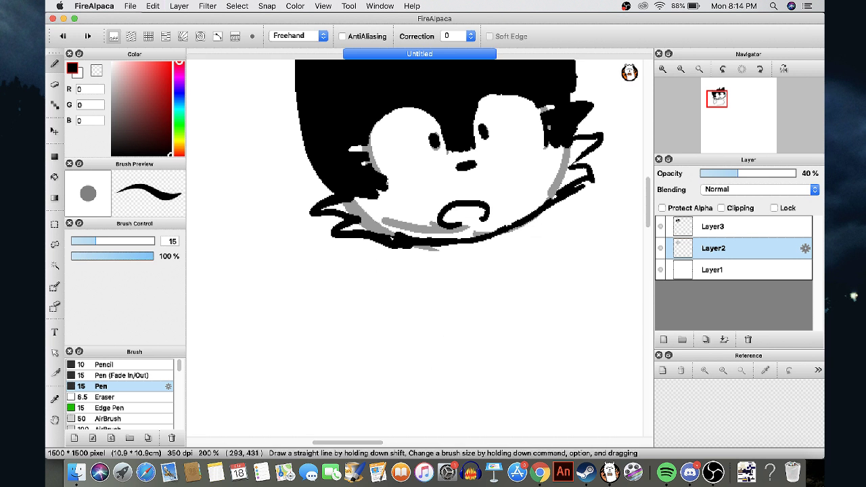
Sketch the shirt body below the head with two shoulder circles, a slanted right arm line and a curved neckline
mouse_move(391, 230)
left_mouse_down()
mouse_move(320, 310)
mouse_move(341, 301)
left_mouse_up()
mouse_move(547, 236)
left_mouse_down()
mouse_move(544, 349)
mouse_move(564, 254)
mouse_move(534, 209)
left_mouse_up()
mouse_move(540, 215)
left_mouse_down()
mouse_move(611, 289)
mouse_move(431, 357)
mouse_move(381, 353)
left_mouse_up()
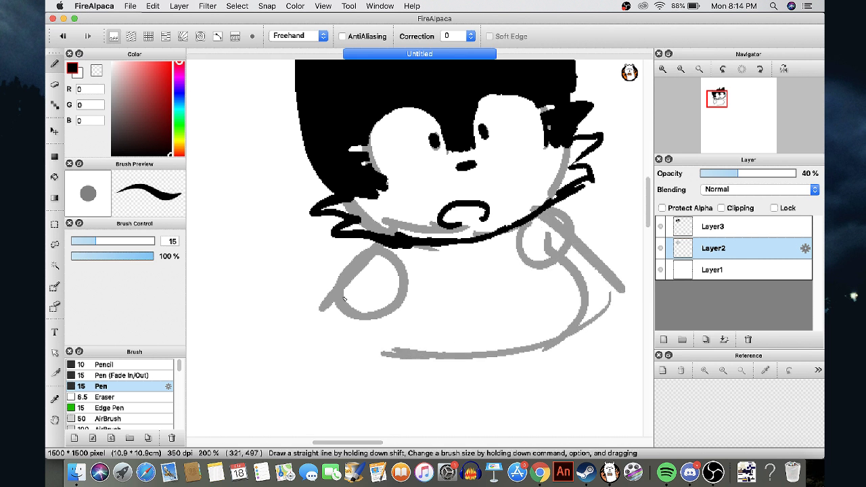
mouse_move(332, 295)
left_mouse_down()
mouse_move(307, 333)
mouse_move(383, 353)
left_mouse_up()
left_click_drag(419, 249, 531, 238)
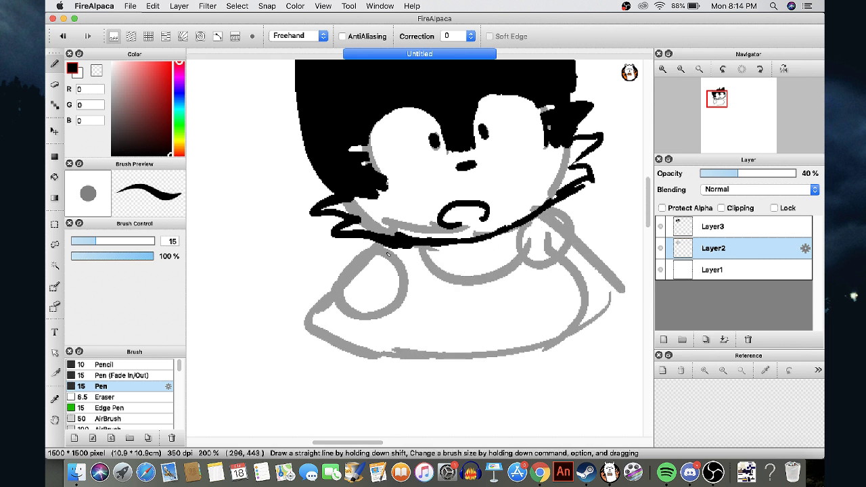
Sketch the left sleeve and a round-ended arm section hanging below it
mouse_move(372, 330)
left_mouse_down()
mouse_move(351, 281)
mouse_move(399, 349)
left_mouse_up()
left_click_drag(420, 297, 416, 365)
mouse_move(359, 273)
left_mouse_down()
mouse_move(331, 308)
mouse_move(396, 359)
left_mouse_up()
mouse_move(685, 117)
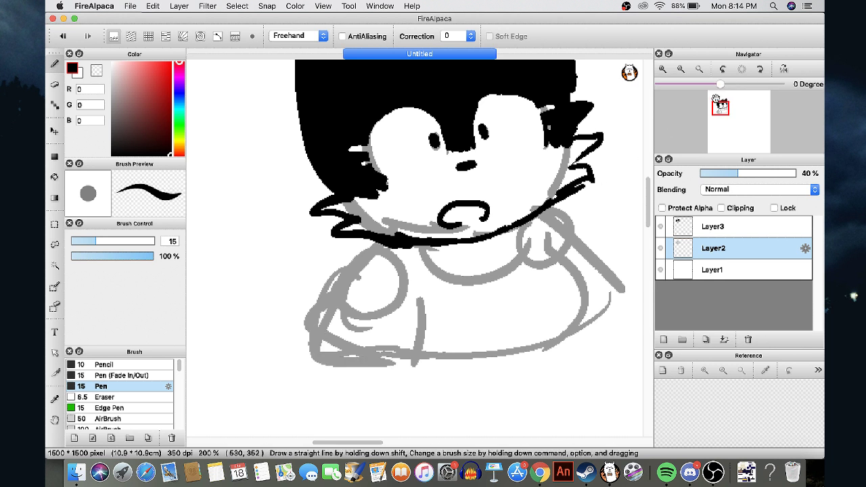
left_click_drag(309, 322, 363, 276)
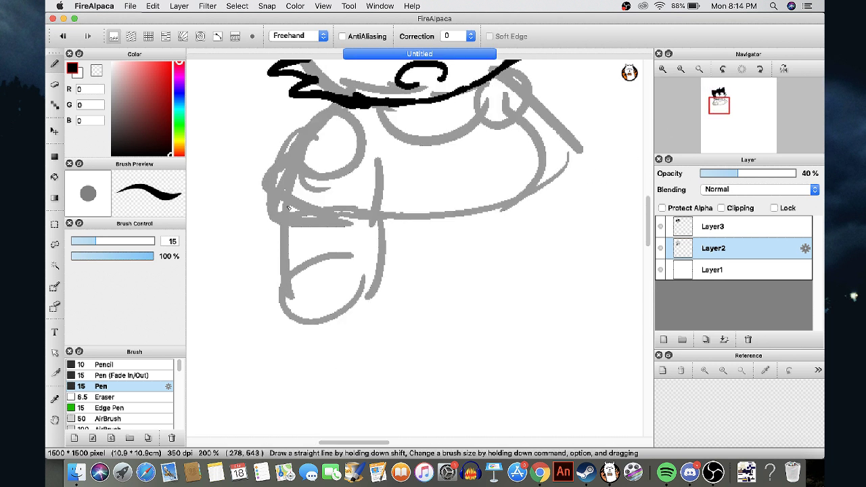
left_click_drag(280, 225, 380, 237)
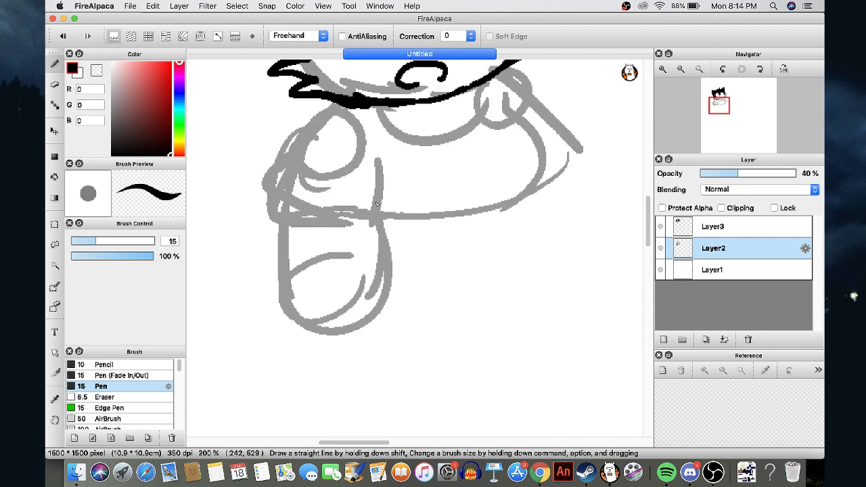
left_click_drag(367, 195, 374, 273)
mouse_move(731, 124)
left_mouse_down()
mouse_move(729, 131)
mouse_move(723, 110)
mouse_move(723, 120)
left_mouse_up()
mouse_move(274, 111)
left_mouse_down()
mouse_move(334, 197)
mouse_move(433, 101)
left_mouse_up()
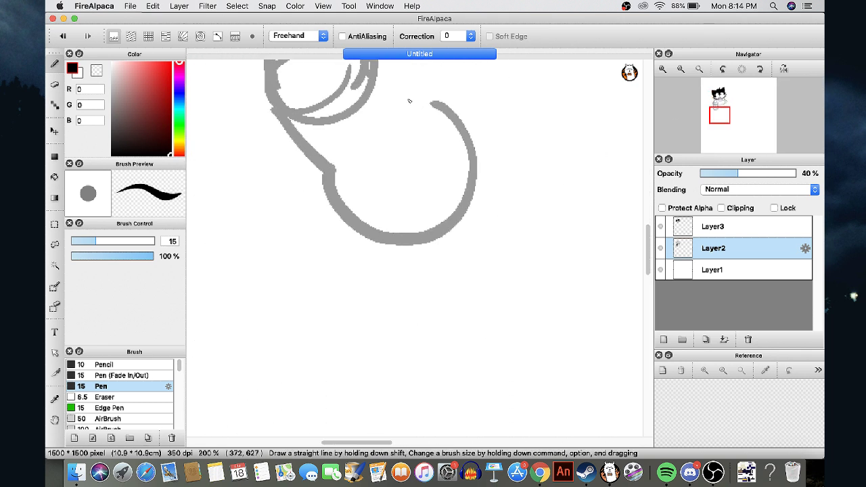
left_click_drag(378, 67, 443, 114)
left_click_drag(406, 195, 424, 226)
left_click_drag(430, 173, 464, 207)
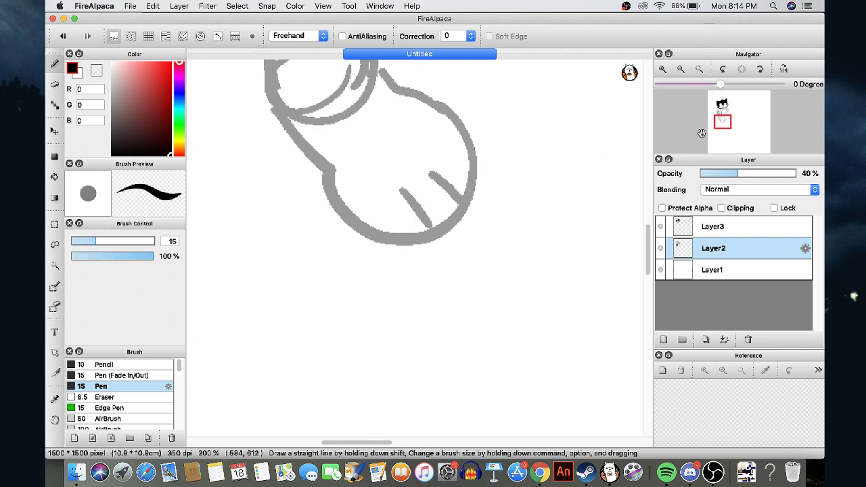
left_click_drag(723, 131, 720, 105)
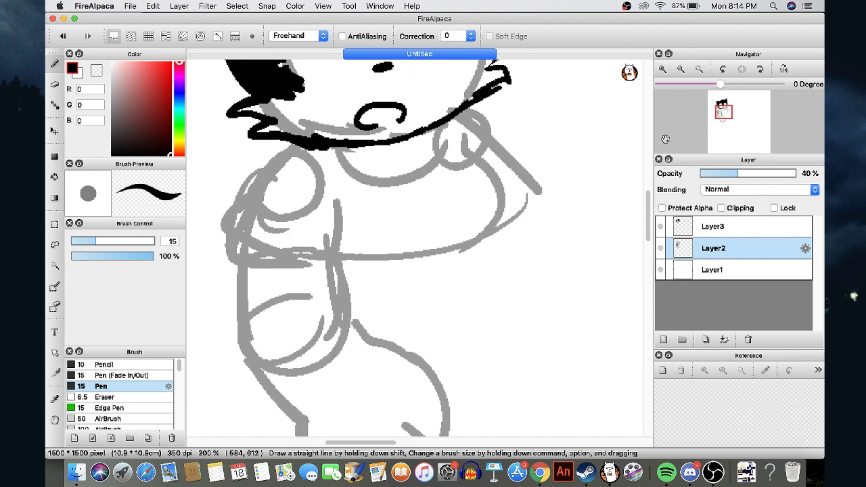
key("super+z")
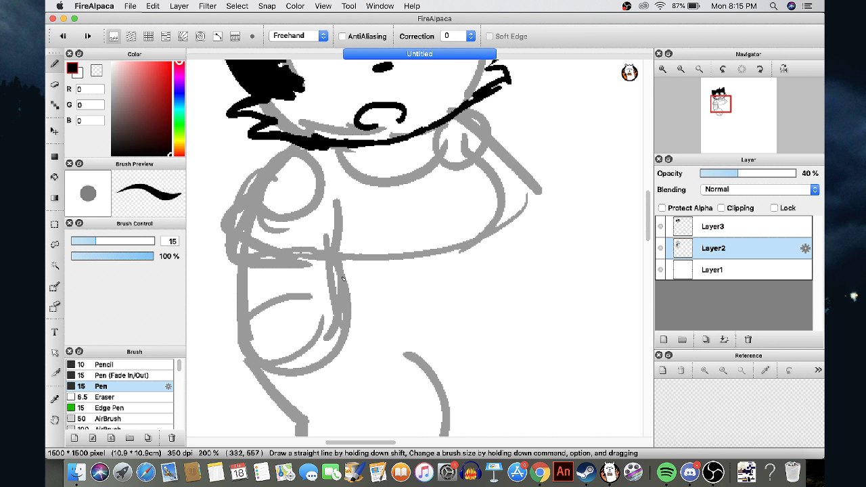
Sketch the left forearm ending in a lobed paw, plus the right lower arm with its cuff and paw
left_click_drag(721, 107, 722, 117)
mouse_move(292, 223)
left_mouse_down()
mouse_move(414, 332)
mouse_move(449, 329)
left_mouse_up()
mouse_move(389, 183)
left_mouse_down()
mouse_move(450, 302)
mouse_move(415, 332)
left_mouse_up()
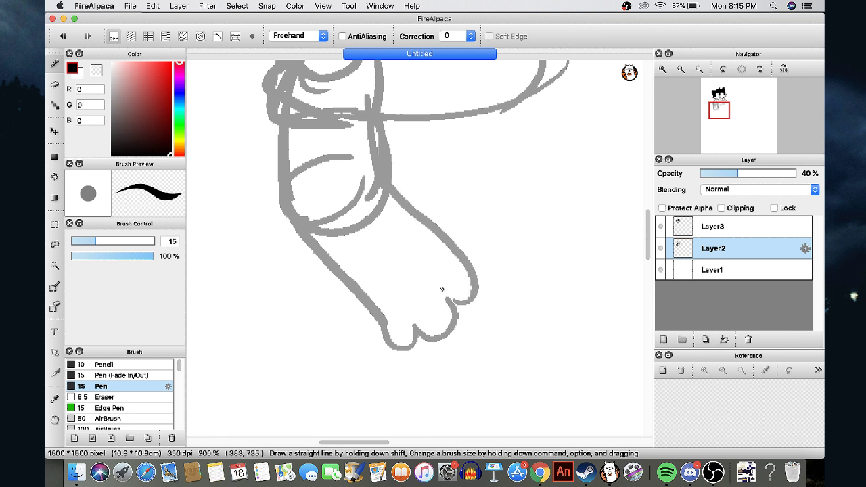
mouse_move(514, 103)
left_mouse_down()
mouse_move(558, 175)
mouse_move(578, 107)
mouse_move(533, 152)
mouse_move(595, 176)
mouse_move(514, 119)
mouse_move(505, 157)
mouse_move(519, 178)
mouse_move(502, 249)
mouse_move(514, 253)
mouse_move(505, 255)
mouse_move(550, 313)
mouse_move(566, 310)
mouse_move(588, 276)
mouse_move(604, 269)
mouse_move(594, 236)
left_mouse_up()
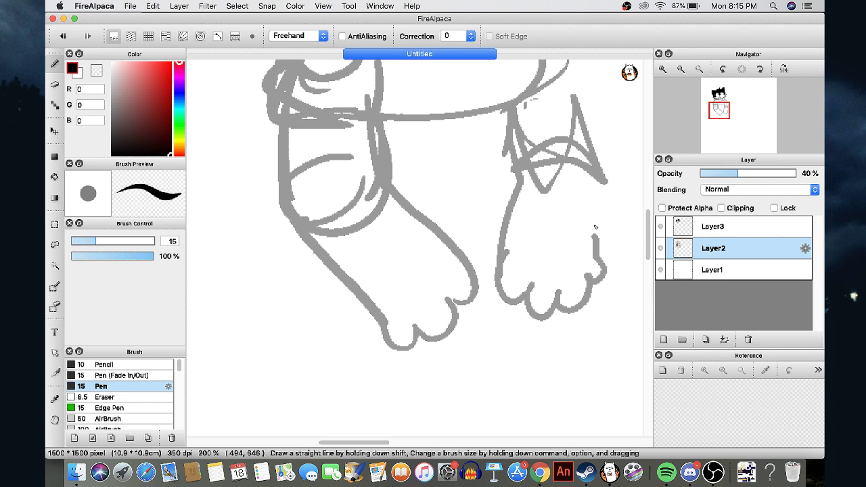
Ink the curved neckline under the chin on Layer3 and undo the black shading inside it
mouse_move(721, 131)
left_click_drag(721, 132, 722, 108)
left_click(698, 226)
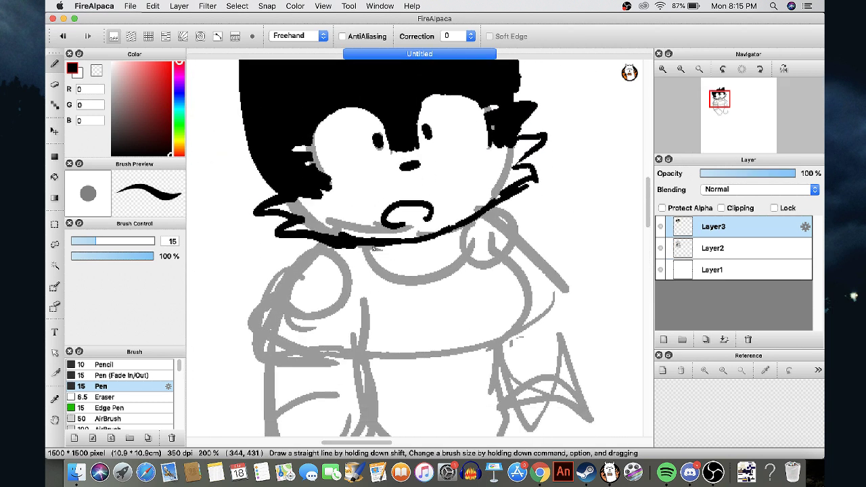
mouse_move(365, 249)
left_mouse_down()
mouse_move(382, 271)
mouse_move(418, 278)
mouse_move(448, 261)
mouse_move(458, 243)
mouse_move(439, 259)
mouse_move(445, 265)
mouse_move(430, 253)
mouse_move(409, 264)
left_mouse_up()
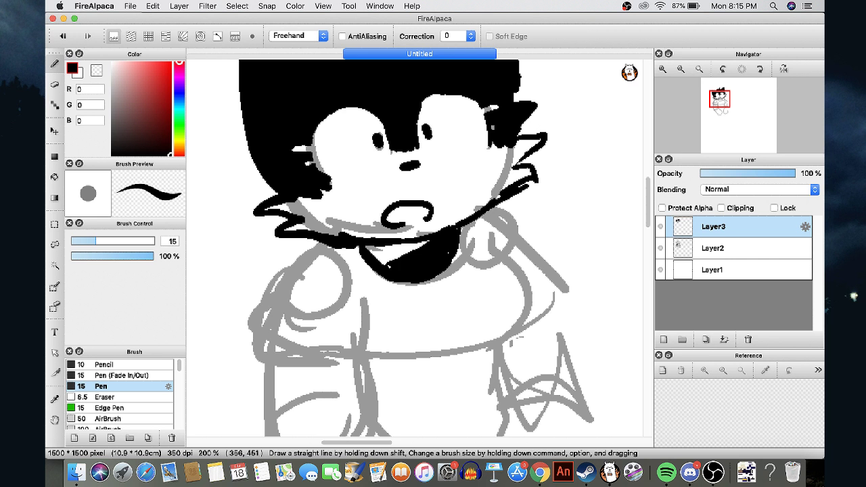
key("super+z")
key("super+z")
Ink the left sleeve with two short fold strokes, the right side of the shirt and the bent right sleeve
mouse_move(329, 241)
left_mouse_down()
mouse_move(289, 285)
mouse_move(310, 260)
mouse_move(265, 339)
mouse_move(298, 336)
mouse_move(263, 339)
mouse_move(359, 352)
left_mouse_up()
left_click_drag(370, 310, 362, 341)
left_click_drag(380, 313, 369, 339)
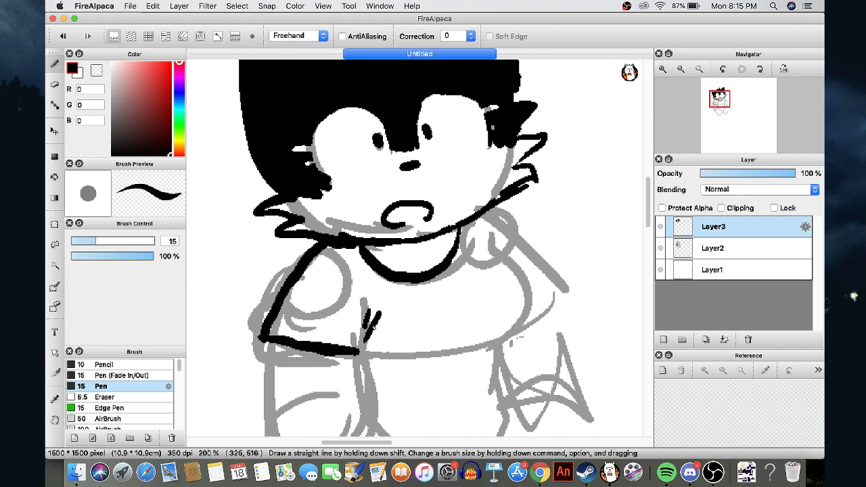
left_click_drag(493, 236, 504, 352)
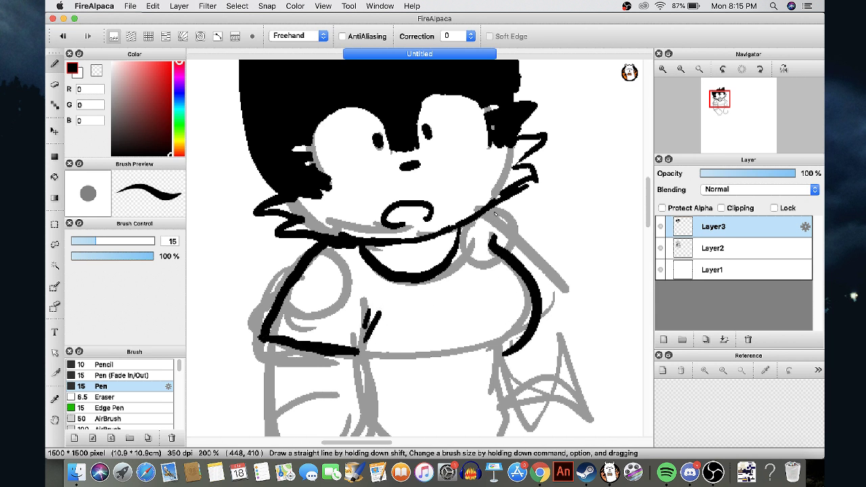
mouse_move(572, 298)
left_mouse_down()
mouse_move(490, 211)
mouse_move(540, 319)
left_mouse_up()
Ink the right forearm, the curved cuff line and the lobed paw at its end
left_click_drag(723, 111, 727, 117)
left_click_drag(438, 256, 453, 292)
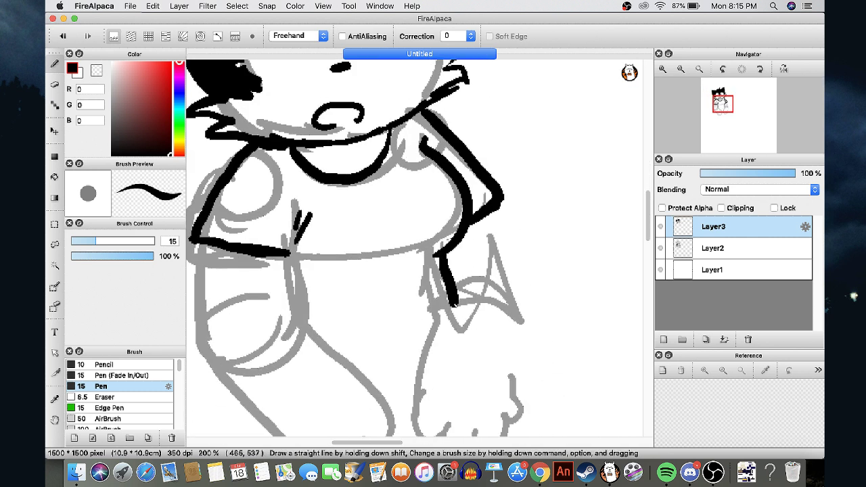
scroll(460, 134, "down", 6)
scroll(460, 134, "up", 1)
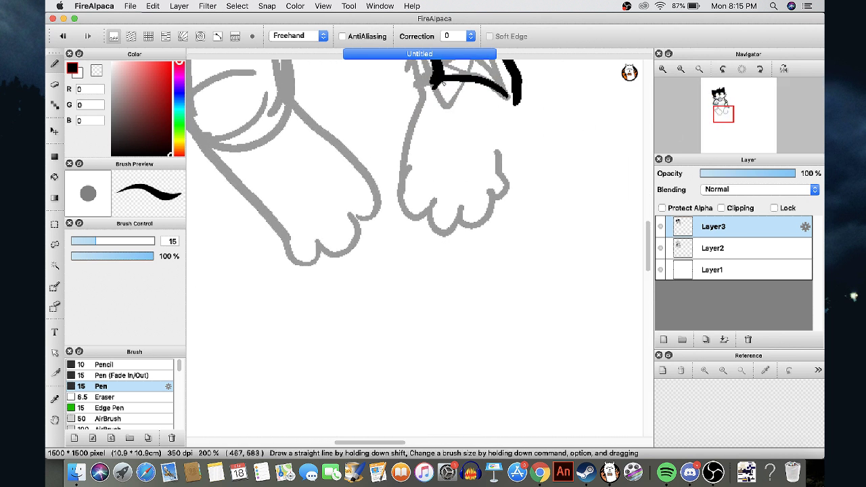
mouse_move(436, 82)
left_mouse_down()
mouse_move(409, 162)
mouse_move(425, 197)
mouse_move(463, 214)
mouse_move(493, 192)
mouse_move(515, 107)
mouse_move(499, 182)
left_mouse_up()
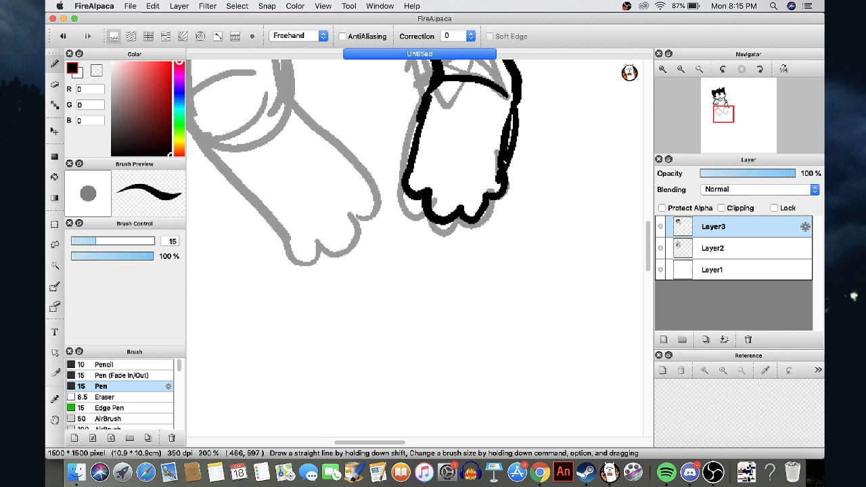
Ink the left arm's outer contour from the sleeve down, its lobed paw and the forearm's inner edge
left_click_drag(725, 117, 720, 111)
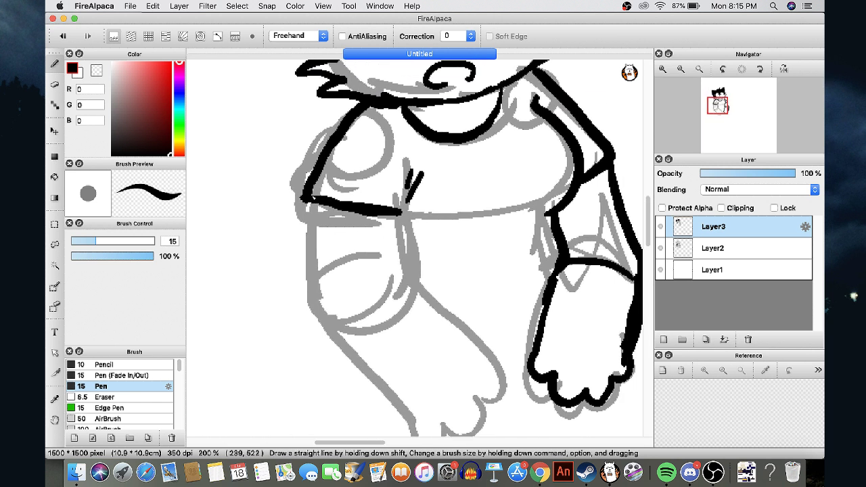
left_click_drag(305, 203, 418, 436)
mouse_move(443, 433)
left_mouse_down()
mouse_move(487, 357)
mouse_move(419, 309)
left_mouse_up()
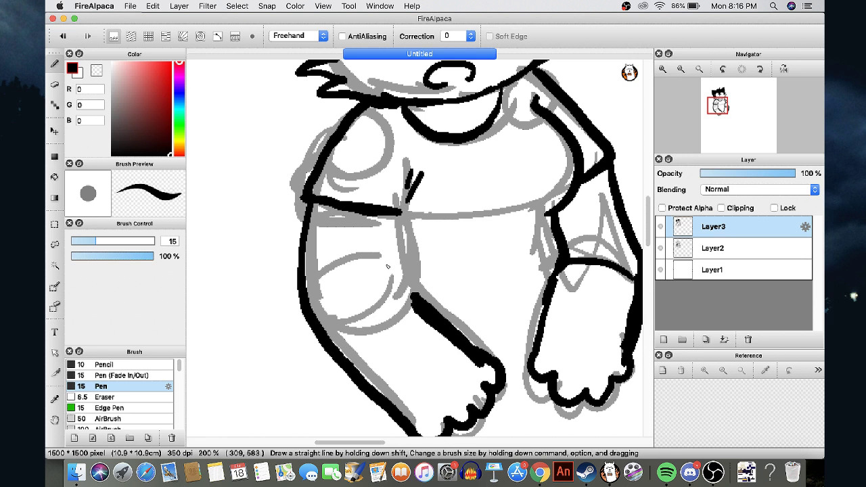
Switch to Spotify, reposition its window, and open System Preferences through a system search
left_click(666, 472)
left_click_drag(506, 25, 393, 28)
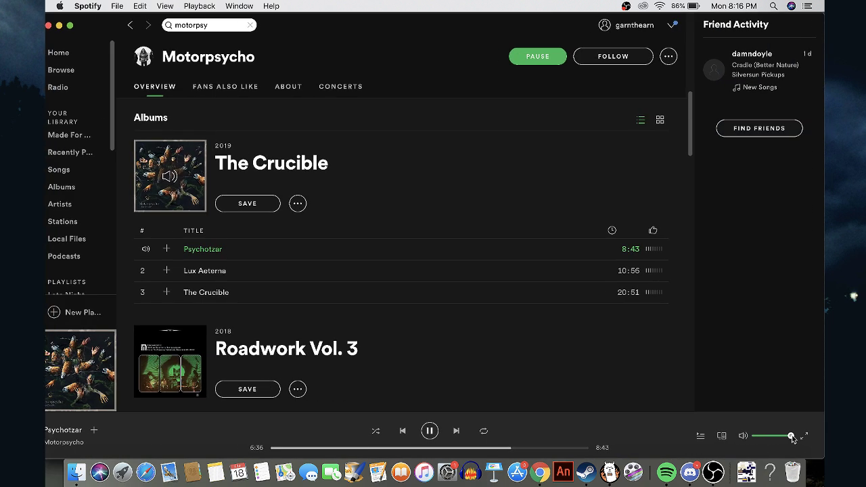
left_click(773, 6)
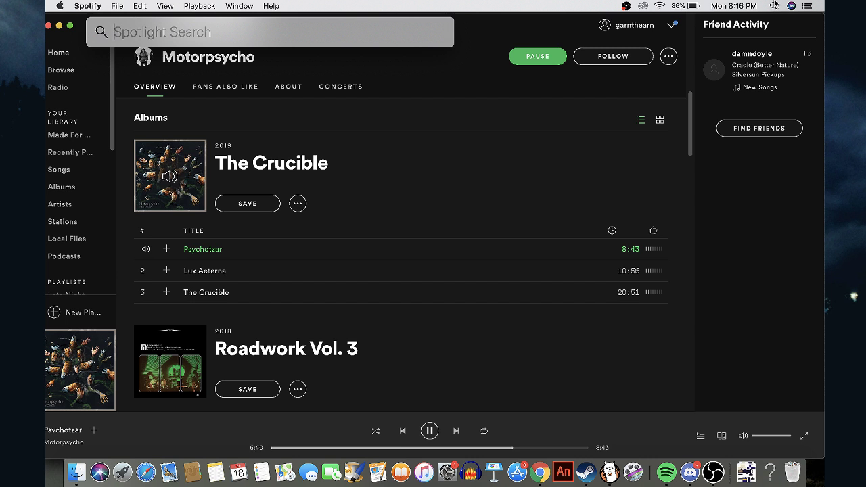
type("d")
key("BackSpace")
type("p")
key("Return")
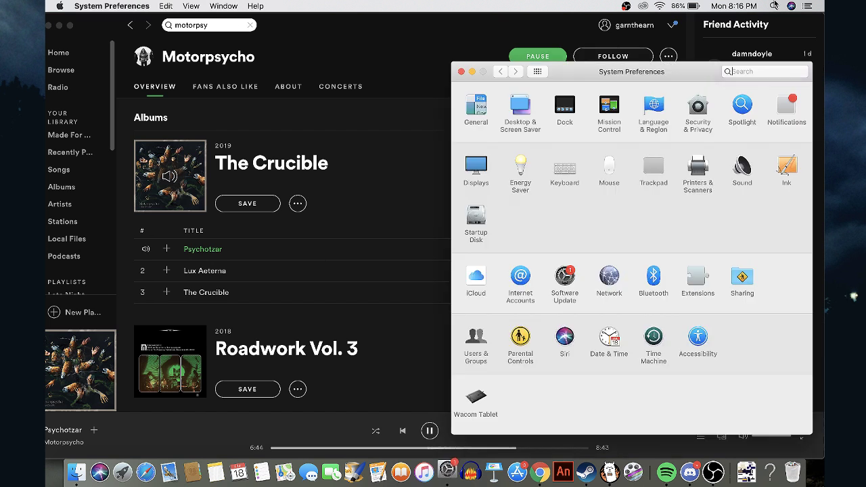
Switch the sound output to Headphones, adjust the output volume, set the output back to Multi-Output Device, and close the sound settings
left_click(742, 168)
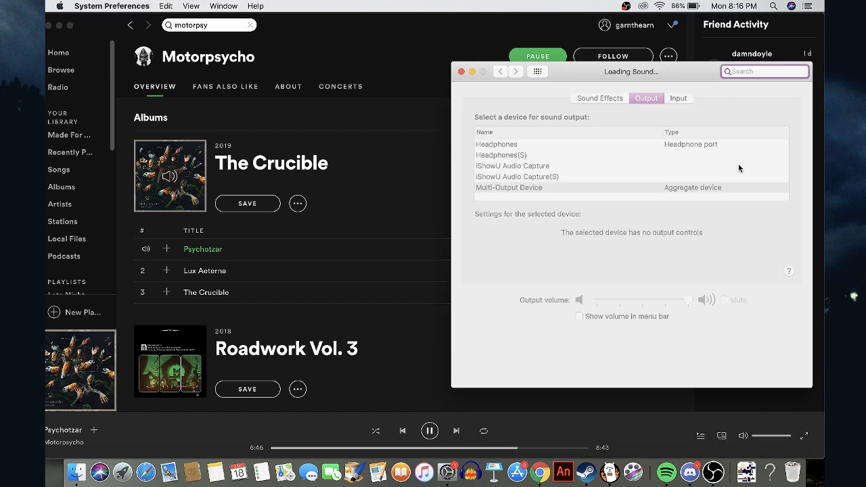
left_click(657, 145)
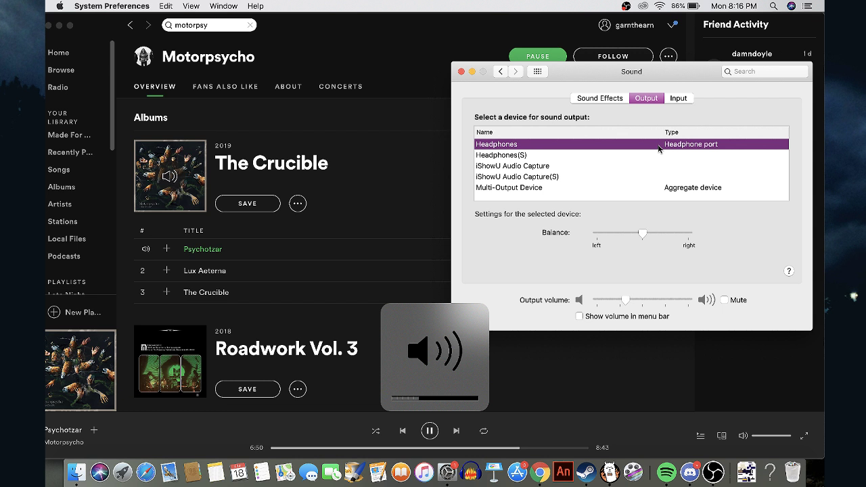
key("XF86AudioLowerVolume")
left_click(651, 186)
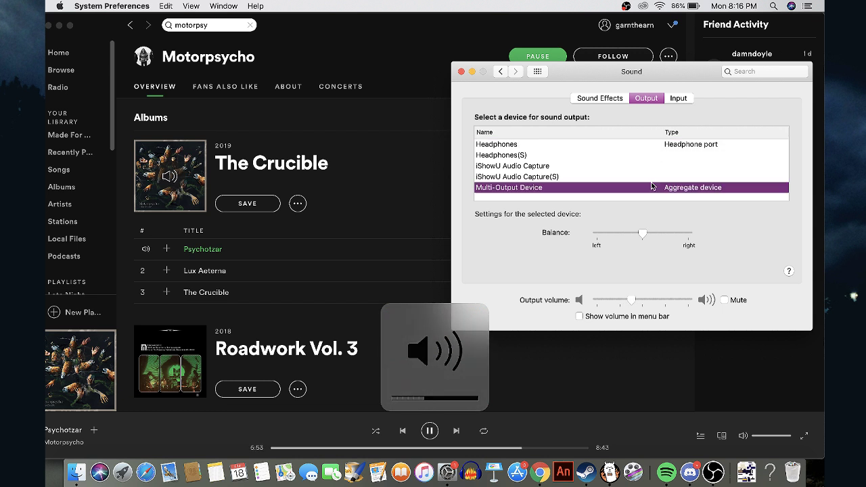
left_click(460, 72)
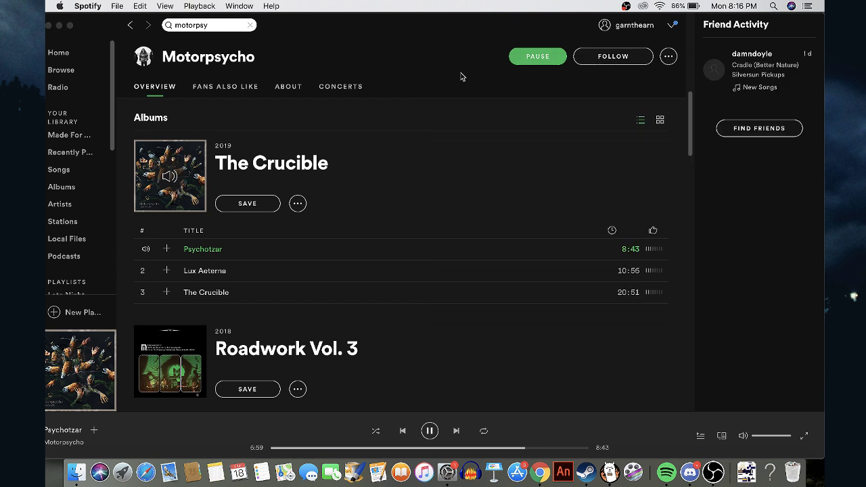
Return to FireAlpaca, remove the stray dot, close the left arm's inner outline with the Pen, and fill both arms solid black
left_click(60, 26)
left_click(288, 210)
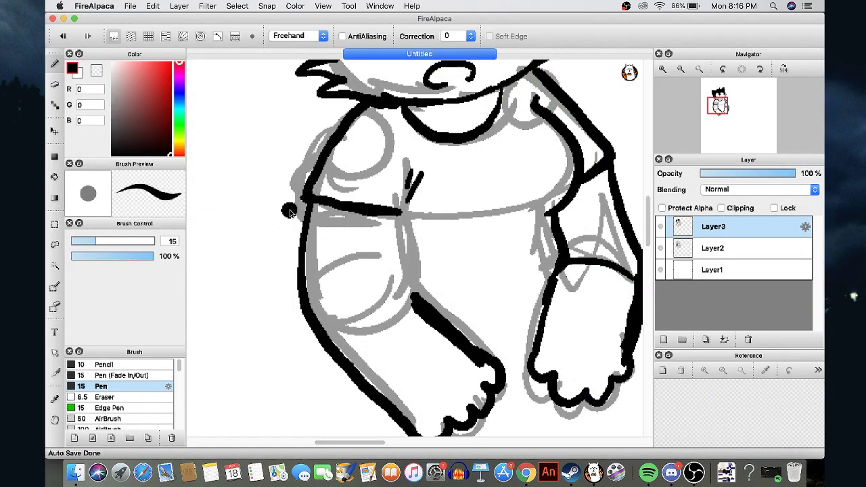
key("super+z")
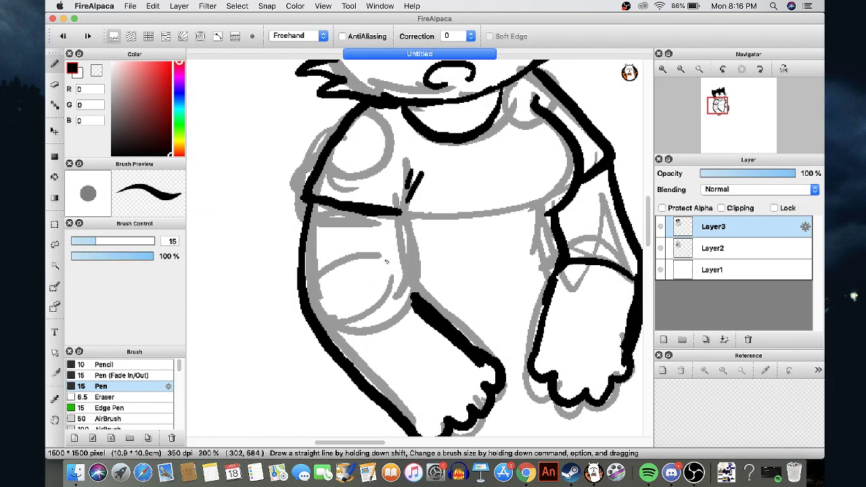
left_click_drag(406, 214, 410, 287)
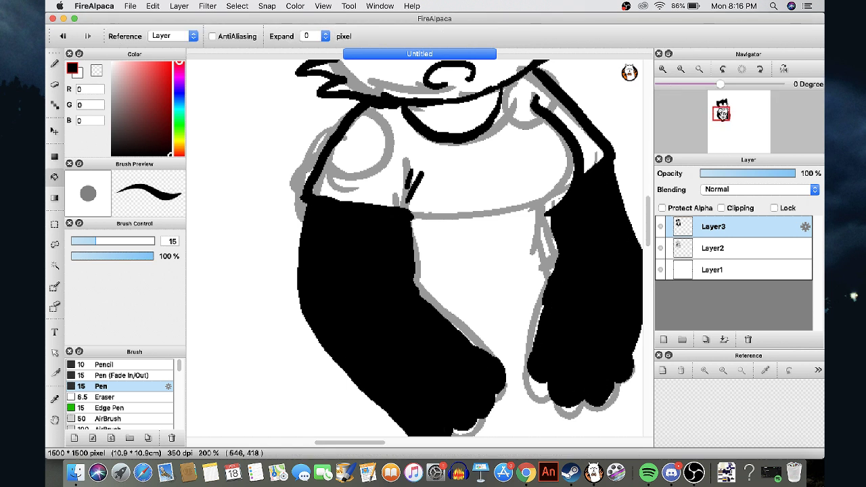
Ink the curved line between the forearms, the short hip strokes beside the left arm, and small crease strokes between the paws
left_click_drag(722, 115, 720, 118)
key("b")
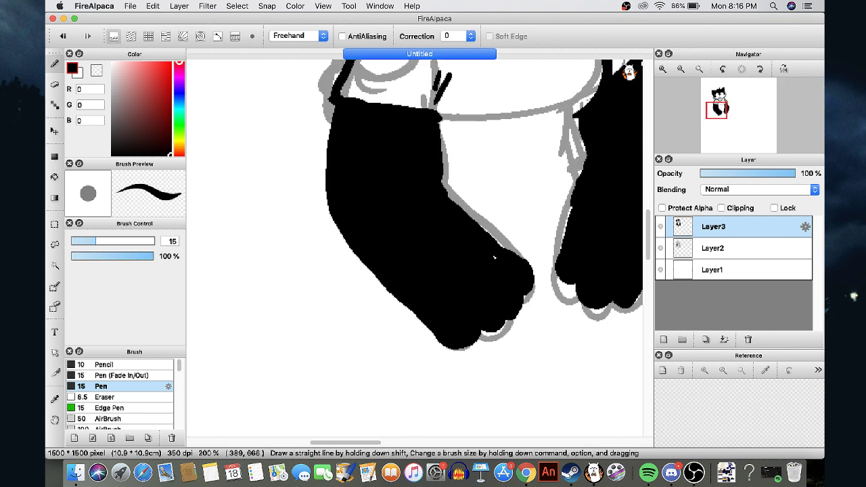
left_click_drag(507, 247, 562, 237)
left_click_drag(562, 237, 498, 242)
scroll(352, 227, "down", 2)
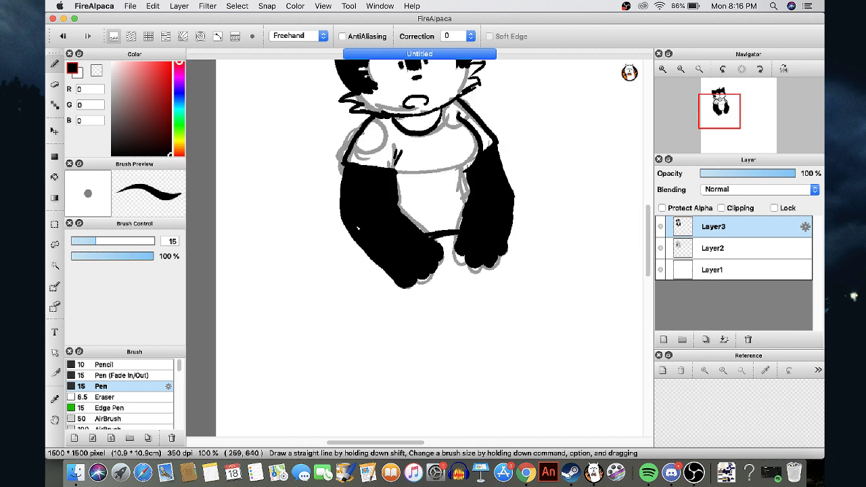
left_click_drag(351, 237, 360, 276)
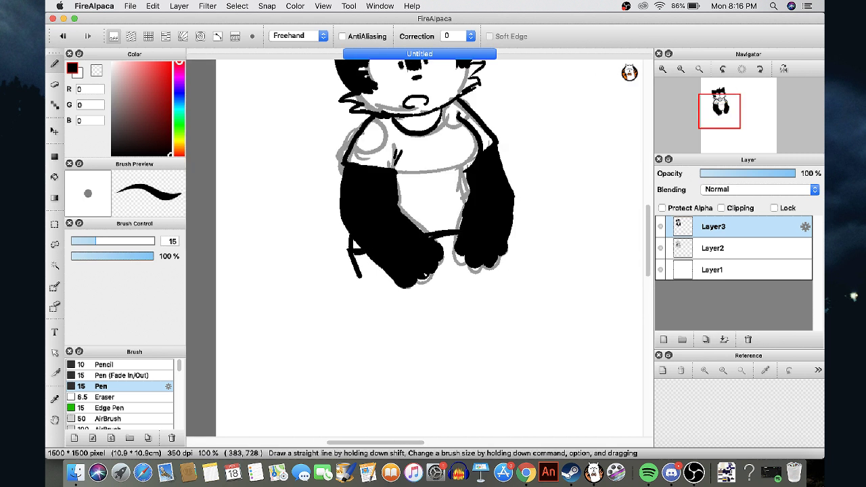
left_click_drag(433, 270, 443, 320)
key("super+z")
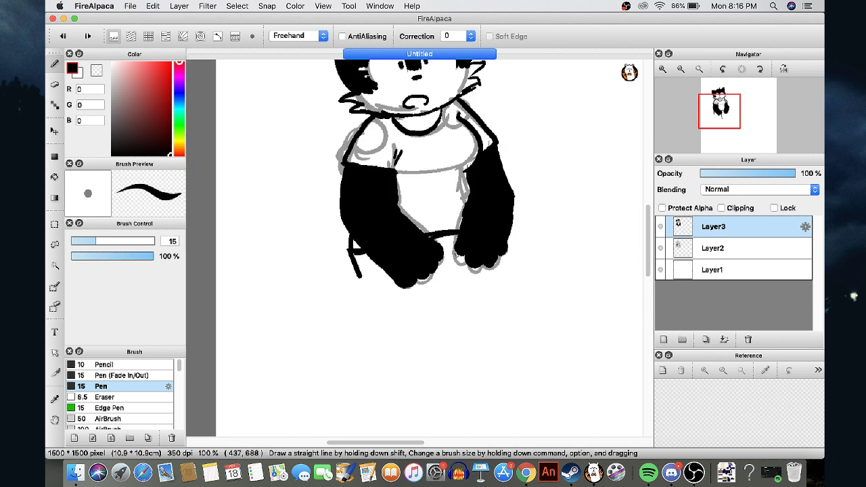
left_click_drag(454, 253, 444, 271)
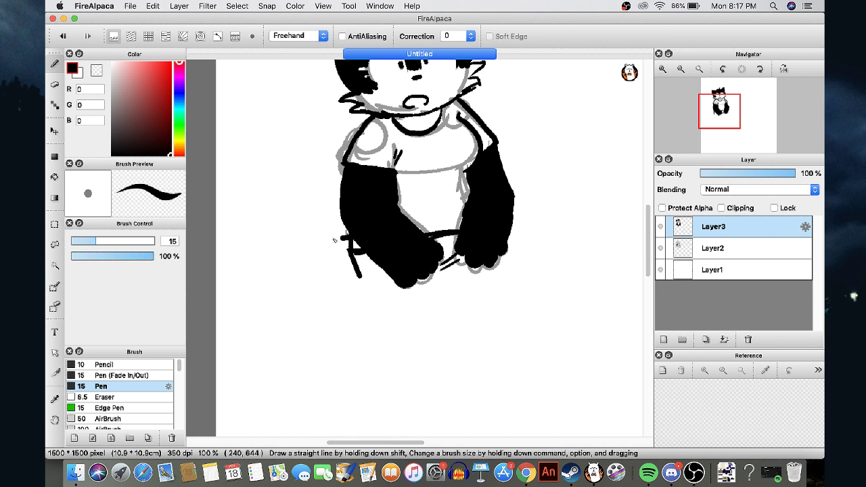
Ink a thick curled tail with a rounded tip rising from the left hip and fill it solid black
mouse_move(342, 236)
left_mouse_down()
mouse_move(304, 232)
mouse_move(346, 248)
left_mouse_up()
key("g")
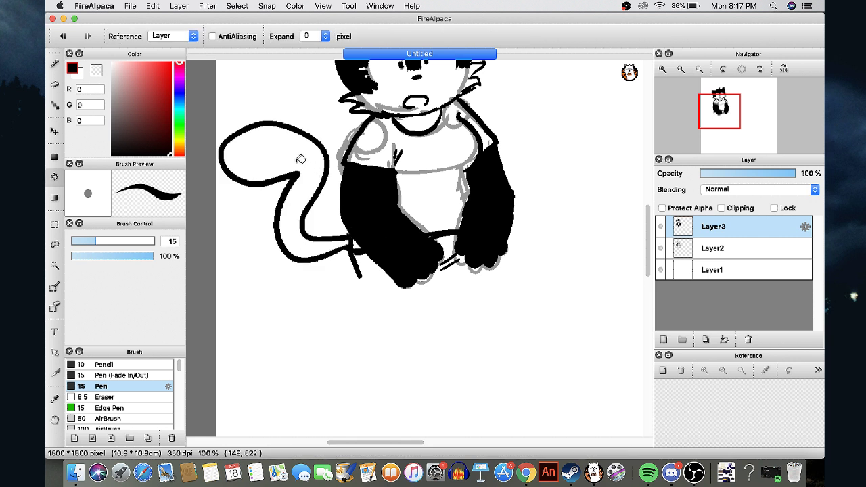
left_click(300, 169)
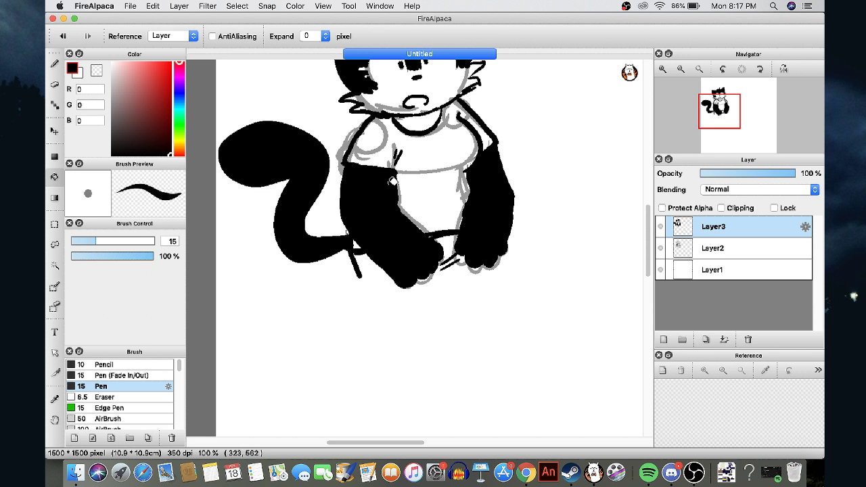
Ink two fold strokes at the shirt's lower chest and hand-letter "lesbiab" across the chest
key("b")
left_click_drag(442, 163, 421, 171)
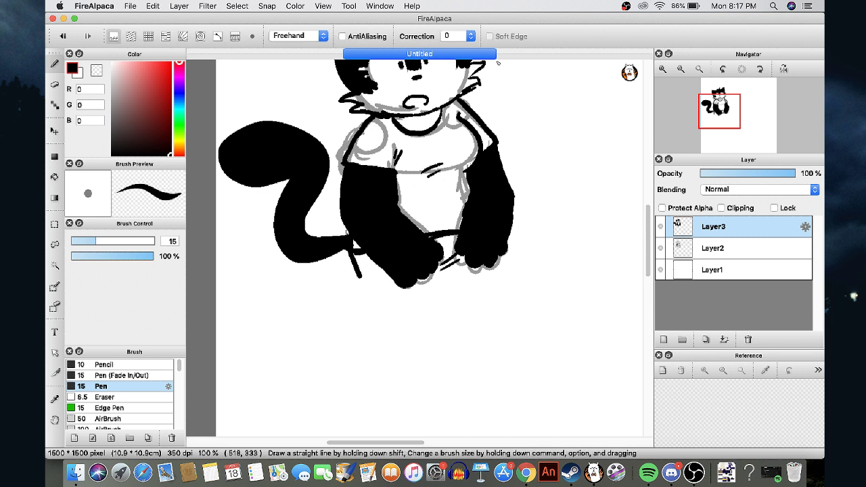
scroll(429, 145, "up", 2)
left_click_drag(393, 141, 399, 210)
mouse_move(424, 164)
left_mouse_down()
mouse_move(406, 174)
mouse_move(425, 198)
left_mouse_up()
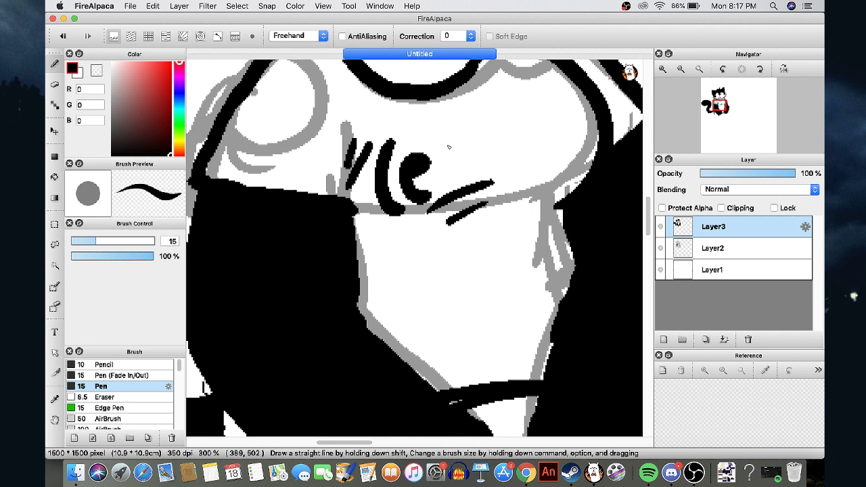
left_click_drag(453, 138, 438, 170)
left_click_drag(475, 119, 473, 170)
left_click_drag(513, 152, 515, 177)
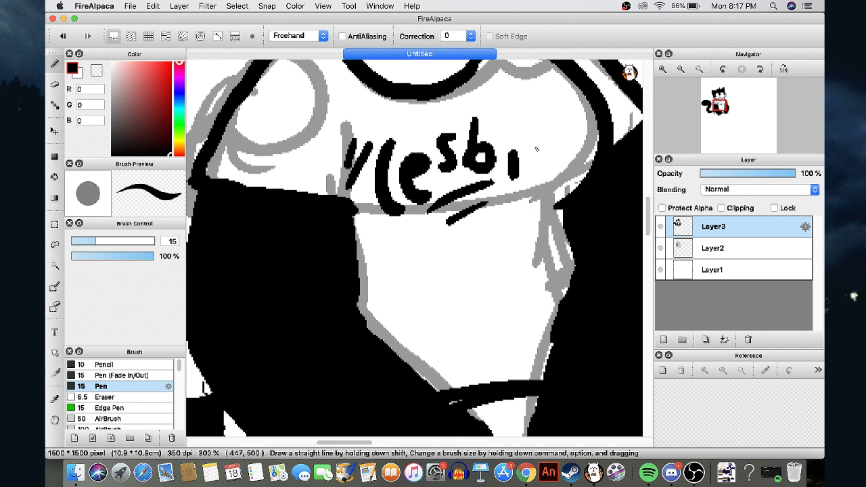
mouse_move(509, 126)
left_mouse_down()
mouse_move(530, 160)
mouse_move(545, 165)
left_mouse_up()
left_click_drag(556, 103, 566, 175)
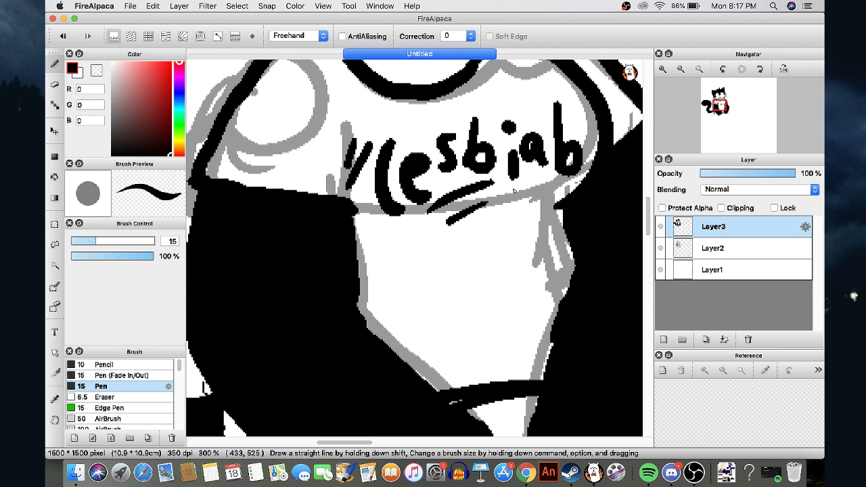
Ink small paired blush marks on both of the cat's cheeks
scroll(510, 193, "down", 3)
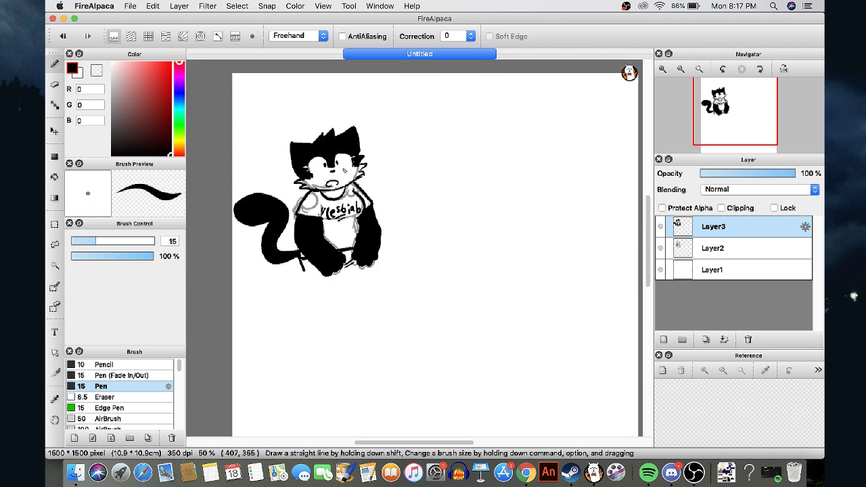
key("super+plus")
key("super+plus")
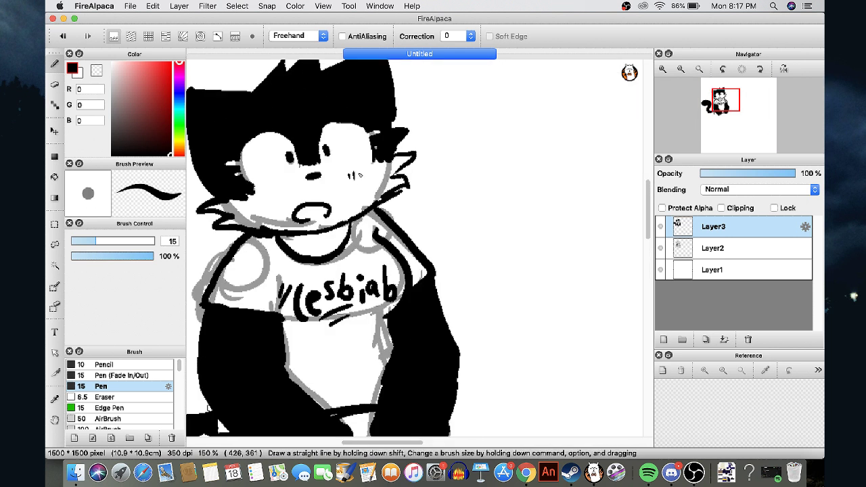
key("super+minus")
key("super+minus")
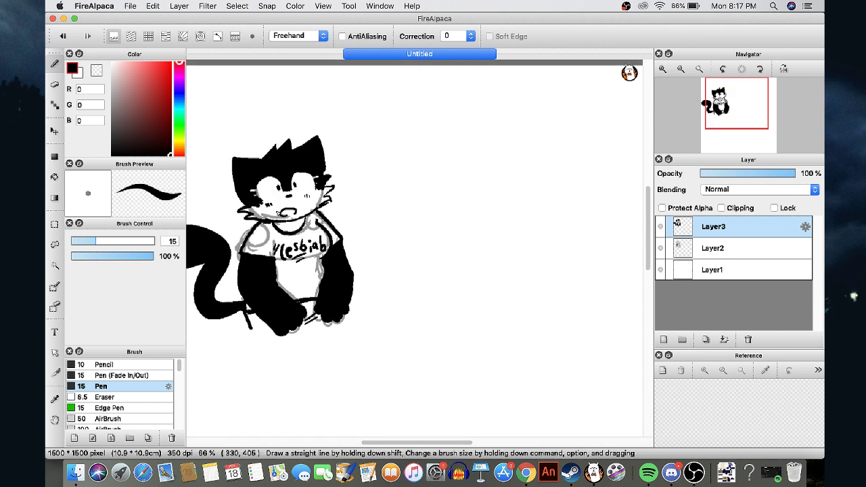
On Layer2, sketch a second character's round head beside the cat, with a vertical guideline and a short crossbar inside
left_click(689, 248)
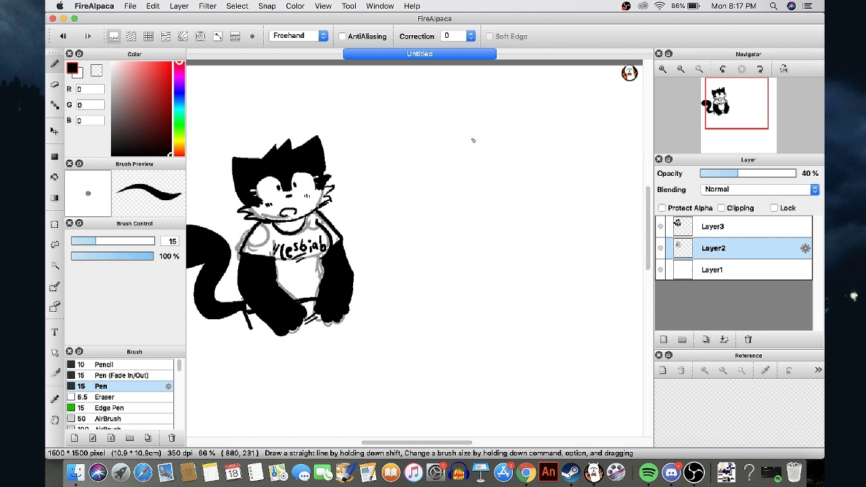
key("cmd+z")
mouse_move(465, 137)
left_mouse_down()
mouse_move(474, 140)
mouse_move(468, 221)
mouse_move(444, 170)
mouse_move(456, 162)
mouse_move(469, 189)
left_mouse_up()
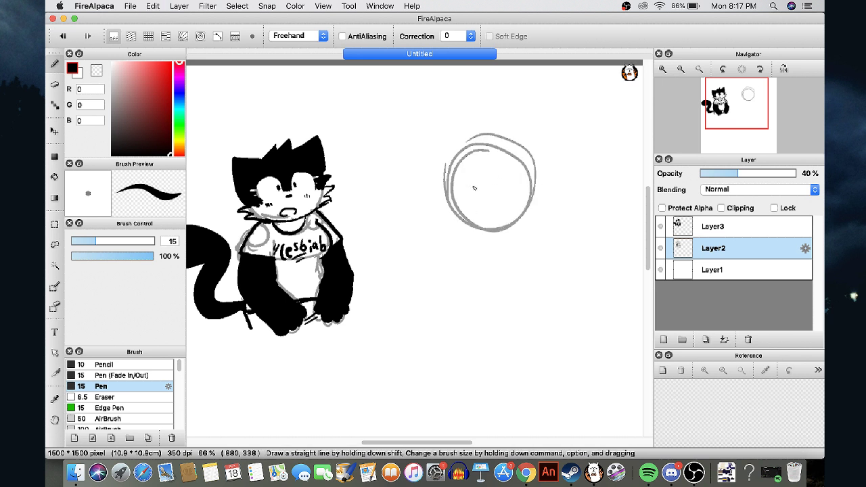
key("super+z")
key("super+z")
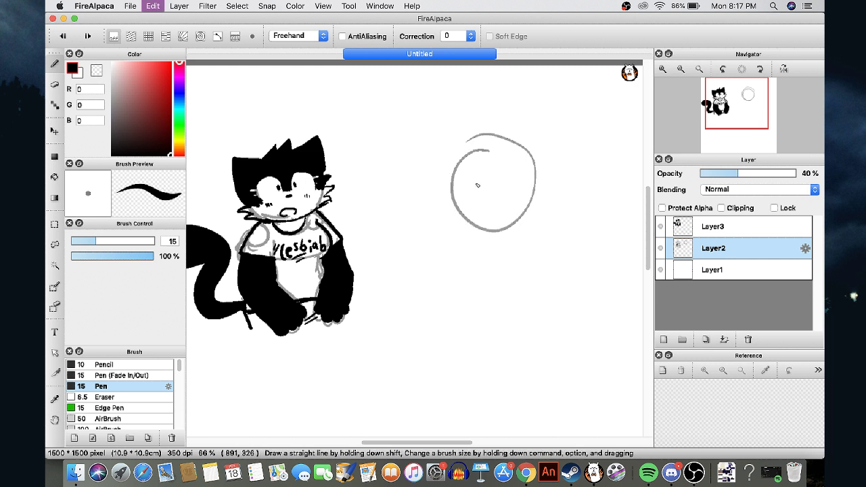
mouse_move(502, 132)
left_mouse_down()
mouse_move(461, 182)
mouse_move(548, 195)
mouse_move(539, 134)
mouse_move(486, 133)
mouse_move(472, 192)
mouse_move(537, 217)
mouse_move(558, 159)
mouse_move(534, 127)
mouse_move(504, 124)
left_mouse_up()
left_click_drag(509, 158, 509, 211)
left_click_drag(520, 175, 503, 176)
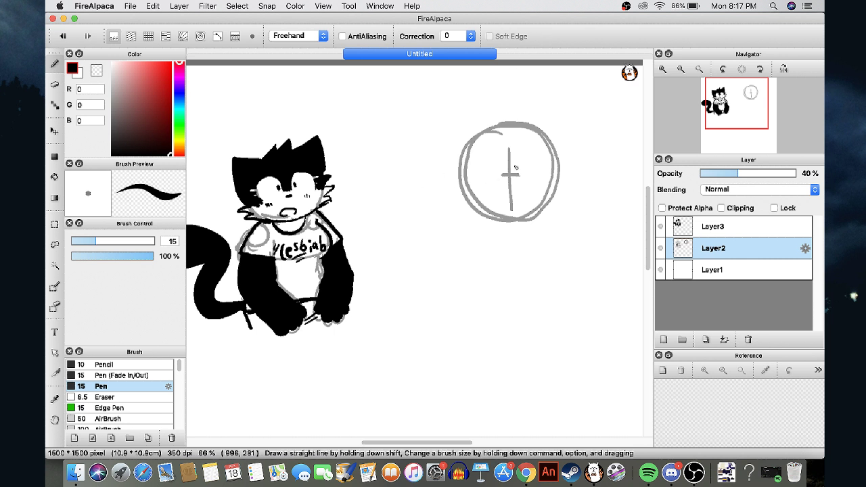
scroll(497, 173, "up", 3)
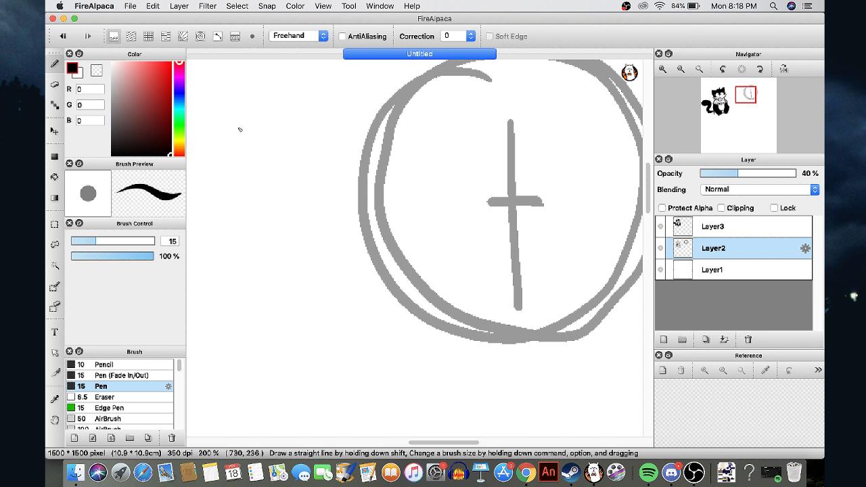
mouse_move(246, 101)
left_mouse_down()
mouse_move(250, 139)
mouse_move(273, 144)
left_mouse_up()
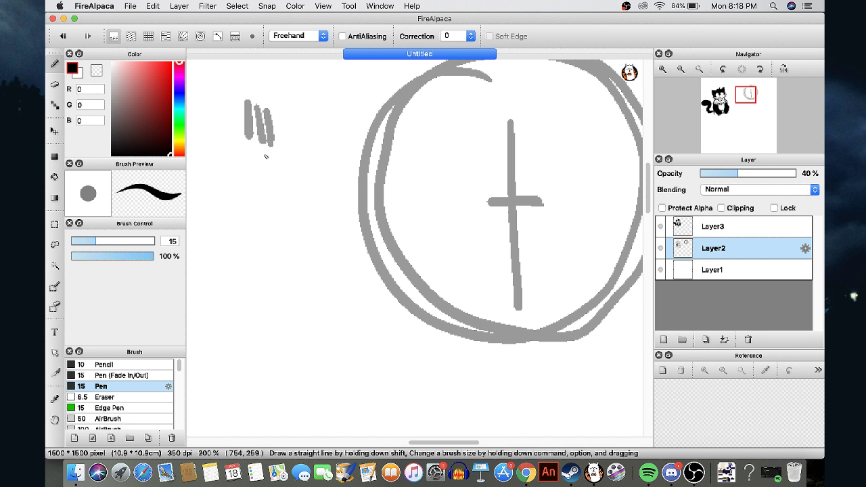
key("super+z")
key("super+z")
key("super+z")
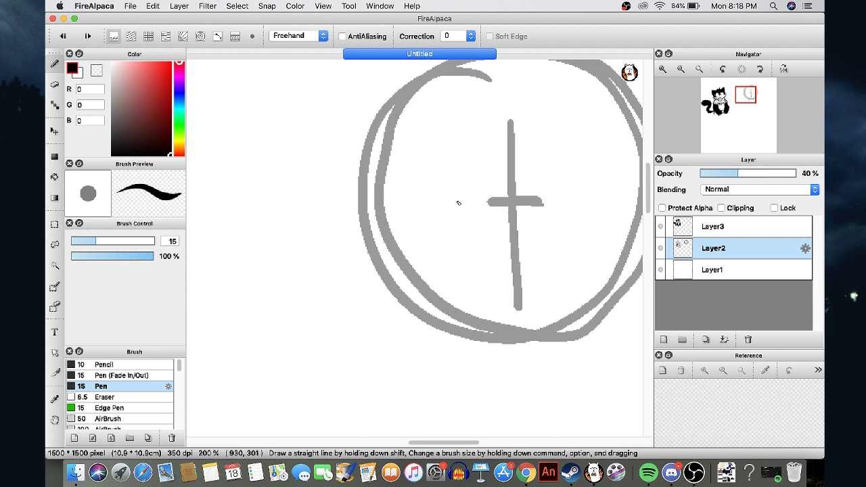
Sketch two large rounded eye shapes on either side of the head's vertical guideline
left_click_drag(460, 205, 462, 209)
mouse_move(498, 223)
left_mouse_down()
mouse_move(408, 159)
mouse_move(447, 264)
left_mouse_up()
key("super+z")
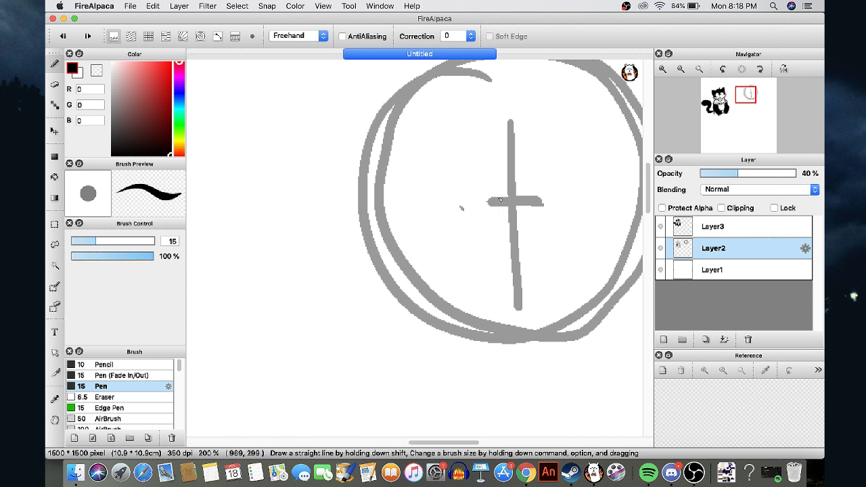
left_click(503, 192)
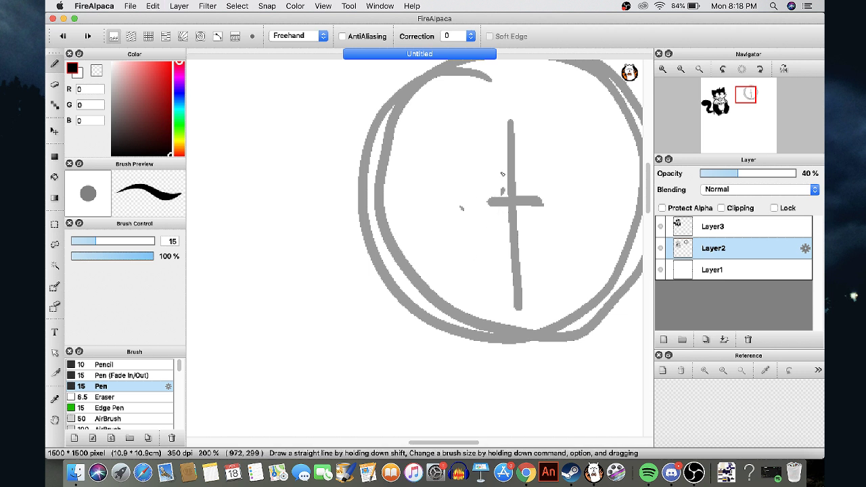
left_click_drag(502, 190, 412, 151)
On Layer3, ink the joined eye outlines, heavy half-closed lids, black pupils and three short marks between the eyes
mouse_move(501, 173)
left_mouse_down()
mouse_move(422, 241)
mouse_move(514, 229)
mouse_move(552, 245)
mouse_move(604, 247)
mouse_move(633, 207)
mouse_move(625, 157)
mouse_move(596, 130)
mouse_move(569, 122)
mouse_move(539, 141)
mouse_move(520, 184)
mouse_move(502, 184)
mouse_move(514, 177)
mouse_move(408, 190)
mouse_move(490, 187)
left_mouse_up()
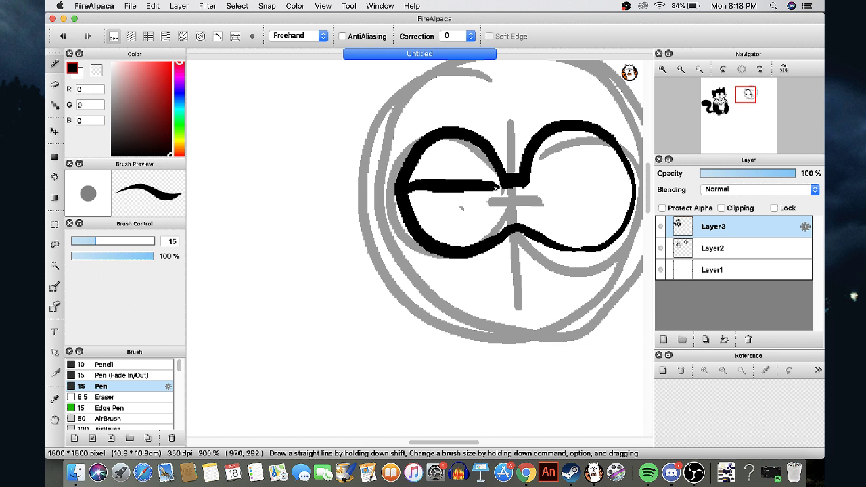
mouse_move(461, 208)
left_mouse_down()
mouse_move(597, 184)
mouse_move(634, 186)
mouse_move(538, 179)
mouse_move(571, 199)
left_mouse_up()
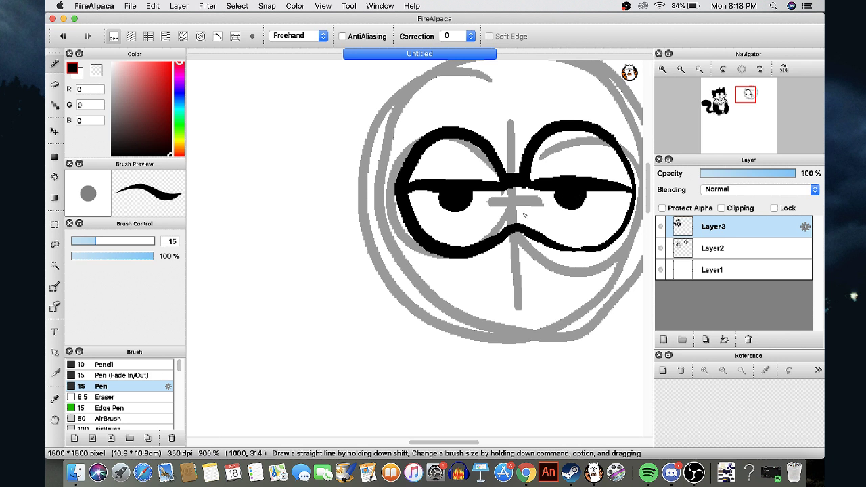
mouse_move(504, 210)
left_mouse_down()
mouse_move(502, 222)
mouse_move(513, 219)
left_mouse_up()
left_click_drag(523, 205, 526, 217)
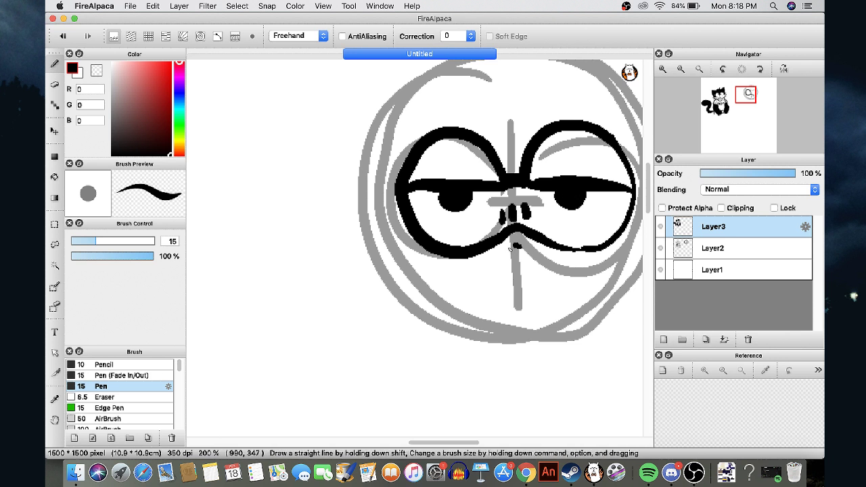
Ink the small oval nose, the rounded left cheek, the wide wavy mouth and a short lower-lip stroke
left_click_drag(515, 247, 507, 251)
mouse_move(417, 232)
left_mouse_down()
mouse_move(424, 291)
mouse_move(421, 263)
mouse_move(597, 291)
mouse_move(628, 266)
left_mouse_up()
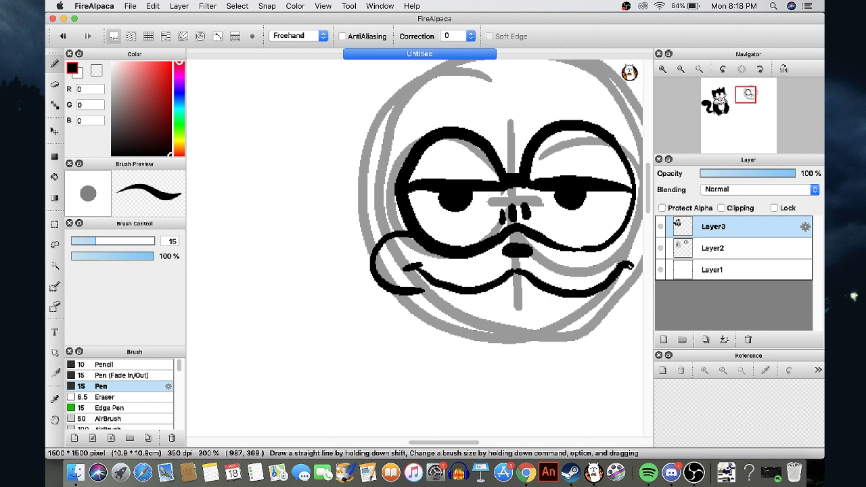
left_click_drag(506, 292, 529, 300)
mouse_move(745, 104)
left_mouse_down()
mouse_move(756, 108)
mouse_move(751, 103)
left_mouse_up()
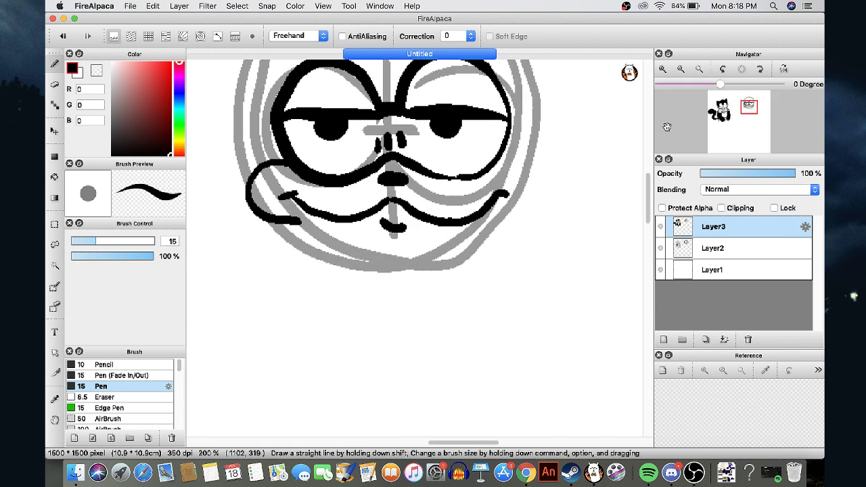
Ink the rounded right cheek and the head's wide lower outline, with jagged dark stripes on both lower sides
mouse_move(488, 221)
left_mouse_down()
mouse_move(532, 205)
mouse_move(535, 177)
mouse_move(511, 162)
left_mouse_up()
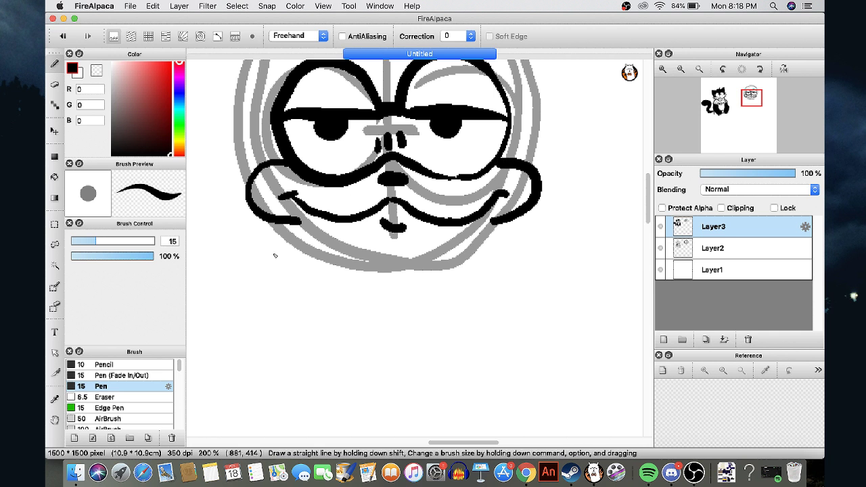
mouse_move(205, 203)
left_mouse_down()
mouse_move(235, 257)
mouse_move(230, 216)
mouse_move(244, 214)
left_mouse_up()
mouse_move(233, 250)
left_mouse_down()
mouse_move(276, 290)
mouse_move(354, 311)
mouse_move(525, 277)
mouse_move(549, 261)
mouse_move(575, 205)
mouse_move(581, 167)
mouse_move(577, 200)
mouse_move(576, 176)
mouse_move(553, 175)
mouse_move(578, 131)
left_mouse_up()
Extend the head's right outline upward and ink a jagged black stripe pointing inward beside the right eye
left_click_drag(742, 104, 742, 90)
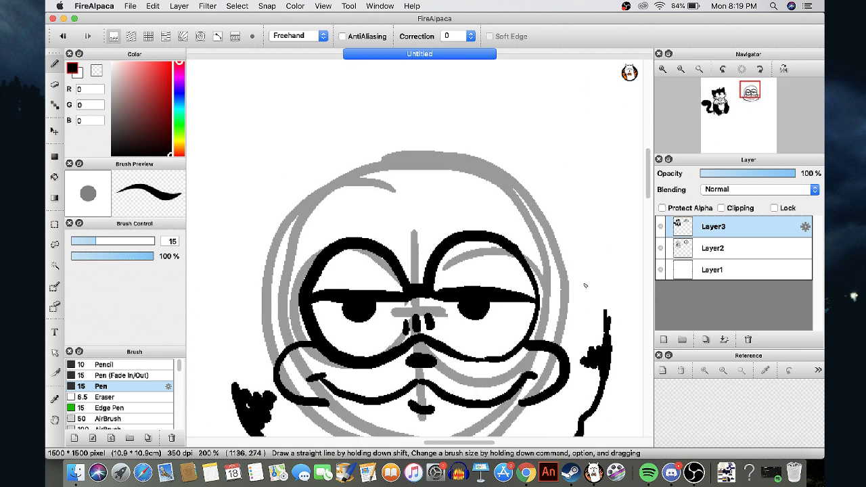
left_click_drag(606, 310, 597, 261)
mouse_move(605, 310)
left_mouse_down()
mouse_move(593, 245)
mouse_move(579, 297)
left_mouse_up()
mouse_move(592, 286)
left_mouse_down()
mouse_move(582, 265)
mouse_move(563, 302)
left_mouse_up()
left_click_drag(573, 281, 559, 298)
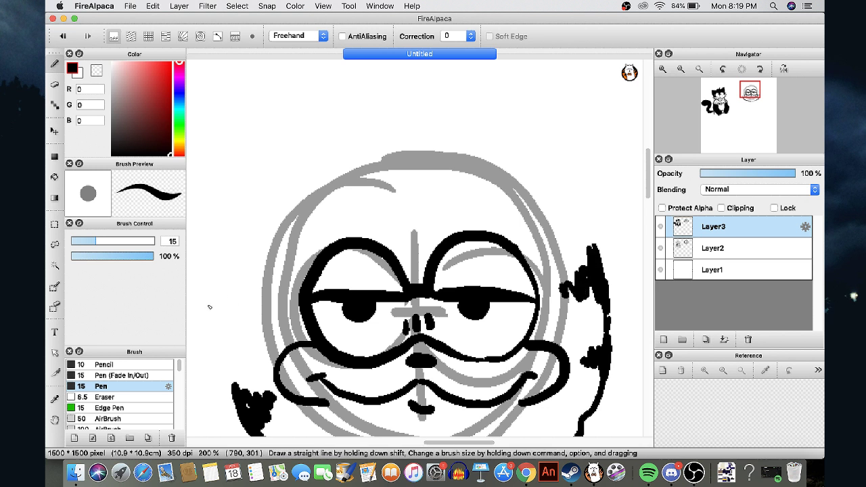
Ink the head's left outline up toward the ear, with jagged black stripes pointing inward along it
left_click_drag(234, 259, 221, 294)
left_click_drag(233, 247, 220, 315)
left_click_drag(233, 265, 227, 295)
mouse_move(236, 265)
left_mouse_down()
mouse_move(231, 292)
mouse_move(258, 297)
left_mouse_up()
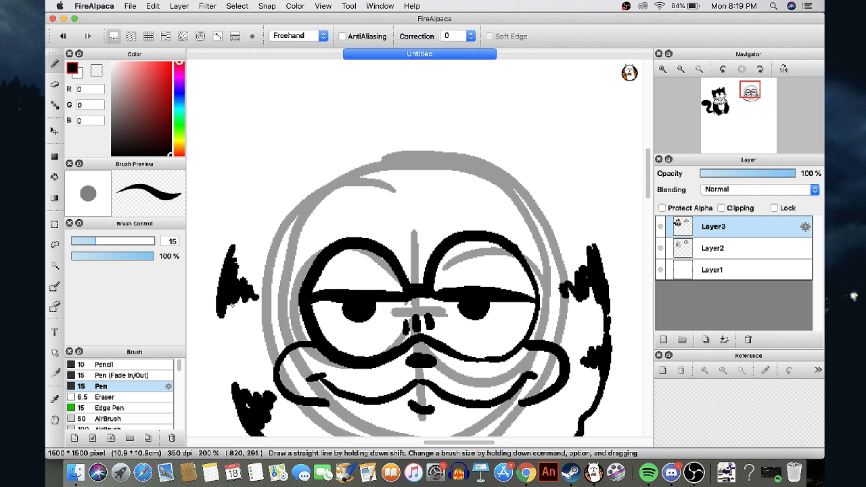
left_click_drag(228, 310, 230, 384)
left_click_drag(220, 339, 241, 359)
mouse_move(233, 231)
left_mouse_down()
mouse_move(267, 194)
mouse_move(247, 217)
left_mouse_up()
mouse_move(240, 231)
left_mouse_down()
mouse_move(267, 197)
mouse_move(271, 204)
left_mouse_up()
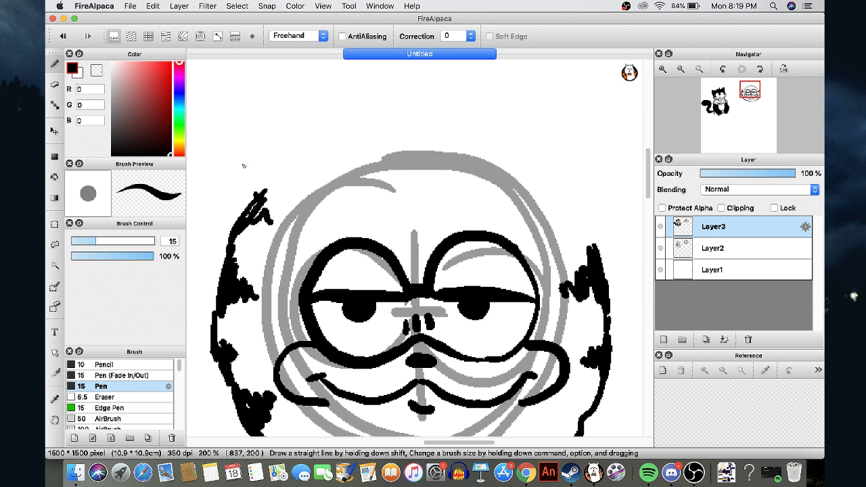
Ink two fur strands at the head's upper left, both pointed ears with inner-ear lines, and the crown between them
left_click_drag(217, 140, 259, 197)
mouse_move(211, 183)
left_mouse_down()
mouse_move(261, 197)
mouse_move(300, 122)
mouse_move(342, 101)
mouse_move(387, 150)
left_mouse_up()
mouse_move(327, 102)
left_mouse_down()
mouse_move(362, 174)
mouse_move(273, 192)
left_mouse_up()
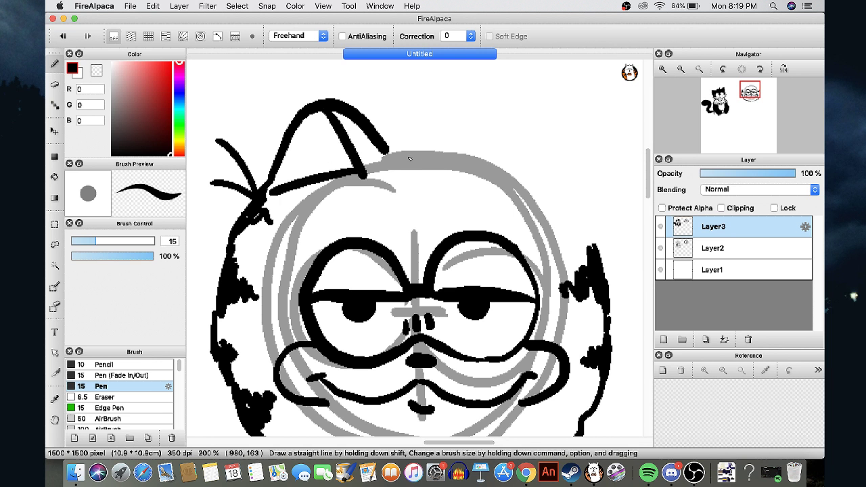
mouse_move(389, 149)
left_mouse_down()
mouse_move(584, 226)
mouse_move(549, 193)
mouse_move(488, 163)
mouse_move(547, 115)
left_mouse_up()
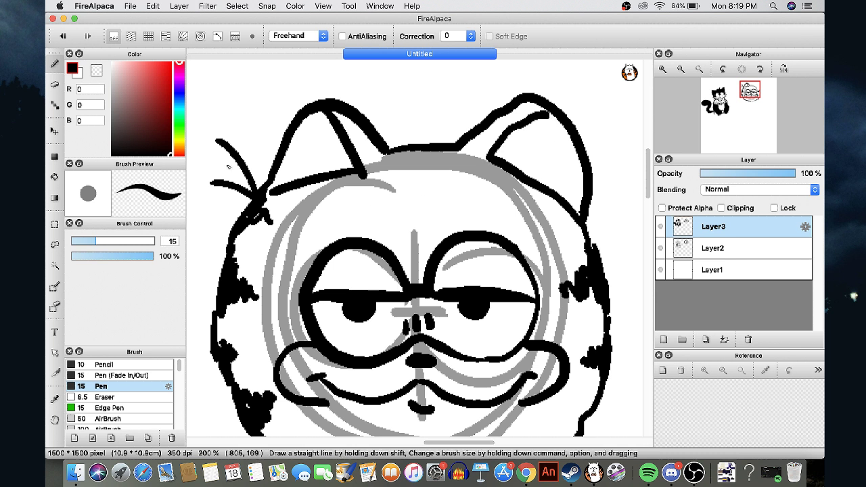
Thicken the two strands beside the left ear, add a matching pair beside the right ear, and ink worried eyebrows
mouse_move(254, 196)
left_mouse_down()
mouse_move(241, 162)
mouse_move(211, 135)
left_mouse_up()
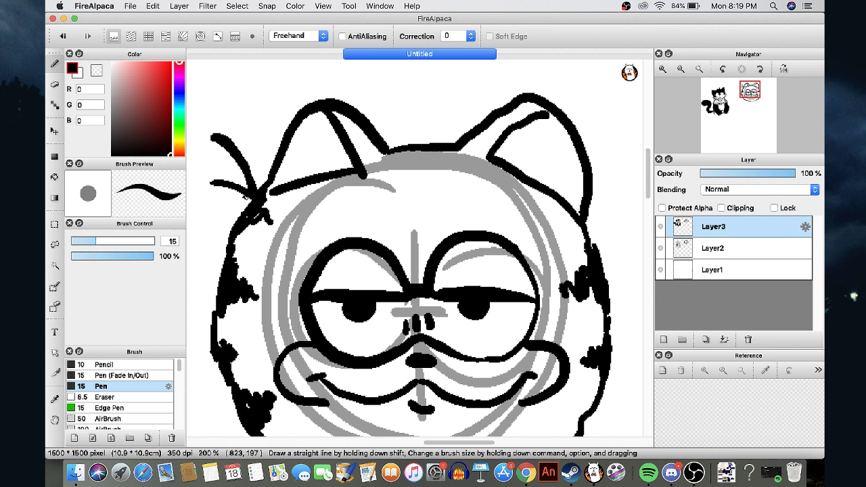
left_click_drag(248, 197, 200, 181)
left_click_drag(587, 217, 638, 192)
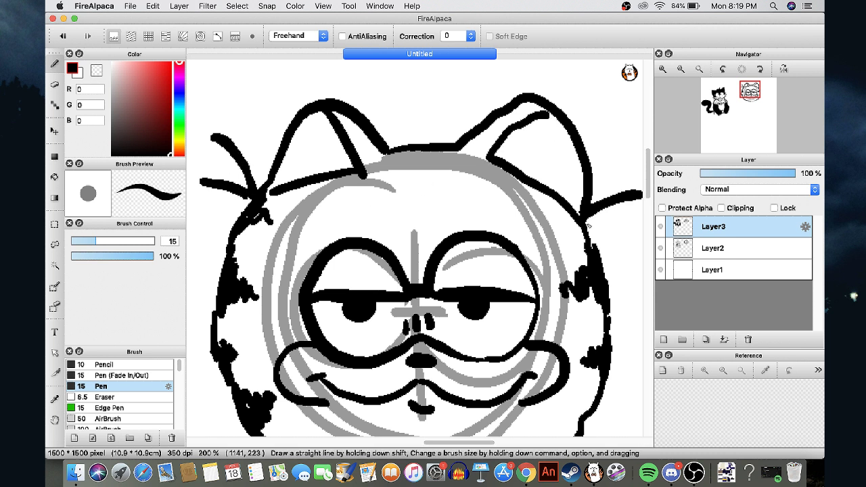
left_click_drag(636, 227, 581, 234)
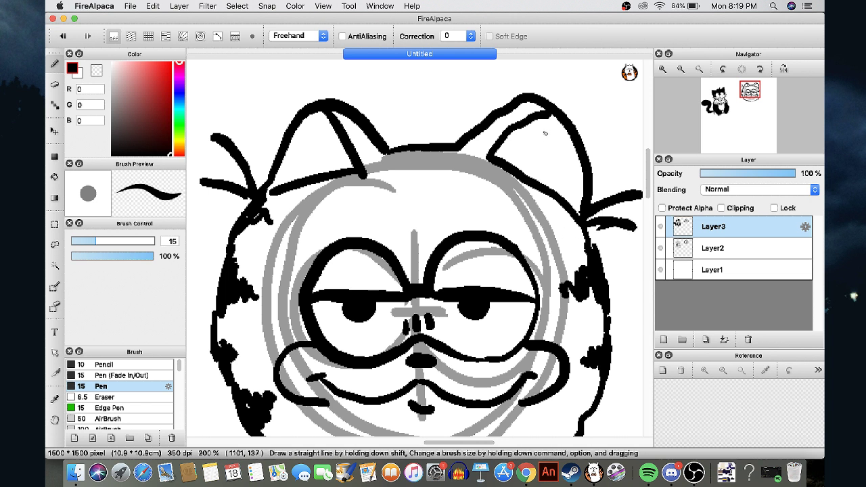
left_click_drag(370, 228, 473, 230)
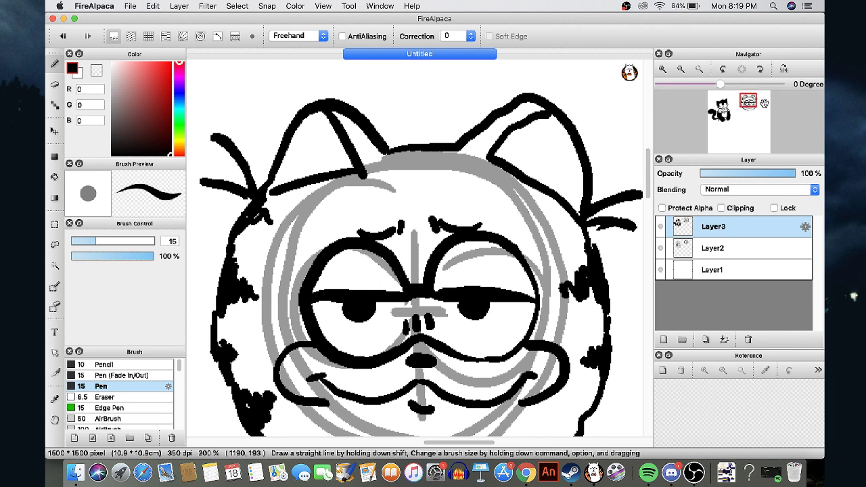
Add a new layer between Layer3 and Layer2, hide the Layer2 sketch, and set the colour to yellow-orange RGB 255, 191, 0
mouse_move(748, 96)
left_mouse_down()
mouse_move(740, 105)
mouse_move(749, 99)
left_mouse_up()
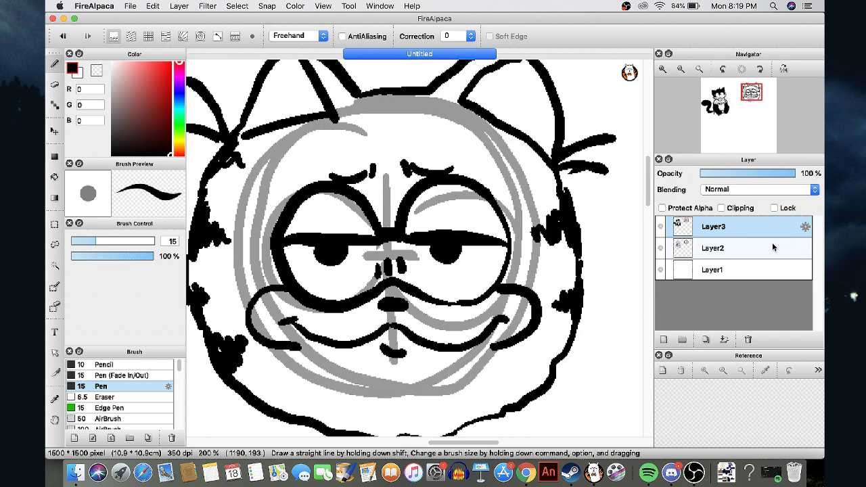
left_click(712, 248)
left_click(663, 339)
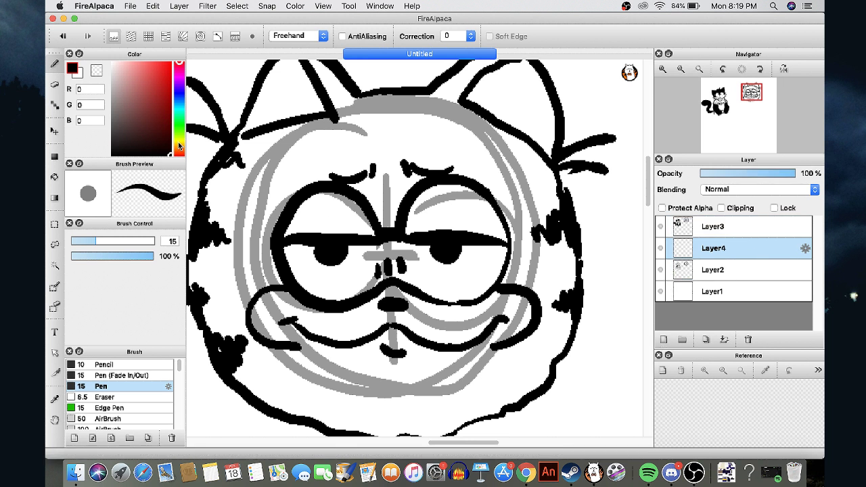
left_click_drag(179, 155, 179, 144)
left_click_drag(149, 75, 186, 33)
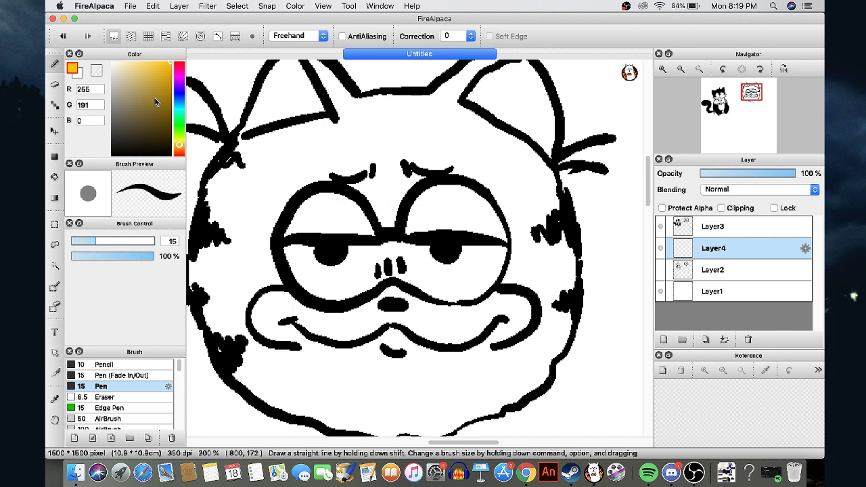
Set the Bucket's reference to Canvas, close the outline gap near the left ear, and fill the head with yellow-orange
key("g")
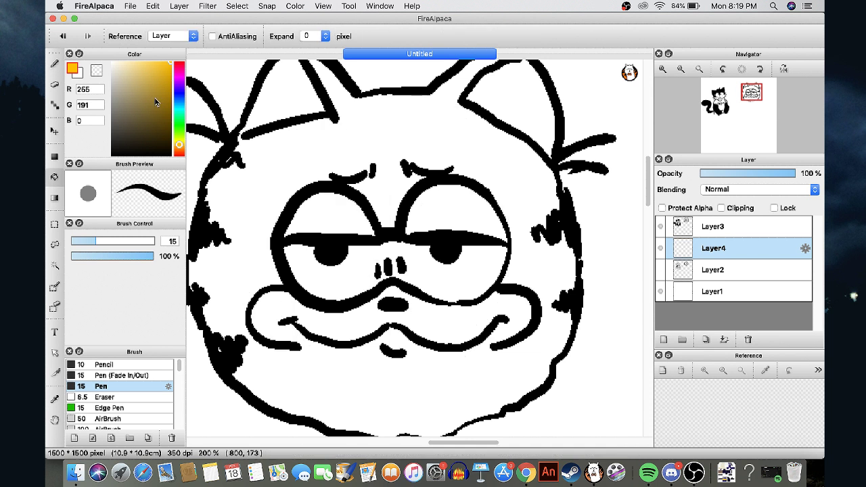
left_click(169, 35)
left_click(164, 27)
left_click(298, 157)
key("super+z")
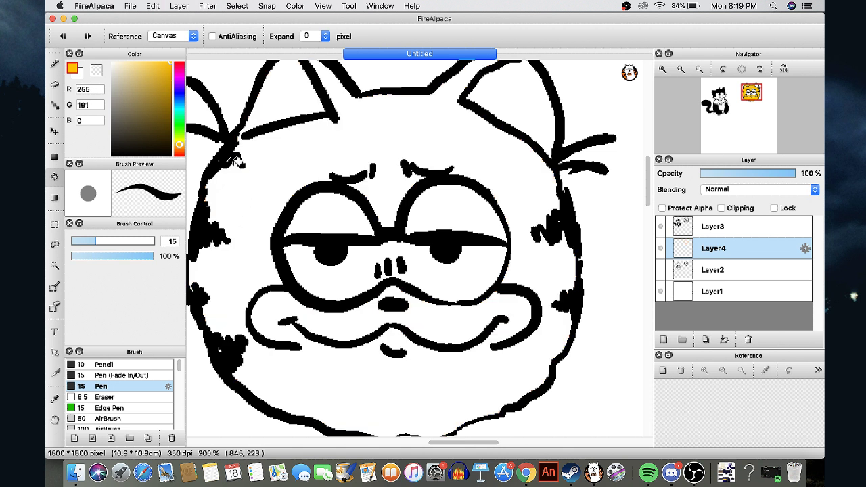
key("b")
left_click_drag(241, 139, 213, 191)
key("g")
left_click(232, 213)
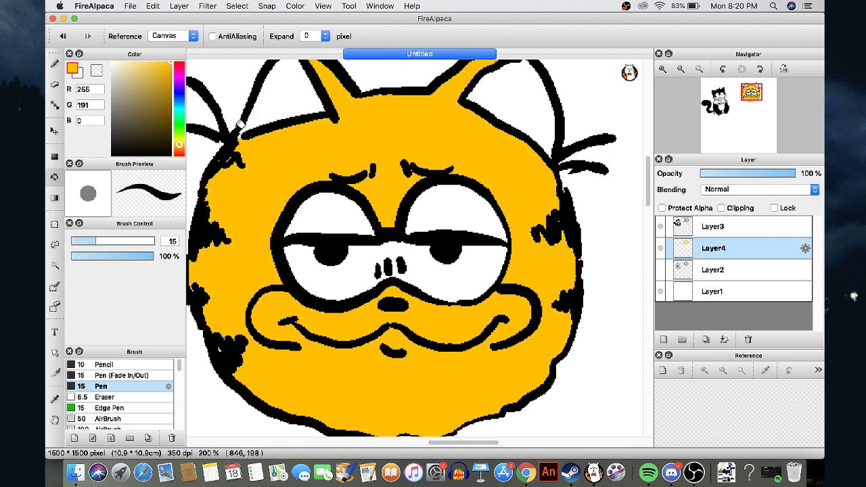
Shade the inside edges of the head along the chin and both sides in orange RGB 255, 130, 0
left_click(179, 150)
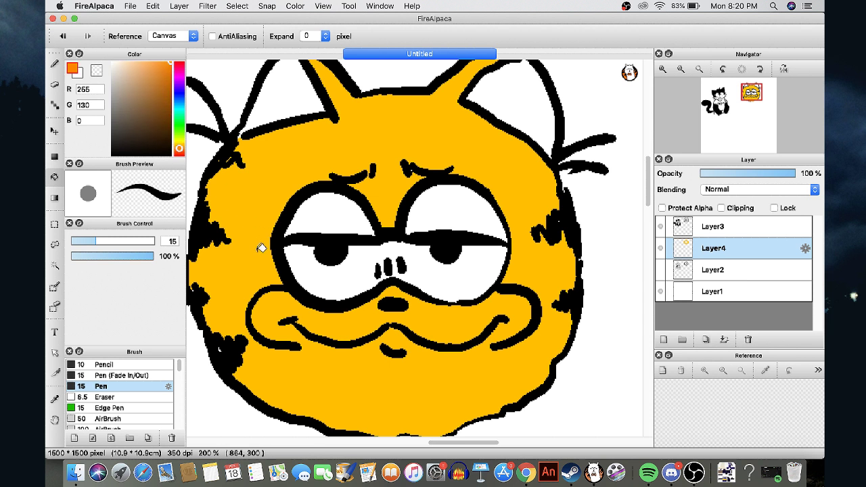
key("b")
mouse_move(196, 261)
left_mouse_down()
mouse_move(256, 384)
mouse_move(341, 424)
left_mouse_up()
mouse_move(286, 400)
left_mouse_down()
mouse_move(418, 425)
mouse_move(328, 412)
left_mouse_up()
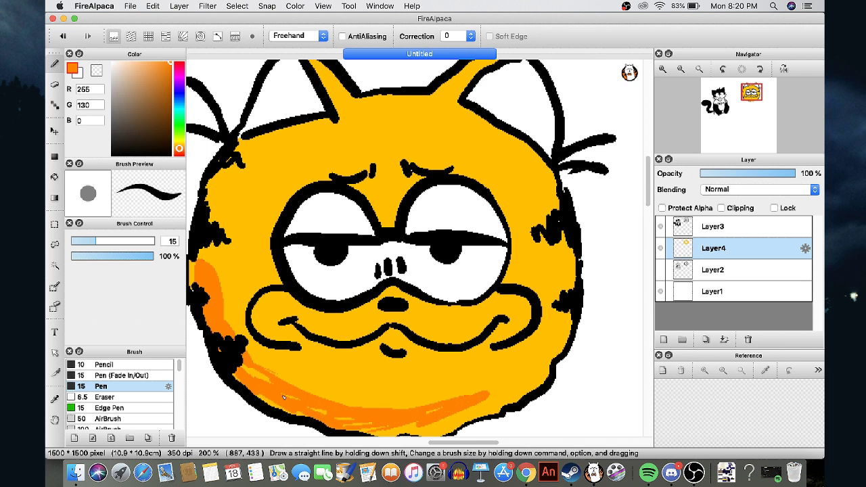
mouse_move(252, 373)
left_mouse_down()
mouse_move(297, 399)
mouse_move(419, 425)
mouse_move(538, 369)
mouse_move(556, 339)
left_mouse_up()
mouse_move(530, 364)
left_mouse_down()
mouse_move(560, 281)
mouse_move(533, 359)
mouse_move(436, 421)
mouse_move(534, 374)
mouse_move(435, 402)
mouse_move(524, 365)
mouse_move(431, 402)
mouse_move(511, 369)
left_mouse_up()
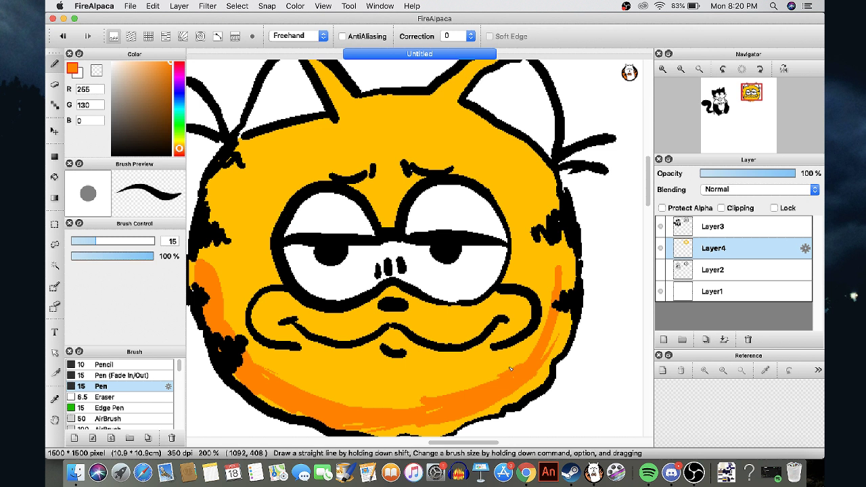
mouse_move(406, 406)
left_mouse_down()
mouse_move(558, 318)
mouse_move(570, 254)
mouse_move(562, 328)
mouse_move(570, 269)
left_mouse_up()
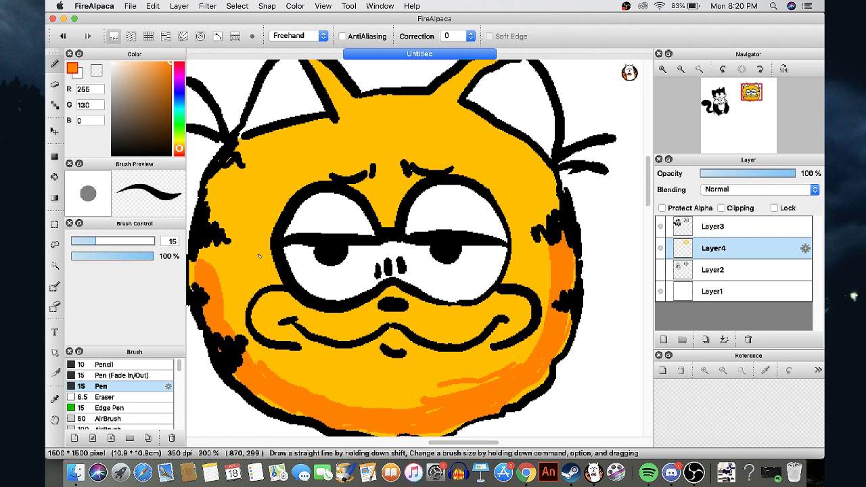
mouse_move(208, 265)
left_mouse_down()
mouse_move(206, 250)
mouse_move(204, 270)
left_mouse_up()
mouse_move(215, 223)
left_mouse_down()
mouse_move(211, 194)
mouse_move(240, 139)
left_mouse_up()
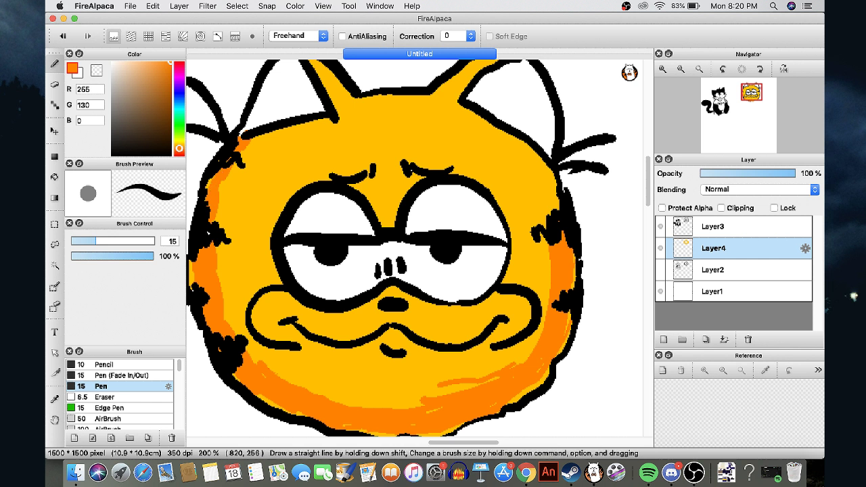
Fill both eyelids with the darker orange shading colour
key("g")
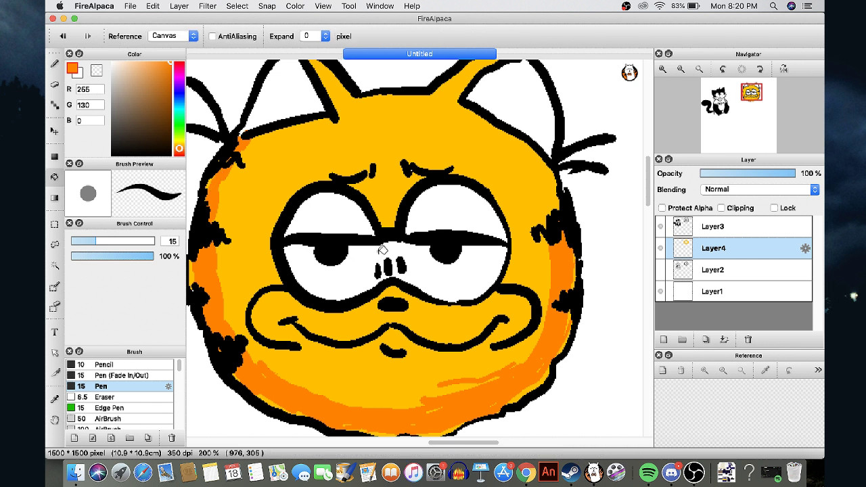
left_click(371, 220)
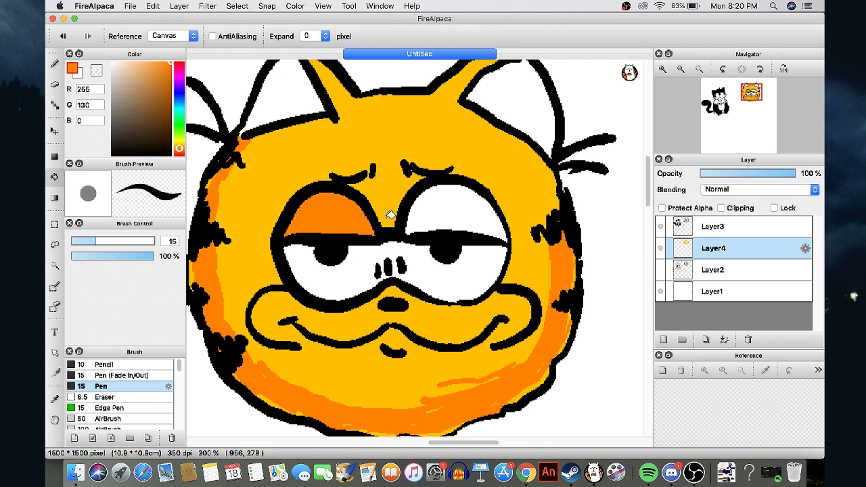
left_click(415, 216)
Shade the eye whites between the eyes and around the left eye's edge in pale cyan RGB 221, 250, 248
left_click(179, 114)
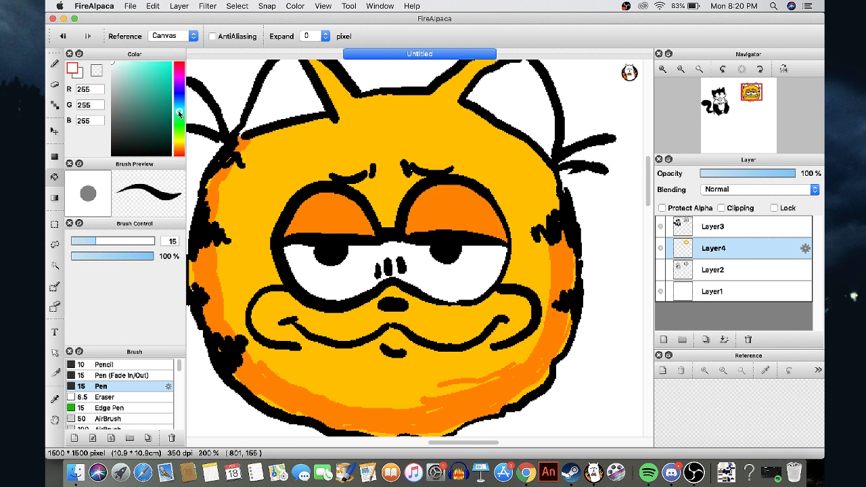
left_click(117, 64)
key("b")
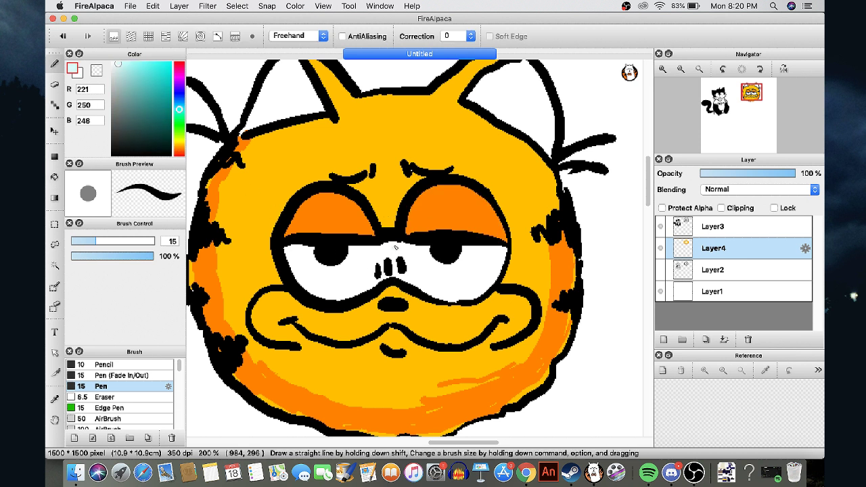
left_click_drag(396, 247, 384, 256)
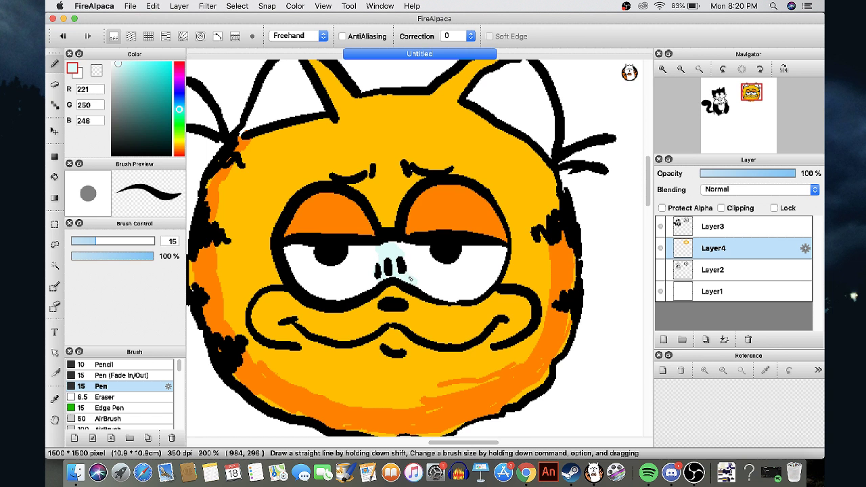
mouse_move(303, 247)
left_mouse_down()
mouse_move(293, 257)
mouse_move(329, 270)
mouse_move(325, 282)
mouse_move(365, 277)
mouse_move(335, 292)
left_mouse_up()
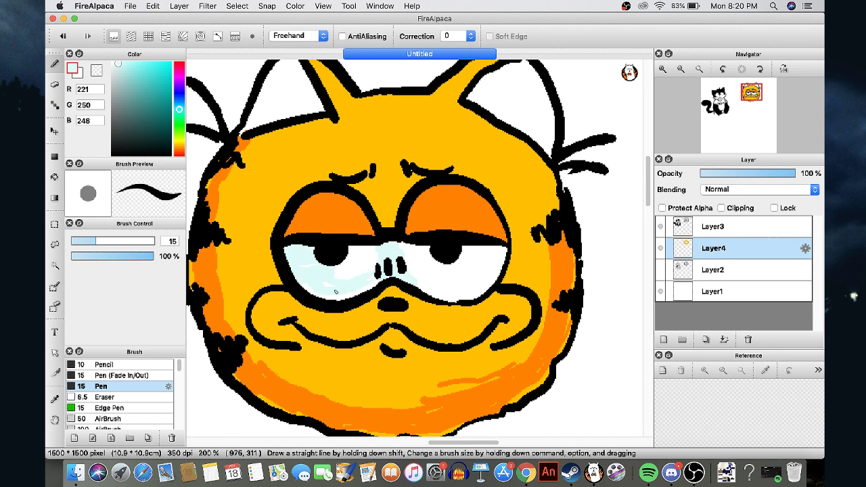
Sample the eyelid's orange and fill the inner areas of both ears with it
key("g")
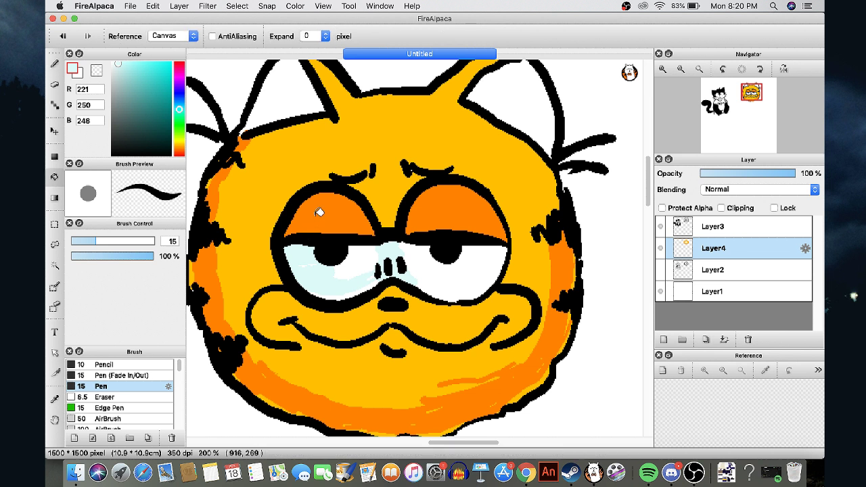
right_click(320, 210)
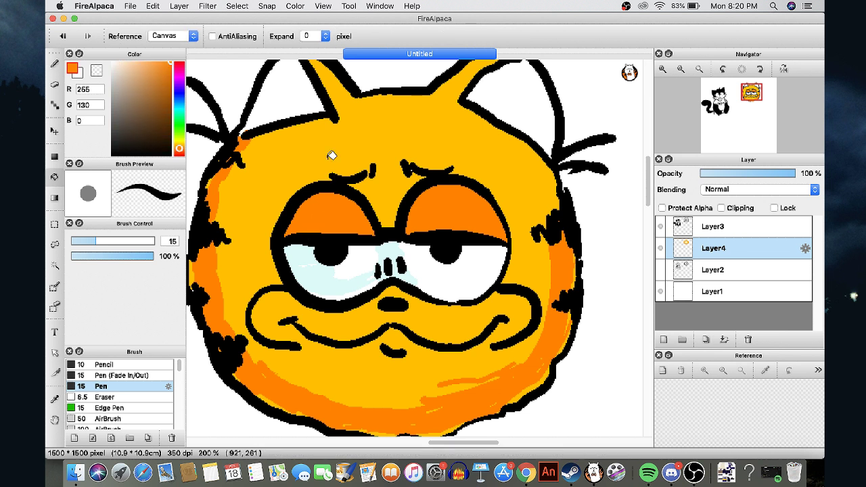
left_click(331, 156)
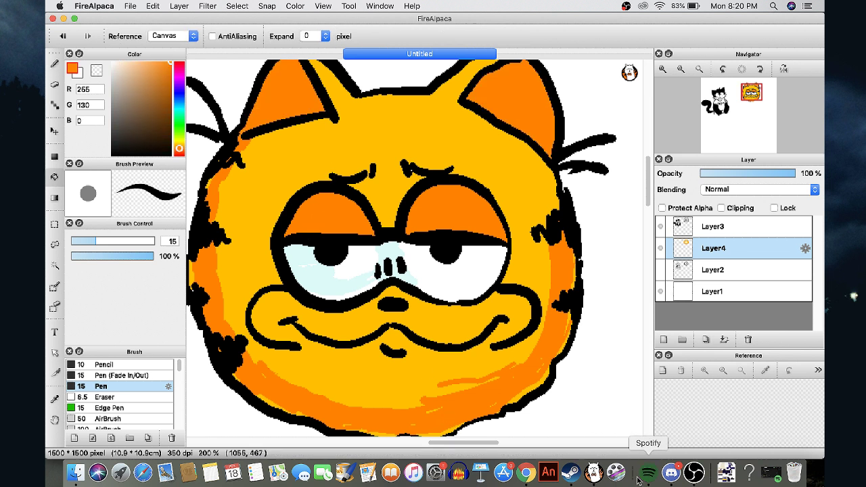
Switch to Spotify to check the playing track, and return to the drawing in FireAlpaca
left_click(648, 472)
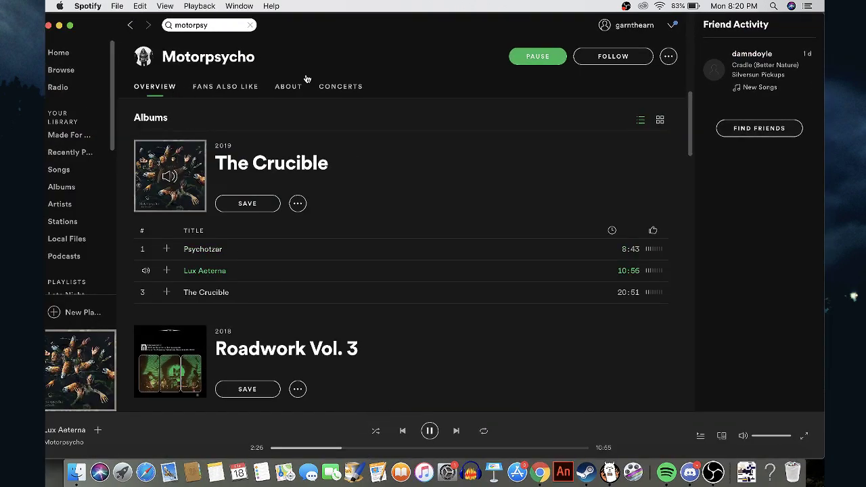
left_click(60, 26)
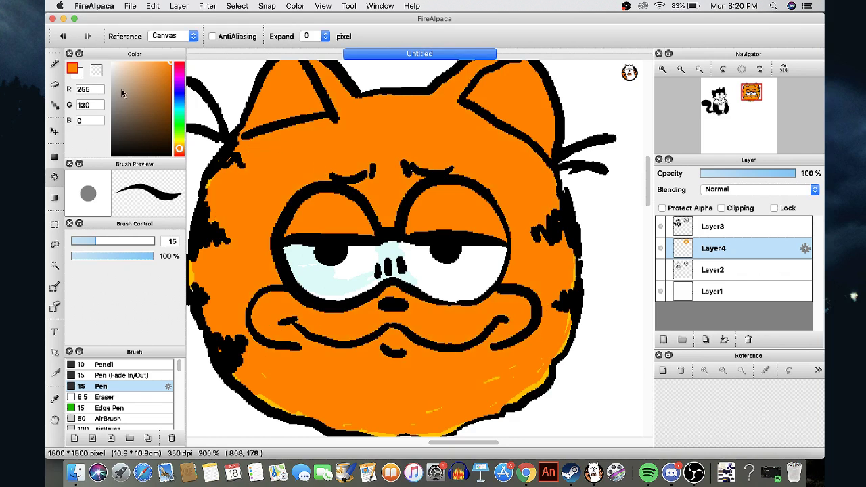
Undo the orange fill over the face and shade both inner ears in red-orange RGB 239, 89, 24
key("super+z")
left_click(179, 73)
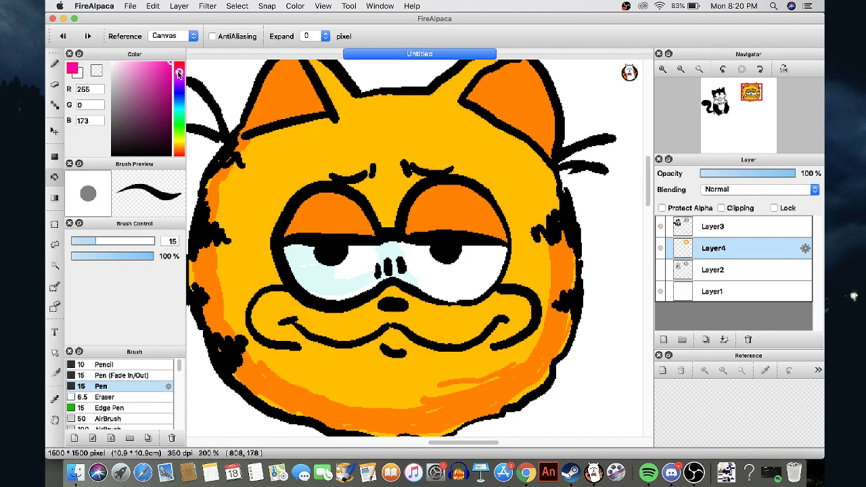
left_click(277, 94, "alt")
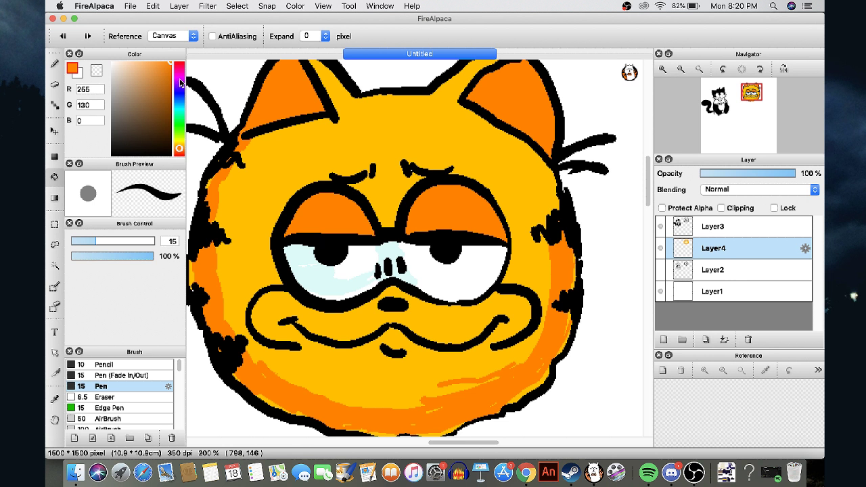
left_click(180, 152)
left_click(166, 67)
key("b")
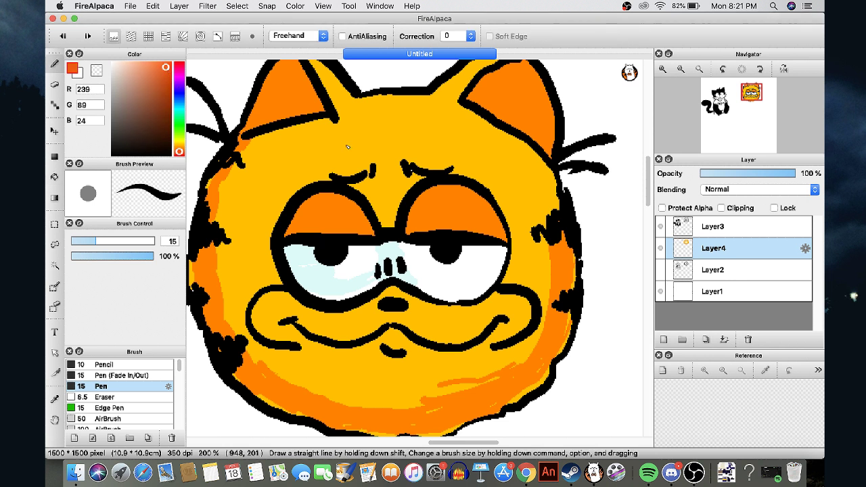
mouse_move(264, 96)
left_mouse_down()
mouse_move(267, 120)
mouse_move(279, 102)
mouse_move(298, 112)
left_mouse_up()
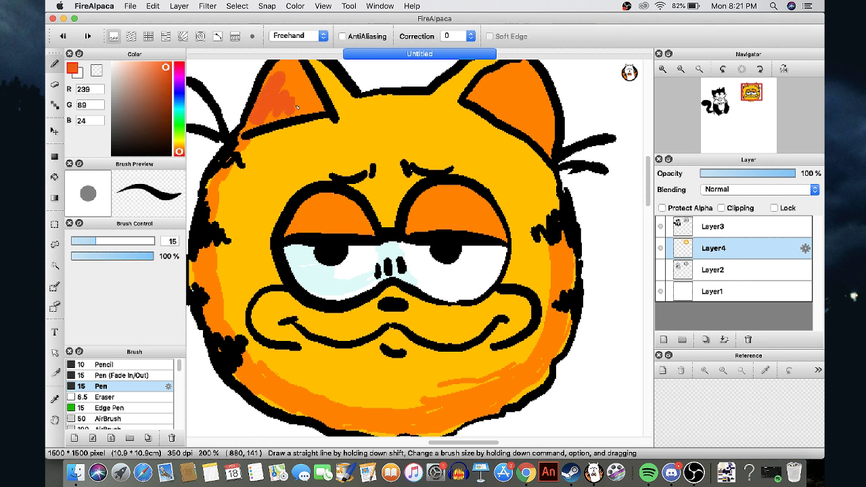
mouse_move(477, 85)
left_mouse_down()
mouse_move(482, 102)
mouse_move(497, 84)
mouse_move(512, 123)
left_mouse_up()
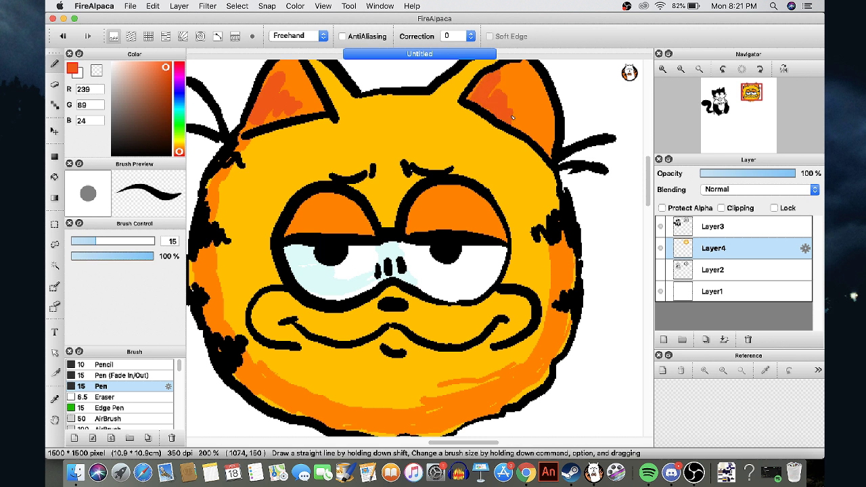
Shade the face's left and lower edges and the left part of both eyelids in the same red-orange
left_click_drag(220, 336, 209, 308)
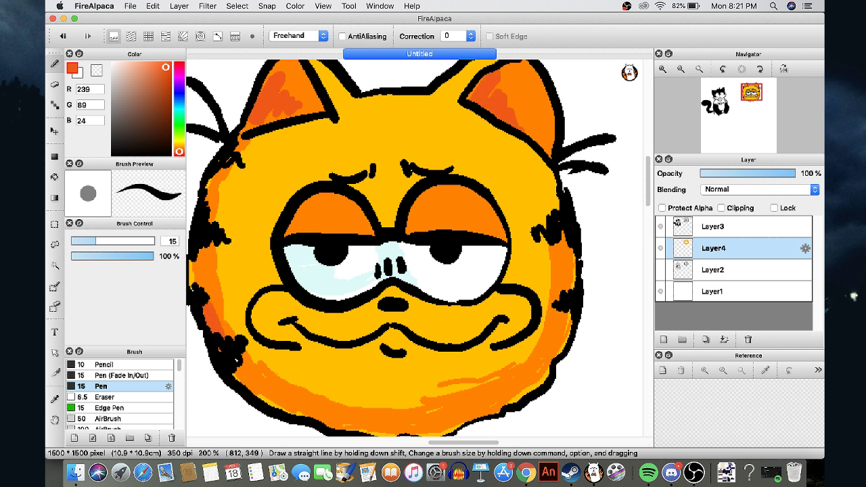
mouse_move(237, 362)
left_mouse_down()
mouse_move(284, 404)
mouse_move(361, 429)
mouse_move(432, 430)
mouse_move(392, 427)
mouse_move(484, 403)
left_mouse_up()
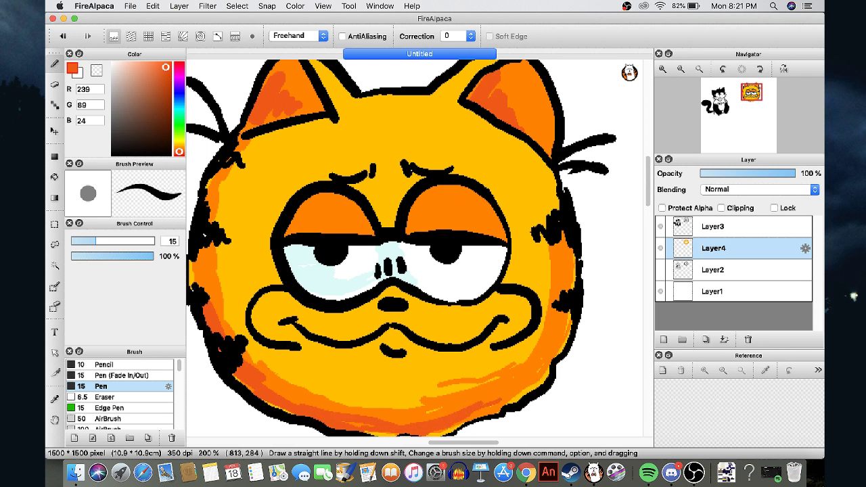
left_click_drag(312, 202, 294, 229)
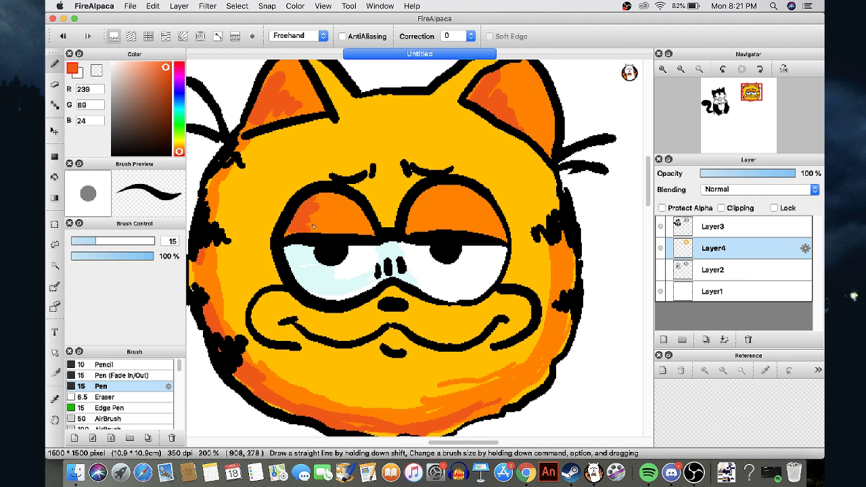
left_click_drag(425, 202, 411, 226)
Try a muted yellow of RGB 240, 193, 66 on the muzzle's left cheek, and undo the stroke
left_click(179, 144)
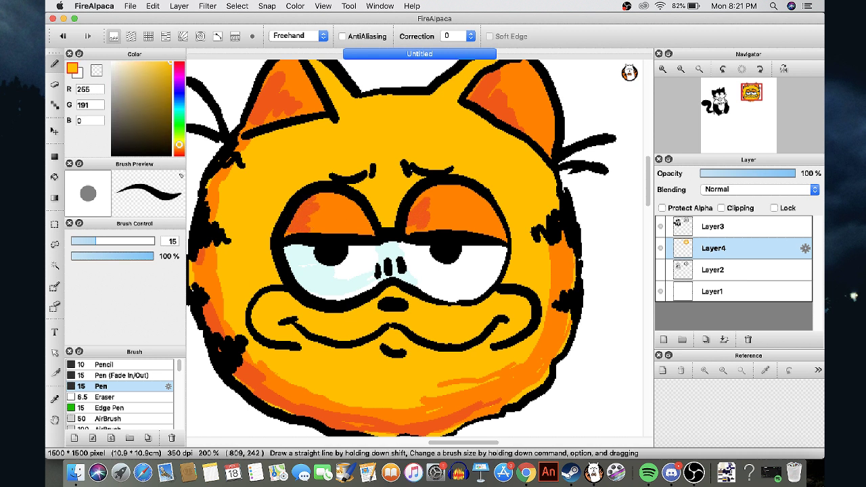
left_click(179, 143)
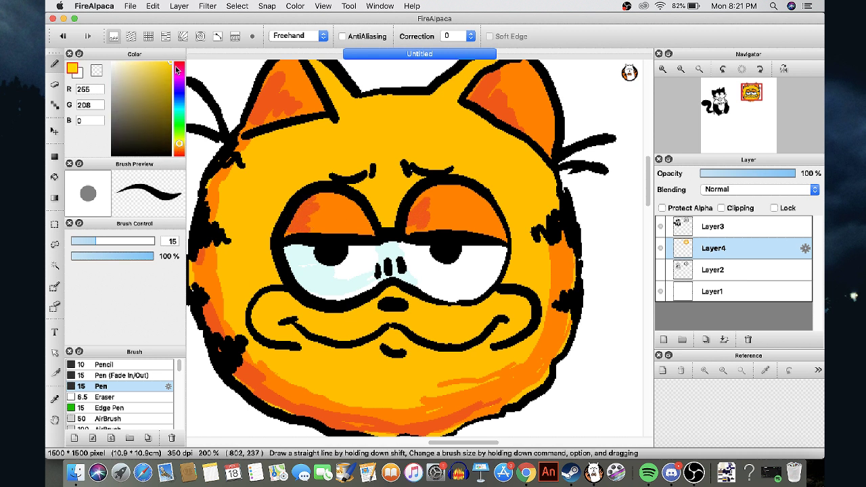
mouse_move(165, 60)
left_mouse_down()
mouse_move(164, 102)
mouse_move(164, 58)
left_mouse_up()
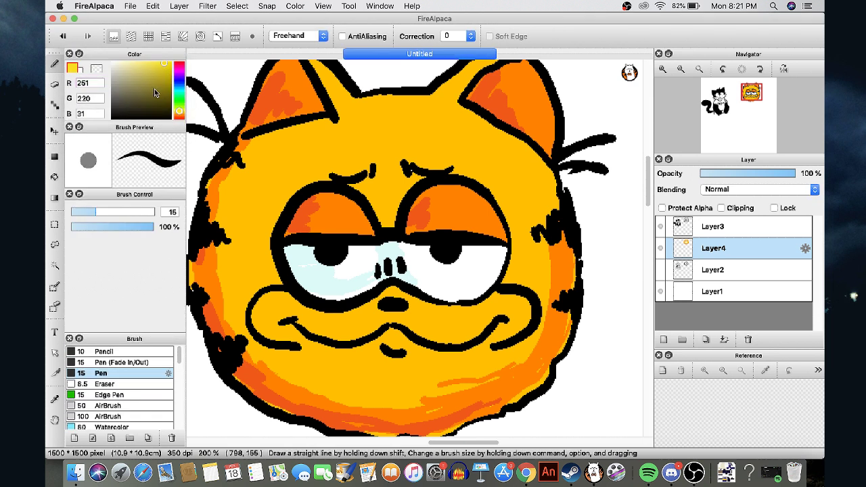
left_click_drag(144, 121, 144, 152)
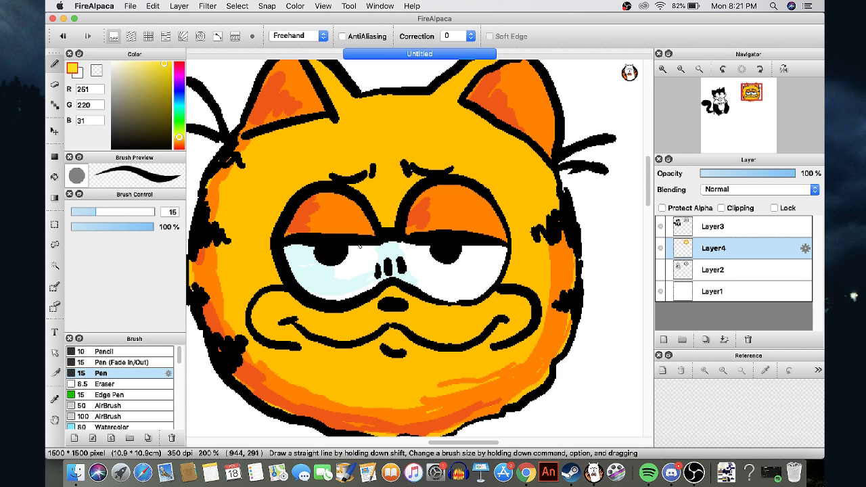
left_click(154, 66)
left_click(179, 140)
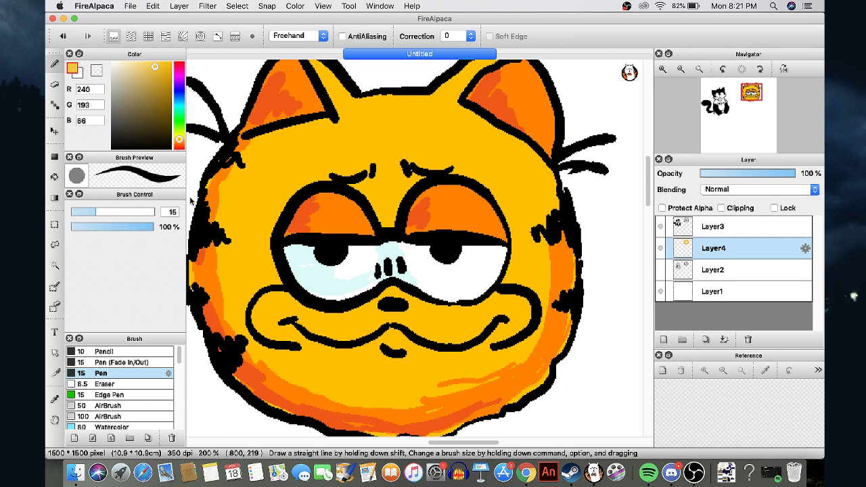
left_click_drag(274, 306, 295, 304)
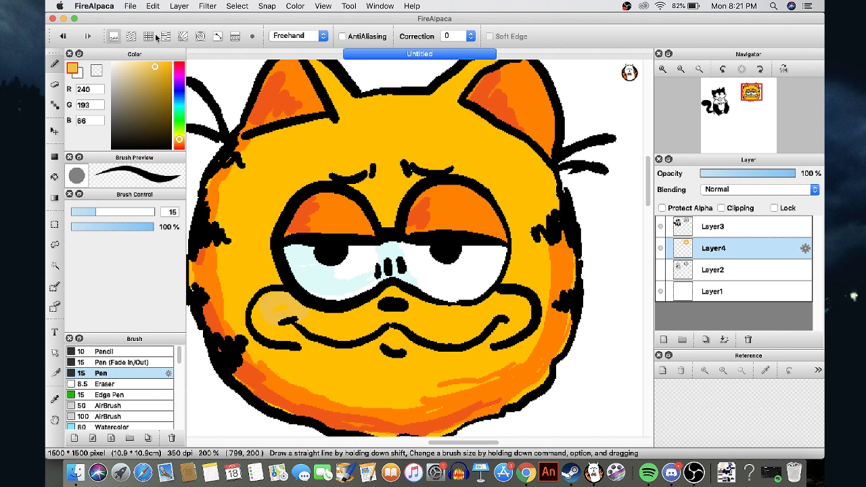
key("super+z")
Paint the whole muzzle in pale yellow RGB 252, 219, 133
left_click_drag(136, 71, 139, 62)
mouse_move(365, 309)
left_mouse_down()
mouse_move(397, 296)
mouse_move(437, 310)
mouse_move(505, 301)
mouse_move(520, 312)
mouse_move(523, 303)
mouse_move(514, 325)
mouse_move(479, 353)
mouse_move(421, 334)
left_mouse_up()
left_click_drag(323, 318, 292, 302)
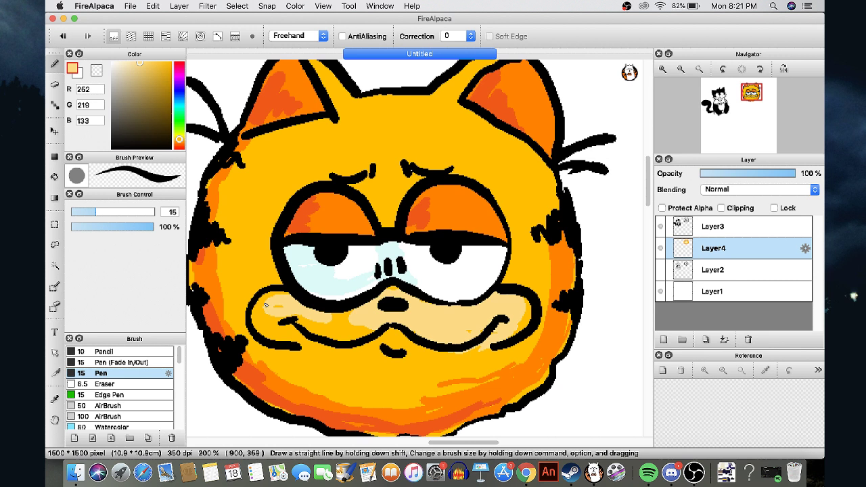
mouse_move(264, 311)
left_mouse_down()
mouse_move(339, 317)
mouse_move(350, 335)
mouse_move(344, 326)
mouse_move(368, 319)
left_mouse_up()
Add pale yellow highlights to the tip of the right ear and the forehead beneath it
scroll(382, 295, "down", 3)
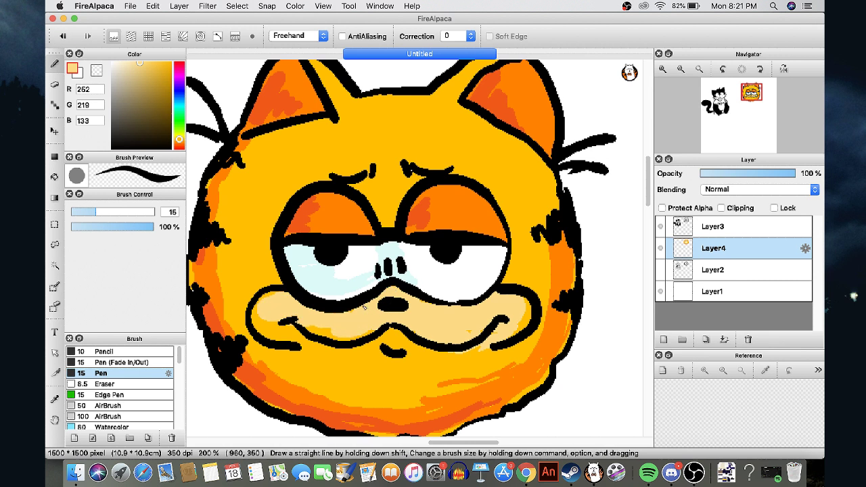
scroll(345, 326, "up", 3)
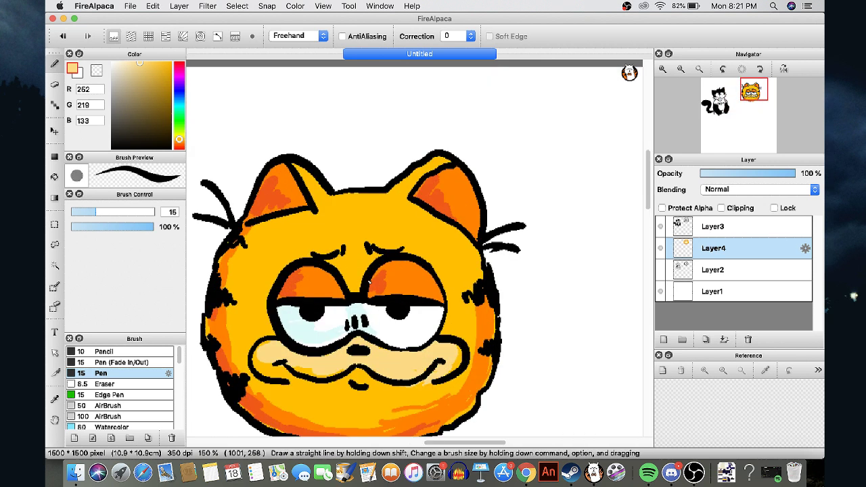
left_click_drag(439, 132, 455, 121)
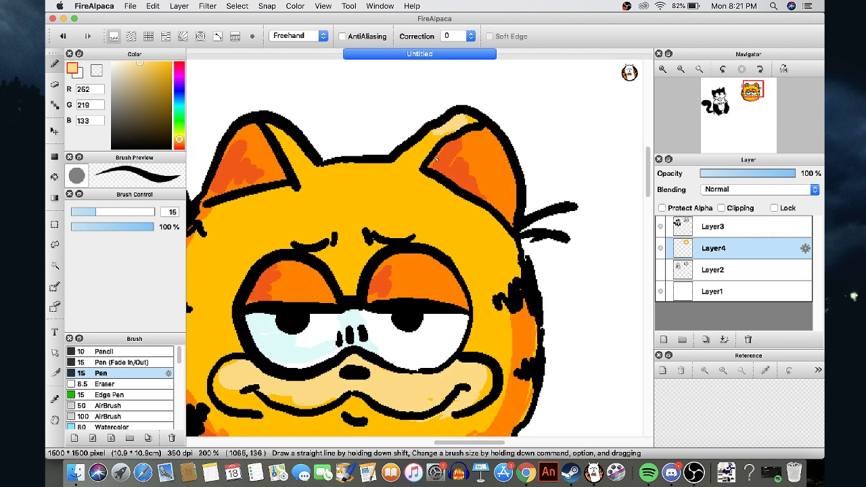
mouse_move(481, 234)
left_mouse_down()
mouse_move(451, 202)
mouse_move(437, 224)
left_mouse_up()
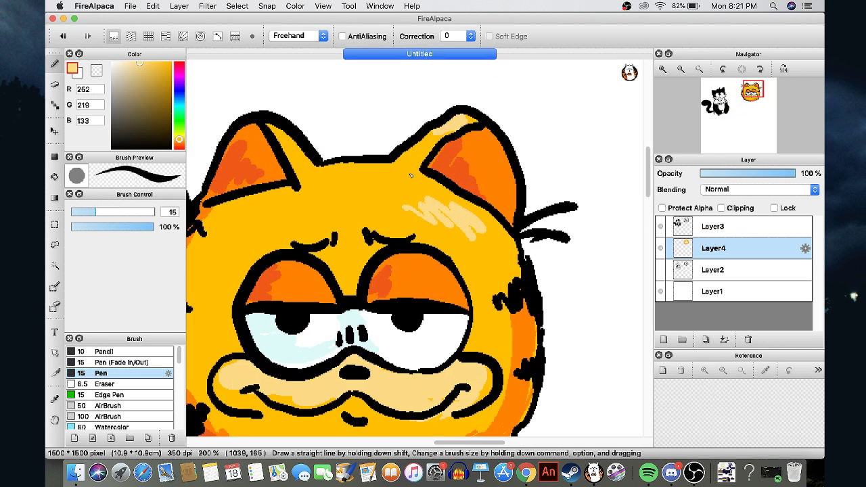
Sample black from the black cat's tail and switch to the sketch layer, Layer2
scroll(287, 350, "down", 4)
scroll(288, 351, "down", 2)
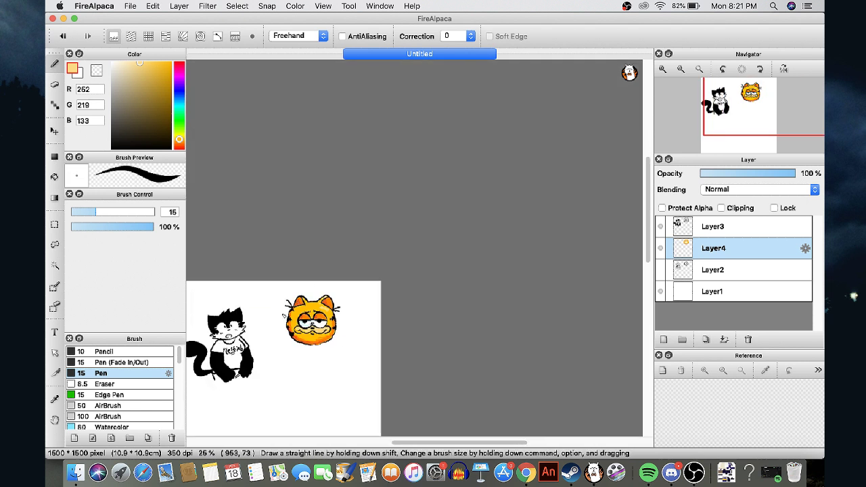
right_click(197, 362)
scroll(197, 363, "up", 2)
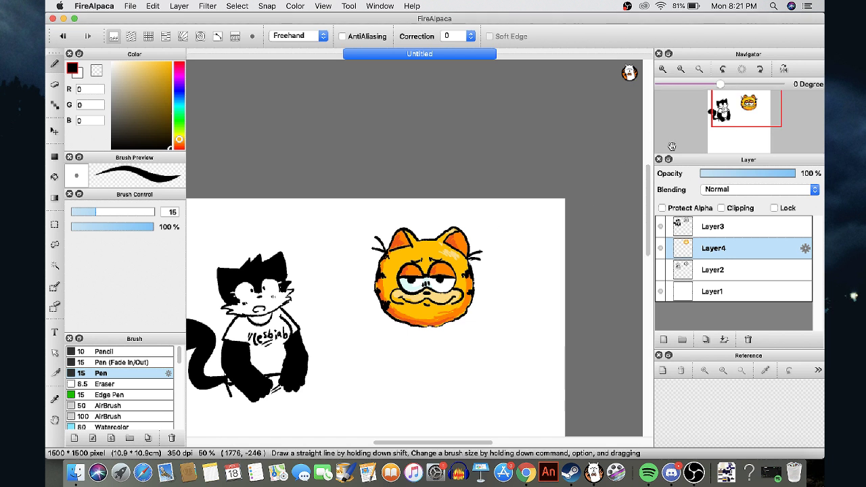
left_click(739, 119)
left_click_drag(739, 119, 738, 120)
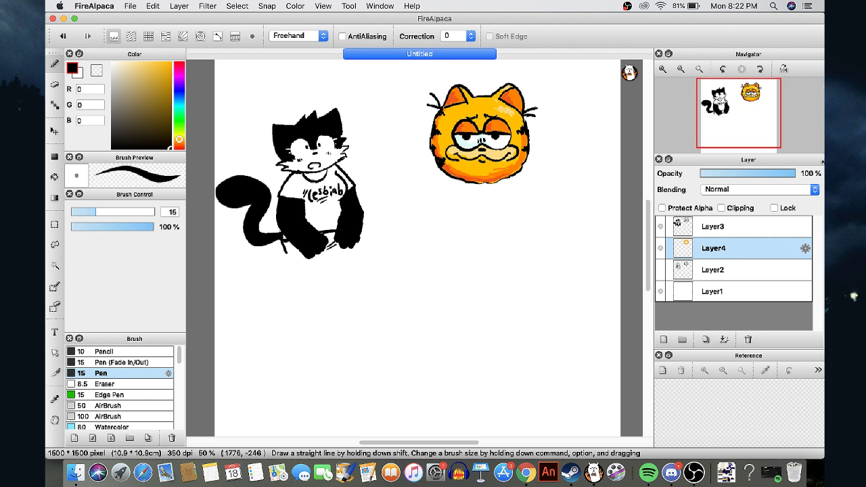
left_click(724, 270)
Sketch a round head with a scalloped shape on its left and a tiny simple face, below the orange cat
scroll(534, 223, "up", 2)
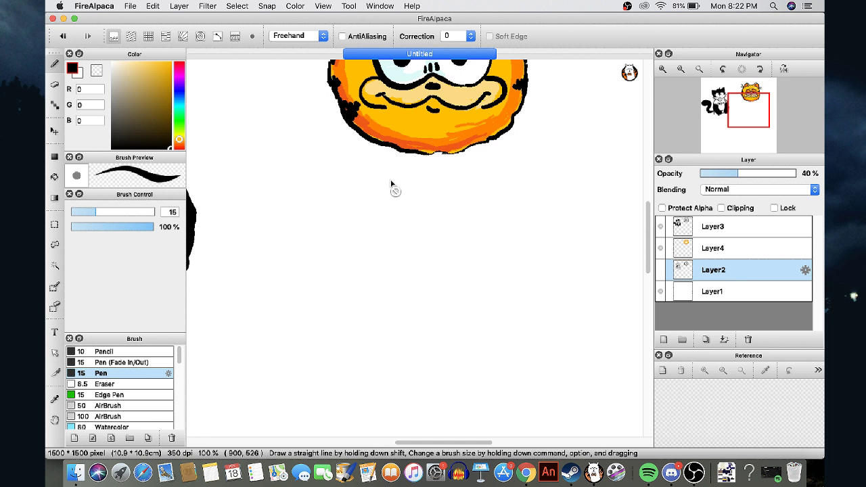
scroll(391, 184, "up", 1)
left_click_drag(376, 197, 419, 200)
mouse_move(309, 211)
left_mouse_down()
mouse_move(288, 202)
mouse_move(326, 326)
left_mouse_up()
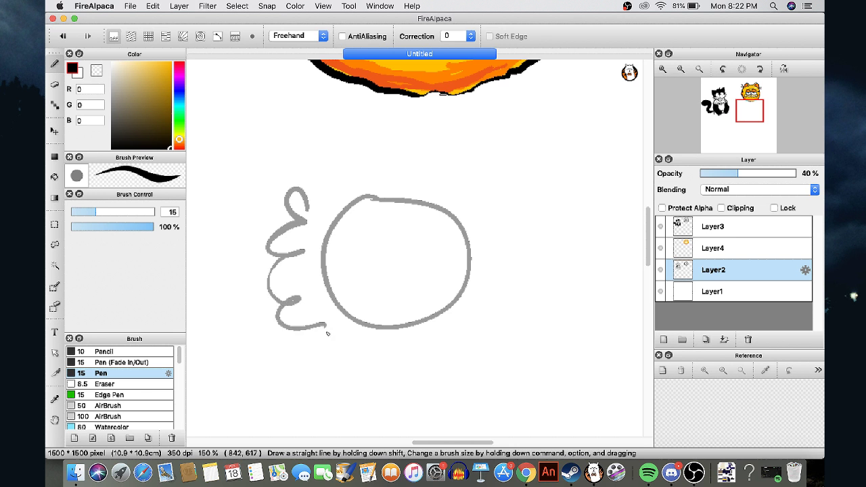
left_click(372, 245)
left_click(388, 247)
left_click_drag(373, 254, 396, 279)
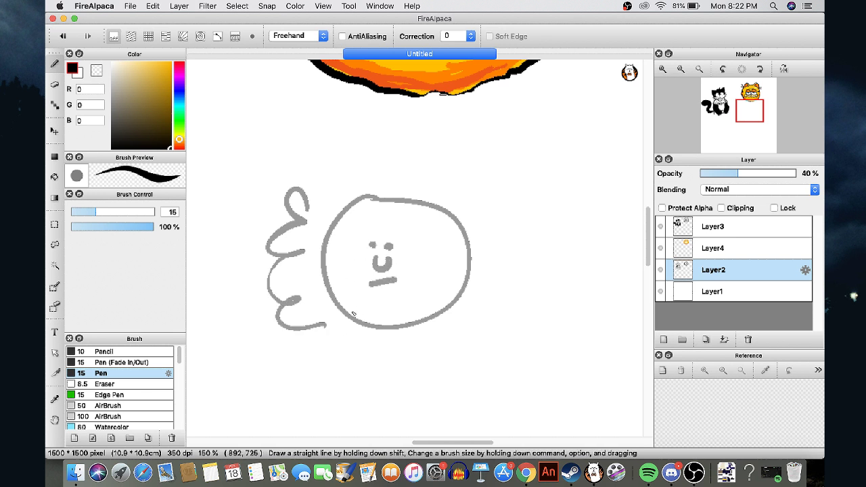
Undo the sketched face, the scalloped shape and the round head outline
key("super+z")
key("super+z")
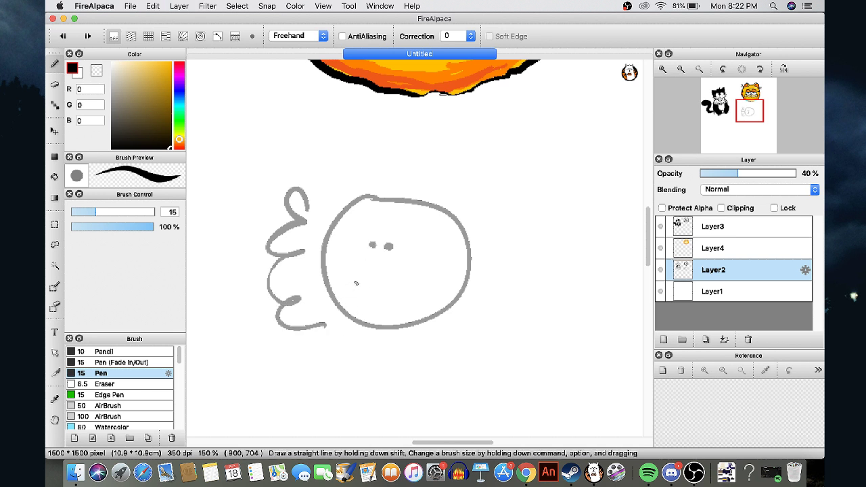
key("super+z")
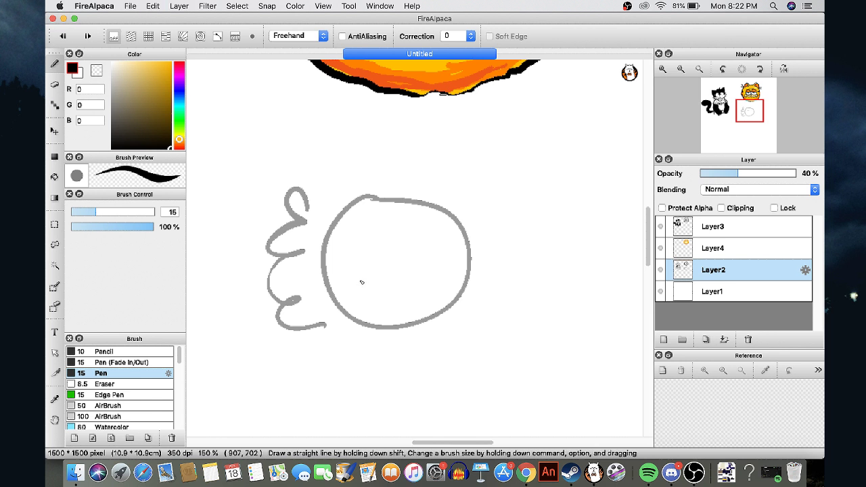
key("super+z")
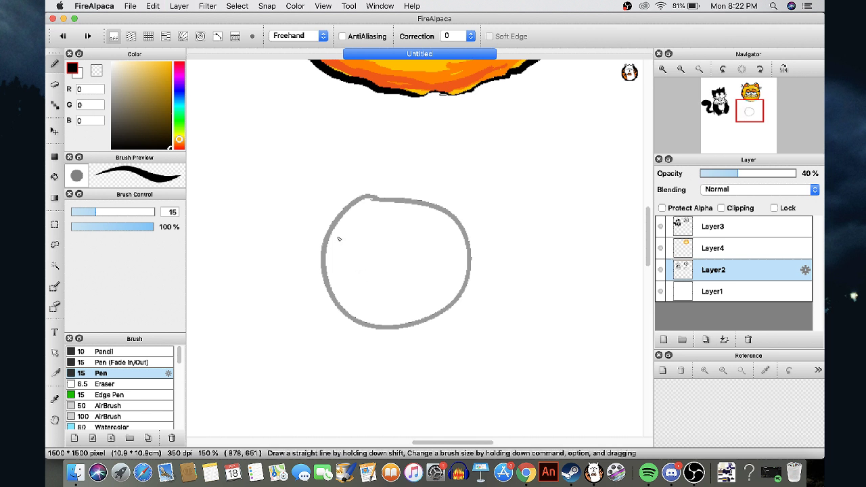
key("super+z")
Try a rounded head construction sketch with crossed guidelines below the orange cat, and undo all its strokes
mouse_move(402, 207)
left_mouse_down()
mouse_move(381, 196)
mouse_move(429, 199)
mouse_move(455, 224)
mouse_move(379, 188)
mouse_move(395, 305)
left_mouse_up()
mouse_move(371, 257)
left_mouse_down()
mouse_move(449, 245)
mouse_move(378, 249)
mouse_move(337, 269)
mouse_move(395, 250)
mouse_move(449, 248)
mouse_move(353, 257)
mouse_move(374, 262)
left_mouse_up()
key("super+z")
key("super+z")
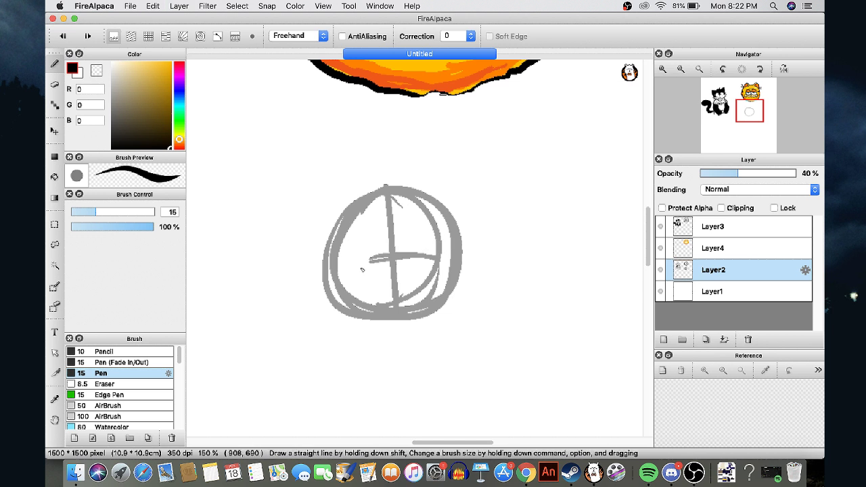
key("super+z")
key("super+z")
key("super+z")
key("super+z")
key("super+z")
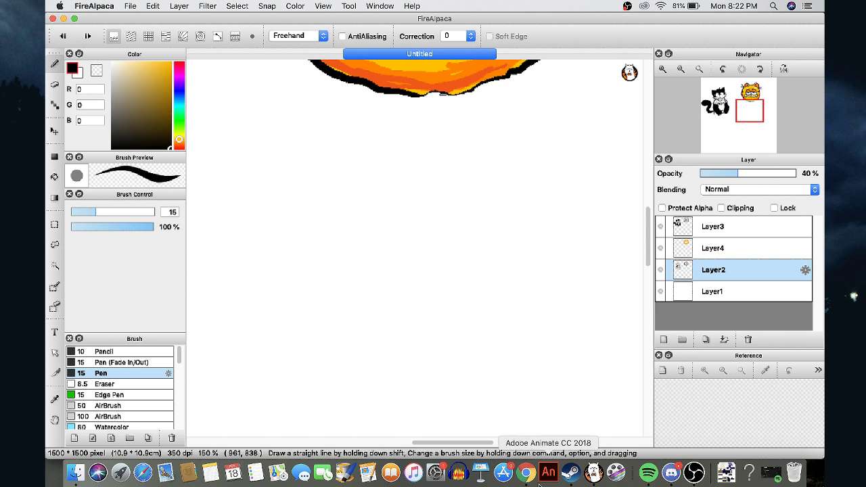
Switch to Chrome, search Google for "king grimm" in a new tab, and return to the drawing in FireAlpaca
left_click(526, 473)
type("king gr")
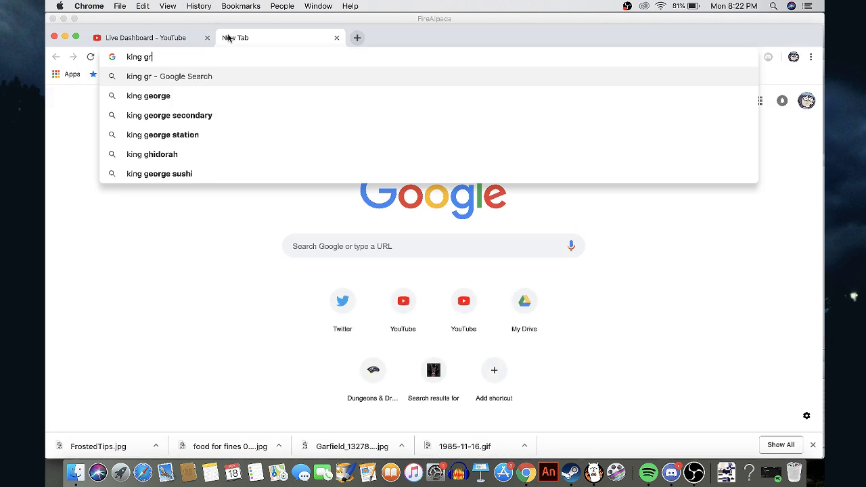
type("imm")
key("Return")
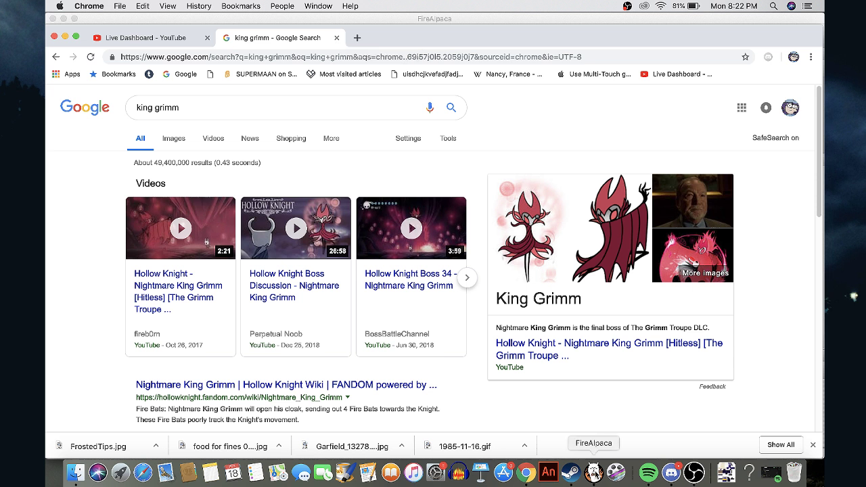
left_click(593, 472)
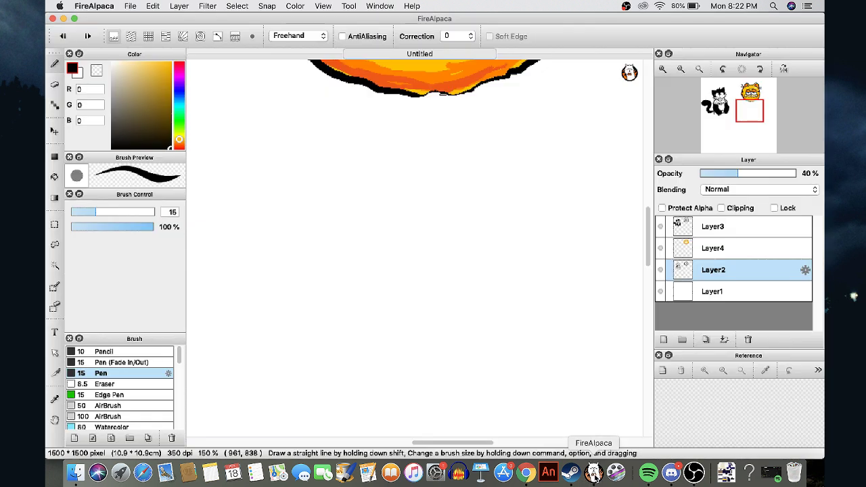
Try a heart outline in the empty area below the characters, undo it, and make Layer3 the active layer
left_click_drag(730, 128, 742, 129)
mouse_move(362, 186)
left_mouse_down()
mouse_move(381, 282)
mouse_move(363, 184)
left_mouse_up()
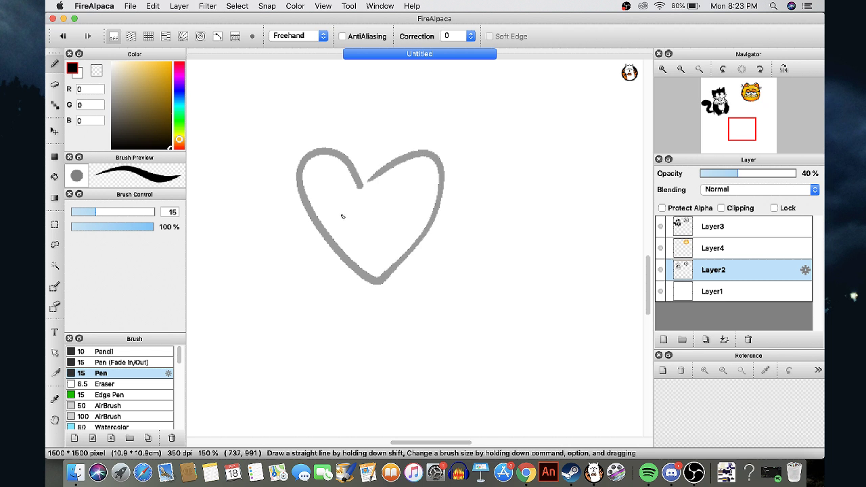
key("super+z")
left_click(673, 230)
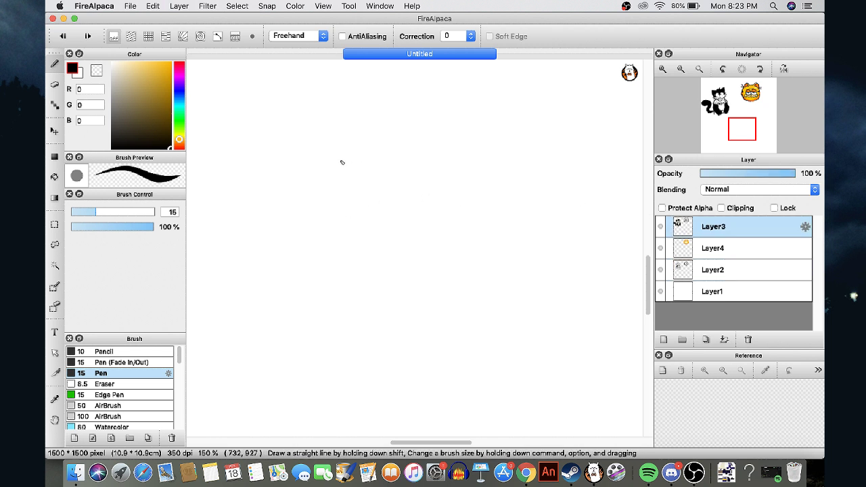
Restore the undone heart outline on Layer3 and try curved inner lines forming a slanted eye shape inside its left half
key("super+y")
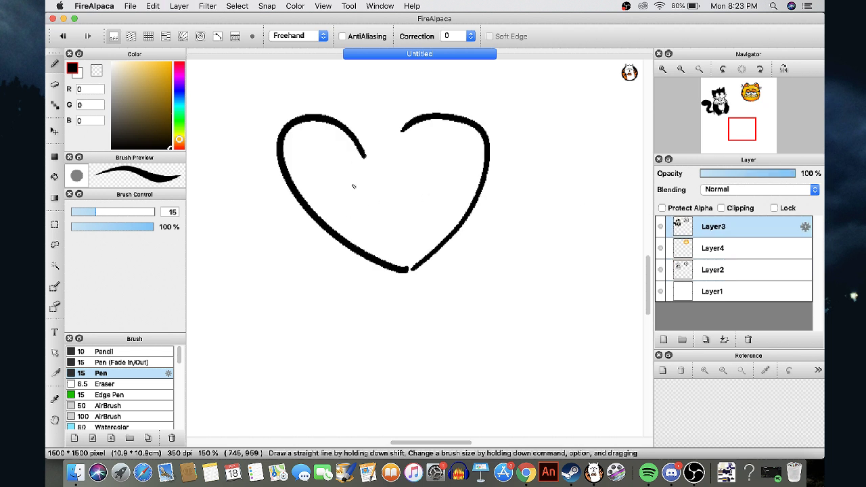
mouse_move(360, 180)
left_mouse_down()
mouse_move(331, 138)
mouse_move(314, 209)
left_mouse_up()
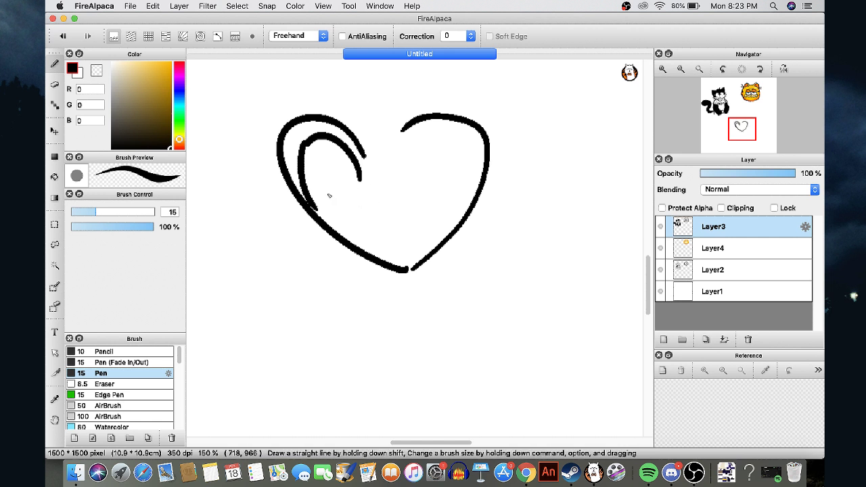
key("super+z")
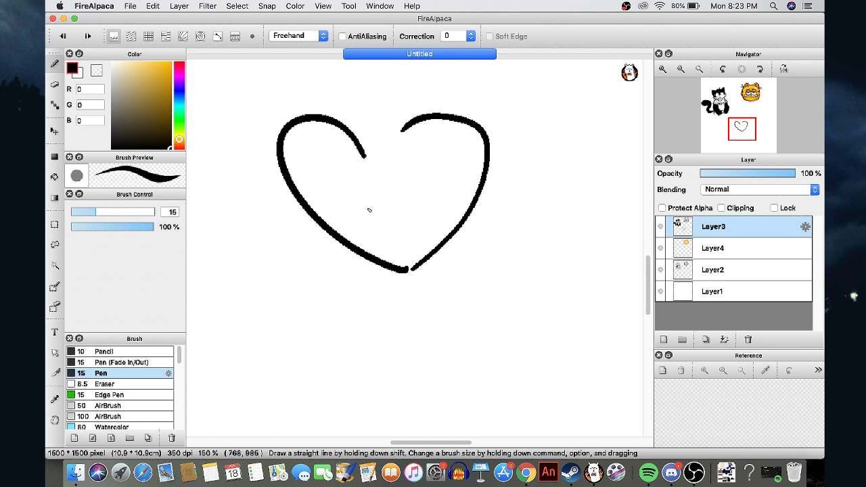
mouse_move(368, 211)
left_mouse_down()
mouse_move(346, 159)
mouse_move(305, 147)
left_mouse_up()
left_click_drag(321, 198, 386, 221)
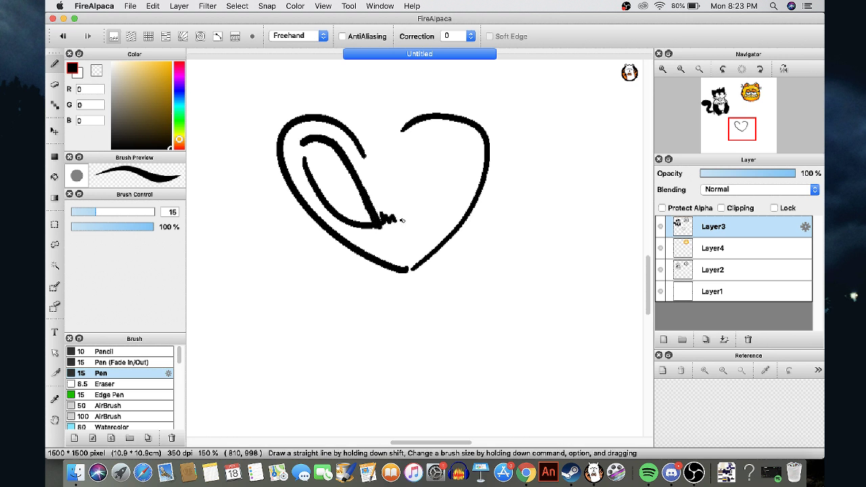
Undo the slanted inner shape and the whole heart outline in the empty area below the characters
key("super+z")
key("super+z")
key("super+z")
key("super+z")
key("super+z")
key("super+z")
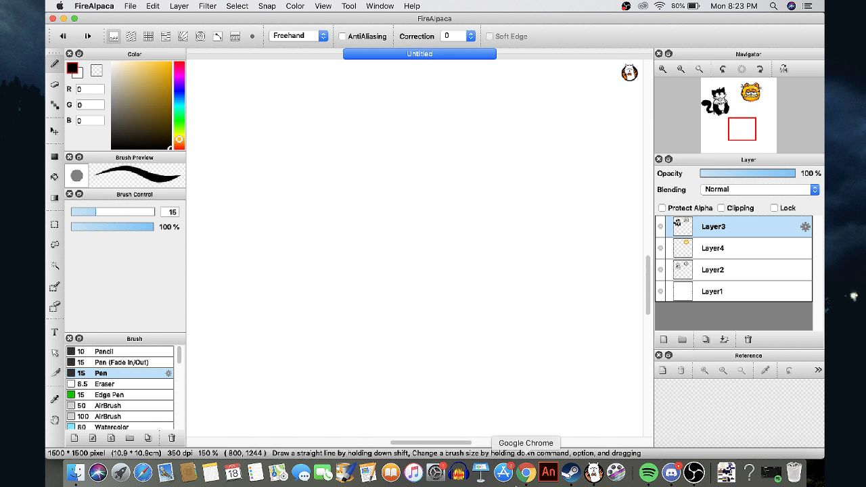
Make Layer2 the active layer and bring the whole canvas into view
left_click(701, 273)
scroll(505, 272, "down", 2)
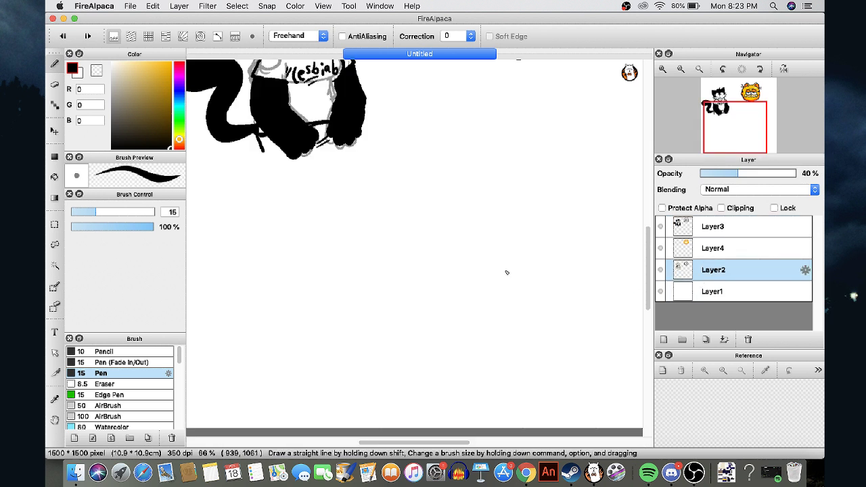
scroll(506, 272, "down", 2)
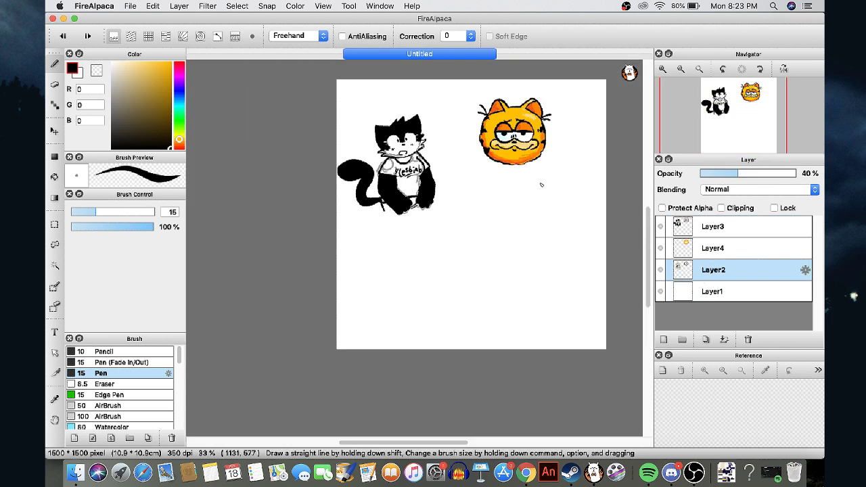
left_click_drag(521, 190, 519, 225)
scroll(519, 225, "up", 1)
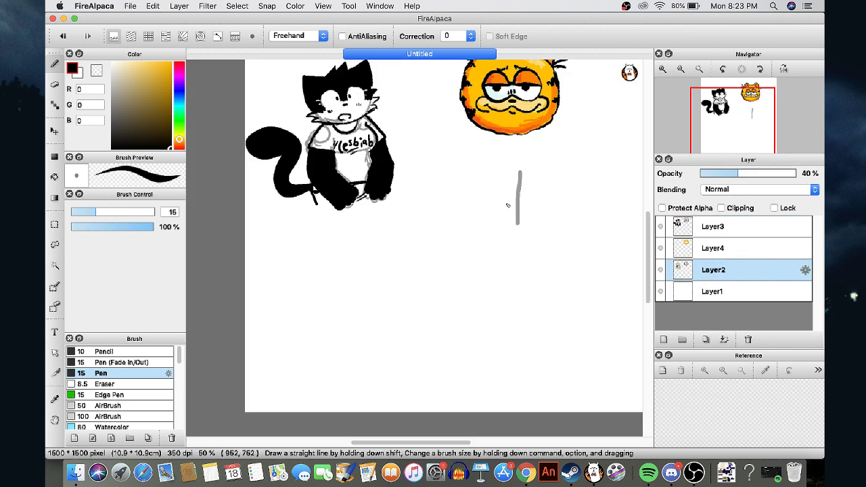
key("super+z")
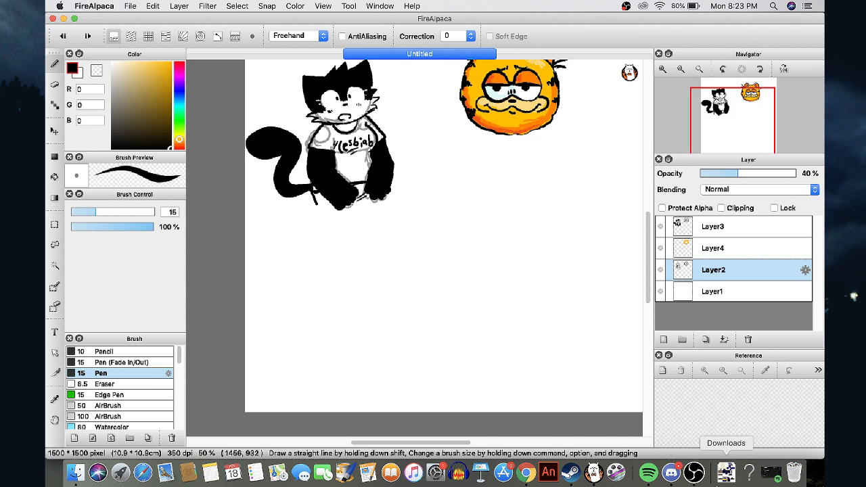
left_click(648, 473)
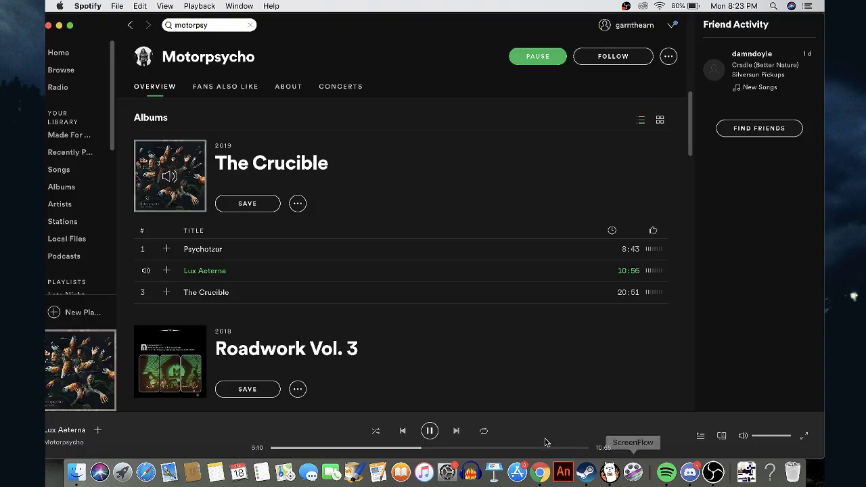
left_click(59, 25)
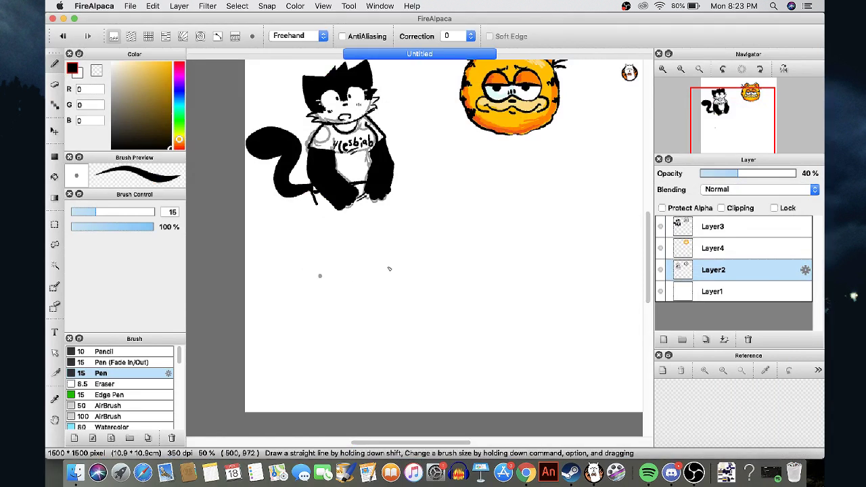
Sketch a rough round head with two dot eyes and a small angular nose on Layer2, below the orange cat
scroll(404, 259, "up", 2)
left_click_drag(713, 130, 725, 121)
left_click_drag(365, 161, 354, 146)
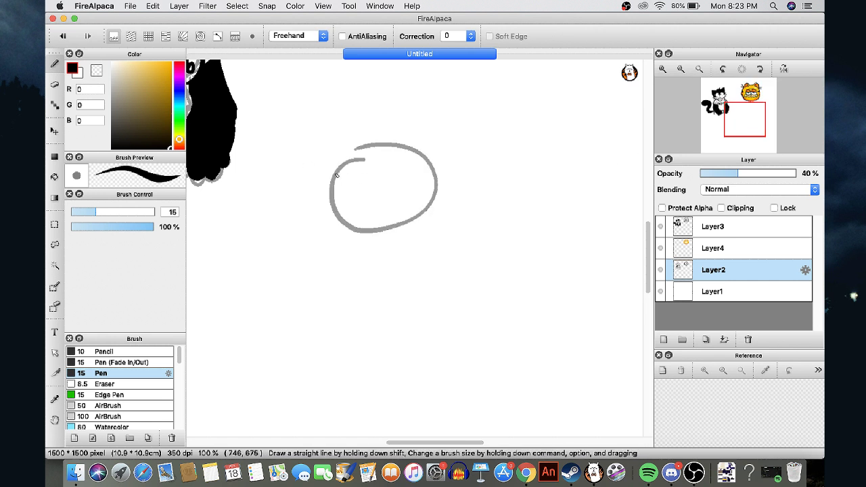
left_click(363, 179)
left_click_drag(386, 174, 388, 189)
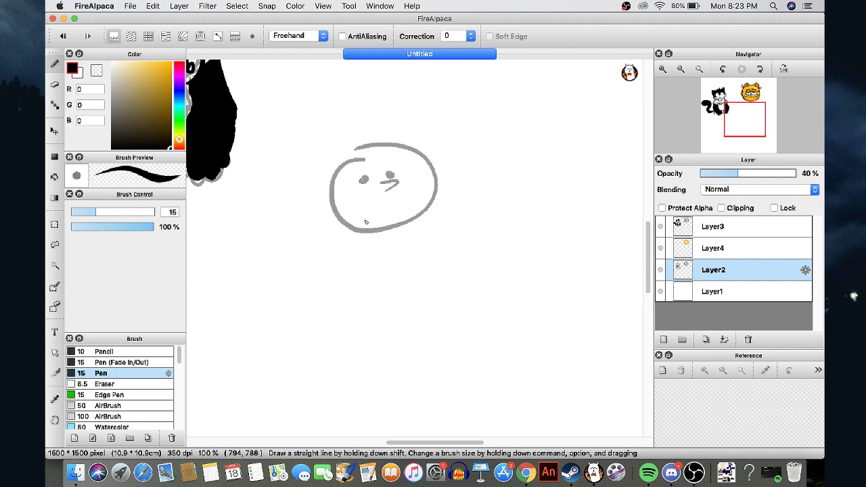
left_click(721, 208)
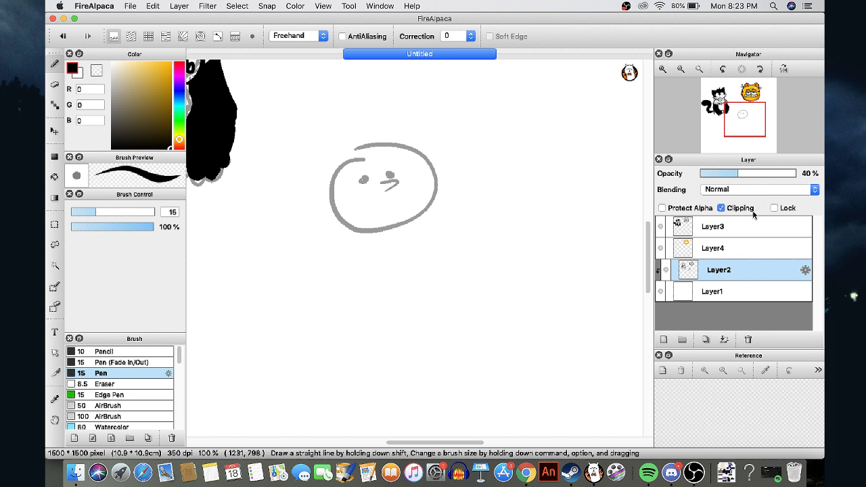
left_click(742, 234)
left_click(703, 275)
left_click(721, 207)
Ink the eyes, pointed nose, oval mouth, ear and curved jawline over the head sketch on Layer3
left_click(717, 233)
scroll(309, 181, "up", 1)
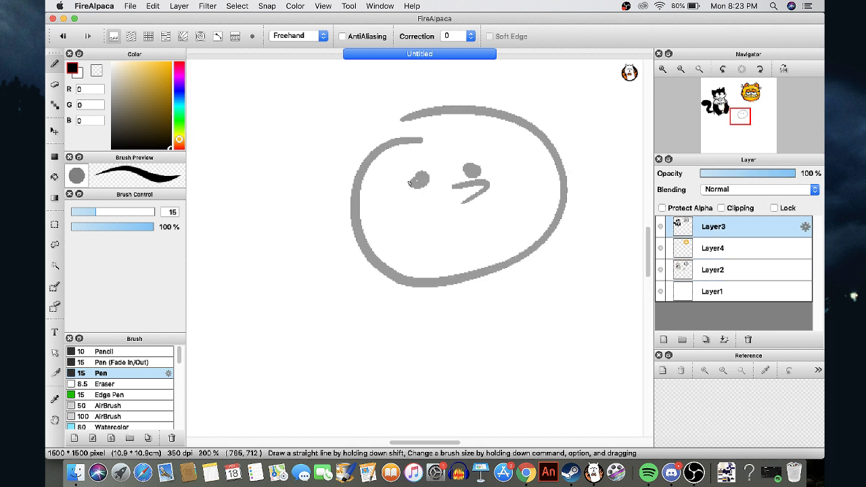
mouse_move(422, 180)
left_mouse_down()
mouse_move(454, 172)
mouse_move(485, 220)
mouse_move(436, 235)
left_mouse_up()
mouse_move(351, 211)
left_mouse_down()
mouse_move(330, 242)
mouse_move(377, 255)
mouse_move(565, 173)
left_mouse_up()
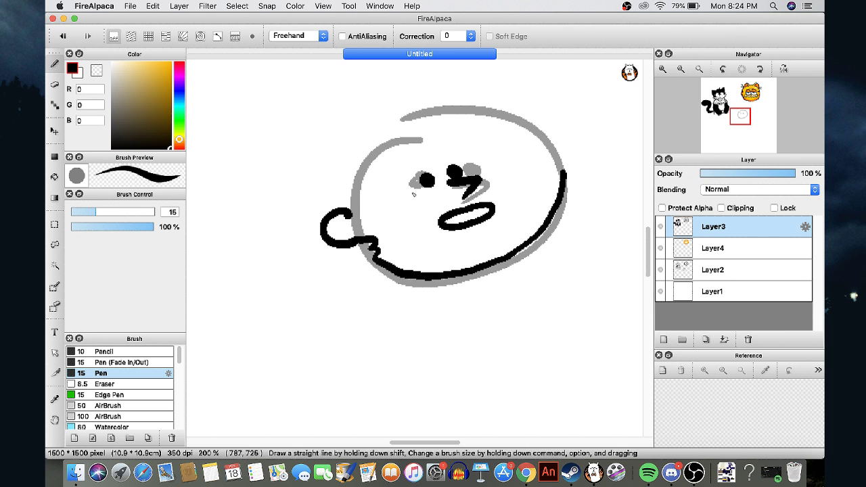
Draw a pointed hairline above the ear and short slanted fringe strands across the forehead
mouse_move(349, 207)
left_mouse_down()
mouse_move(395, 136)
mouse_move(445, 181)
left_mouse_up()
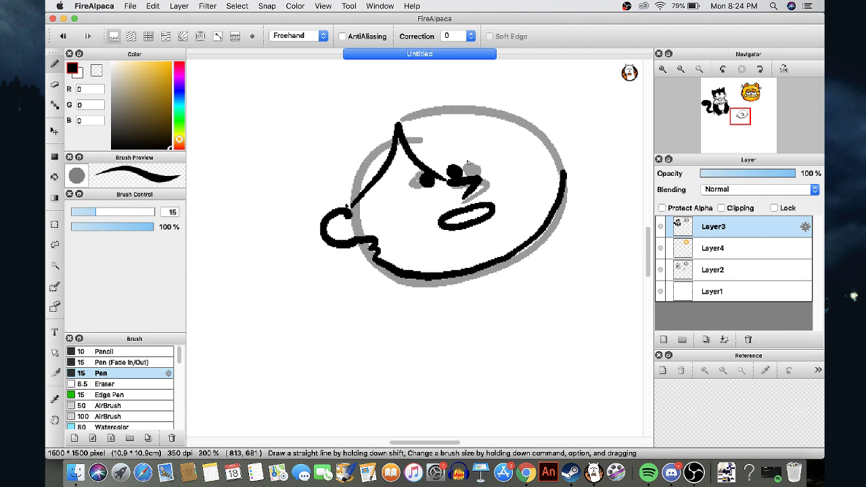
left_click_drag(448, 144, 485, 168)
mouse_move(494, 153)
left_mouse_down()
mouse_move(517, 164)
mouse_move(542, 160)
left_mouse_up()
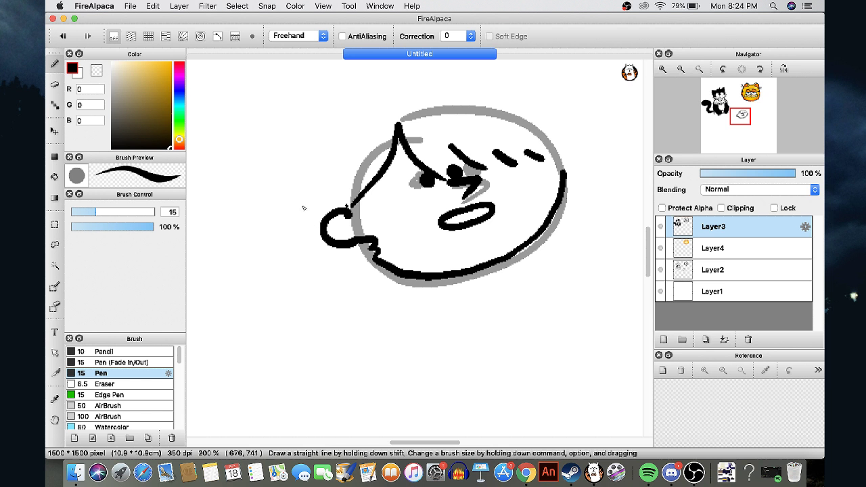
Outline spiky, wavy hair around both sides and the top of the head with separate strokes
mouse_move(305, 164)
left_mouse_down()
mouse_move(276, 204)
mouse_move(299, 201)
mouse_move(291, 227)
mouse_move(310, 290)
mouse_move(374, 295)
left_mouse_up()
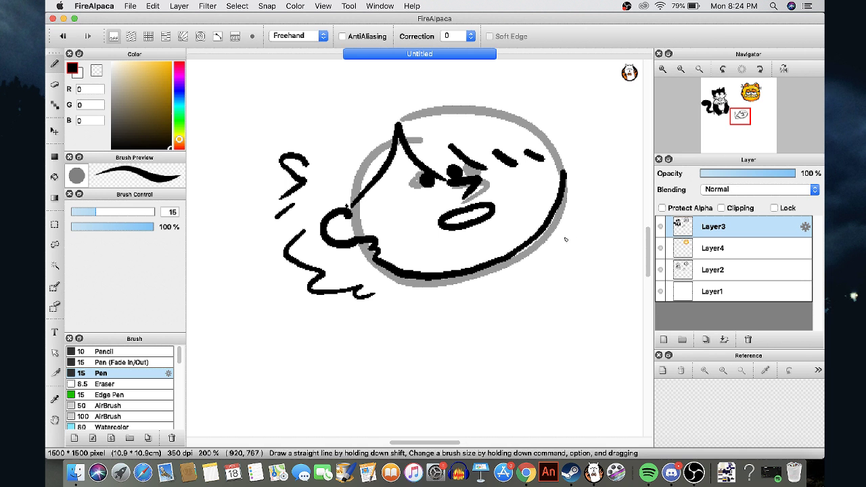
mouse_move(566, 238)
left_mouse_down()
mouse_move(602, 217)
mouse_move(597, 188)
left_mouse_up()
mouse_move(306, 161)
left_mouse_down()
mouse_move(323, 119)
mouse_move(473, 59)
left_mouse_up()
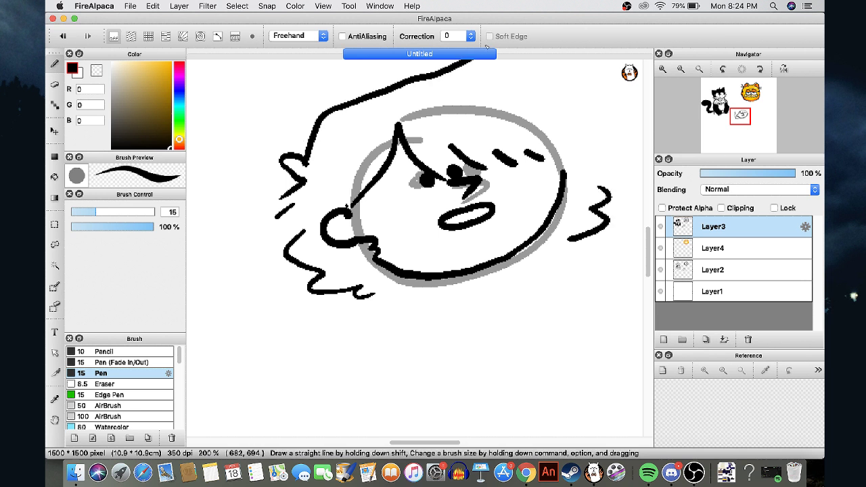
left_click_drag(518, 84, 561, 88)
left_click_drag(582, 95, 592, 121)
left_click_drag(609, 131, 595, 152)
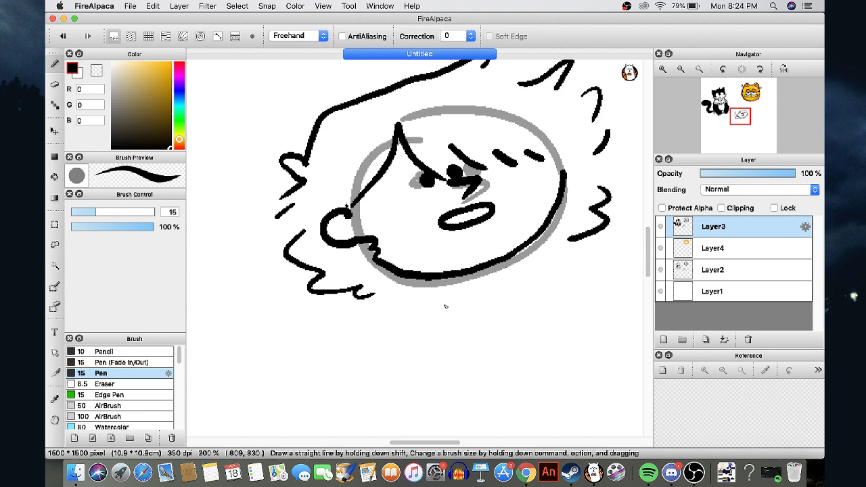
Draw a wide short-sleeved T-shirt below the head, with a thin arm and hand beneath the ear
mouse_move(399, 283)
left_mouse_down()
mouse_move(362, 306)
mouse_move(389, 342)
left_mouse_up()
mouse_move(367, 314)
left_mouse_down()
mouse_move(310, 335)
mouse_move(298, 356)
mouse_move(319, 373)
mouse_move(407, 334)
mouse_move(413, 369)
mouse_move(514, 368)
mouse_move(589, 349)
mouse_move(571, 287)
left_mouse_up()
mouse_move(539, 243)
left_mouse_down()
mouse_move(583, 242)
mouse_move(584, 286)
left_mouse_up()
Draw the other arm stretching sideways out of its sleeve, ending in an open hand with rounded fingers
scroll(592, 222, "right", 5)
scroll(593, 221, "up", 2)
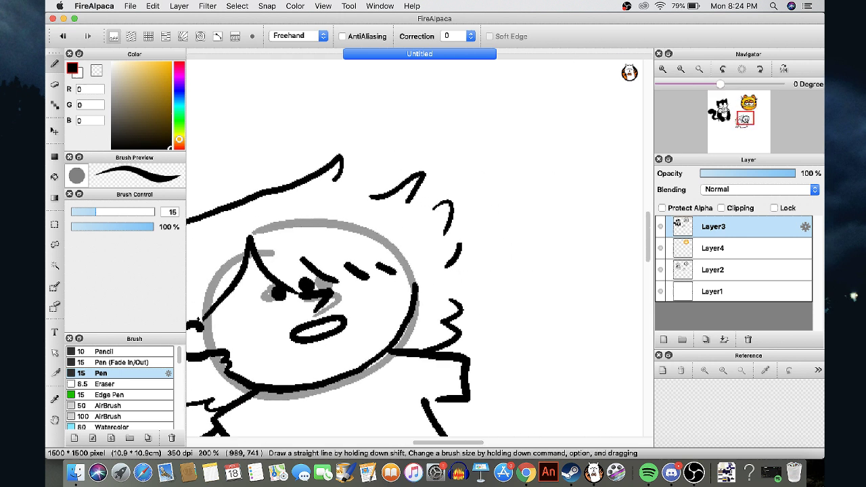
mouse_move(454, 329)
left_mouse_down()
mouse_move(489, 328)
mouse_move(502, 290)
mouse_move(515, 313)
mouse_move(542, 327)
mouse_move(510, 336)
mouse_move(526, 353)
mouse_move(434, 335)
mouse_move(476, 335)
left_mouse_up()
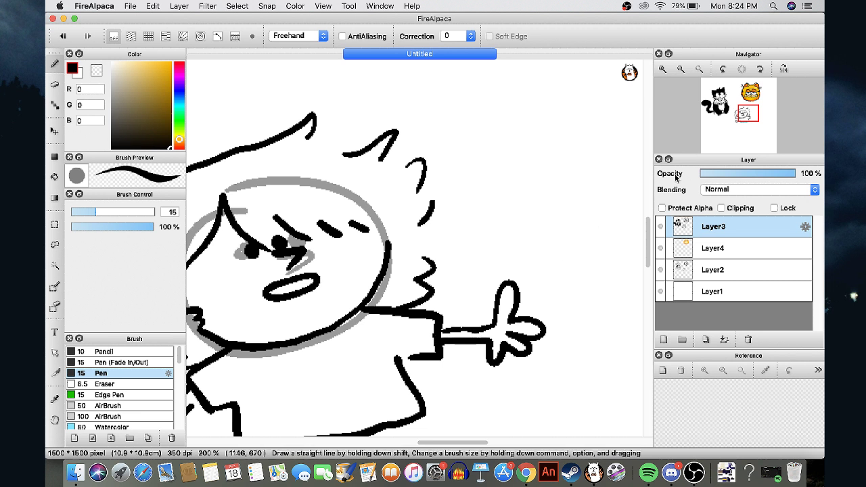
Draw two thin legs under the shirt with large oval shoes and a curved line on each shoe
mouse_move(724, 102)
scroll(409, 284, "left", 5)
scroll(410, 284, "down", 5)
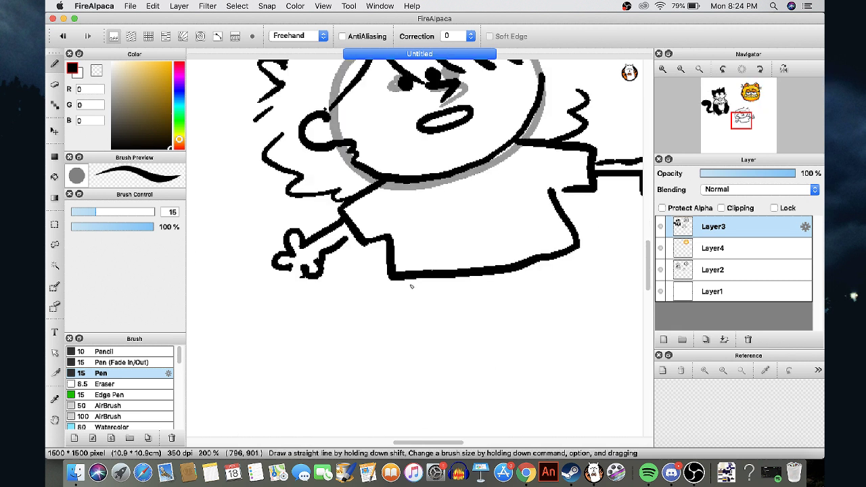
mouse_move(410, 283)
left_mouse_down()
mouse_move(400, 341)
mouse_move(361, 396)
mouse_move(451, 356)
mouse_move(424, 289)
left_mouse_up()
left_click_drag(519, 266, 556, 330)
mouse_move(538, 252)
left_mouse_down()
mouse_move(563, 315)
mouse_move(639, 378)
mouse_move(608, 310)
left_mouse_up()
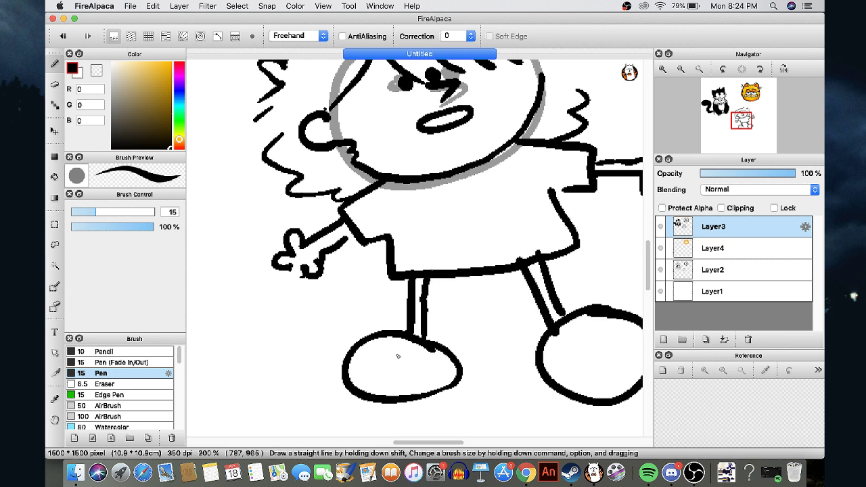
mouse_move(399, 336)
left_mouse_down()
mouse_move(407, 355)
mouse_move(439, 366)
left_mouse_up()
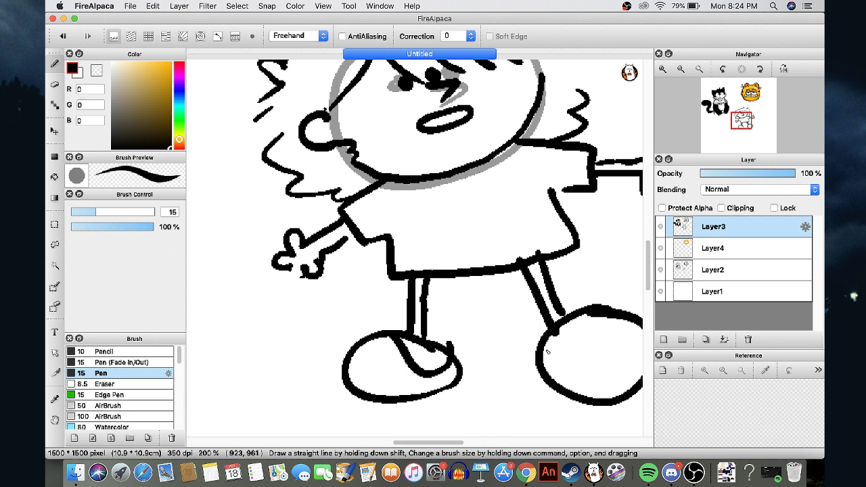
left_click_drag(547, 351, 580, 320)
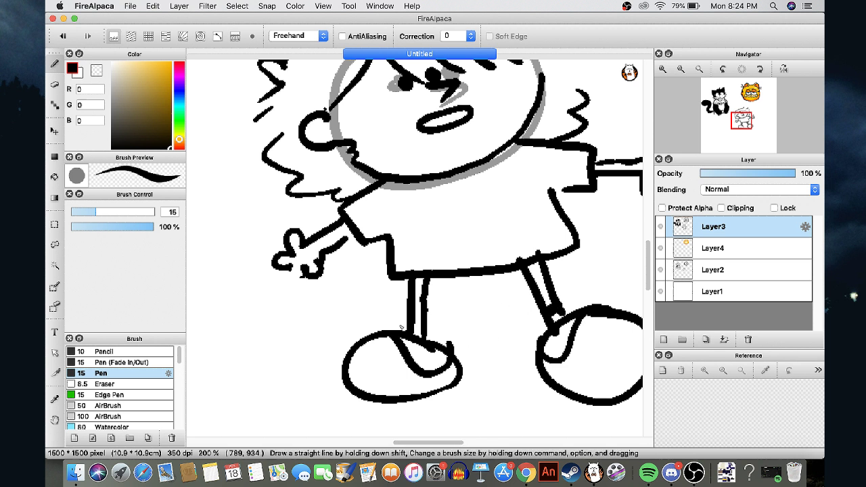
Fill both legs with solid black pen strokes
left_click_drag(415, 329, 433, 316)
left_click_drag(418, 281, 419, 320)
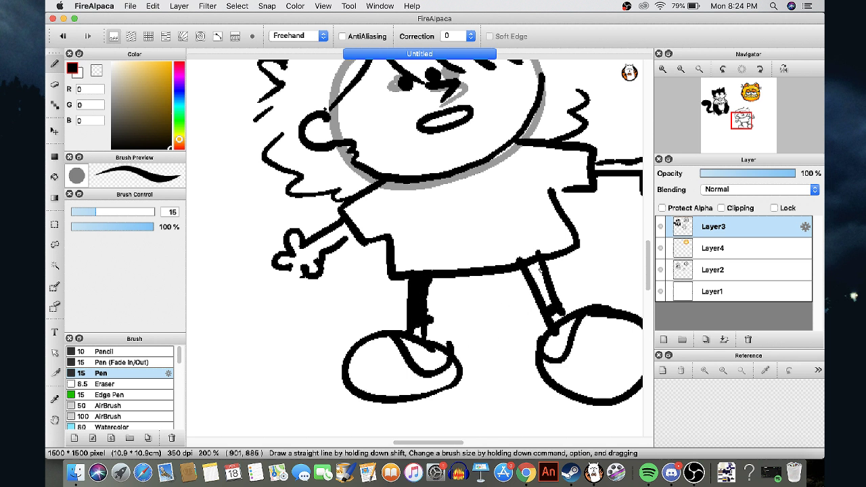
left_click_drag(535, 265, 556, 316)
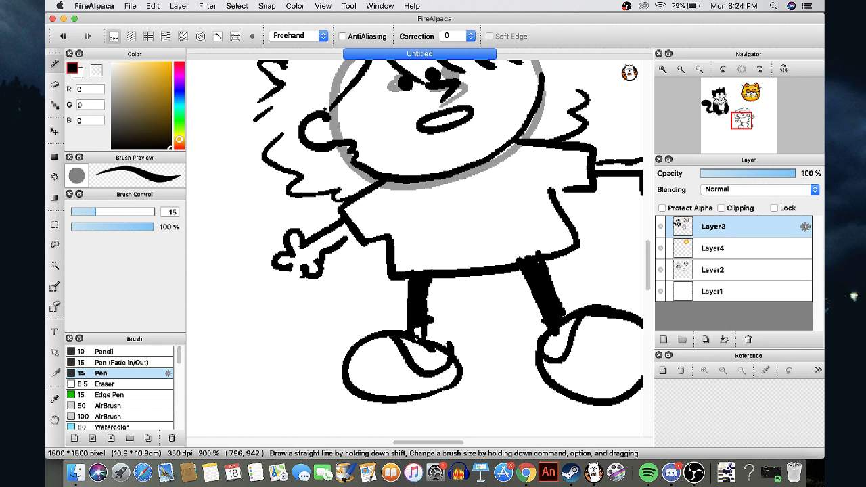
Set the pen size to 7.2 and hand-letter "please" across the upper part of the T-shirt
scroll(349, 216, "up", 2)
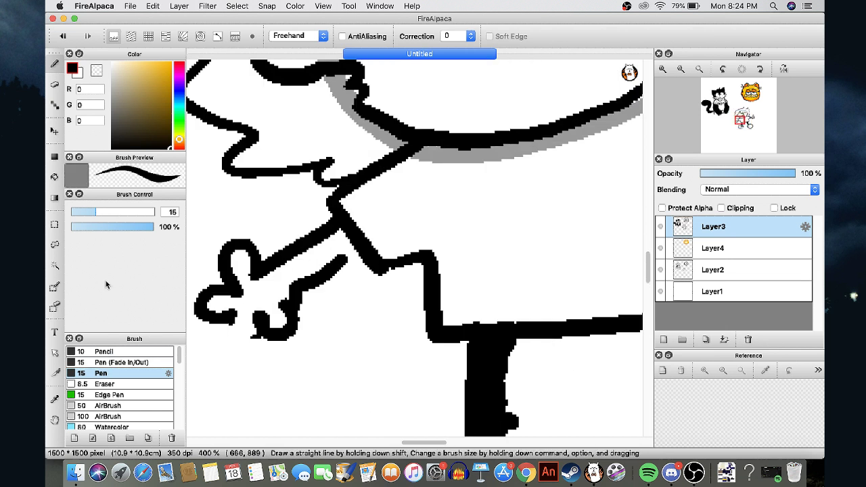
left_click(82, 213)
left_click_drag(407, 184, 415, 222)
left_click_drag(410, 183, 414, 197)
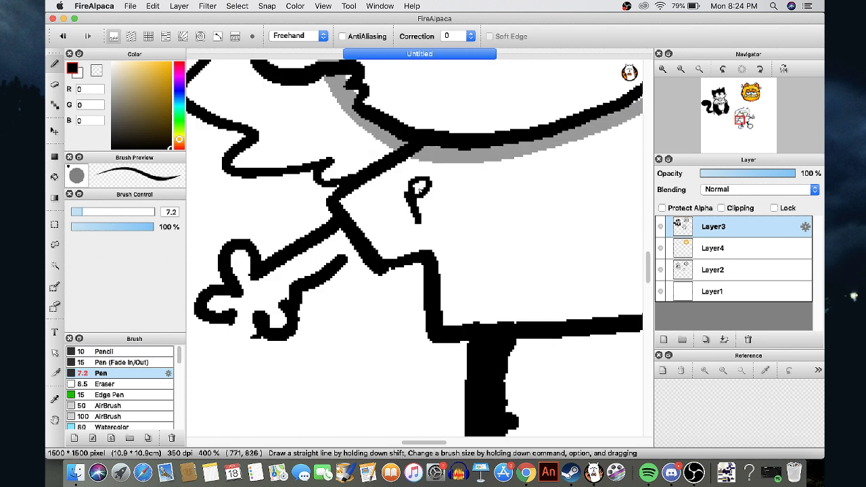
left_click_drag(438, 160, 438, 197)
mouse_move(453, 191)
left_mouse_down()
mouse_move(473, 180)
mouse_move(486, 198)
left_mouse_up()
mouse_move(508, 172)
left_mouse_down()
mouse_move(500, 184)
mouse_move(514, 183)
left_mouse_up()
mouse_move(538, 160)
left_mouse_down()
mouse_move(529, 179)
mouse_move(574, 168)
left_mouse_up()
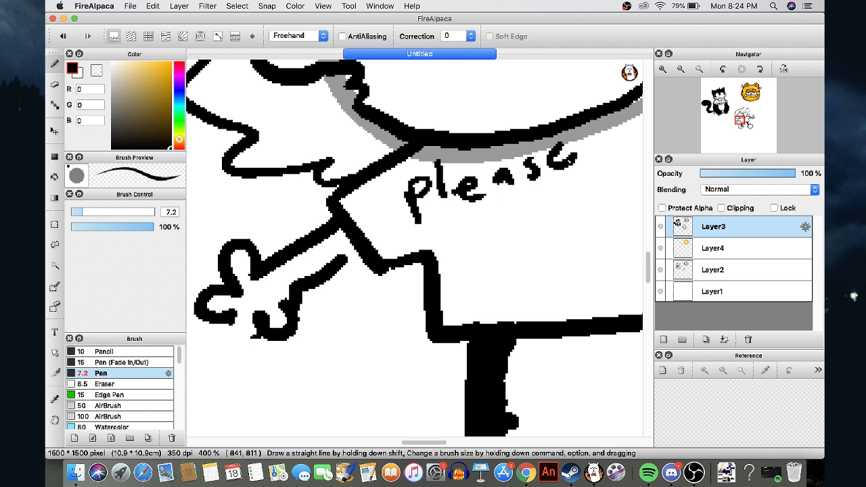
Hand-letter "do not call me a boy" after "please" to complete the three-line text on the T-shirt
scroll(543, 170, "down", 2)
scroll(545, 171, "up", 2)
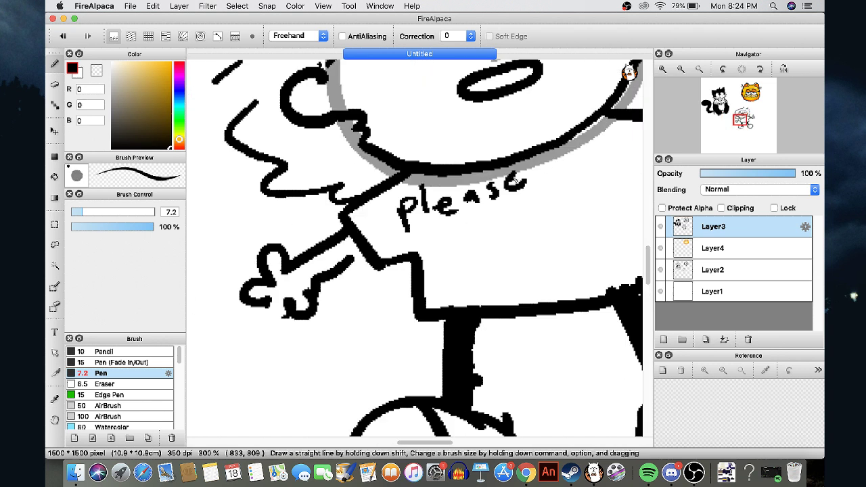
left_click_drag(567, 171, 572, 183)
left_click_drag(580, 163, 600, 161)
left_click_drag(434, 234, 456, 252)
left_click_drag(468, 236, 470, 237)
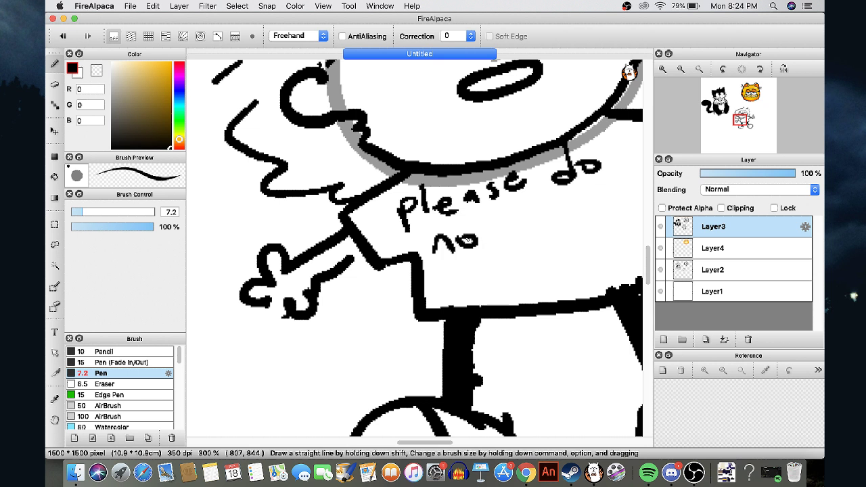
mouse_move(496, 206)
left_mouse_down()
mouse_move(505, 242)
mouse_move(529, 213)
mouse_move(572, 223)
mouse_move(602, 215)
left_mouse_up()
mouse_move(607, 180)
left_mouse_down()
mouse_move(603, 204)
mouse_move(621, 198)
left_mouse_up()
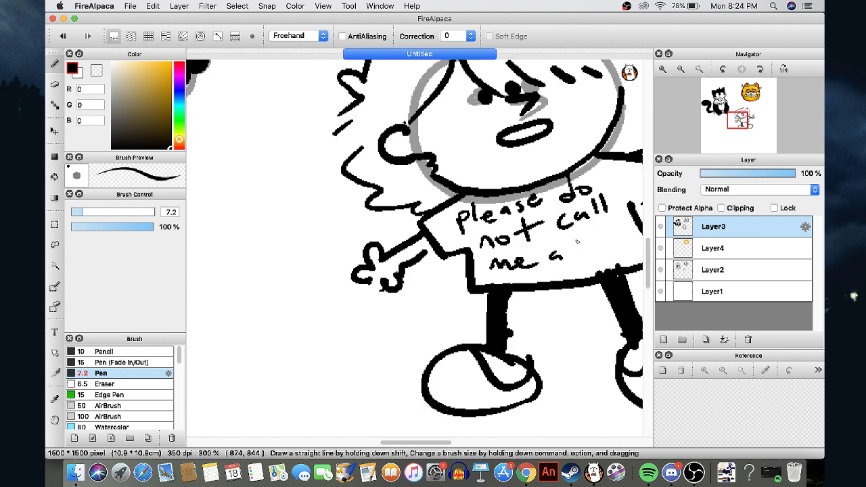
mouse_move(581, 230)
left_mouse_down()
mouse_move(585, 249)
mouse_move(592, 241)
mouse_move(609, 252)
left_mouse_up()
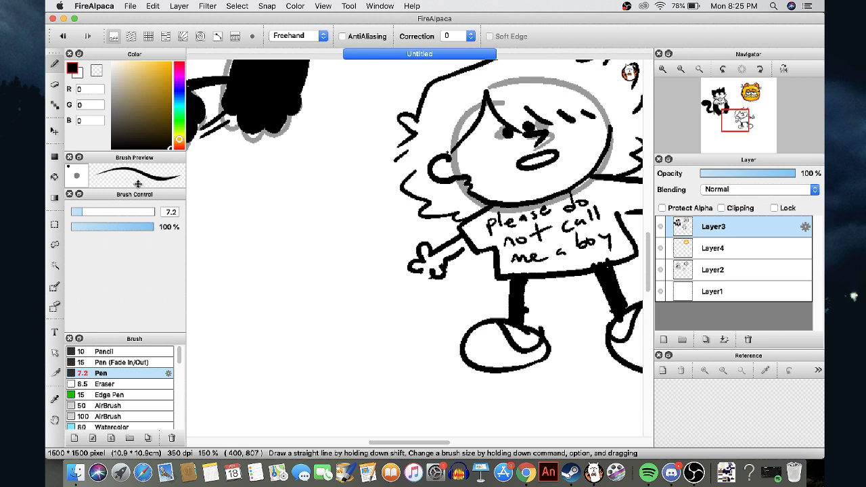
Draw solid black sunglasses over both eyes on a new layer with the pen at 13.4, and merge that layer into Layer3
left_click(92, 212)
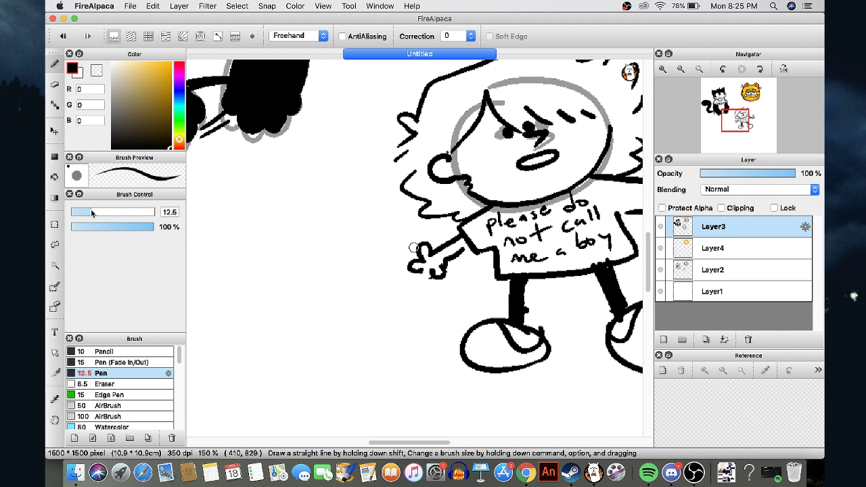
left_click(93, 213)
left_click(663, 340)
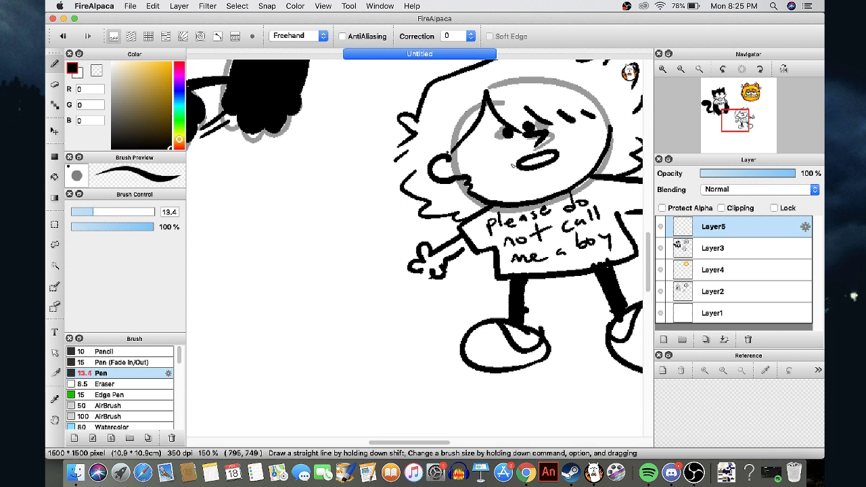
mouse_move(532, 129)
left_mouse_down()
mouse_move(498, 132)
mouse_move(510, 147)
mouse_move(489, 141)
mouse_move(497, 148)
left_mouse_up()
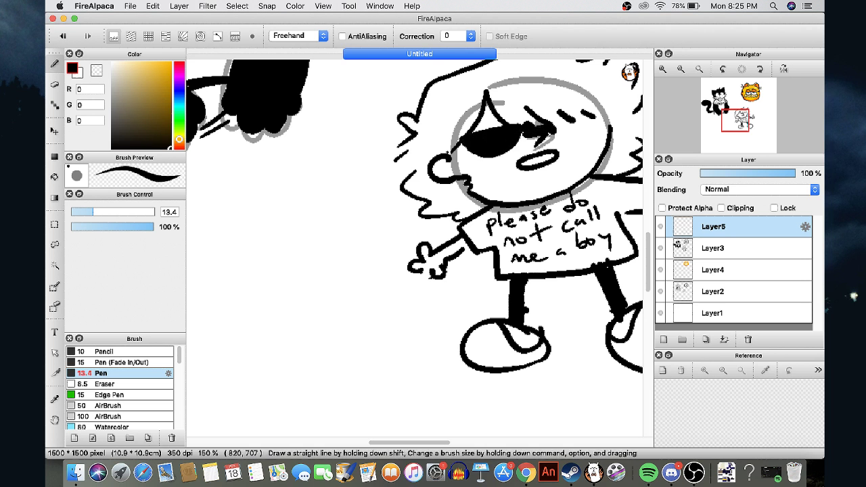
left_click_drag(541, 123, 583, 116)
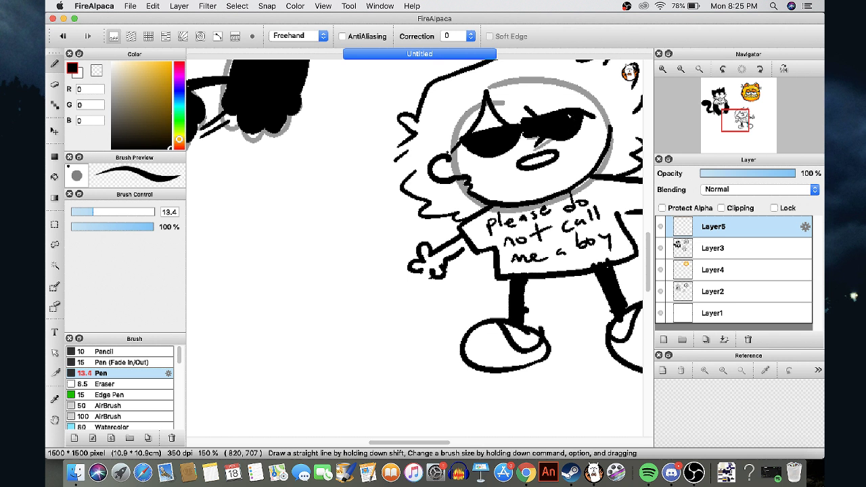
left_click(747, 339)
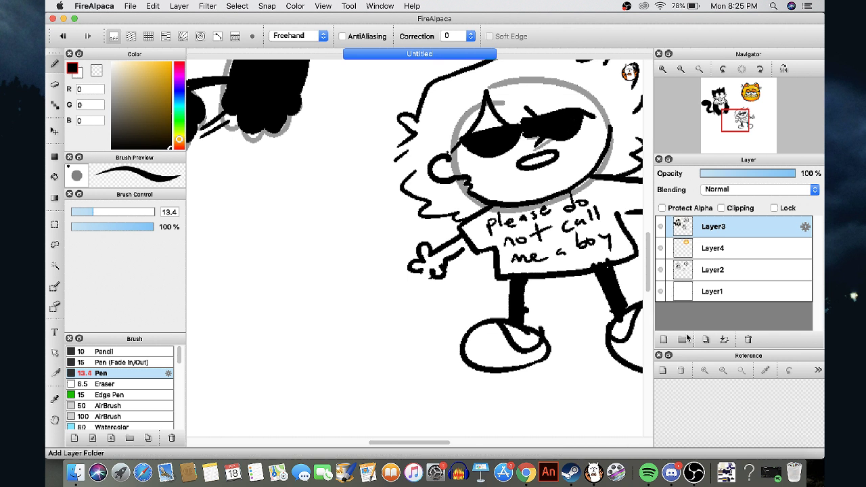
key("super+z")
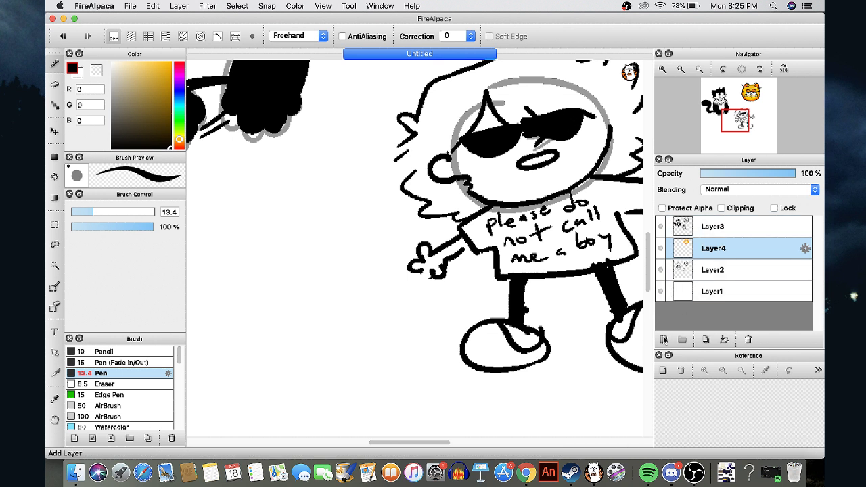
Shade the hair on both sides of the face in light pink (246, 185, 213) on a new layer and hide the Layer2 sketch
mouse_move(142, 85)
left_mouse_down()
mouse_move(112, 68)
mouse_move(116, 75)
mouse_move(126, 64)
left_mouse_up()
left_click(179, 70)
left_click_drag(180, 70, 179, 68)
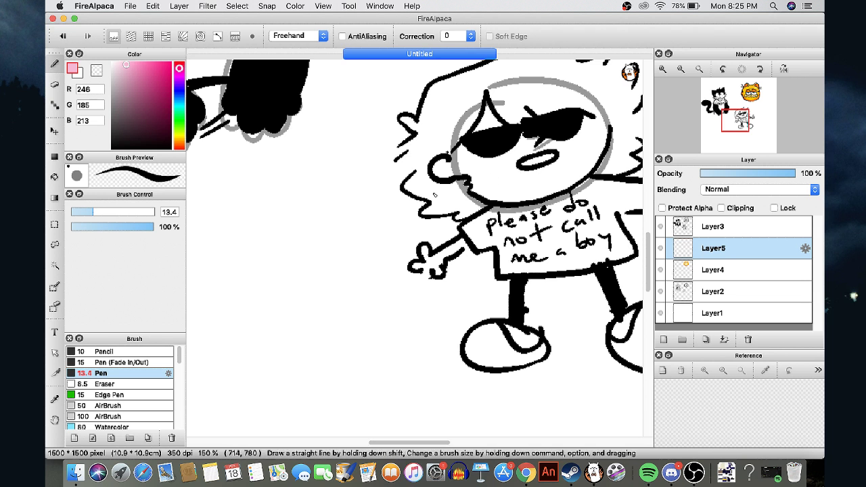
mouse_move(464, 181)
left_mouse_down()
mouse_move(431, 198)
mouse_move(460, 198)
mouse_move(477, 210)
left_mouse_up()
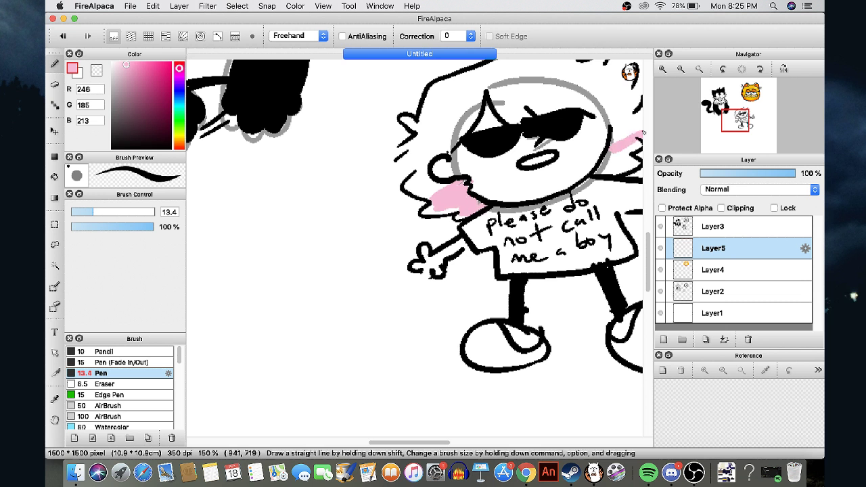
mouse_move(637, 135)
left_mouse_down()
mouse_move(605, 164)
mouse_move(626, 167)
left_mouse_up()
left_click(661, 292)
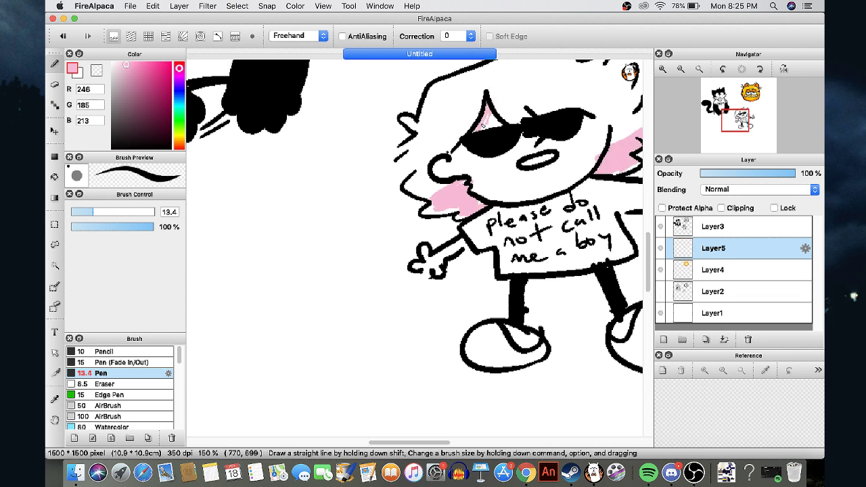
Add a new layer above Layer3 and draw small pink glare strokes on both sunglass lenses
key("super+shift+n")
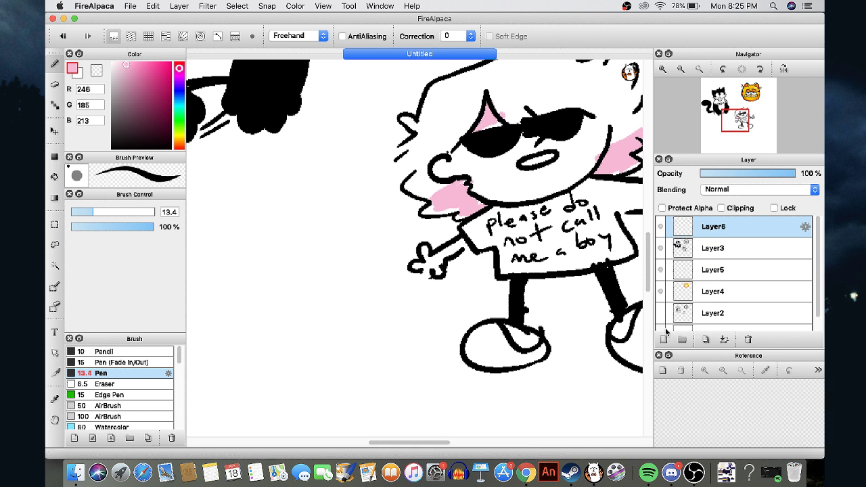
left_click_drag(493, 133, 478, 145)
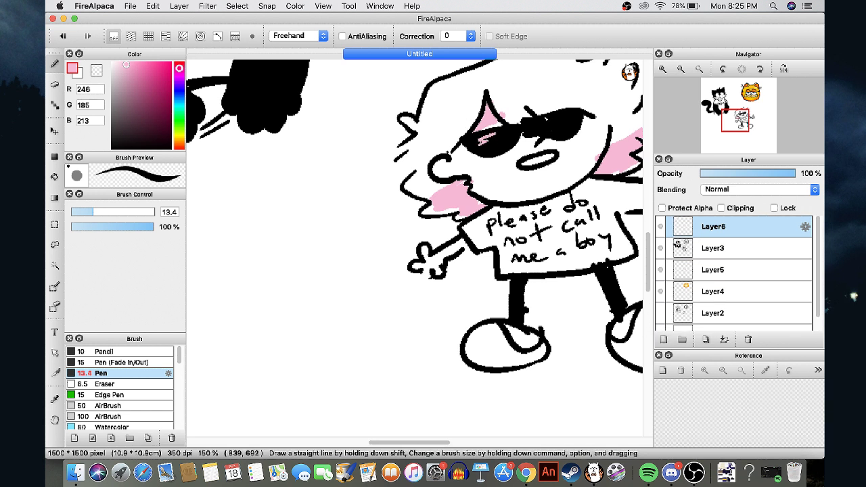
left_click_drag(544, 117, 538, 127)
Shade the T-shirt below the chin, the jawline and the outer hair edges in pink on Layer5
left_click(696, 248)
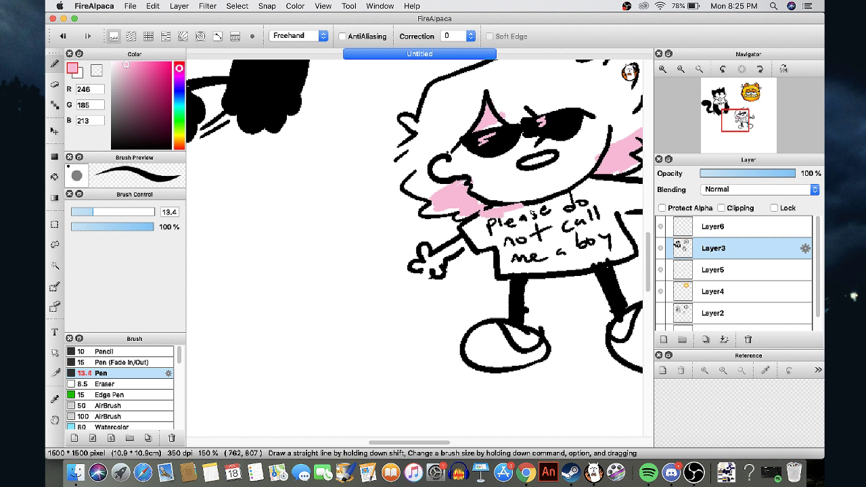
key("super+z")
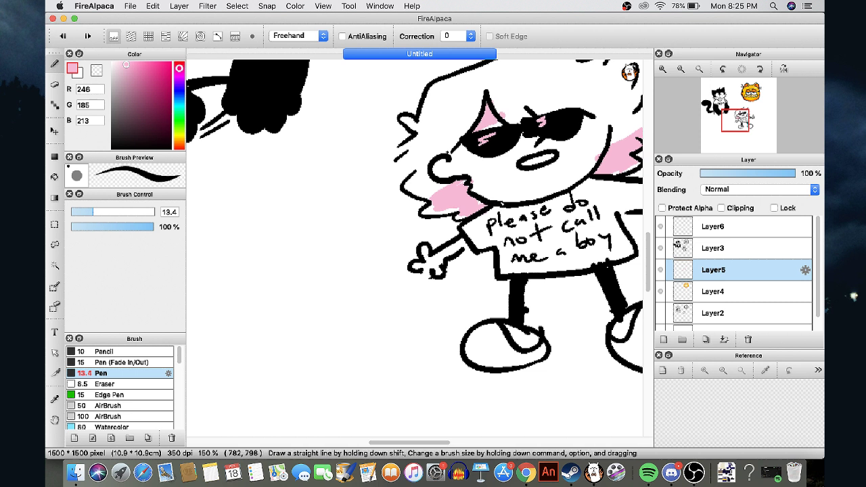
mouse_move(507, 226)
left_mouse_down()
mouse_move(531, 236)
mouse_move(582, 189)
mouse_move(538, 218)
mouse_move(553, 209)
mouse_move(514, 207)
mouse_move(521, 227)
left_mouse_up()
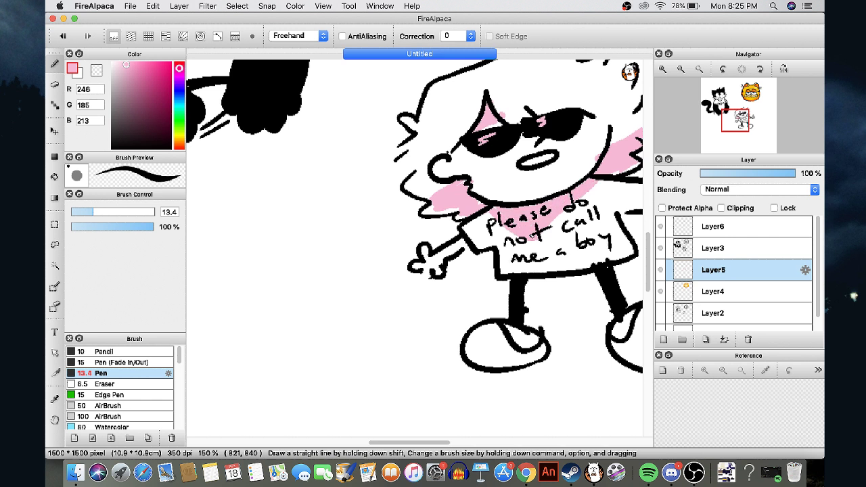
left_click_drag(612, 156, 616, 145)
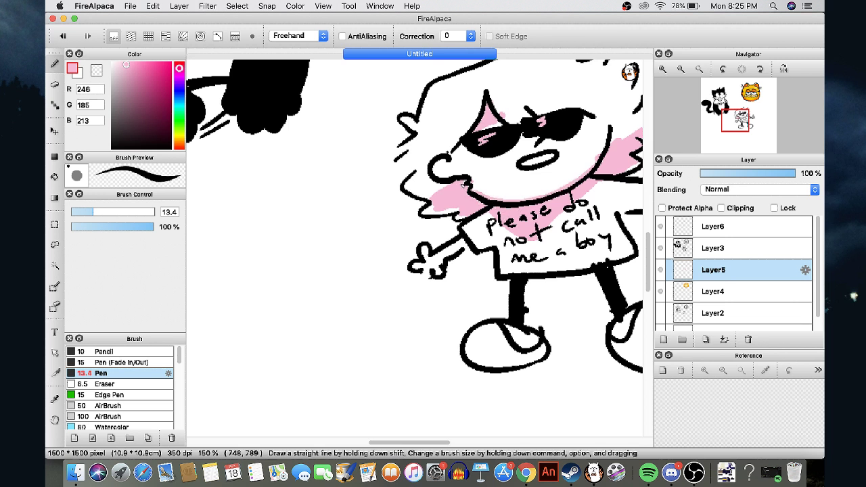
left_click_drag(430, 196, 437, 191)
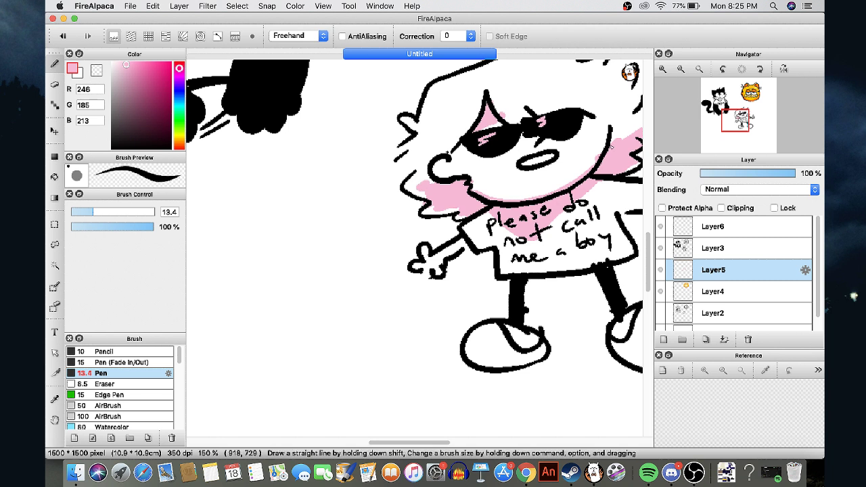
Add pink shading to the T-shirt's lower side, the arms, both shoes and the chin below the mouth
left_click(734, 123)
left_click_drag(734, 123, 737, 125)
left_click_drag(568, 233, 523, 270)
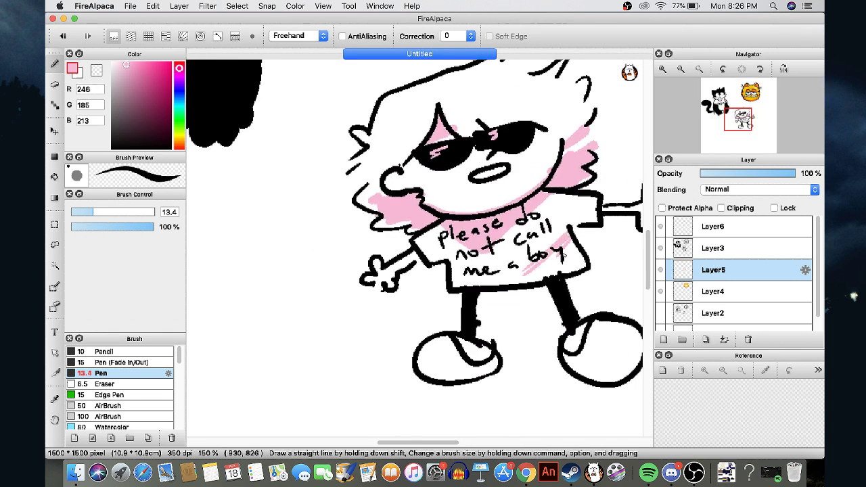
mouse_move(591, 332)
left_mouse_down()
mouse_move(606, 351)
mouse_move(637, 343)
left_mouse_up()
left_click_drag(422, 365, 473, 355)
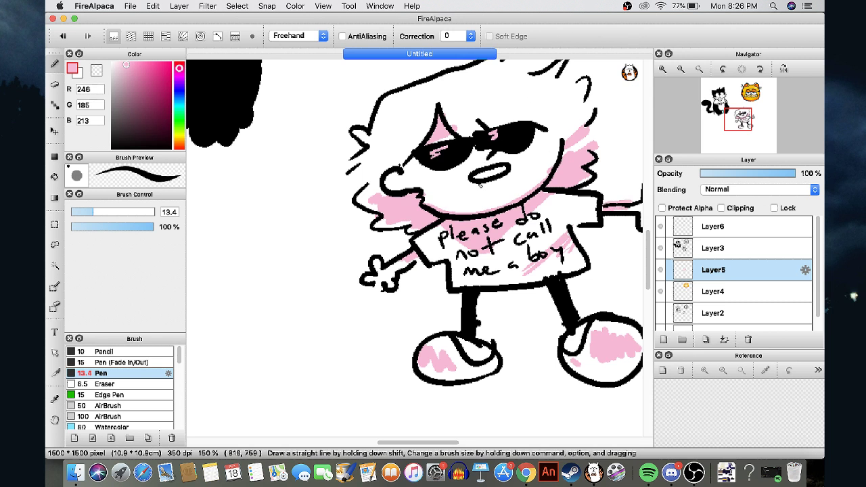
mouse_move(482, 184)
left_mouse_down()
mouse_move(487, 213)
mouse_move(495, 213)
left_mouse_up()
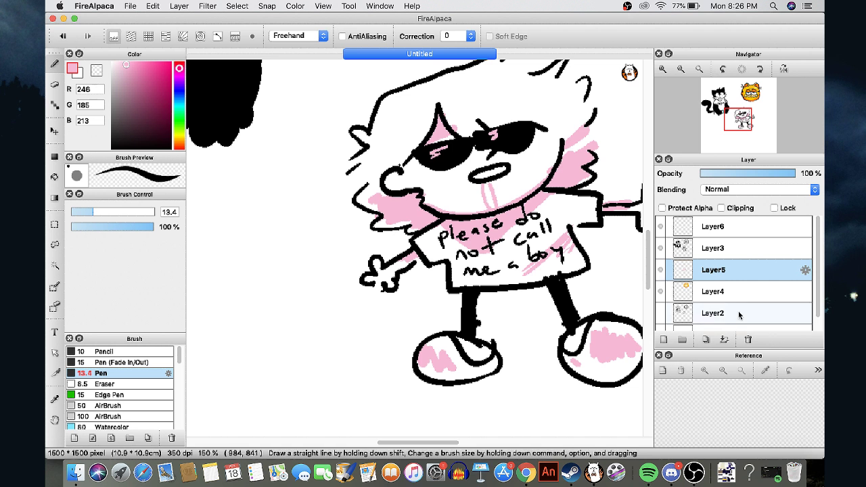
Show and select Layer2 and sketch in black a fourth character's round head with two large ovals on top, below the orange cat
scroll(429, 304, "down", 4)
scroll(507, 321, "up", 1)
scroll(683, 269, "down", 1)
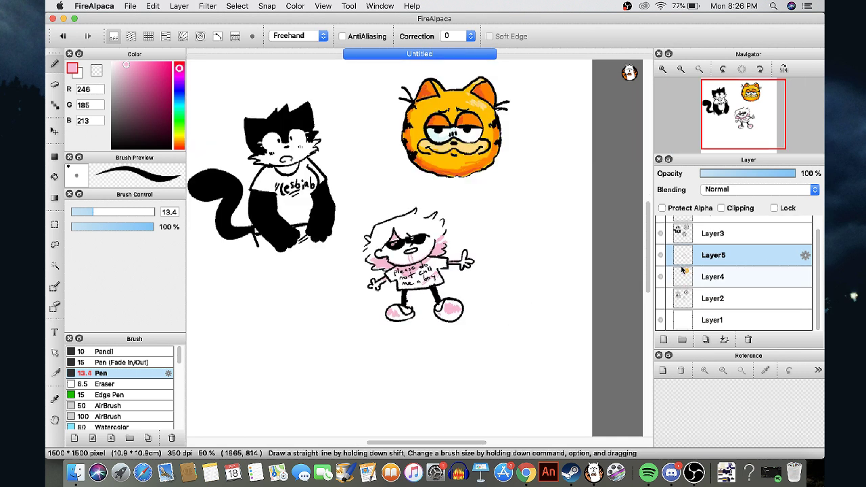
left_click(686, 296)
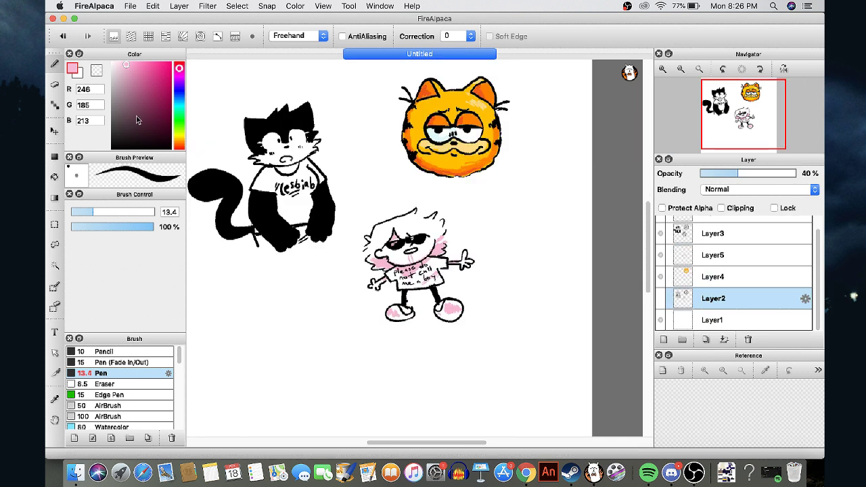
left_click_drag(149, 127, 171, 149)
scroll(507, 205, "up", 2)
scroll(606, 195, "up", 1)
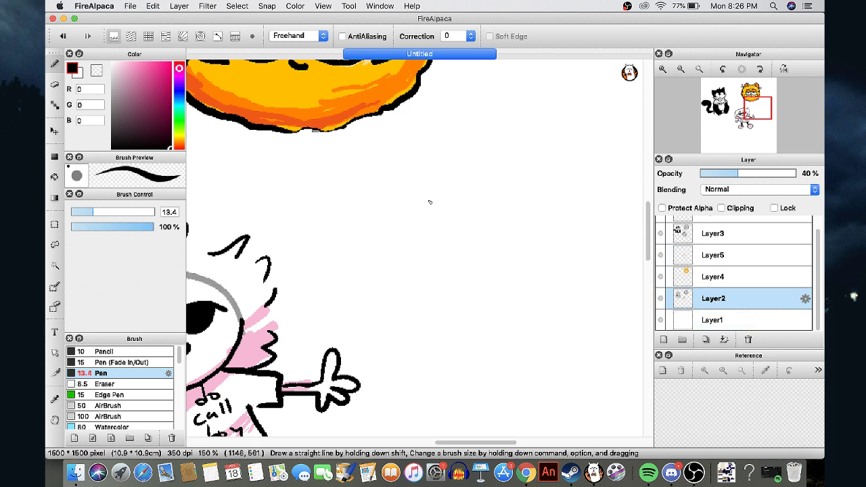
mouse_move(429, 195)
left_mouse_down()
mouse_move(476, 207)
mouse_move(501, 165)
mouse_move(491, 239)
left_mouse_up()
mouse_move(500, 177)
left_mouse_down()
mouse_move(509, 226)
mouse_move(525, 218)
left_mouse_up()
Lower Layer2's opacity to 19% and sketch two body guide lines sloping down from the new head
left_click(719, 174)
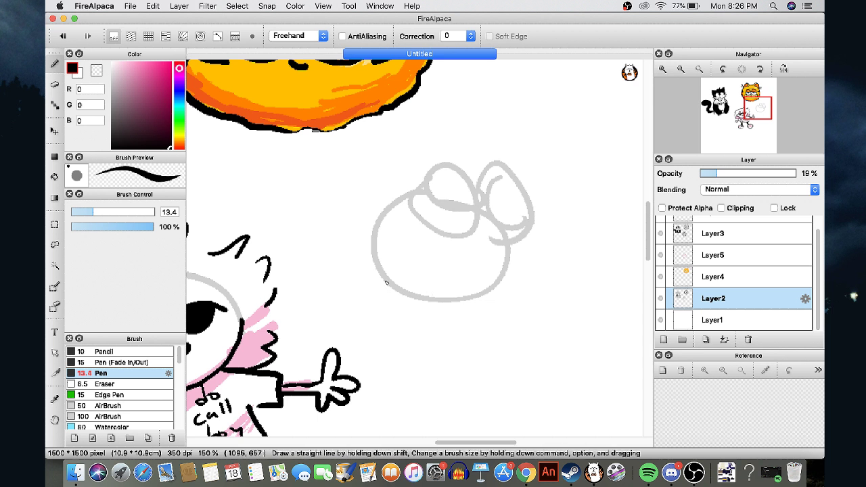
left_click_drag(386, 283, 476, 354)
left_click_drag(505, 249, 544, 350)
Ink the new character's pointed nose, square jaw, half-closed eye, straight mouth and short chin ticks in black on Layer5
left_click(713, 257)
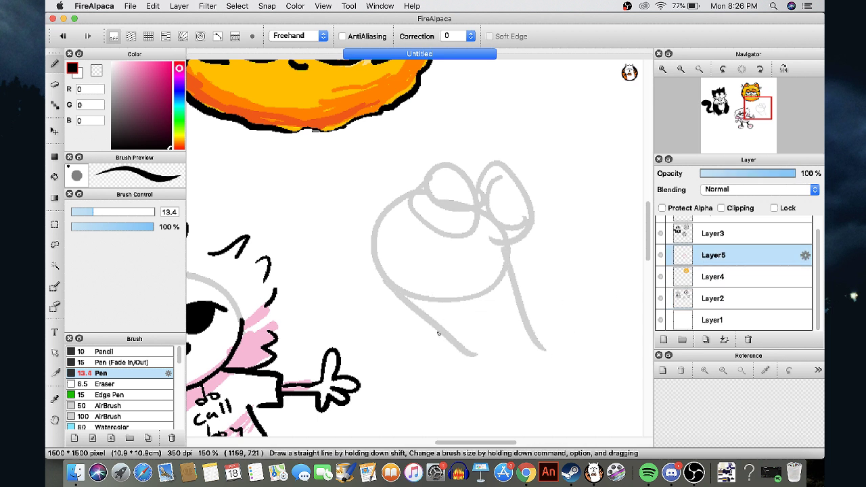
mouse_move(438, 333)
left_mouse_down()
mouse_move(518, 284)
mouse_move(508, 257)
mouse_move(496, 257)
left_mouse_up()
scroll(468, 269, "up", 1)
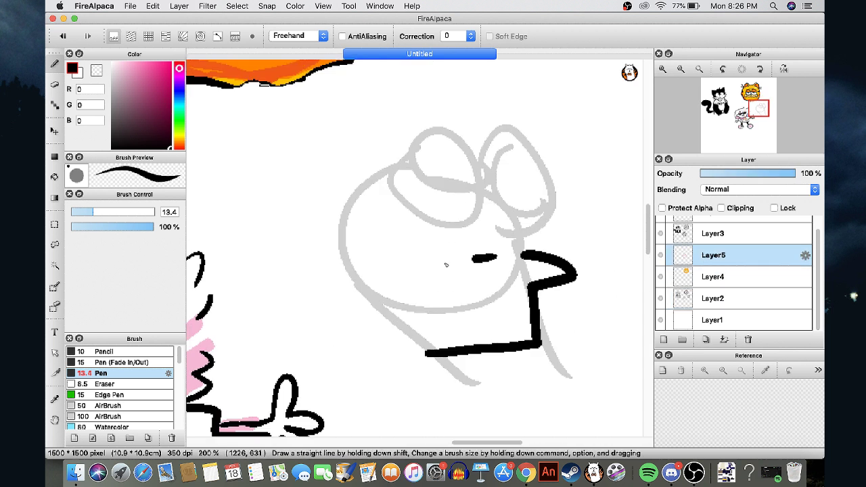
left_click_drag(433, 264, 496, 258)
left_click_drag(440, 318, 529, 304)
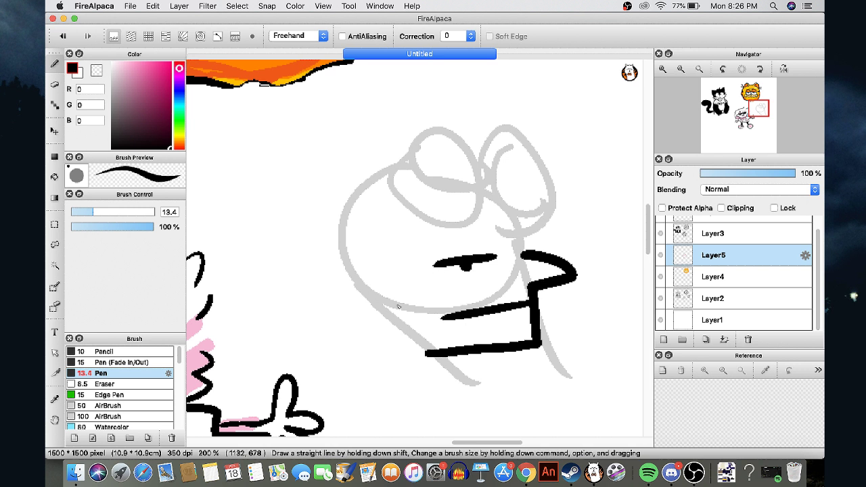
left_click_drag(495, 338, 494, 364)
mouse_move(507, 336)
left_mouse_down()
mouse_move(507, 362)
mouse_move(521, 364)
left_mouse_up()
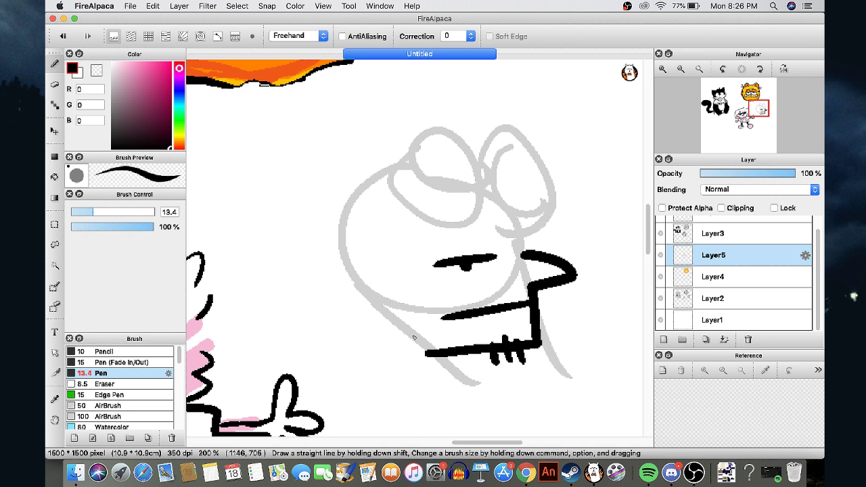
Ink the slanted back of the jaw, a large pointed ear and jagged spiky hair up the back of the head
left_click_drag(415, 340, 368, 297)
mouse_move(365, 274)
left_mouse_down()
mouse_move(313, 250)
mouse_move(368, 302)
left_mouse_up()
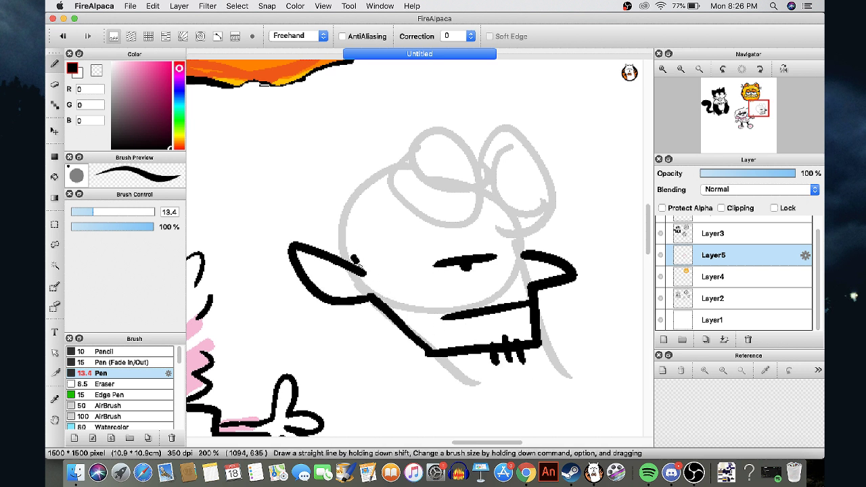
mouse_move(353, 265)
left_mouse_down()
mouse_move(356, 201)
mouse_move(380, 176)
mouse_move(407, 165)
left_mouse_up()
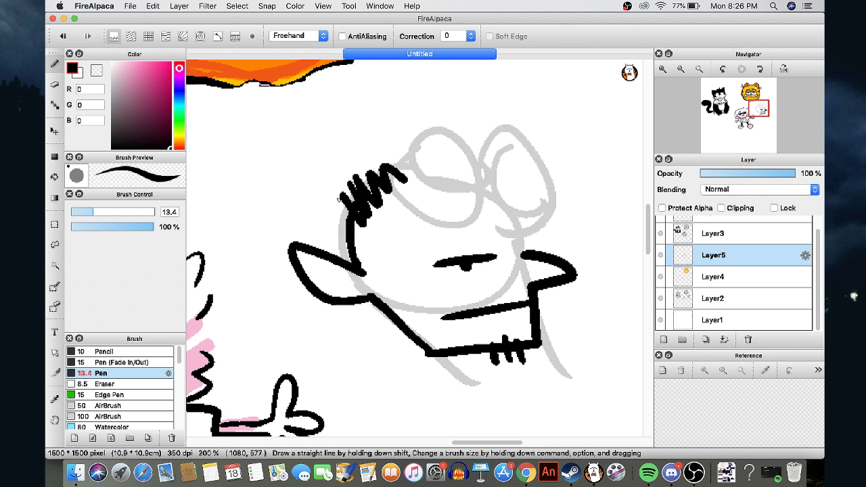
left_click_drag(344, 198, 331, 245)
Draw two angular, boxy shapes with inner bars over the sketched ovals on top of the head
mouse_move(401, 181)
left_mouse_down()
mouse_move(447, 137)
mouse_move(488, 202)
mouse_move(438, 228)
left_mouse_up()
left_click_drag(433, 152, 468, 217)
left_click_drag(487, 203, 462, 225)
left_click_drag(486, 178, 566, 206)
left_click_drag(512, 166, 534, 216)
left_click_drag(561, 208, 510, 242)
Draw two short arms with fingered hands and a small body with stubby legs below the jaw
scroll(420, 334, "down", 1)
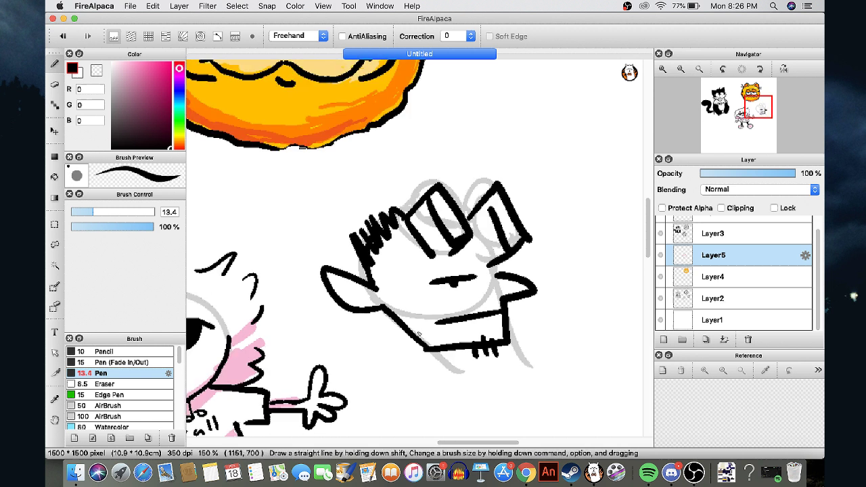
scroll(407, 328, "up", 1)
mouse_move(403, 325)
left_mouse_down()
mouse_move(360, 342)
mouse_move(357, 373)
mouse_move(576, 365)
mouse_move(565, 330)
left_mouse_up()
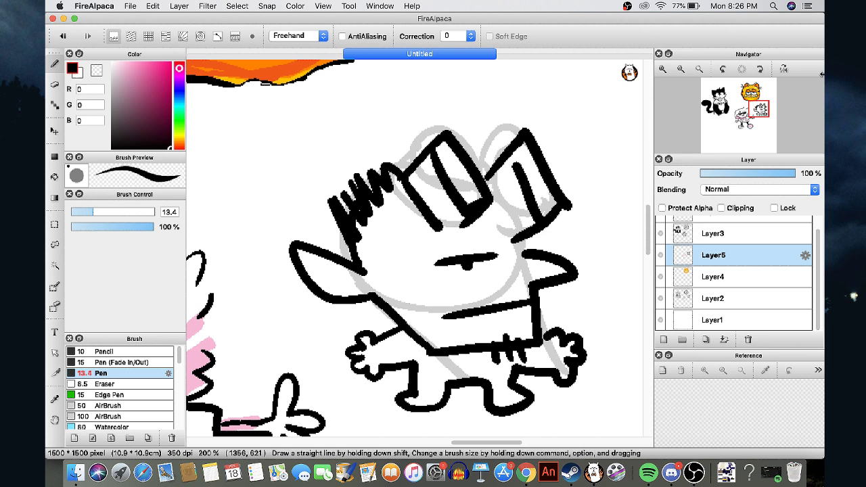
Draw an oversized pistol in the hand nearest the nose, with a rounded panel on its barrel and a small looped hammer
left_click_drag(755, 126, 760, 122)
scroll(408, 288, "right", 1)
scroll(408, 287, "down", 1)
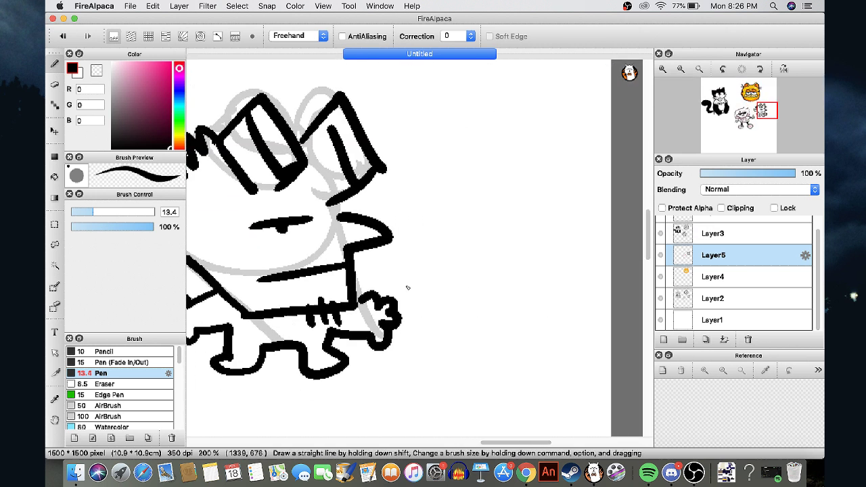
mouse_move(389, 289)
left_mouse_down()
mouse_move(443, 182)
mouse_move(596, 189)
mouse_move(573, 254)
mouse_move(456, 257)
mouse_move(454, 343)
mouse_move(389, 349)
left_mouse_up()
mouse_move(452, 187)
left_mouse_down()
mouse_move(456, 215)
mouse_move(568, 220)
mouse_move(566, 190)
left_mouse_up()
left_click_drag(377, 200, 391, 226)
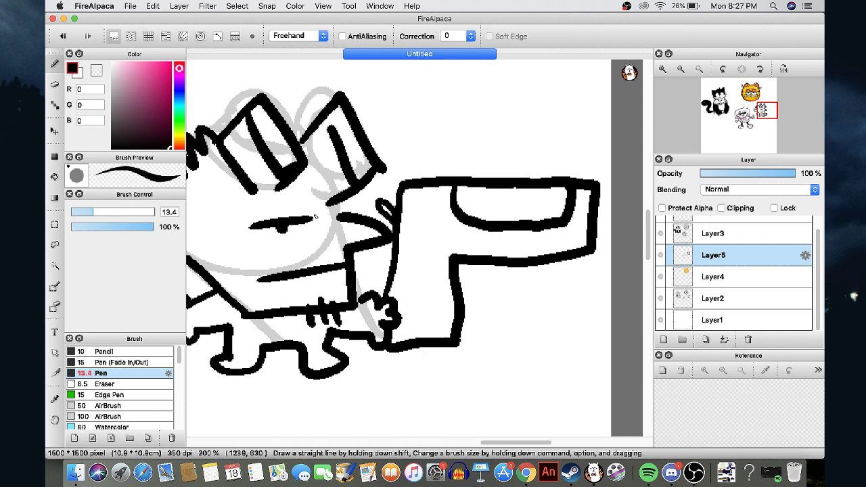
Draw a curved lower lid under the half-closed eye and a row of small vertical dashes between eye and nose
scroll(278, 233, "up", 2)
left_click_drag(224, 213, 332, 266)
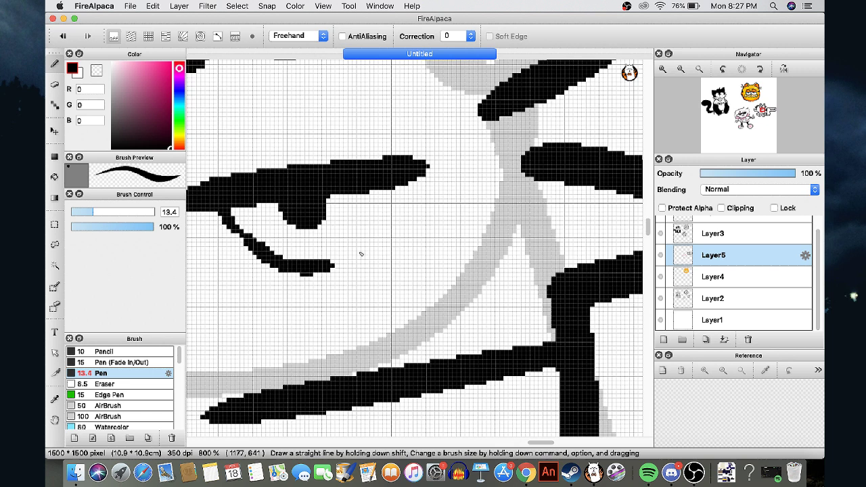
scroll(361, 254, "down", 5)
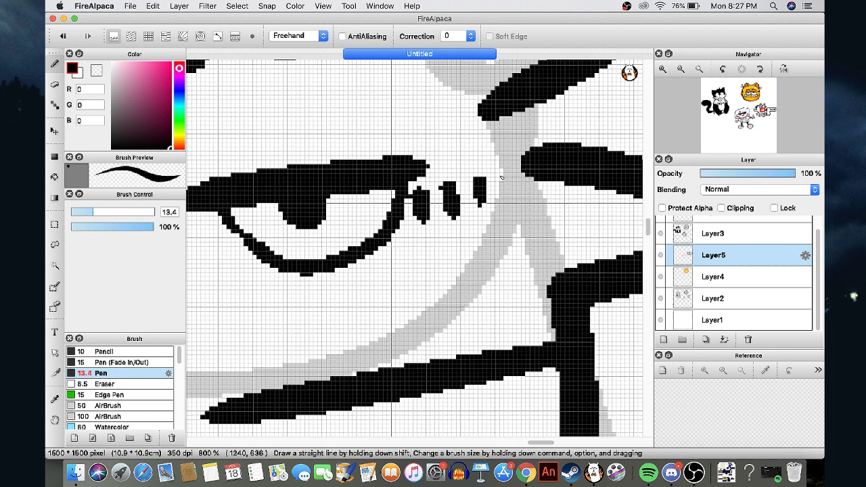
Hand-letter "DIE" in black just above the pistol's rear end
scroll(318, 273, "up", 1)
scroll(318, 273, "up", 1)
mouse_move(327, 263)
left_mouse_down()
mouse_move(339, 301)
mouse_move(330, 260)
left_mouse_up()
left_click_drag(374, 262, 374, 296)
left_click_drag(422, 261, 434, 299)
left_click_drag(405, 278, 432, 279)
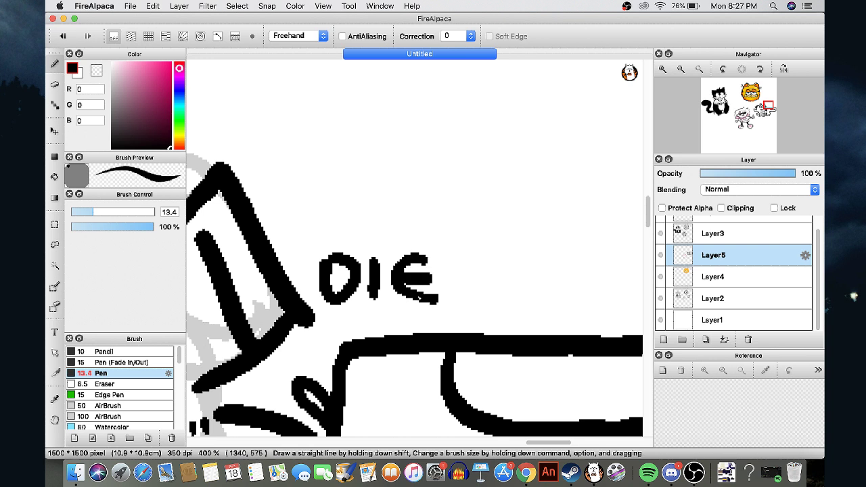
Draw a tall curled strand rising from the head and thicken the spiky hair with extra black strokes
scroll(370, 248, "down", 5)
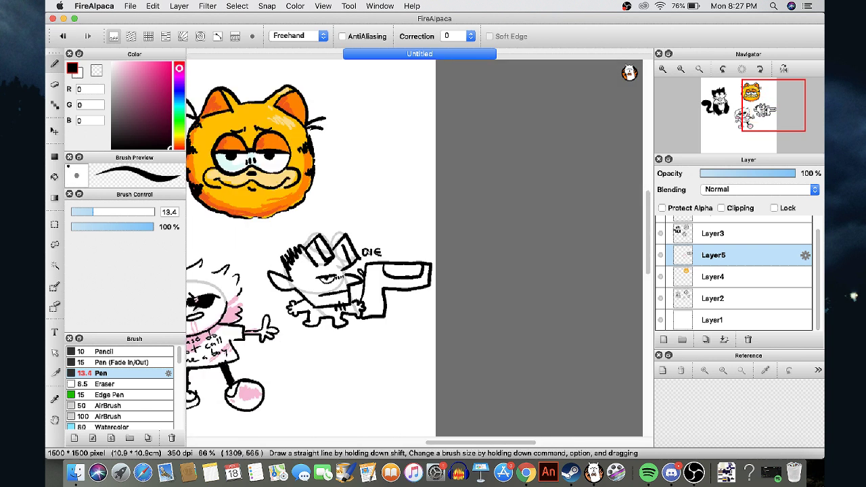
scroll(285, 279, "up", 3)
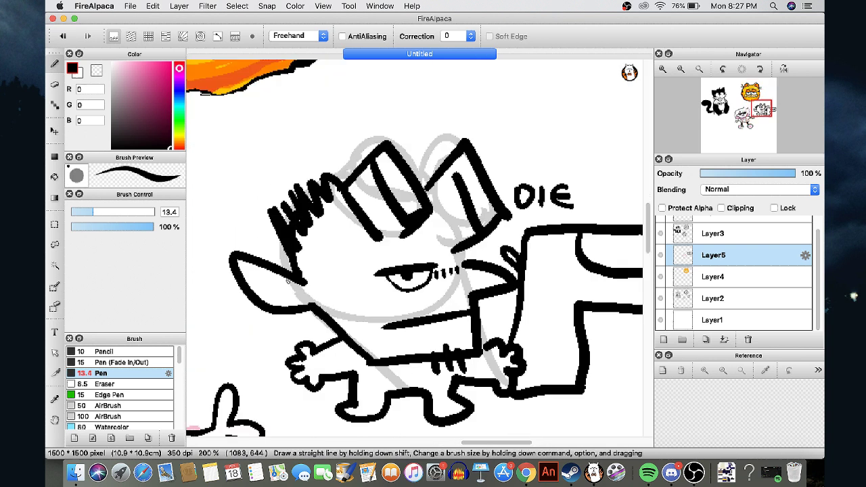
mouse_move(345, 184)
left_mouse_down()
mouse_move(354, 96)
mouse_move(363, 126)
left_mouse_up()
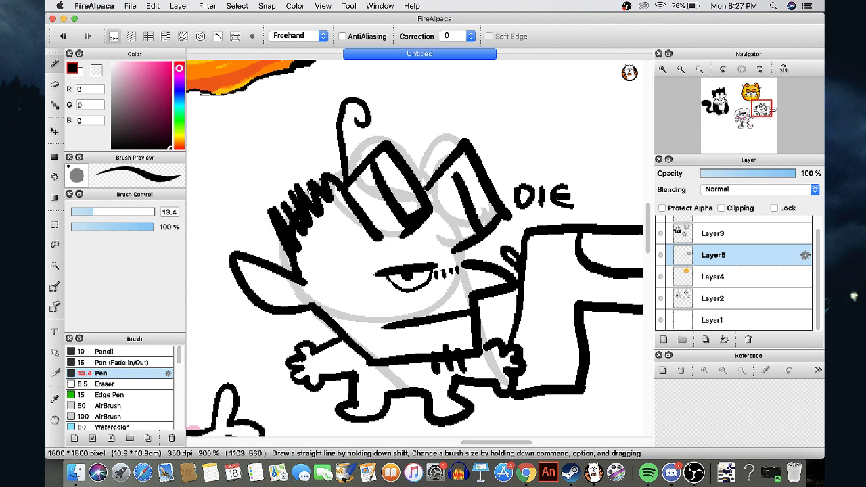
scroll(309, 191, "down", 2)
left_click_drag(295, 212, 282, 226)
left_click_drag(323, 191, 318, 197)
left_click_drag(316, 206, 309, 216)
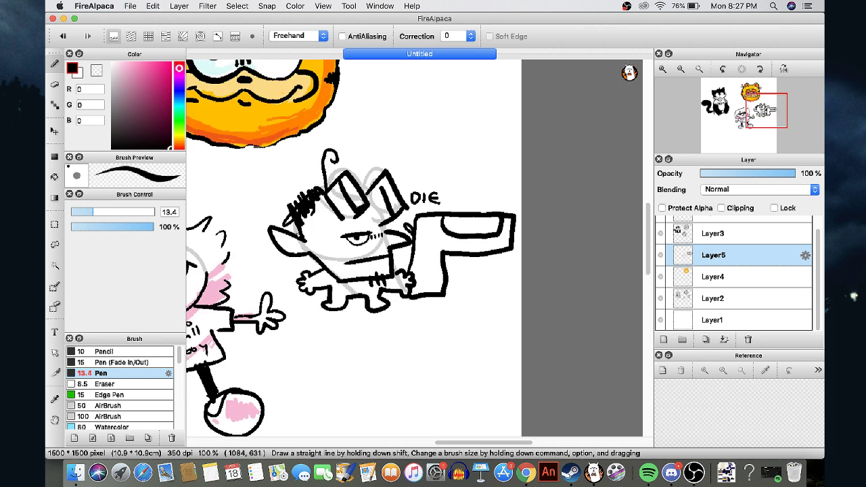
scroll(396, 261, "down", 3)
scroll(397, 261, "up", 2)
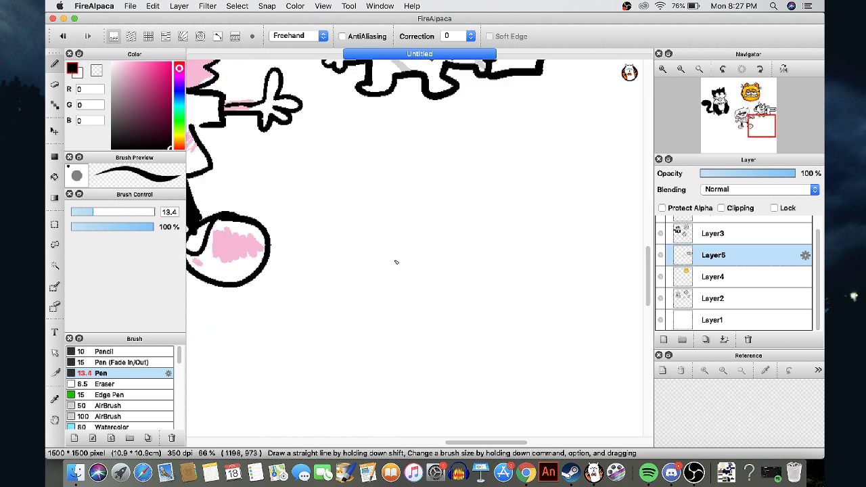
Draw a row of six black-outlined teardrop spikes in the empty area beside the sunglasses character's shoe
mouse_move(388, 222)
left_mouse_down()
mouse_move(360, 274)
mouse_move(396, 279)
left_mouse_up()
mouse_move(422, 234)
left_mouse_down()
mouse_move(432, 290)
mouse_move(424, 233)
left_mouse_up()
mouse_move(451, 270)
left_mouse_down()
mouse_move(469, 228)
mouse_move(480, 264)
mouse_move(465, 290)
mouse_move(514, 221)
mouse_move(531, 270)
mouse_move(559, 230)
mouse_move(572, 270)
mouse_move(544, 256)
mouse_move(609, 217)
mouse_move(629, 271)
mouse_move(587, 265)
left_mouse_up()
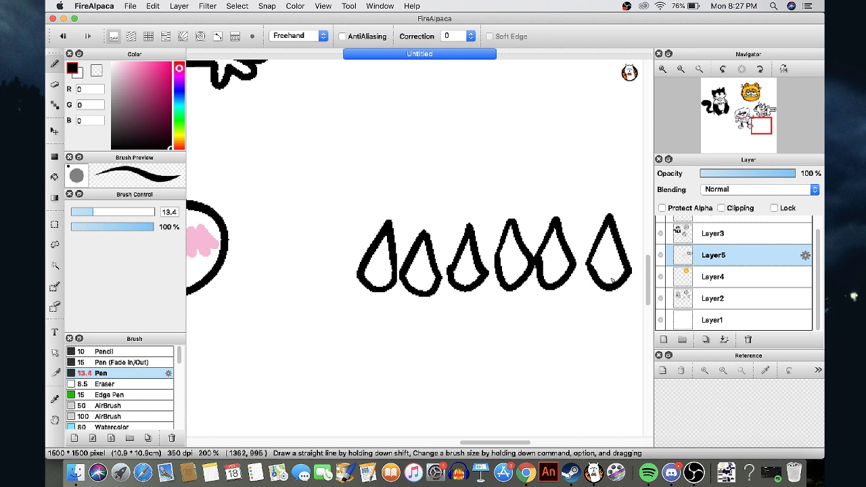
Merge Layer3 and Layer5 down into Layer4
scroll(702, 283, "up", 2)
left_click(702, 230)
left_click(724, 339)
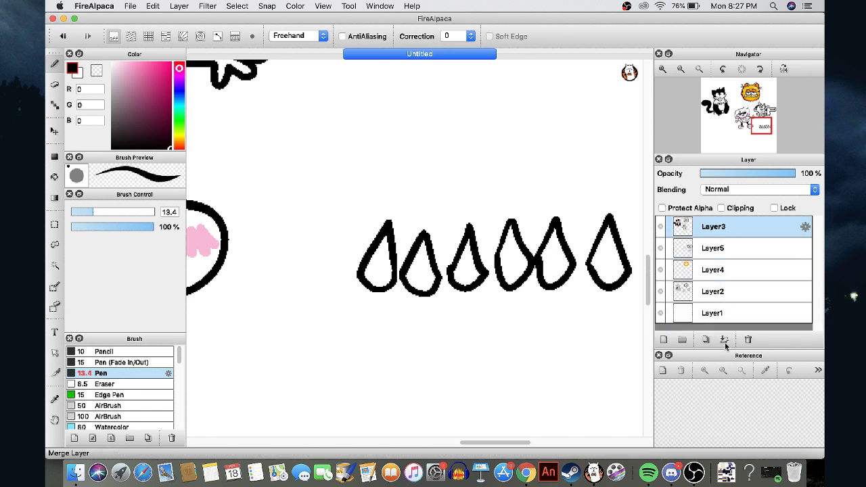
left_click(723, 339)
left_click(724, 340)
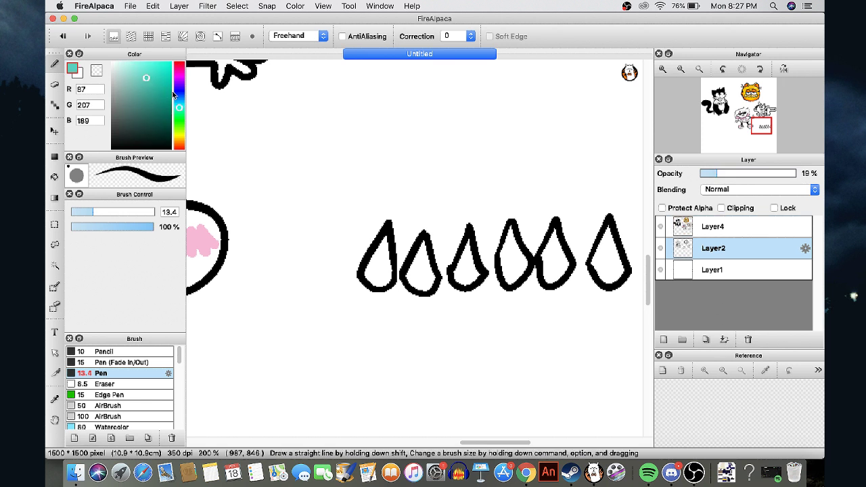
Add a layer above Layer2 and shade the inside of all six teardrops with pale aqua (R 167, G 246, B 234)
left_click(131, 64)
key("super+shift+n")
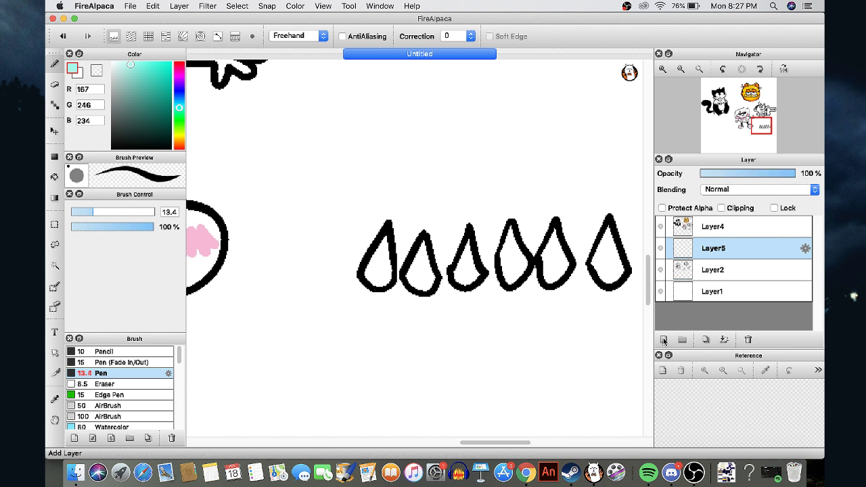
scroll(572, 252, "down", 2)
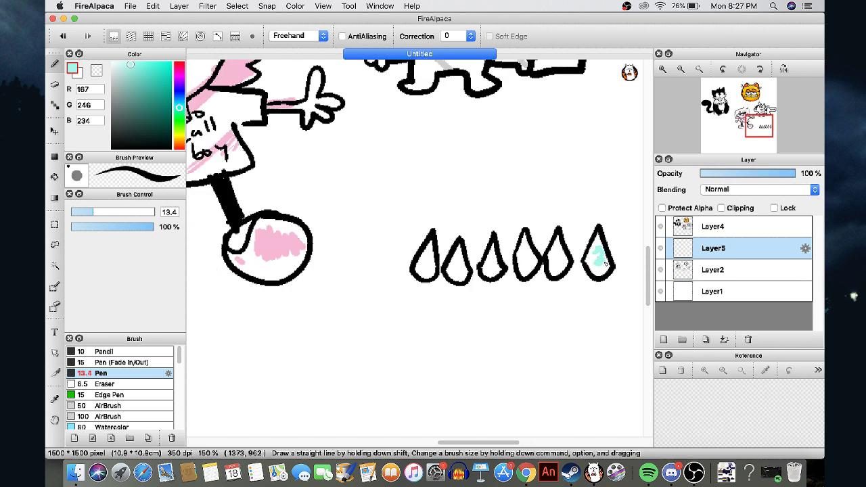
left_click_drag(605, 262, 599, 273)
left_click_drag(561, 248, 557, 270)
scroll(531, 253, "up", 2)
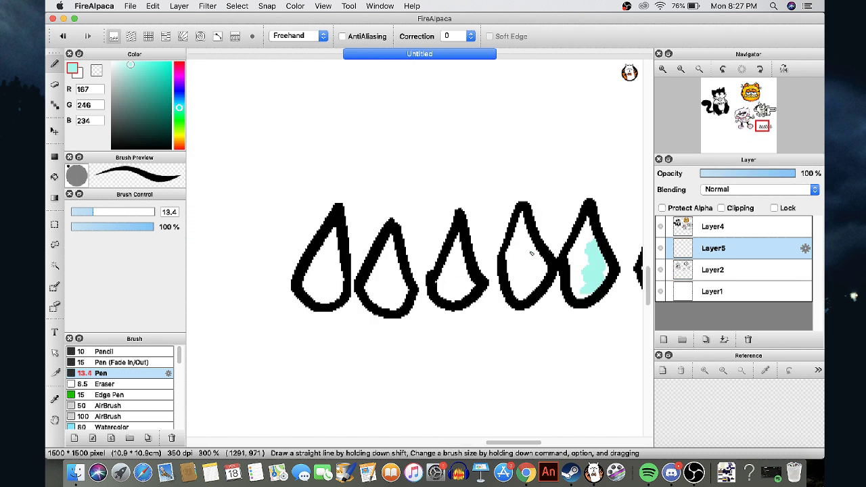
mouse_move(528, 238)
left_mouse_down()
mouse_move(536, 272)
mouse_move(521, 284)
left_mouse_up()
left_click_drag(462, 261, 454, 297)
left_click_drag(391, 258, 378, 300)
mouse_move(335, 260)
left_mouse_down()
mouse_move(339, 246)
mouse_move(323, 293)
left_mouse_up()
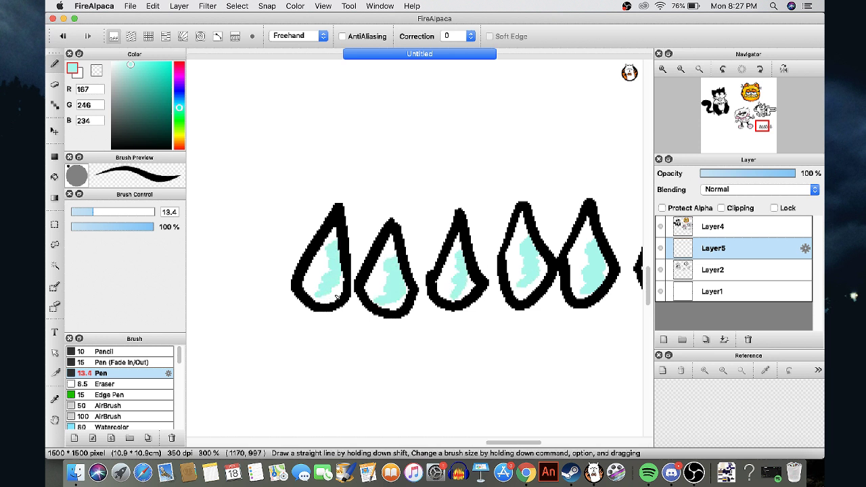
Hand-letter "spike floor" in black just above the row of teardrops
left_click(170, 147)
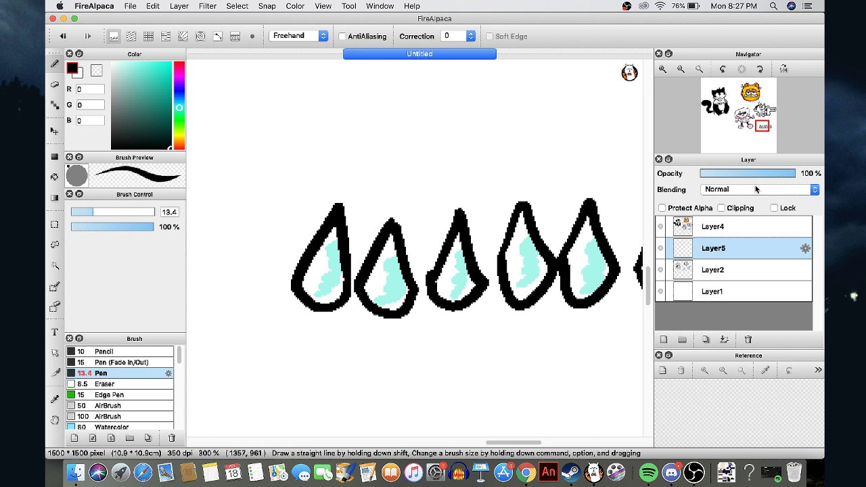
scroll(539, 238, "down", 2)
mouse_move(468, 170)
left_mouse_down()
mouse_move(453, 196)
mouse_move(478, 215)
left_mouse_up()
left_click_drag(495, 178, 497, 196)
left_click_drag(504, 157, 507, 197)
left_click_drag(521, 173, 522, 196)
left_click_drag(527, 188, 541, 198)
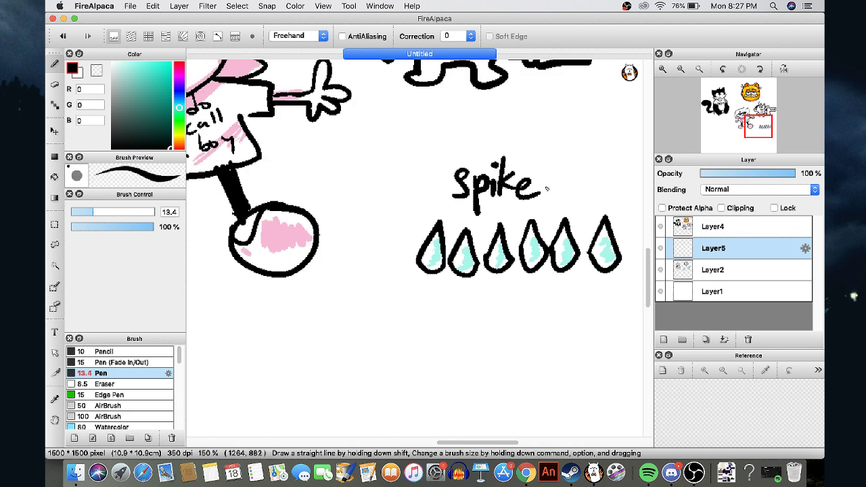
mouse_move(562, 150)
left_mouse_down()
mouse_move(553, 196)
mouse_move(564, 177)
left_mouse_up()
mouse_move(561, 152)
left_mouse_down()
mouse_move(563, 196)
mouse_move(579, 196)
left_mouse_up()
mouse_move(581, 181)
left_mouse_down()
mouse_move(590, 197)
mouse_move(617, 181)
left_mouse_up()
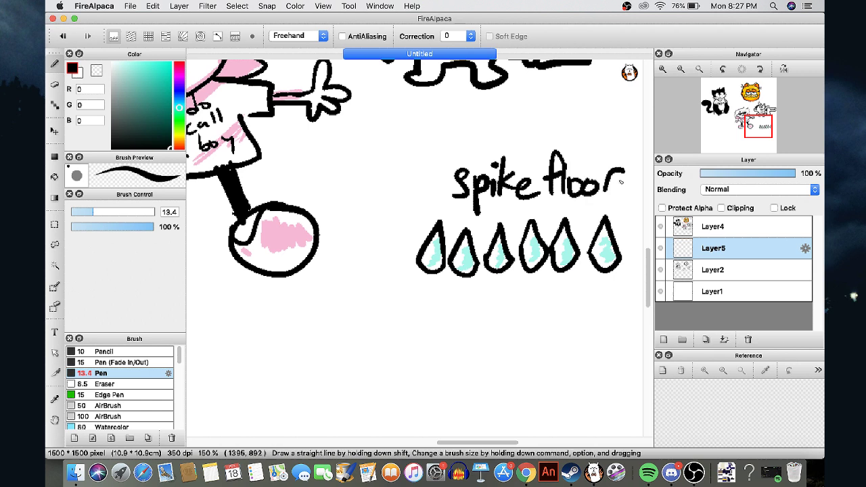
left_click(648, 472)
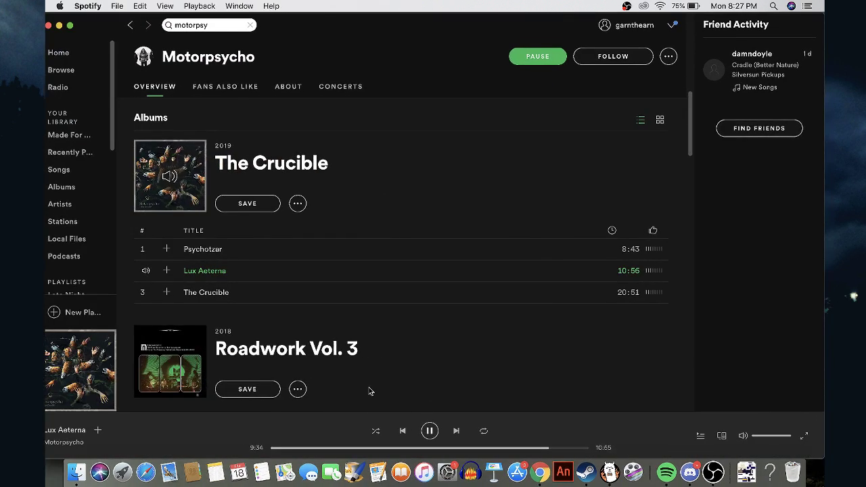
left_click(59, 25)
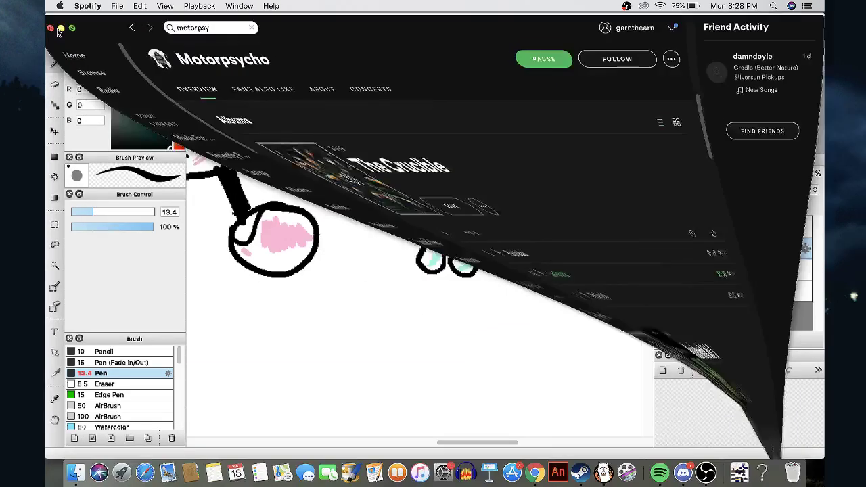
key("super+z")
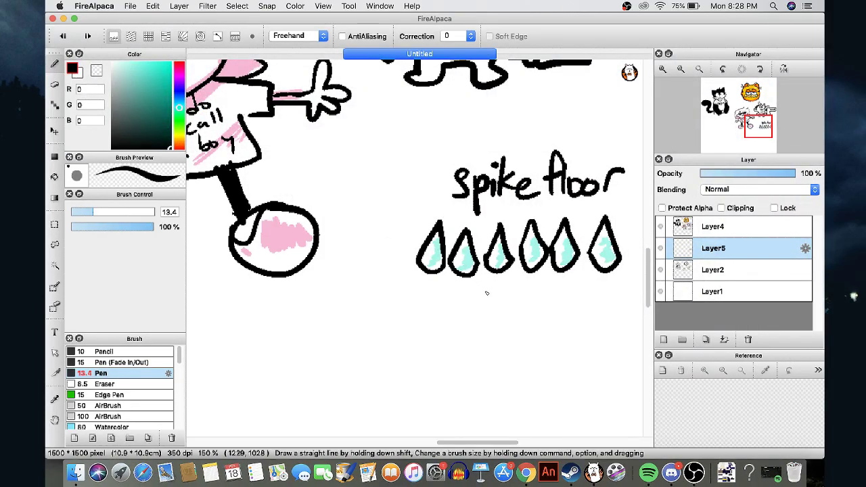
On the 19% opacity Layer2, sketch a rounded head with a long pointed snout in the empty area below the black cat
scroll(484, 291, "down", 3)
scroll(409, 221, "down", 2)
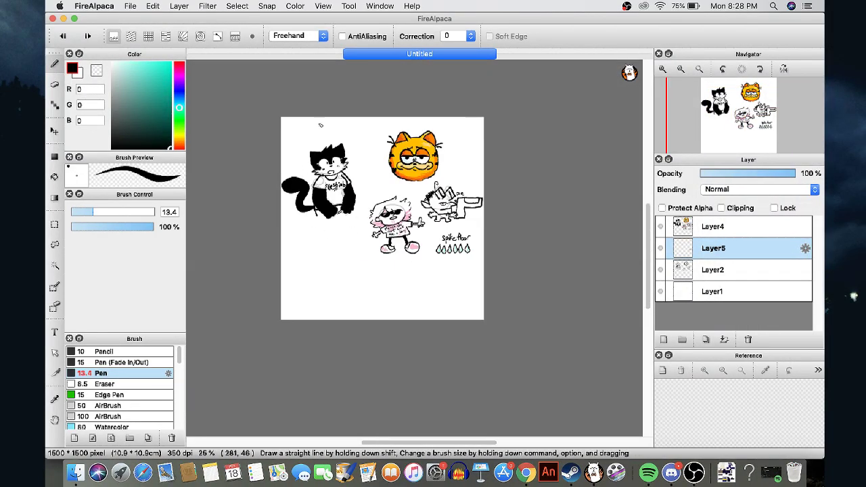
scroll(340, 245, "up", 3)
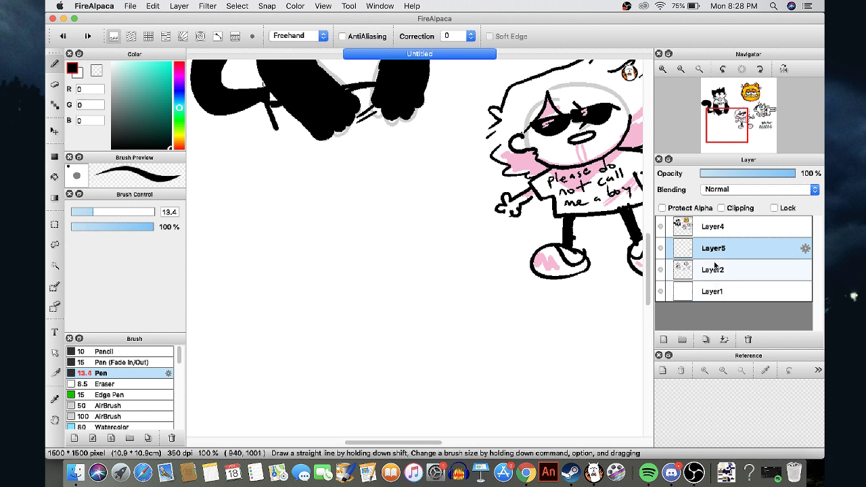
left_click(711, 271)
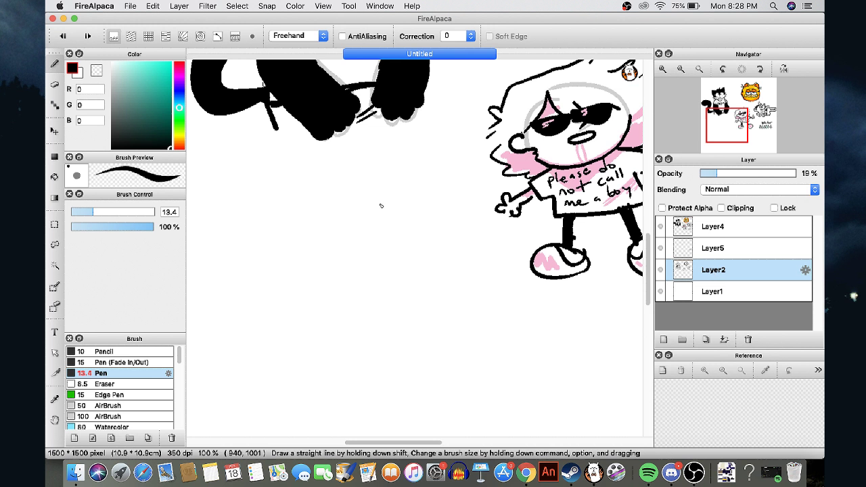
scroll(381, 205, "up", 2)
mouse_move(392, 194)
left_mouse_down()
mouse_move(325, 226)
mouse_move(265, 293)
mouse_move(370, 299)
left_mouse_up()
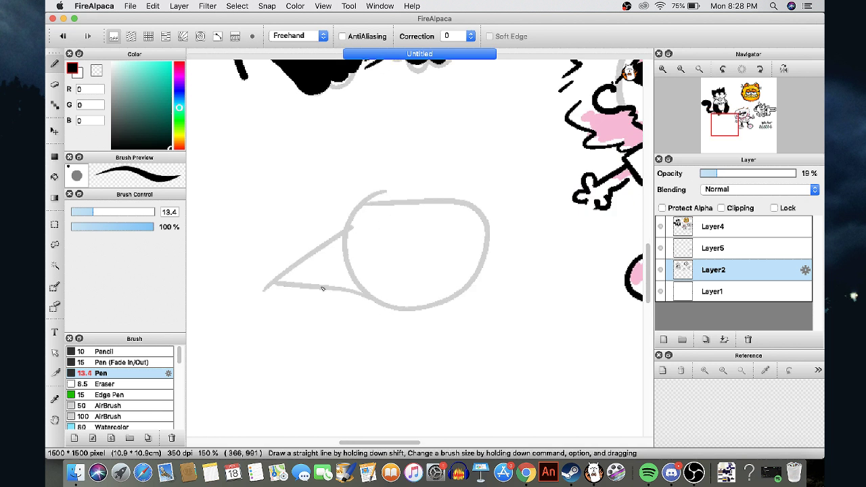
On Layer5, ink the pointed snout with a jagged, dripping lower edge and add a dot eye with a slanted brow
left_click(728, 248)
mouse_move(347, 237)
left_mouse_down()
mouse_move(259, 293)
mouse_move(311, 304)
mouse_move(320, 326)
mouse_move(330, 295)
mouse_move(361, 293)
mouse_move(403, 306)
left_mouse_up()
scroll(382, 258, "up", 3)
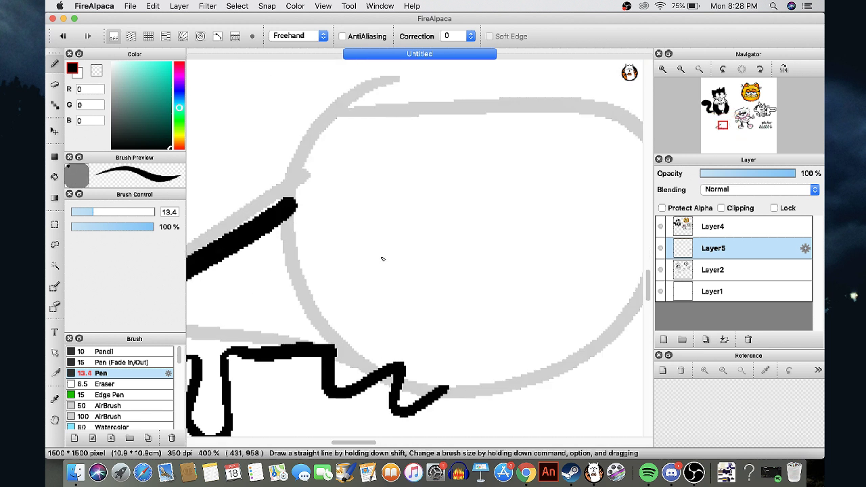
left_click(387, 257)
left_click_drag(357, 247, 405, 212)
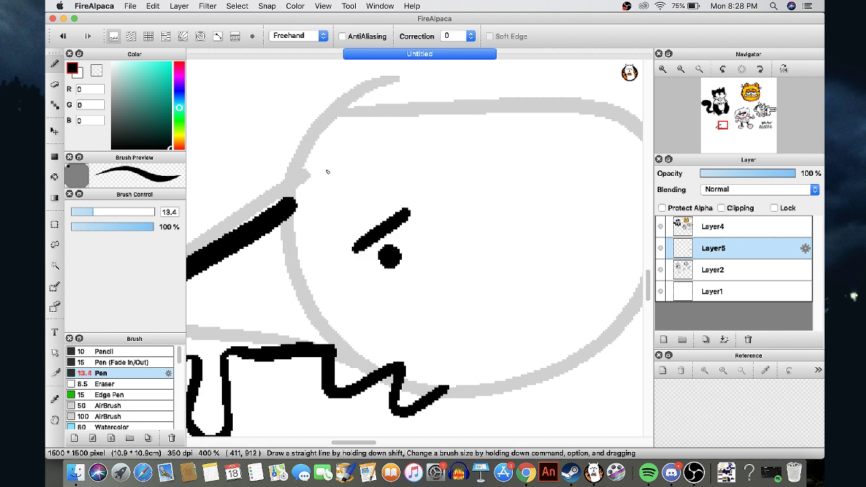
Ink the creature's peaked head, sloping back with pointed tail, reaching arm with fingers, and leg with a rounded foot
scroll(327, 210, "down", 2)
mouse_move(309, 208)
left_mouse_down()
mouse_move(320, 190)
mouse_move(347, 169)
mouse_move(483, 94)
mouse_move(516, 233)
left_mouse_up()
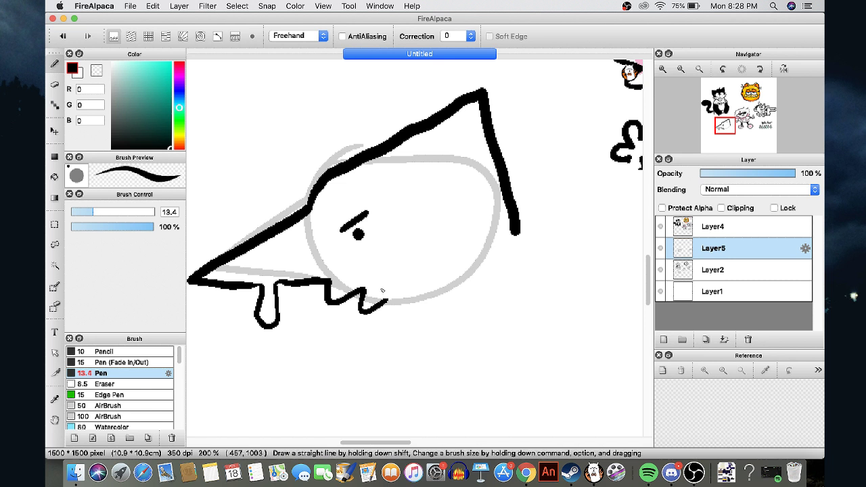
mouse_move(385, 300)
left_mouse_down()
mouse_move(451, 286)
mouse_move(471, 296)
mouse_move(457, 314)
mouse_move(385, 344)
mouse_move(412, 341)
mouse_move(407, 346)
mouse_move(433, 359)
mouse_move(480, 321)
mouse_move(502, 397)
mouse_move(495, 409)
mouse_move(439, 405)
mouse_move(483, 441)
mouse_move(523, 431)
mouse_move(518, 411)
mouse_move(540, 347)
mouse_move(601, 378)
mouse_move(646, 375)
mouse_move(605, 357)
mouse_move(517, 227)
left_mouse_up()
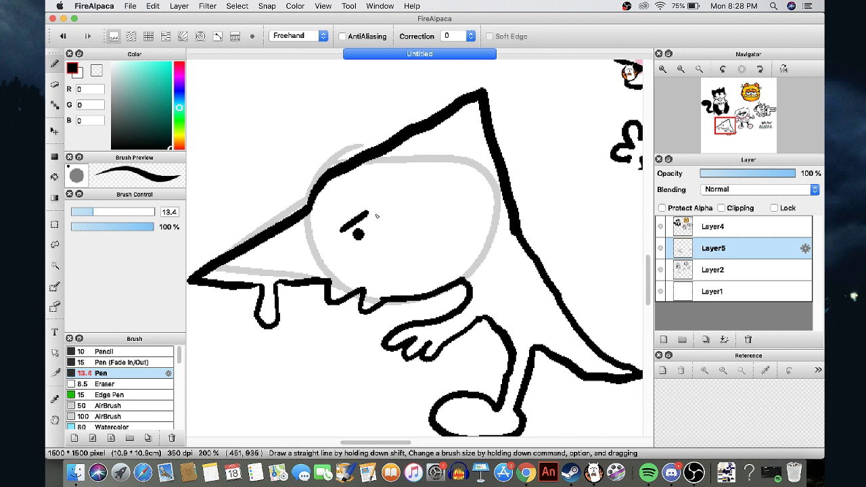
Draw slime drips on the creature's side, tail, head, arm, hand and jagged mouth
scroll(404, 201, "up", 1)
scroll(371, 236, "down", 2)
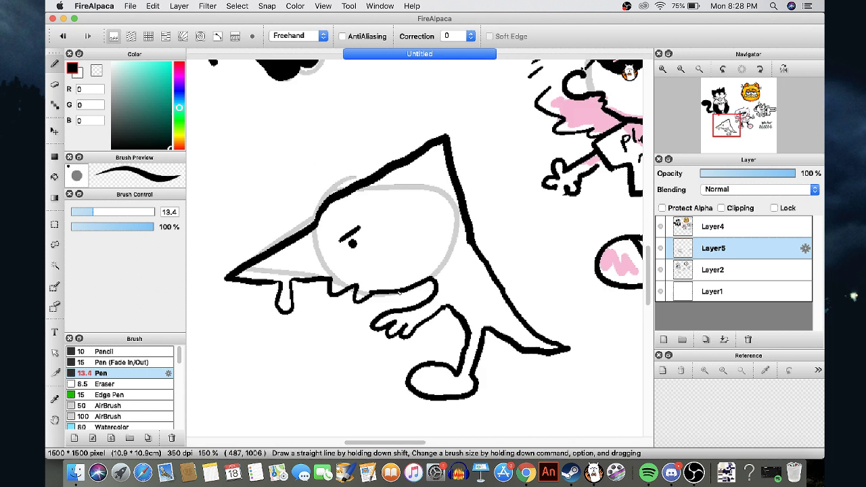
scroll(417, 312, "up", 1)
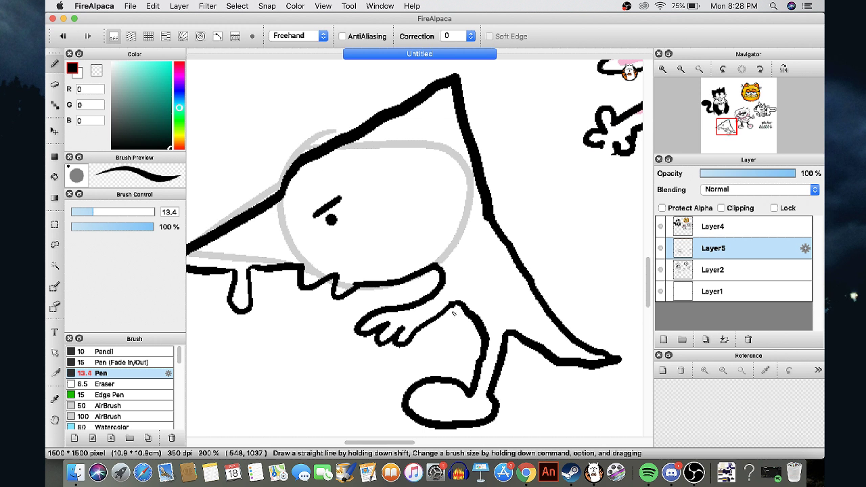
left_click_drag(478, 246, 490, 260)
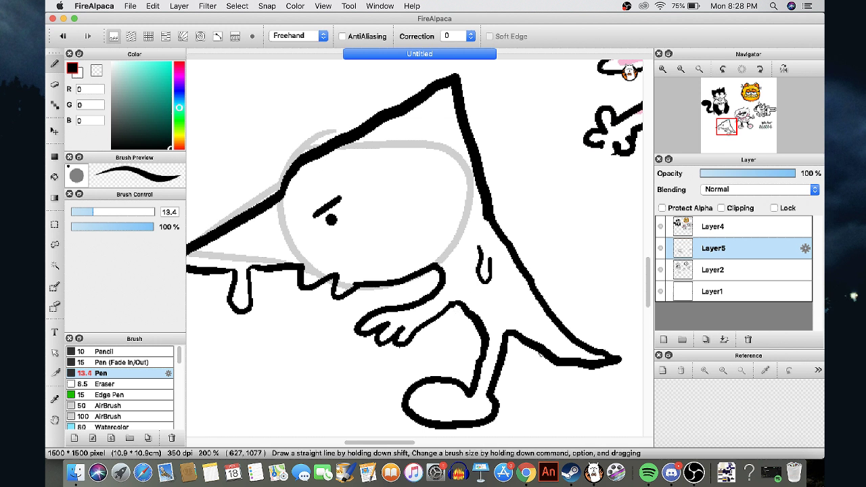
mouse_move(545, 360)
left_mouse_down()
mouse_move(552, 390)
mouse_move(556, 361)
left_mouse_up()
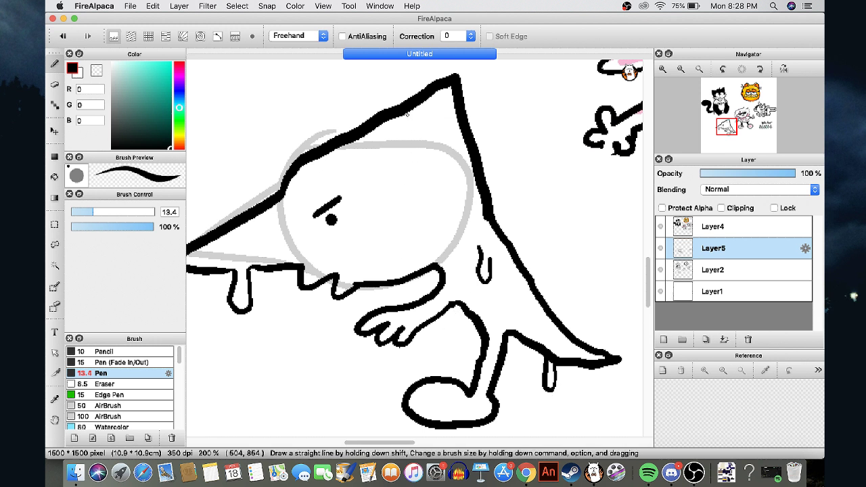
mouse_move(406, 115)
left_mouse_down()
mouse_move(412, 153)
mouse_move(414, 125)
left_mouse_up()
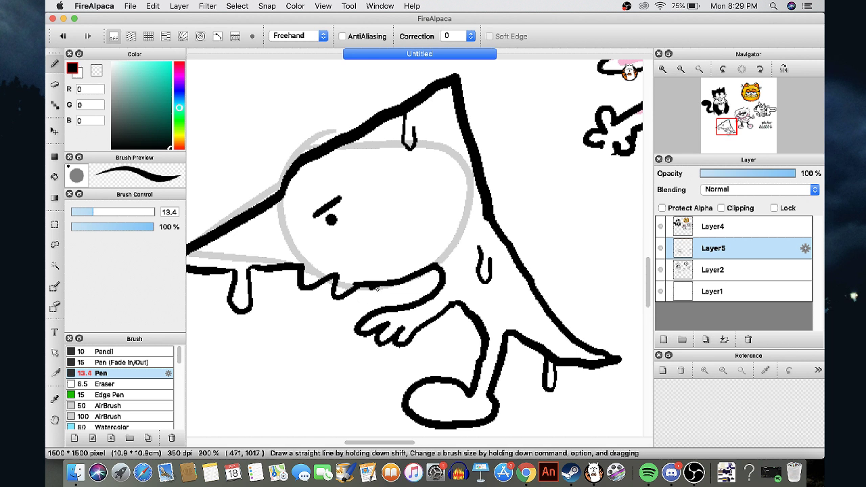
left_click_drag(428, 280, 391, 296)
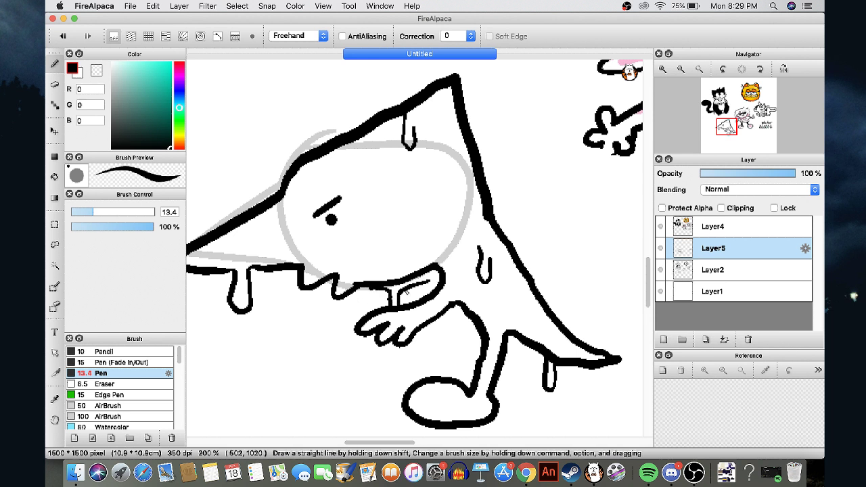
mouse_move(391, 345)
left_mouse_down()
mouse_move(389, 377)
mouse_move(395, 346)
left_mouse_up()
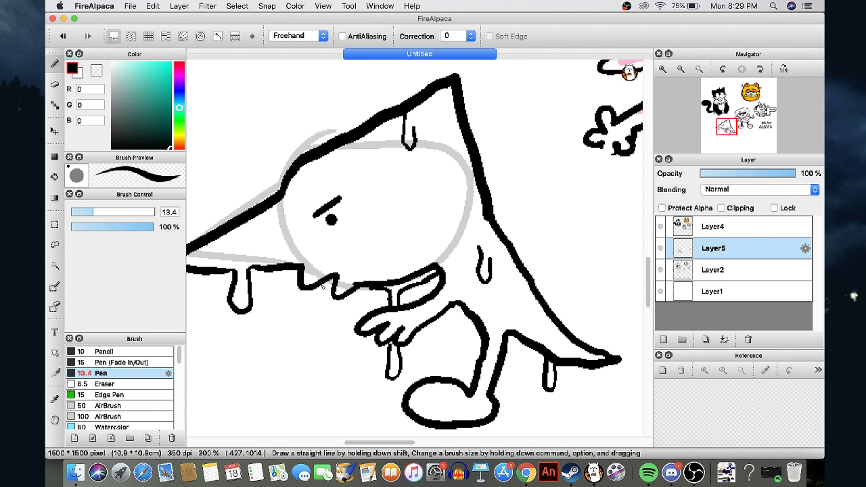
mouse_move(326, 288)
left_mouse_down()
mouse_move(322, 361)
mouse_move(335, 360)
mouse_move(335, 301)
left_mouse_up()
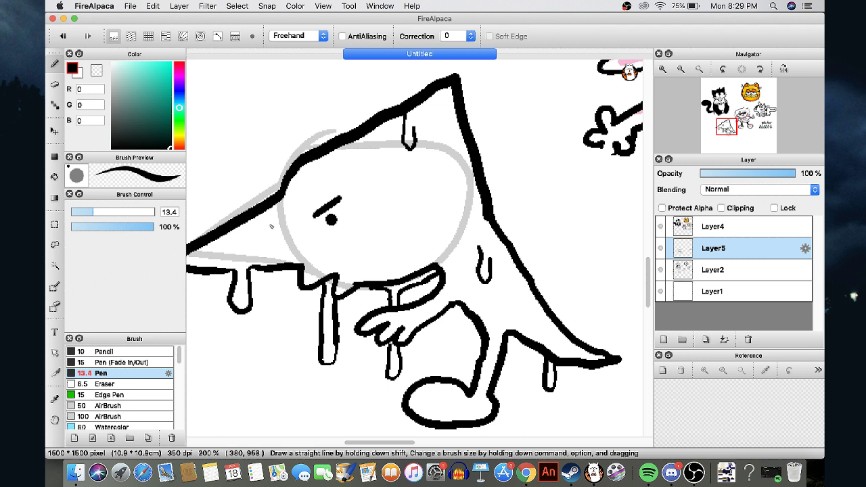
Erase the small eye and brow and draw a large round eye split by a slanted line
scroll(357, 215, "down", 1)
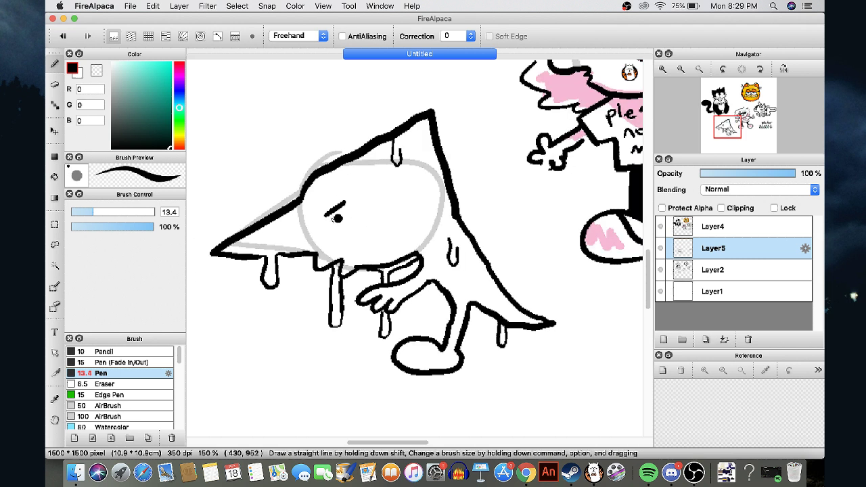
scroll(329, 223, "up", 4)
key("e")
mouse_move(378, 165)
left_mouse_down()
mouse_move(327, 188)
mouse_move(338, 231)
mouse_move(357, 217)
mouse_move(383, 178)
left_mouse_up()
key("b")
scroll(377, 176, "down", 4)
mouse_move(395, 147)
left_mouse_down()
mouse_move(382, 234)
mouse_move(439, 157)
mouse_move(382, 153)
mouse_move(408, 223)
left_mouse_up()
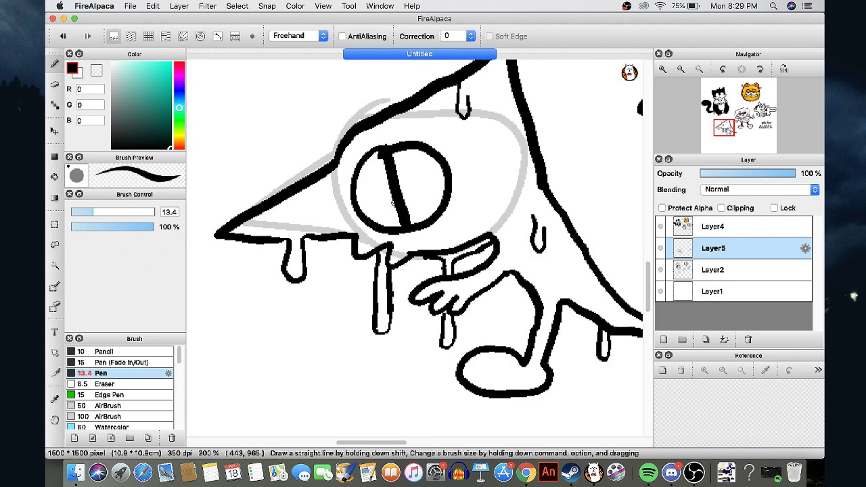
Fill the snout-side half of the eye black and draw short curved lines above and below the eye
key("g")
left_click(381, 192)
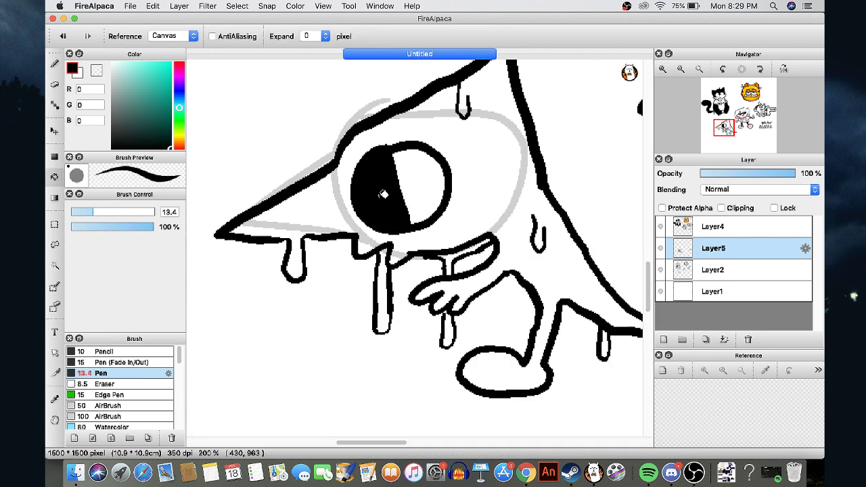
key("b")
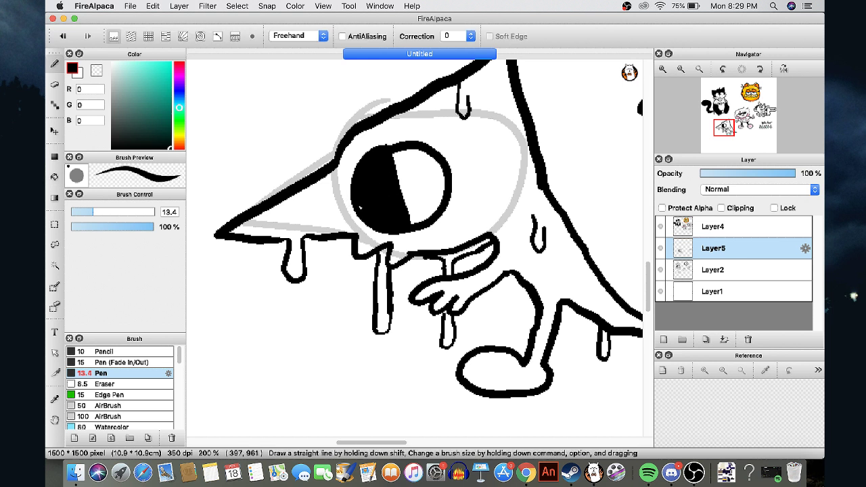
left_click_drag(404, 234, 446, 221)
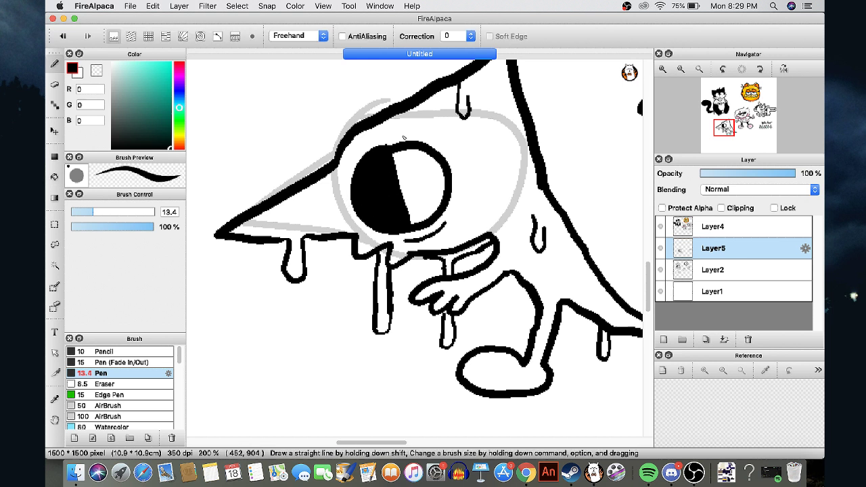
left_click_drag(346, 155, 399, 133)
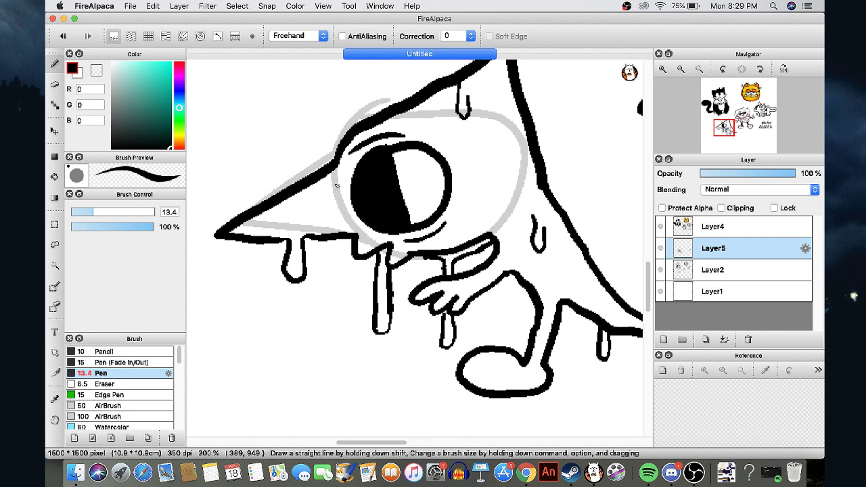
Add two short nostril dashes to the creature's snout and draw a speech bubble containing a small U-shaped curve above it
left_click_drag(334, 182, 334, 193)
left_click_drag(341, 181, 341, 192)
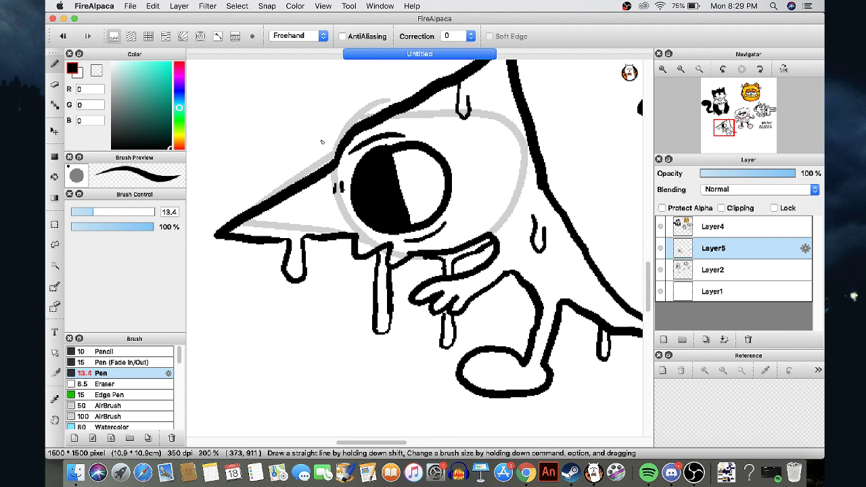
mouse_move(305, 130)
left_mouse_down()
mouse_move(326, 149)
mouse_move(330, 74)
mouse_move(274, 104)
mouse_move(297, 128)
left_mouse_up()
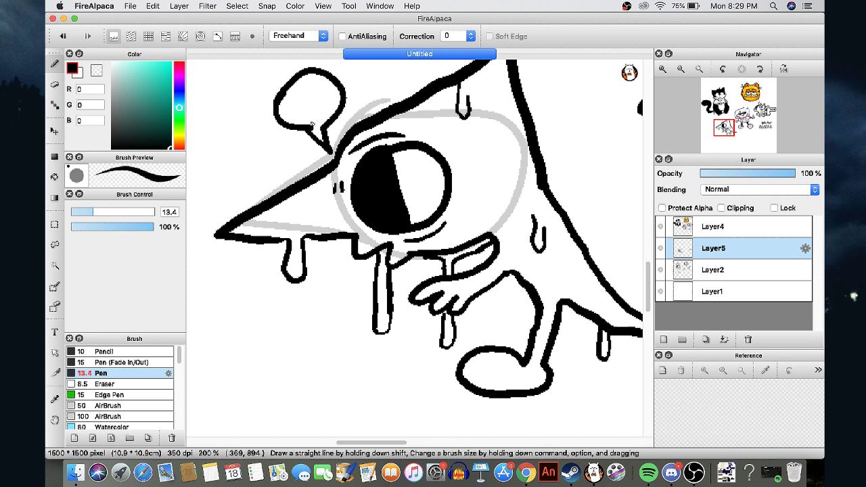
left_click_drag(298, 96, 322, 95)
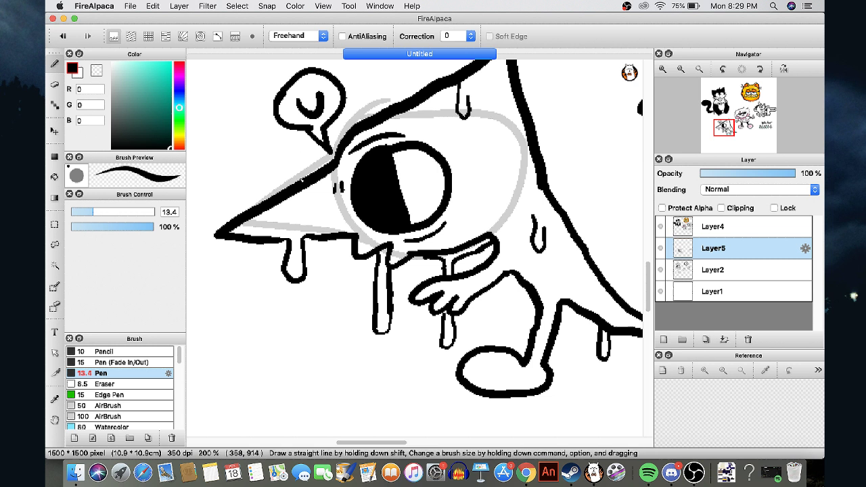
Make Layer2 active for sketching the next doodle in the blank area below the pink-shoed character
scroll(296, 179, "down", 4)
scroll(302, 202, "down", 1)
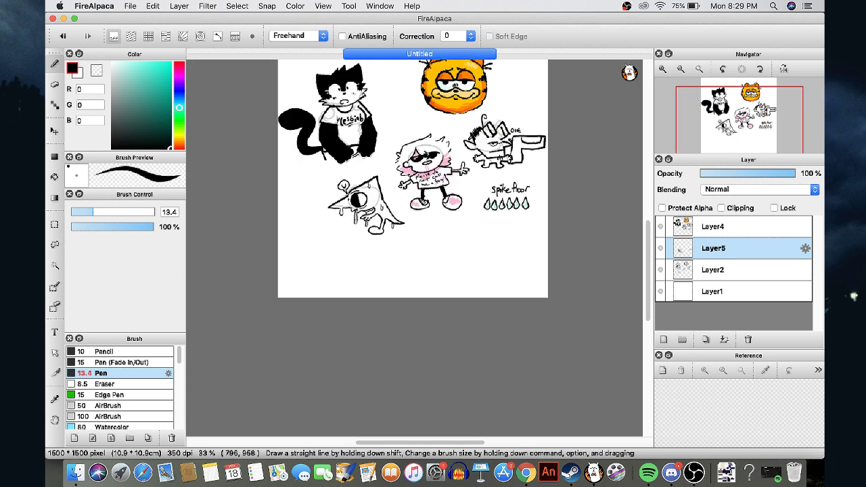
scroll(425, 128, "down", 1)
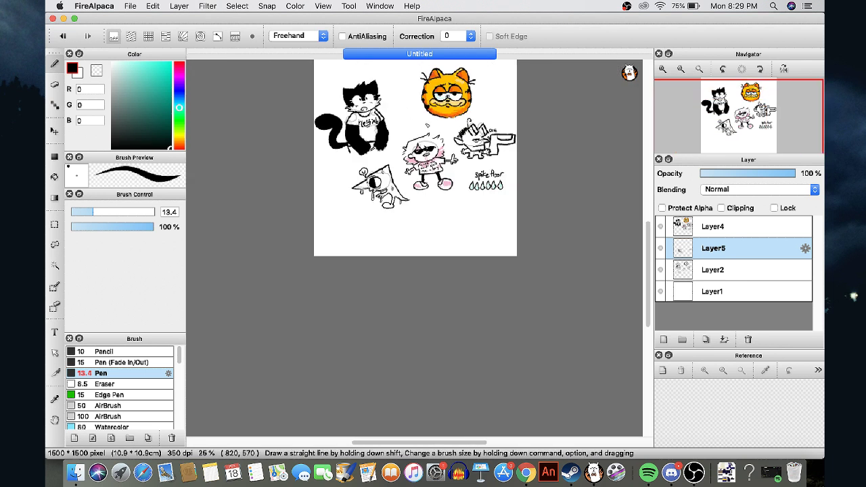
scroll(398, 216, "up", 4)
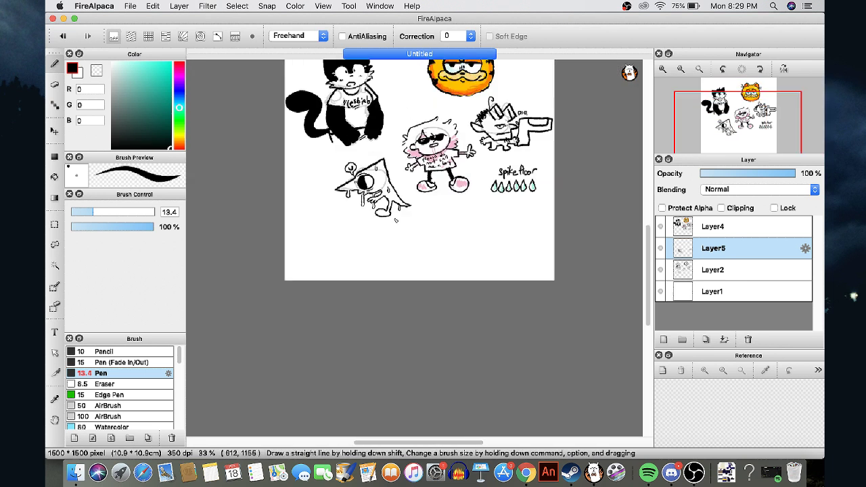
left_click(699, 270)
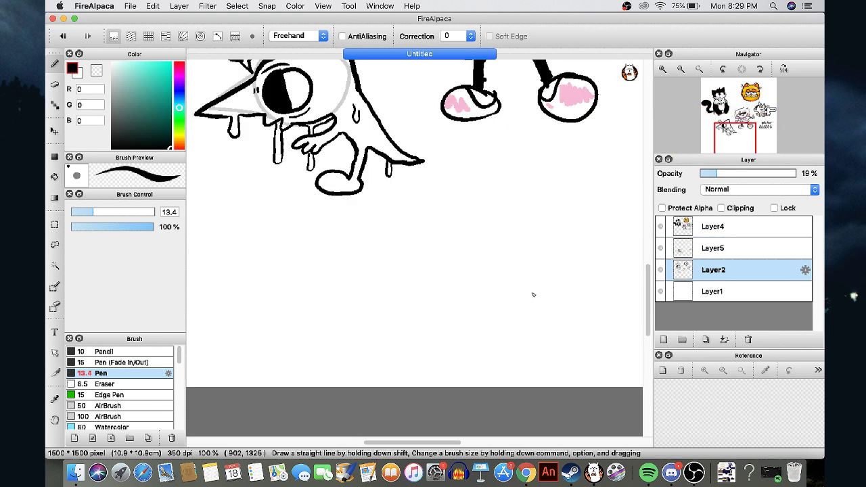
scroll(533, 294, "up", 2)
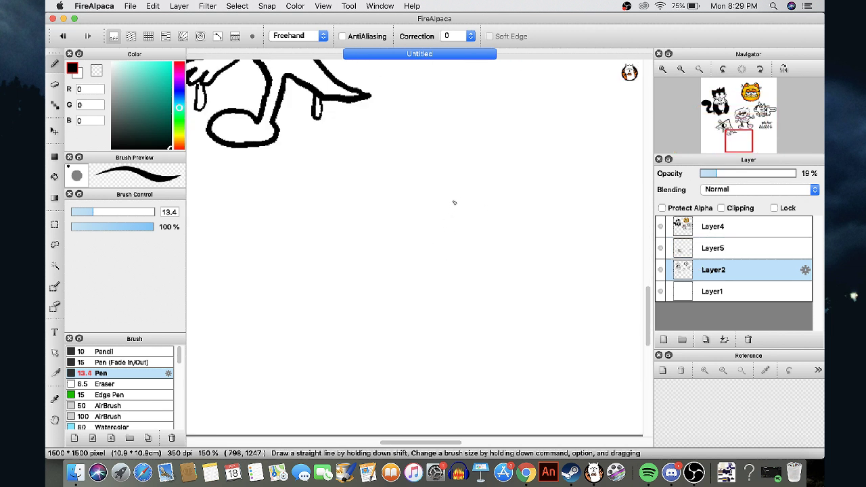
mouse_move(471, 180)
left_mouse_down()
mouse_move(438, 196)
mouse_move(475, 172)
left_mouse_up()
left_click(482, 212)
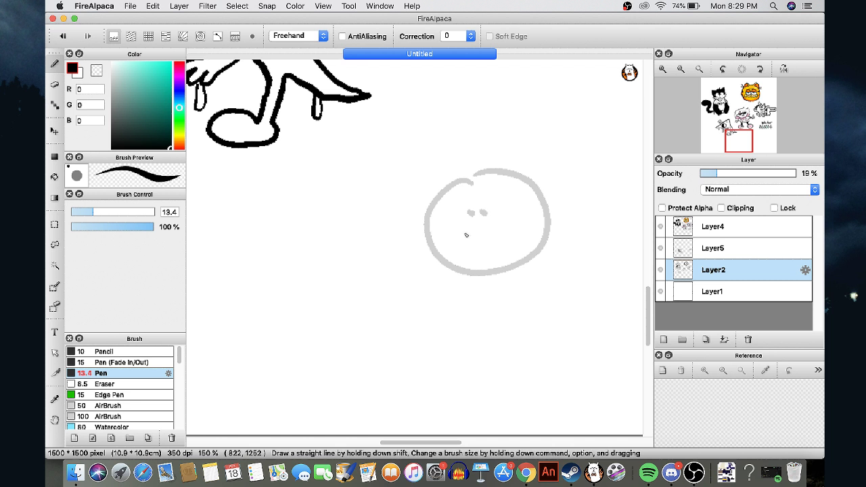
mouse_move(462, 233)
left_mouse_down()
mouse_move(483, 252)
mouse_move(469, 235)
left_mouse_up()
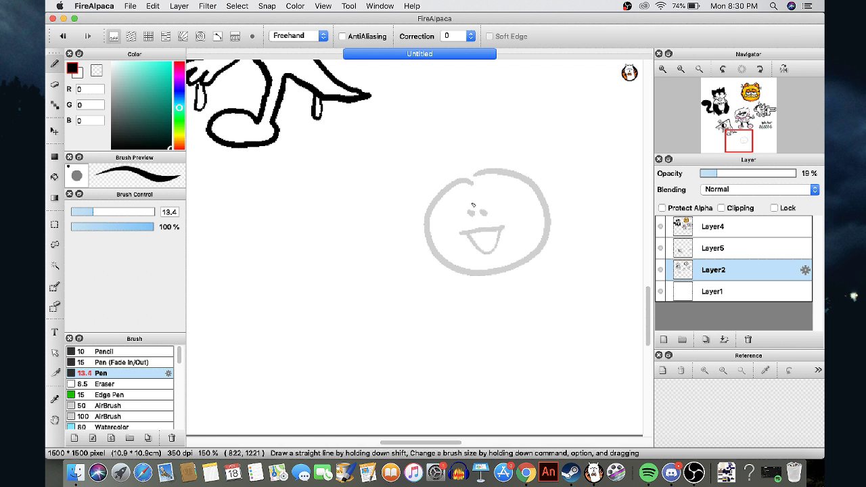
key("super+z")
key("super+z")
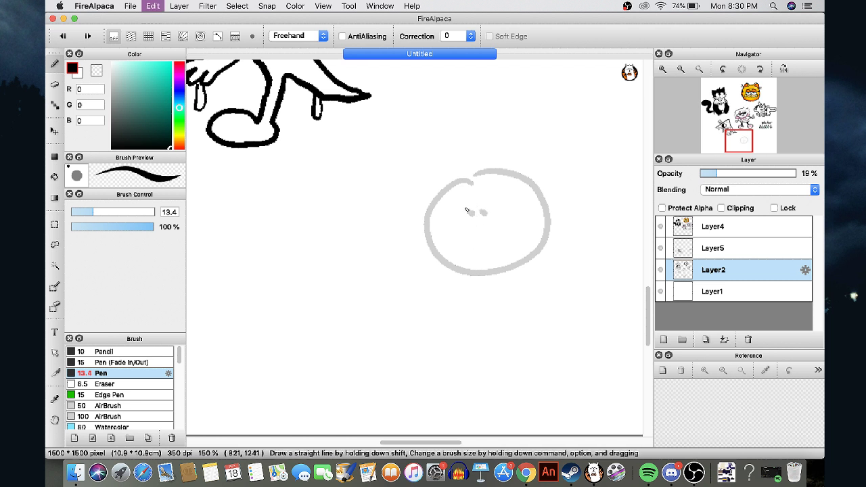
key("super+z")
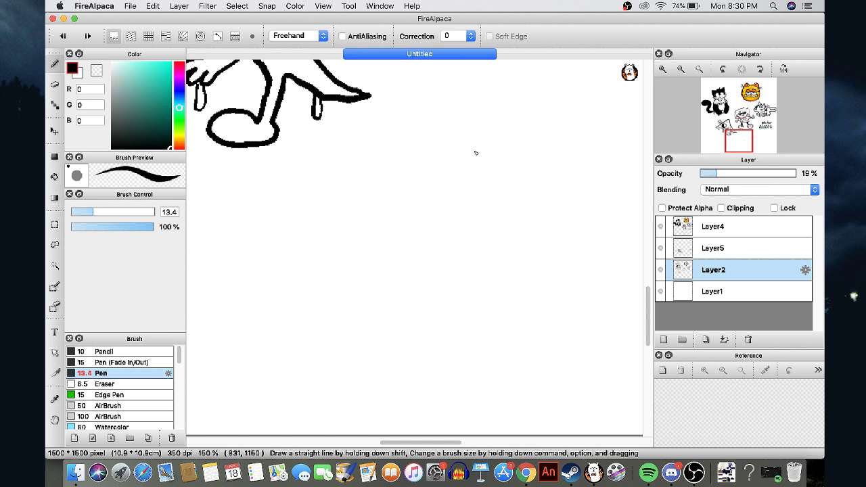
left_click_drag(491, 112, 476, 109)
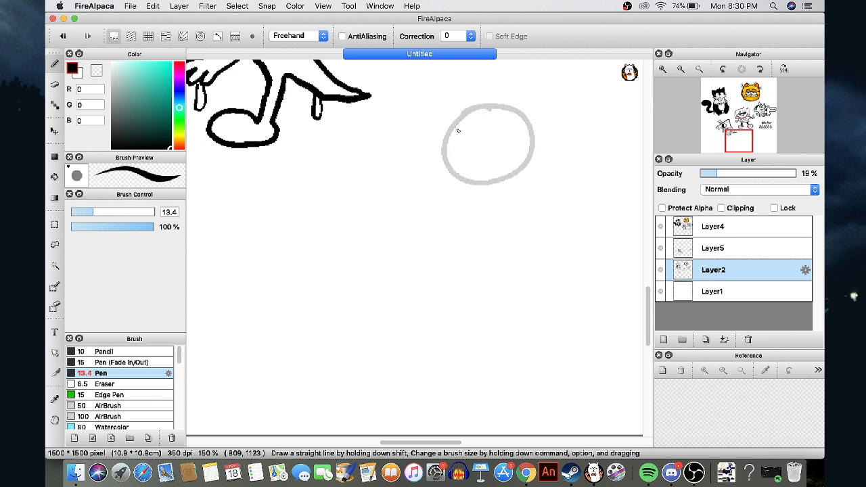
mouse_move(443, 150)
left_mouse_down()
mouse_move(404, 170)
mouse_move(445, 183)
left_mouse_up()
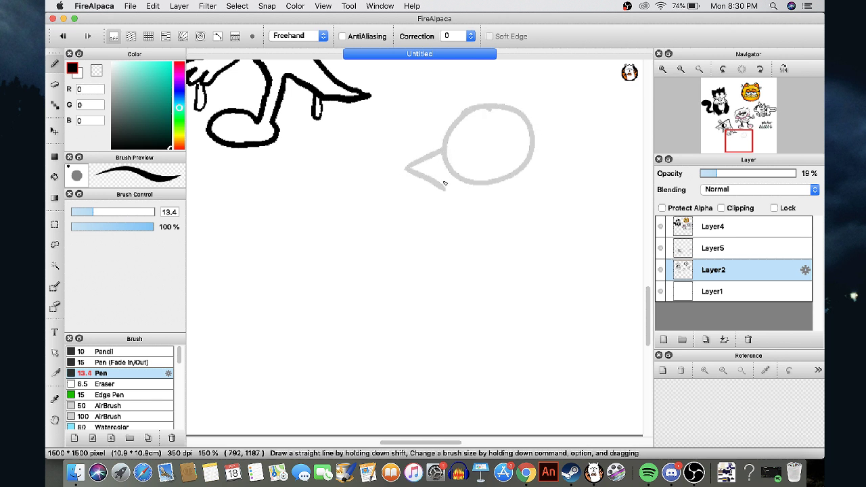
key("super+z")
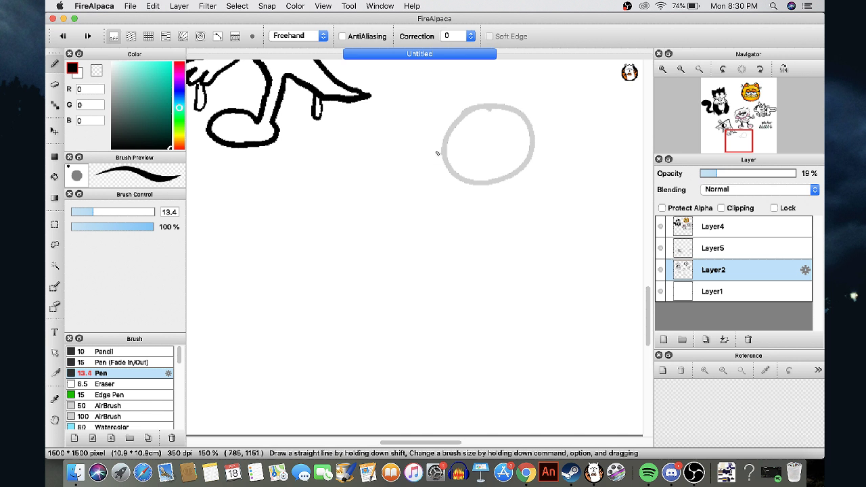
mouse_move(441, 150)
left_mouse_down()
mouse_move(400, 171)
mouse_move(466, 181)
left_mouse_up()
left_click_drag(398, 164, 426, 189)
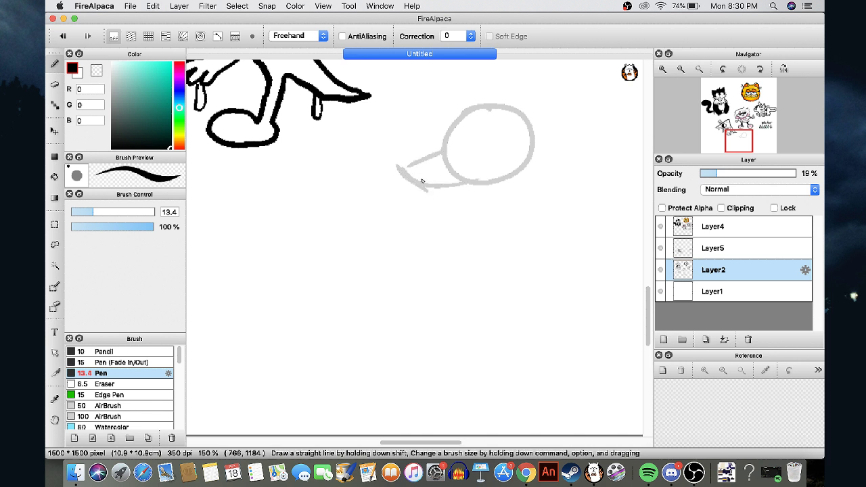
key("super+z")
key("super+z")
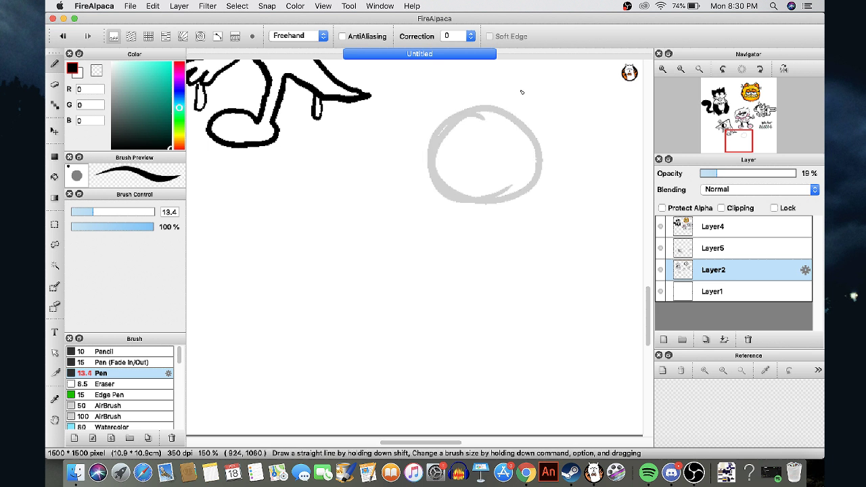
key("super+z")
Sketch a round head guide on Layer2 with a pointed cheek at its lower right and a flat line for the left eye
mouse_move(473, 126)
left_mouse_down()
mouse_move(506, 131)
mouse_move(480, 125)
left_mouse_up()
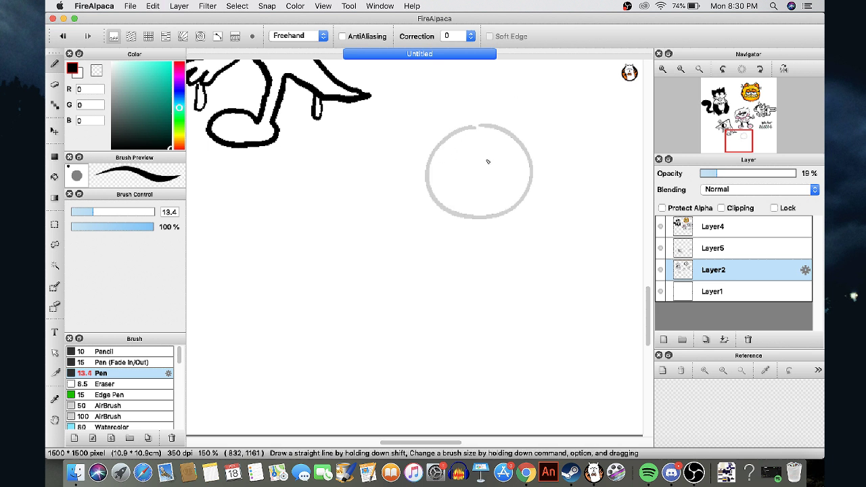
scroll(516, 191, "up", 2)
left_click_drag(495, 196, 545, 247)
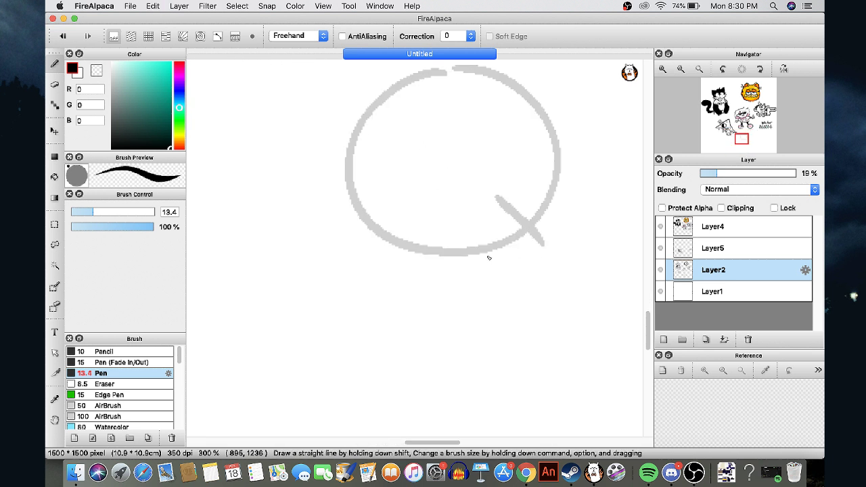
left_click_drag(487, 252, 553, 251)
scroll(428, 179, "up", 1)
left_click_drag(451, 161, 362, 162)
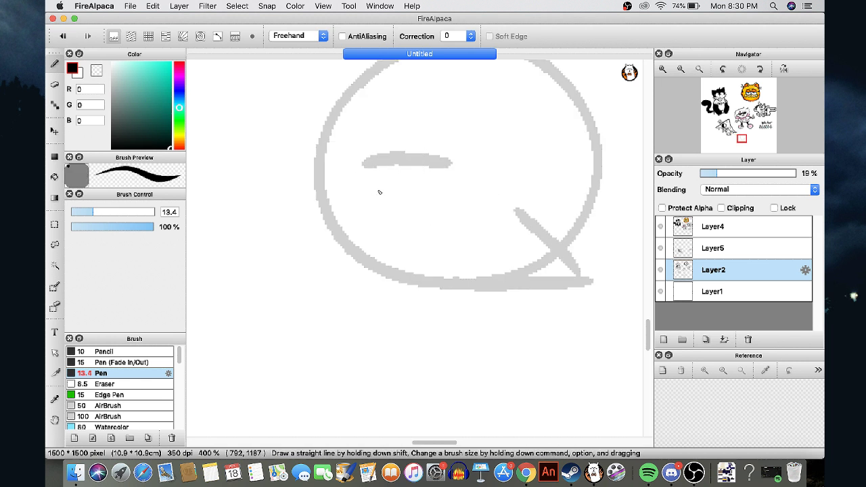
On Layer4, set the pen size to 8.7 and ink the half-lidded left eye with a filled pupil and curved upper line
left_click(681, 225)
left_click(86, 211)
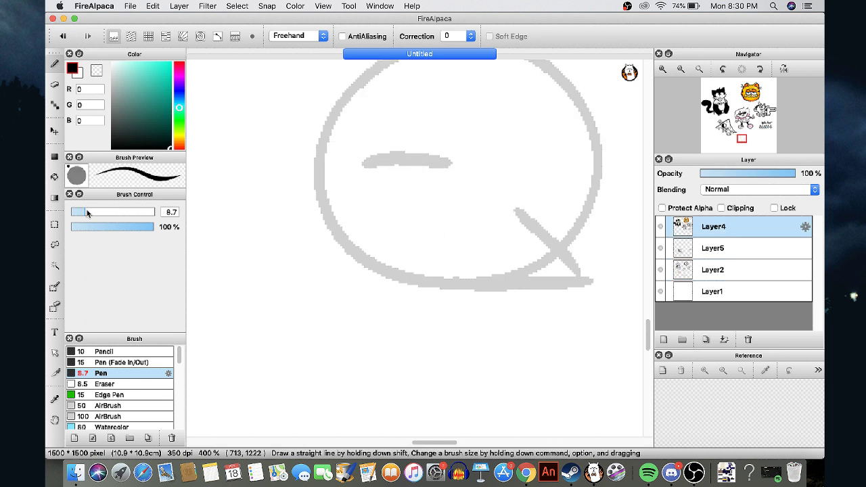
mouse_move(447, 166)
left_mouse_down()
mouse_move(417, 110)
mouse_move(404, 115)
left_mouse_up()
left_click_drag(452, 156, 360, 162)
mouse_move(435, 154)
left_mouse_down()
mouse_move(379, 165)
mouse_move(404, 200)
mouse_move(415, 169)
mouse_move(413, 181)
left_mouse_up()
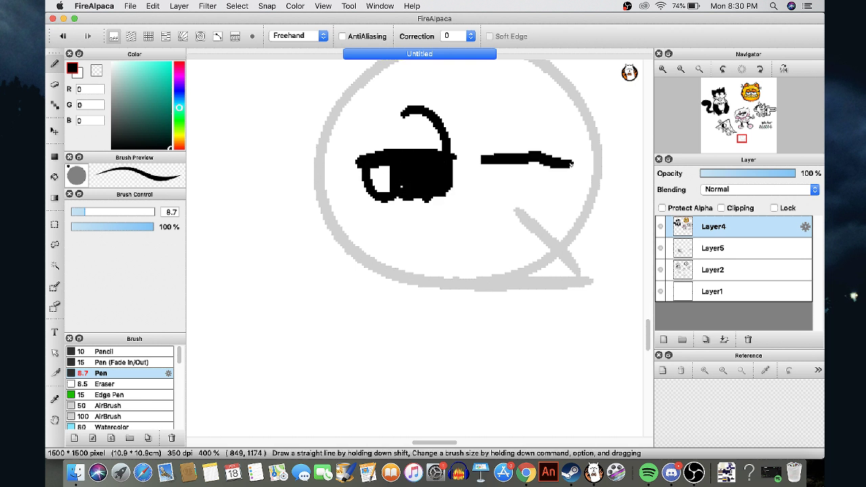
Ink the right eye with a filled pupil and lash, and draw worried eyebrows above both eyes
mouse_move(509, 165)
left_mouse_down()
mouse_move(508, 186)
mouse_move(489, 198)
left_mouse_up()
mouse_move(514, 167)
left_mouse_down()
mouse_move(521, 197)
mouse_move(540, 163)
mouse_move(562, 189)
left_mouse_up()
left_click_drag(481, 93, 525, 104)
mouse_move(399, 111)
left_mouse_down()
mouse_move(449, 85)
mouse_move(454, 101)
left_mouse_up()
left_click_drag(539, 126, 556, 156)
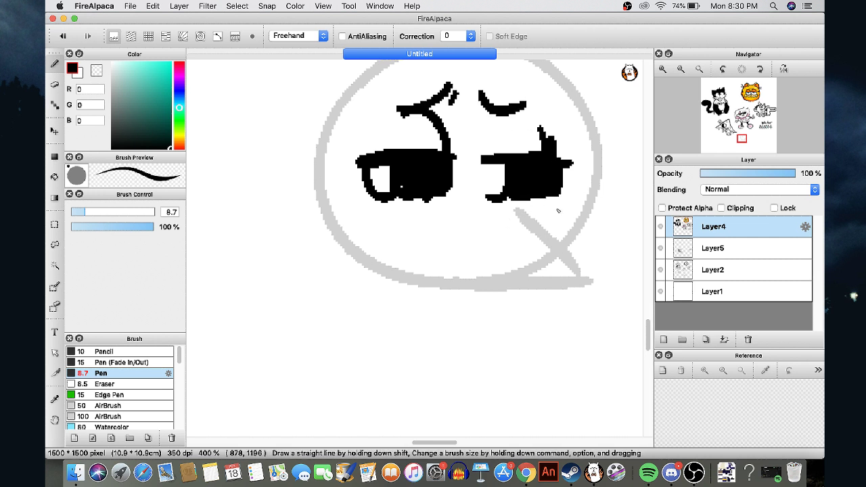
Ink the pointed cheek and small arched mouth along the head guide, and add three short vertical lines between the eyes
mouse_move(573, 192)
left_mouse_down()
mouse_move(584, 205)
mouse_move(513, 277)
left_mouse_up()
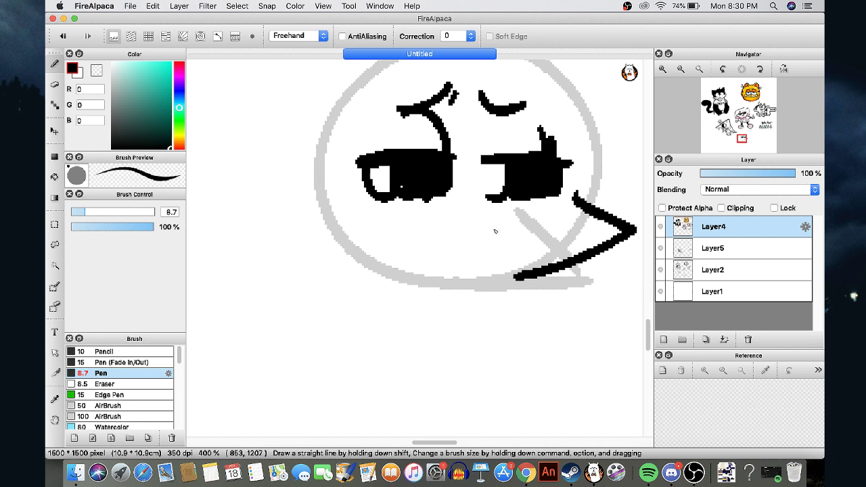
key("super+z")
mouse_move(567, 199)
left_mouse_down()
mouse_move(620, 263)
mouse_move(453, 257)
mouse_move(435, 283)
left_mouse_up()
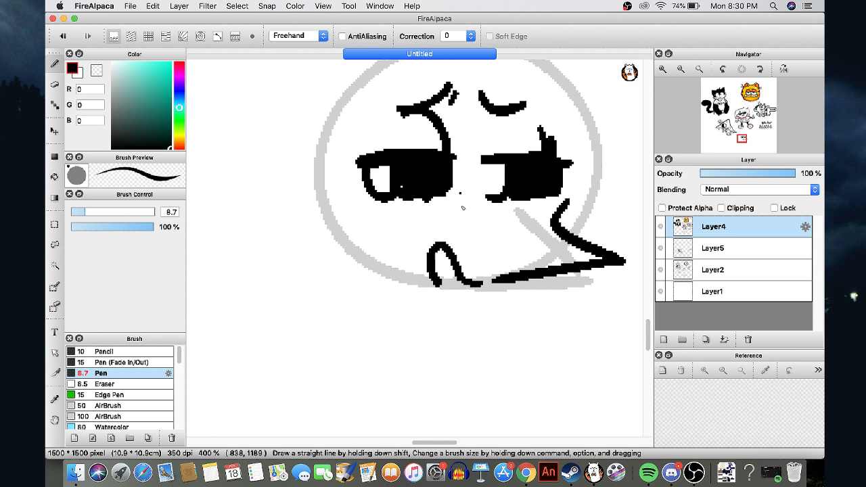
left_click_drag(459, 191, 459, 205)
left_click_drag(466, 190, 472, 209)
left_click_drag(483, 190, 482, 208)
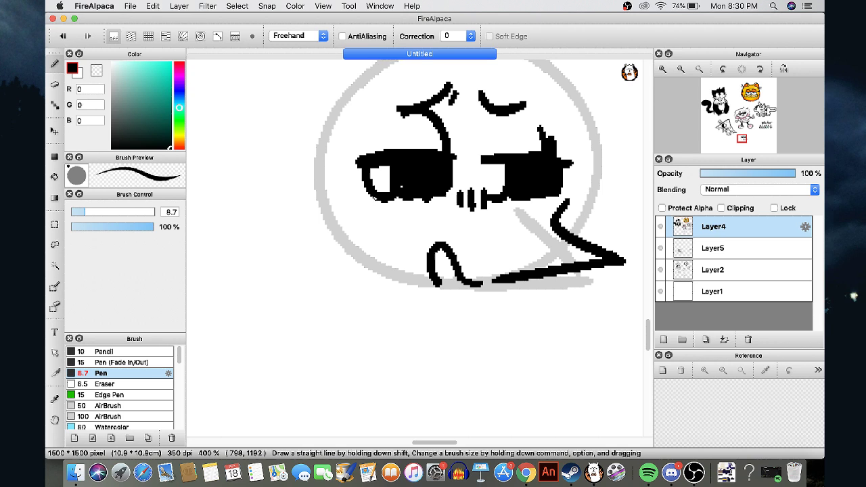
Draw two long slanted ears with rounded white tips and black-filled lower parts on top of the head
scroll(374, 196, "down", 2)
scroll(416, 127, "up", 3)
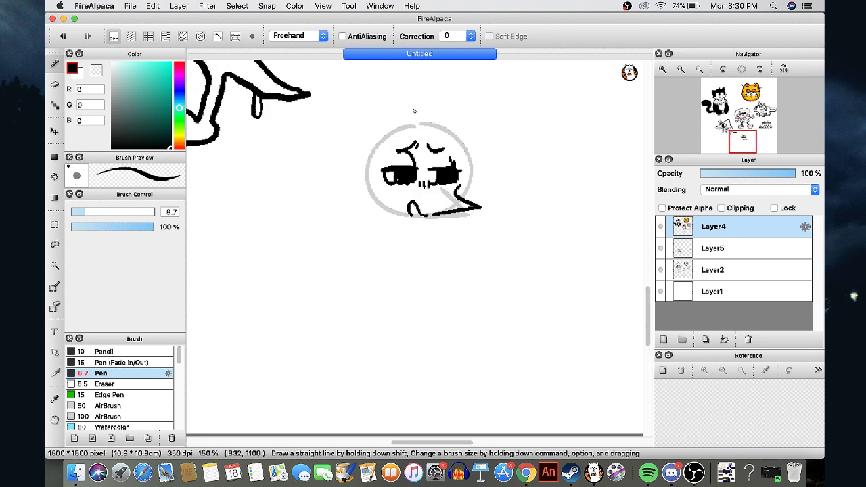
scroll(495, 207, "up", 2)
scroll(495, 202, "down", 5)
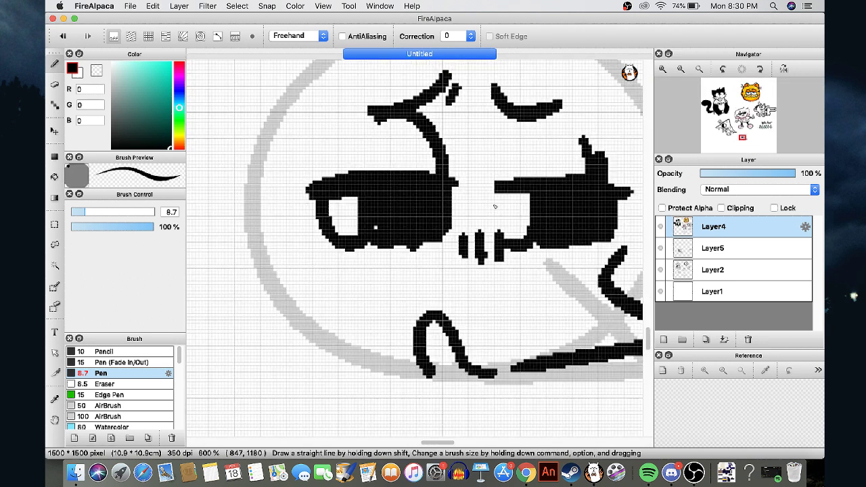
scroll(550, 83, "up", 1)
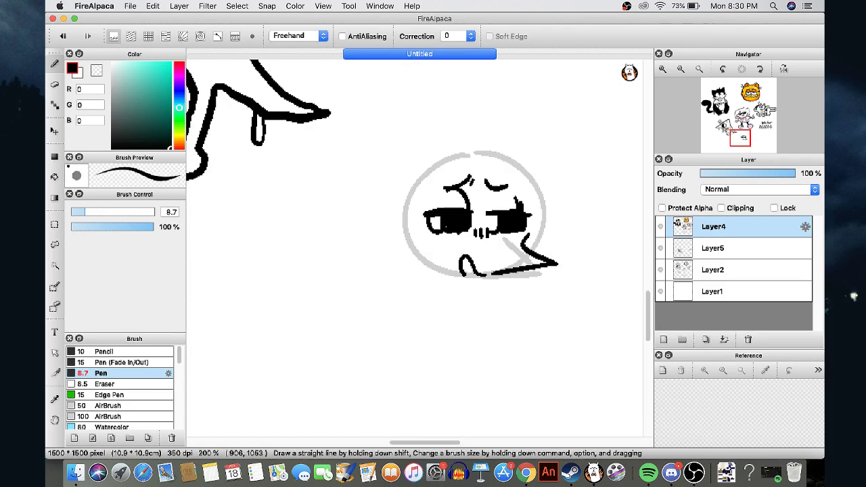
left_click_drag(749, 140, 741, 137)
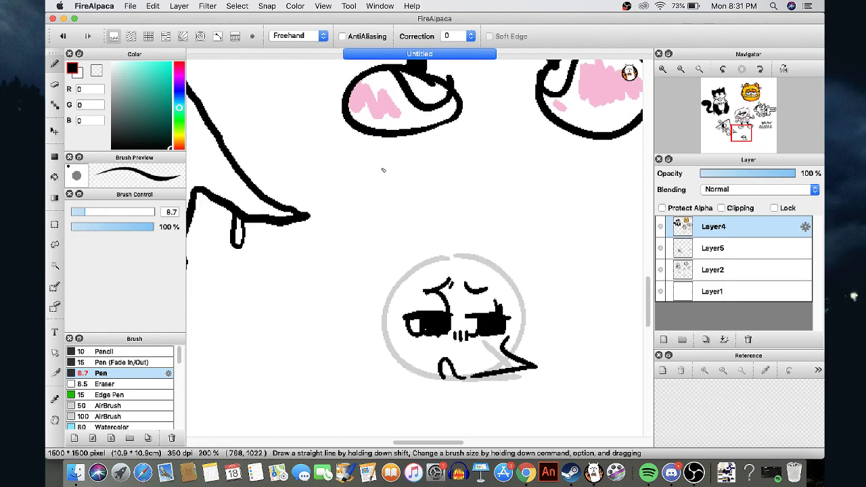
mouse_move(508, 136)
left_mouse_down()
mouse_move(434, 245)
mouse_move(423, 242)
mouse_move(423, 262)
mouse_move(449, 213)
mouse_move(511, 158)
mouse_move(507, 137)
left_mouse_up()
mouse_move(474, 168)
left_mouse_down()
mouse_move(430, 231)
mouse_move(414, 270)
left_mouse_up()
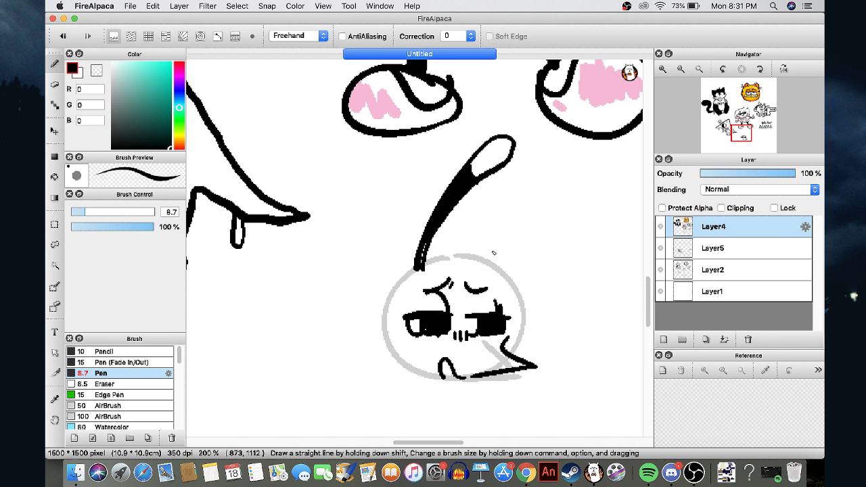
mouse_move(493, 253)
left_mouse_down()
mouse_move(551, 152)
mouse_move(568, 178)
mouse_move(506, 243)
mouse_move(536, 177)
mouse_move(536, 190)
left_mouse_up()
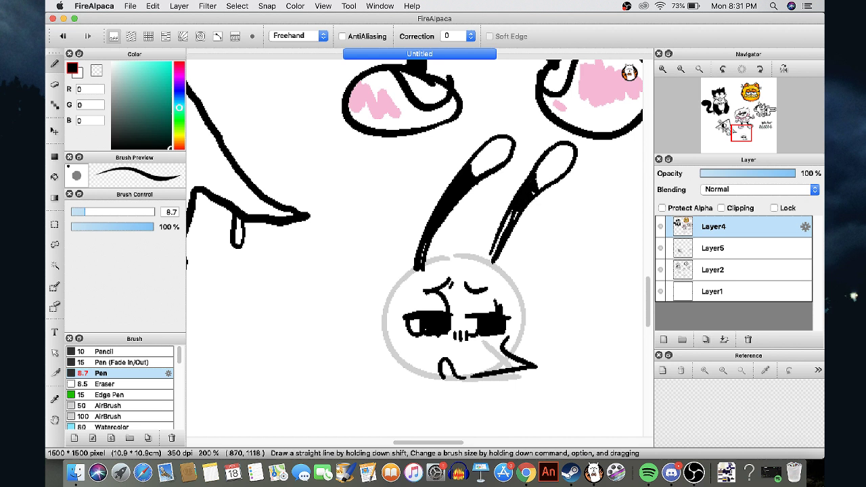
Draw a spiky hair tuft between the ears and undo the extra stroke down the forehead
mouse_move(419, 278)
left_mouse_down()
mouse_move(463, 229)
mouse_move(483, 257)
left_mouse_up()
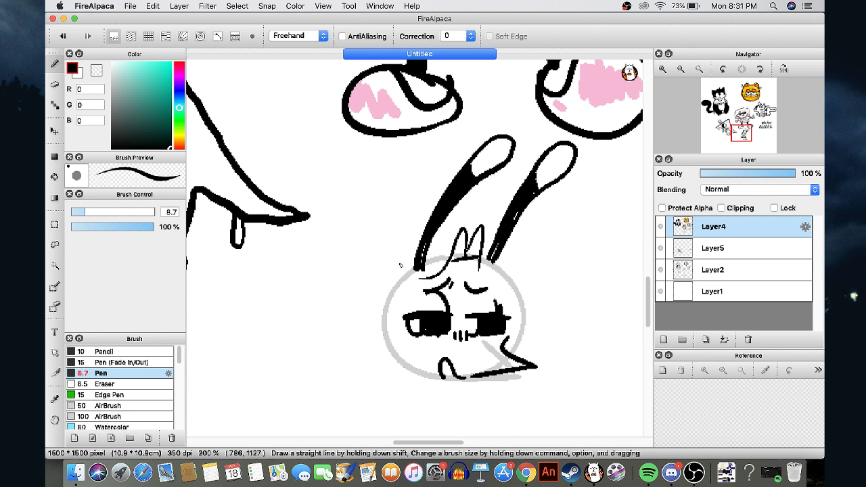
left_click_drag(422, 279, 425, 308)
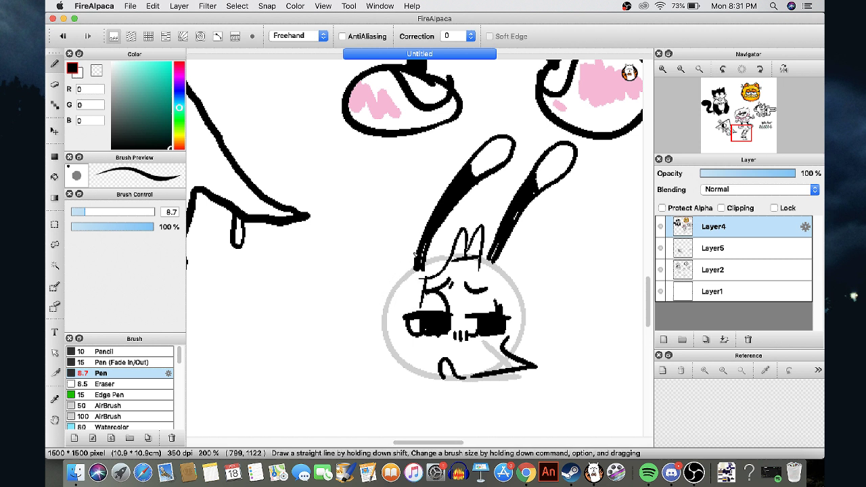
key("super+z")
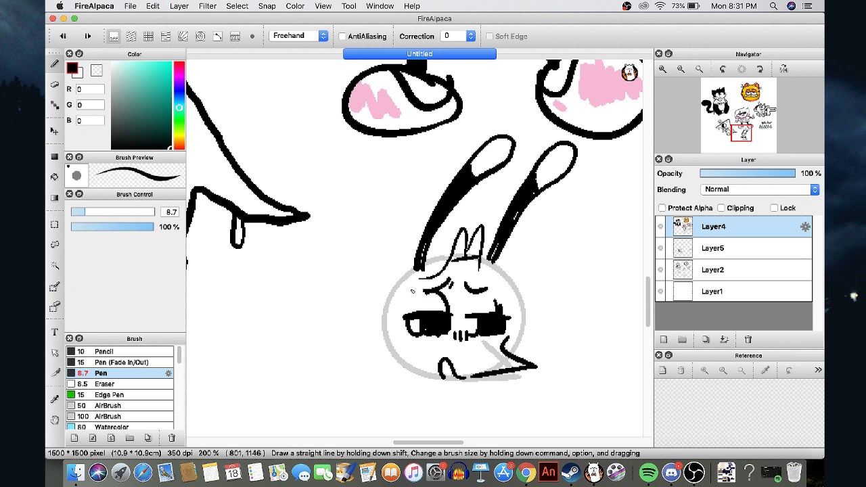
Draw the hair outline around the head with a small side loop and flared ends, plus short lines beside both cheeks
mouse_move(422, 229)
left_mouse_down()
mouse_move(387, 250)
mouse_move(356, 286)
mouse_move(342, 378)
left_mouse_up()
left_click_drag(355, 380, 380, 372)
left_click_drag(374, 381, 391, 378)
mouse_move(403, 316)
left_mouse_down()
mouse_move(409, 351)
mouse_move(420, 350)
left_mouse_up()
left_click_drag(406, 358, 416, 358)
left_click_drag(511, 234, 523, 308)
left_click_drag(517, 341, 541, 340)
left_click_drag(519, 348, 533, 350)
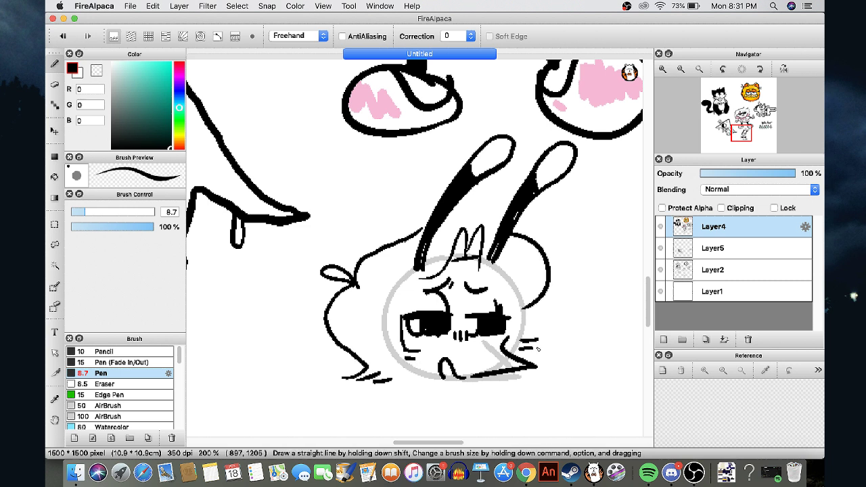
Outline a tilted top hat with a curved brim and a band behind the left ear, closing the brim's open end
left_click(736, 131)
scroll(413, 248, "down", 4)
scroll(414, 248, "right", 2)
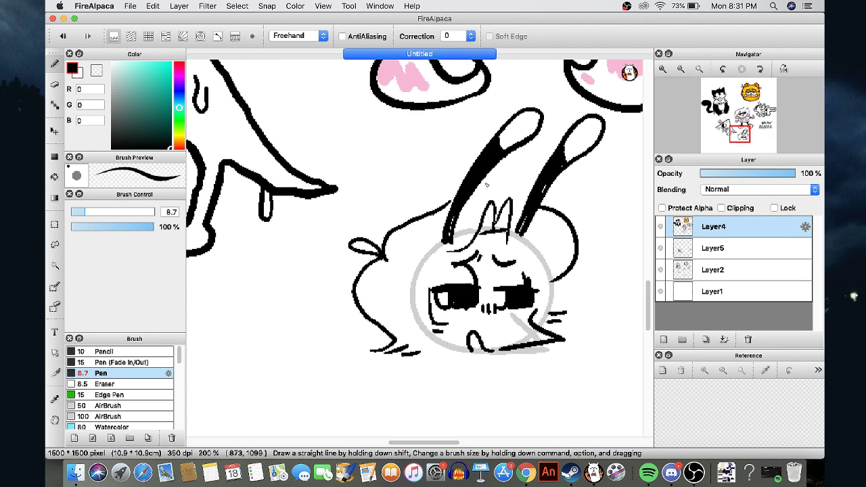
mouse_move(472, 156)
left_mouse_down()
mouse_move(383, 225)
mouse_move(368, 294)
left_mouse_up()
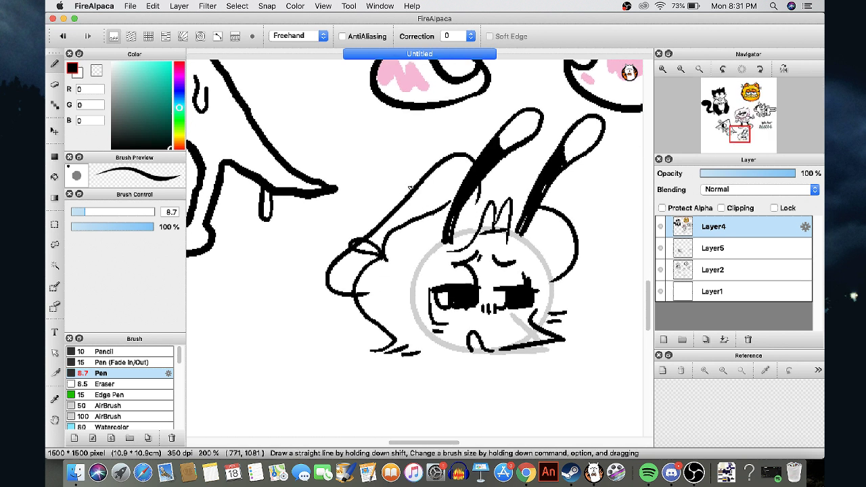
mouse_move(413, 189)
left_mouse_down()
mouse_move(311, 155)
mouse_move(292, 197)
mouse_move(354, 246)
left_mouse_up()
left_click_drag(393, 169, 338, 240)
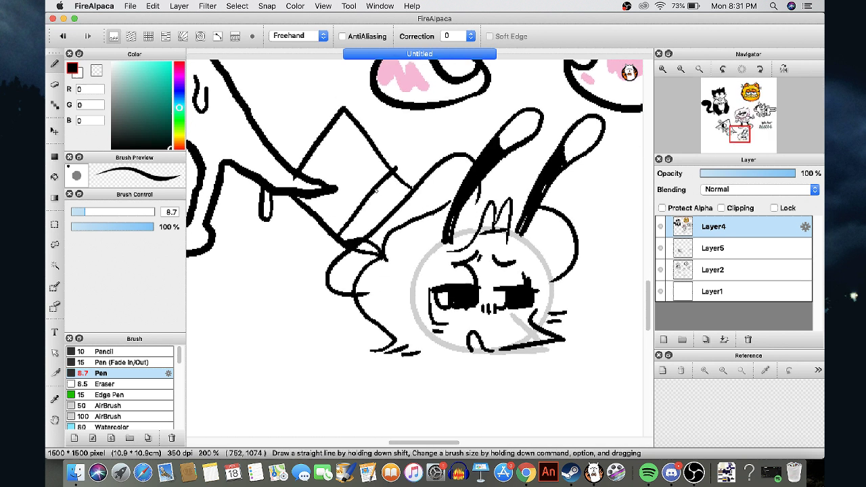
left_click_drag(476, 201, 440, 211)
Fill the hat's brim and crown with black, leaving the band white, and draw the hair's top edge between the ears
key("e")
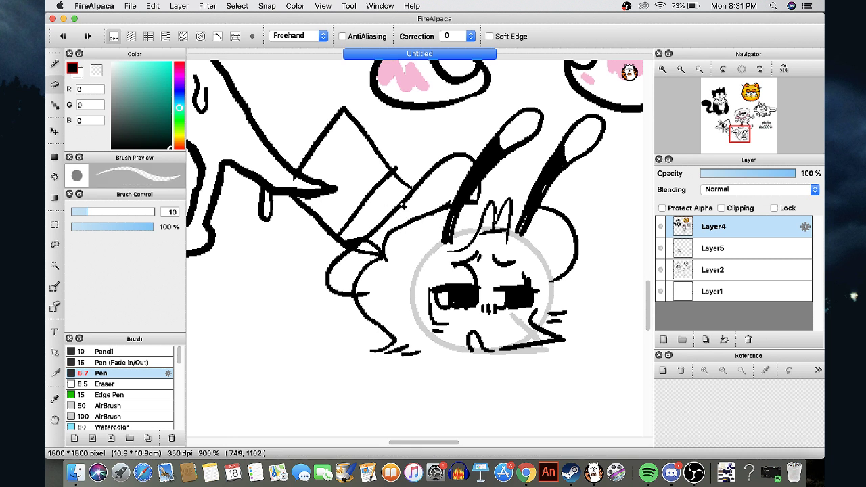
key("g")
left_click(481, 197)
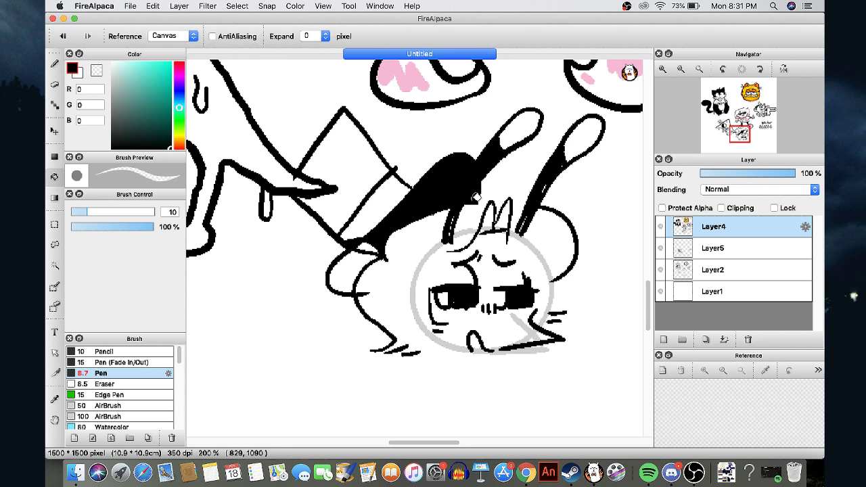
left_click(346, 202)
left_click(348, 259)
key("b")
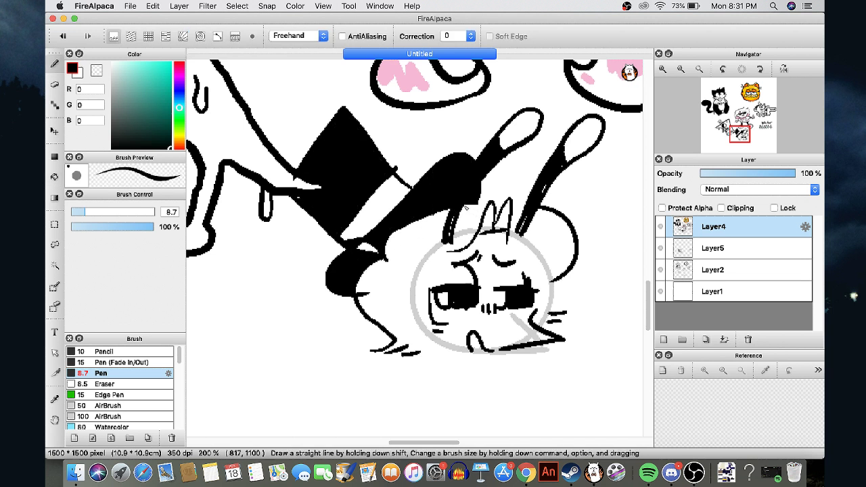
left_click_drag(498, 192, 526, 207)
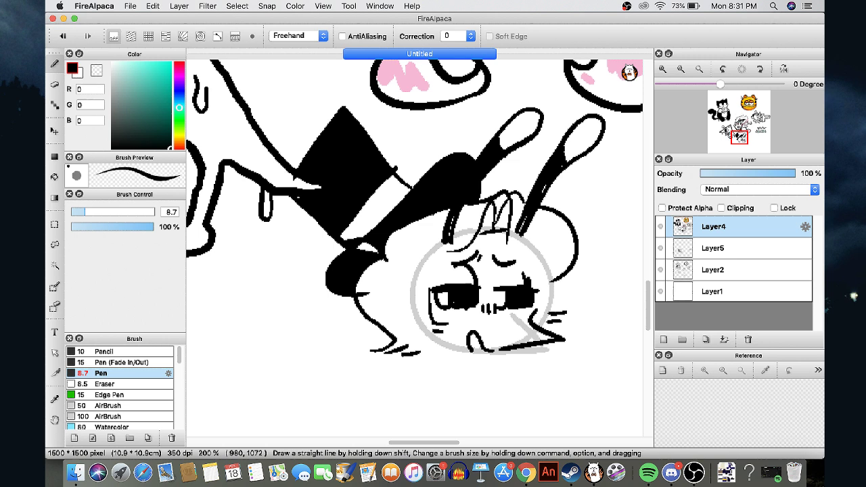
Draw a narrow neck below the head and undo the slanted line across it
left_click_drag(739, 123, 741, 137)
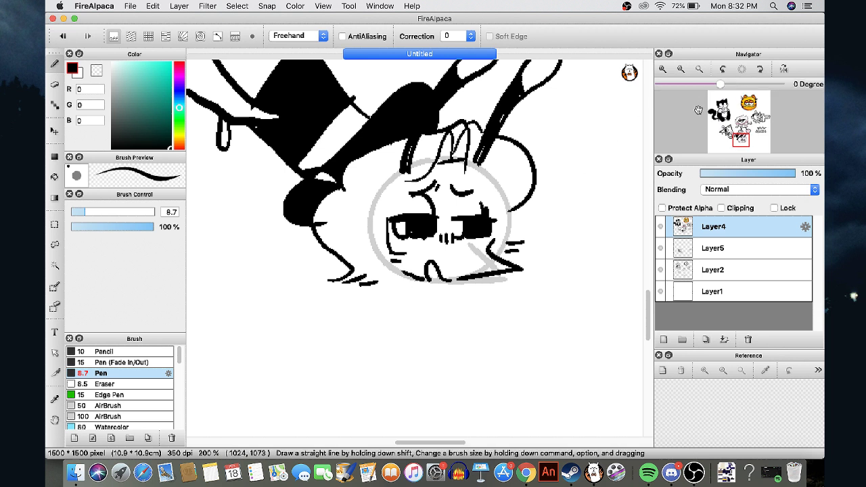
left_click_drag(719, 134, 738, 142)
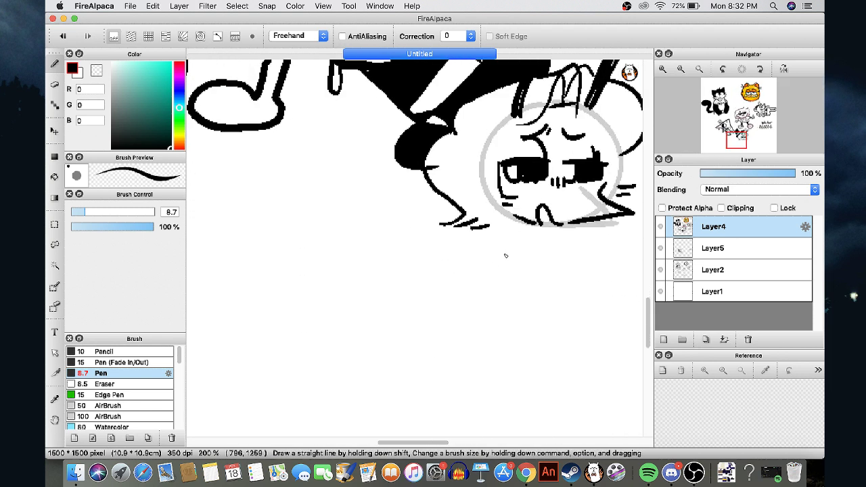
left_click_drag(533, 232, 513, 278)
left_click_drag(538, 233, 556, 275)
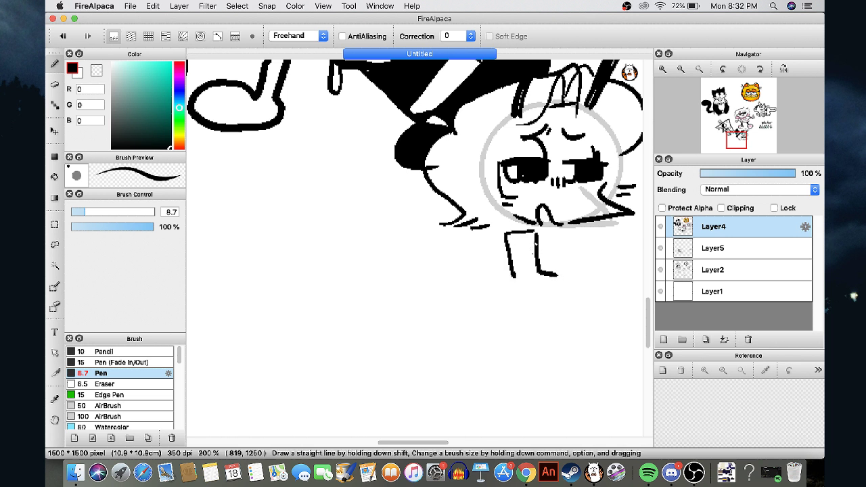
left_click_drag(534, 240, 511, 251)
key("super+z")
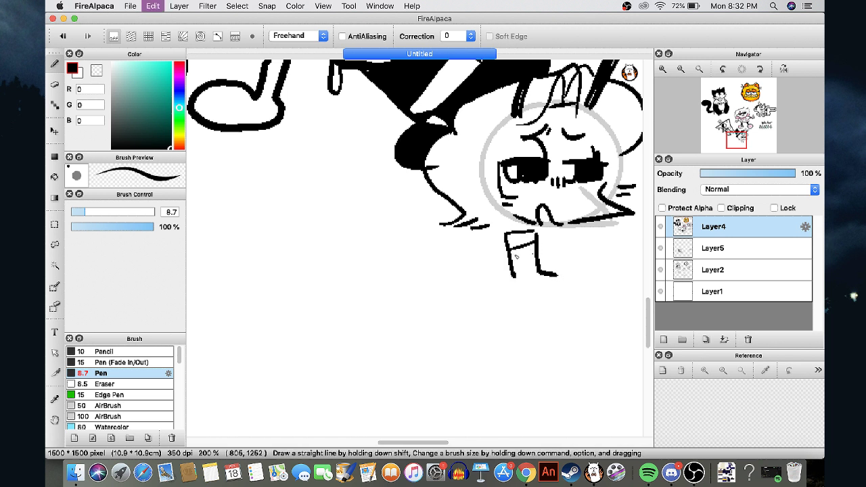
Draw a bow tie, a buttoned shirt front, pointed jacket lapels on both sides, and the puffed right shoulder
mouse_move(514, 288)
left_mouse_down()
mouse_move(535, 292)
mouse_move(537, 303)
left_mouse_up()
left_click_drag(541, 290, 547, 297)
mouse_move(508, 276)
left_mouse_down()
mouse_move(476, 309)
mouse_move(517, 341)
mouse_move(508, 358)
mouse_move(516, 327)
mouse_move(536, 366)
left_mouse_up()
mouse_move(518, 310)
left_mouse_down()
mouse_move(540, 363)
mouse_move(572, 292)
mouse_move(590, 324)
mouse_move(568, 357)
left_mouse_up()
mouse_move(555, 305)
left_mouse_down()
mouse_move(547, 354)
mouse_move(564, 327)
left_mouse_up()
mouse_move(735, 147)
left_mouse_down()
mouse_move(731, 137)
mouse_move(741, 144)
left_mouse_up()
mouse_move(457, 206)
left_mouse_down()
mouse_move(484, 198)
mouse_move(519, 225)
left_mouse_up()
left_click_drag(505, 230, 508, 242)
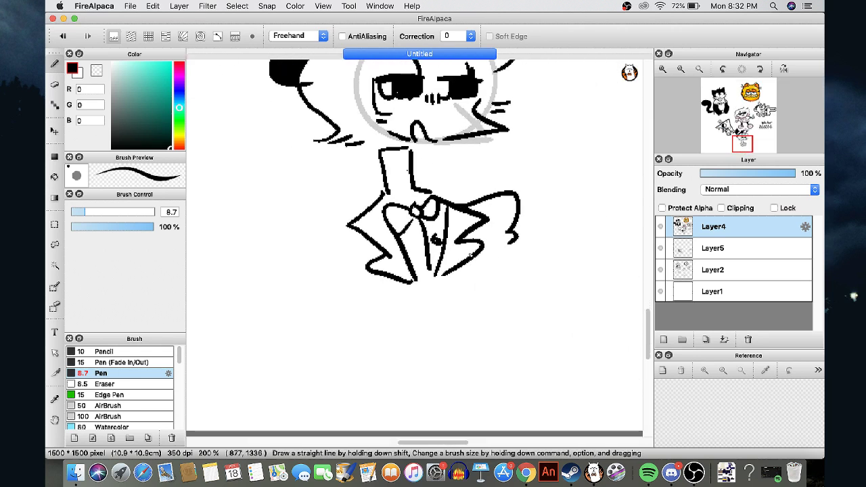
Draw the puffed left shoulder, the torso sides and the right upper arm, closing the shirt's lower point and the collar
mouse_move(349, 222)
left_mouse_down()
mouse_move(298, 238)
mouse_move(310, 291)
mouse_move(346, 274)
mouse_move(394, 320)
left_mouse_up()
mouse_move(485, 233)
left_mouse_down()
mouse_move(495, 236)
mouse_move(488, 311)
left_mouse_up()
left_click_drag(497, 272, 518, 314)
left_click_drag(508, 243, 539, 307)
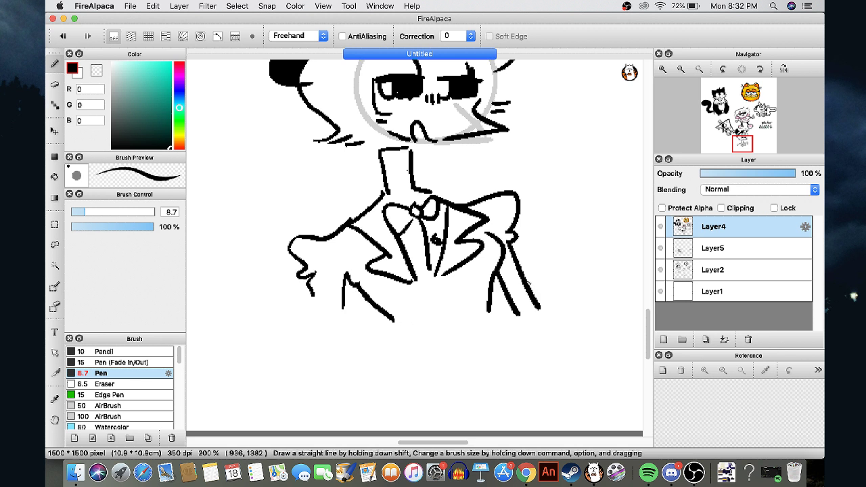
left_click_drag(407, 276, 429, 285)
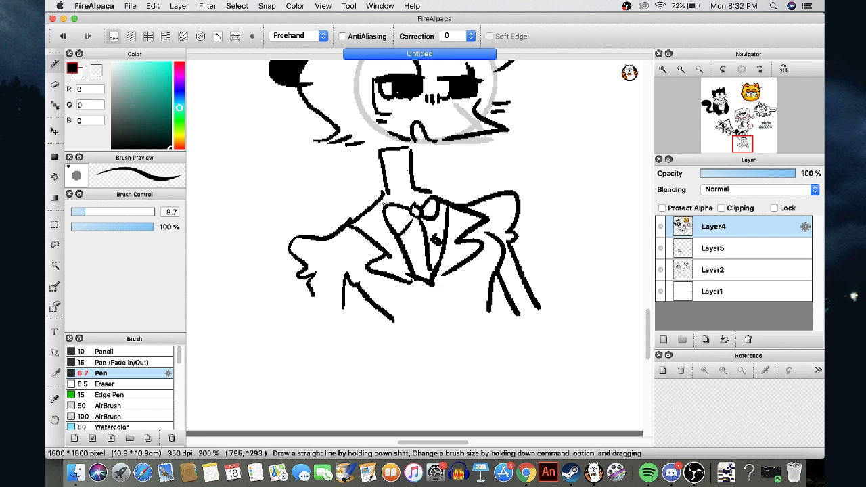
left_click_drag(384, 187, 393, 212)
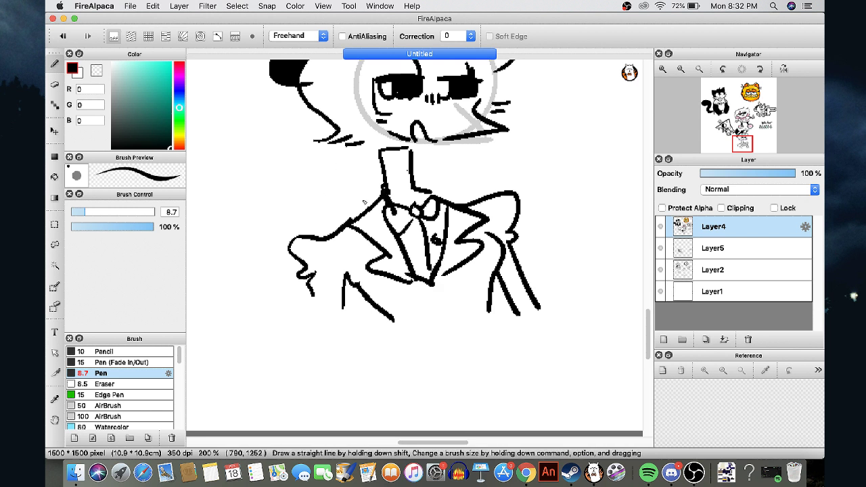
Draw the left arm down to a banded cuff and an outstretched hand with spread fingers
scroll(366, 221, "down", 2)
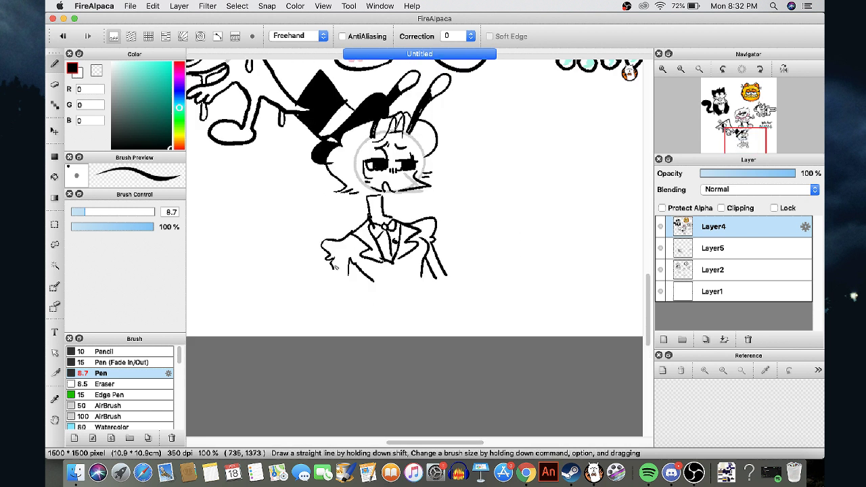
mouse_move(332, 268)
left_mouse_down()
mouse_move(326, 310)
mouse_move(336, 327)
mouse_move(349, 324)
left_mouse_up()
mouse_move(342, 291)
left_mouse_down()
mouse_move(345, 307)
mouse_move(252, 301)
mouse_move(268, 327)
left_mouse_up()
scroll(320, 323, "up", 1)
left_click_drag(292, 319, 280, 342)
mouse_move(298, 315)
left_mouse_down()
mouse_move(305, 340)
mouse_move(321, 334)
mouse_move(312, 341)
left_mouse_up()
mouse_move(321, 314)
left_mouse_down()
mouse_move(321, 337)
mouse_move(349, 308)
left_mouse_up()
mouse_move(336, 331)
left_mouse_down()
mouse_move(325, 337)
mouse_move(362, 326)
left_mouse_up()
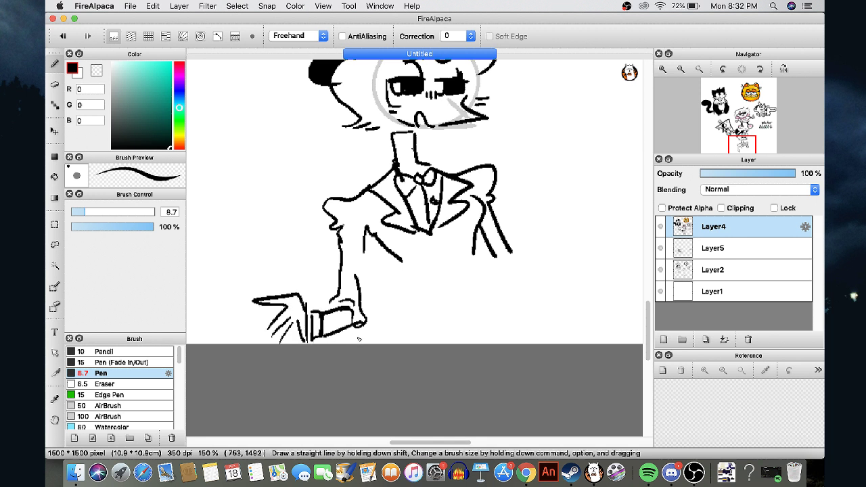
Draw the pinched waist and upper trousers down to the canvas edge, and extend the right arm into a cuffed hand
mouse_move(402, 258)
left_mouse_down()
mouse_move(412, 279)
mouse_move(404, 292)
mouse_move(410, 287)
mouse_move(426, 300)
mouse_move(432, 292)
left_mouse_up()
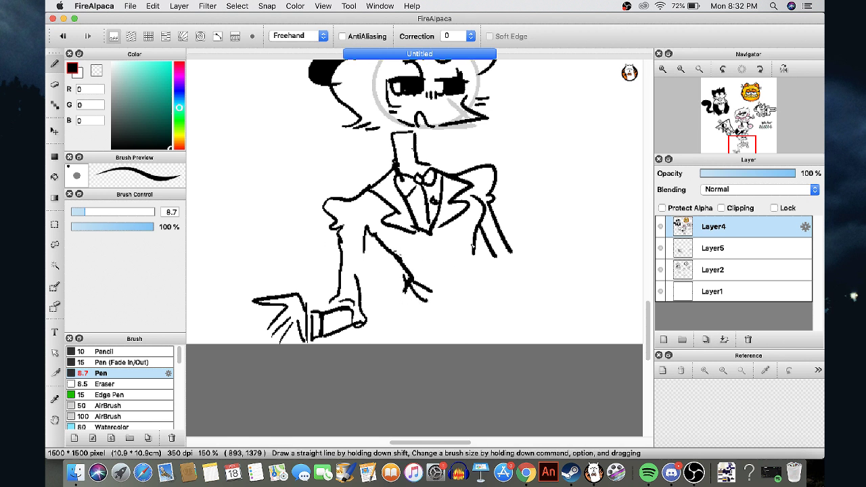
mouse_move(472, 242)
left_mouse_down()
mouse_move(473, 273)
mouse_move(496, 324)
left_mouse_up()
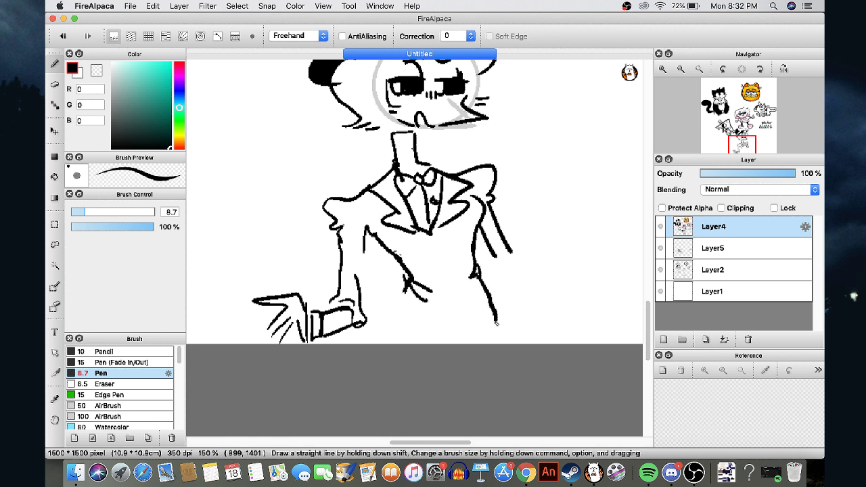
mouse_move(409, 277)
left_mouse_down()
mouse_move(376, 340)
mouse_move(403, 344)
mouse_move(451, 326)
mouse_move(456, 343)
left_mouse_up()
left_click_drag(480, 293, 497, 343)
mouse_move(493, 253)
left_mouse_down()
mouse_move(509, 303)
mouse_move(526, 305)
left_mouse_up()
mouse_move(515, 279)
left_mouse_down()
mouse_move(569, 275)
mouse_move(568, 297)
mouse_move(606, 257)
mouse_move(622, 261)
mouse_move(632, 277)
mouse_move(624, 294)
left_mouse_up()
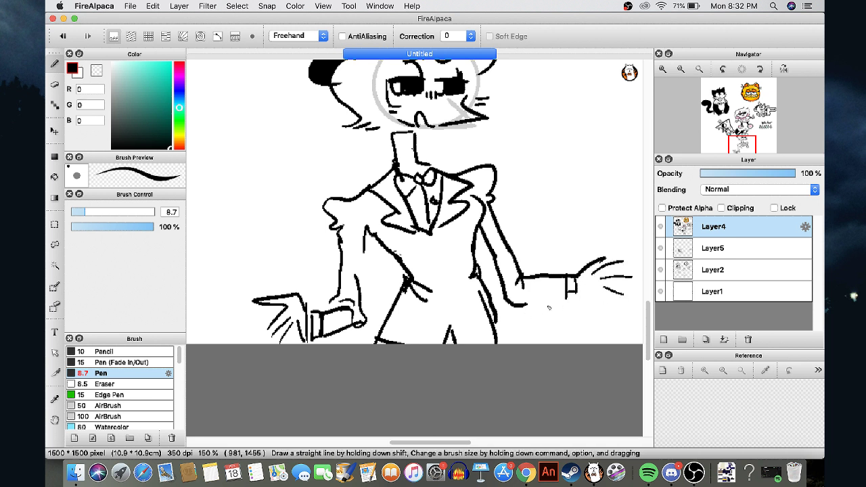
left_click_drag(524, 305, 551, 302)
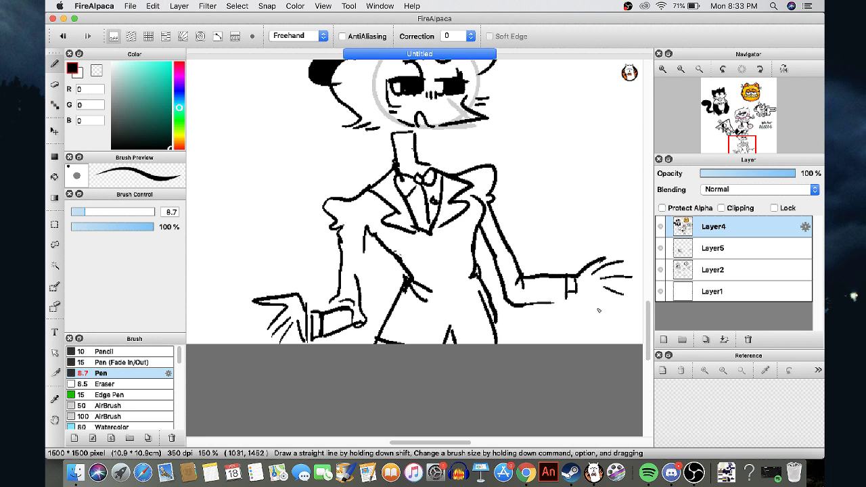
Undo the latest right-hand strokes and redraw the cuff and hand with pointed, spread fingers
key("super+z")
key("super+z")
key("super+z")
key("super+z")
key("super+z")
mouse_move(604, 259)
left_mouse_down()
mouse_move(637, 294)
mouse_move(614, 318)
mouse_move(593, 304)
left_mouse_up()
mouse_move(534, 304)
left_mouse_down()
mouse_move(576, 296)
mouse_move(605, 259)
left_mouse_up()
left_click_drag(638, 292, 597, 307)
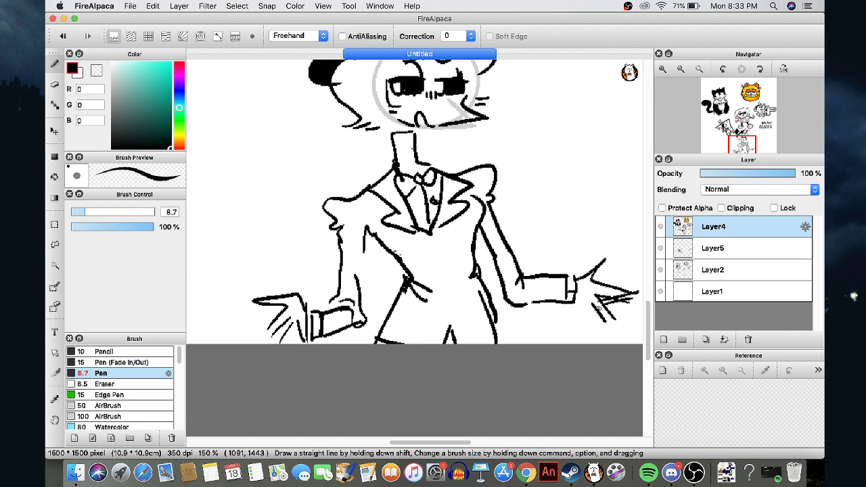
Draw a cape sloping from the left shoulder to the canvas edge, with inner fold lines beside the arm and waist
scroll(565, 333, "down", 2)
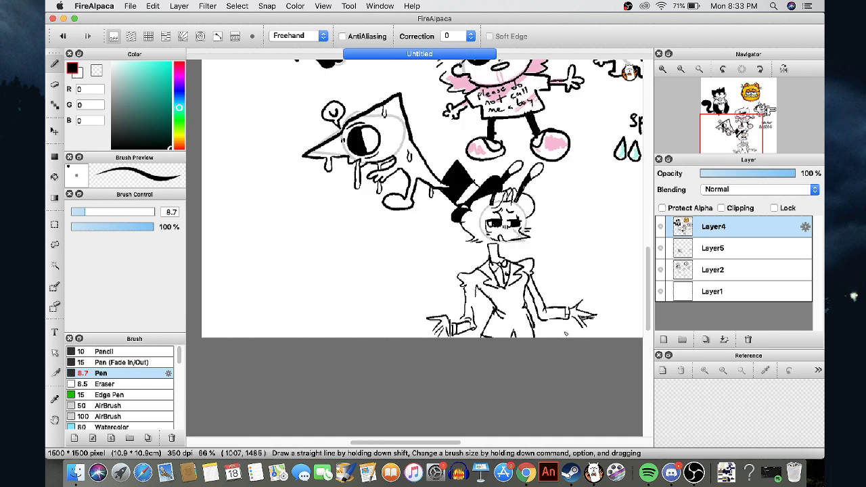
left_click_drag(458, 287, 396, 337)
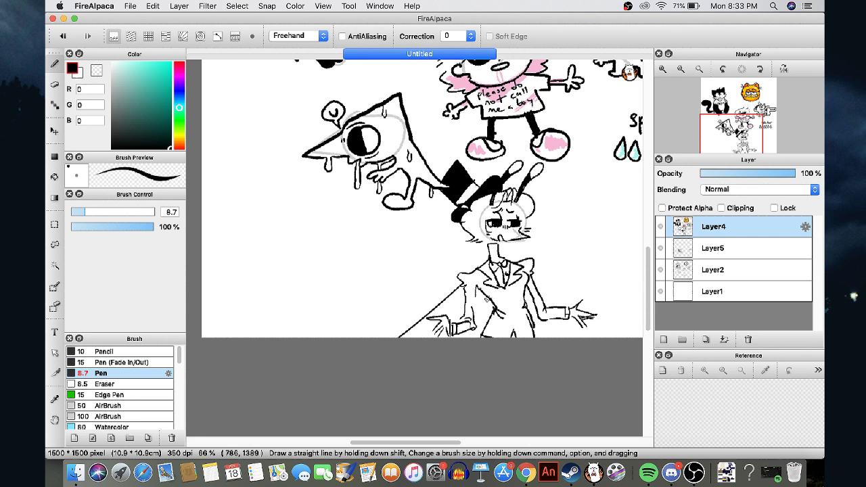
scroll(461, 304, "up", 3)
left_click_drag(519, 264, 503, 398)
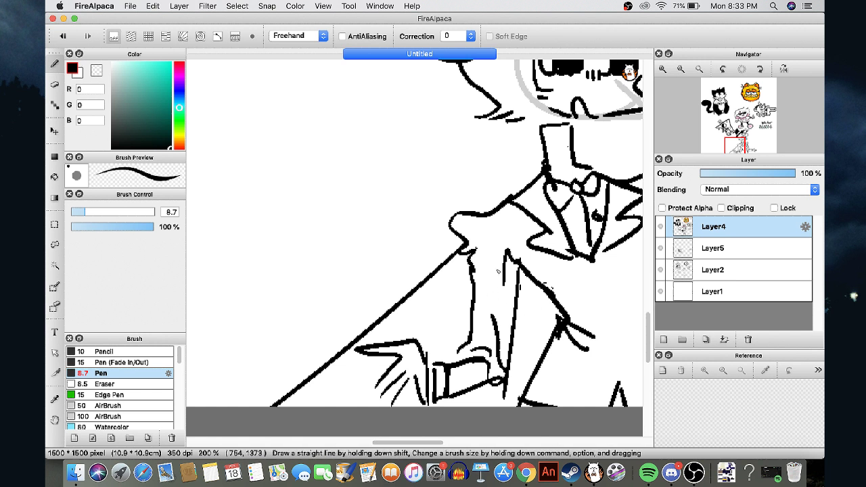
left_click_drag(501, 264, 504, 370)
mouse_move(488, 343)
left_mouse_down()
mouse_move(465, 359)
mouse_move(474, 354)
left_mouse_up()
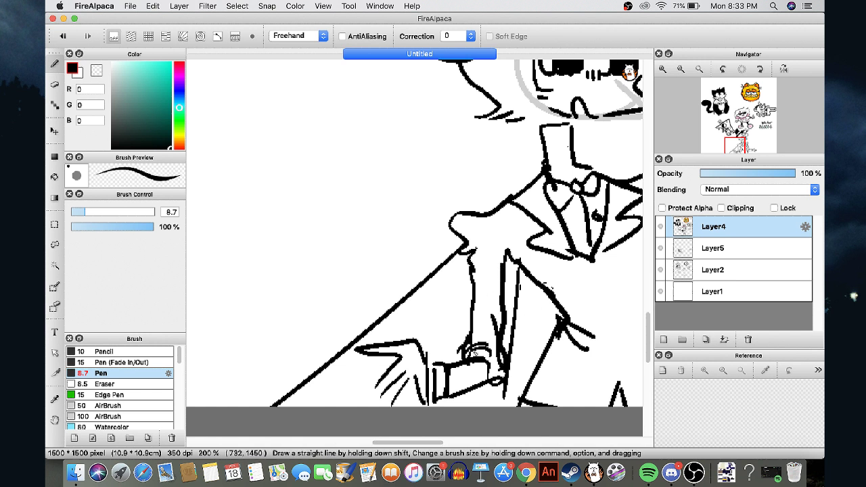
left_click_drag(545, 292, 550, 349)
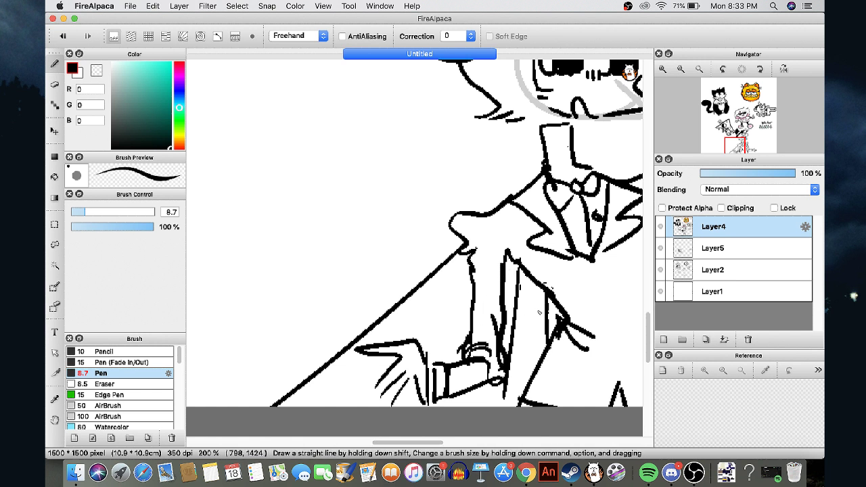
left_click_drag(505, 370, 501, 406)
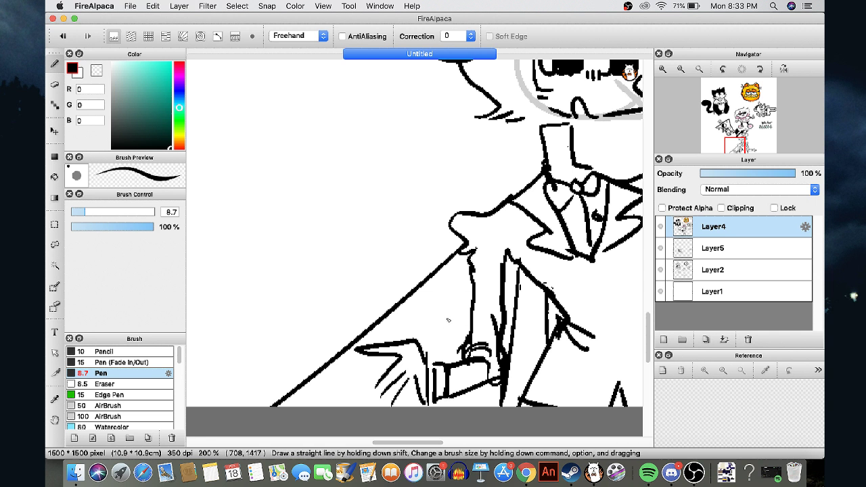
Add two small groups of short texture scribbles to the left part of the cape
left_click_drag(422, 296, 461, 316)
left_click_drag(332, 374, 347, 383)
left_click_drag(341, 385, 363, 397)
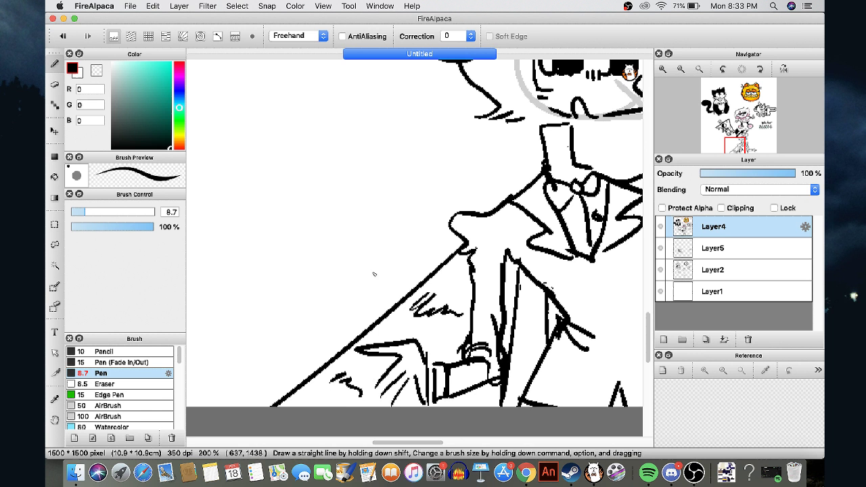
Check the program's version and list of used libraries in its About information, and close it
left_click(417, 5)
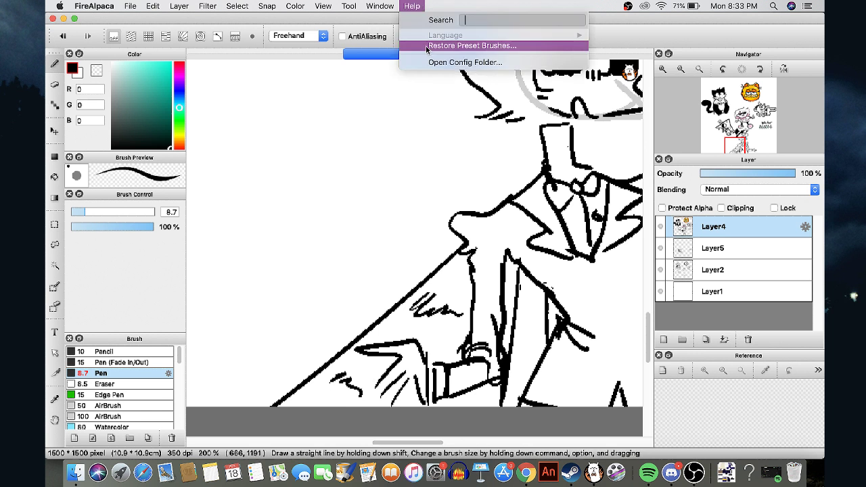
mouse_move(94, 7)
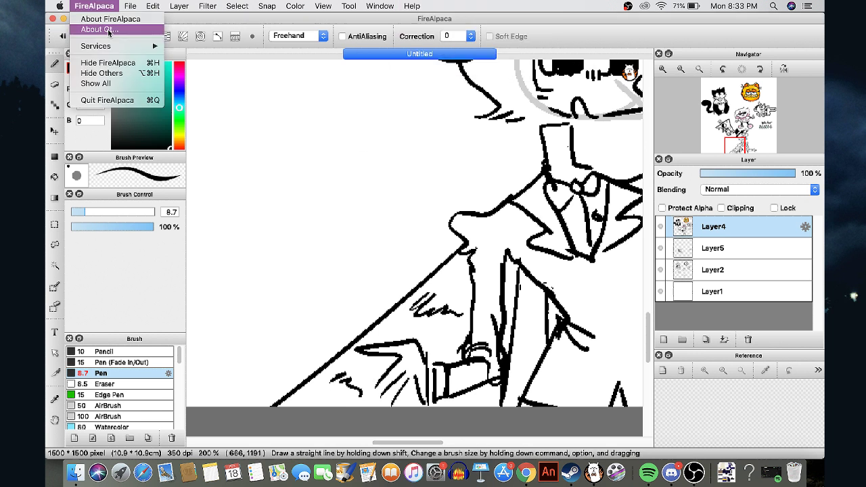
left_click(107, 25)
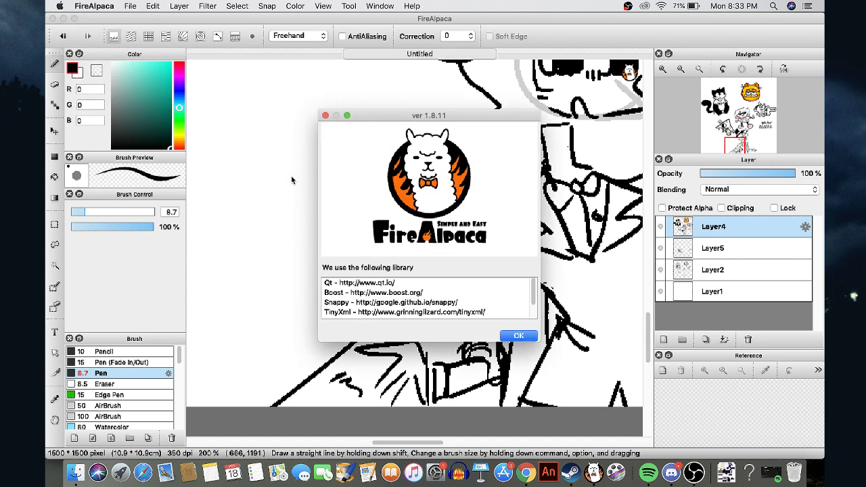
scroll(407, 294, "down", 2)
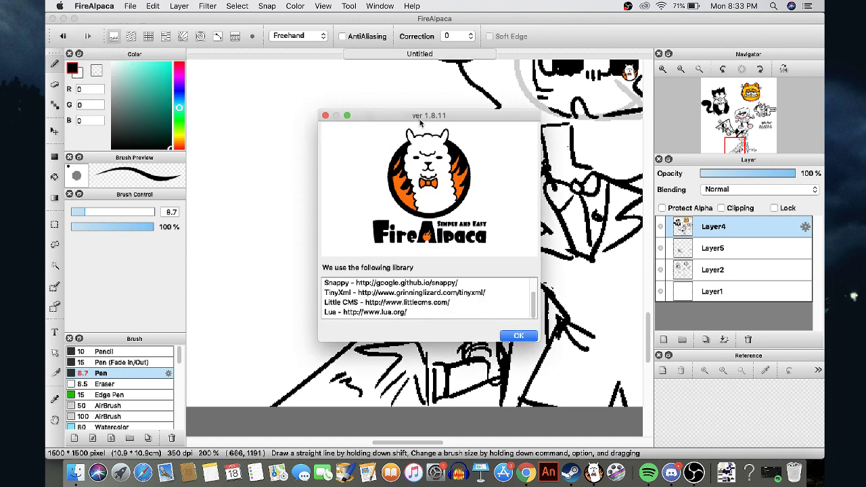
left_click(325, 115)
scroll(335, 160, "down", 3)
scroll(334, 159, "up", 5)
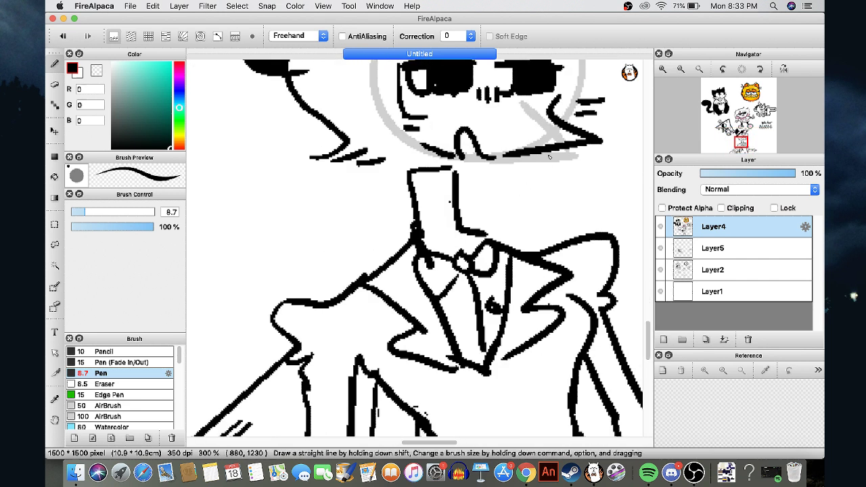
Add short fur strokes below the right cheek, a shadow line across the neck and small dots beside the collar
mouse_move(545, 153)
left_mouse_down()
mouse_move(564, 164)
mouse_move(511, 174)
left_mouse_up()
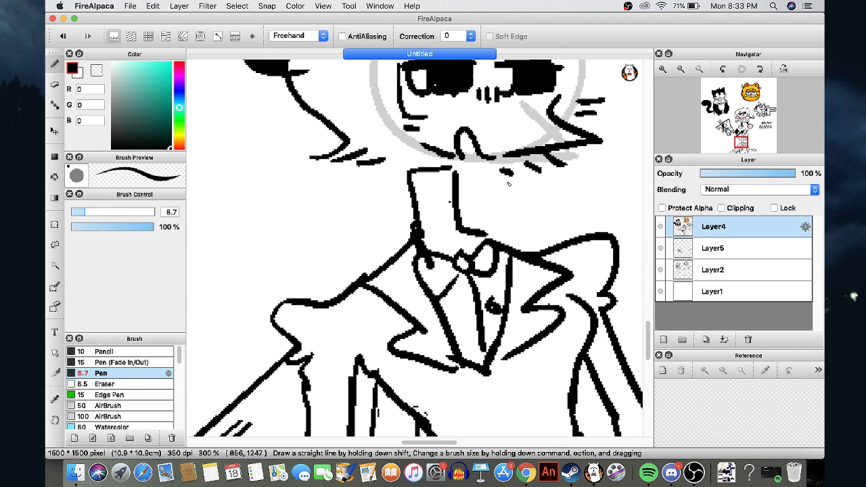
left_click_drag(451, 196, 437, 207)
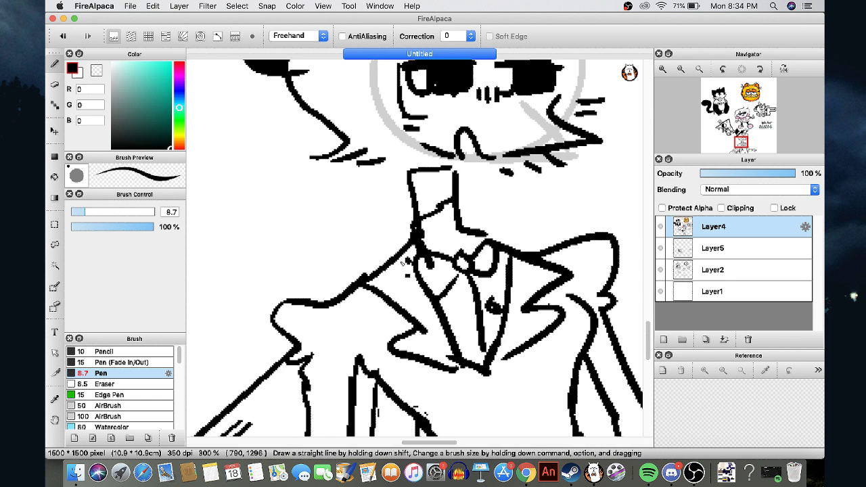
left_click_drag(436, 287, 476, 331)
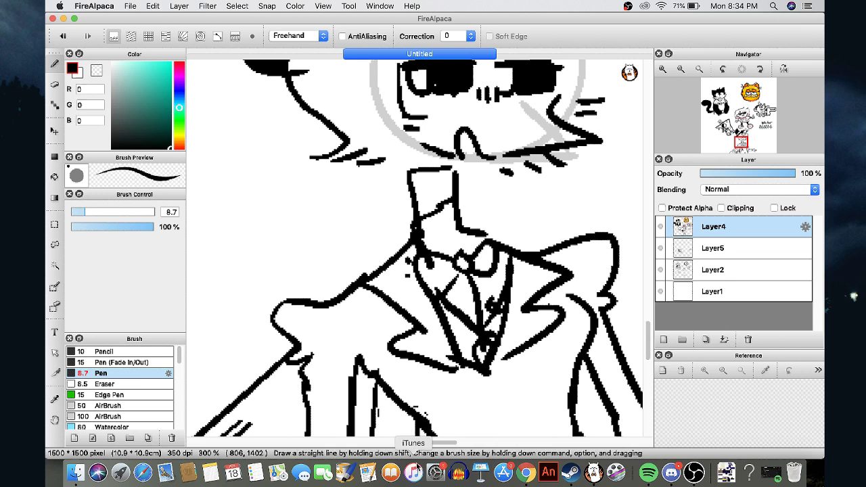
left_click_drag(494, 337, 482, 360)
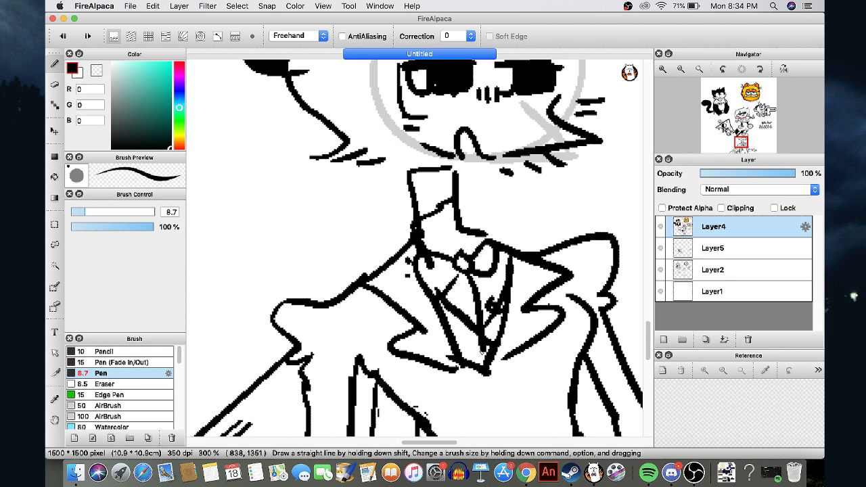
key("super+z")
key("super+z")
scroll(445, 296, "down", 3)
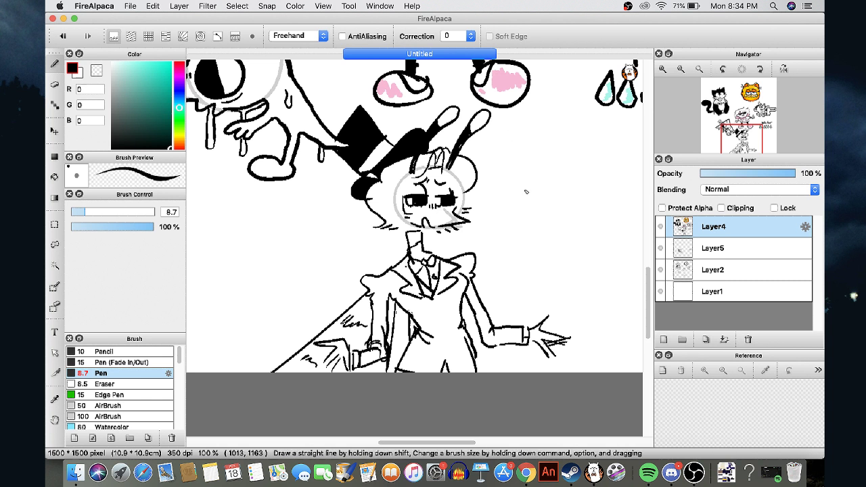
Sketch a faint wavy mouth guide with cheek arcs on Layer2, in the empty area below the spikes, and activate Layer5
left_click(691, 255)
left_click(691, 269)
scroll(627, 177, "right", 3)
scroll(628, 177, "down", 1)
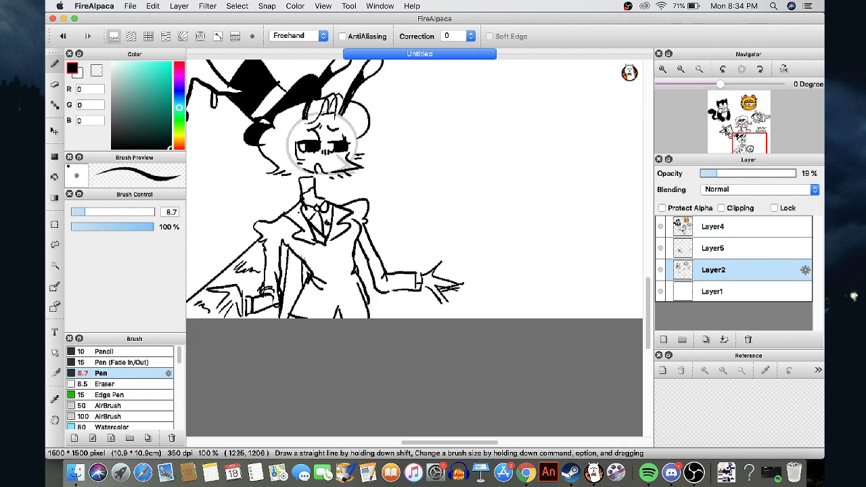
scroll(627, 177, "up", 1)
scroll(627, 177, "up", 1)
mouse_move(440, 178)
left_mouse_down()
mouse_move(452, 220)
mouse_move(527, 181)
mouse_move(548, 190)
left_mouse_up()
left_click(697, 245)
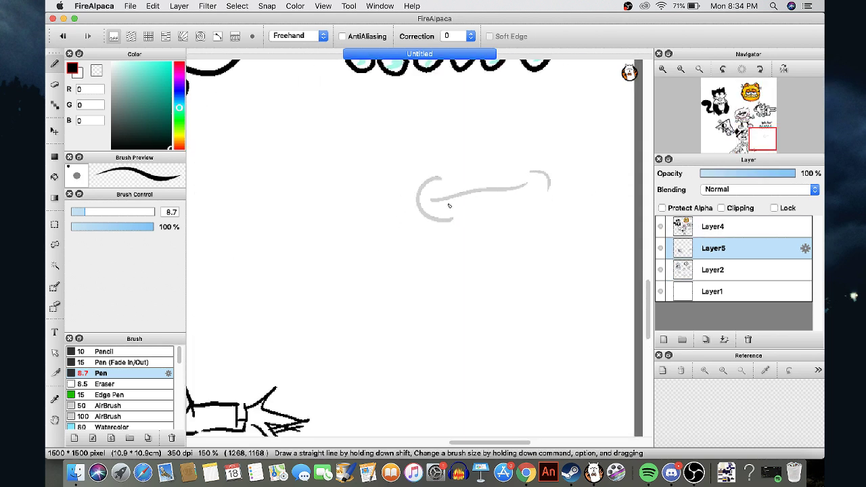
Draw a black wavy mouth with cheek arcs on Layer5, with dot eyes, a small nose and rounded outlines stacked above it
mouse_move(438, 184)
left_mouse_down()
mouse_move(451, 219)
mouse_move(520, 176)
left_mouse_up()
left_click_drag(522, 161, 531, 186)
left_click(477, 153)
left_click(467, 155)
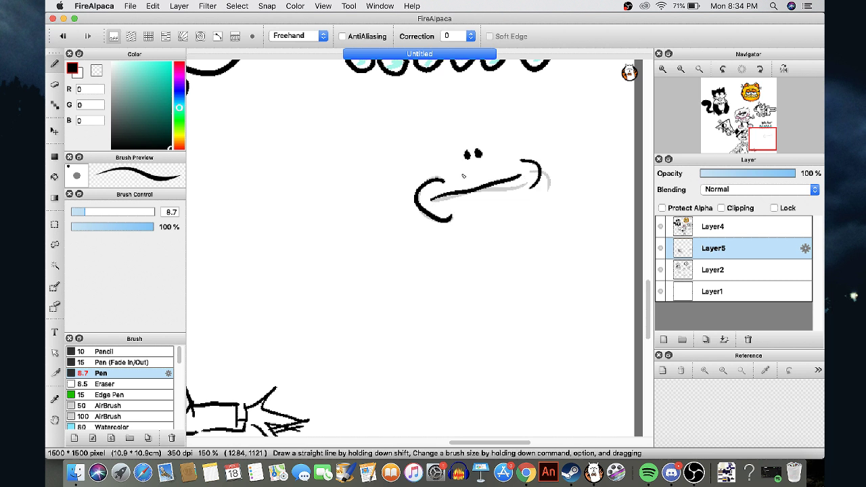
mouse_move(462, 174)
left_mouse_down()
mouse_move(456, 140)
mouse_move(477, 168)
left_mouse_up()
left_click_drag(459, 138, 502, 158)
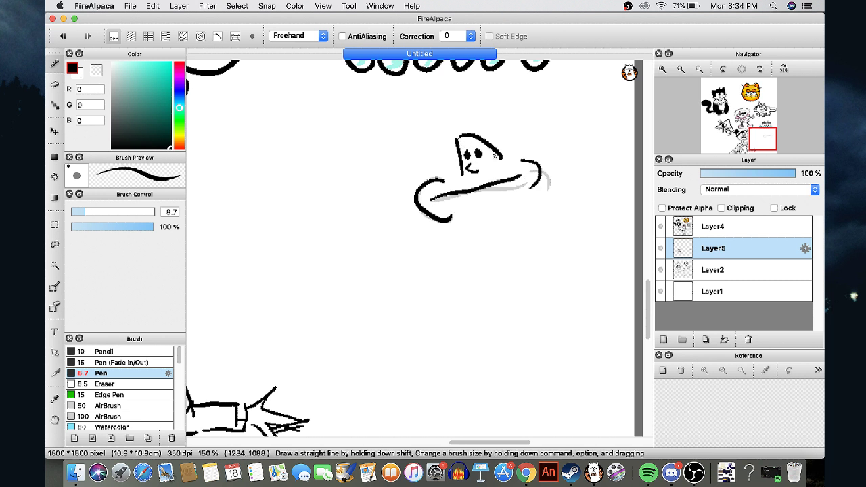
left_click(482, 122)
left_click(494, 120)
left_click_drag(460, 132, 499, 96)
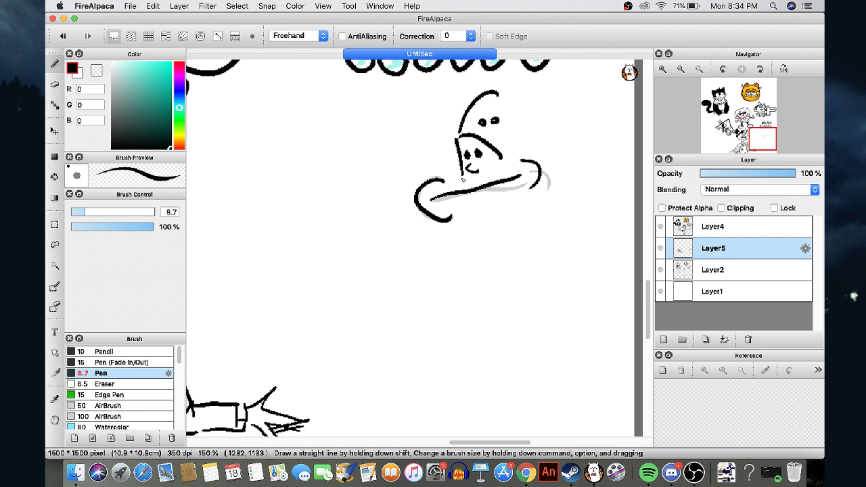
Undo all strokes of the new face, including its faint guide
key("super+z")
key("super+z")
key("super+z")
key("super+z")
key("super+z")
key("super+z")
key("super+z")
key("super+z")
key("super+z")
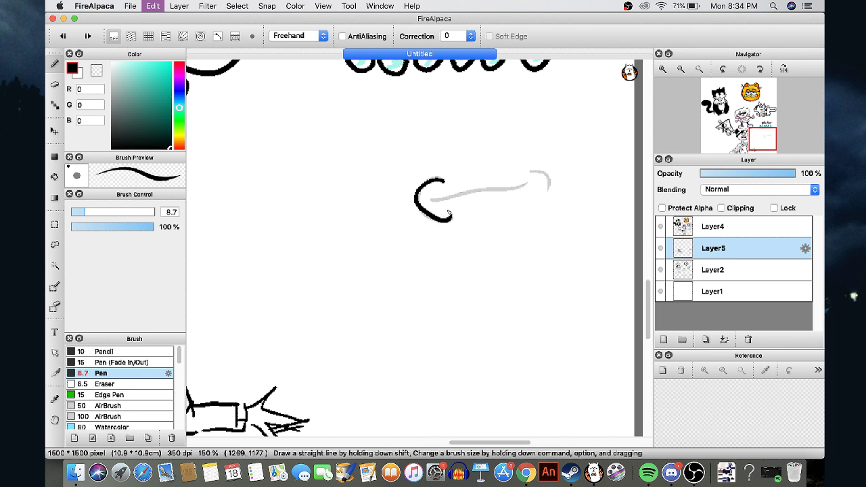
key("super+z")
key("super+z")
key("super+z")
key("super+z")
Draw a curved jaw and a slanted grin with one rounded tooth on Layer5, in the empty area below the spikes
scroll(420, 165, "up", 2)
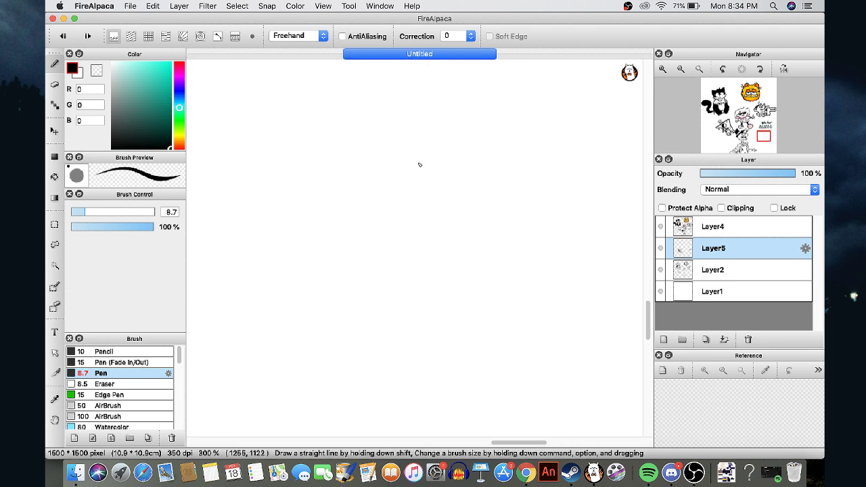
left_click_drag(393, 195, 508, 254)
left_click_drag(413, 206, 503, 187)
left_click_drag(466, 215, 499, 203)
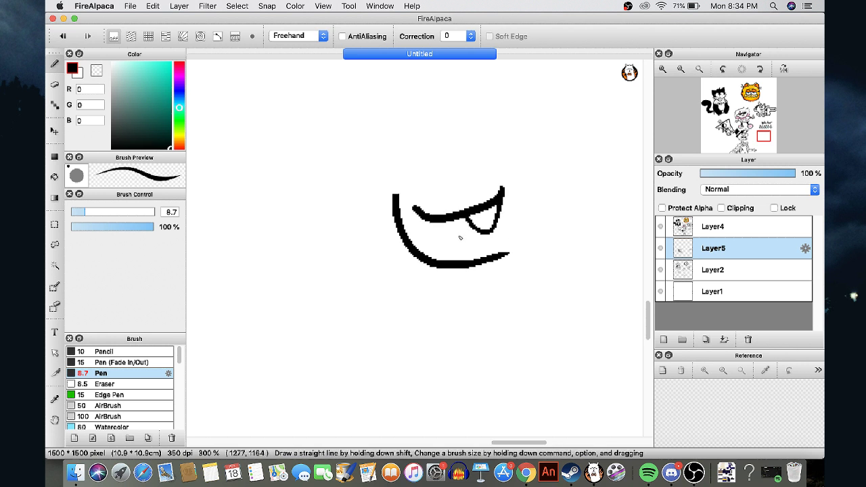
left_click_drag(458, 238, 517, 218)
key("super+z")
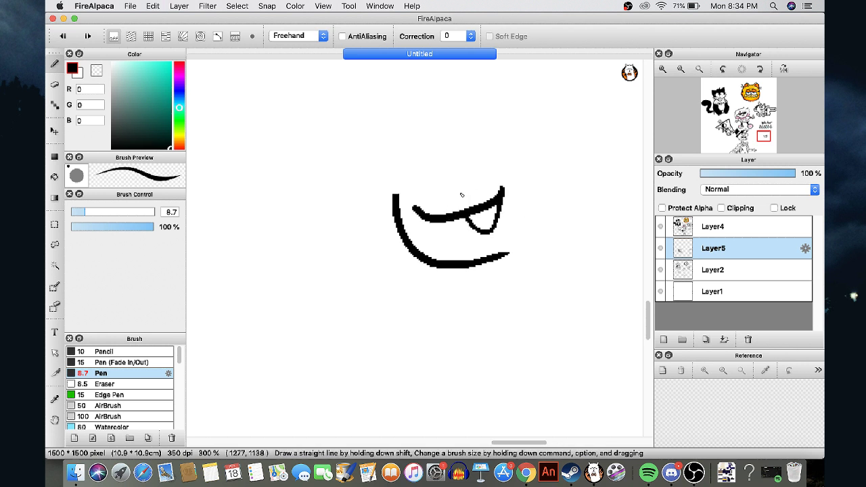
Give the grinning face two dot eyes, a curved right cheek and two short neck lines
left_click(434, 181)
left_click(466, 174)
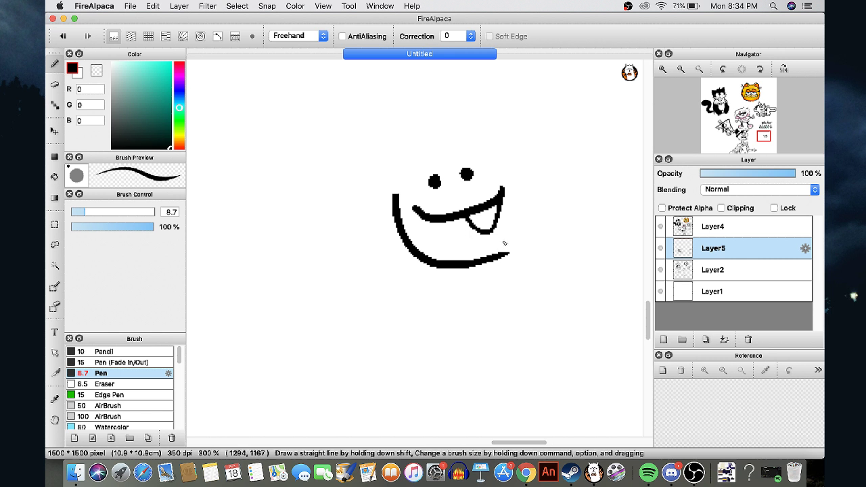
left_click_drag(521, 249, 539, 207)
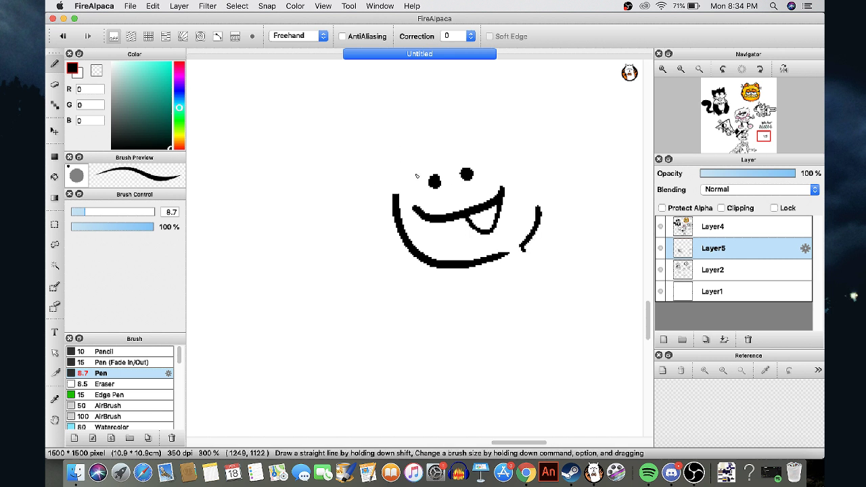
left_click_drag(505, 247, 520, 270)
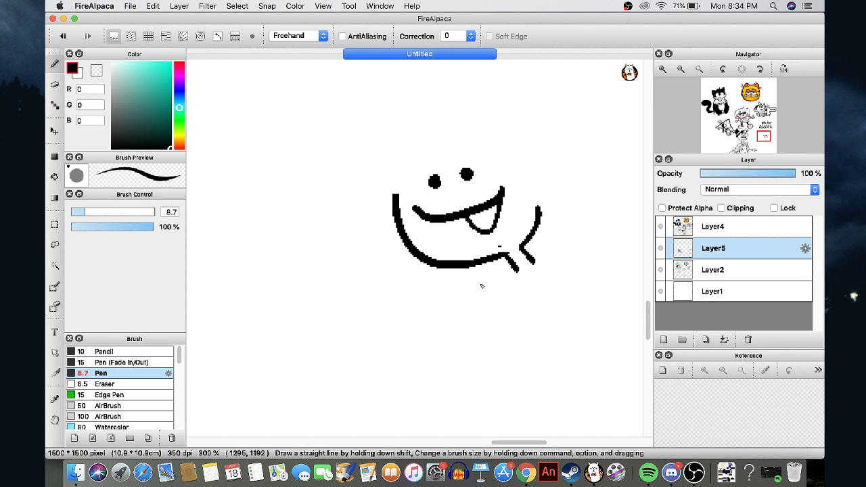
Sketch a faint heart-shaped guide with a slanted mouth line on Layer2, in the empty area left of the top-hat character
scroll(483, 287, "down", 4)
scroll(284, 271, "down", 2)
scroll(232, 274, "up", 4)
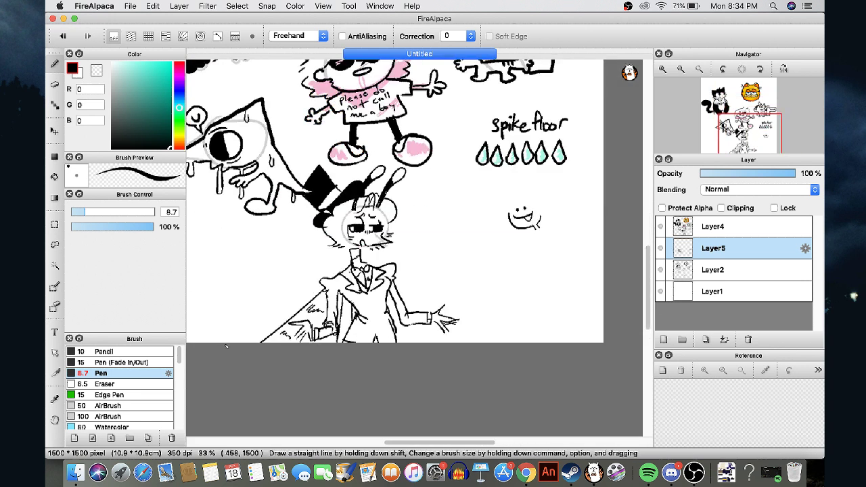
left_click(713, 269)
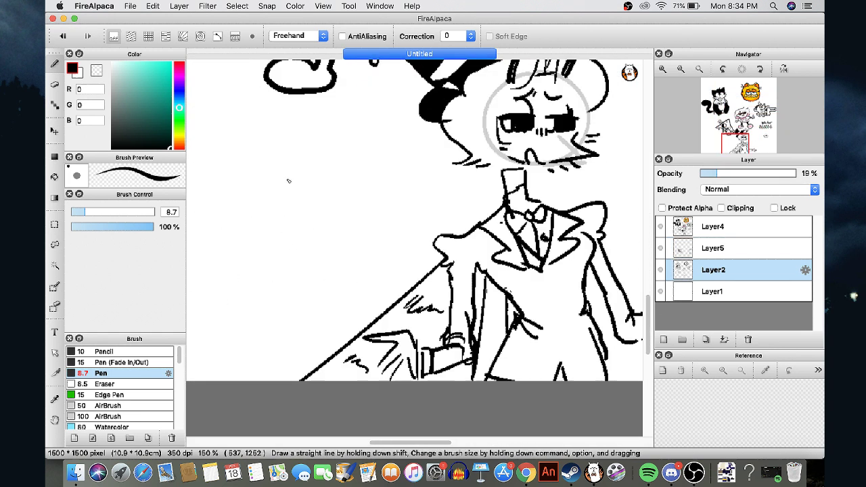
mouse_move(295, 145)
left_mouse_down()
mouse_move(330, 191)
mouse_move(301, 151)
mouse_move(299, 183)
mouse_move(327, 172)
left_mouse_up()
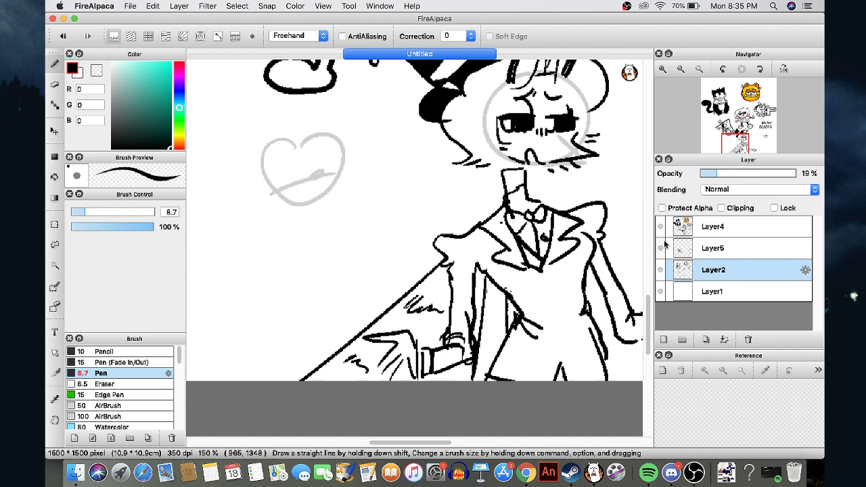
Ink joined rounded eyes with dot pupils, a dark nose, a curved muzzle and an oval mouth over the guide on Layer5
left_click(710, 248)
scroll(300, 139, "up", 3)
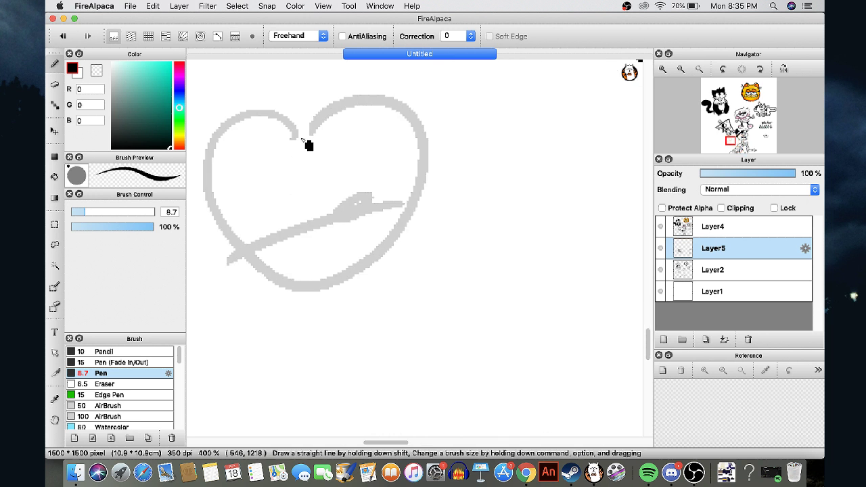
left_click_drag(309, 140, 256, 244)
mouse_move(330, 165)
left_mouse_down()
mouse_move(312, 140)
mouse_move(434, 198)
left_mouse_up()
mouse_move(309, 185)
left_mouse_down()
mouse_move(313, 194)
mouse_move(354, 182)
mouse_move(355, 215)
mouse_move(261, 256)
left_mouse_up()
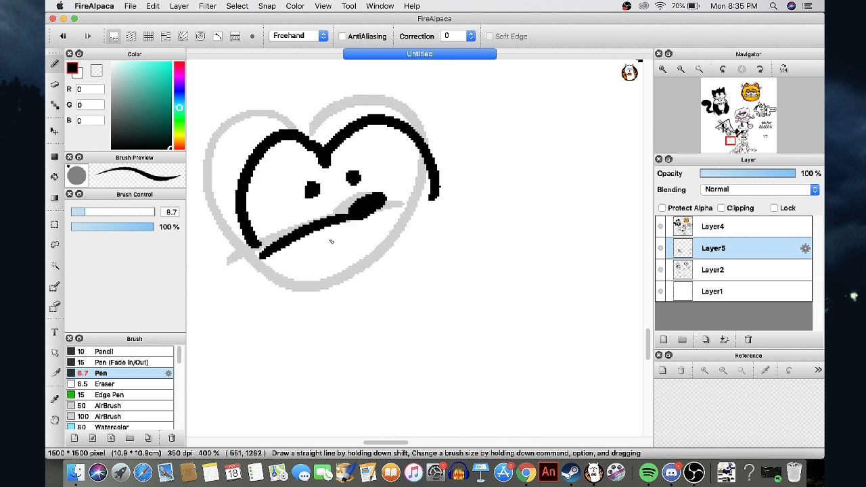
mouse_move(332, 242)
left_mouse_down()
mouse_move(361, 260)
mouse_move(352, 236)
mouse_move(446, 235)
mouse_move(378, 220)
mouse_move(396, 237)
mouse_move(452, 170)
mouse_move(391, 114)
mouse_move(267, 127)
mouse_move(183, 151)
left_mouse_up()
scroll(313, 177, "down", 1)
key("super+z")
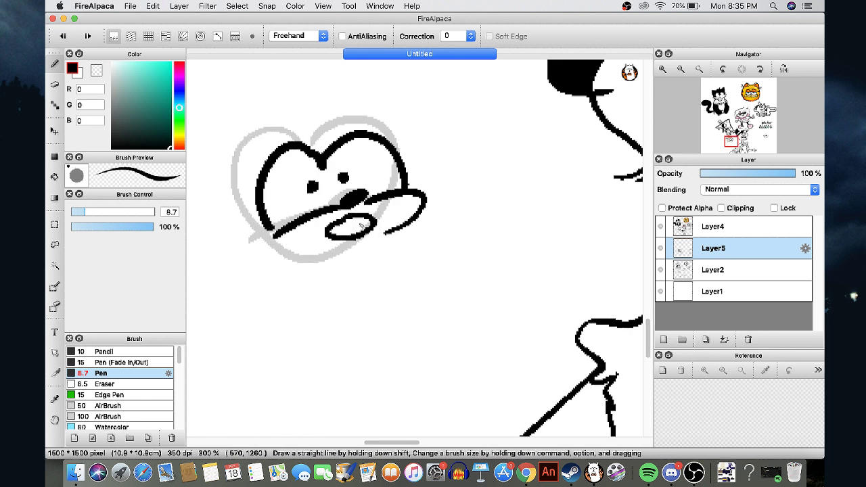
Replace the smooth head outline with a spiky one and draw a left arm ending in a round hand
scroll(428, 221, "down", 1)
mouse_move(436, 209)
left_mouse_down()
mouse_move(415, 151)
mouse_move(311, 159)
left_mouse_up()
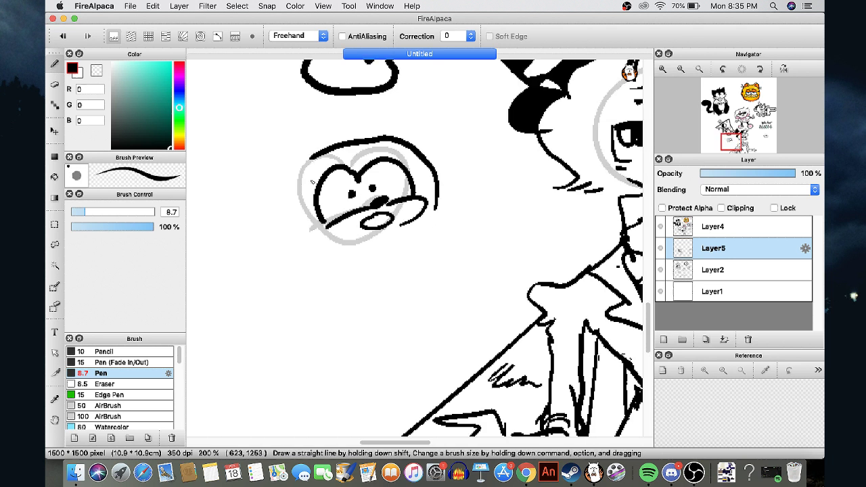
key("super+z")
mouse_move(444, 206)
left_mouse_down()
mouse_move(432, 158)
mouse_move(332, 129)
mouse_move(285, 131)
mouse_move(271, 148)
mouse_move(258, 146)
mouse_move(266, 171)
mouse_move(237, 183)
mouse_move(271, 221)
mouse_move(246, 232)
mouse_move(278, 240)
mouse_move(268, 291)
mouse_move(311, 308)
left_mouse_up()
key("super+z")
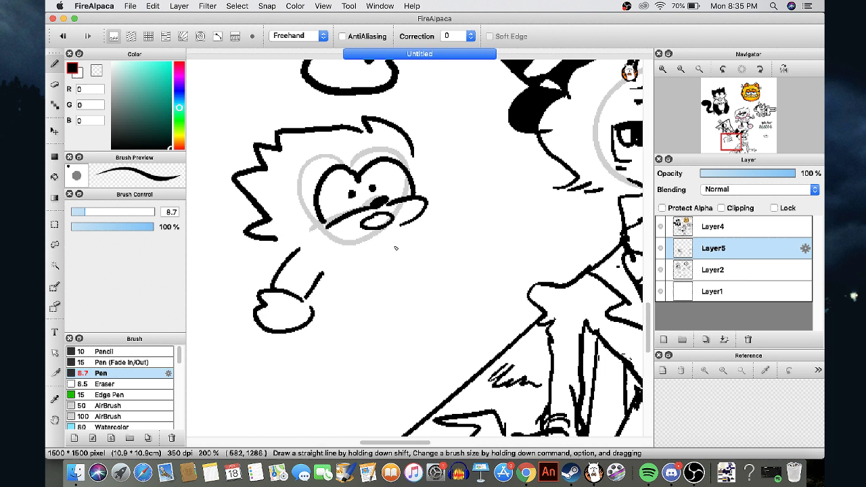
Draw the spiky character's right body side, two rounded feet, a curved chest line and a raised right arm with a round fist
left_click_drag(413, 246, 420, 279)
mouse_move(311, 296)
left_mouse_down()
mouse_move(325, 332)
mouse_move(315, 353)
mouse_move(391, 341)
mouse_move(388, 312)
left_mouse_up()
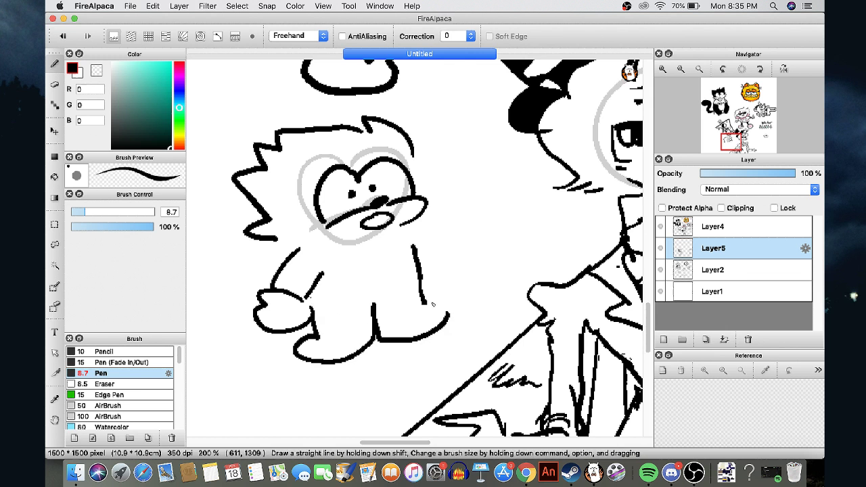
left_click_drag(424, 302, 445, 315)
mouse_move(334, 269)
left_mouse_down()
mouse_move(408, 259)
mouse_move(443, 265)
mouse_move(467, 283)
mouse_move(470, 228)
mouse_move(450, 237)
left_mouse_up()
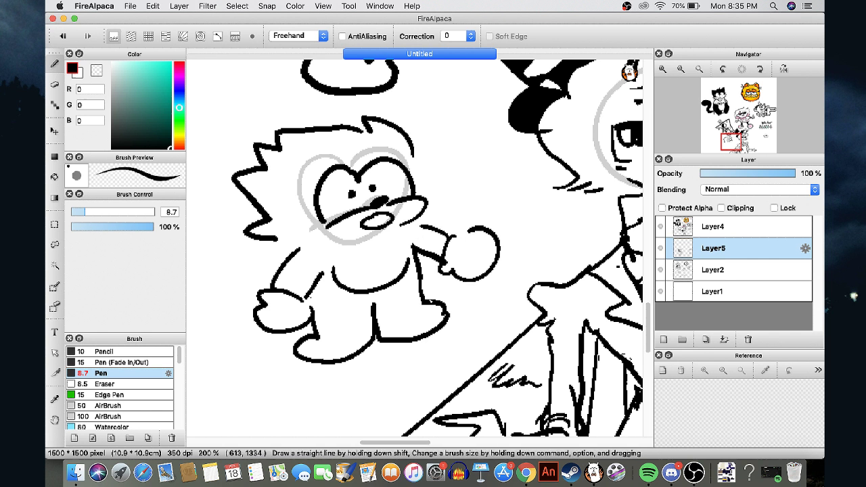
Add slanted top edges and stripes to the spiky character's shoes, and a curled tuft on top of its head
mouse_move(421, 300)
left_mouse_down()
mouse_move(376, 315)
mouse_move(390, 338)
left_mouse_up()
mouse_move(401, 336)
left_mouse_down()
mouse_move(407, 314)
mouse_move(298, 334)
left_mouse_up()
mouse_move(325, 328)
left_mouse_down()
mouse_move(350, 357)
mouse_move(358, 347)
left_mouse_up()
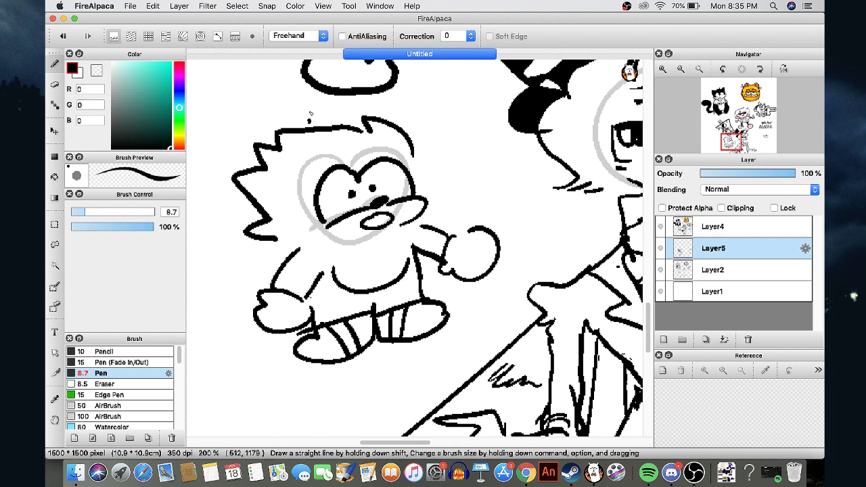
left_click_drag(309, 120, 323, 123)
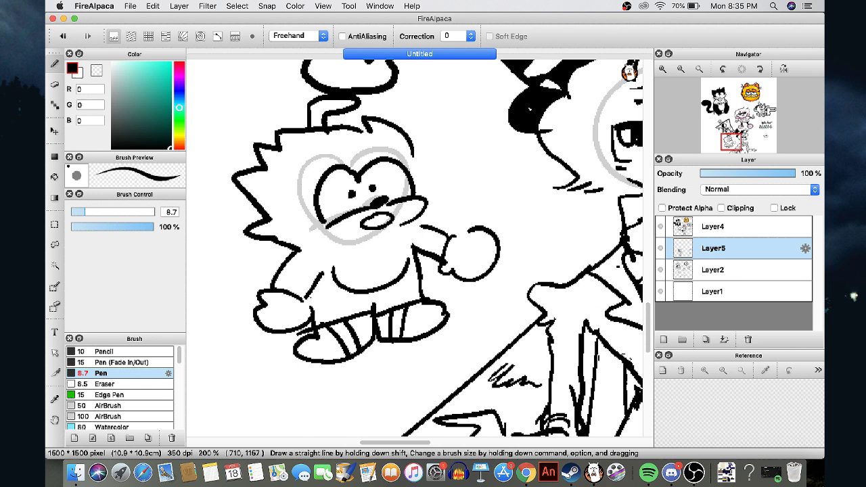
Draw slanted hair strands above the grinning face, with two long ones on the left and several thick ones on the right
scroll(420, 232, "down", 5)
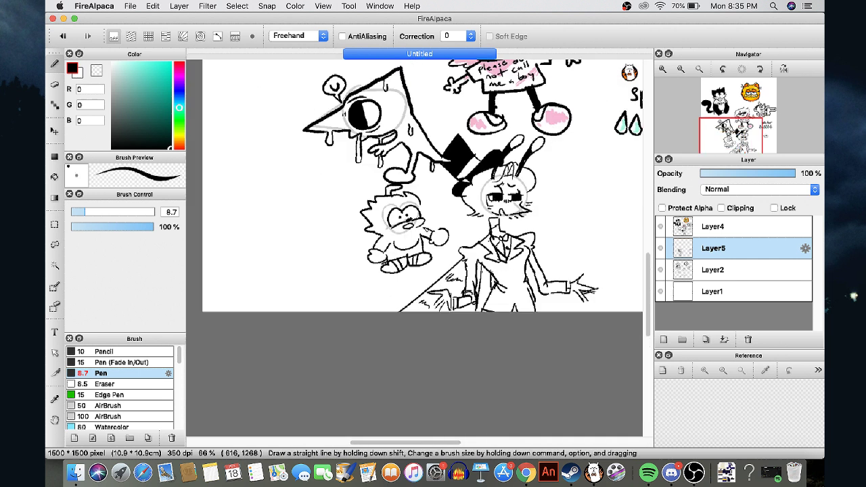
scroll(557, 206, "up", 6)
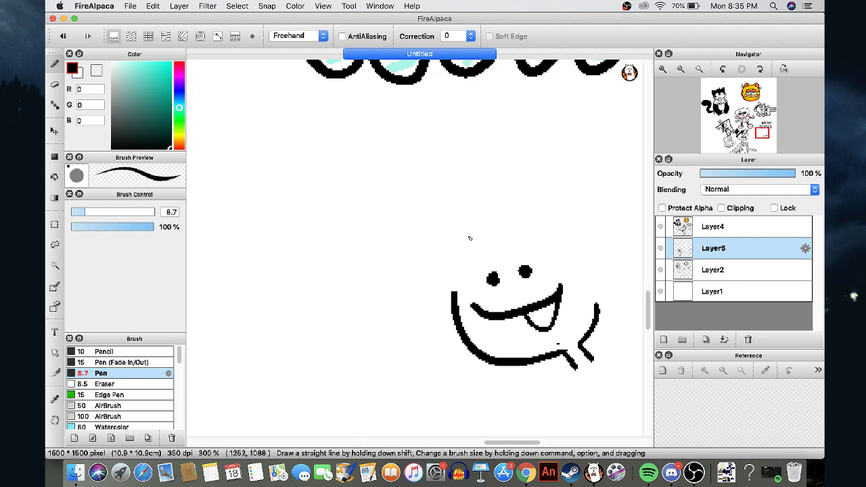
left_click_drag(529, 226, 487, 256)
left_click_drag(527, 213, 450, 274)
mouse_move(542, 234)
left_mouse_down()
mouse_move(567, 264)
mouse_move(580, 259)
left_mouse_up()
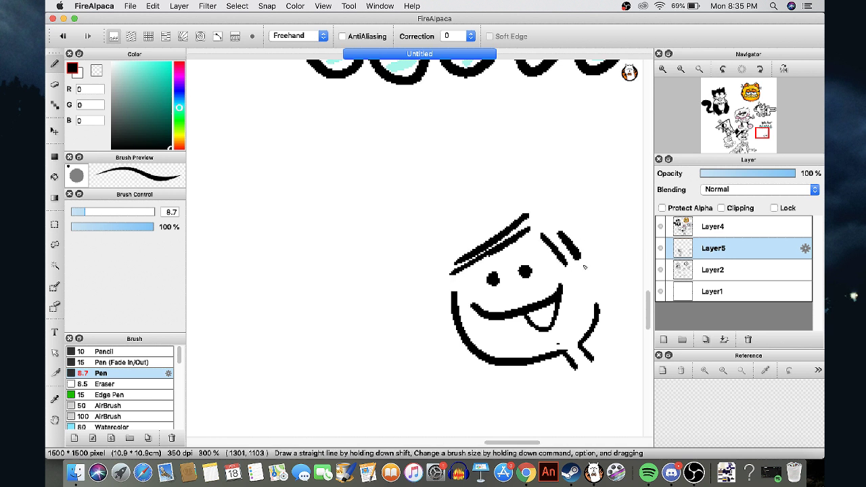
left_click_drag(558, 216, 597, 249)
left_click_drag(549, 200, 596, 228)
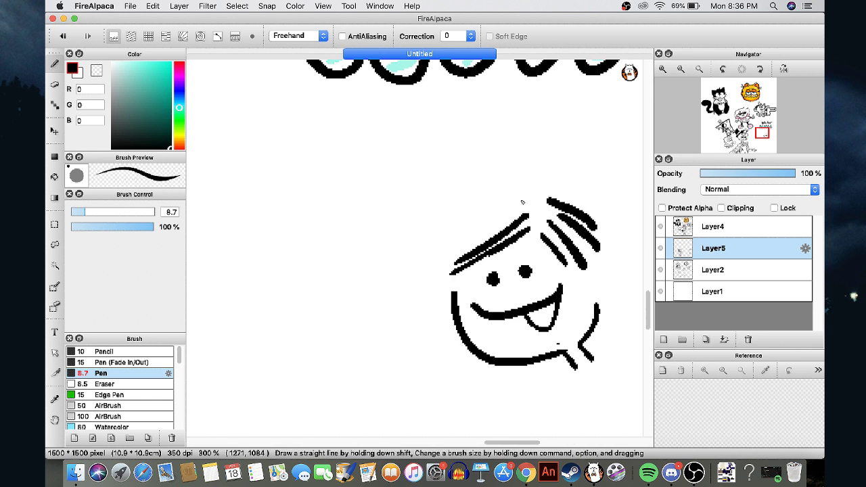
Undo the topmost hair strand, draw curved outer hair outlines on both sides, and add another thick strand on the right
key("super+z")
left_click_drag(531, 194, 410, 231)
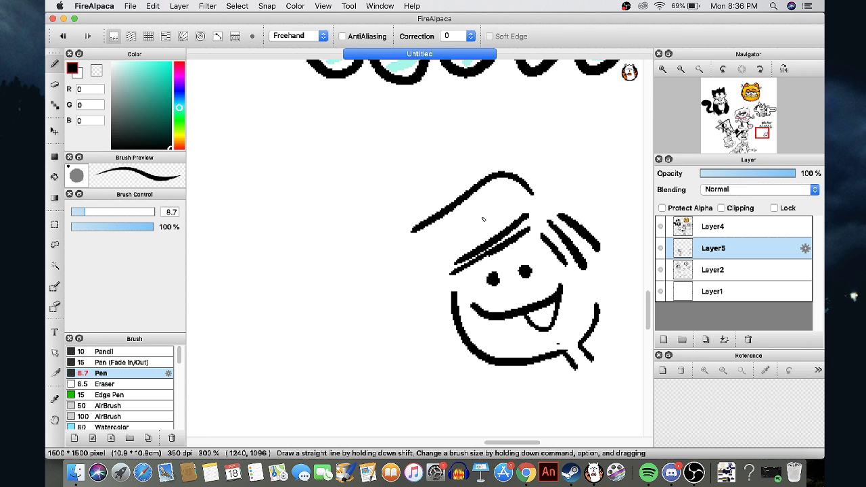
left_click_drag(549, 196, 638, 225)
left_click_drag(580, 206, 620, 235)
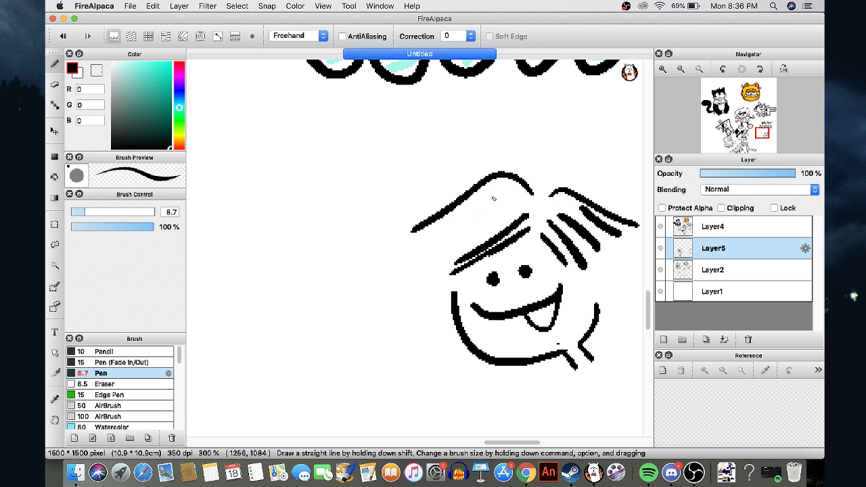
Add two thick slanted hair strands above the grinning face's left side and draw a rounded ear on each side
left_click_drag(499, 195, 420, 247)
left_click_drag(498, 212, 420, 265)
left_click_drag(452, 303, 458, 343)
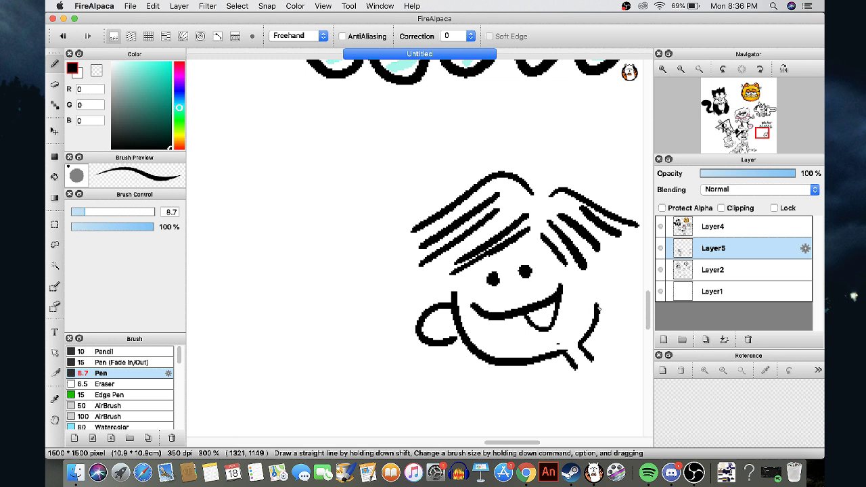
left_click_drag(597, 310, 597, 271)
Draw curved collar folds beneath the grinning character's neck, undoing the first wavy stroke below it
scroll(539, 241, "down", 5)
scroll(540, 242, "right", 5)
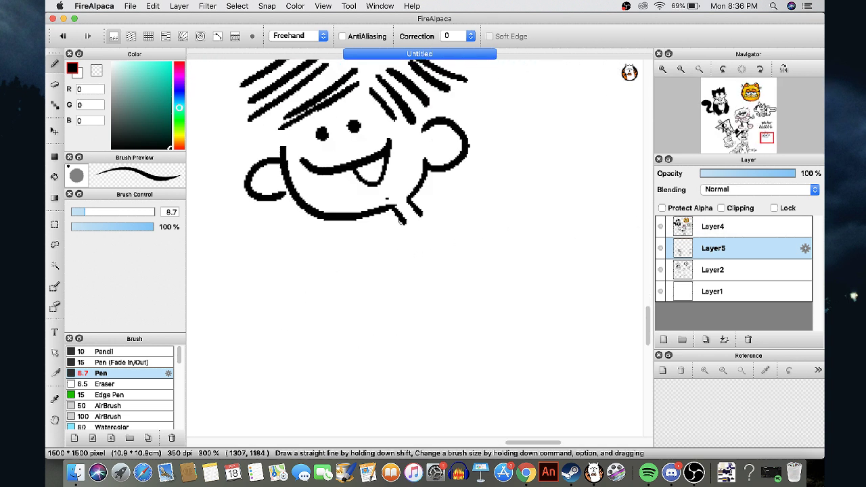
mouse_move(433, 208)
left_mouse_down()
mouse_move(403, 219)
mouse_move(424, 243)
left_mouse_up()
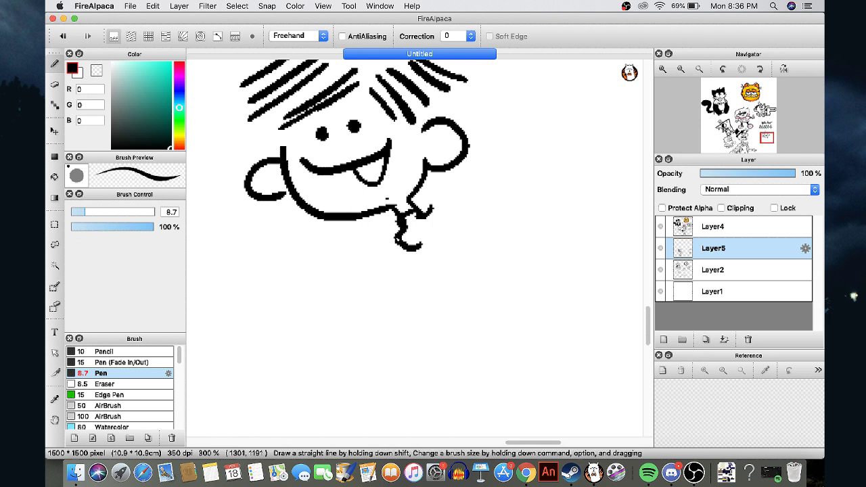
key("super+z")
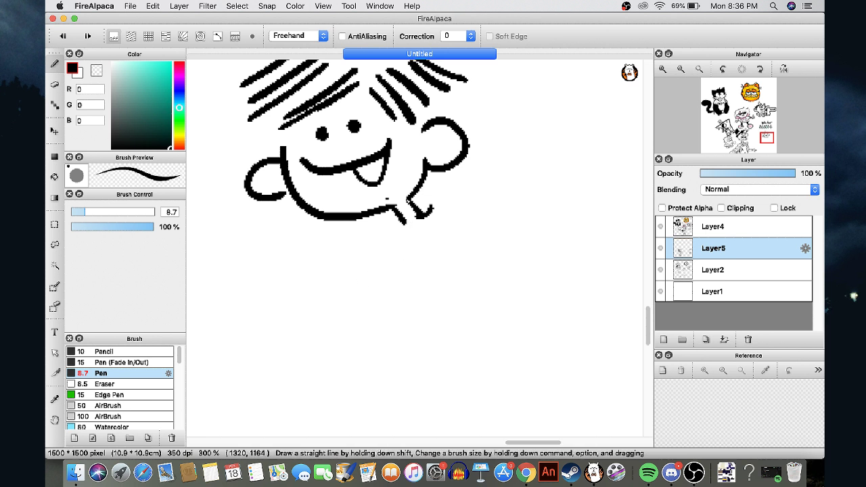
mouse_move(393, 215)
left_mouse_down()
mouse_move(410, 223)
mouse_move(422, 214)
left_mouse_up()
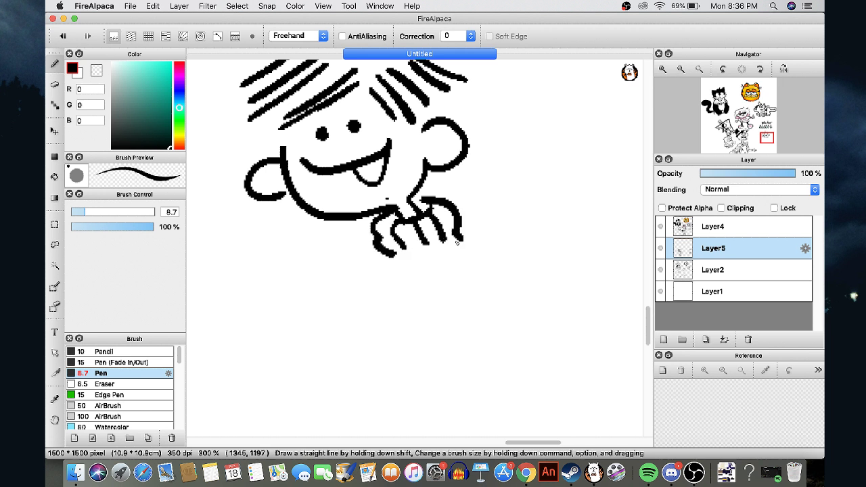
Draw the pointed neckpiece with an oval button below it, then the character's torso sides and rounded shoulders
mouse_move(446, 243)
left_mouse_down()
mouse_move(402, 260)
mouse_move(451, 246)
left_mouse_up()
mouse_move(414, 292)
left_mouse_down()
mouse_move(431, 300)
mouse_move(414, 291)
left_mouse_up()
left_click_drag(386, 251, 379, 290)
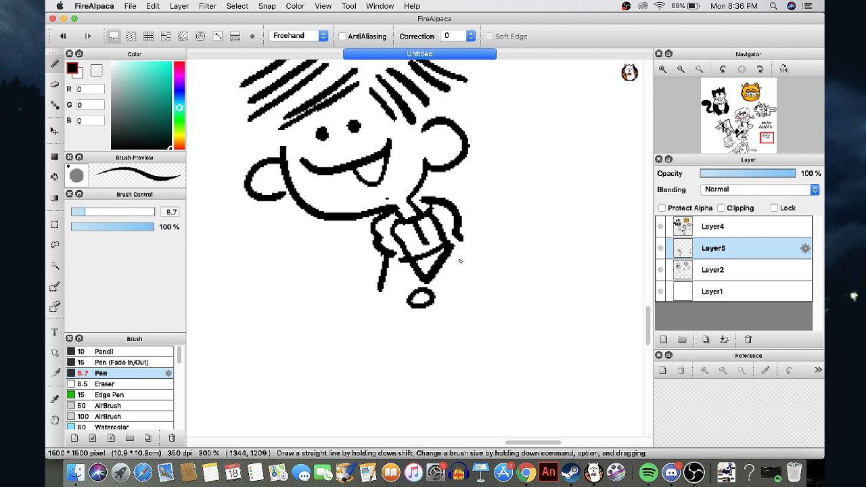
mouse_move(464, 249)
left_mouse_down()
mouse_move(476, 292)
mouse_move(508, 255)
left_mouse_up()
left_click_drag(376, 252, 335, 288)
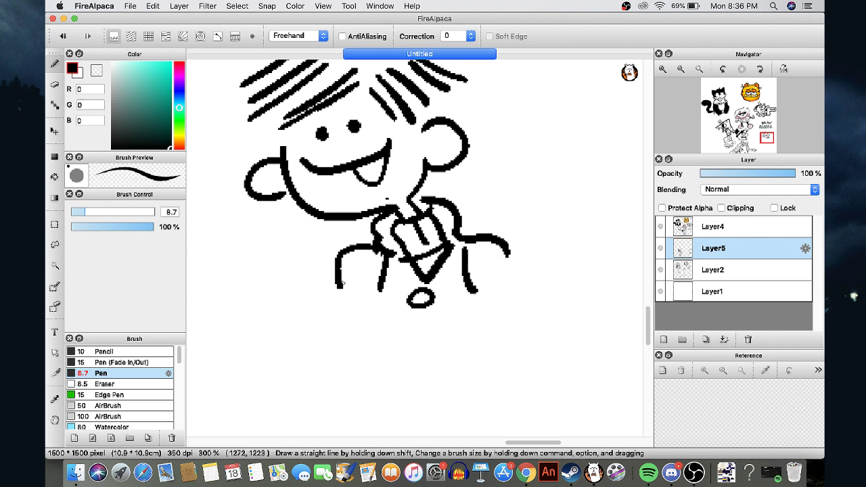
Draw the left hand's rounded fingers and thumb below the body, holding up a small laced boot
left_click_drag(763, 148, 759, 153)
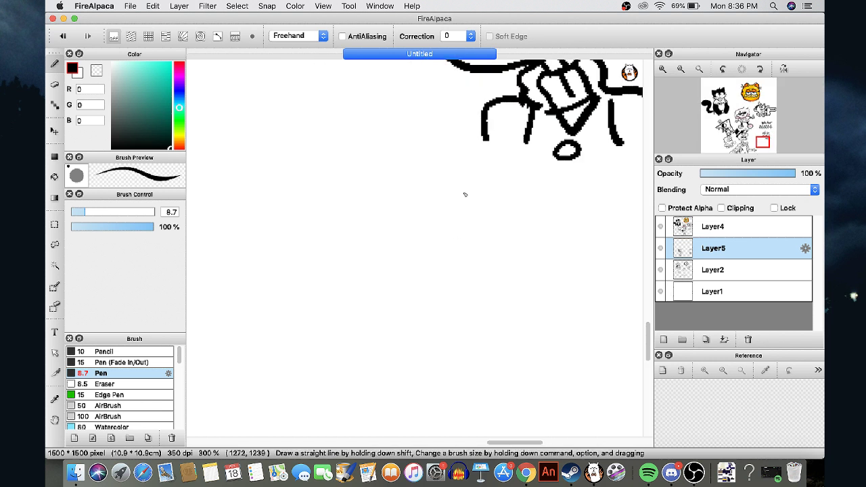
mouse_move(388, 250)
left_mouse_down()
mouse_move(396, 277)
mouse_move(390, 272)
mouse_move(423, 281)
mouse_move(424, 302)
mouse_move(472, 283)
left_mouse_up()
left_click_drag(446, 262, 449, 265)
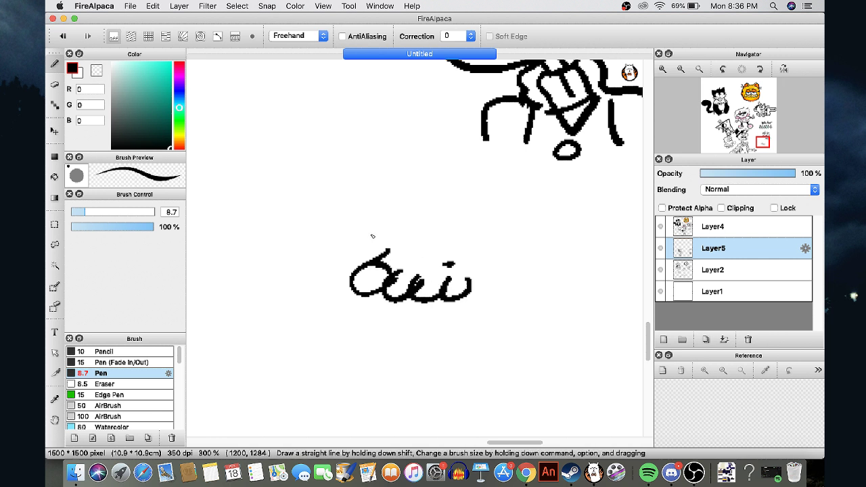
mouse_move(398, 229)
left_mouse_down()
mouse_move(373, 234)
mouse_move(396, 253)
left_mouse_up()
mouse_move(392, 202)
left_mouse_down()
mouse_move(392, 259)
mouse_move(485, 259)
mouse_move(432, 215)
mouse_move(435, 184)
mouse_move(387, 189)
mouse_move(433, 205)
mouse_move(460, 234)
left_mouse_up()
left_click_drag(468, 217, 470, 234)
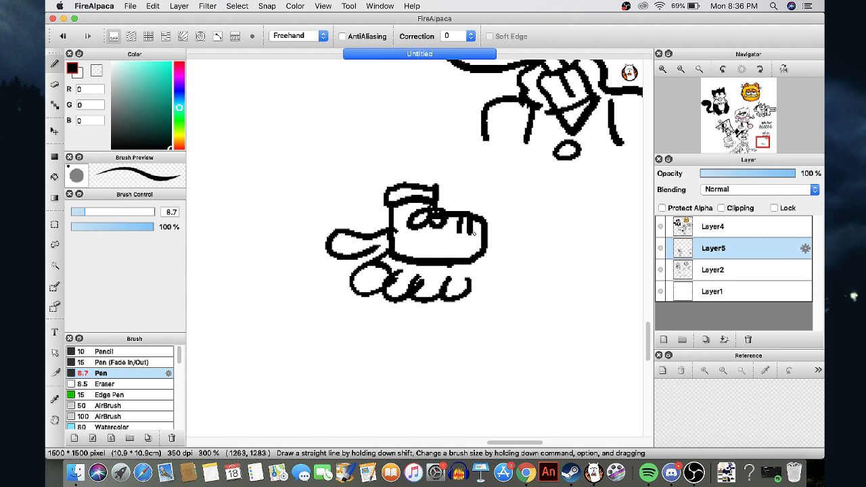
Draw the mirrored right hand with rounded fingers and a thumb, holding a matching laced boot
mouse_move(515, 271)
left_mouse_down()
mouse_move(497, 278)
mouse_move(544, 292)
mouse_move(602, 268)
left_mouse_up()
mouse_move(600, 226)
left_mouse_down()
mouse_move(613, 238)
mouse_move(603, 269)
left_mouse_up()
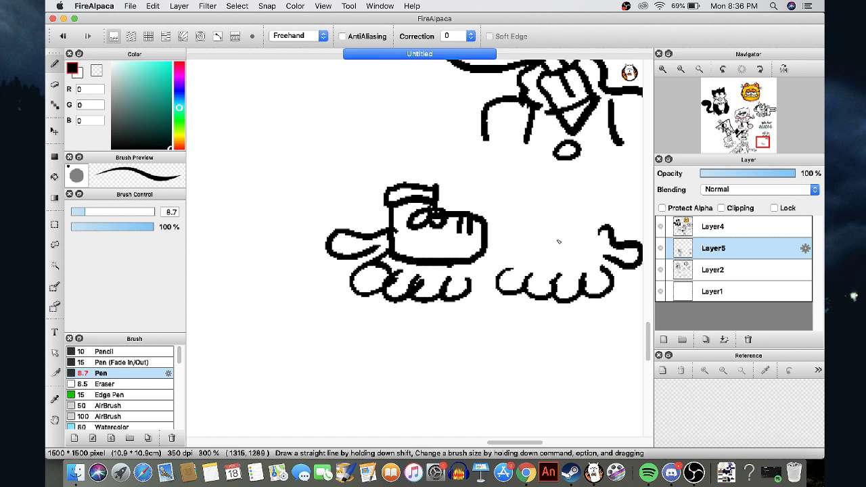
mouse_move(539, 215)
left_mouse_down()
mouse_move(531, 214)
mouse_move(586, 262)
left_mouse_up()
mouse_move(582, 188)
left_mouse_down()
mouse_move(549, 192)
mouse_move(527, 231)
left_mouse_up()
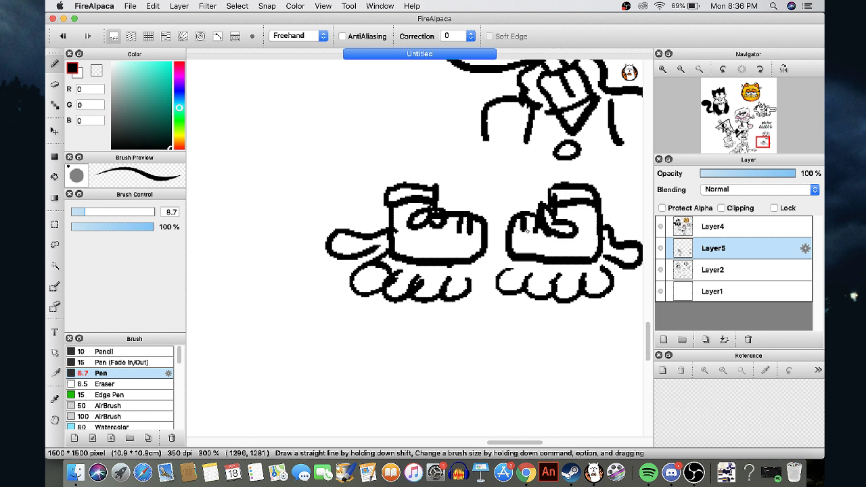
Draw the grinning character's lower body lines behind the boots and a long curved right arm reaching the right hand
mouse_move(472, 129)
left_mouse_down()
mouse_move(481, 182)
mouse_move(503, 200)
mouse_move(464, 201)
left_mouse_up()
left_click_drag(509, 148, 527, 199)
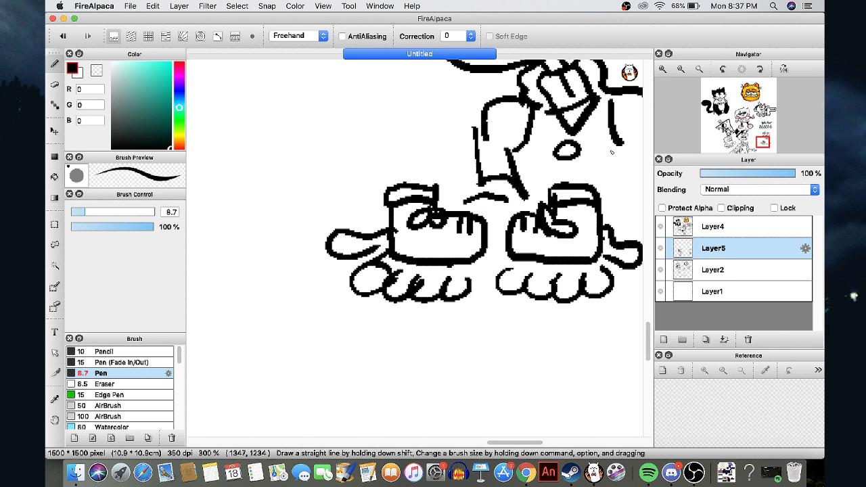
left_click_drag(619, 144, 632, 157)
scroll(636, 173, "right", 5)
scroll(636, 173, "up", 4)
scroll(636, 172, "left", 4)
scroll(636, 172, "down", 3)
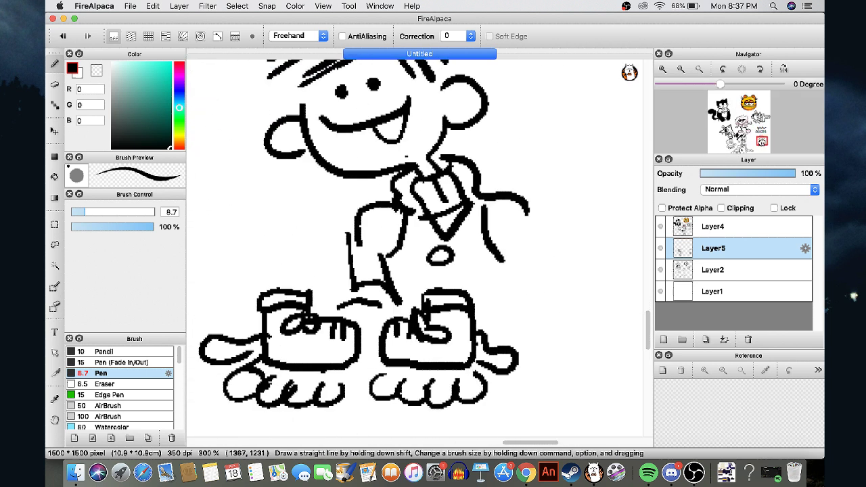
mouse_move(548, 245)
left_mouse_down()
mouse_move(545, 275)
mouse_move(582, 294)
mouse_move(531, 302)
left_mouse_up()
mouse_move(538, 362)
left_mouse_down()
mouse_move(586, 340)
mouse_move(602, 292)
mouse_move(571, 189)
left_mouse_up()
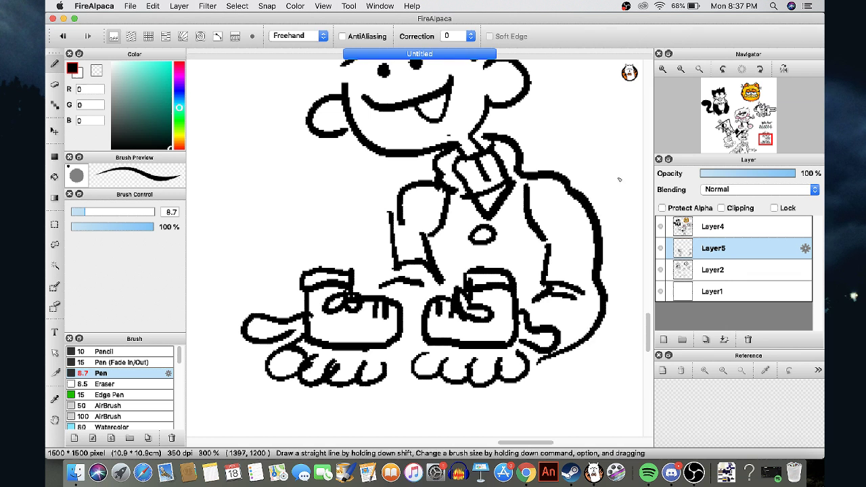
Hand-letter "TAKE" to the left of the grinning character, with a short dash pointing toward the head
left_click_drag(762, 129, 758, 142)
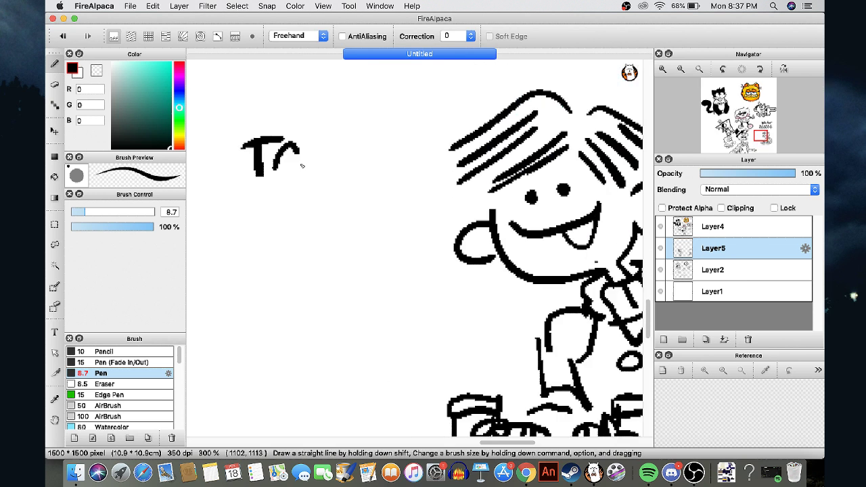
left_click_drag(300, 164, 305, 174)
left_click_drag(280, 165, 288, 161)
left_click_drag(310, 140, 311, 172)
left_click_drag(334, 141, 339, 168)
mouse_move(370, 131)
left_mouse_down()
mouse_move(374, 156)
mouse_move(375, 144)
left_mouse_up()
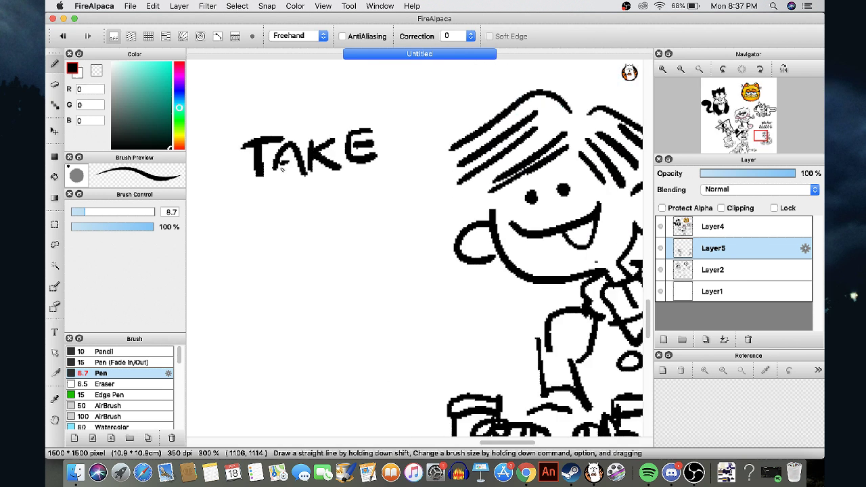
left_click_drag(399, 173, 436, 175)
Hand-letter "A LOOK" on the line beneath "TAKE"
mouse_move(203, 234)
left_mouse_down()
mouse_move(213, 215)
mouse_move(231, 232)
left_mouse_up()
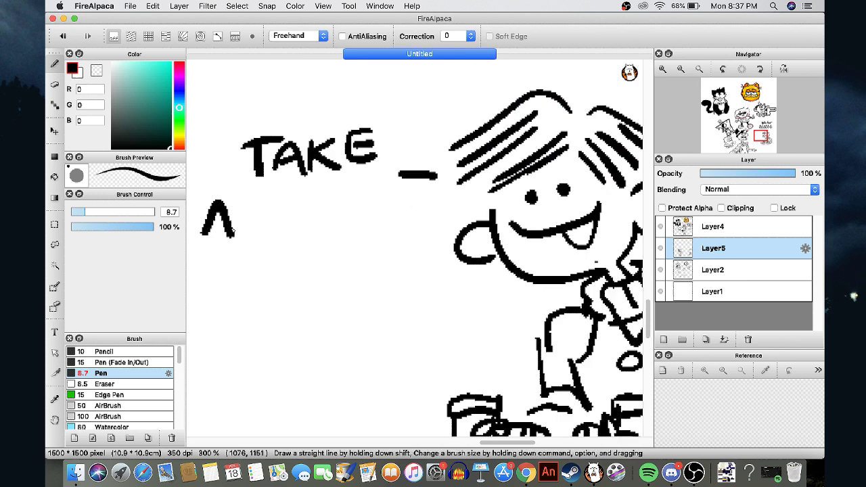
left_click_drag(257, 200, 281, 225)
mouse_move(295, 196)
left_mouse_down()
mouse_move(283, 223)
mouse_move(312, 198)
left_mouse_up()
mouse_move(342, 208)
left_mouse_down()
mouse_move(318, 215)
mouse_move(342, 197)
left_mouse_up()
left_click_drag(341, 186, 342, 229)
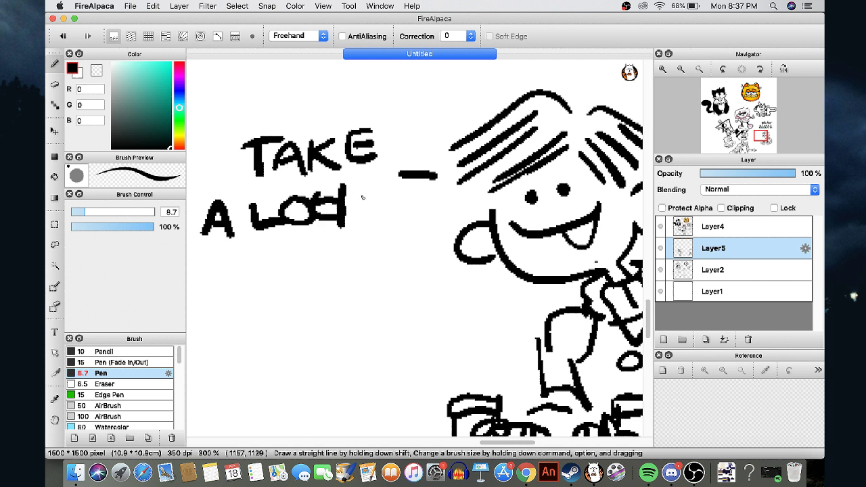
left_click_drag(367, 194, 377, 222)
Hand-letter "AT THESE" and "BABY'S" on two lines to complete the caption
mouse_move(197, 288)
left_mouse_down()
mouse_move(231, 288)
mouse_move(222, 270)
left_mouse_up()
mouse_move(220, 253)
left_mouse_down()
mouse_move(262, 249)
mouse_move(238, 290)
left_mouse_up()
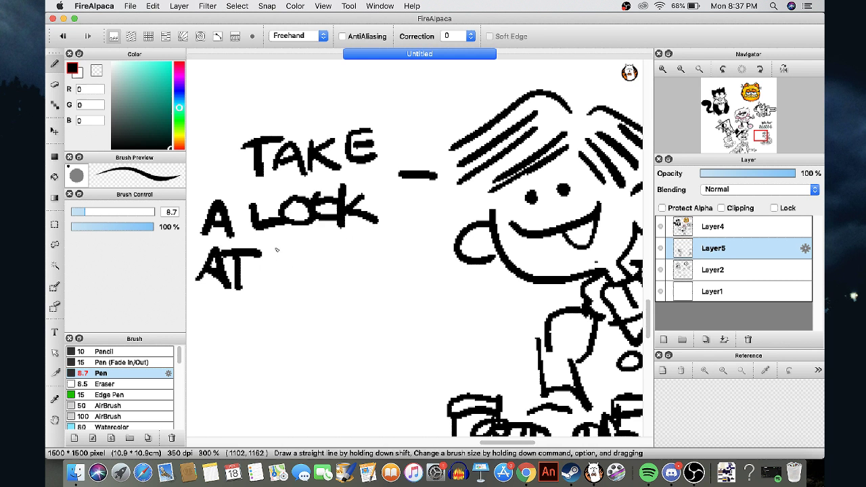
left_click_drag(272, 250, 312, 246)
left_click_drag(290, 255, 290, 288)
mouse_move(310, 245)
left_mouse_down()
mouse_move(308, 281)
mouse_move(333, 264)
left_mouse_up()
left_click_drag(333, 244, 331, 284)
mouse_move(372, 246)
left_mouse_down()
mouse_move(373, 286)
mouse_move(361, 265)
mouse_move(371, 281)
left_mouse_up()
mouse_move(415, 239)
left_mouse_down()
mouse_move(430, 275)
mouse_move(427, 259)
left_mouse_up()
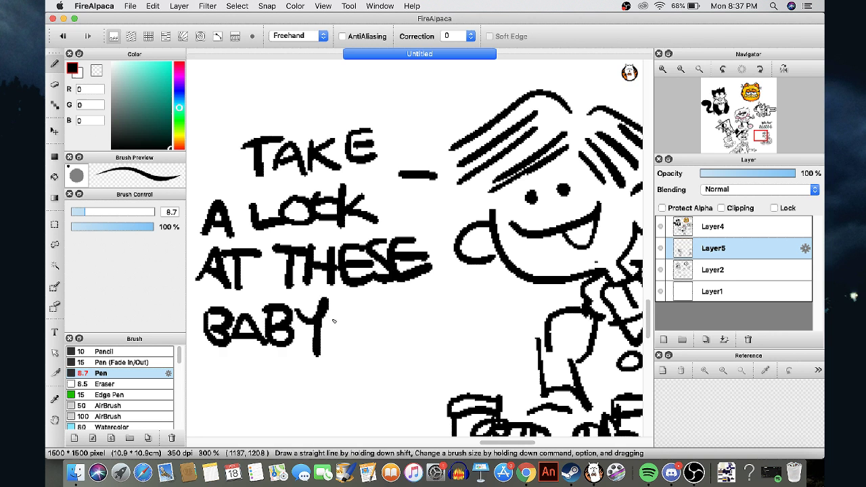
mouse_move(337, 304)
left_mouse_down()
mouse_move(352, 317)
mouse_move(348, 344)
left_mouse_up()
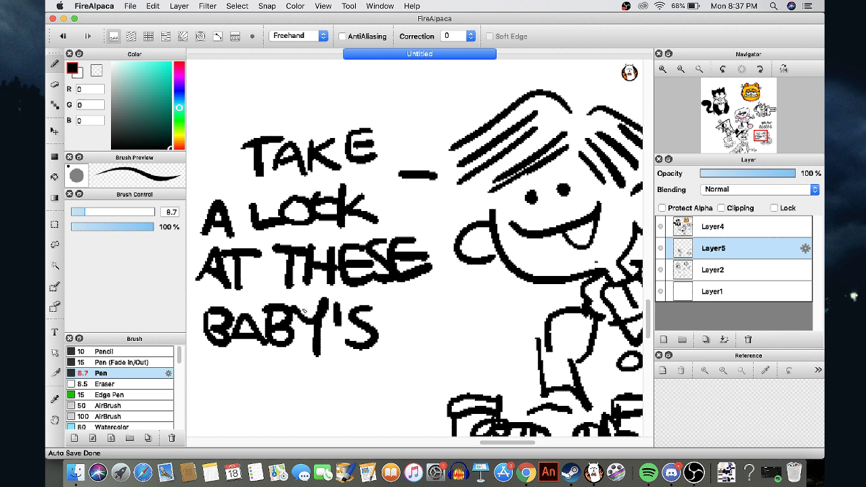
Add a new layer directly below Layer5 and hide Layer2 with its grey sketch circles
scroll(594, 172, "down", 4)
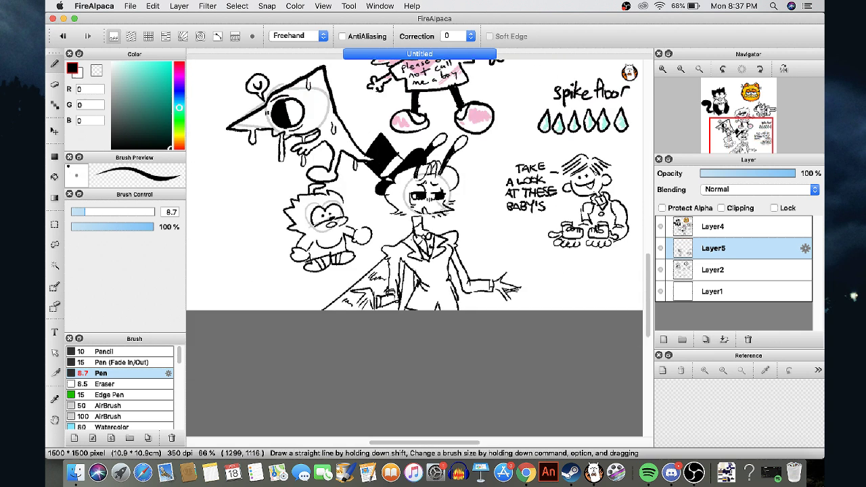
key("super+minus")
key("super+minus")
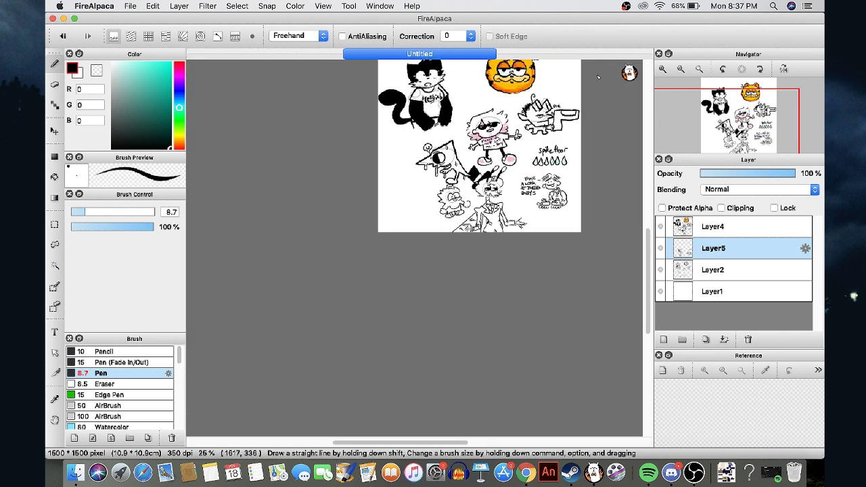
left_click(734, 116)
scroll(424, 355, "up", 1)
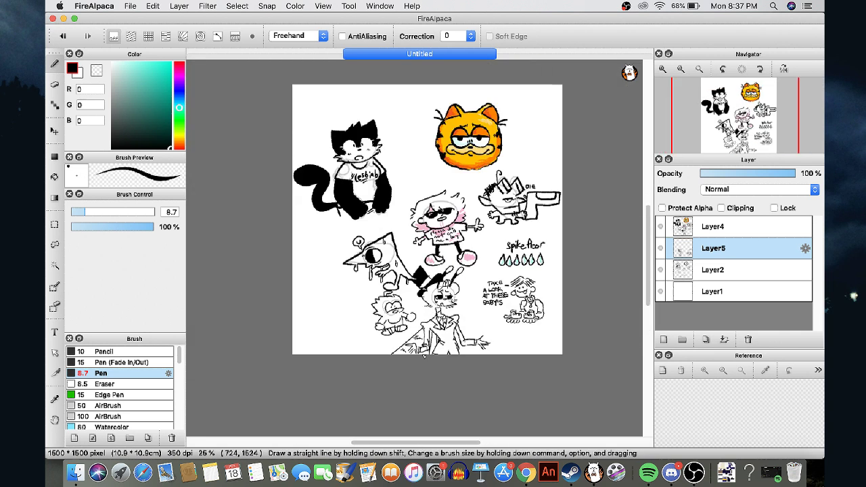
scroll(447, 303, "up", 4)
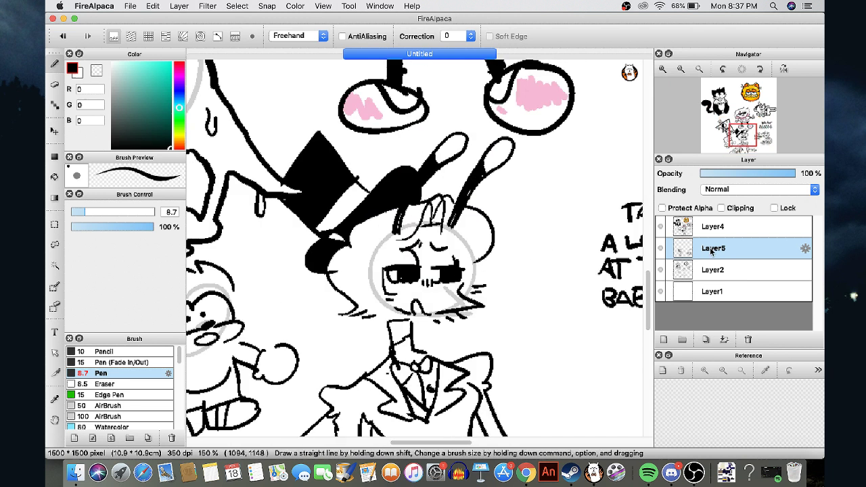
left_click(662, 339)
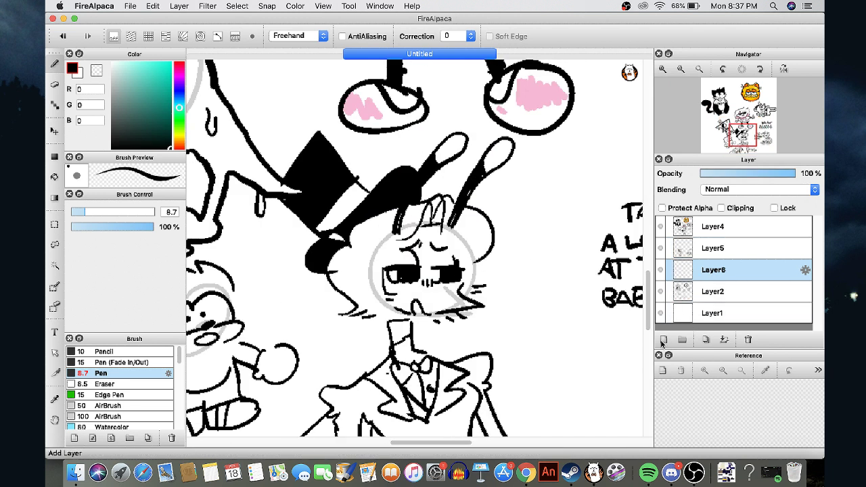
left_click(660, 291)
Outline the inside of the top-hat character's head in slate (RGB 71, 87, 99), enlarging the pen to 22.7
left_click(179, 99)
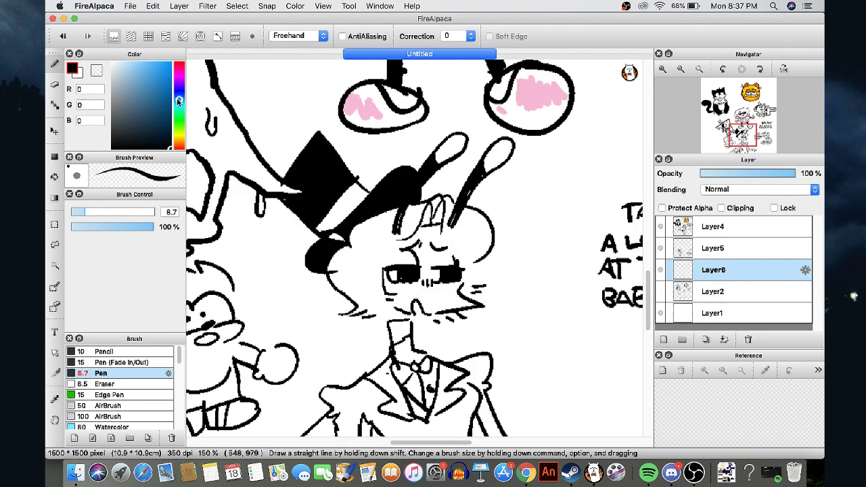
left_click_drag(161, 97, 128, 115)
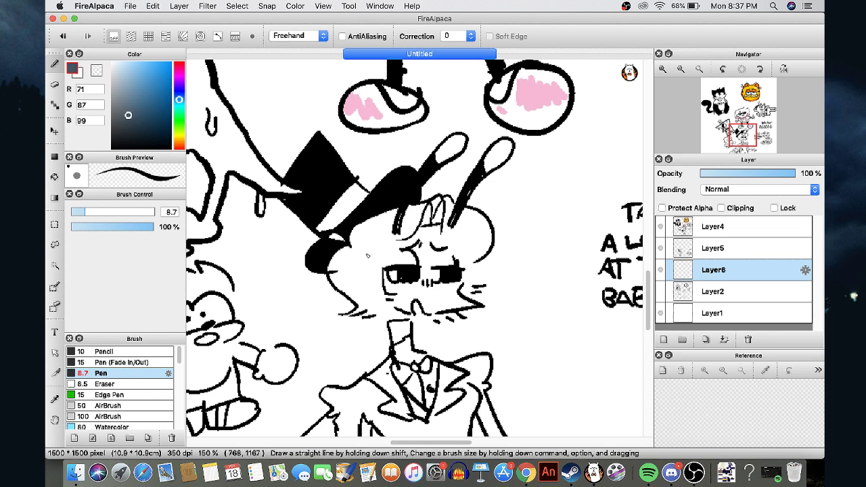
left_click(90, 214)
left_click(91, 214)
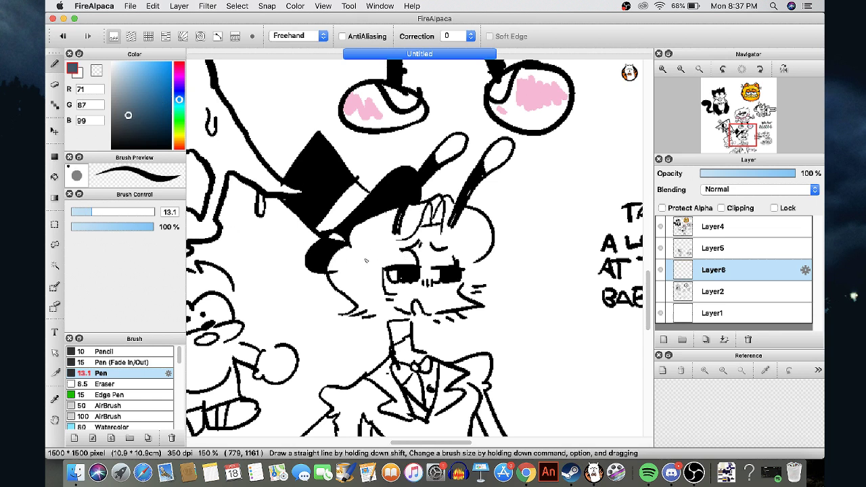
left_click_drag(370, 224, 338, 261)
left_click(109, 213)
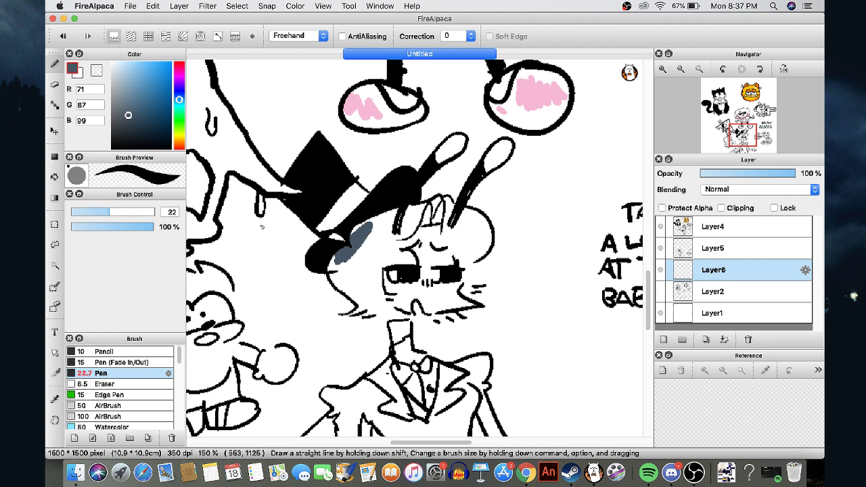
mouse_move(372, 229)
left_mouse_down()
mouse_move(330, 240)
mouse_move(395, 211)
mouse_move(446, 203)
mouse_move(489, 236)
mouse_move(455, 292)
mouse_move(472, 286)
mouse_move(433, 315)
mouse_move(444, 316)
mouse_move(353, 314)
mouse_move(375, 320)
left_mouse_up()
left_click_drag(332, 257, 365, 306)
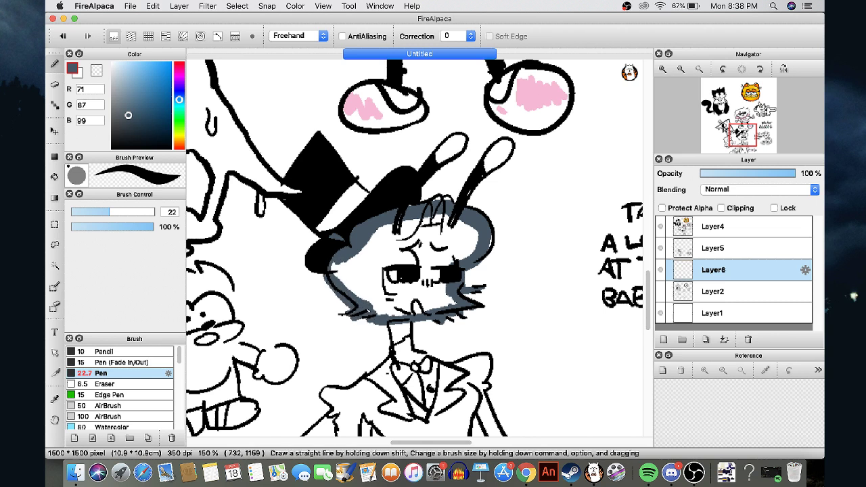
Fill the top-hat character's head with slate and brush over the leftover white gaps
key("g")
left_click(384, 264)
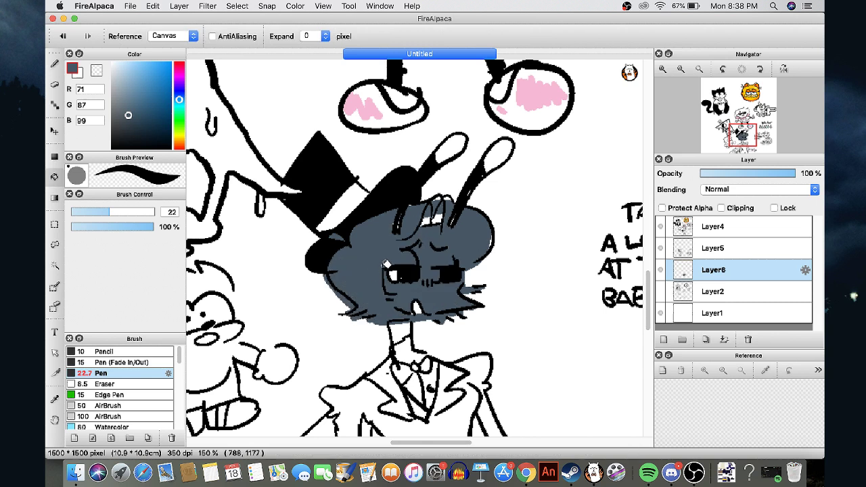
key("b")
left_click_drag(420, 218, 420, 223)
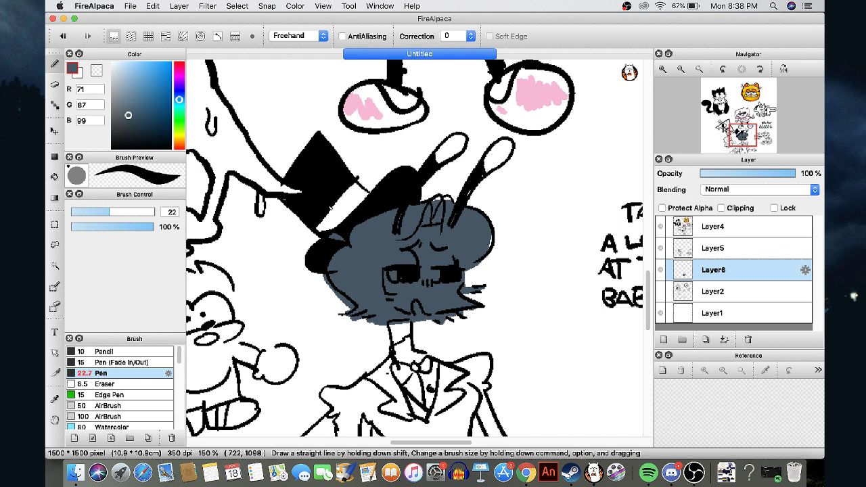
Paint the top-hat character's hat band, eyes and antenna tips yellow (RGB 243, 226, 48)
left_click(180, 137)
left_click_drag(156, 84, 157, 82)
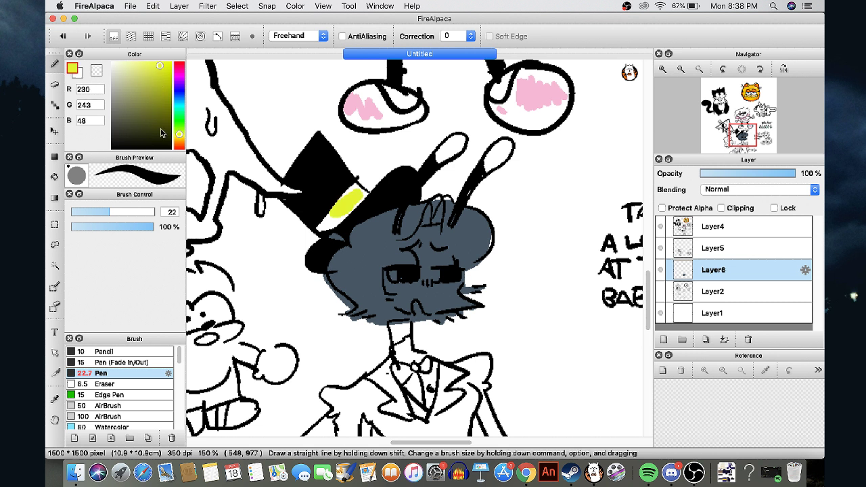
left_click_drag(177, 133, 179, 136)
mouse_move(347, 192)
left_mouse_down()
mouse_move(333, 214)
mouse_move(359, 190)
mouse_move(331, 213)
left_mouse_up()
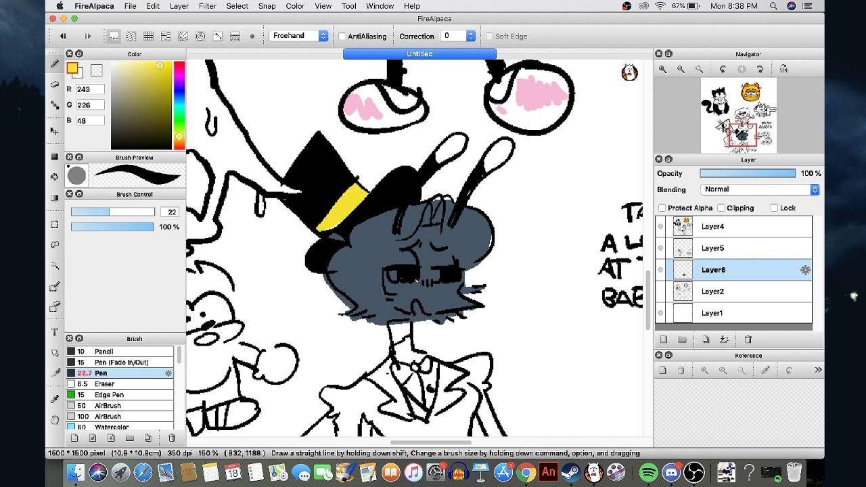
left_click_drag(390, 272, 439, 277)
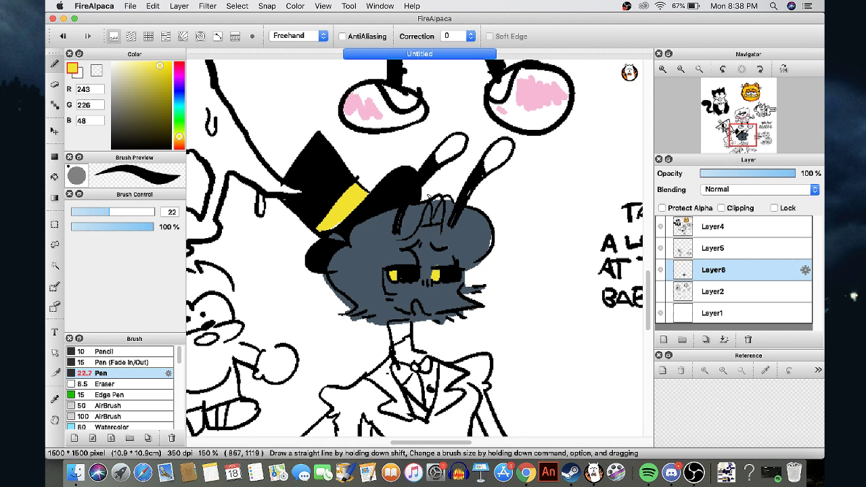
mouse_move(438, 161)
left_mouse_down()
mouse_move(460, 138)
mouse_move(492, 157)
mouse_move(506, 145)
left_mouse_up()
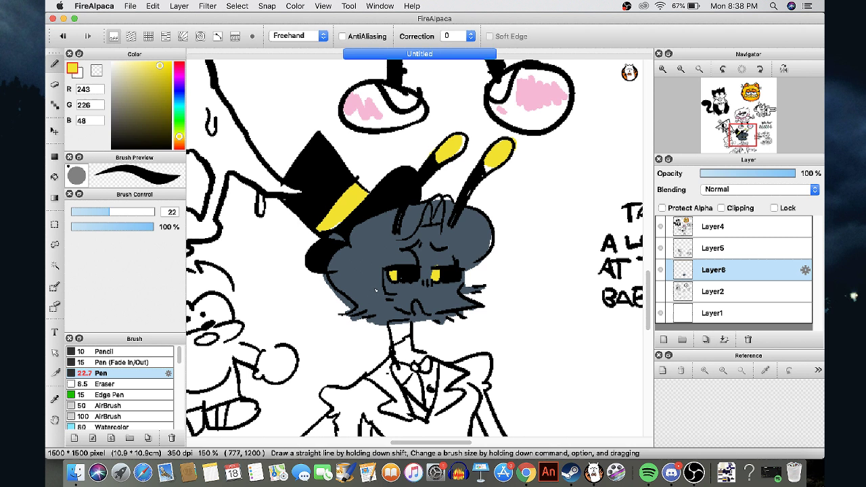
Colour the character's suit jacket, both sleeves and trousers dark navy (RGB 41, 60, 74)
left_click(433, 282, "alt")
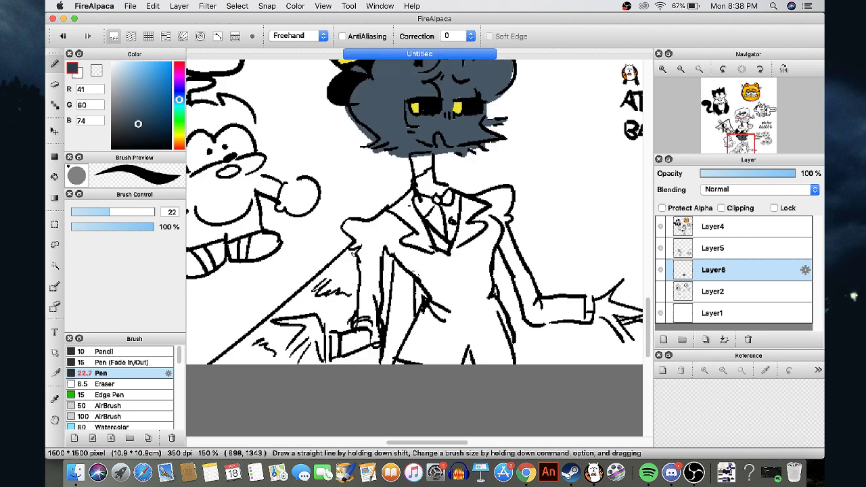
mouse_move(392, 217)
left_mouse_down()
mouse_move(351, 230)
mouse_move(368, 260)
mouse_move(367, 307)
mouse_move(370, 277)
mouse_move(368, 328)
mouse_move(355, 335)
mouse_move(375, 257)
mouse_move(375, 240)
mouse_move(368, 244)
mouse_move(392, 229)
mouse_move(409, 192)
mouse_move(414, 247)
mouse_move(426, 271)
left_mouse_up()
left_click_drag(418, 221, 430, 272)
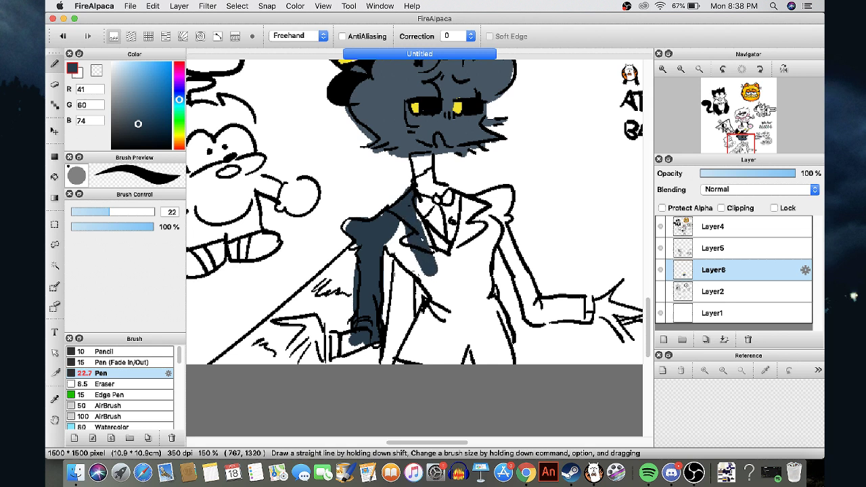
mouse_move(421, 238)
left_mouse_down()
mouse_move(402, 267)
mouse_move(438, 308)
mouse_move(440, 237)
mouse_move(460, 269)
mouse_move(466, 250)
mouse_move(488, 240)
mouse_move(441, 286)
mouse_move(413, 359)
mouse_move(453, 291)
mouse_move(450, 358)
mouse_move(490, 256)
mouse_move(477, 269)
mouse_move(476, 358)
mouse_move(490, 286)
mouse_move(509, 358)
left_mouse_up()
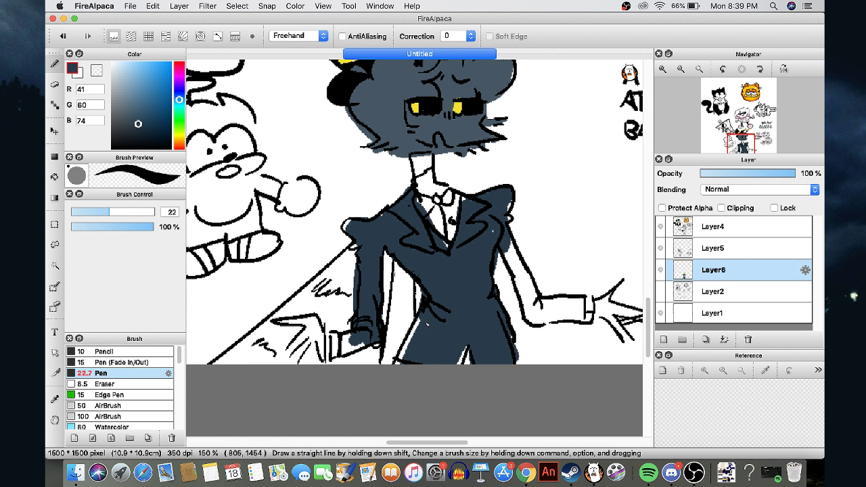
mouse_move(508, 242)
left_mouse_down()
mouse_move(534, 312)
mouse_move(521, 291)
mouse_move(528, 320)
mouse_move(587, 315)
mouse_move(585, 300)
mouse_move(543, 304)
left_mouse_up()
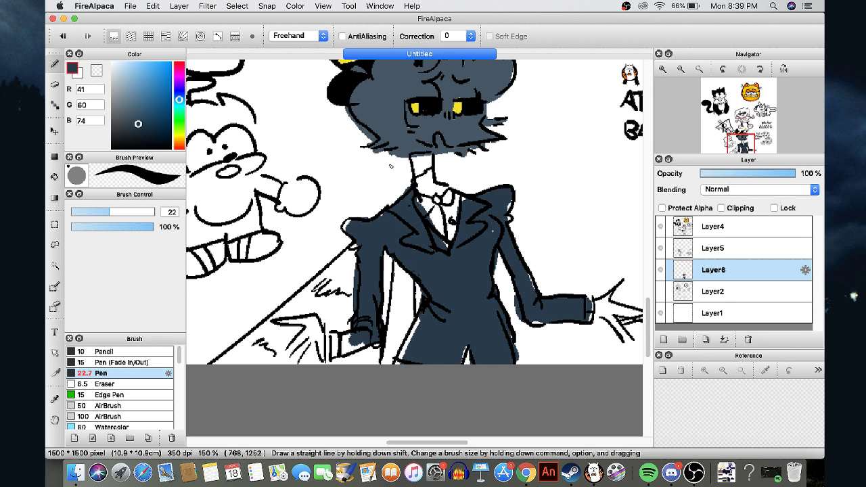
Paint the neck and shirt slate (RGB 71, 87, 99) and shade the lower edge of the head with dark navy
right_click(399, 149)
mouse_move(425, 164)
left_mouse_down()
mouse_move(451, 215)
mouse_move(440, 159)
left_mouse_up()
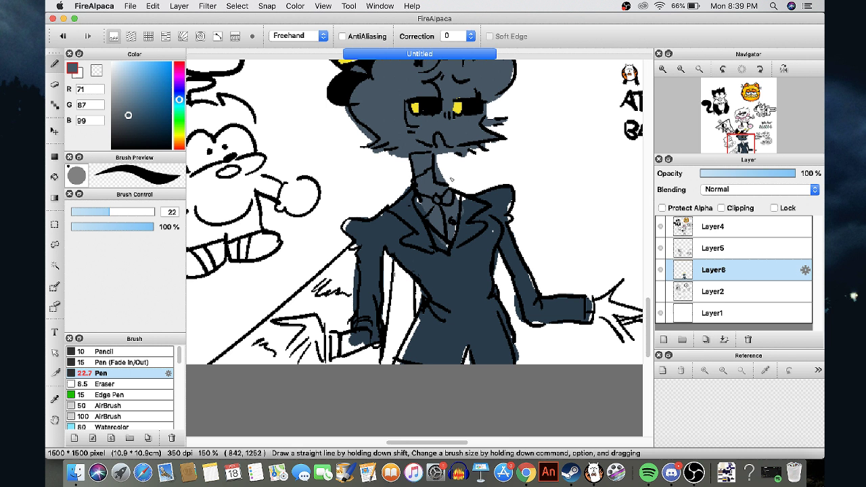
left_click(463, 215, "alt")
mouse_move(373, 123)
left_mouse_down()
mouse_move(392, 150)
mouse_move(427, 140)
mouse_move(474, 158)
left_mouse_up()
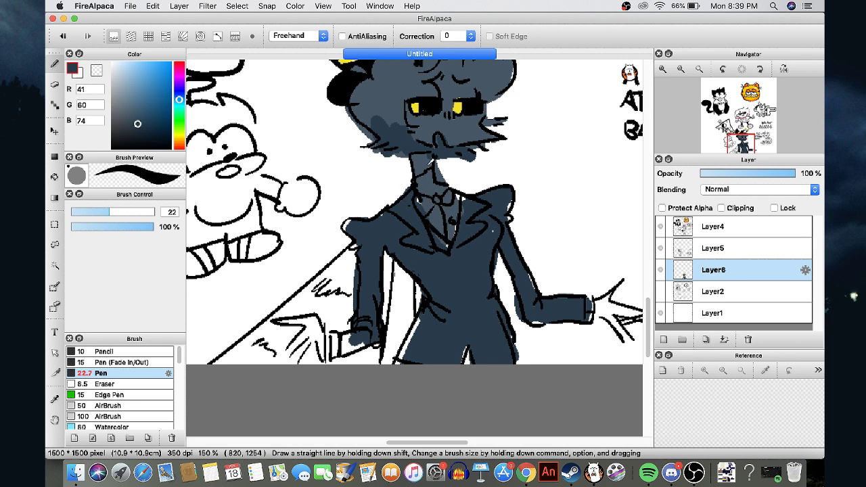
Repaint the neck in a lighter grey-blue (RGB 98, 118, 126)
left_click(425, 161, "alt")
left_click(125, 105)
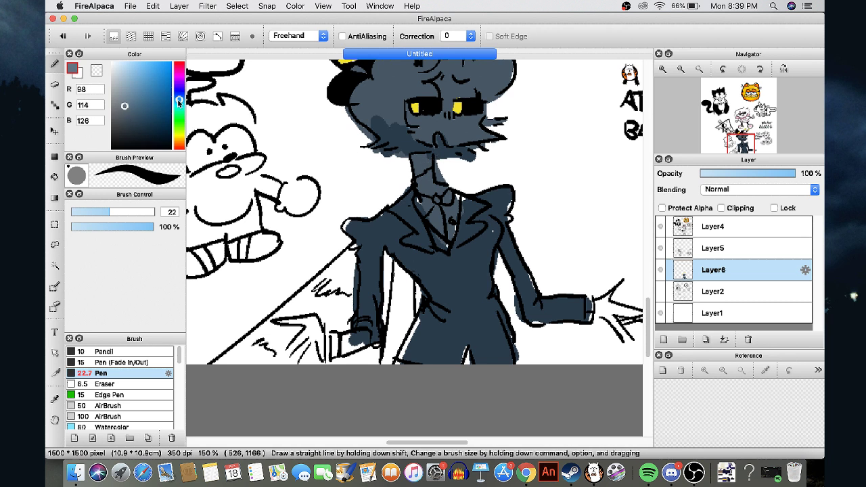
left_click_drag(419, 158, 424, 188)
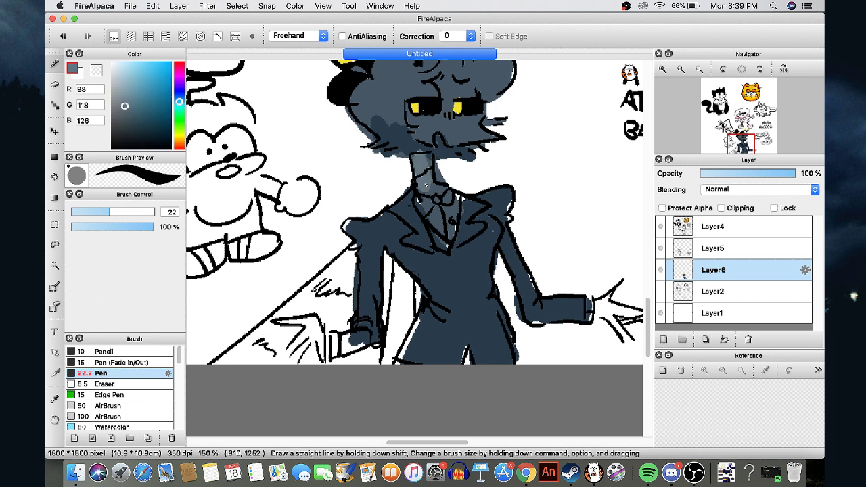
left_click(430, 201, "alt")
scroll(430, 201, "up", 4)
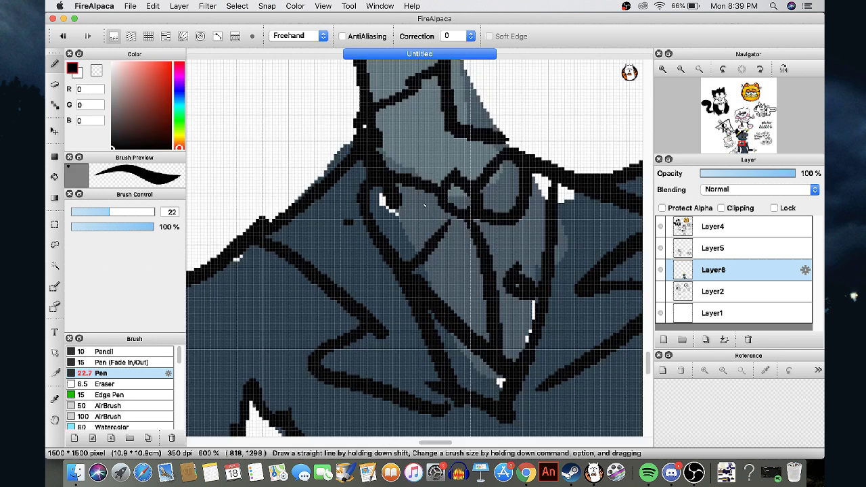
mouse_move(378, 196)
left_mouse_down()
mouse_move(425, 201)
mouse_move(413, 243)
left_mouse_up()
scroll(406, 203, "down", 1)
key("super+z")
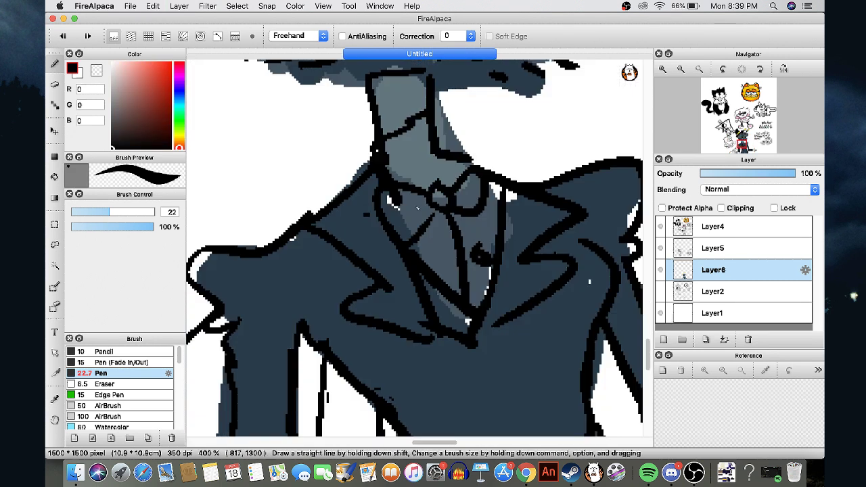
Colour the bow tie with the yellow sampled from the eyes (RGB 243, 226, 48)
scroll(413, 203, "down", 2)
left_click(404, 60, "alt")
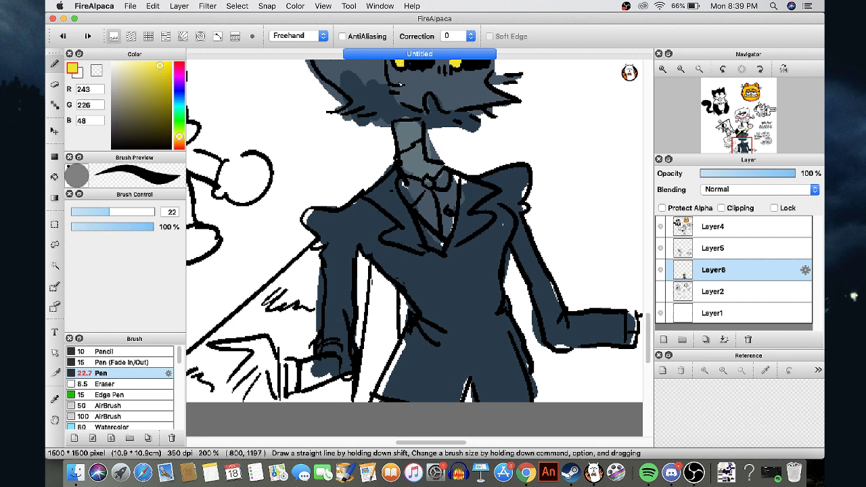
scroll(399, 180, "up", 2)
mouse_move(391, 175)
left_mouse_down()
mouse_move(440, 196)
mouse_move(457, 182)
mouse_move(488, 178)
left_mouse_up()
key("super+z")
scroll(458, 232, "down", 1)
Fill the leftover gaps in the shirt with slate and in the jacket and cuff with dark navy (RGB 41, 60, 74)
left_click(483, 209, "alt")
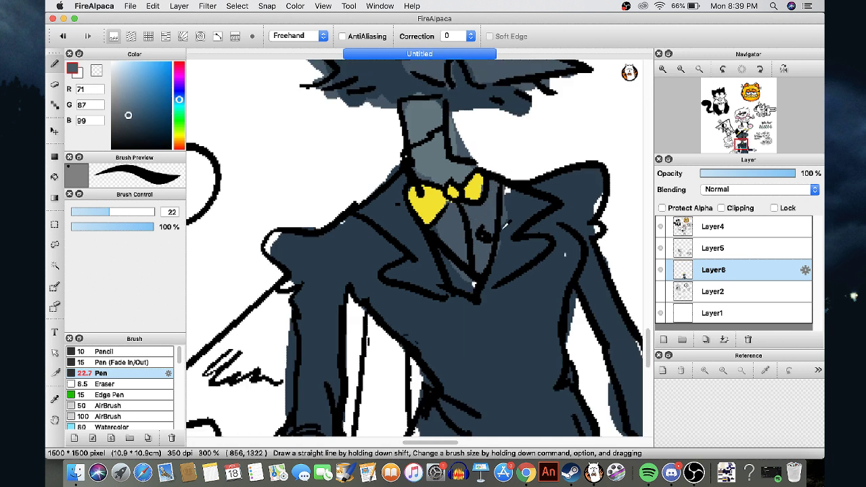
left_click(437, 290, "alt")
scroll(437, 289, "down", 2)
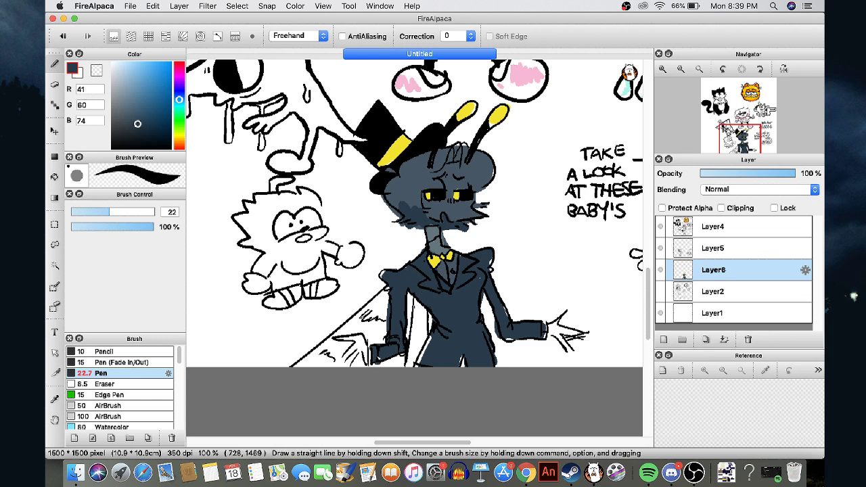
Paint both of the character's hands slate (RGB 71, 87, 99), matching the head
left_click(406, 177, "alt")
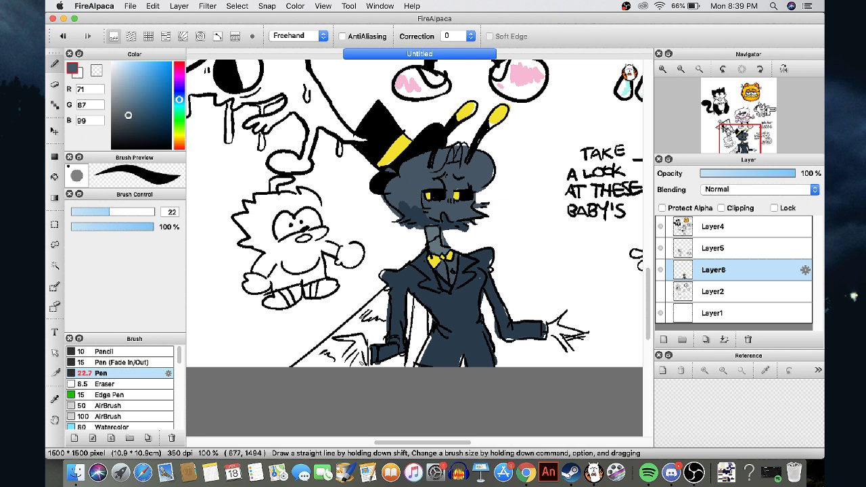
scroll(354, 356, "up", 1)
mouse_move(367, 327)
left_mouse_down()
mouse_move(343, 365)
mouse_move(368, 333)
mouse_move(380, 364)
mouse_move(365, 317)
mouse_move(326, 312)
mouse_move(359, 331)
left_mouse_up()
key("super+z")
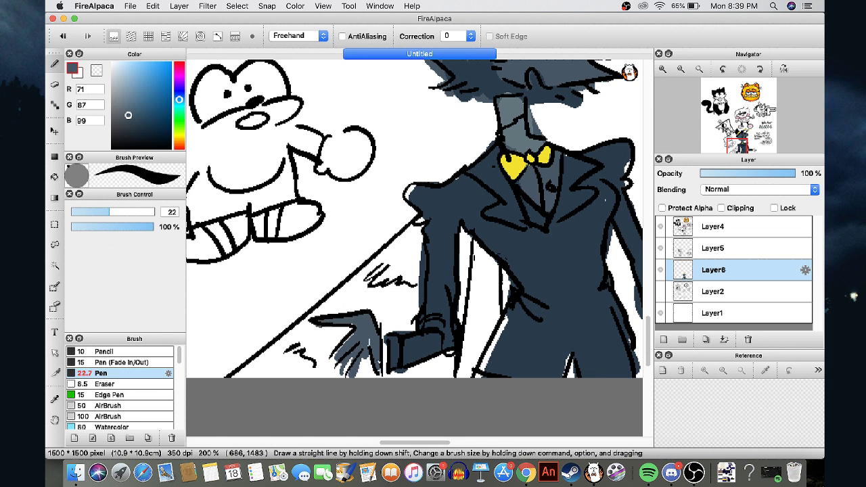
scroll(472, 290, "down", 2)
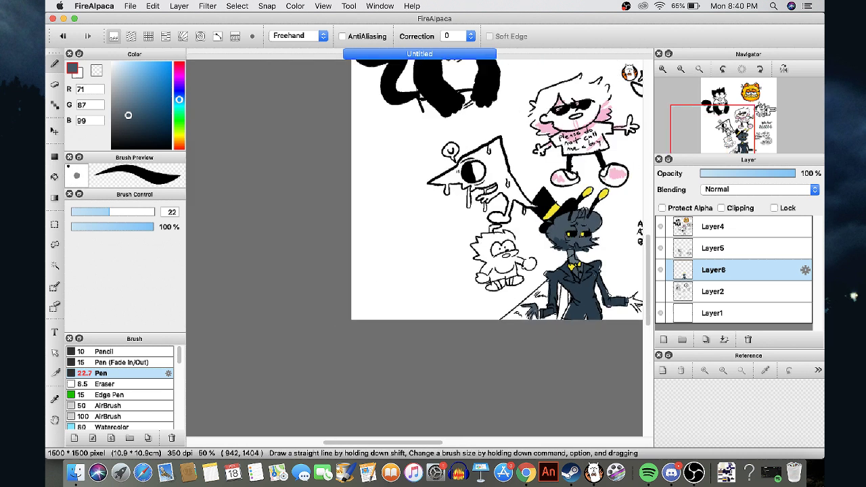
scroll(633, 298, "up", 3)
scroll(629, 311, "down", 2)
scroll(622, 318, "up", 3)
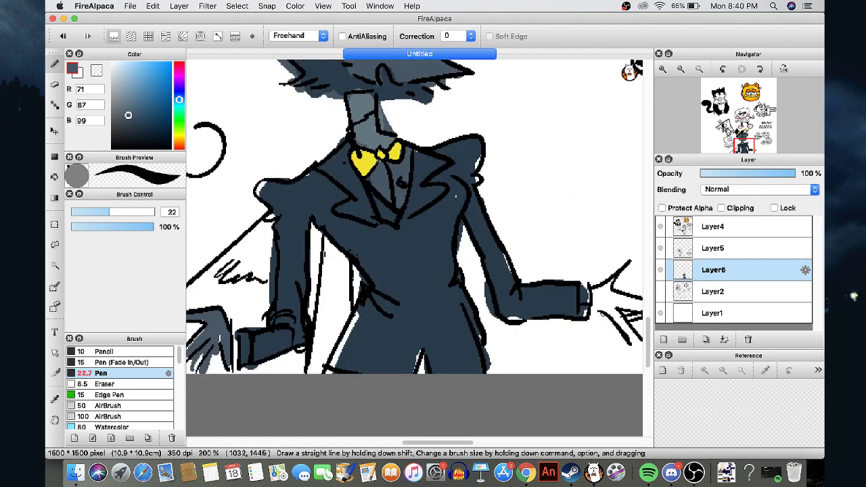
mouse_move(596, 298)
left_mouse_down()
mouse_move(610, 284)
mouse_move(626, 302)
mouse_move(608, 294)
left_mouse_up()
scroll(609, 291, "down", 2)
scroll(608, 291, "up", 2)
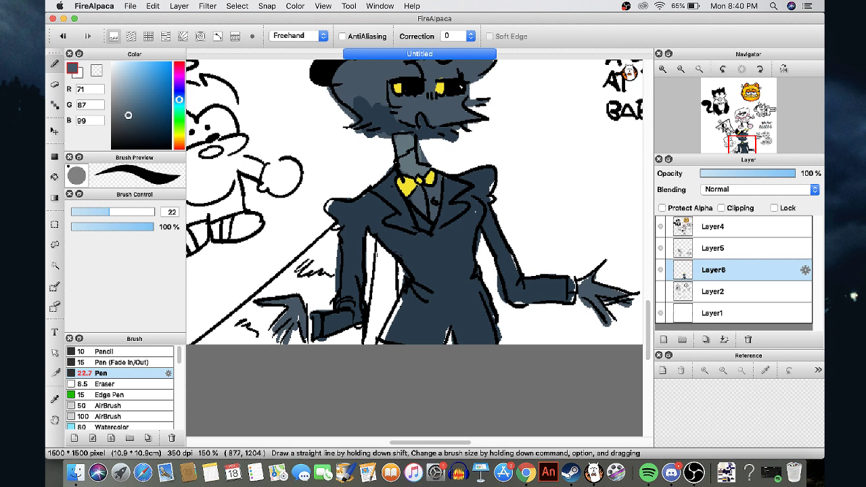
Add a new layer directly below Layer6 and brush grey-teal (RGB 132, 163, 165) along the inner edges of the cape
left_click(684, 291)
left_click(663, 338)
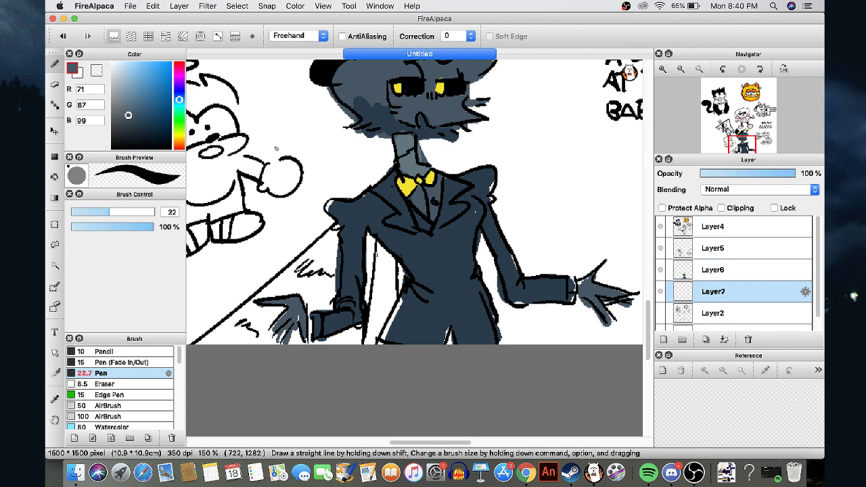
left_click_drag(131, 88, 122, 93)
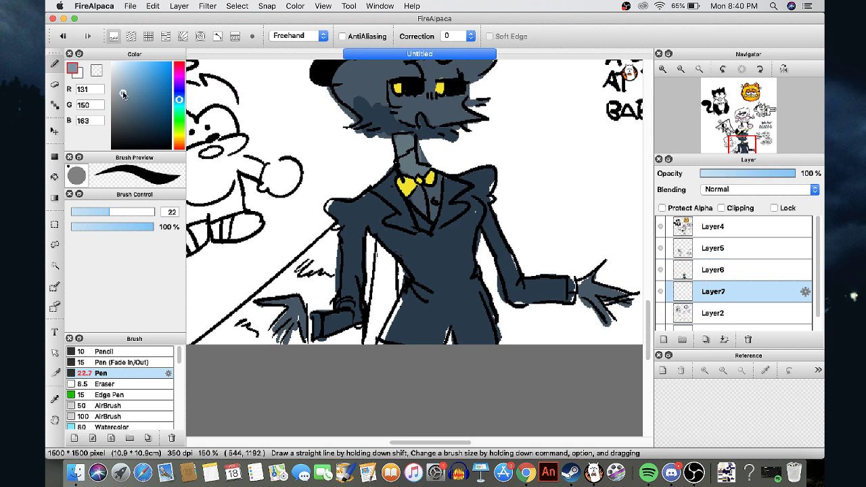
left_click(180, 106)
left_click_drag(335, 227, 196, 341)
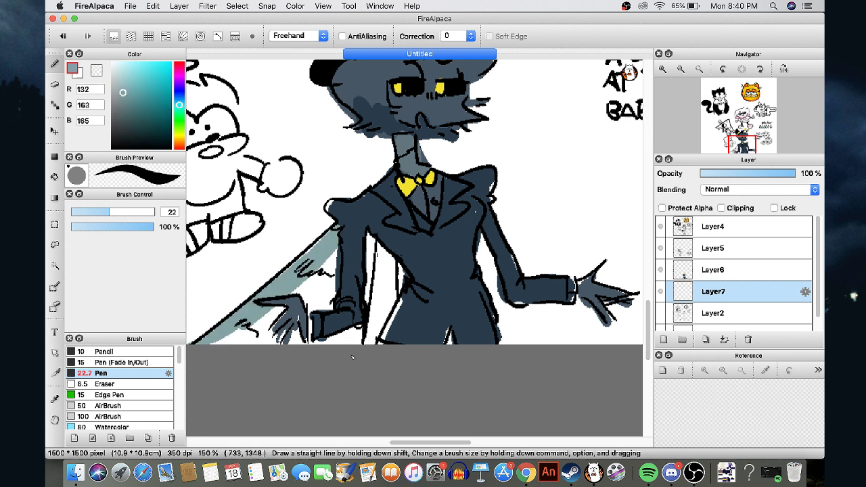
left_click_drag(352, 341, 379, 245)
Bucket-fill the rest of the cape with grey-teal and brush over its remaining white gaps
key("g")
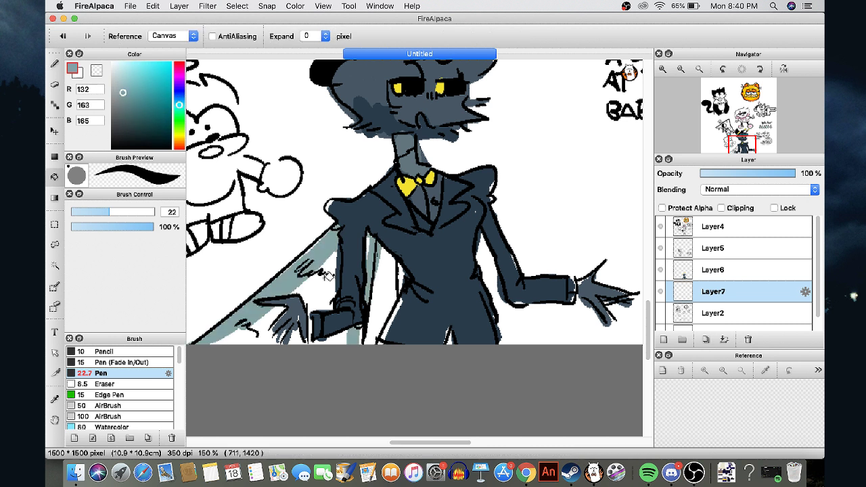
left_click(325, 284)
left_click(267, 321)
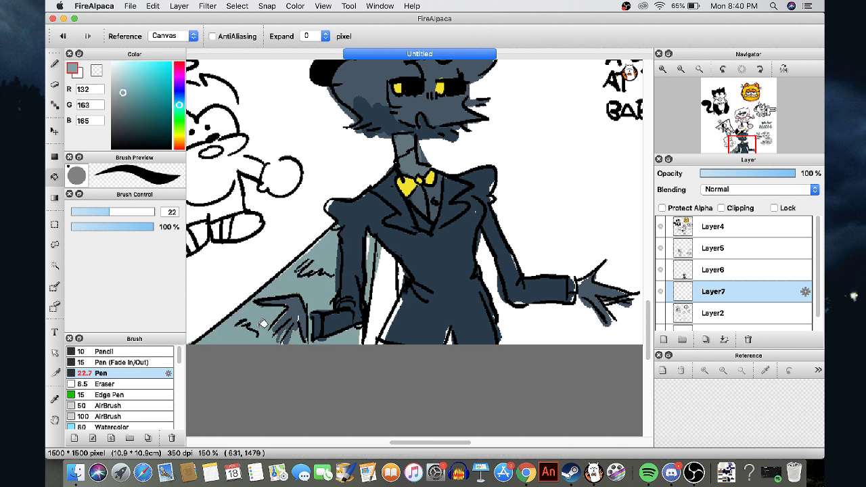
key("u")
key("b")
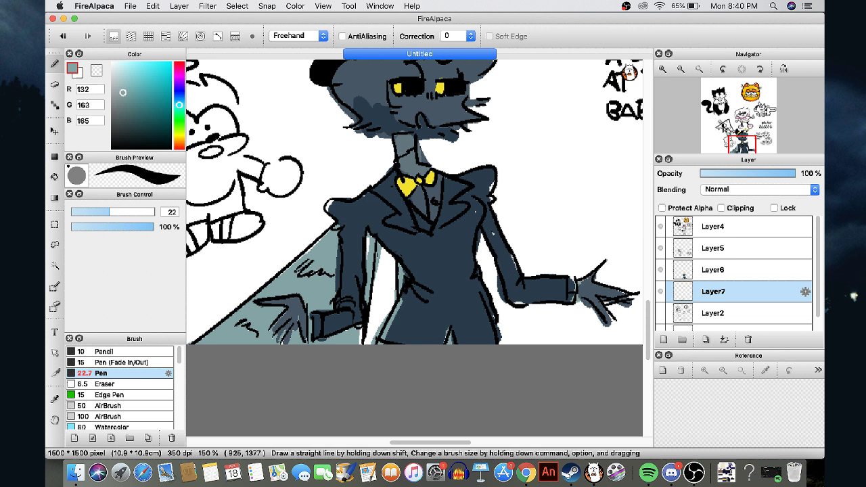
Shade the jacket's waist on Layer6 with a darker navy (RGB 27, 39, 52)
left_click(461, 236, "alt")
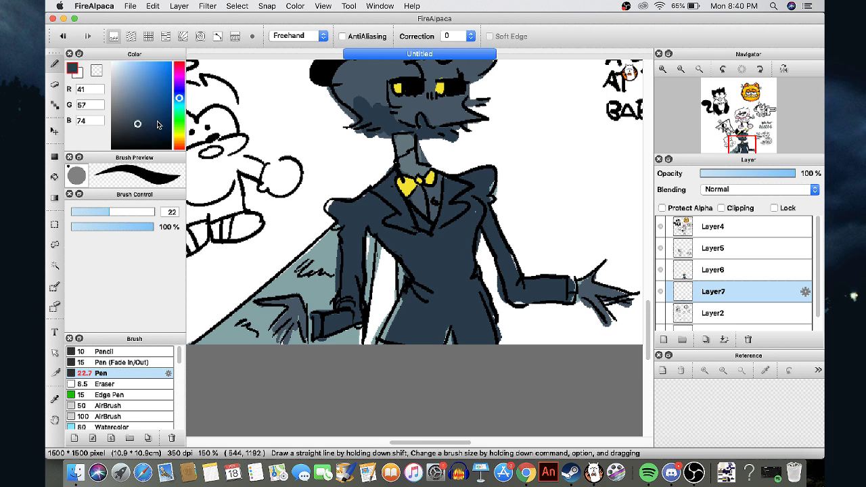
left_click(140, 131)
left_click(731, 270)
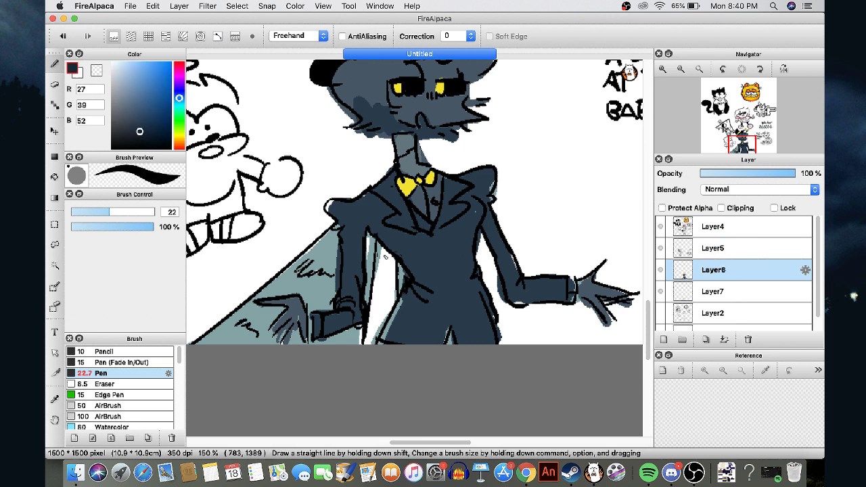
mouse_move(412, 260)
left_mouse_down()
mouse_move(467, 223)
mouse_move(465, 257)
mouse_move(454, 265)
left_mouse_up()
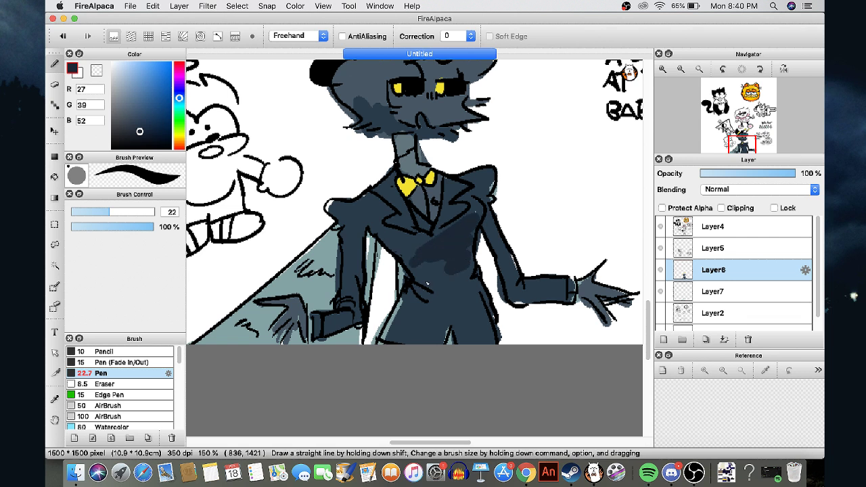
Merge Layer4, Layer5 and Layer6 down into Layer7
key("super+minus")
key("super+minus")
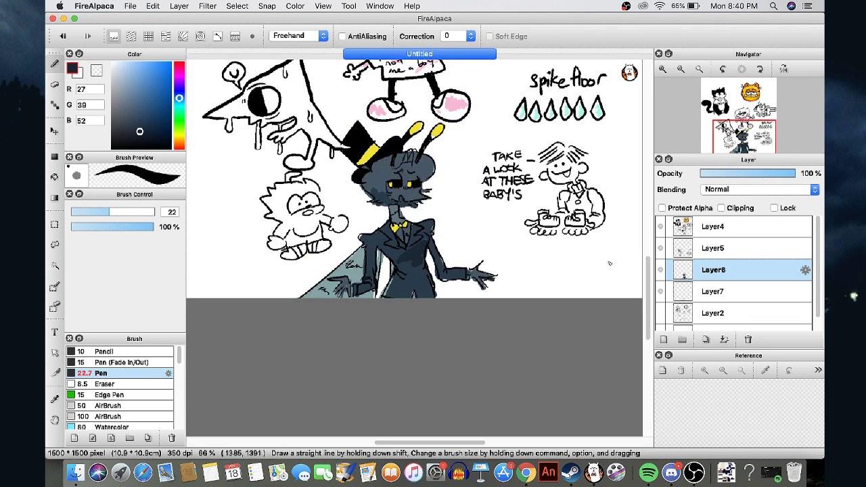
left_click(730, 227)
left_click(724, 340)
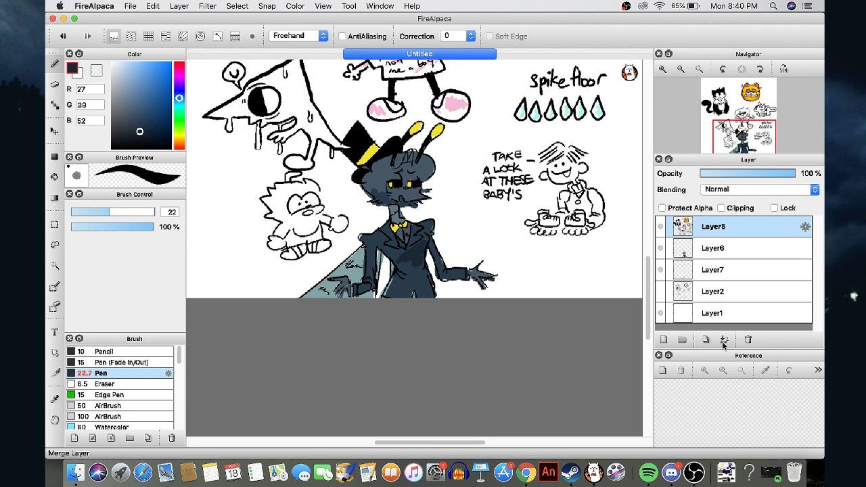
left_click(722, 342)
left_click(723, 341)
scroll(472, 199, "down", 3)
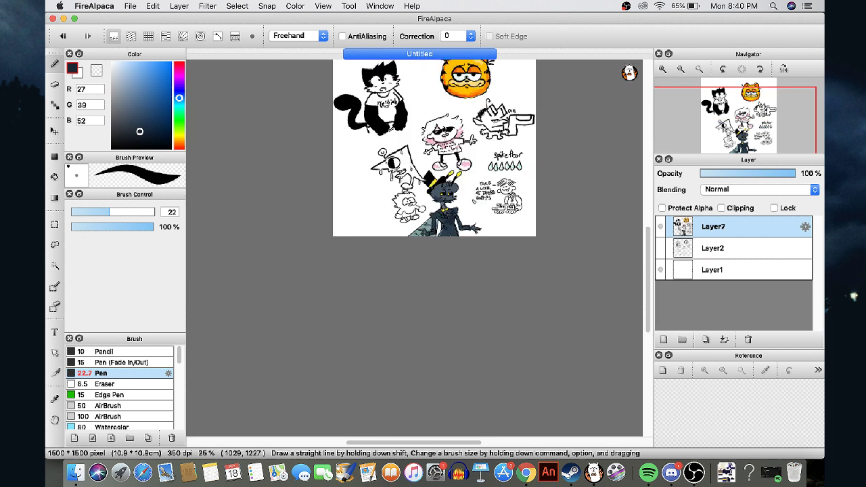
scroll(383, 167, "up", 1)
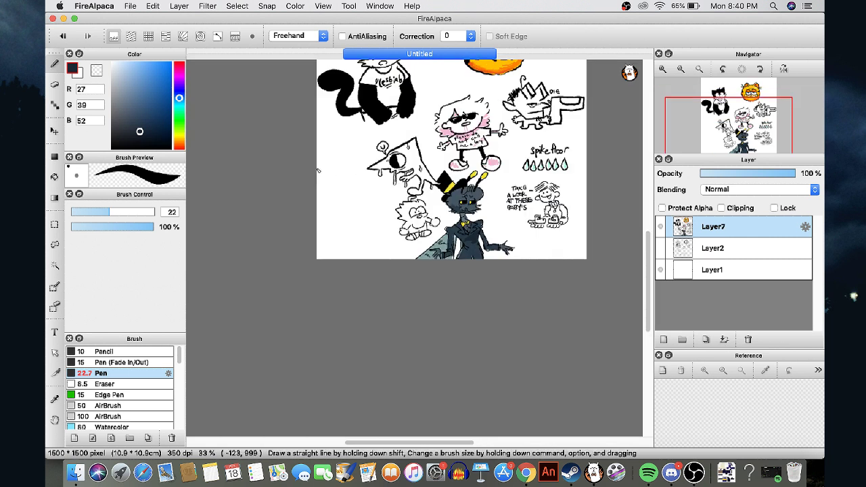
Switch to Chrome and search Google for "stag bettle"
left_click(526, 471)
left_click_drag(284, 107, 50, 112)
type("s")
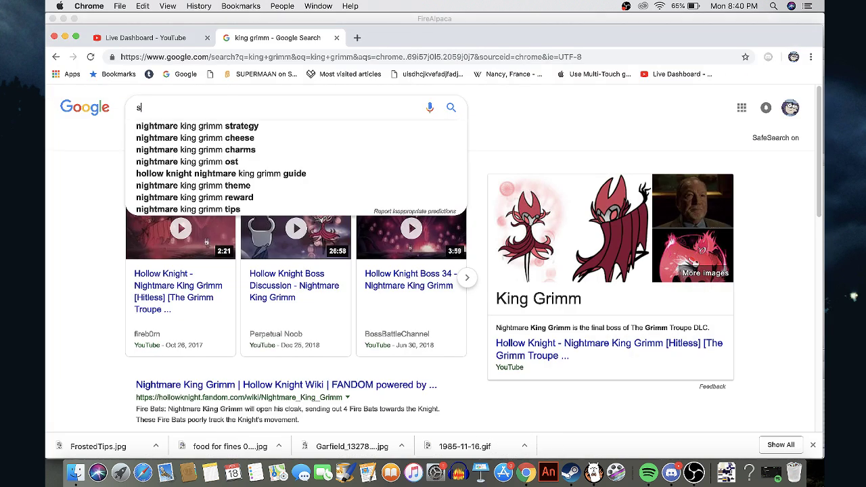
type("tag be")
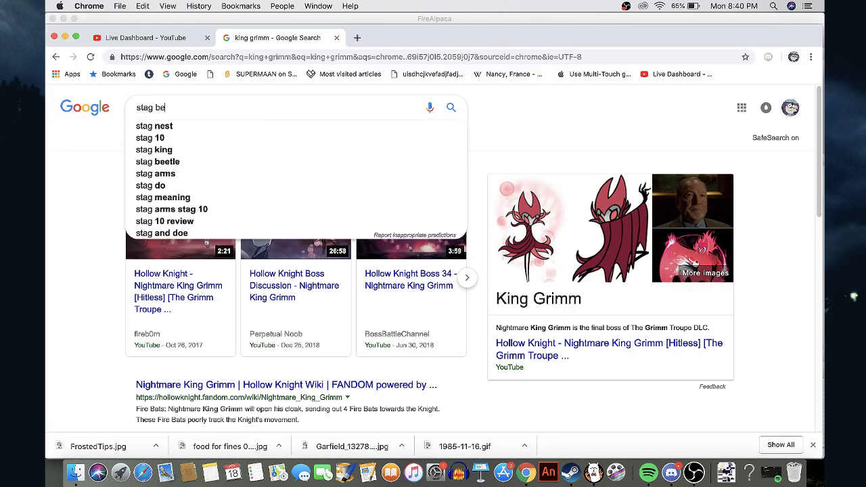
type("ttle")
key("Return")
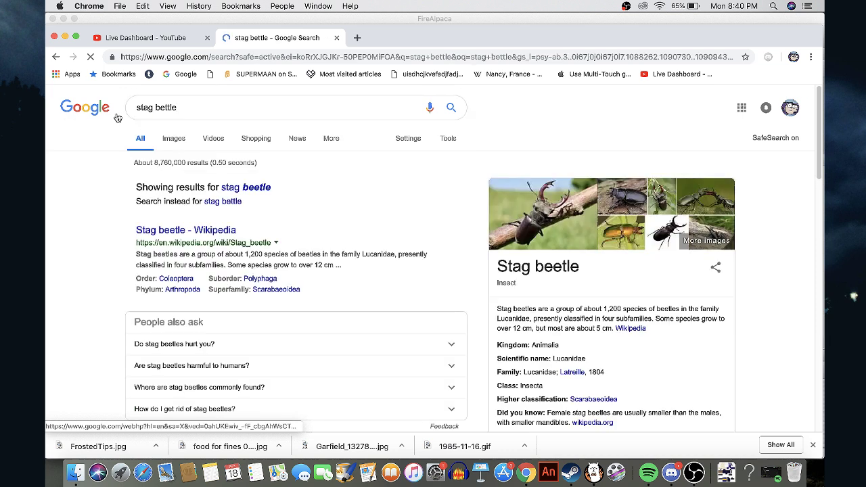
Open the stag beetle image results and view The Wildlife Trusts photo enlarged as a reference
left_click(524, 206)
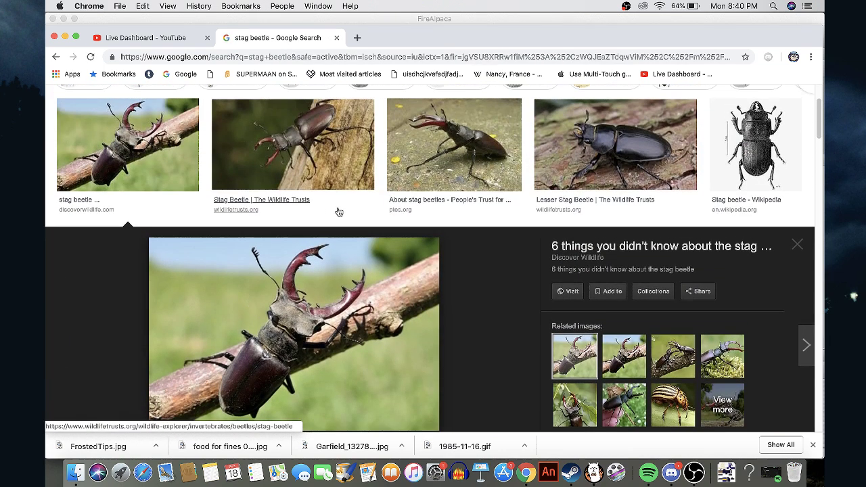
left_click(338, 212)
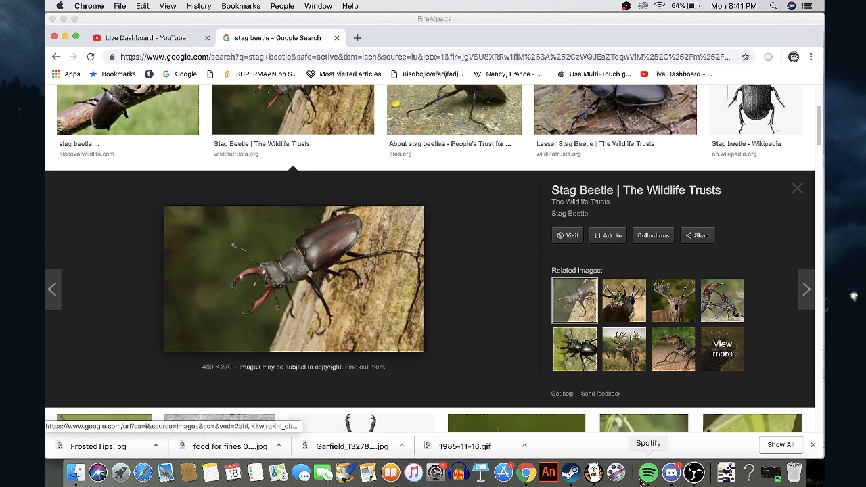
scroll(555, 402, "up", 3)
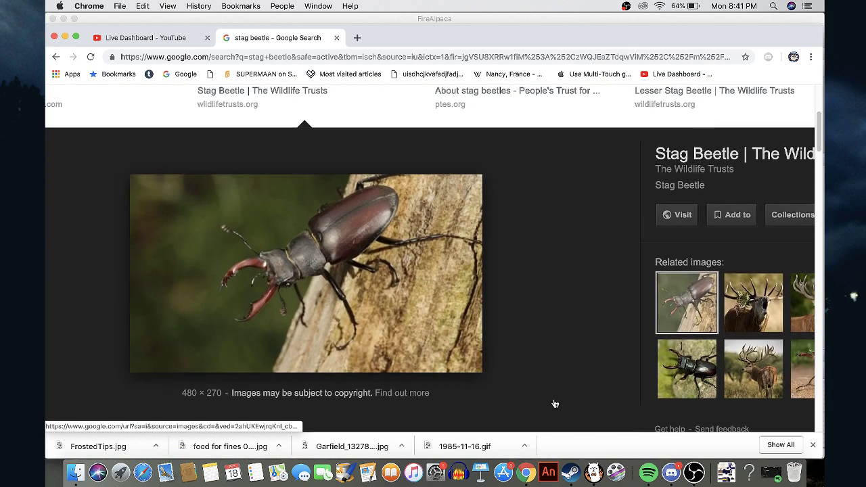
Return to FireAlpaca, make the Layer2 sketch layer active and visible, and set its opacity to 11%
left_click(593, 472)
scroll(338, 173, "up", 2)
scroll(338, 173, "up", 2)
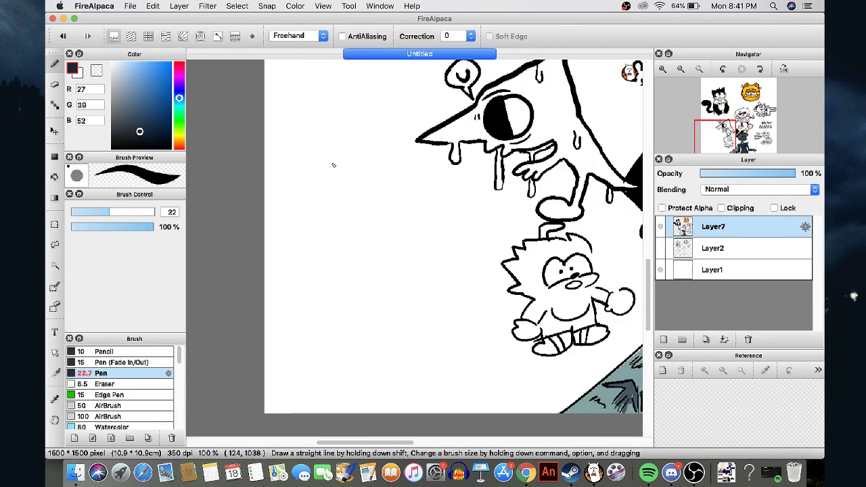
left_click(756, 273)
left_click(738, 249)
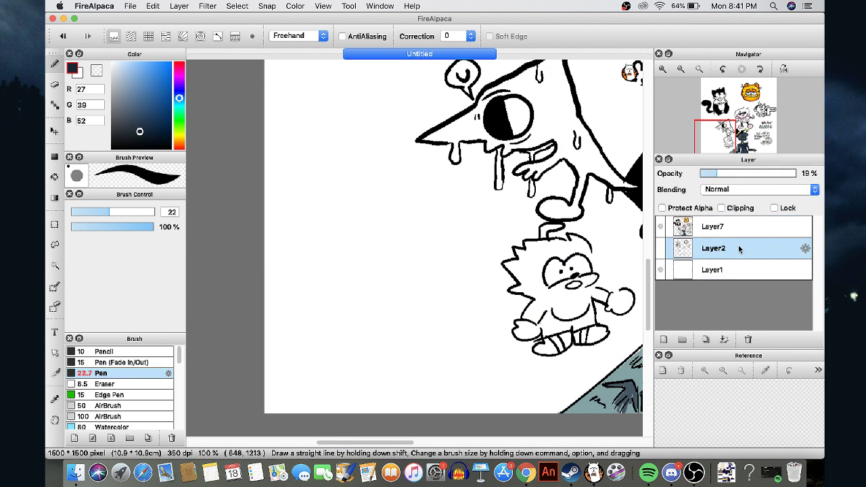
left_click(660, 274)
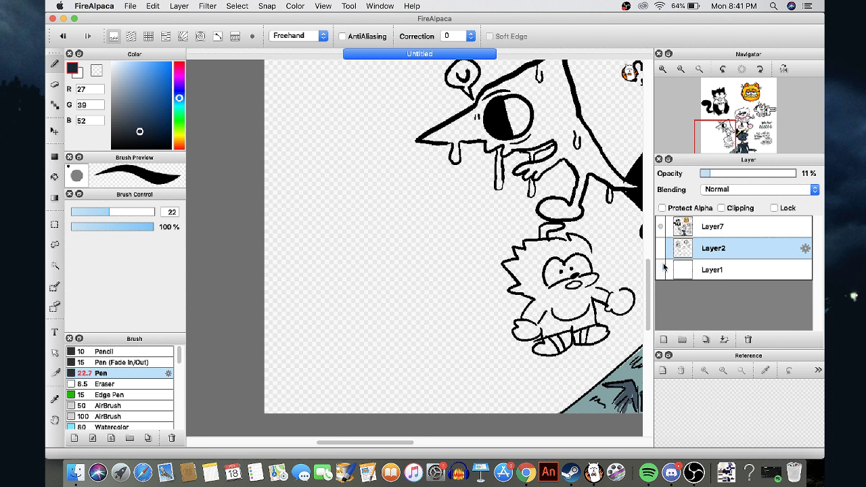
left_click(662, 268)
scroll(279, 125, "up", 2)
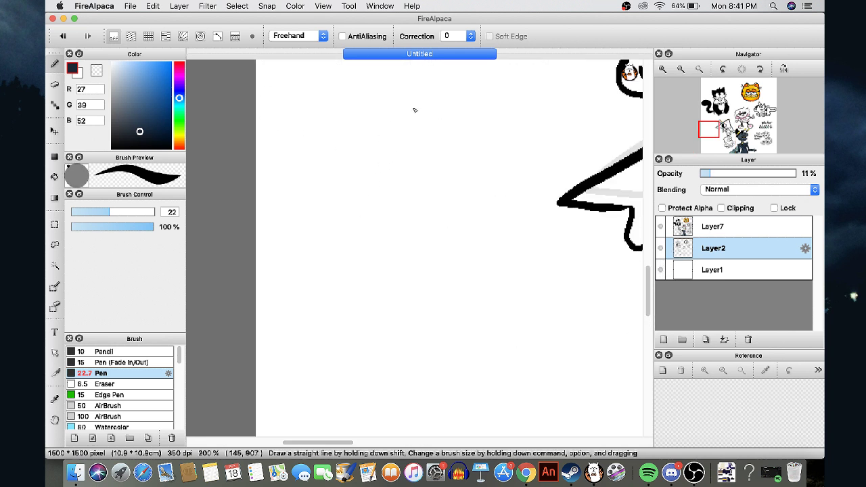
Set the Pen size to 11.8 and sketch a rounded head with two long lines rising from it in the empty area beside the cone-shaped character
mouse_move(425, 126)
left_mouse_down()
mouse_move(479, 209)
mouse_move(449, 133)
left_mouse_up()
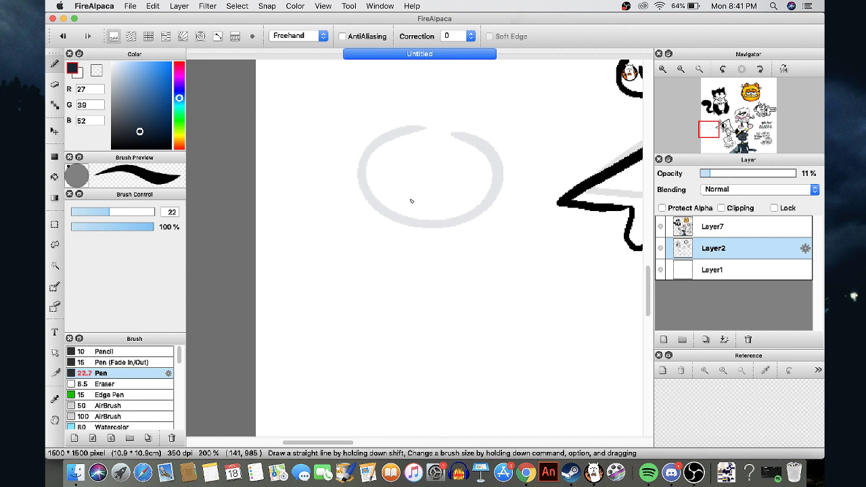
key("super+z")
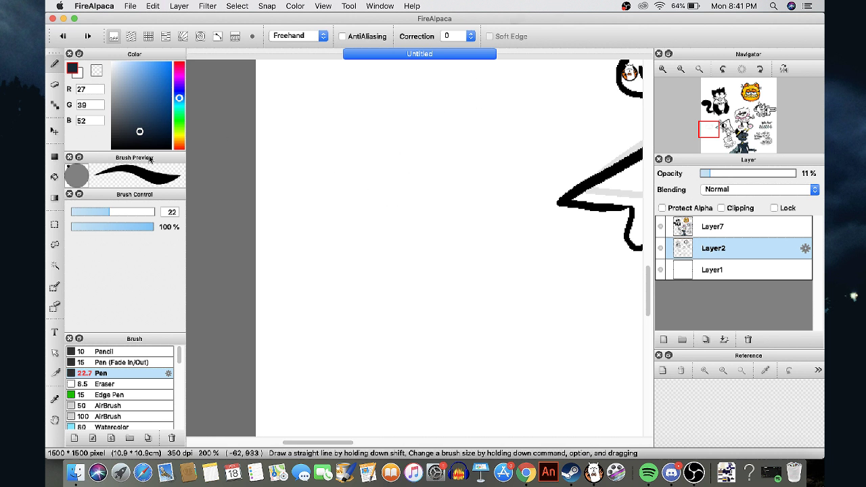
left_click(91, 212)
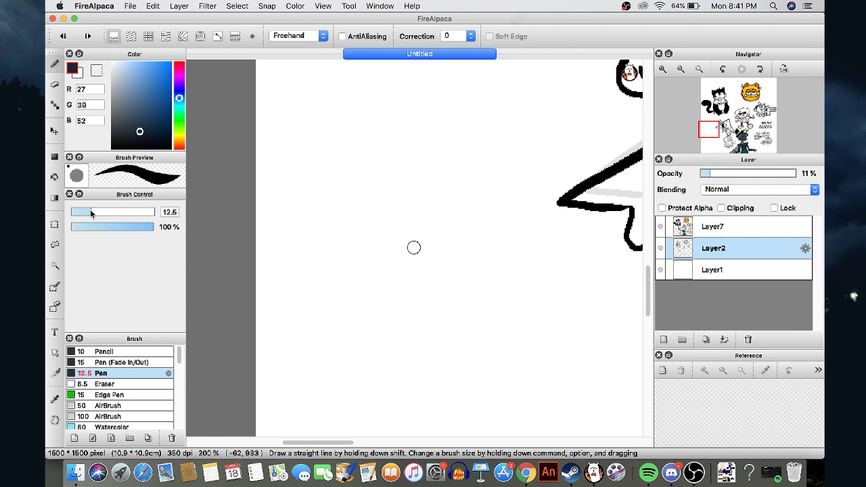
left_click(90, 212)
mouse_move(402, 160)
left_mouse_down()
mouse_move(460, 162)
mouse_move(381, 127)
left_mouse_up()
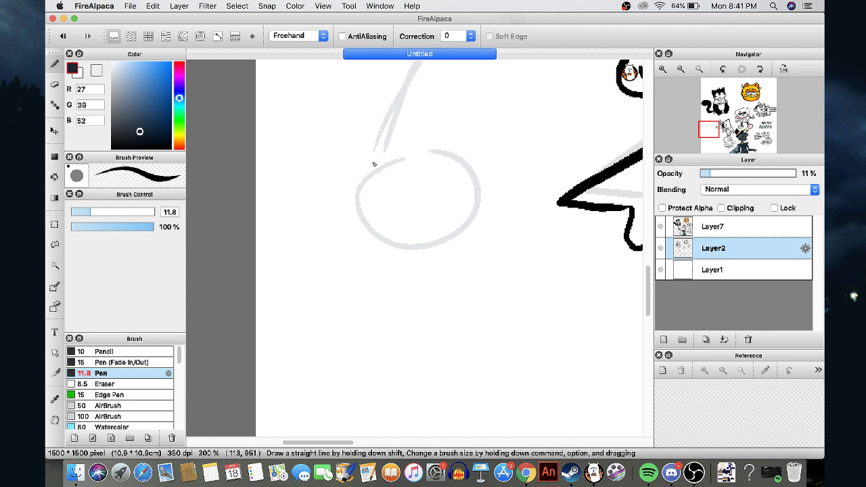
key("super+z")
left_click_drag(383, 162, 373, 61)
left_click_drag(441, 149, 444, 61)
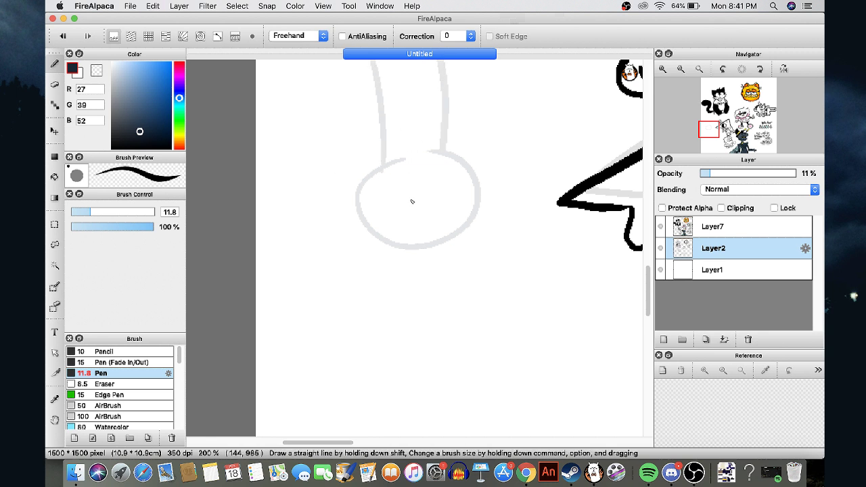
Check the stag beetle photo in Chrome, return to FireAlpaca, and sketch two small oval eyes inside the head
left_click(518, 482)
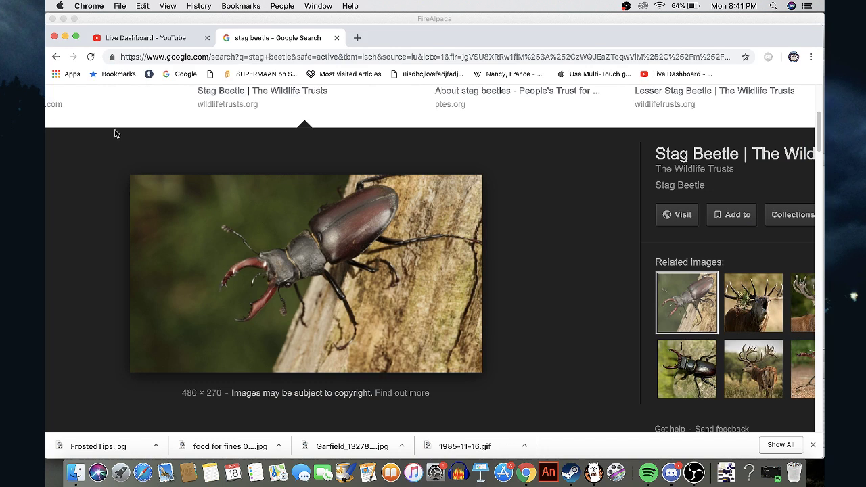
left_click(64, 37)
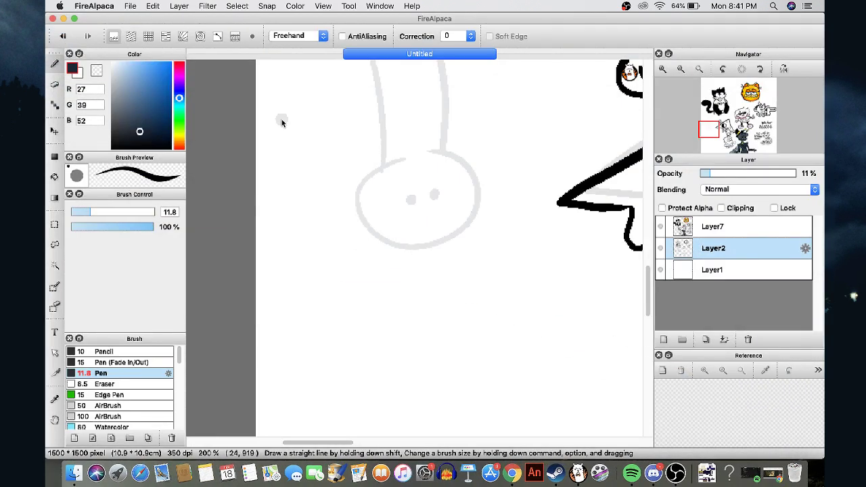
key("super+z")
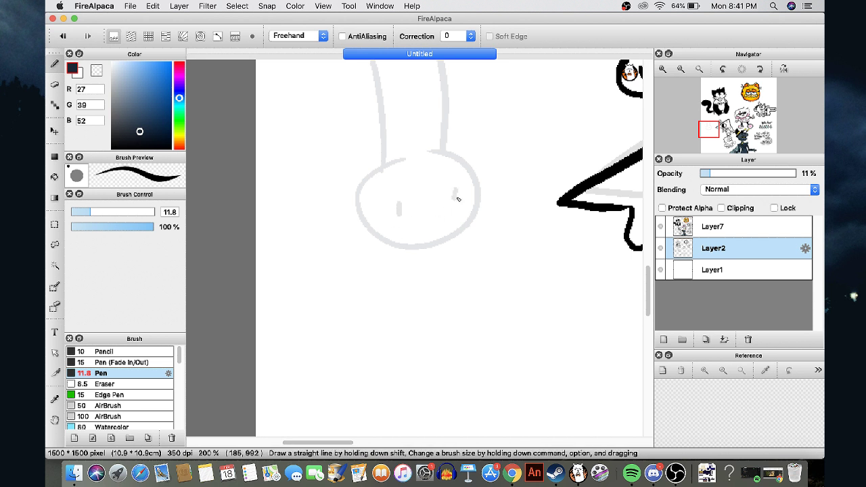
left_click_drag(388, 241, 379, 323)
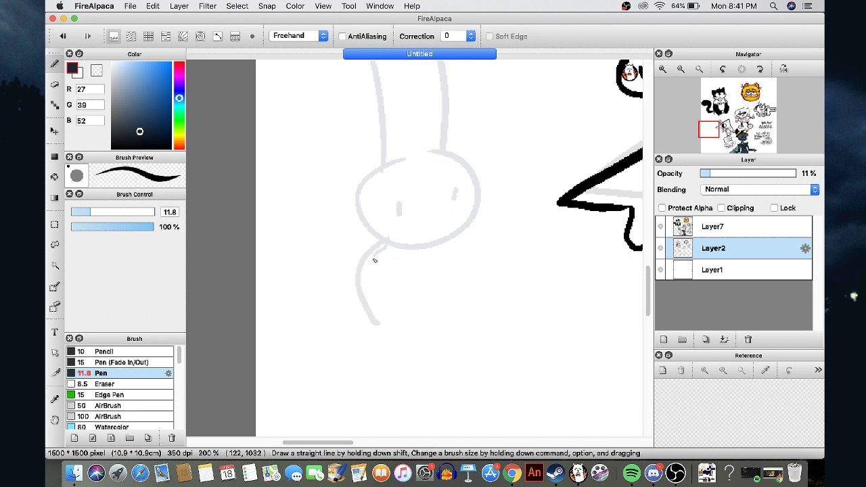
left_click_drag(372, 290, 372, 312)
mouse_move(467, 238)
left_mouse_down()
mouse_move(479, 322)
mouse_move(468, 233)
mouse_move(482, 255)
left_mouse_up()
key("super+z")
key("super+z")
key("super+z")
key("super+z")
key("super+z")
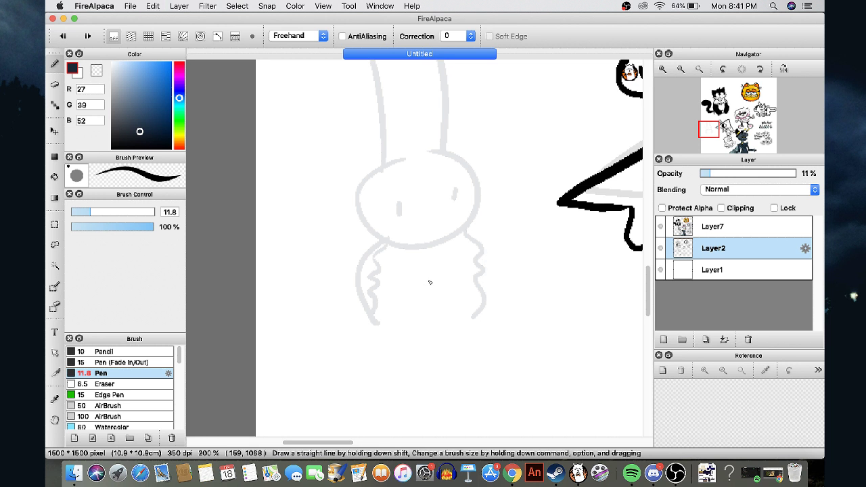
key("super+z")
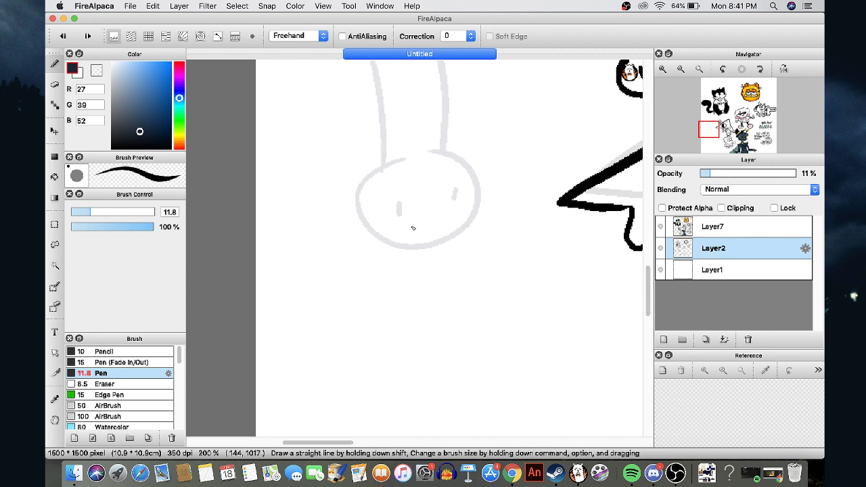
Sketch two short curved mandibles with wavy inner edges beneath the head
mouse_move(401, 293)
left_mouse_down()
mouse_move(409, 233)
mouse_move(485, 272)
left_mouse_up()
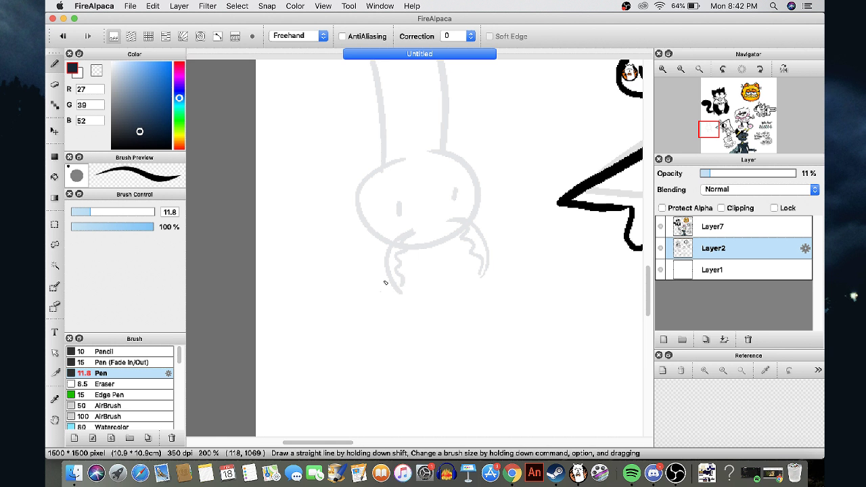
mouse_move(715, 125)
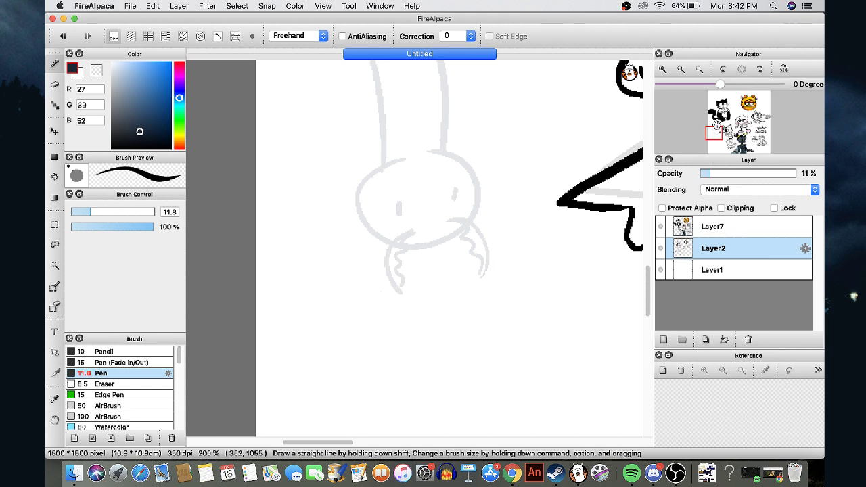
left_click_drag(721, 132, 703, 137)
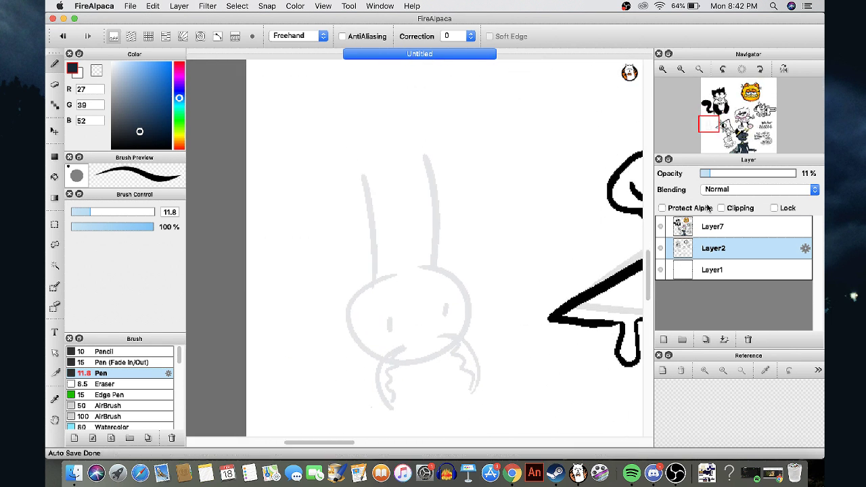
Add a new layer directly above Layer7
left_click(712, 226)
left_click(664, 338)
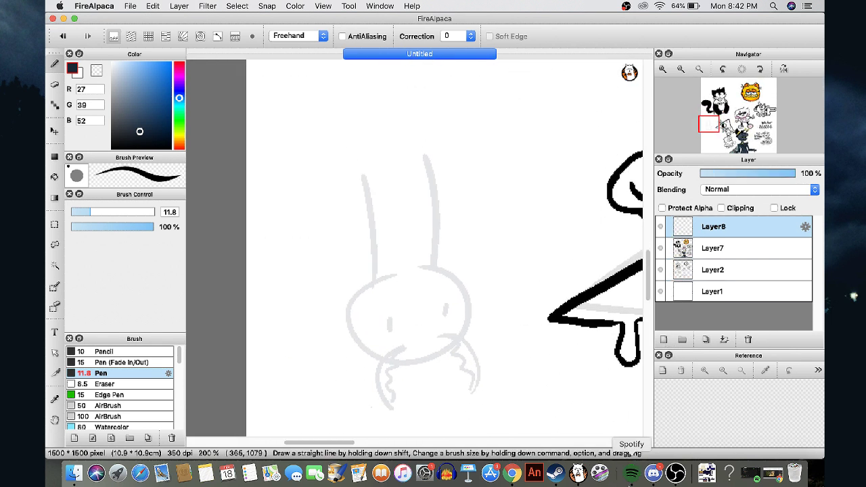
left_click(631, 472)
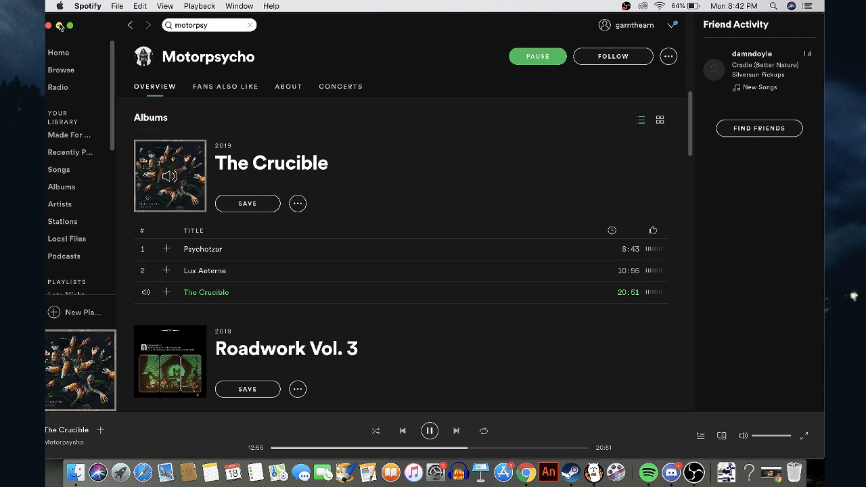
left_click(60, 26)
mouse_move(373, 276)
left_mouse_down()
mouse_move(368, 181)
mouse_move(373, 278)
left_mouse_up()
left_click_drag(363, 193, 370, 241)
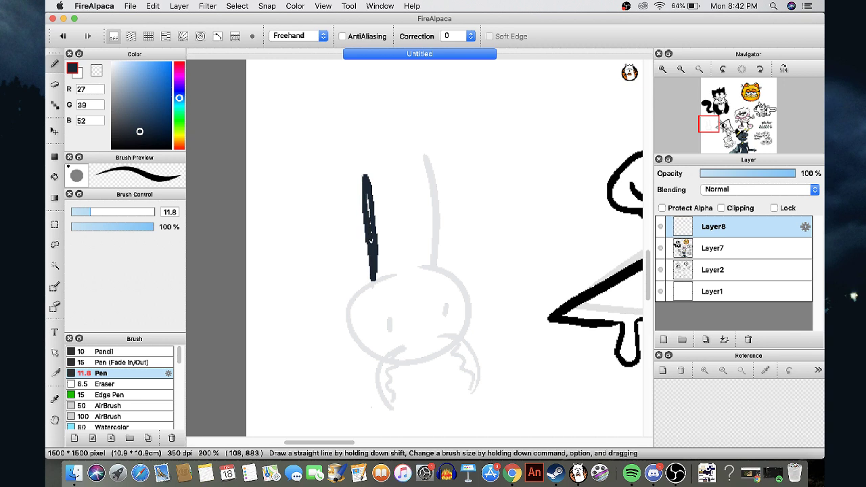
key("super+z")
key("super+z")
key("super+z")
key("super+z")
Review the stag beetle photo in Chrome again and return to the FireAlpaca drawing
left_click(514, 475)
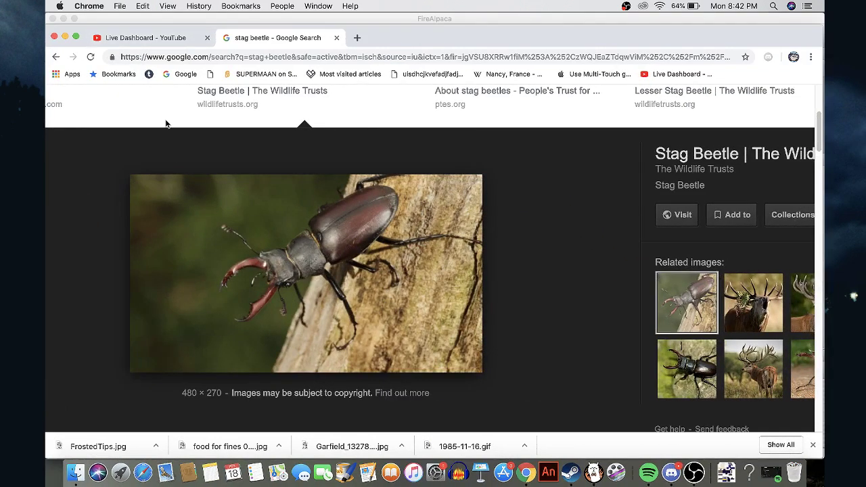
left_click(66, 38)
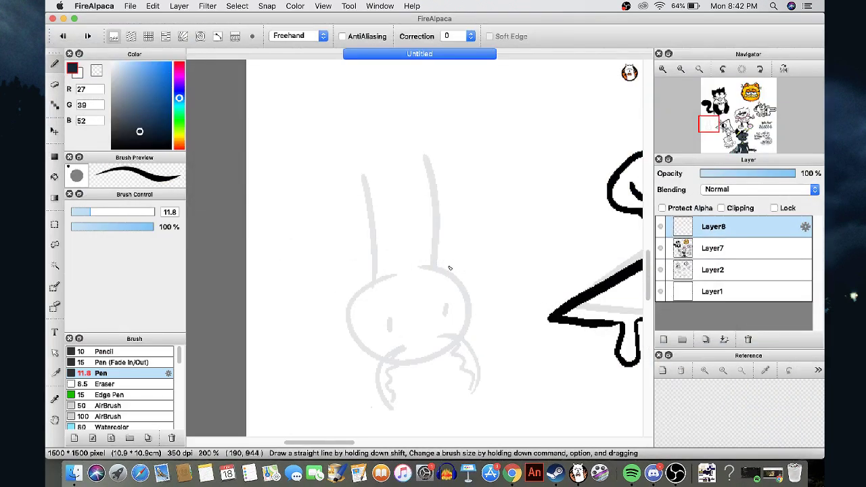
left_click_drag(454, 274, 512, 253)
left_click_drag(345, 299, 282, 297)
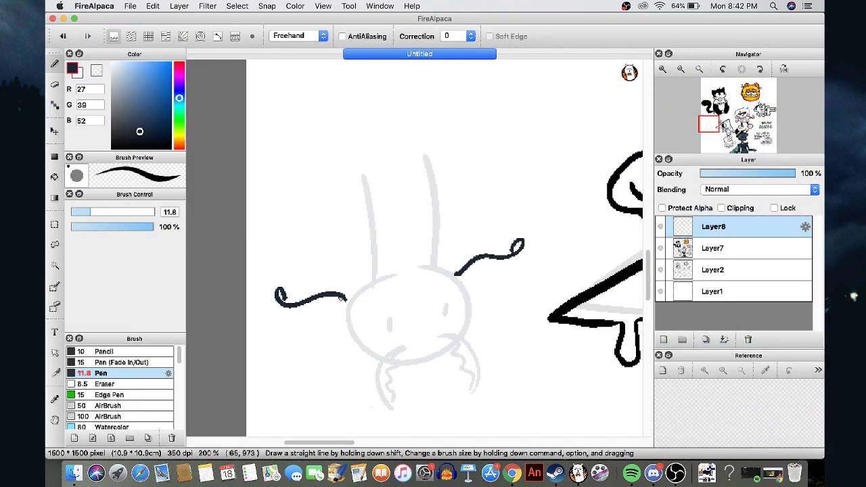
left_click_drag(384, 279, 376, 343)
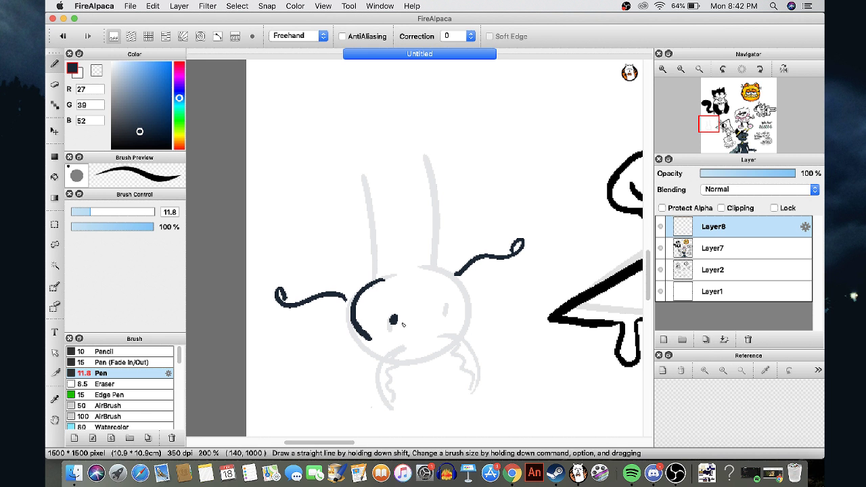
left_click(429, 312)
left_click_drag(426, 270, 462, 321)
key("super+z")
key("super+z")
key("super+z")
key("super+z")
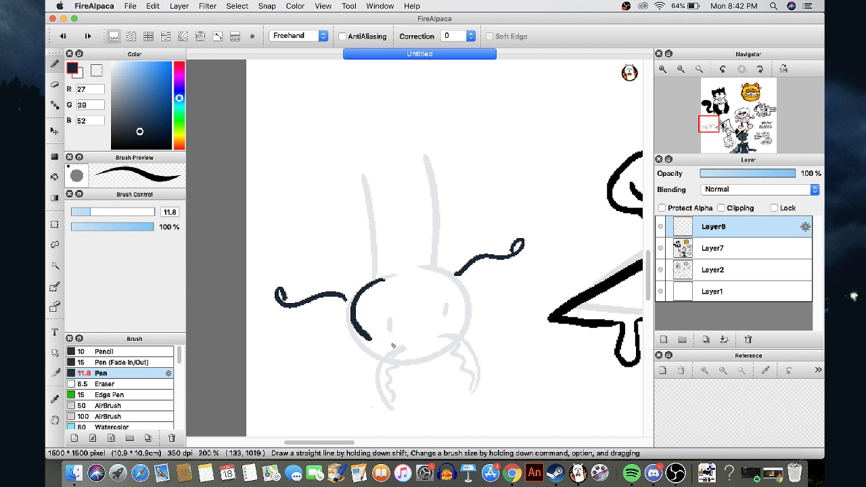
key("super+z")
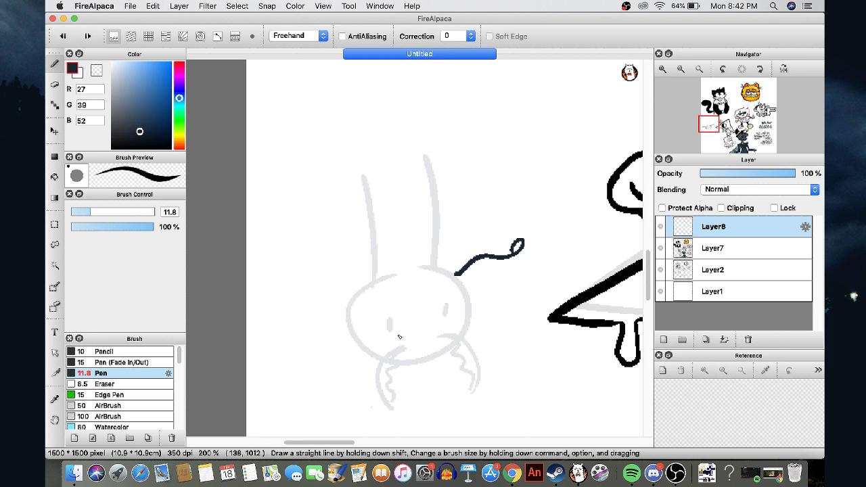
key("super+z")
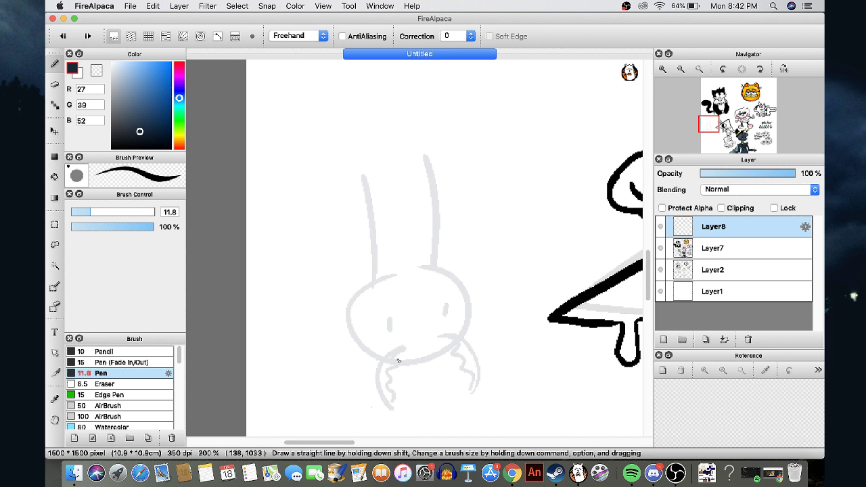
left_click(753, 125)
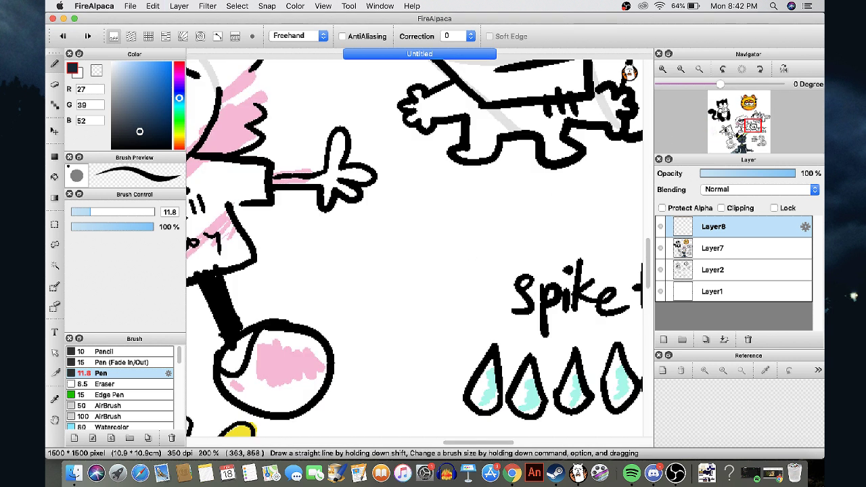
Erase the old beetle sketch on Layer2 with the eraser at sizes 22 and 90, finally reducing the eraser to 8.7
scroll(296, 179, "left", 5)
scroll(297, 180, "right", 1)
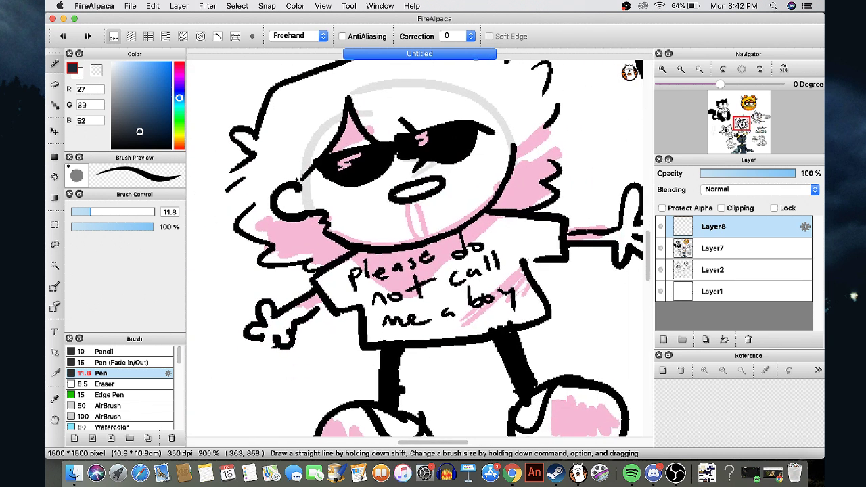
left_click_drag(741, 123, 741, 122)
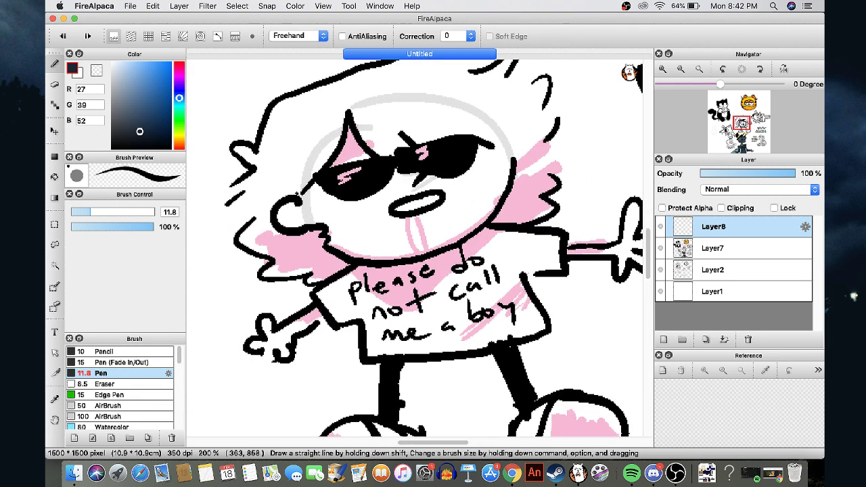
mouse_move(742, 122)
left_mouse_down()
mouse_move(721, 138)
mouse_move(715, 130)
left_mouse_up()
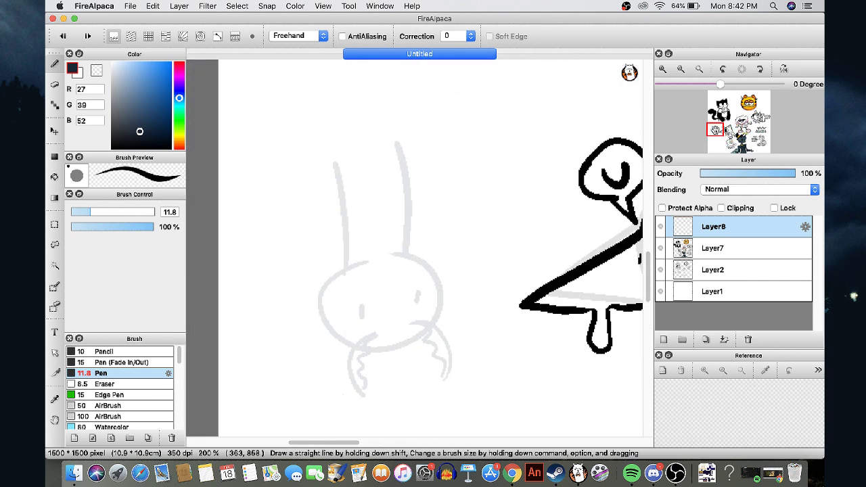
key("e")
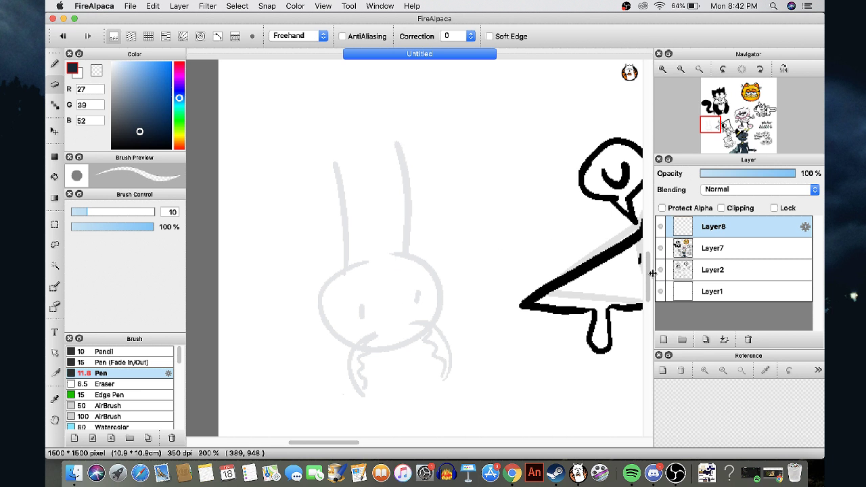
left_click(682, 271)
left_click(108, 212)
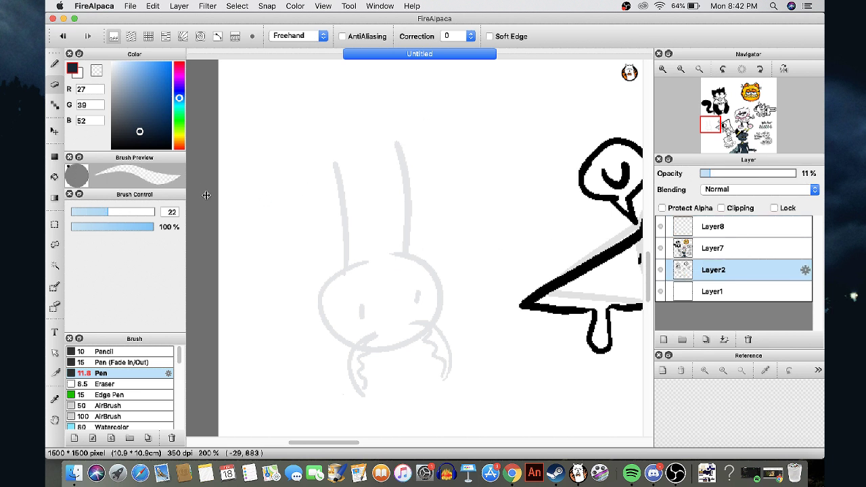
mouse_move(410, 257)
left_mouse_down()
mouse_move(401, 162)
mouse_move(410, 343)
mouse_move(382, 269)
left_mouse_up()
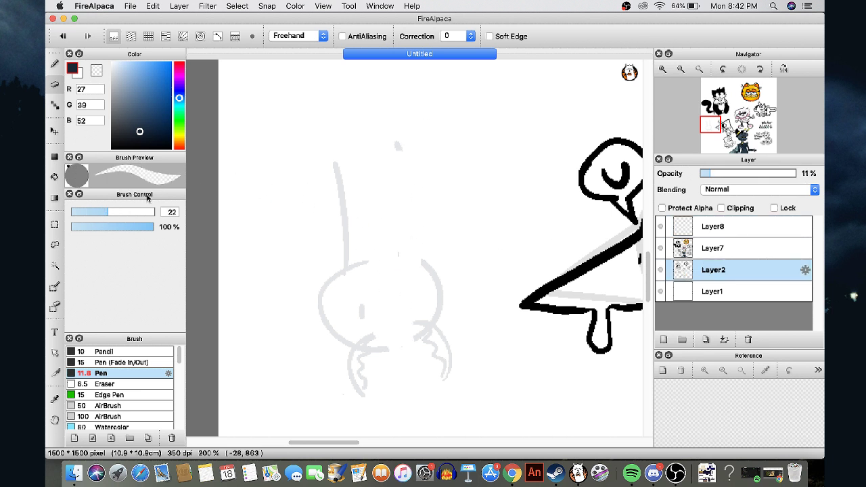
left_click_drag(113, 211, 142, 211)
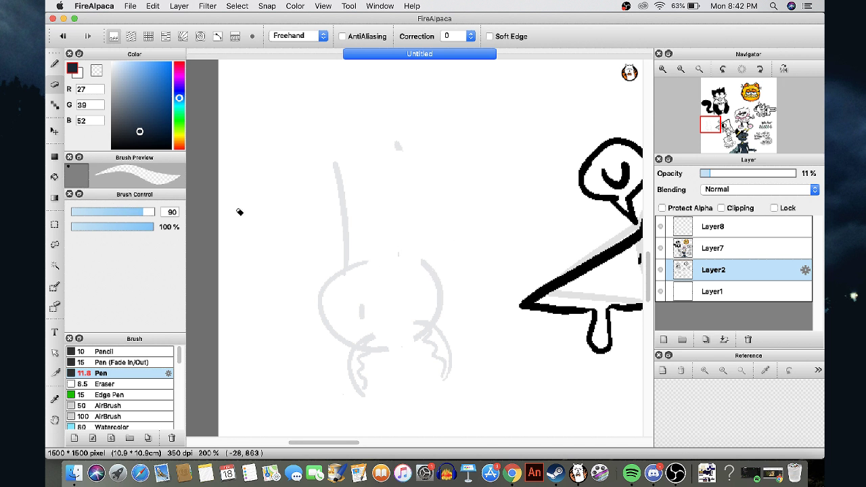
mouse_move(338, 196)
left_mouse_down()
mouse_move(356, 154)
mouse_move(369, 353)
mouse_move(330, 307)
mouse_move(444, 188)
mouse_move(458, 376)
mouse_move(397, 159)
mouse_move(378, 350)
left_mouse_up()
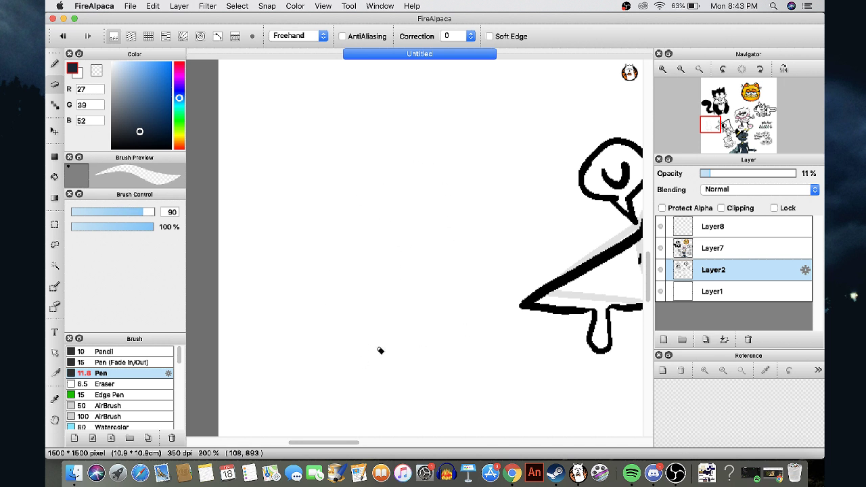
left_click(90, 213)
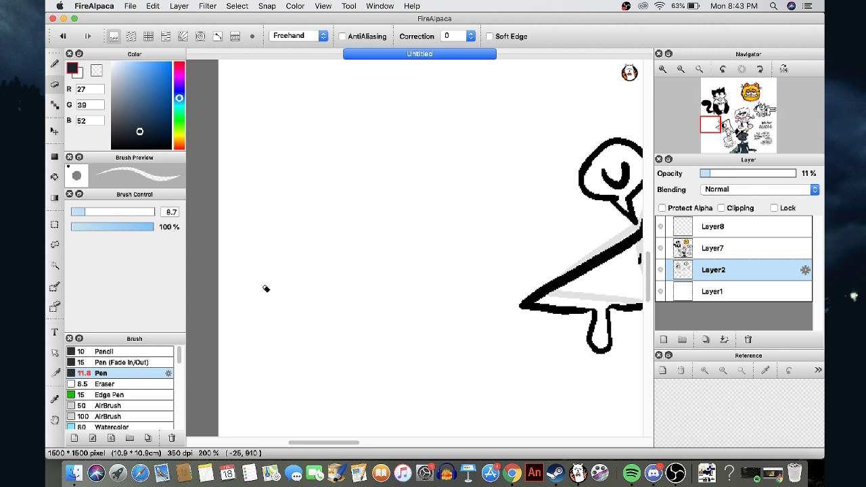
Sketch a large round head on Layer2 with the 11.8 Pen in the cleared area
key("b")
mouse_move(359, 187)
left_mouse_down()
mouse_move(429, 274)
mouse_move(345, 212)
mouse_move(367, 194)
mouse_move(358, 184)
mouse_move(382, 294)
left_mouse_up()
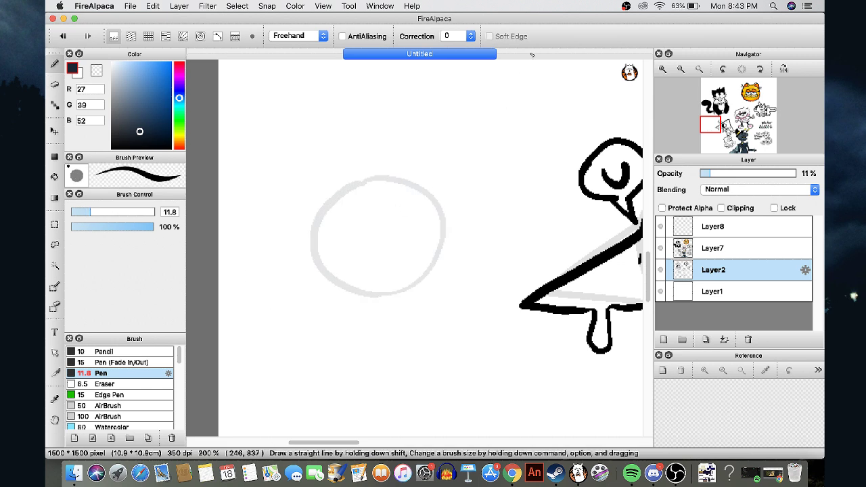
Check the Lesser Stag Beetle photo in Chrome, return to FireAlpaca, and sketch a spiral-tipped antenna on each side of the head
left_click(512, 472)
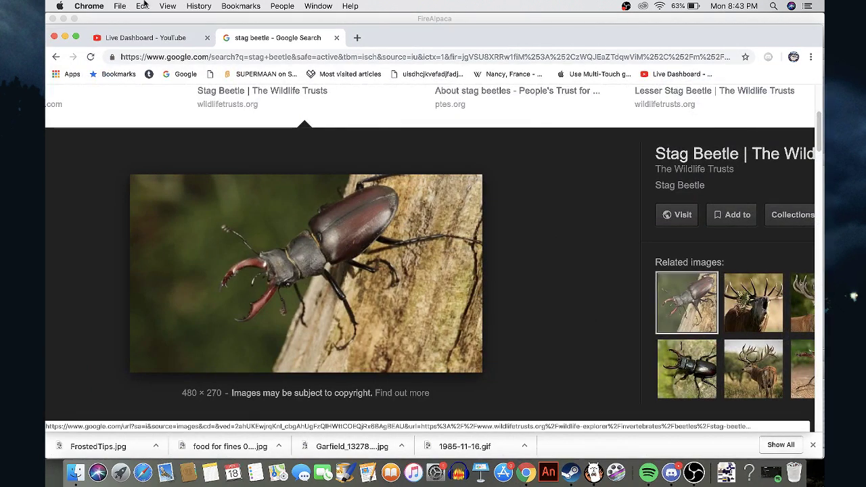
scroll(304, 203, "up", 5)
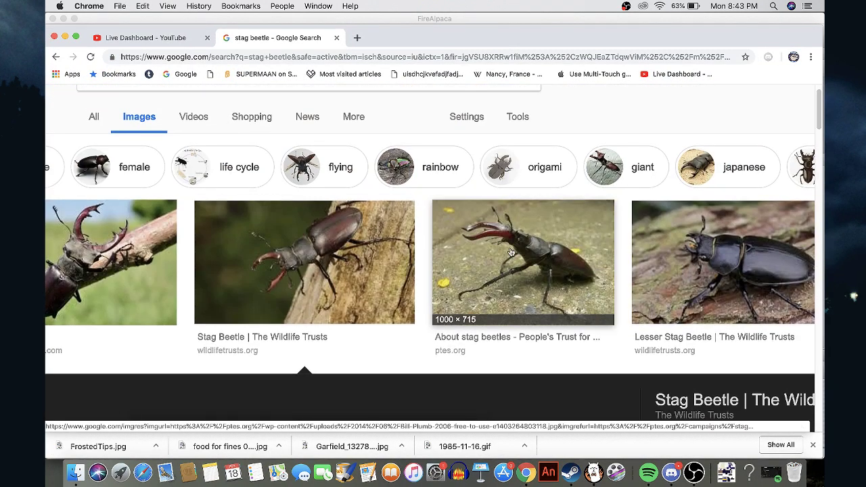
left_click(691, 262)
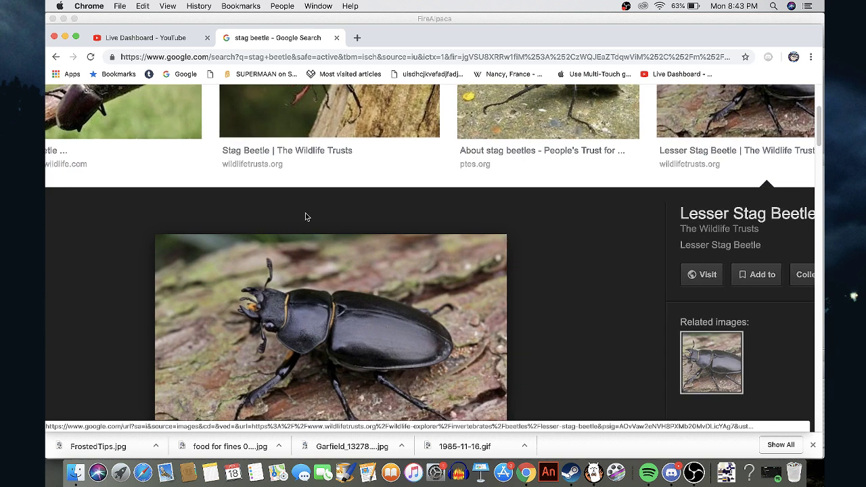
key("super+Tab")
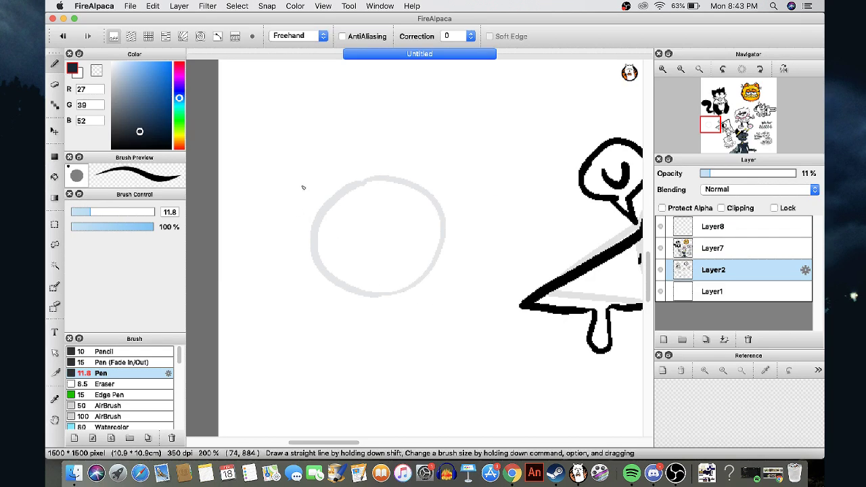
mouse_move(328, 251)
left_mouse_down()
mouse_move(251, 232)
mouse_move(266, 242)
left_mouse_up()
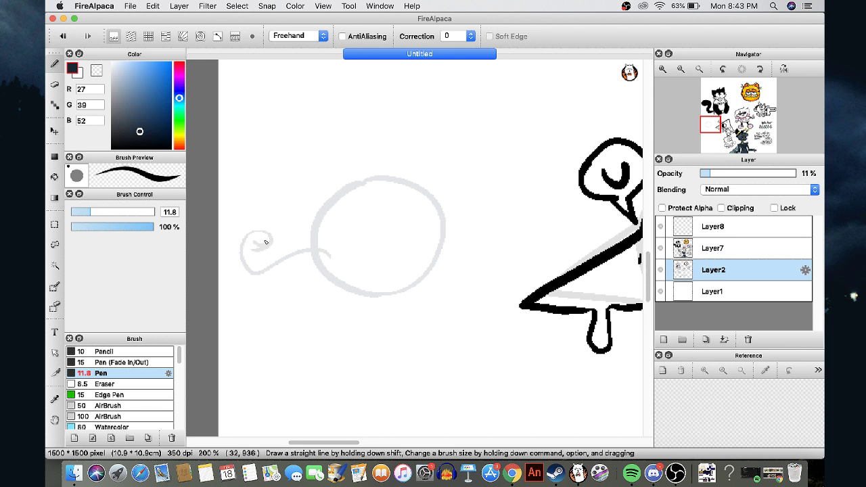
mouse_move(443, 211)
left_mouse_down()
mouse_move(497, 166)
mouse_move(483, 168)
left_mouse_up()
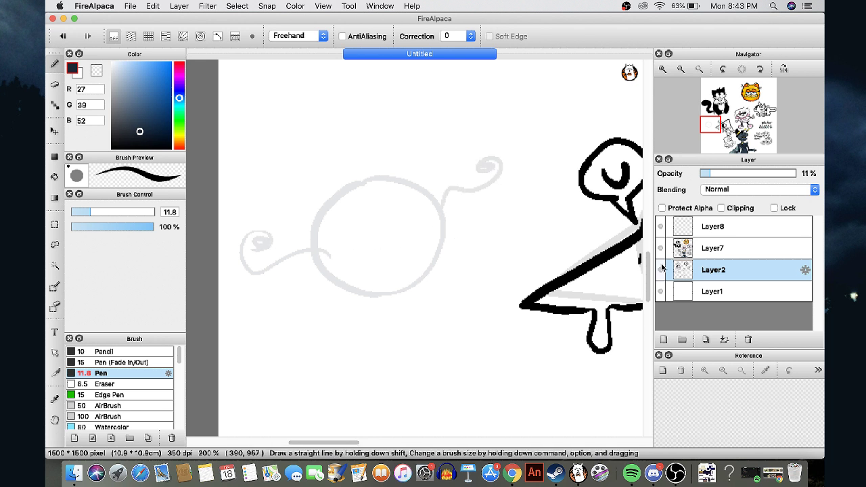
Ink both spiral-tipped antennae on Layer7, plus the character's left-hand filled oval eye with a crescent highlight
left_click(685, 252)
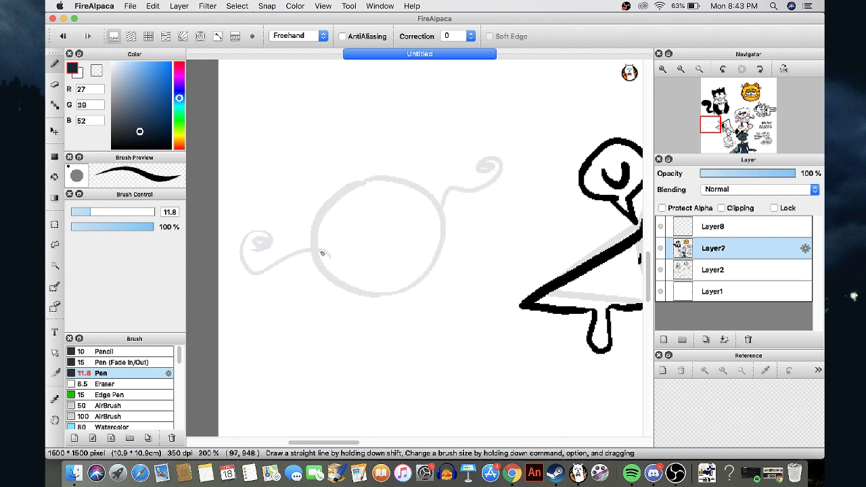
mouse_move(324, 251)
left_mouse_down()
mouse_move(266, 269)
mouse_move(260, 249)
left_mouse_up()
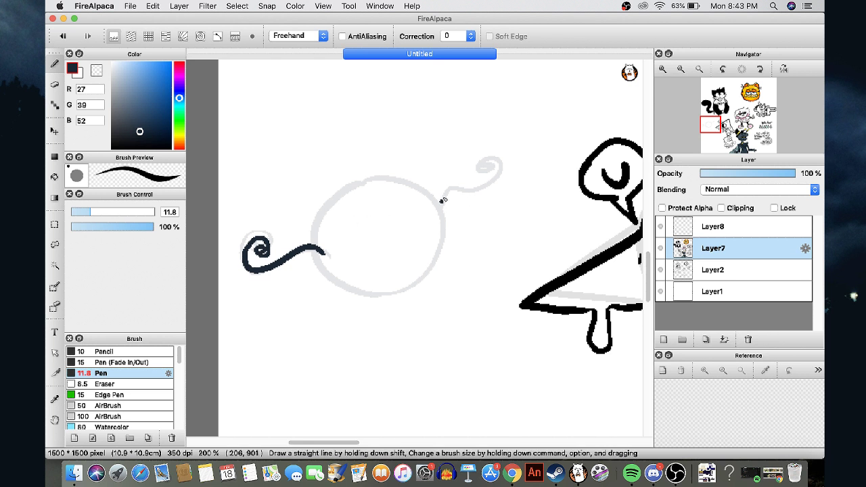
mouse_move(441, 201)
left_mouse_down()
mouse_move(476, 192)
mouse_move(490, 165)
left_mouse_up()
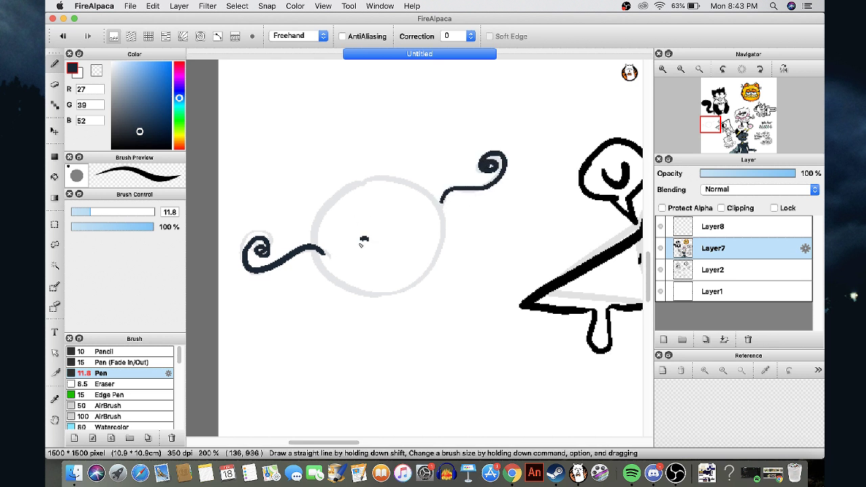
left_click_drag(361, 242, 370, 250)
mouse_move(413, 215)
left_mouse_down()
mouse_move(433, 218)
mouse_move(415, 214)
left_mouse_up()
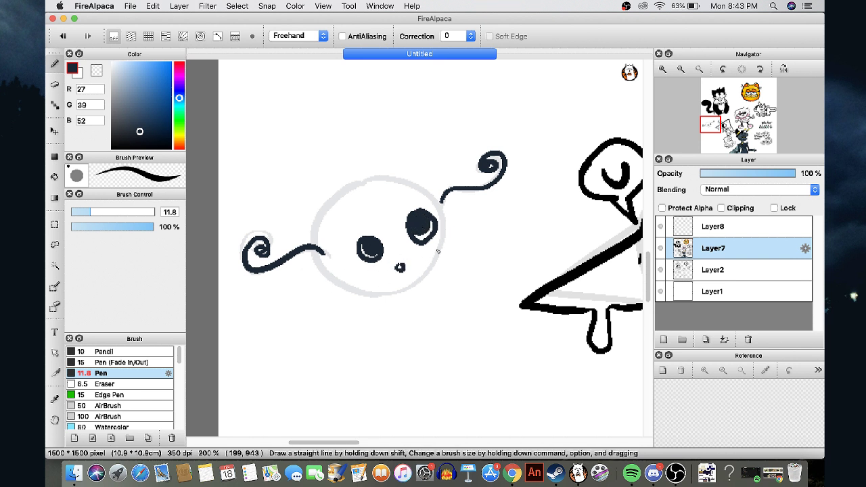
key("super+z")
key("super+z")
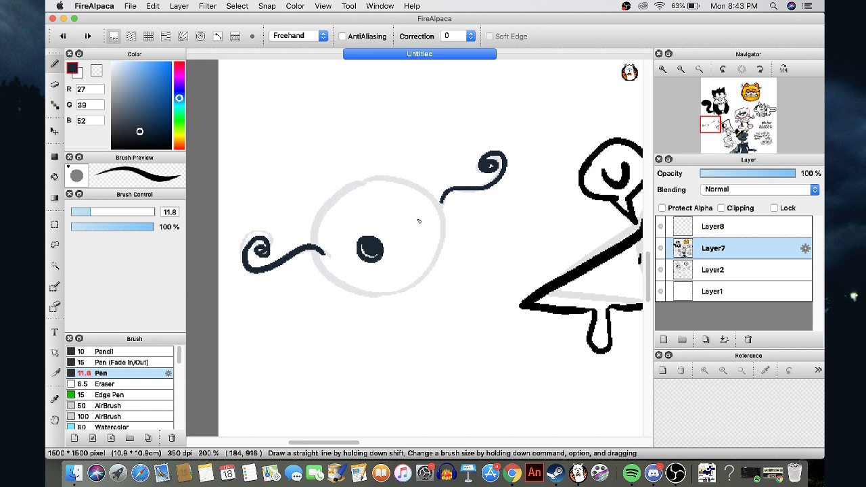
Ink the second filled oval eye with a highlight, three short marks between the eyes, and a small mouth dot
scroll(420, 220, "up", 1)
mouse_move(423, 207)
left_mouse_down()
mouse_move(433, 251)
mouse_move(428, 198)
mouse_move(430, 230)
left_mouse_up()
left_click_drag(370, 264, 364, 275)
mouse_move(381, 261)
left_mouse_down()
mouse_move(376, 270)
mouse_move(396, 266)
left_mouse_up()
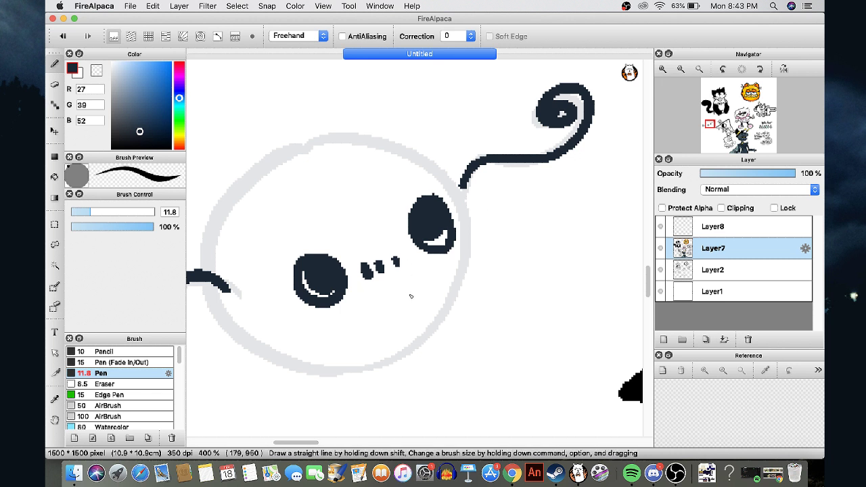
left_click_drag(396, 312, 395, 320)
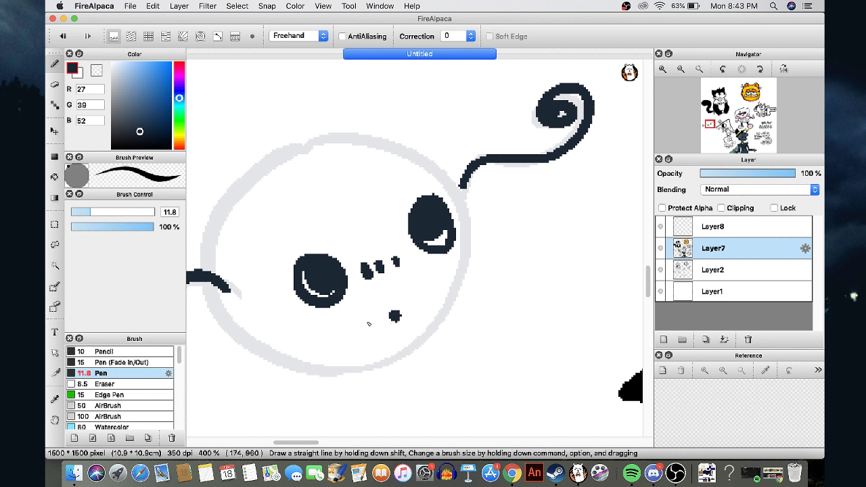
Ink the head outline with a curve along its lower edge and an arc over the top
scroll(257, 369, "down", 2)
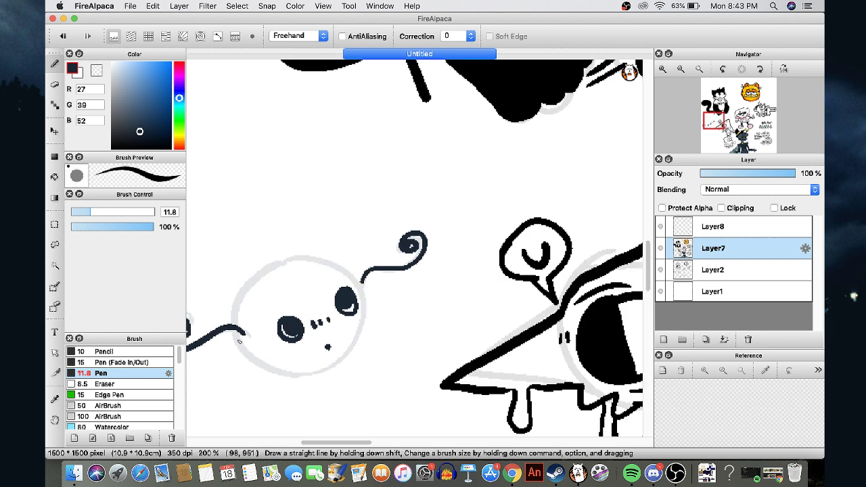
mouse_move(241, 343)
left_mouse_down()
mouse_move(276, 369)
mouse_move(321, 370)
mouse_move(343, 361)
mouse_move(369, 310)
left_mouse_up()
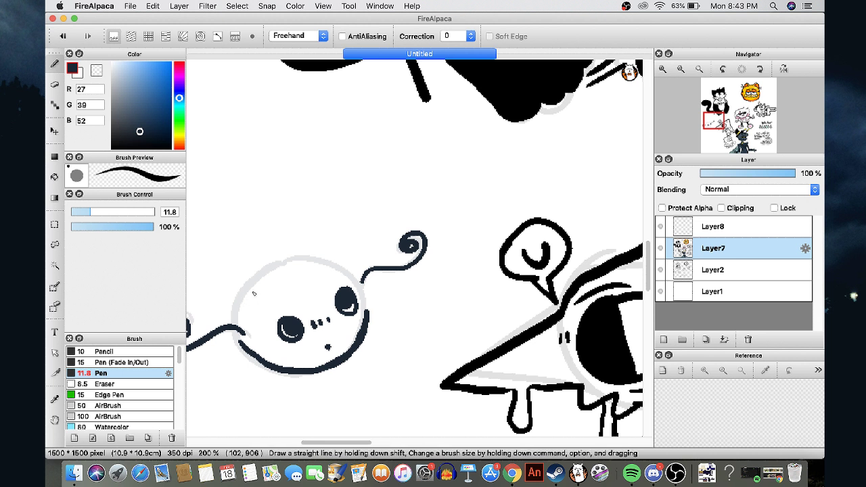
mouse_move(237, 319)
left_mouse_down()
mouse_move(243, 298)
mouse_move(269, 273)
mouse_move(311, 262)
left_mouse_up()
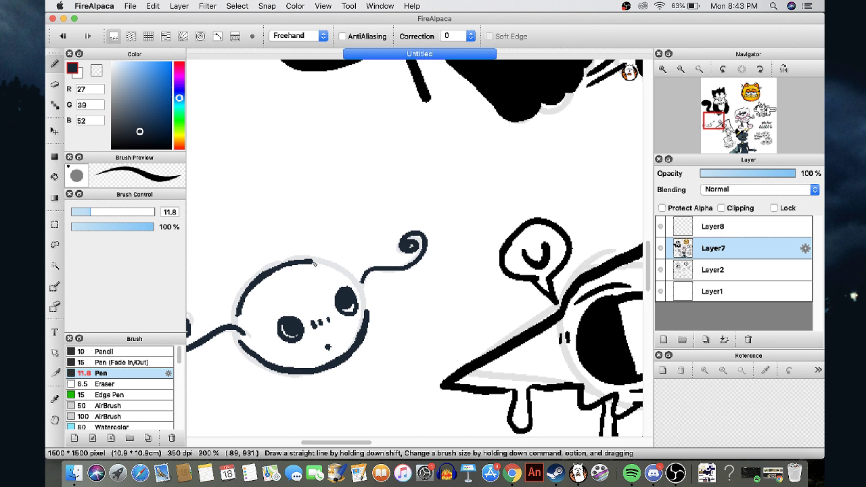
left_click_drag(313, 262, 342, 265)
mouse_move(380, 282)
left_mouse_down()
mouse_move(334, 293)
mouse_move(453, 322)
left_mouse_up()
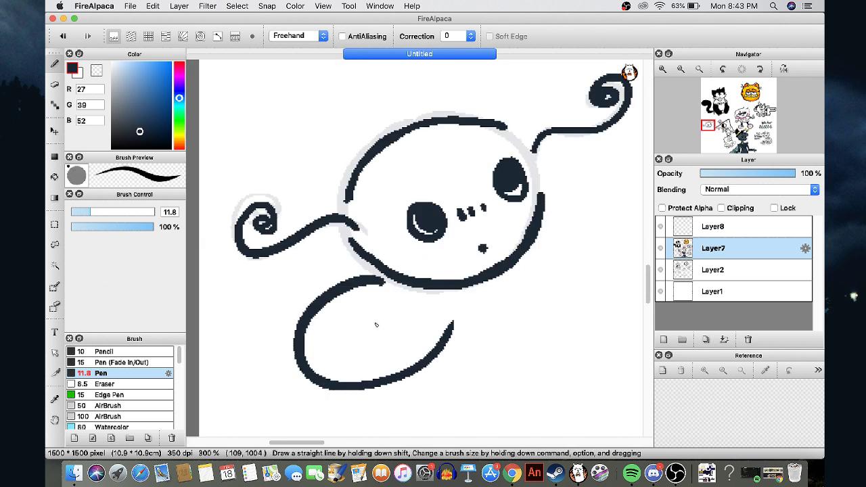
key("super+z")
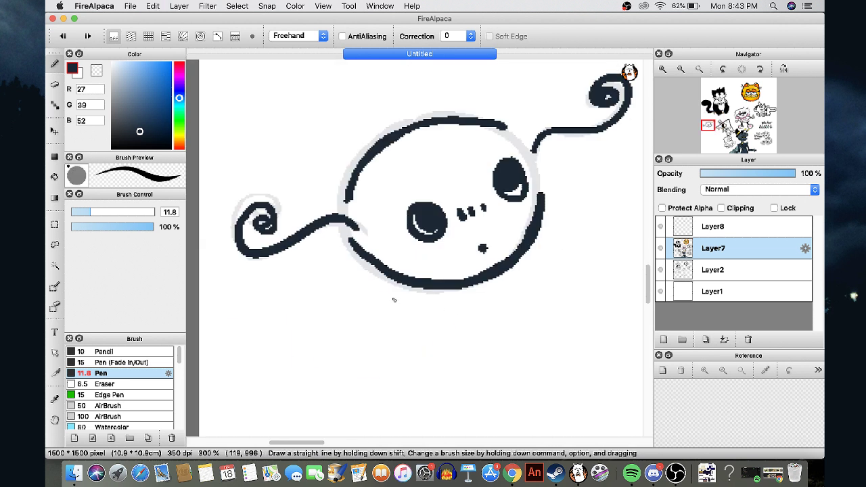
mouse_move(396, 282)
left_mouse_down()
mouse_move(487, 384)
mouse_move(514, 279)
left_mouse_up()
left_click_drag(432, 291, 380, 363)
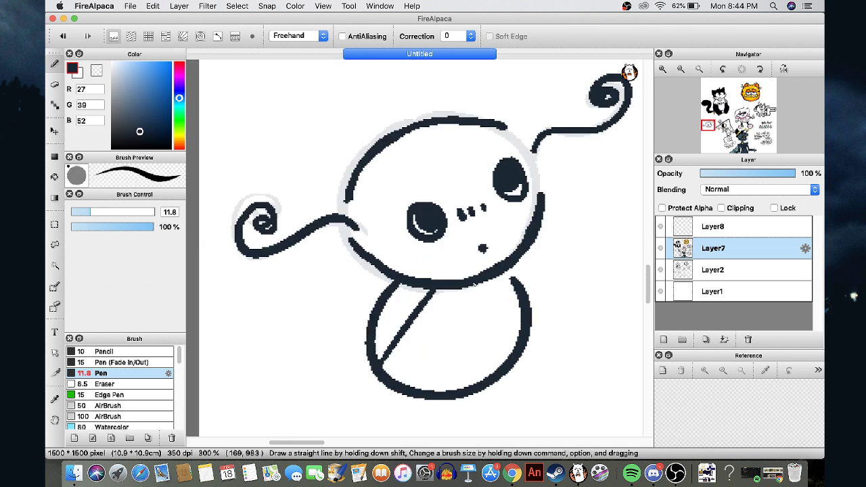
left_click_drag(472, 285, 507, 352)
left_click_drag(502, 274, 517, 312)
left_click(514, 473)
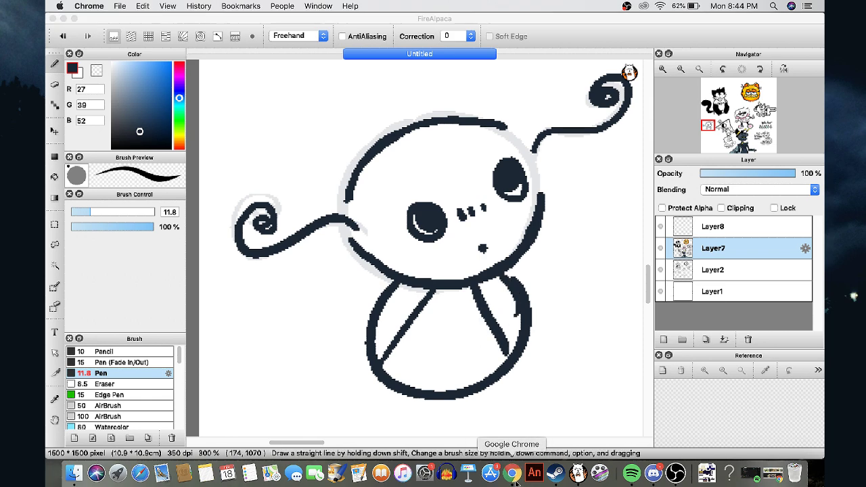
scroll(406, 237, "up", 1)
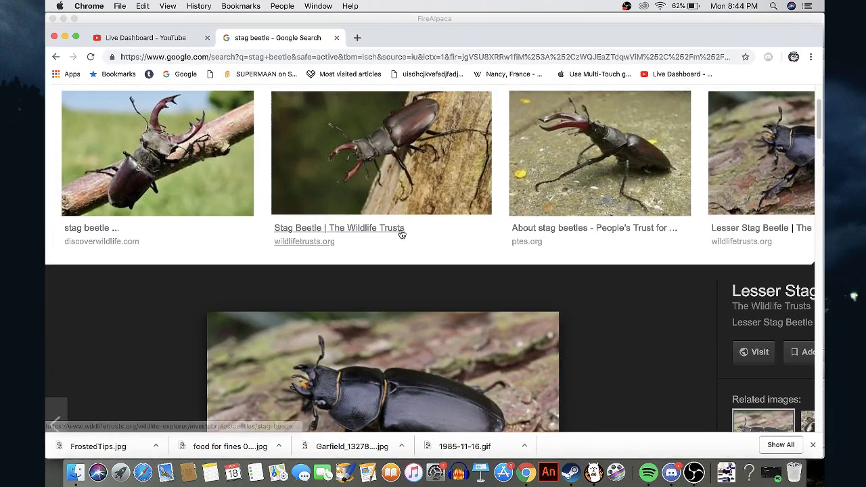
left_click(65, 38)
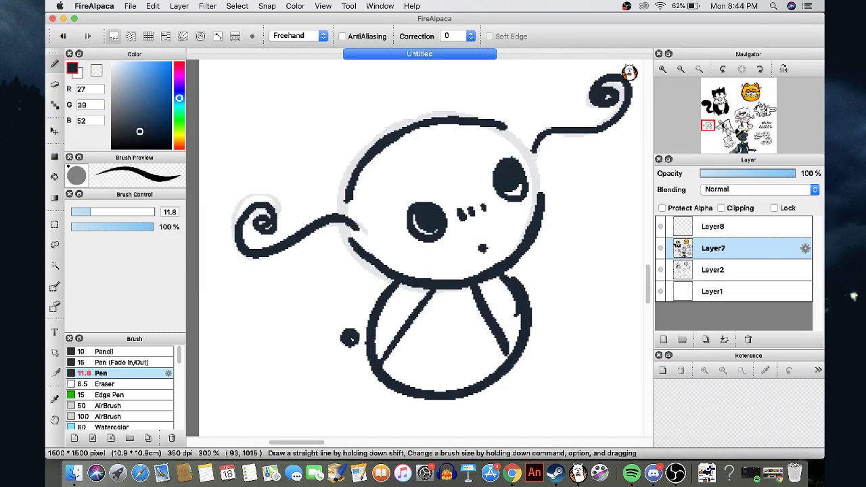
key("super+z")
key("super+z")
key("super+z")
key("super+z")
key("super+z")
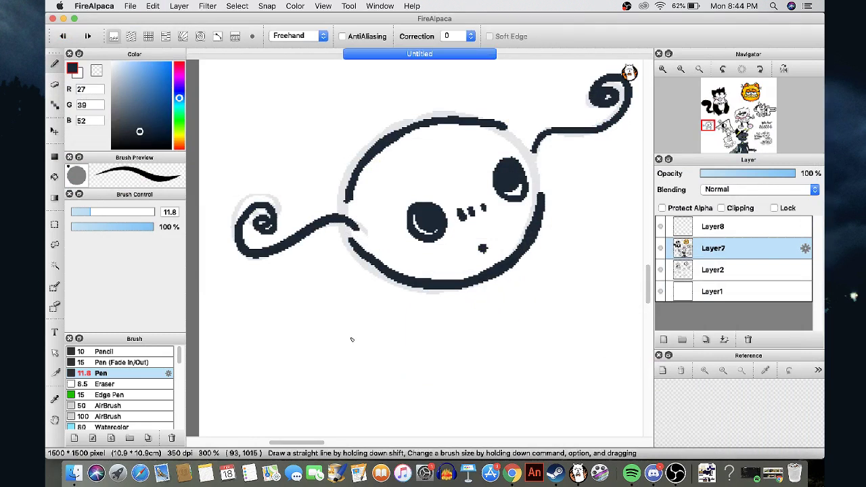
Ink the beetle character's rounded torso, the large oval abdomen behind it, two long thin legs, and splayed feet
key("super+minus")
mouse_move(399, 342)
left_mouse_down()
mouse_move(397, 410)
mouse_move(417, 410)
left_mouse_up()
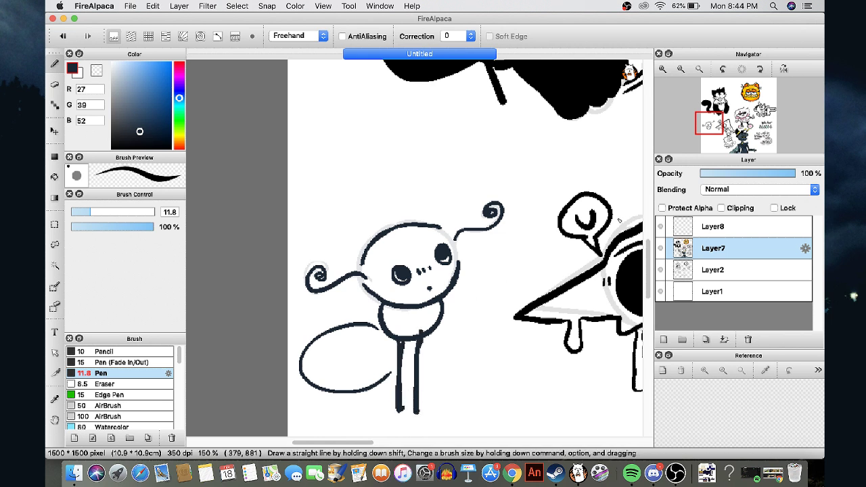
scroll(382, 259, "down", 5)
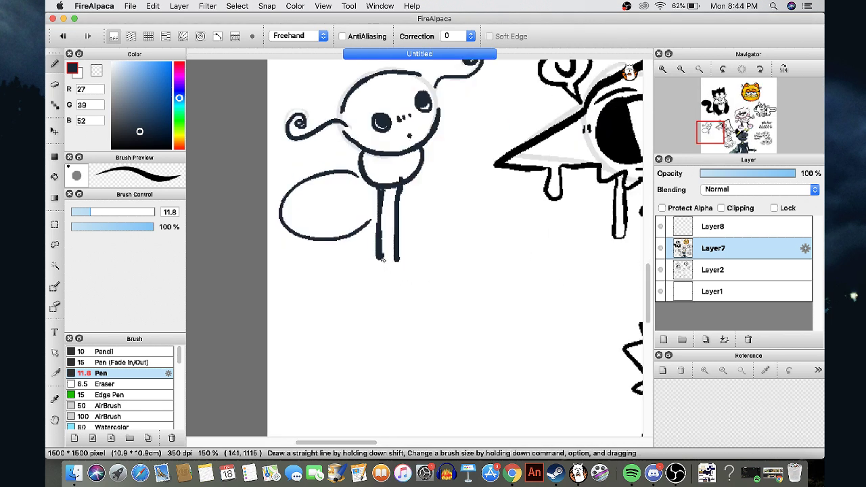
mouse_move(382, 259)
left_mouse_down()
mouse_move(359, 289)
mouse_move(373, 261)
mouse_move(419, 296)
mouse_move(392, 289)
left_mouse_up()
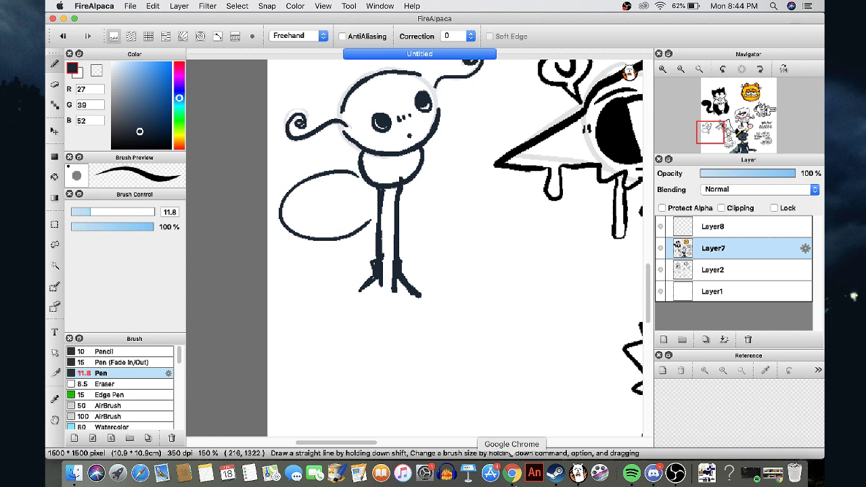
Check the Lesser Stag Beetle photo in Chrome, return to FireAlpaca, and extend the tips of both feet outward
left_click(511, 473)
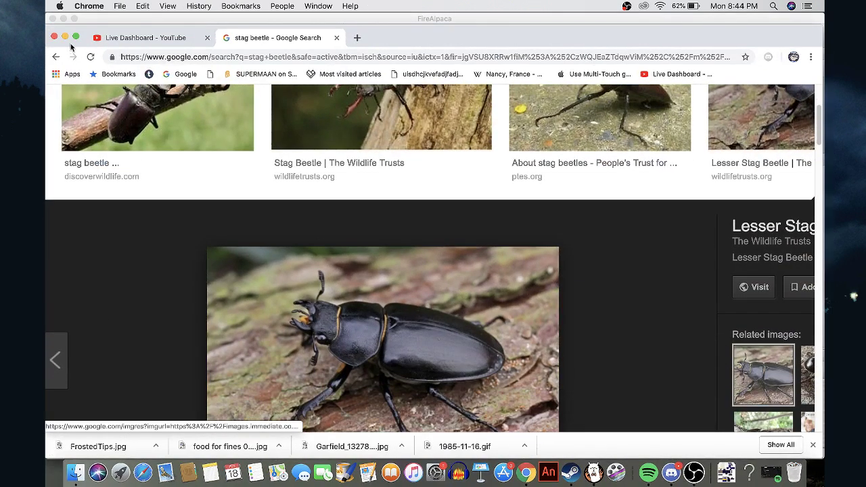
scroll(132, 157, "up", 1)
scroll(135, 169, "down", 2)
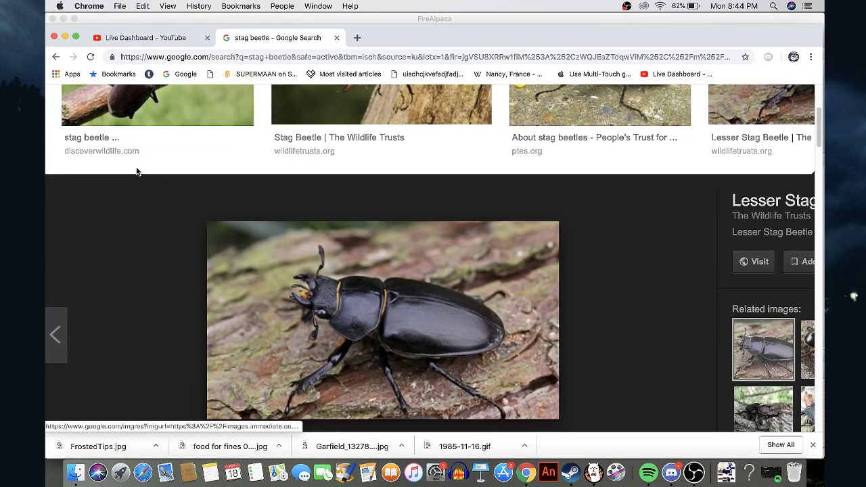
left_click(64, 38)
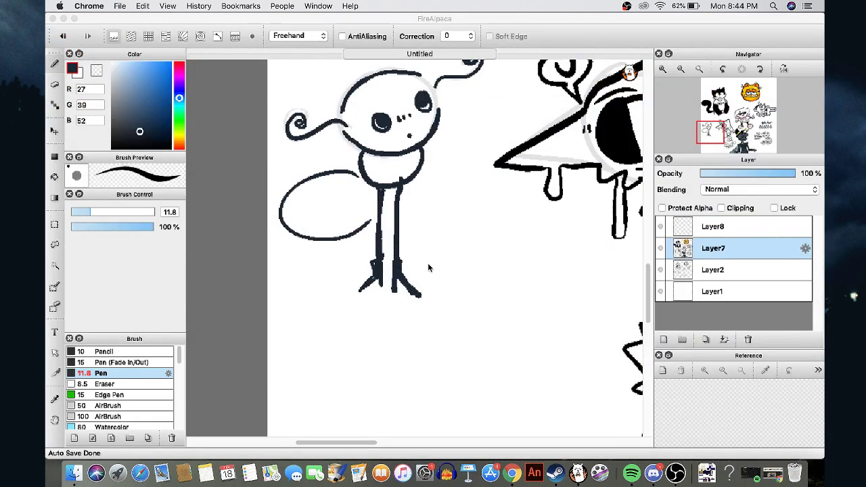
left_click_drag(421, 293, 434, 295)
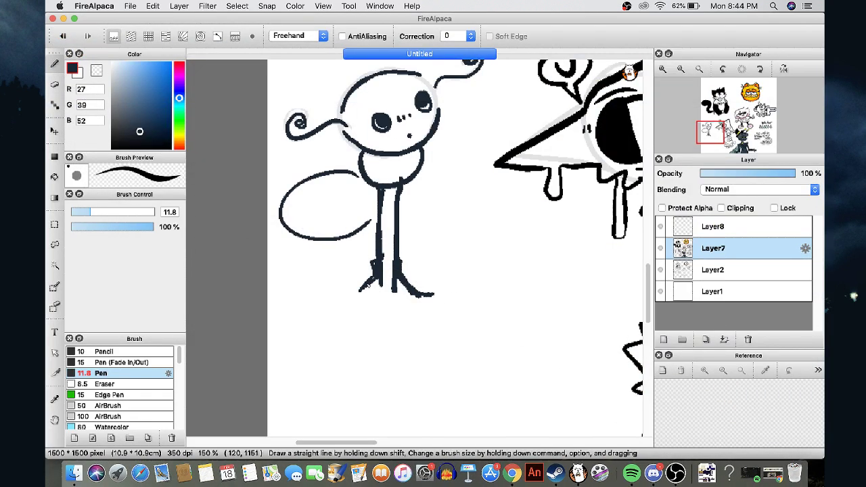
left_click_drag(369, 284, 345, 295)
Ink four thin arms with forked hands, one hanging and one bent at the elbow on each side of the torso
mouse_move(419, 173)
left_mouse_down()
mouse_move(429, 247)
mouse_move(442, 252)
left_mouse_up()
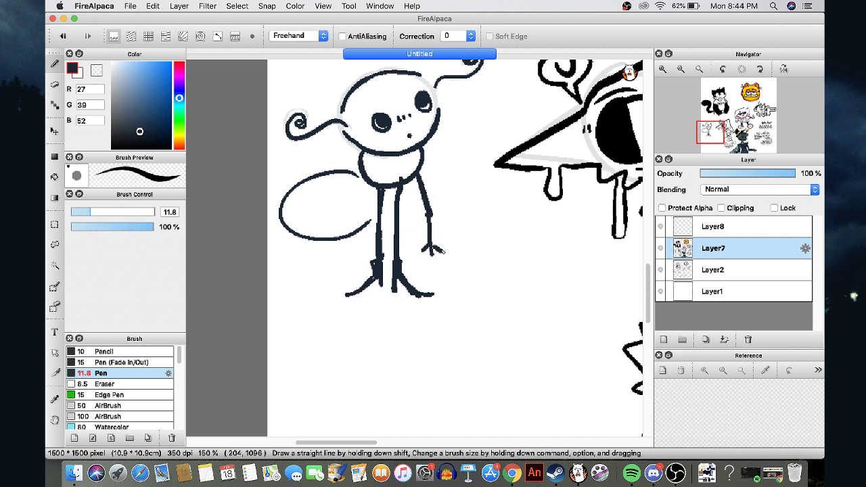
mouse_move(420, 153)
left_mouse_down()
mouse_move(463, 185)
mouse_move(438, 181)
mouse_move(414, 206)
left_mouse_up()
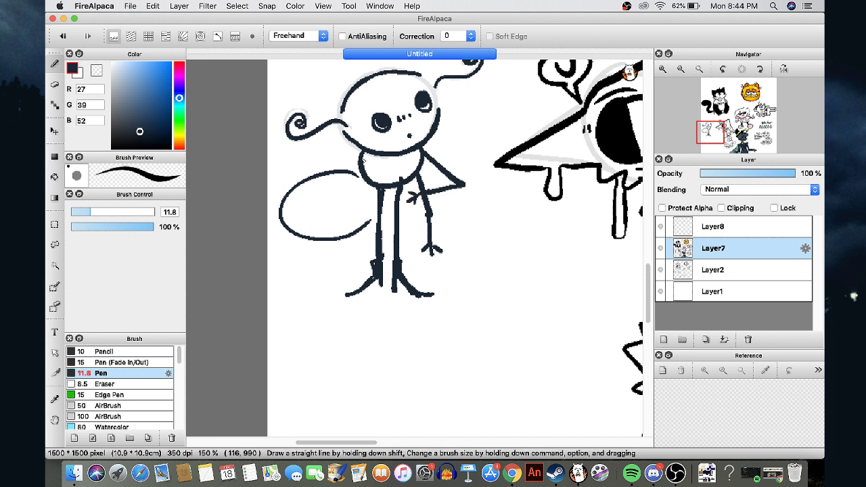
left_click_drag(361, 161, 323, 199)
left_click_drag(323, 199, 372, 190)
mouse_move(364, 198)
left_mouse_down()
mouse_move(367, 226)
mouse_move(358, 214)
mouse_move(339, 259)
left_mouse_up()
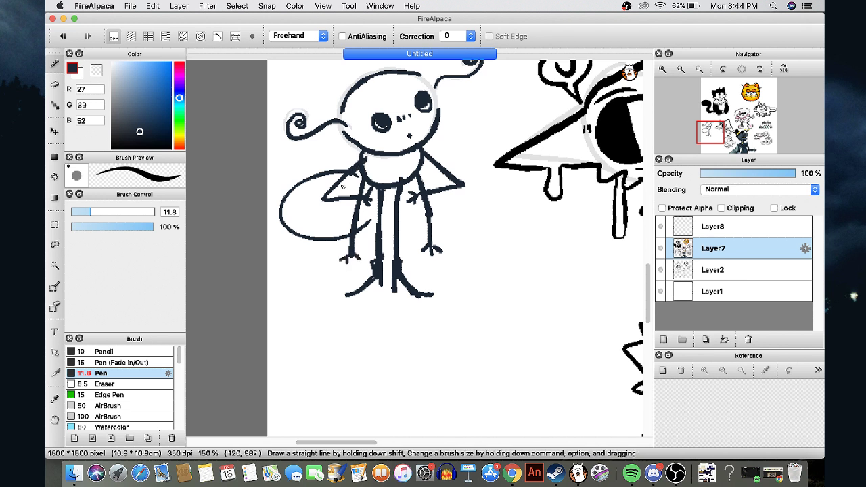
Add a new layer directly above Layer2 and set the pen colour to pale lavender, RGB 193, 180, 204
left_click(688, 277)
left_click(662, 339)
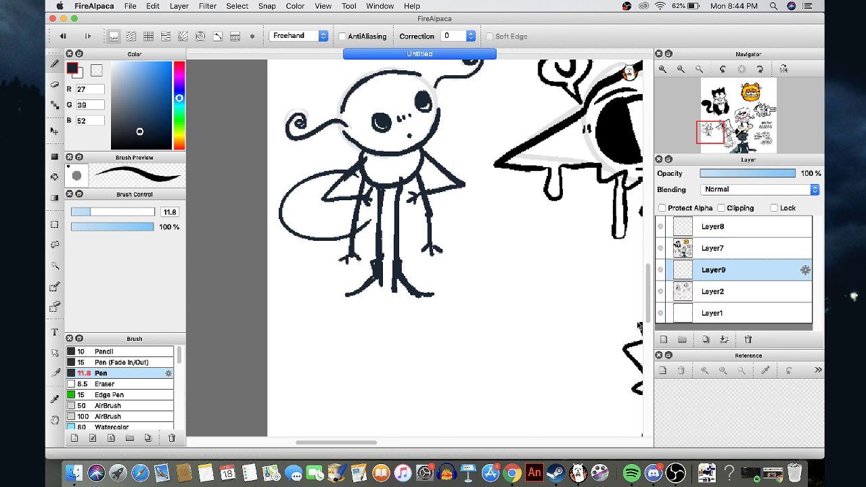
left_click(179, 82)
left_click(135, 97)
left_click_drag(135, 97, 117, 79)
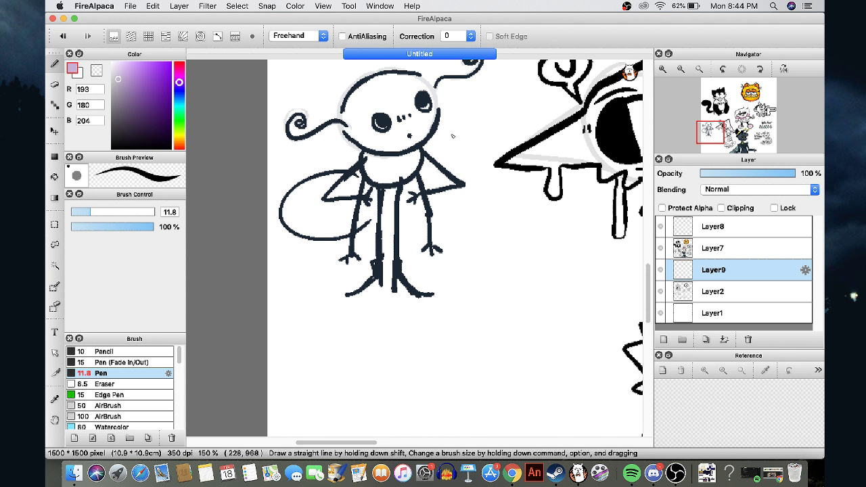
Shade the lower face, the torso and the lower part of the oval abdomen in lavender on the new layer
left_click_drag(390, 159, 429, 131)
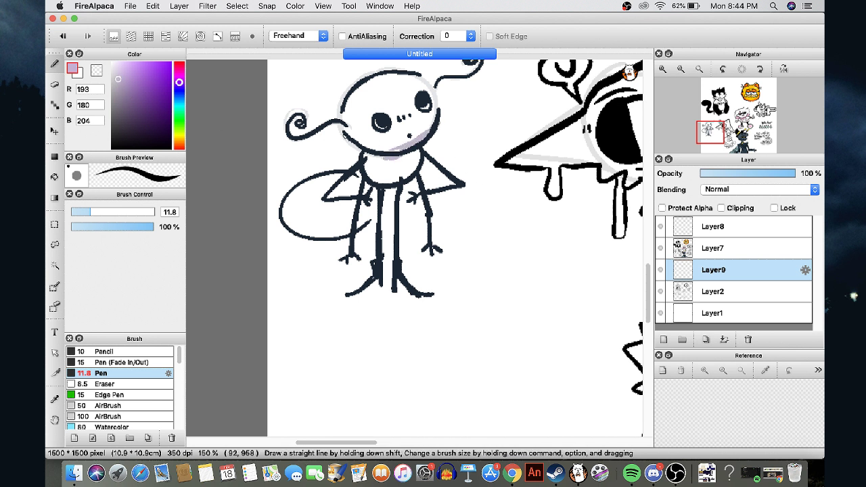
mouse_move(344, 136)
left_mouse_down()
mouse_move(372, 148)
mouse_move(433, 122)
mouse_move(379, 139)
mouse_move(433, 111)
mouse_move(403, 133)
mouse_move(359, 137)
mouse_move(413, 116)
mouse_move(400, 102)
mouse_move(406, 97)
left_mouse_up()
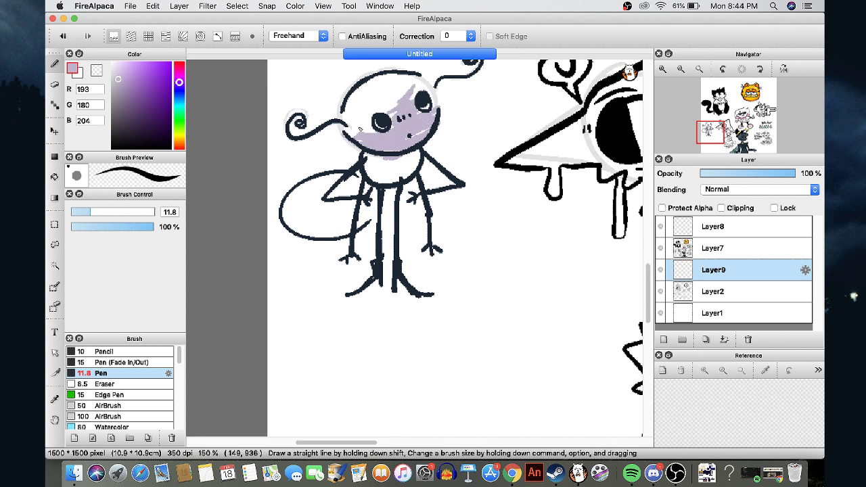
left_click_drag(344, 127, 369, 131)
mouse_move(415, 154)
left_mouse_down()
mouse_move(380, 186)
mouse_move(369, 175)
left_mouse_up()
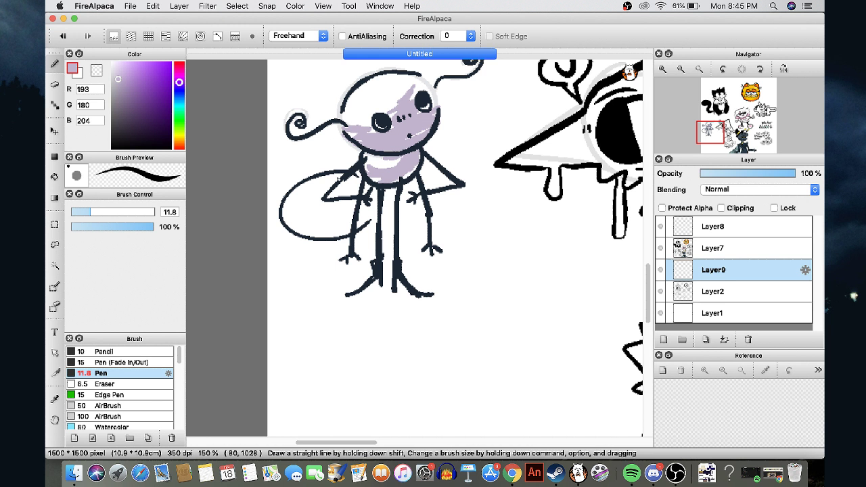
mouse_move(337, 178)
left_mouse_down()
mouse_move(287, 221)
mouse_move(361, 218)
left_mouse_up()
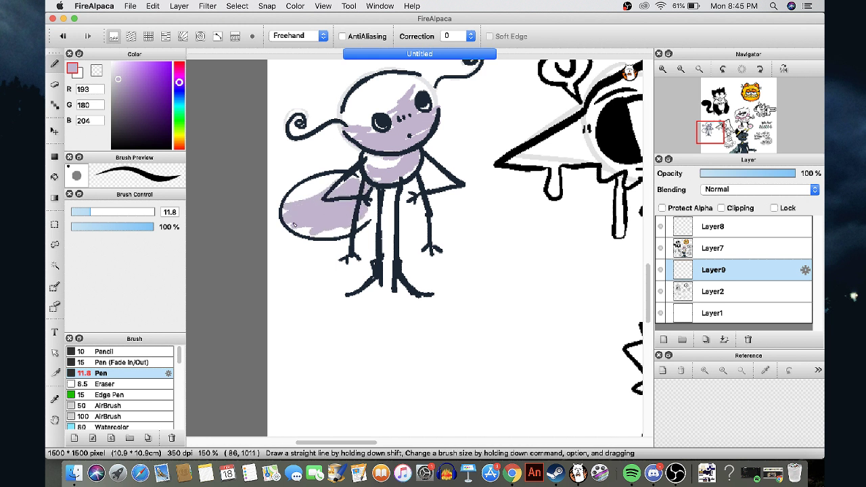
left_click_drag(294, 225, 298, 222)
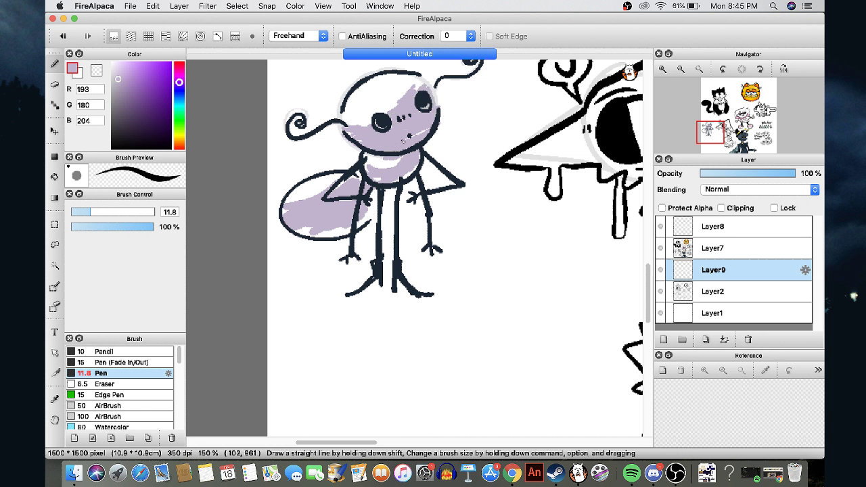
Check the playing music in Spotify and the audio mixer in OBS, and return to the FireAlpaca canvas
left_click(632, 472)
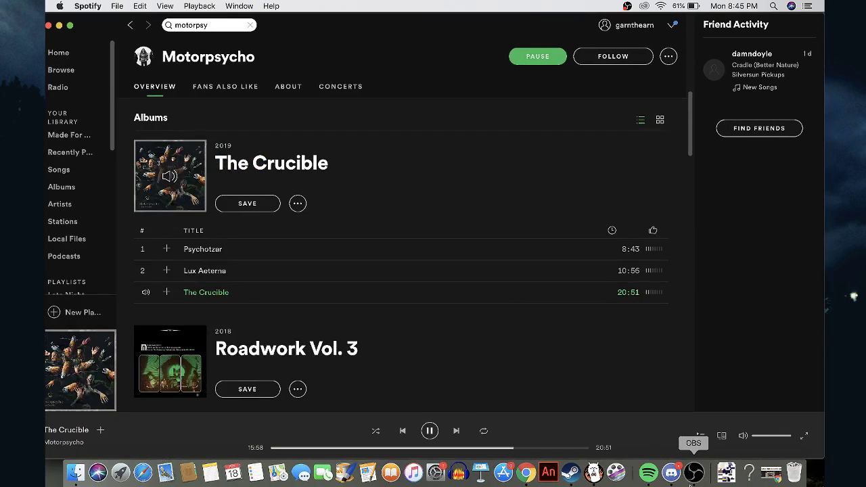
left_click(691, 480)
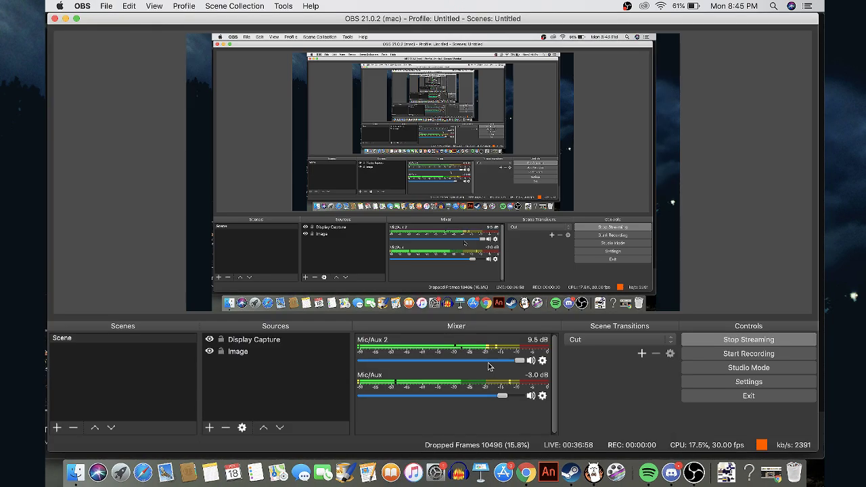
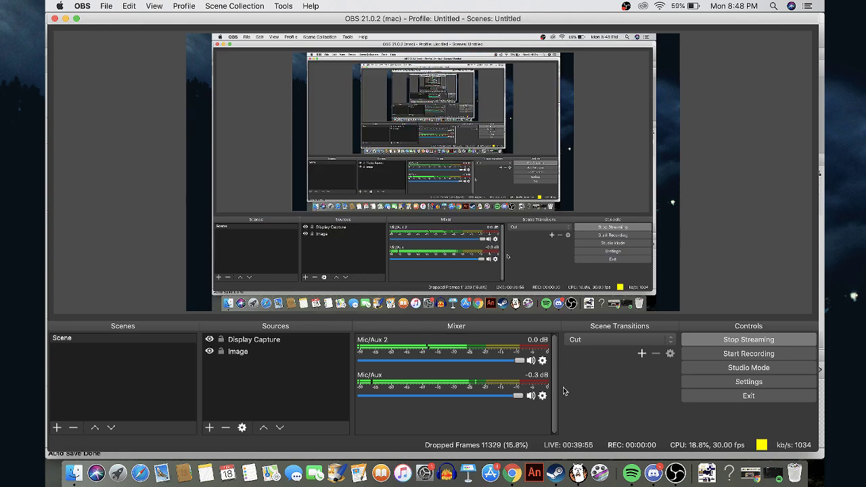
left_click(579, 474)
scroll(537, 249, "down", 1)
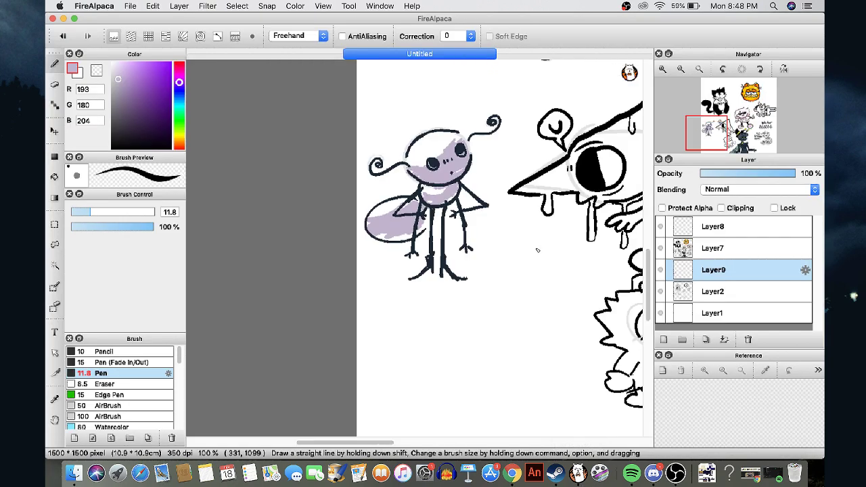
left_click_drag(743, 129, 722, 150)
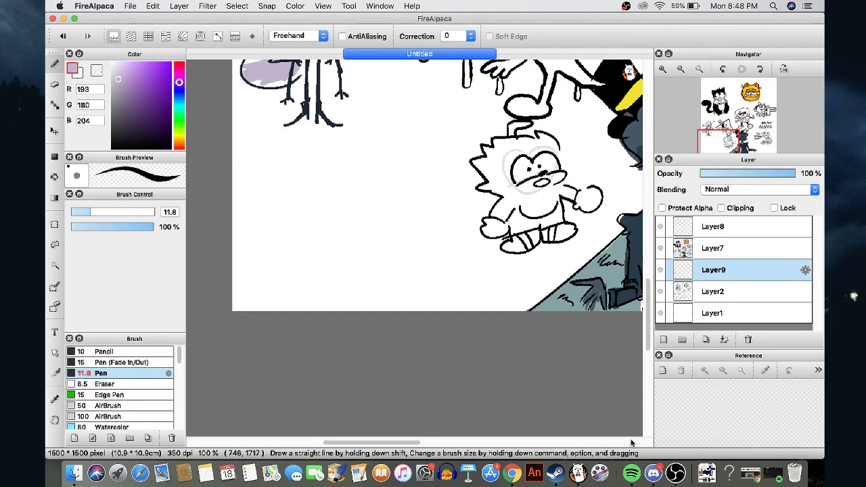
left_click(630, 473)
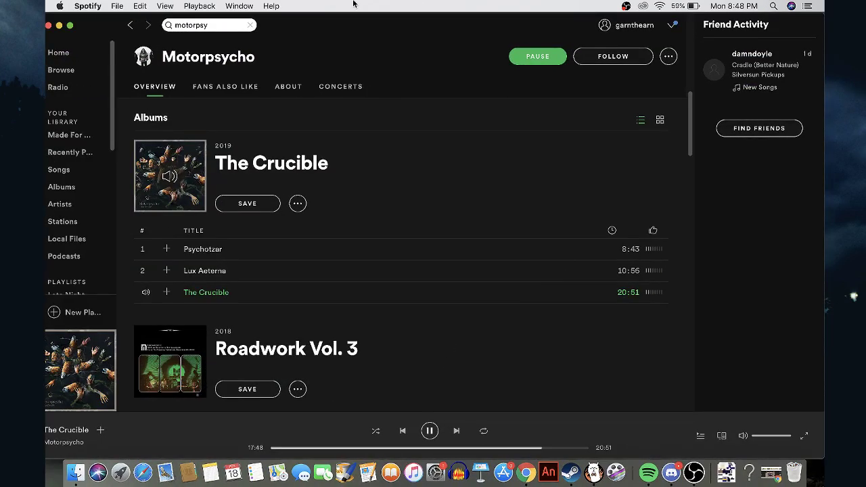
left_click(60, 26)
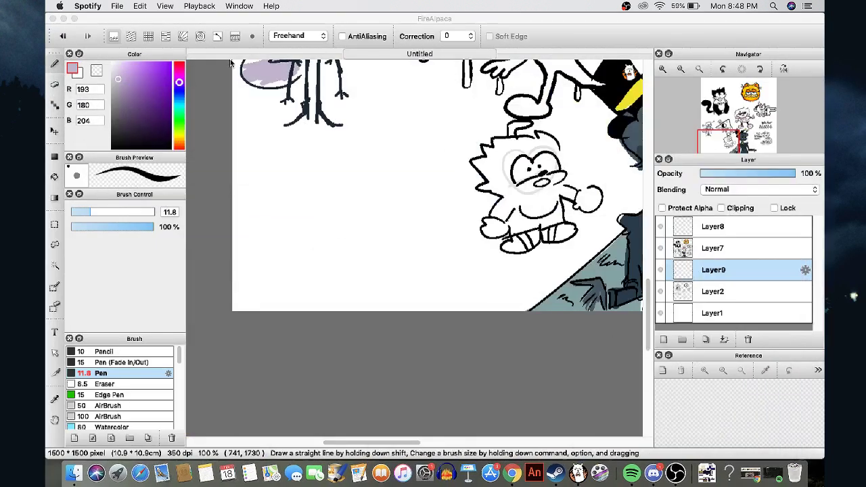
Select Layer2, set the pen colour to black, and try a rough circle in the empty area below the beetle, undoing it
left_click_drag(718, 143, 720, 139)
left_click(689, 297)
left_click_drag(139, 118, 172, 149)
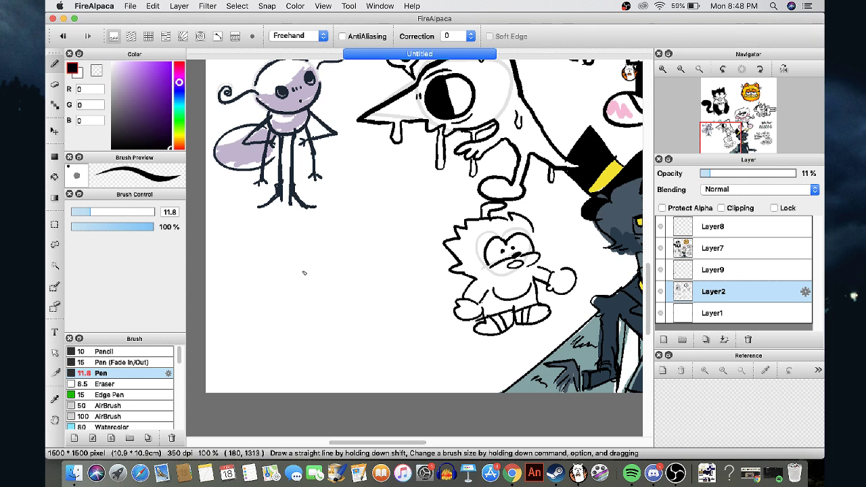
mouse_move(325, 261)
left_mouse_down()
mouse_move(358, 313)
mouse_move(295, 286)
left_mouse_up()
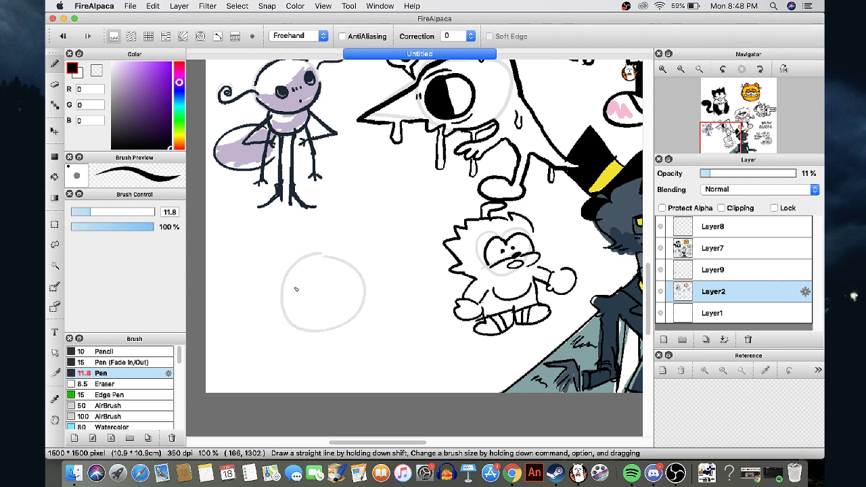
key("super+z")
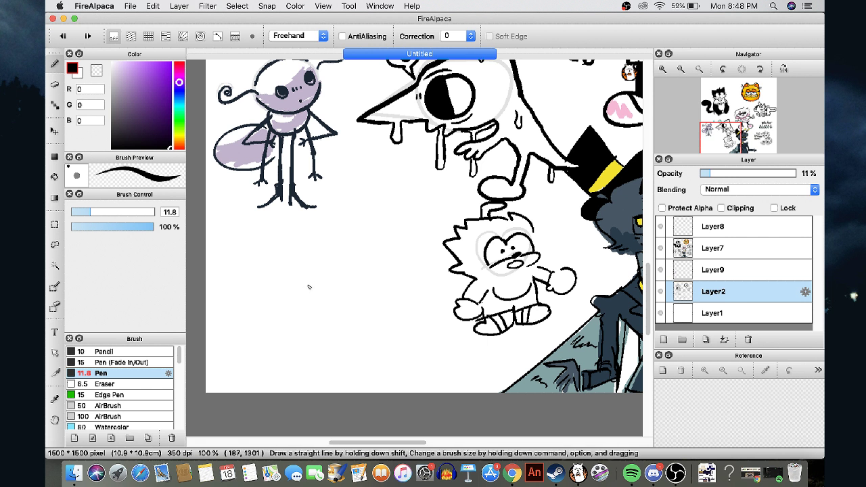
Switch to Chrome, search for "nudibranch", and open the image of the white nudibranch with orange spikes
left_click(511, 472)
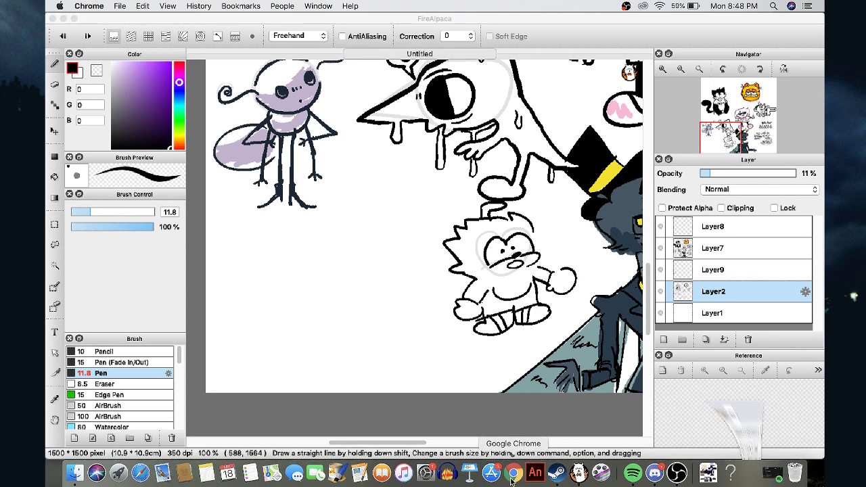
left_click(275, 56)
type("nu")
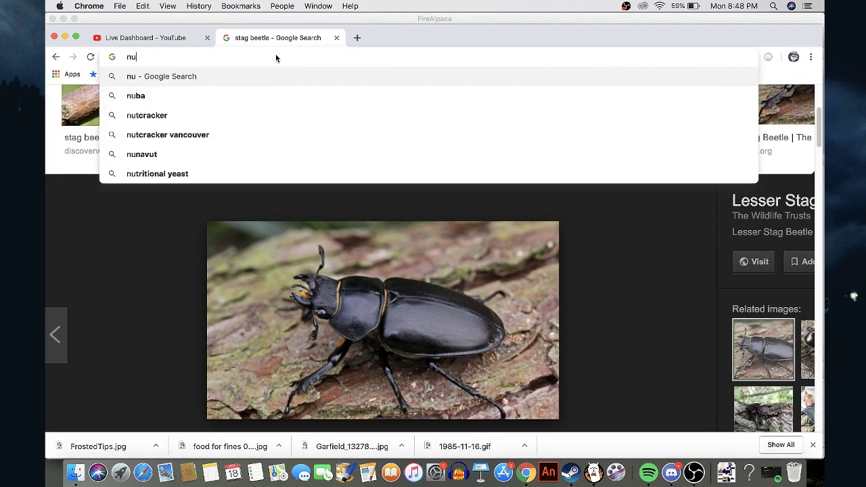
type("dibranch")
key("Return")
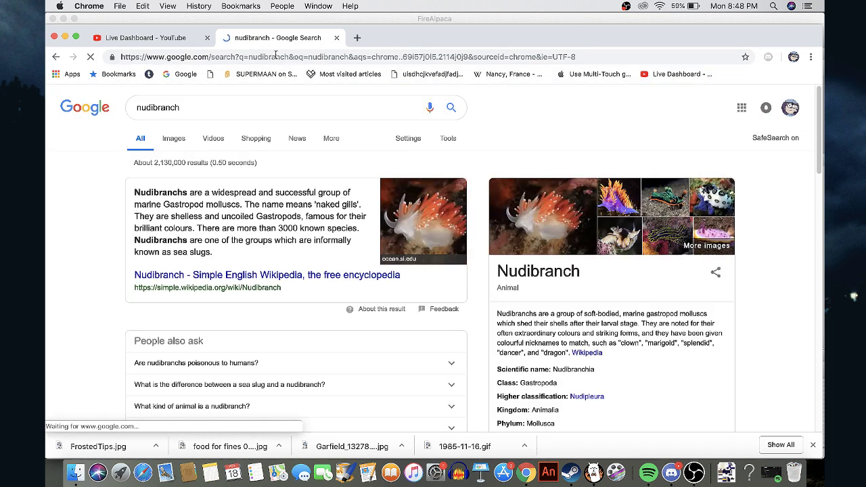
left_click(507, 253)
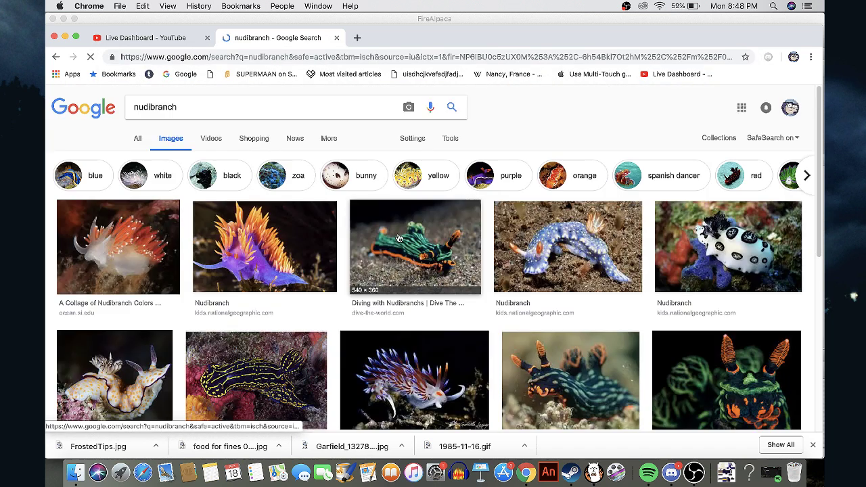
Examine the nudibranch's horns, head and orange spikes up close, and return to FireAlpaca
scroll(264, 302, "up", 5)
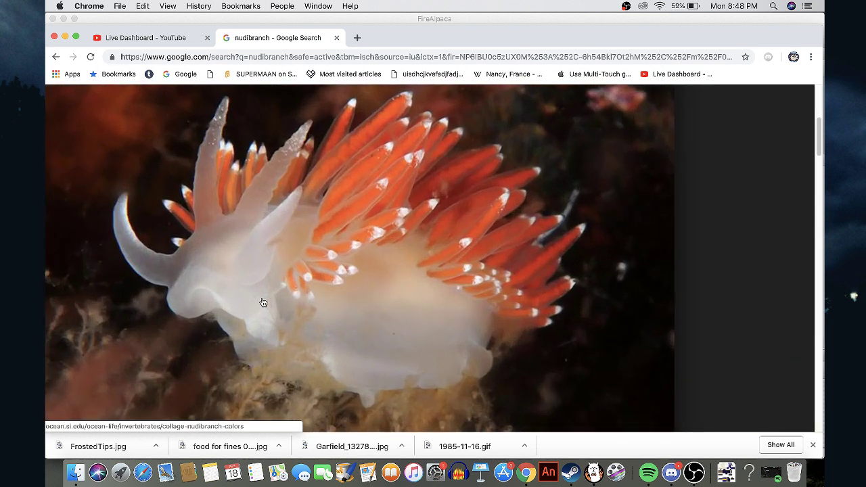
scroll(263, 302, "down", 2)
scroll(263, 302, "up", 2)
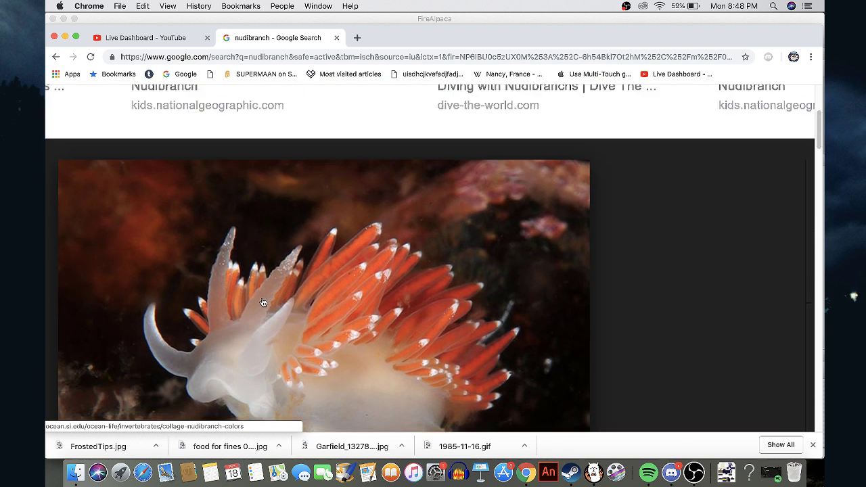
scroll(263, 302, "down", 2)
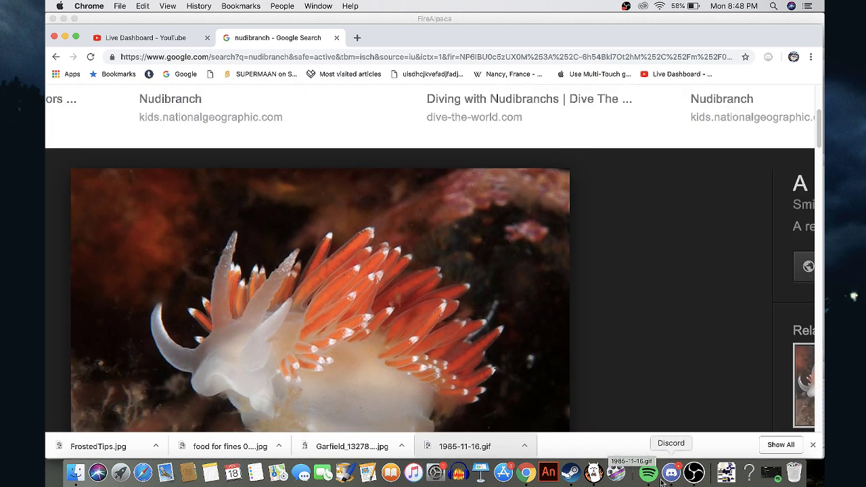
left_click(593, 472)
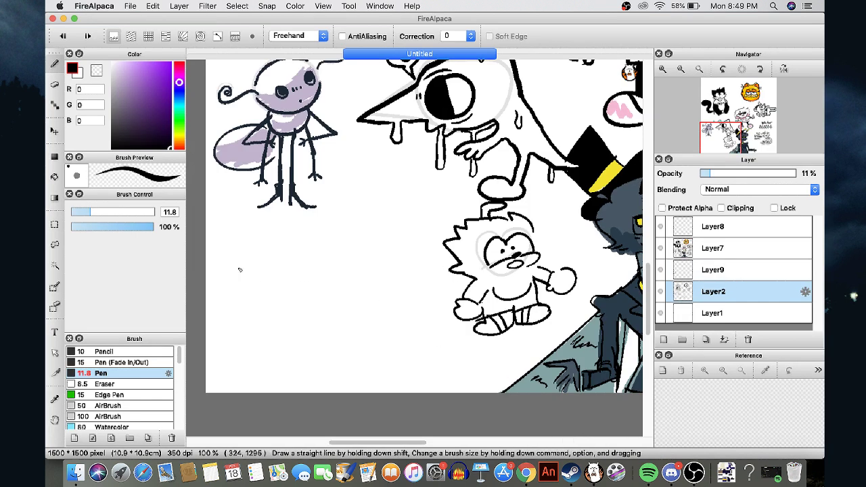
Sketch the nudibranch's round head with two long upright horns on Layer2 below the beetle, undoing the first circle
scroll(236, 232, "up", 2)
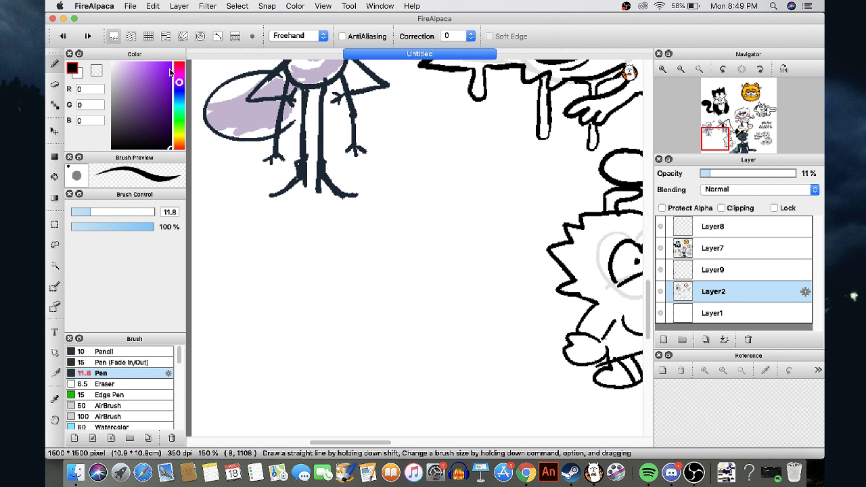
mouse_move(384, 254)
left_mouse_down()
mouse_move(365, 261)
mouse_move(405, 342)
mouse_move(414, 259)
left_mouse_up()
key("super+z")
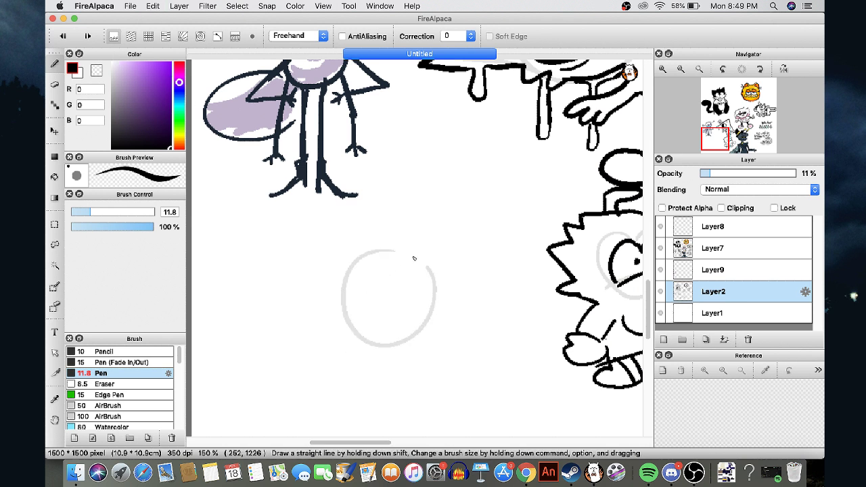
key("super+z")
mouse_move(409, 274)
left_mouse_down()
mouse_move(440, 327)
mouse_move(384, 303)
left_mouse_up()
mouse_move(381, 272)
left_mouse_down()
mouse_move(405, 269)
mouse_move(426, 227)
left_mouse_up()
scroll(402, 303, "up", 3)
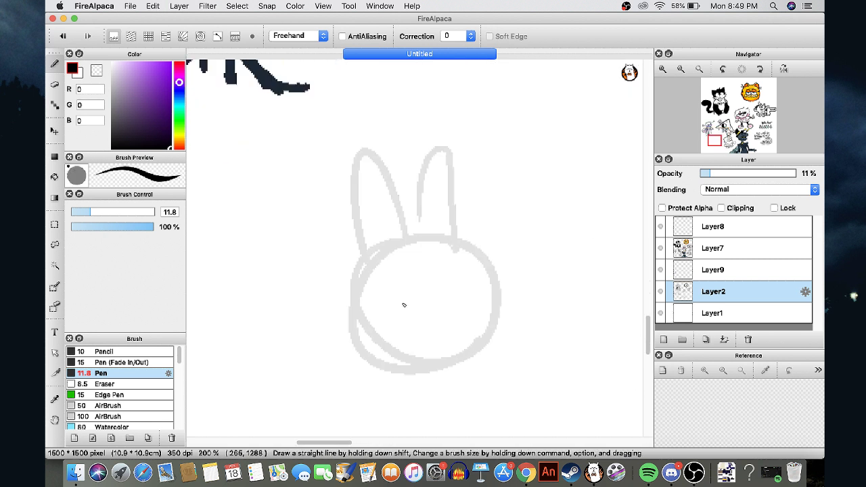
Ink the face on Layer8 with closed U-shaped eyes, an open smiling mouth and a curved chin line
left_click(690, 226)
scroll(398, 299, "up", 3)
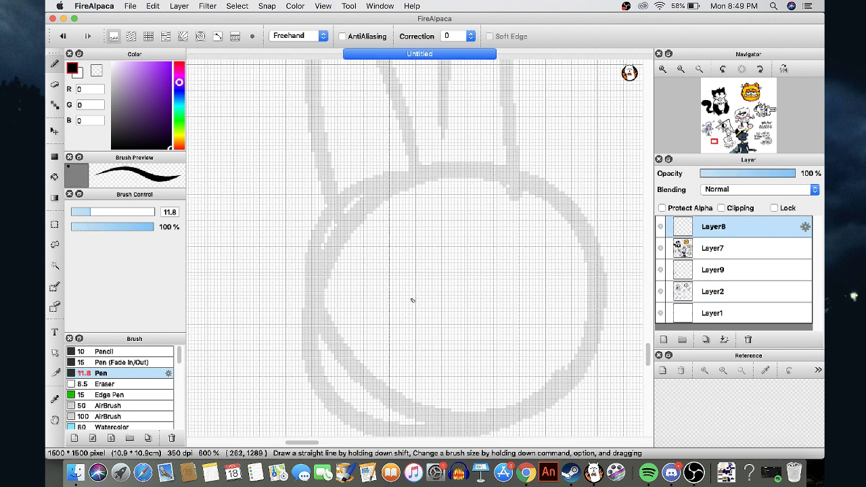
left_click_drag(423, 277, 416, 287)
key("super+z")
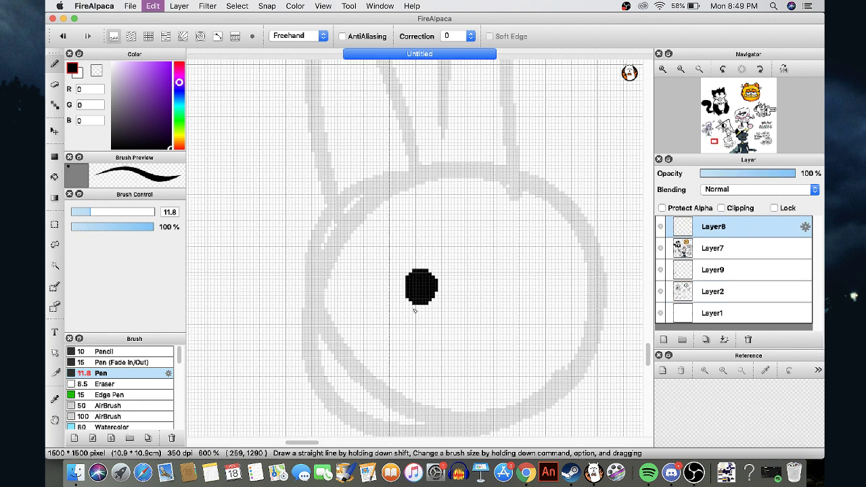
mouse_move(390, 254)
left_mouse_down()
mouse_move(391, 307)
mouse_move(444, 296)
mouse_move(508, 322)
mouse_move(529, 275)
left_mouse_up()
mouse_move(529, 309)
left_mouse_down()
mouse_move(536, 316)
mouse_move(580, 231)
left_mouse_up()
left_click_drag(427, 349, 498, 347)
mouse_move(425, 353)
left_mouse_down()
mouse_move(473, 395)
mouse_move(501, 348)
mouse_move(433, 355)
mouse_move(425, 364)
left_mouse_up()
mouse_move(478, 420)
left_mouse_down()
mouse_move(533, 405)
mouse_move(573, 360)
left_mouse_up()
left_click_drag(412, 410, 369, 383)
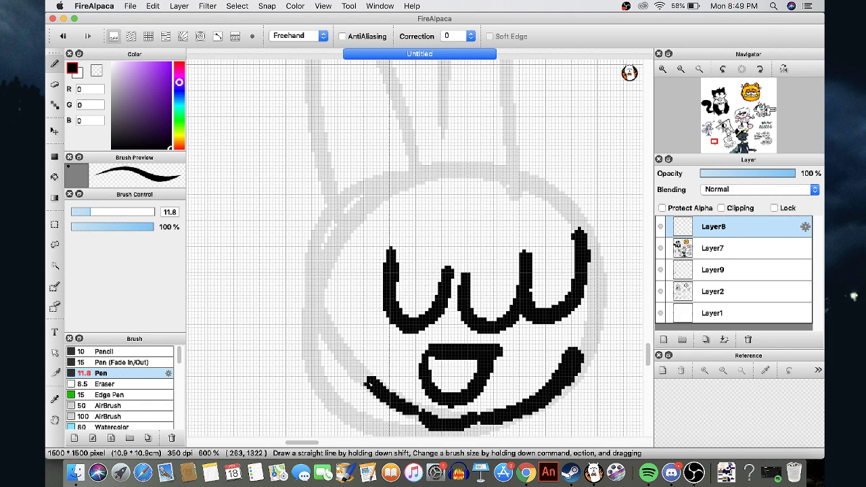
Undo the stray oval beside the head and ink looped frills on both cheeks
mouse_move(292, 269)
left_mouse_down()
mouse_move(231, 251)
mouse_move(291, 274)
left_mouse_up()
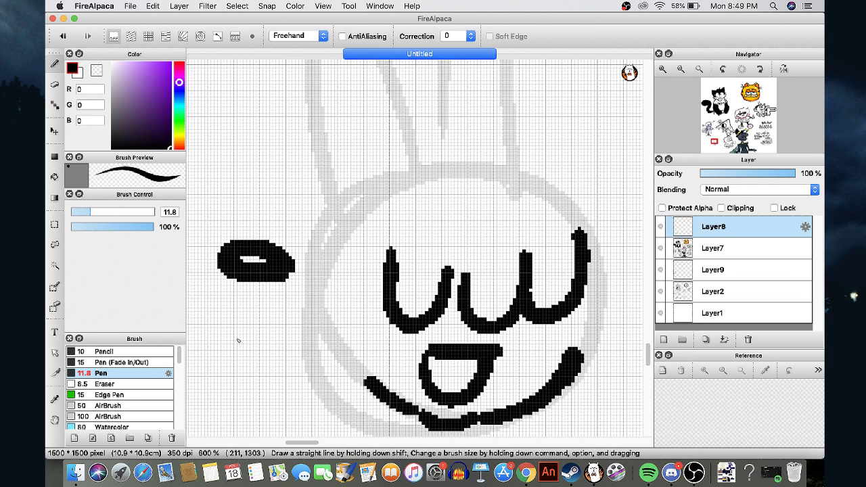
key("super+z")
mouse_move(322, 333)
left_mouse_down()
mouse_move(289, 368)
mouse_move(337, 353)
mouse_move(329, 366)
mouse_move(349, 374)
left_mouse_up()
mouse_move(593, 331)
left_mouse_down()
mouse_move(601, 350)
mouse_move(574, 367)
mouse_move(616, 391)
mouse_move(556, 374)
left_mouse_up()
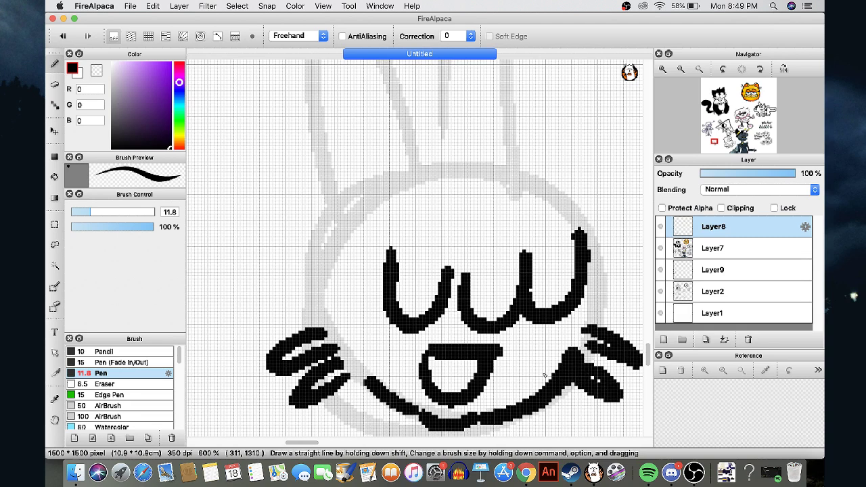
Check the nudibranch photo in Chrome, return to FireAlpaca, and sketch a rounded torso under the head on Layer2
left_click(527, 474)
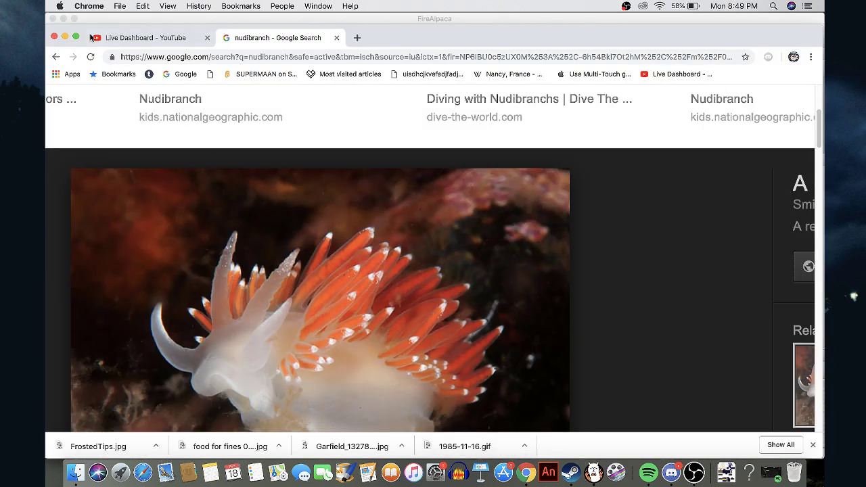
left_click(65, 37)
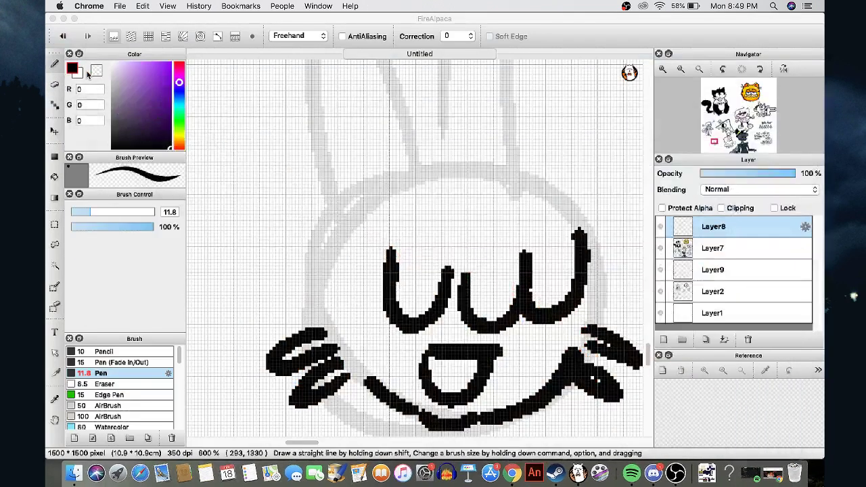
scroll(320, 182, "down", 2)
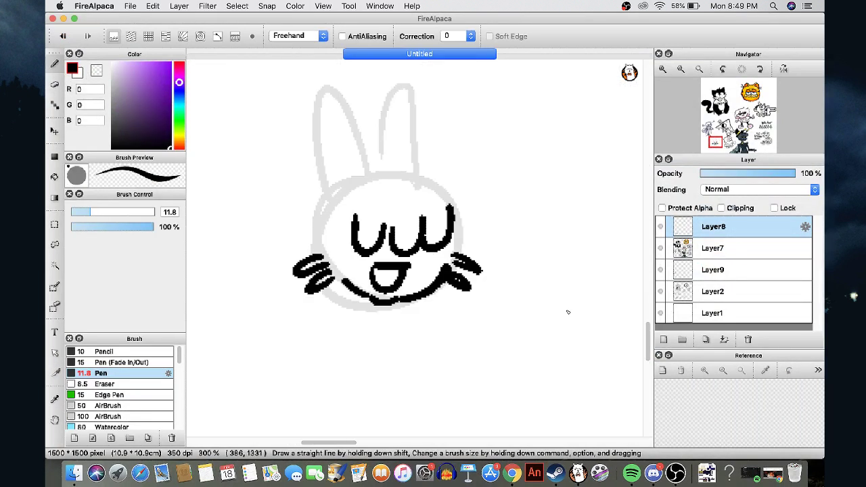
left_click(725, 274)
left_click(727, 291)
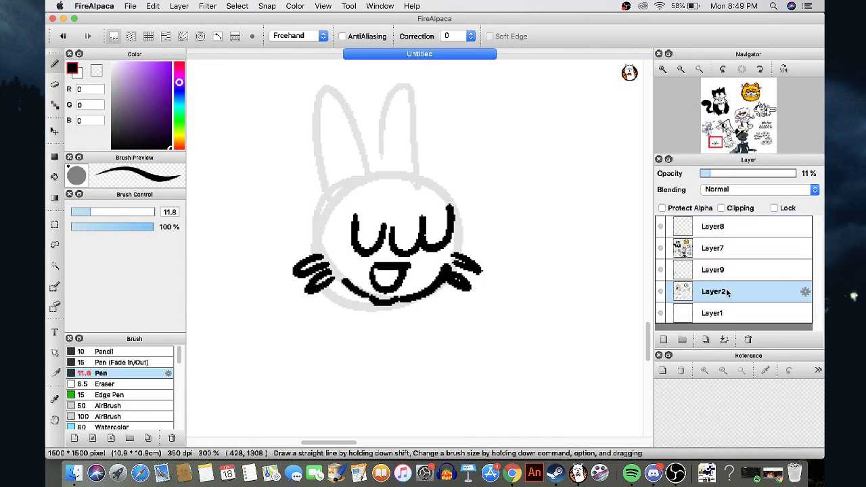
mouse_move(331, 312)
left_mouse_down()
mouse_move(419, 318)
mouse_move(378, 387)
left_mouse_up()
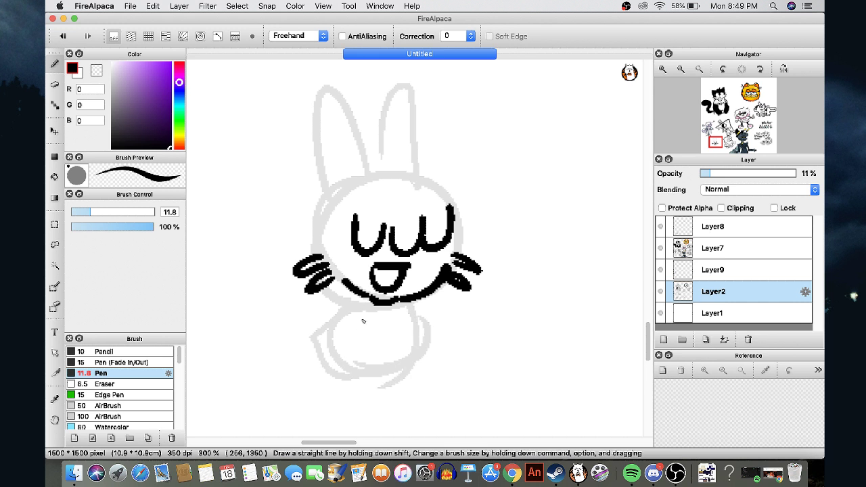
Ink the shoulder lines on Layer8, and draw the left arm with a rounded hand and small spikes
left_click(697, 228)
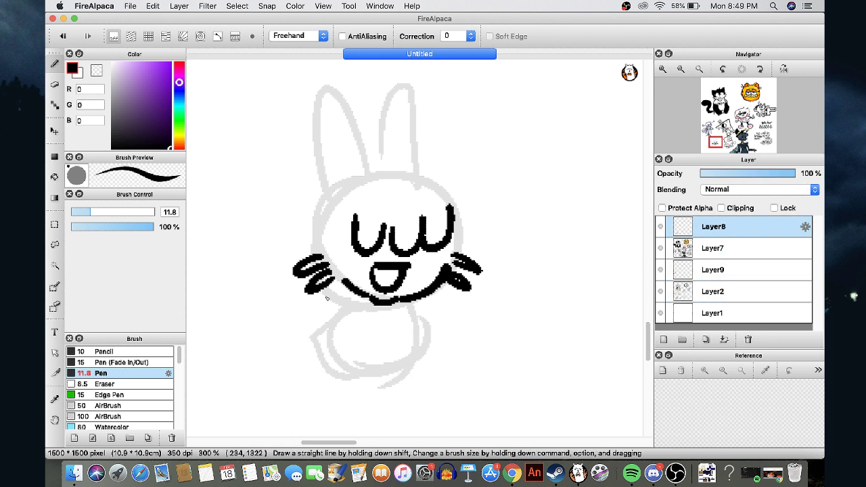
left_click_drag(353, 295, 287, 362)
mouse_move(416, 302)
left_mouse_down()
mouse_move(423, 367)
mouse_move(461, 365)
left_mouse_up()
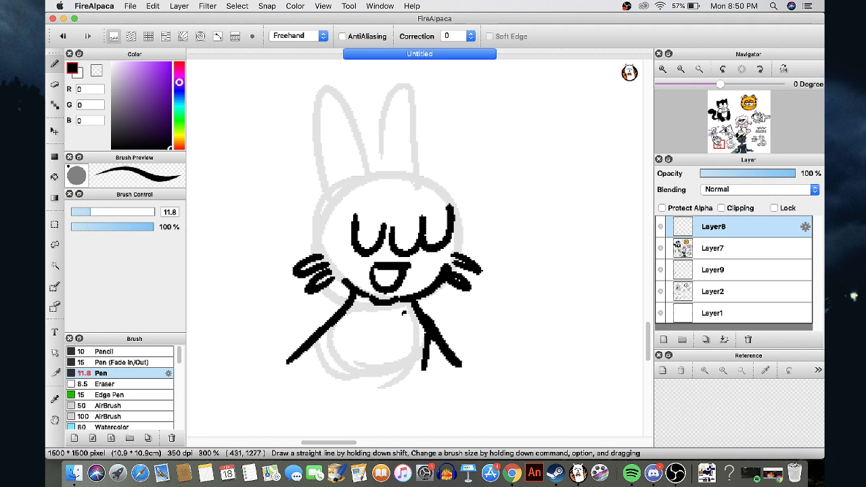
scroll(347, 239, "left", 2)
scroll(348, 239, "down", 5)
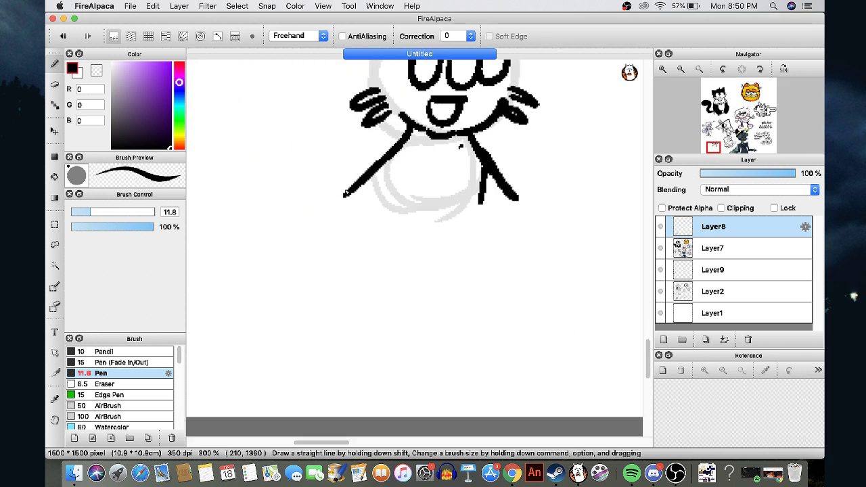
mouse_move(345, 196)
left_mouse_down()
mouse_move(295, 254)
mouse_move(369, 206)
left_mouse_up()
mouse_move(388, 150)
left_mouse_down()
mouse_move(365, 161)
mouse_move(376, 157)
left_mouse_up()
Ink the flared lower body with looped spikes along its left edge, and finish the right arm with a rounded hand
mouse_move(371, 168)
left_mouse_down()
mouse_move(351, 180)
mouse_move(326, 332)
left_mouse_up()
mouse_move(482, 196)
left_mouse_down()
mouse_move(528, 282)
mouse_move(477, 365)
left_mouse_up()
mouse_move(326, 336)
left_mouse_down()
mouse_move(338, 362)
mouse_move(362, 363)
left_mouse_up()
mouse_move(389, 203)
left_mouse_down()
mouse_move(376, 237)
mouse_move(339, 270)
mouse_move(336, 263)
mouse_move(347, 303)
left_mouse_up()
mouse_move(483, 194)
left_mouse_down()
mouse_move(525, 230)
mouse_move(560, 240)
mouse_move(550, 203)
mouse_move(512, 188)
left_mouse_up()
Ink the two tall horns on top of the head and a drooping ear on each side
mouse_move(711, 148)
left_mouse_down()
mouse_move(716, 134)
mouse_move(716, 150)
mouse_move(710, 143)
left_mouse_up()
mouse_move(467, 186)
left_mouse_down()
mouse_move(471, 94)
mouse_move(501, 81)
mouse_move(514, 161)
mouse_move(541, 150)
mouse_move(556, 101)
mouse_move(583, 80)
mouse_move(587, 164)
left_mouse_up()
mouse_move(439, 198)
left_mouse_down()
mouse_move(388, 226)
mouse_move(449, 229)
left_mouse_up()
mouse_move(593, 182)
left_mouse_down()
mouse_move(658, 219)
mouse_move(607, 216)
left_mouse_up()
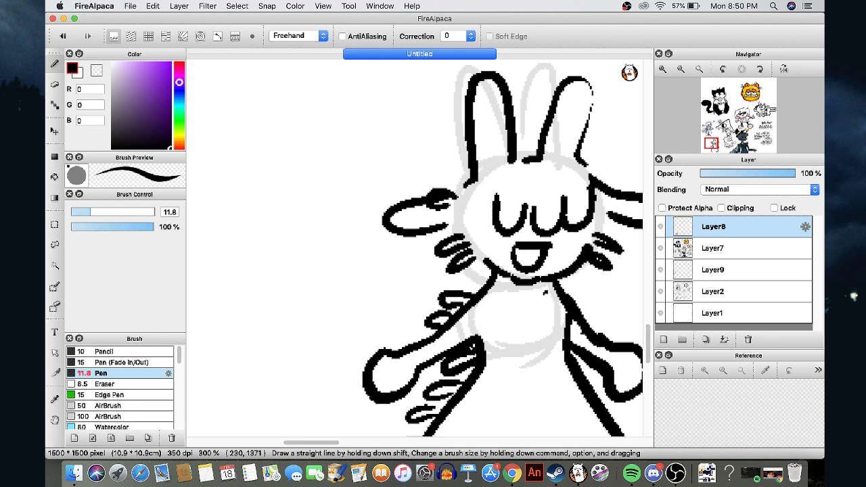
Add a row of short dashes across the belly and small curved spikes inside the lower body
left_click_drag(496, 335, 498, 357)
left_click_drag(505, 344, 507, 358)
left_click_drag(514, 346, 522, 357)
left_click_drag(531, 343, 534, 351)
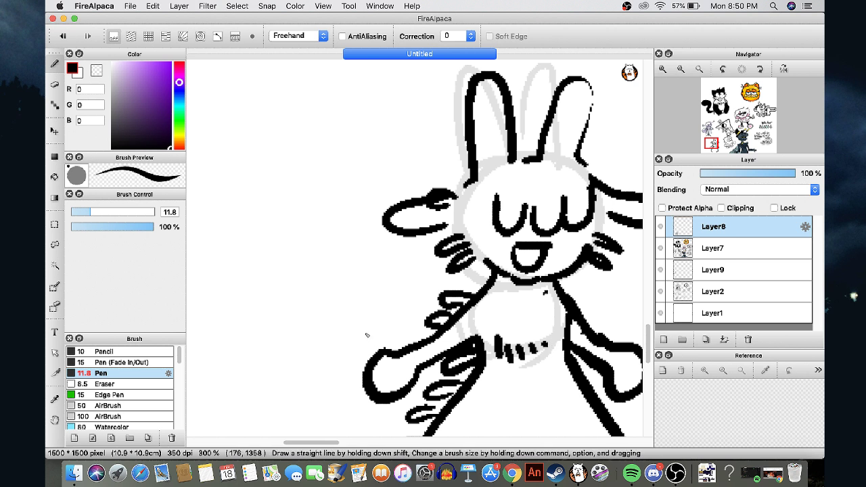
scroll(419, 224, "down", 4)
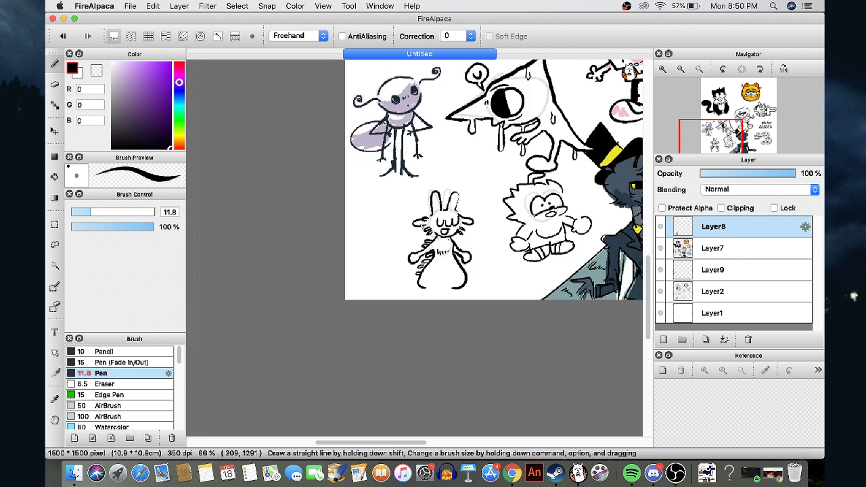
scroll(422, 273, "up", 4)
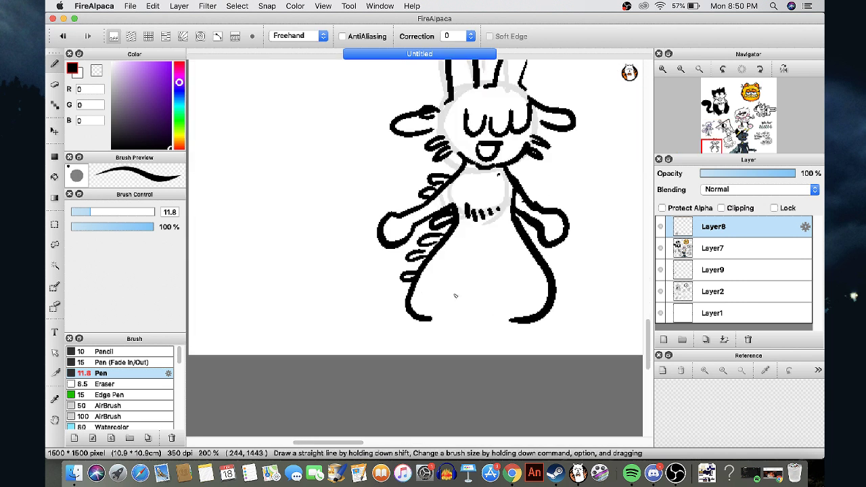
mouse_move(424, 274)
left_mouse_down()
mouse_move(568, 280)
mouse_move(519, 293)
left_mouse_up()
scroll(457, 302, "up", 3)
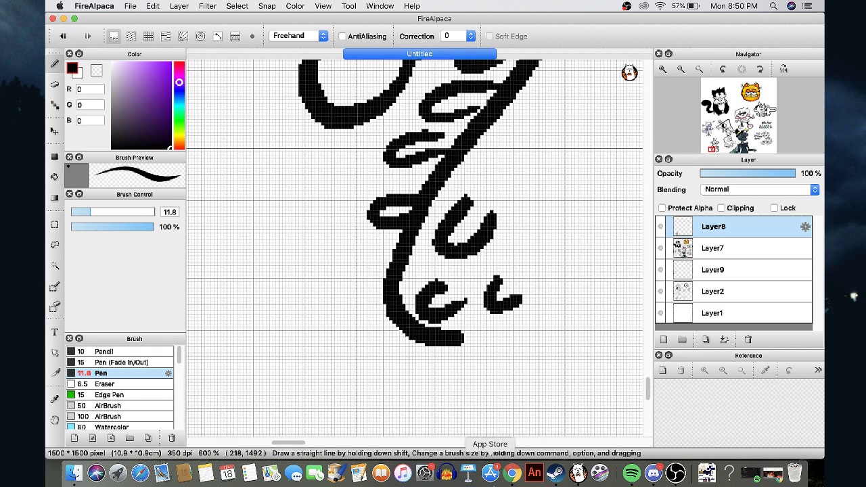
Quit the App Store, look at the nudibranch photo in Chrome again, and return to FireAlpaca
left_click(486, 482)
right_click(486, 482)
left_click(498, 440)
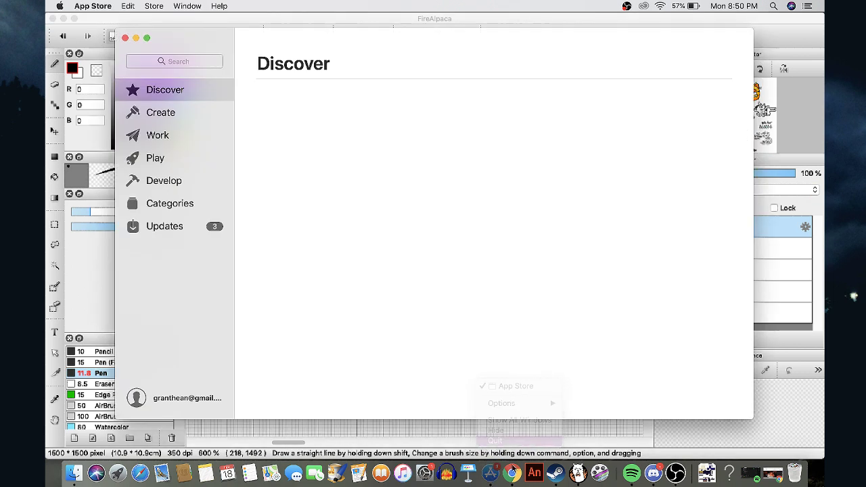
left_click(511, 473)
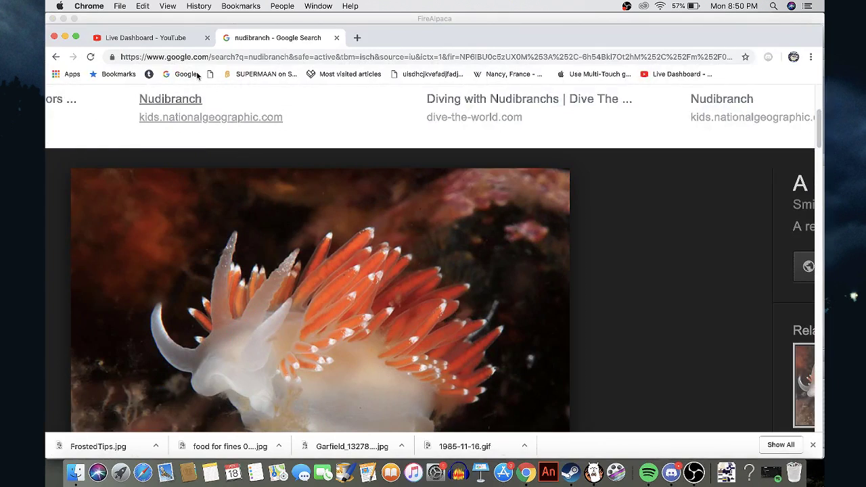
left_click(65, 36)
Cover the left side of the lower body with long overlapping spikes inside and outside the outline
scroll(394, 242, "down", 2)
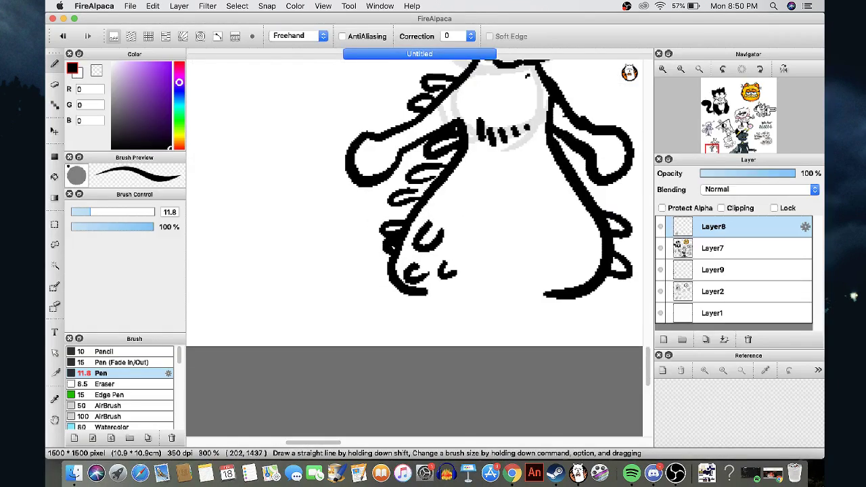
left_click_drag(467, 163, 433, 233)
mouse_move(482, 180)
left_mouse_down()
mouse_move(465, 238)
mouse_move(449, 241)
left_mouse_up()
left_click_drag(483, 219, 445, 268)
left_click_drag(415, 236, 423, 254)
mouse_move(443, 188)
left_mouse_down()
mouse_move(409, 235)
mouse_move(345, 262)
mouse_move(389, 253)
left_mouse_up()
left_click_drag(383, 265, 381, 282)
key("super+minus")
key("super+minus")
key("super+minus")
key("super+minus")
key("super+minus")
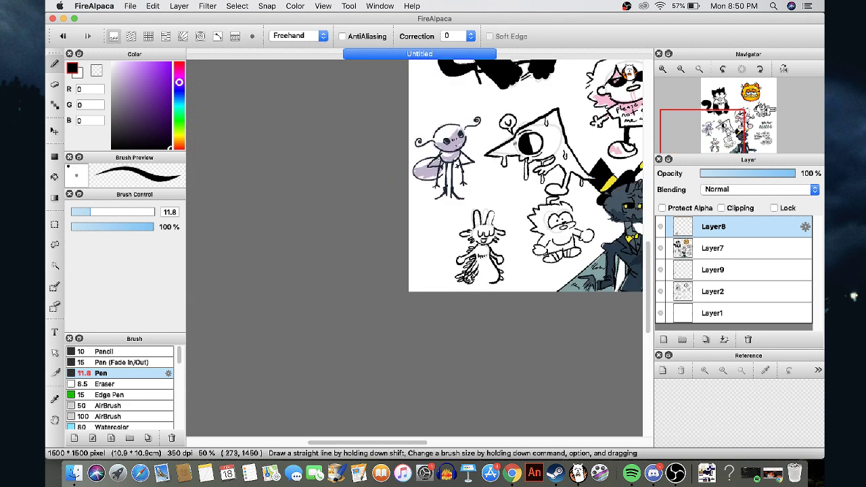
Add overlapping spikes to the lower body's right corner and close its bottom edge with a thick line
scroll(484, 270, "up", 5)
left_click_drag(431, 311, 447, 315)
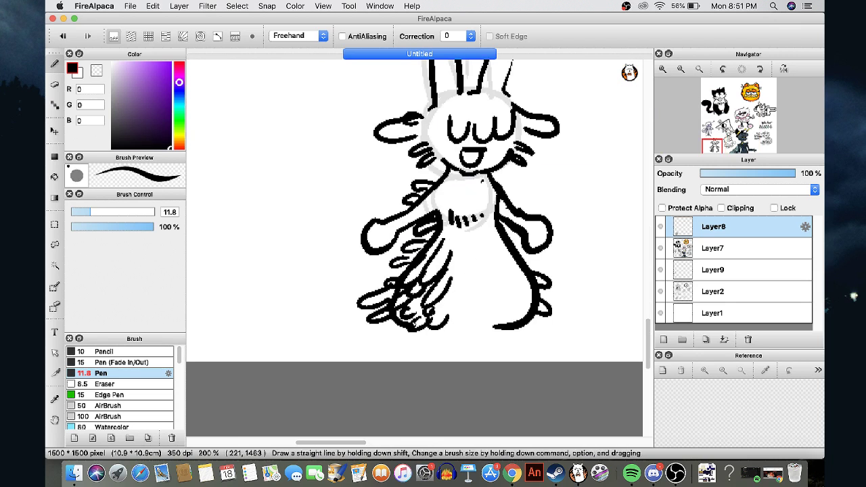
left_click_drag(518, 309, 536, 330)
left_click_drag(539, 290, 567, 320)
left_click_drag(554, 316, 527, 332)
left_click_drag(477, 322, 542, 327)
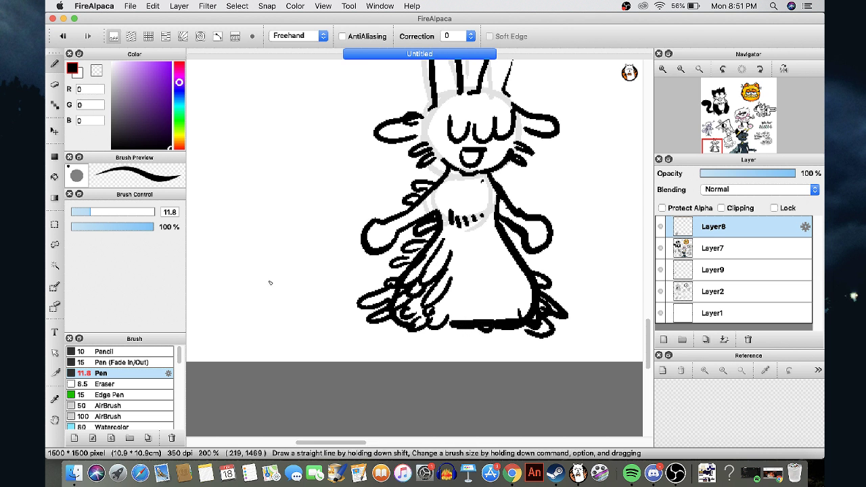
Select the AirBrush with the transparent colour, pause the music in Spotify, and return to FireAlpaca
left_click(109, 405)
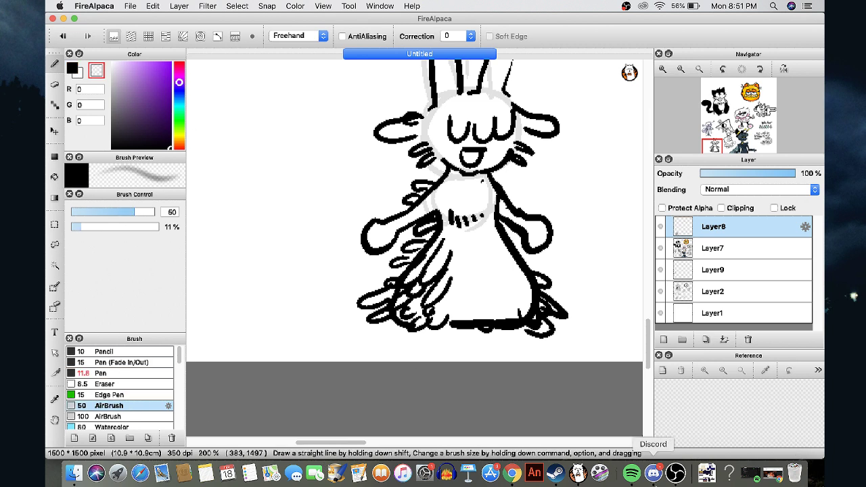
left_click(631, 472)
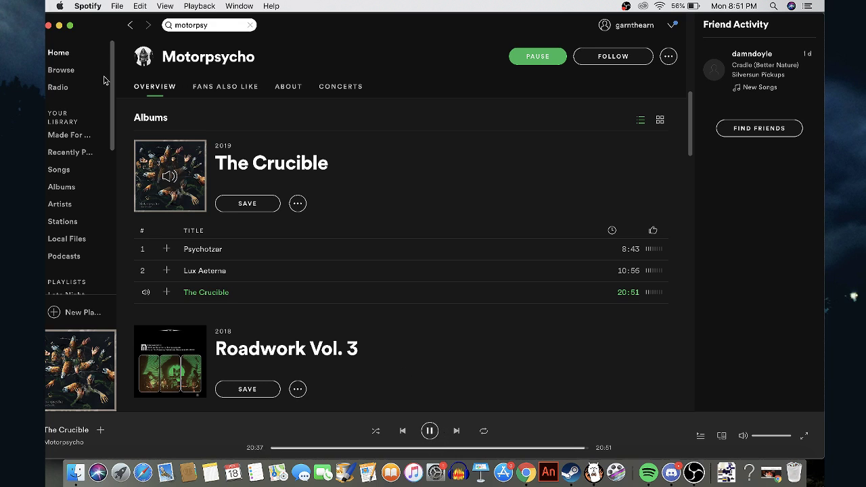
left_click(430, 431)
left_click(59, 25)
Set the AirBrush size to 204, fade out the nudibranch's lower body with it, and switch back to black
mouse_move(541, 346)
left_mouse_down()
mouse_move(428, 333)
mouse_move(365, 339)
left_mouse_up()
left_click_drag(138, 214, 169, 215)
mouse_move(527, 344)
left_mouse_down()
mouse_move(362, 320)
mouse_move(433, 349)
mouse_move(350, 356)
mouse_move(429, 352)
mouse_move(349, 329)
mouse_move(599, 309)
mouse_move(359, 301)
left_mouse_up()
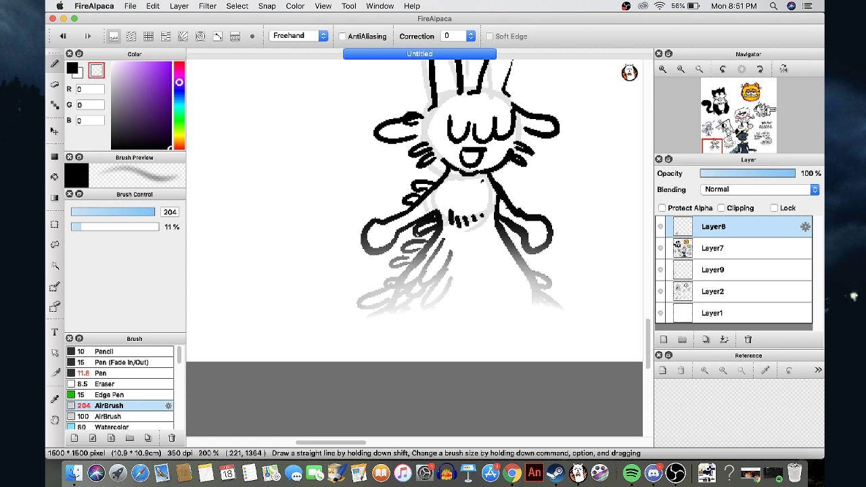
left_click(72, 70)
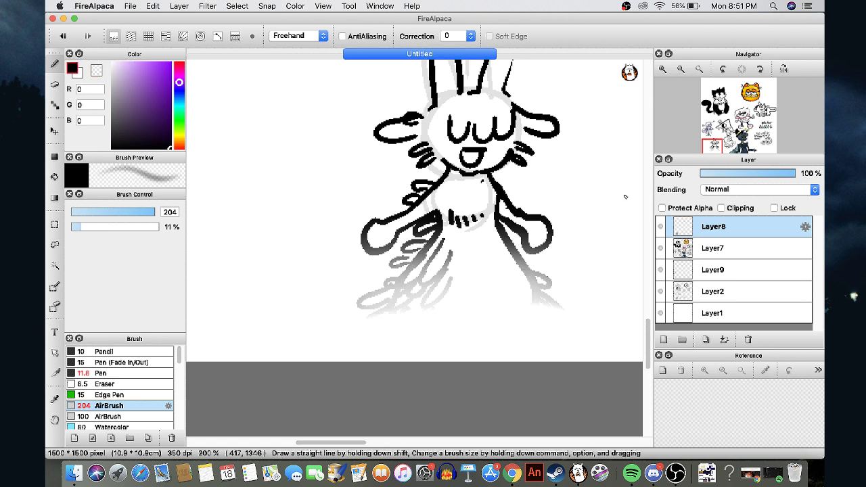
Review the whole doodle page and examine the characters for remaining gaps and overall composition
scroll(624, 196, "up", 8)
scroll(566, 208, "down", 5)
scroll(566, 208, "left", 3)
scroll(568, 207, "down", 4)
scroll(446, 270, "up", 10)
scroll(446, 270, "right", 10)
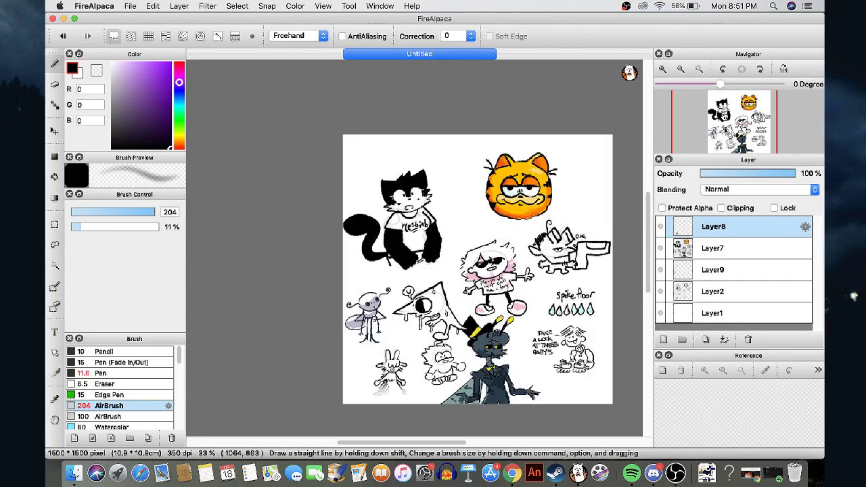
scroll(445, 314, "down", 1)
scroll(445, 315, "left", 2)
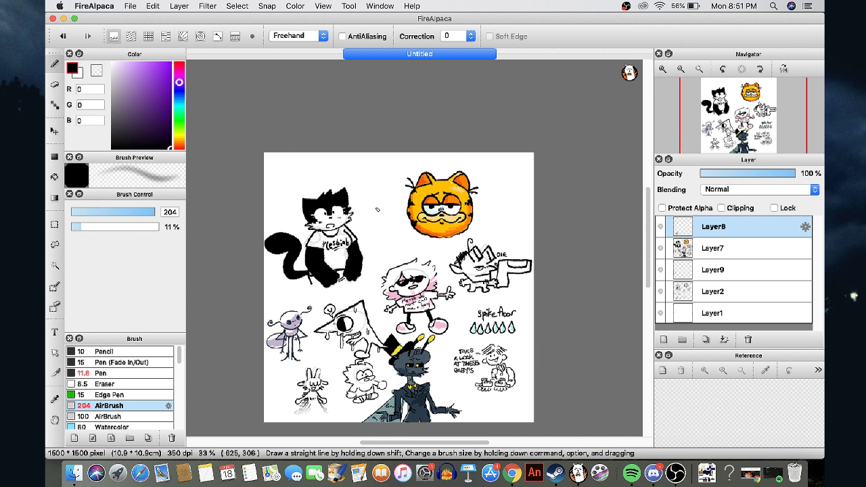
scroll(378, 210, "up", 1)
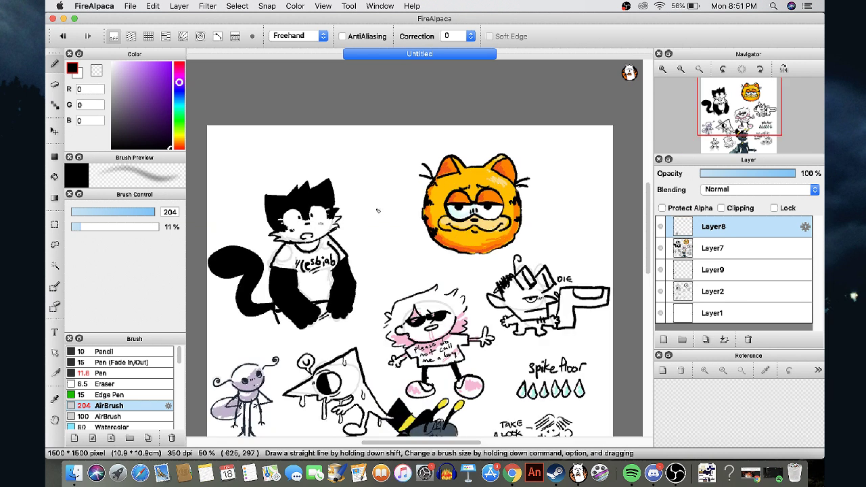
scroll(321, 201, "up", 3)
scroll(321, 201, "down", 5)
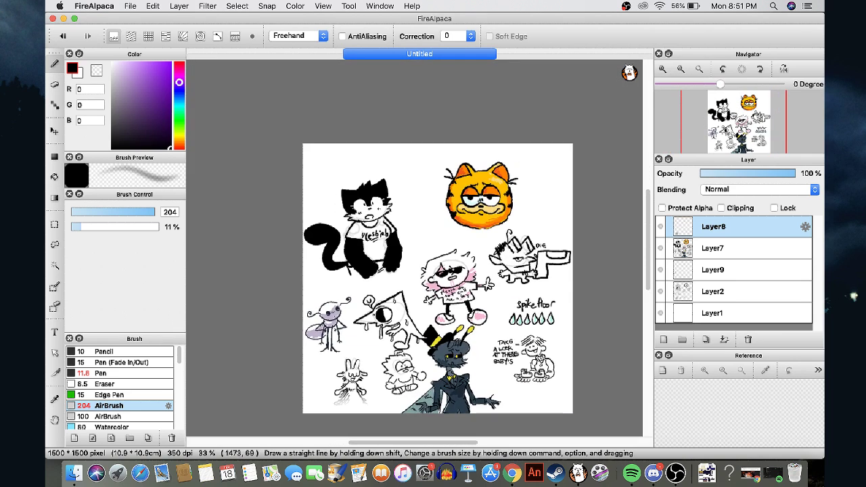
On Layer2, airbrush a faint haze in the blank space between the black-and-white cat and the orange cat head
scroll(434, 188, "up", 4)
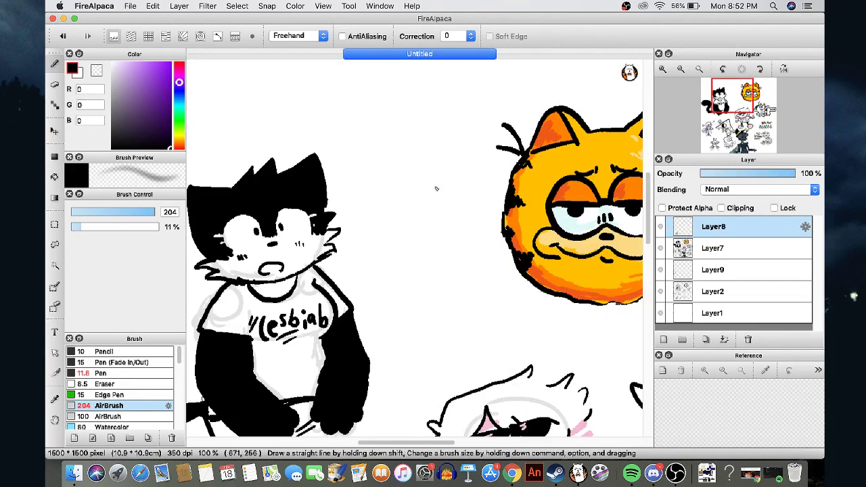
left_click(687, 295)
scroll(409, 286, "down", 3)
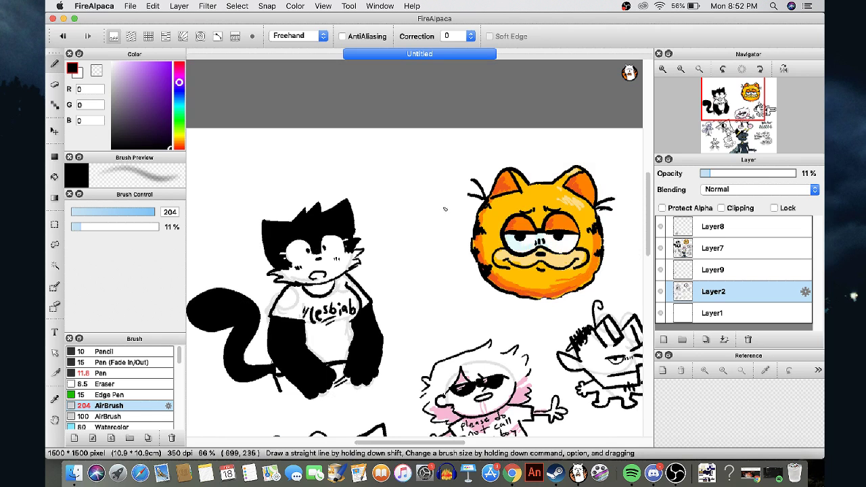
scroll(444, 205, "up", 3)
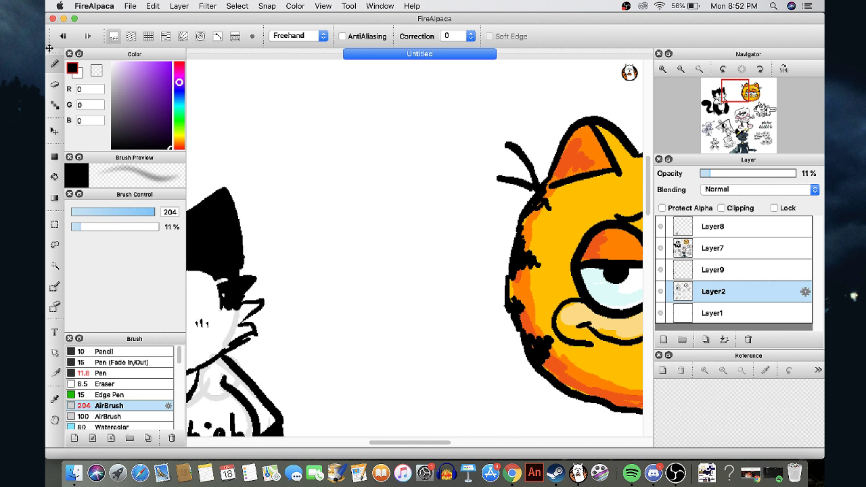
left_click(341, 135)
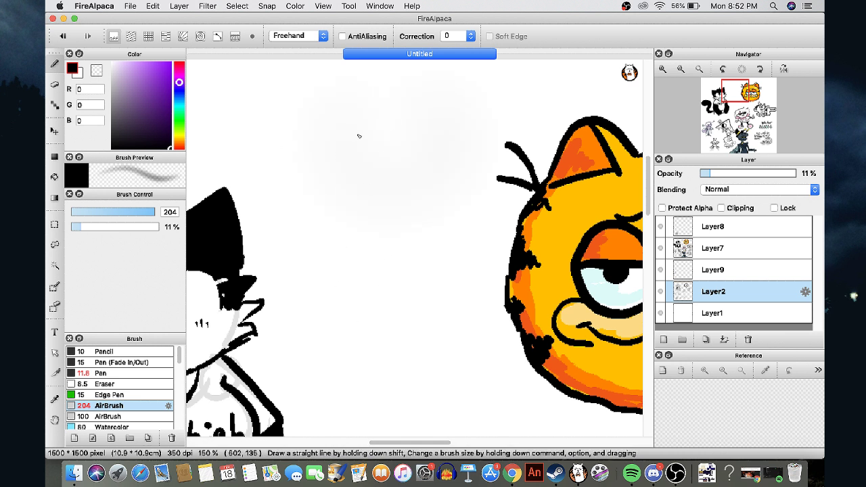
scroll(359, 131, "down", 3)
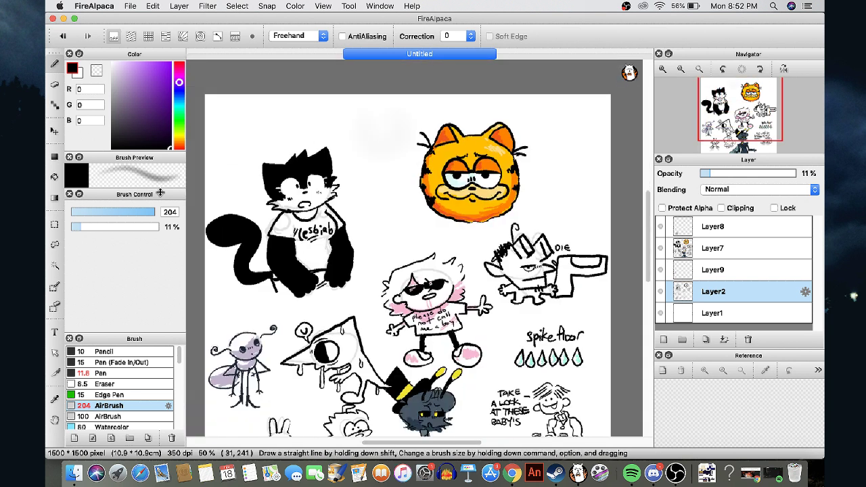
Try sketching a round head guide over the haze with the Pencil at size 4.7, and undo it
left_click(103, 384)
left_click(103, 351)
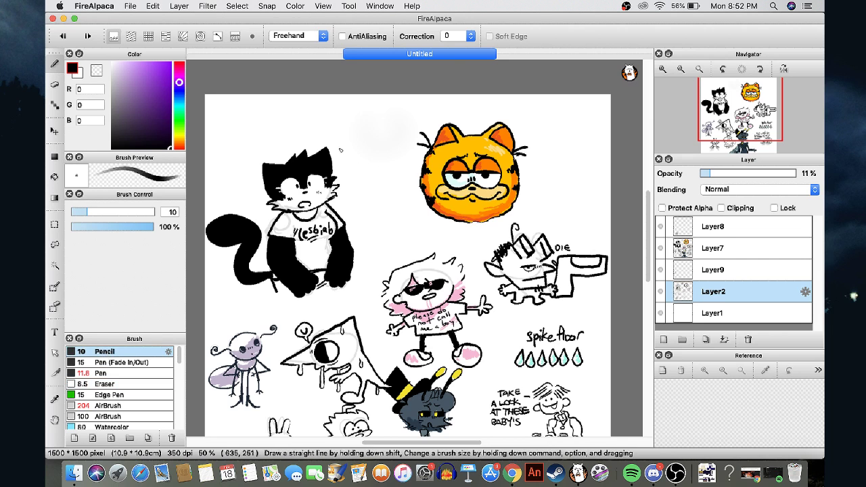
scroll(378, 145, "up", 5)
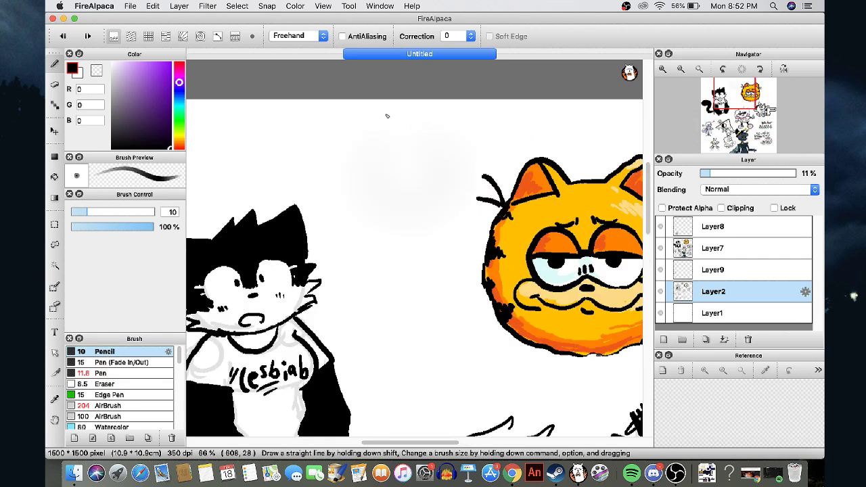
left_click(114, 217)
left_click(78, 215)
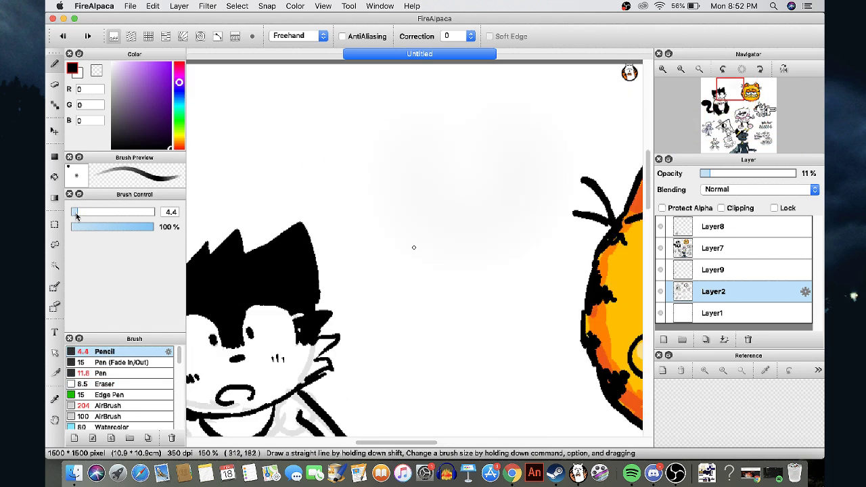
left_click(78, 216)
mouse_move(454, 122)
left_mouse_down()
mouse_move(418, 149)
mouse_move(495, 137)
mouse_move(384, 158)
mouse_move(522, 216)
mouse_move(419, 113)
mouse_move(397, 230)
mouse_move(520, 218)
mouse_move(520, 158)
mouse_move(441, 117)
left_mouse_up()
scroll(426, 154, "up", 3)
key("super+z")
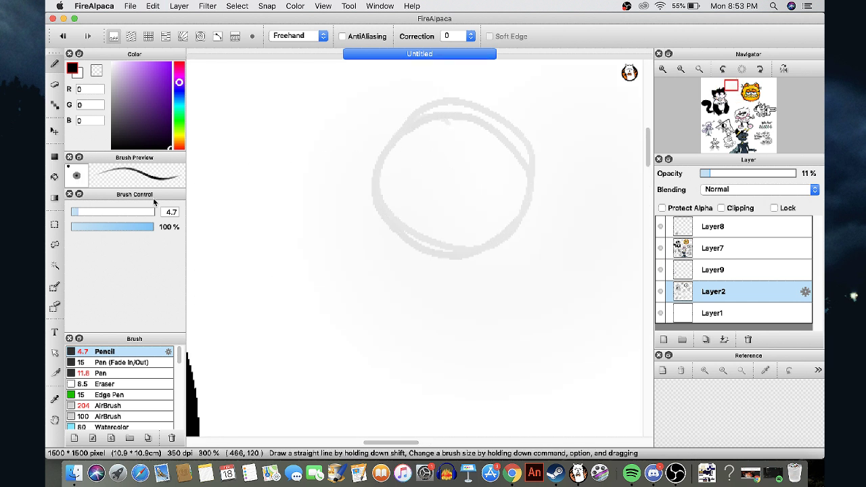
key("super+z")
Set the Pen size to 2.9 and sketch a looping head circle on Layer2 over the faint haze
left_click(102, 373)
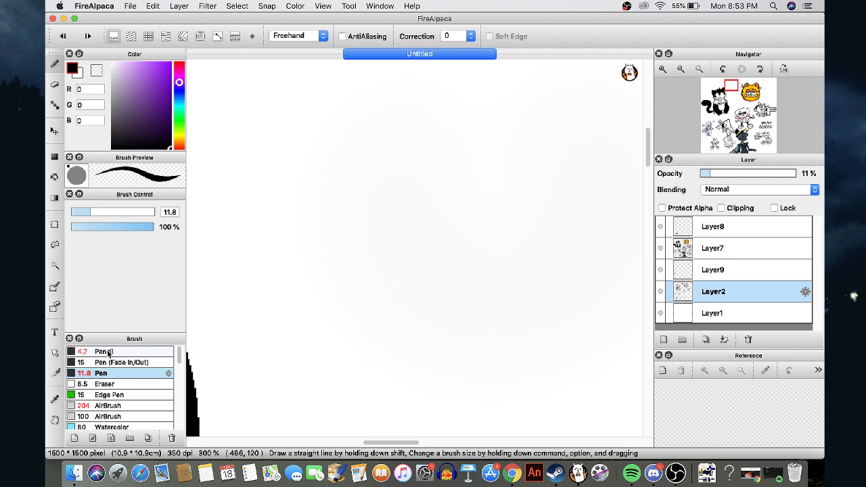
left_click_drag(84, 211, 73, 212)
mouse_move(482, 115)
left_mouse_down()
mouse_move(448, 300)
mouse_move(444, 135)
mouse_move(420, 157)
left_mouse_up()
key("super+z")
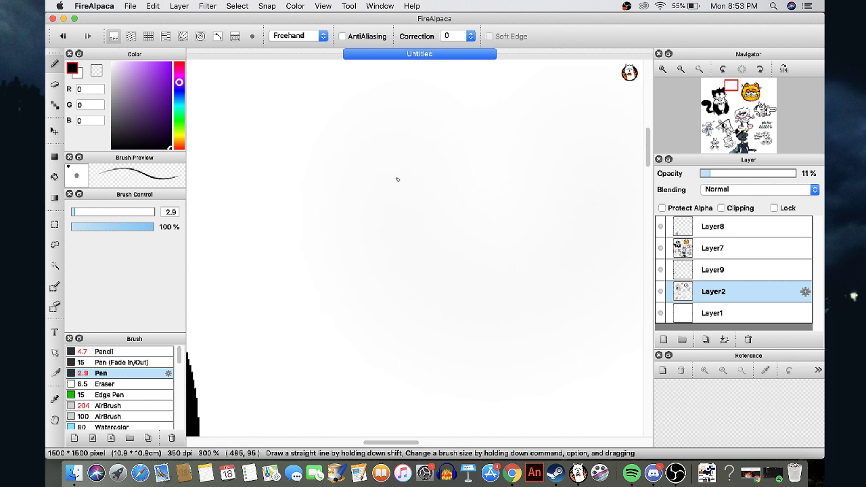
mouse_move(431, 125)
left_mouse_down()
mouse_move(484, 200)
mouse_move(442, 127)
mouse_move(373, 184)
mouse_move(472, 230)
mouse_move(453, 123)
left_mouse_up()
scroll(413, 147, "up", 2)
Sketch two large round eye guides side by side inside the head circle, redoing the first until it fits
mouse_move(466, 215)
left_mouse_down()
mouse_move(462, 183)
mouse_move(399, 235)
left_mouse_up()
key("super+z")
mouse_move(455, 227)
left_mouse_down()
mouse_move(412, 151)
mouse_move(394, 150)
mouse_move(367, 176)
mouse_move(410, 261)
left_mouse_up()
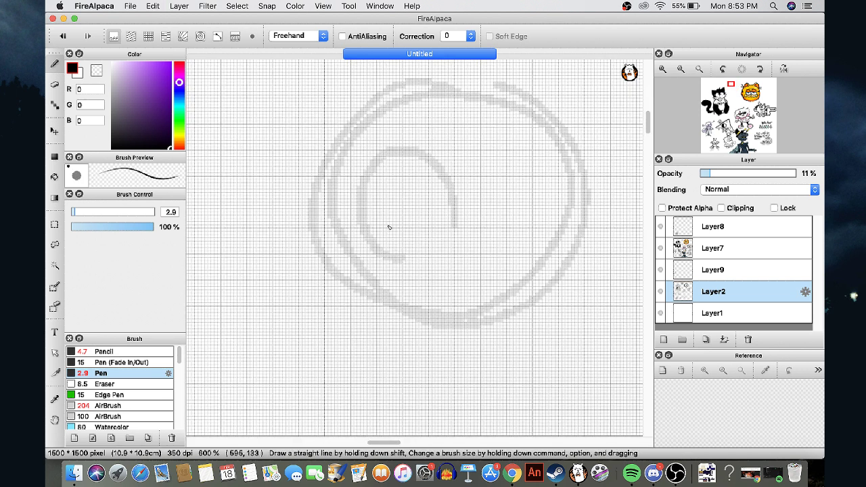
key("super+z")
mouse_move(406, 176)
left_mouse_down()
mouse_move(361, 222)
mouse_move(428, 160)
mouse_move(382, 233)
left_mouse_up()
mouse_move(510, 150)
left_mouse_down()
mouse_move(524, 242)
mouse_move(509, 149)
left_mouse_up()
On Layer9, ink the eye outlines, nose bridge, small pupils, nose and an open mouth with a tongue in black
left_click(696, 270)
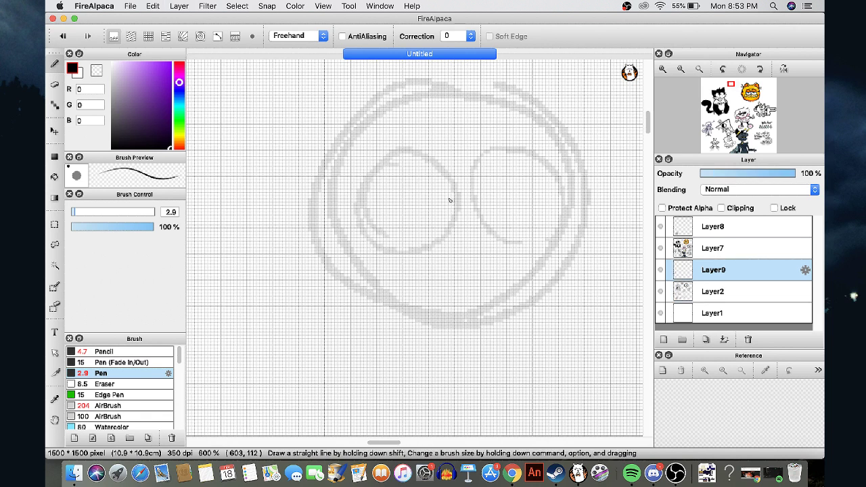
mouse_move(457, 228)
left_mouse_down()
mouse_move(440, 156)
mouse_move(414, 156)
mouse_move(382, 243)
left_mouse_up()
mouse_move(457, 227)
left_mouse_down()
mouse_move(500, 151)
mouse_move(551, 157)
mouse_move(563, 242)
left_mouse_up()
left_click_drag(445, 202, 445, 213)
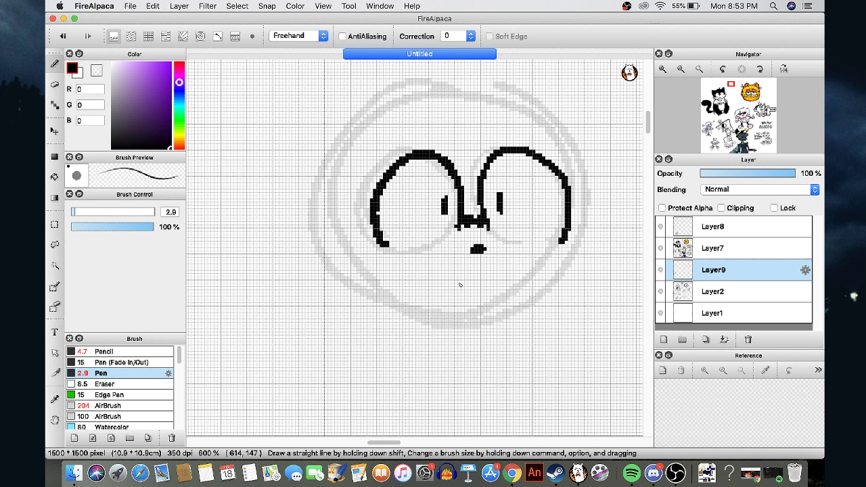
left_click_drag(496, 271, 452, 291)
key("super+z")
mouse_move(495, 269)
left_mouse_down()
mouse_move(448, 266)
mouse_move(465, 313)
mouse_move(485, 272)
left_mouse_up()
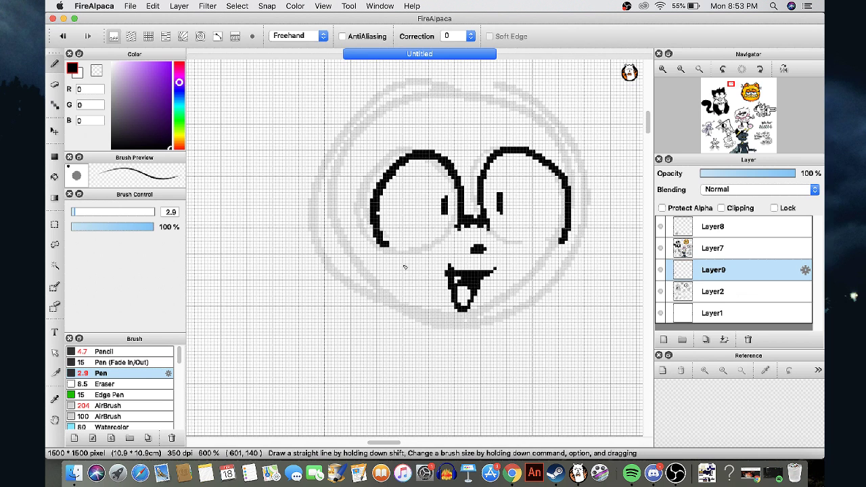
Outline spiky cheek fur on both sides of the face and join it with a curved chin line
mouse_move(387, 245)
left_mouse_down()
mouse_move(318, 301)
mouse_move(394, 313)
left_mouse_up()
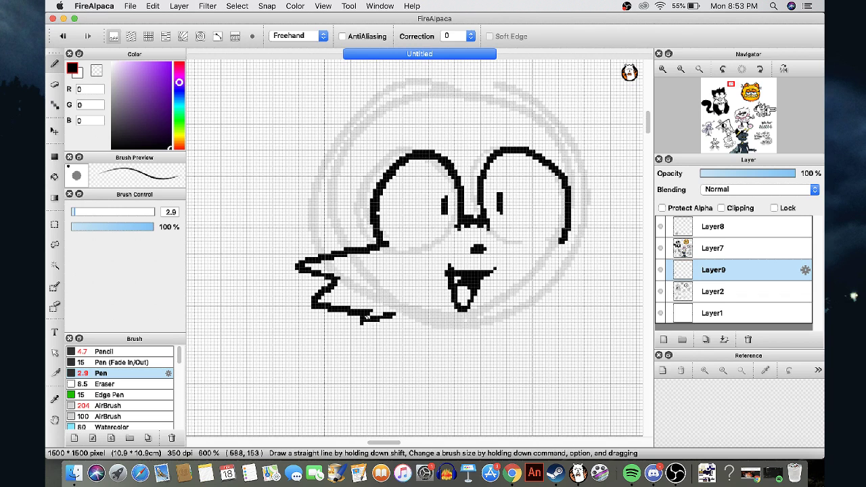
mouse_move(386, 316)
left_mouse_down()
mouse_move(476, 332)
mouse_move(538, 307)
left_mouse_up()
mouse_move(561, 240)
left_mouse_down()
mouse_move(626, 257)
mouse_move(585, 280)
mouse_move(614, 292)
mouse_move(531, 313)
left_mouse_up()
Outline the two ears, the spiky hair tuft between them and the outer sides of the head down to the cheeks
left_click_drag(368, 125, 263, 116)
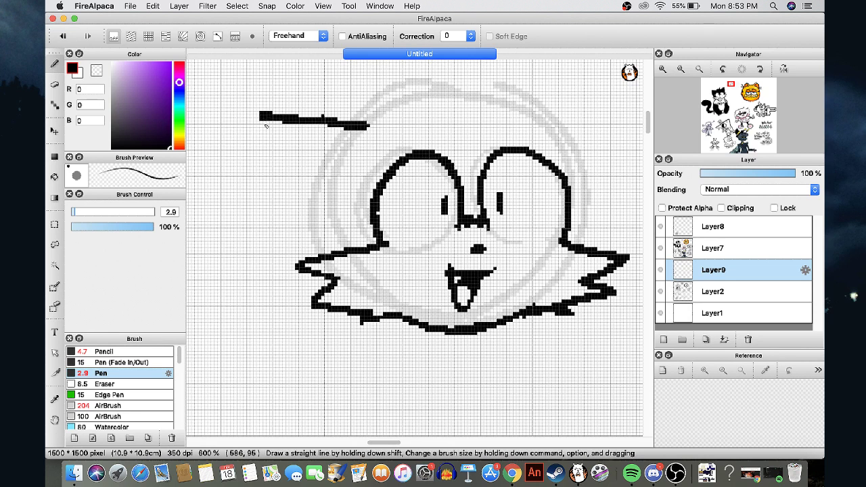
key("super+z")
mouse_move(395, 105)
left_mouse_down()
mouse_move(359, 91)
mouse_move(282, 115)
mouse_move(300, 237)
mouse_move(324, 256)
left_mouse_up()
mouse_move(686, 116)
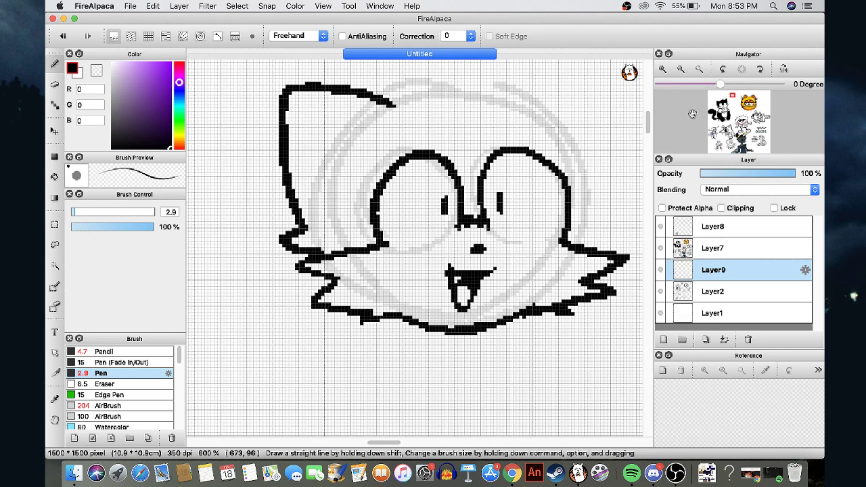
left_click_drag(729, 96, 735, 97)
mouse_move(257, 164)
left_mouse_down()
mouse_move(351, 119)
mouse_move(349, 146)
mouse_move(379, 131)
mouse_move(378, 151)
mouse_move(442, 125)
mouse_move(458, 185)
mouse_move(444, 256)
mouse_move(463, 265)
mouse_move(432, 300)
left_mouse_up()
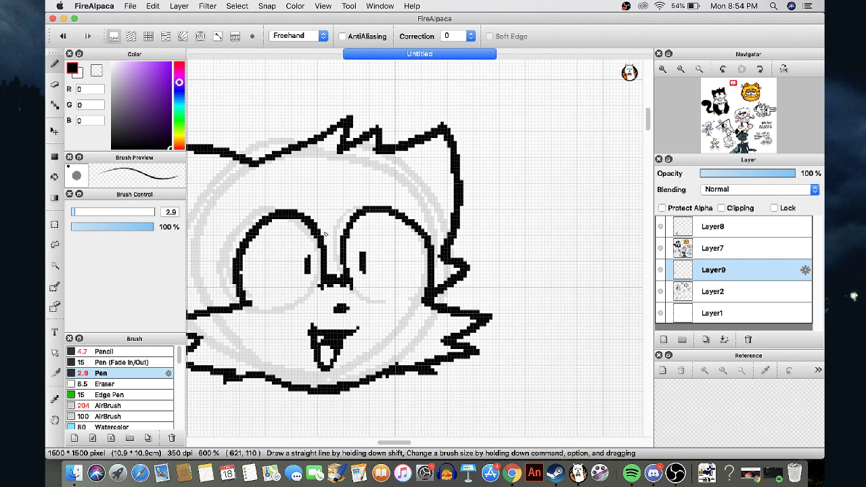
Fill the ears and upper head around the eyes with black, using Layer as the fill reference
key("f")
left_click(331, 184)
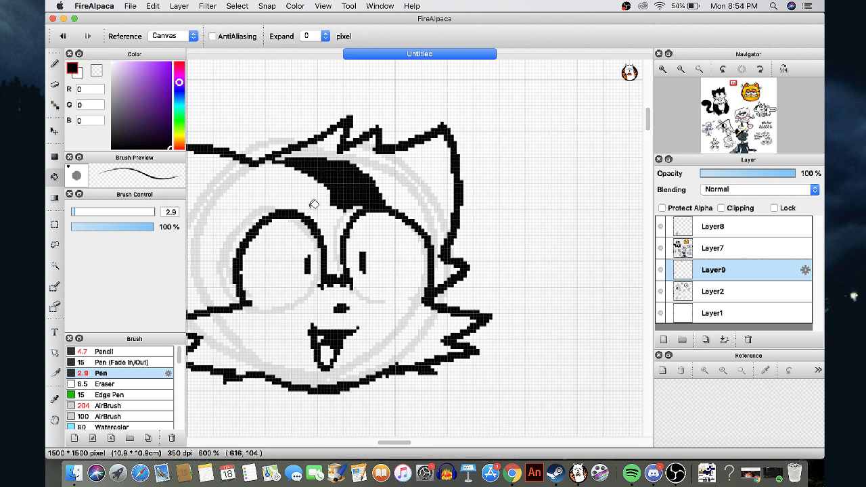
key("super+z")
left_click(169, 36)
left_click(162, 47)
left_click(302, 177)
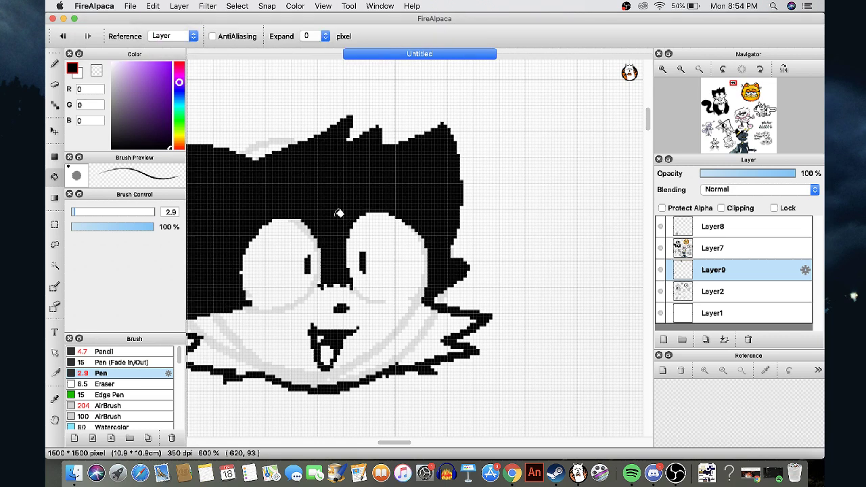
Cut small eyelash strokes out of the black fur beside both eyes with the Pen in the transparent colour
mouse_move(704, 147)
left_click_drag(733, 94, 732, 95)
key("b")
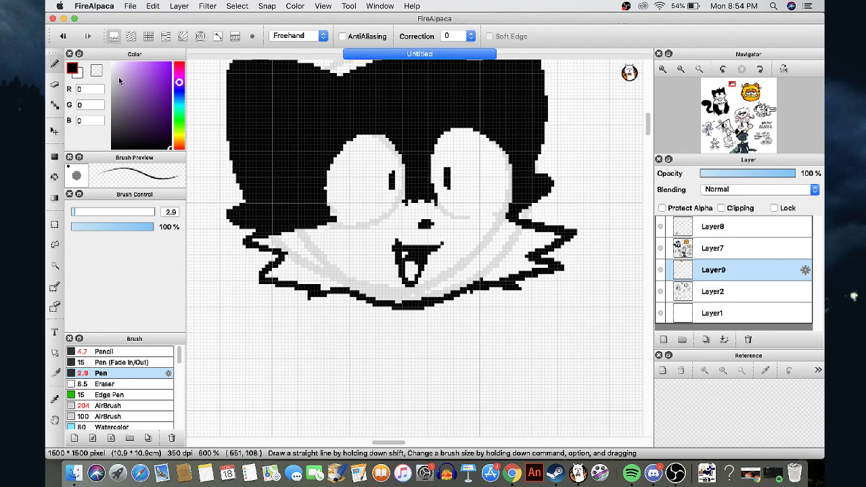
left_click(96, 70)
left_click(317, 163)
left_click(318, 181)
left_click(516, 146)
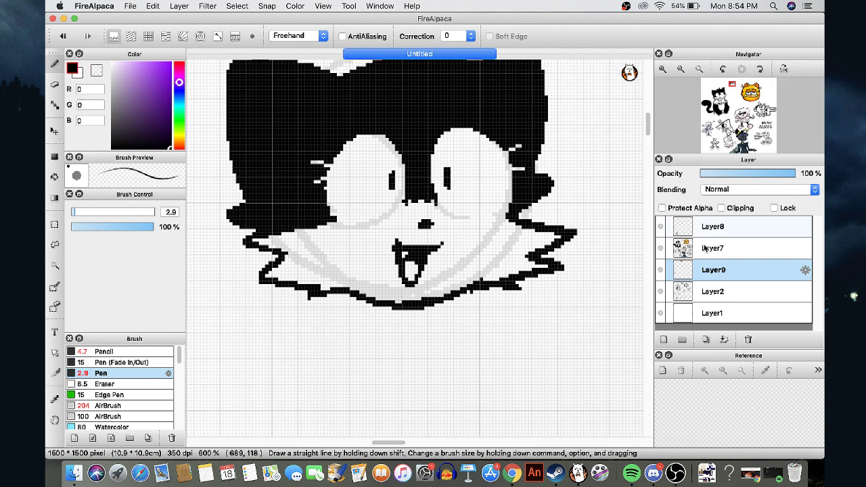
On Layer2, sketch a rounded torso guide in black below the head, with the lower body's side lines beneath it
left_click(698, 295)
key("x")
scroll(362, 329, "down", 2)
mouse_move(357, 316)
left_mouse_down()
mouse_move(309, 325)
mouse_move(318, 392)
mouse_move(424, 398)
left_mouse_up()
mouse_move(436, 325)
left_mouse_down()
mouse_move(470, 371)
mouse_move(437, 402)
mouse_move(475, 386)
mouse_move(451, 331)
mouse_move(438, 326)
mouse_move(437, 408)
left_mouse_up()
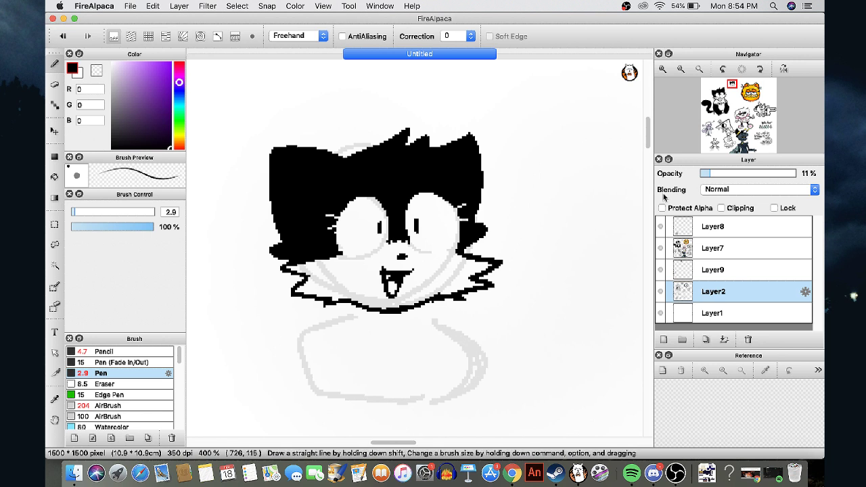
left_click_drag(720, 105, 734, 102)
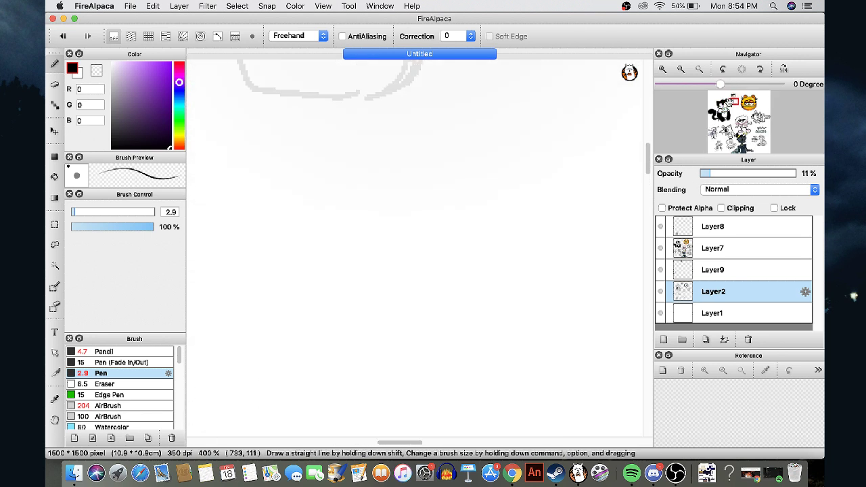
left_click_drag(250, 113, 213, 177)
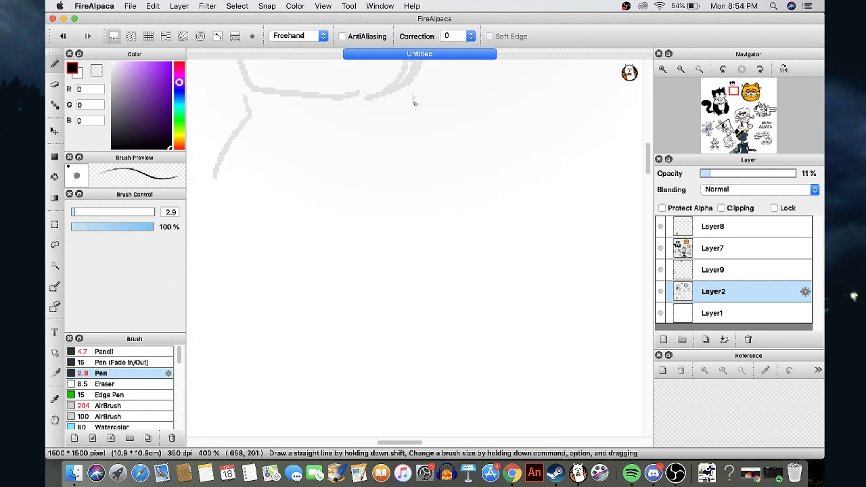
left_click_drag(733, 98, 732, 97)
On Layer8, ink the neck sides and short vertical ribbing for a collar under the chin
left_click(693, 226)
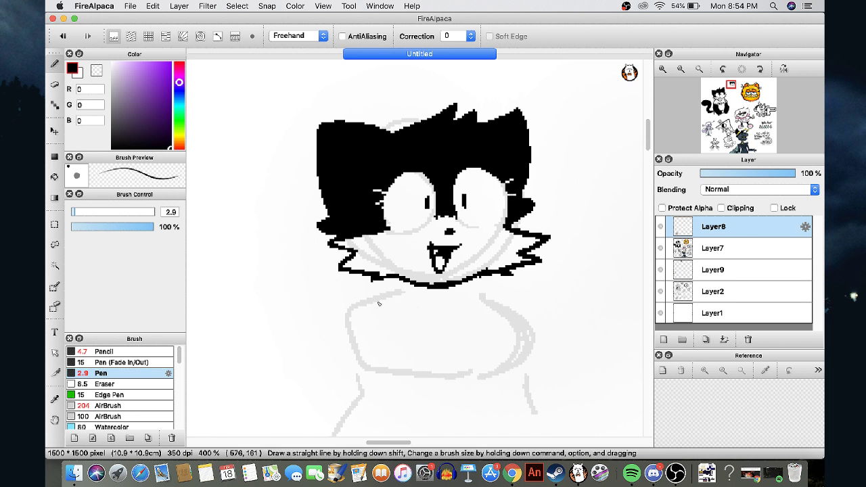
left_click_drag(394, 279, 393, 298)
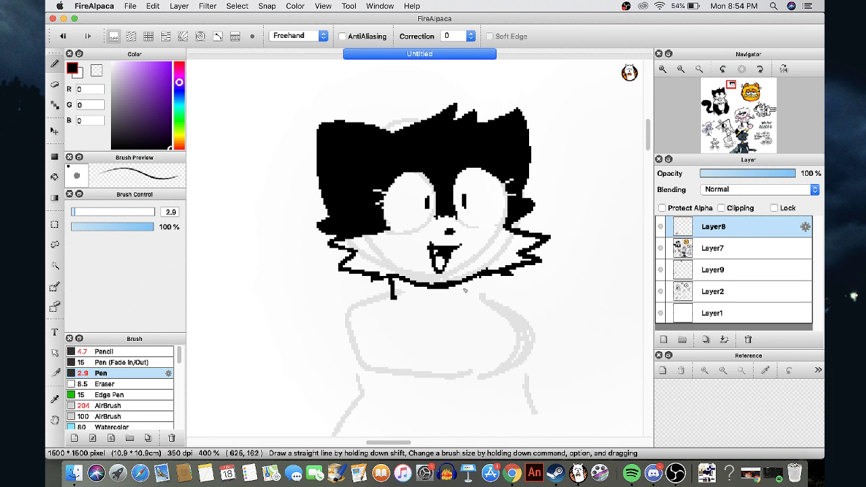
left_click_drag(478, 275, 480, 301)
mouse_move(412, 283)
left_mouse_down()
mouse_move(412, 301)
mouse_move(446, 302)
left_mouse_up()
left_click_drag(463, 281, 465, 298)
Outline two puffy sleeves with scalloped cuffs and a wide curved neckline across the chest
mouse_move(391, 296)
left_mouse_down()
mouse_move(361, 307)
mouse_move(329, 292)
mouse_move(292, 323)
mouse_move(309, 360)
mouse_move(328, 372)
left_mouse_up()
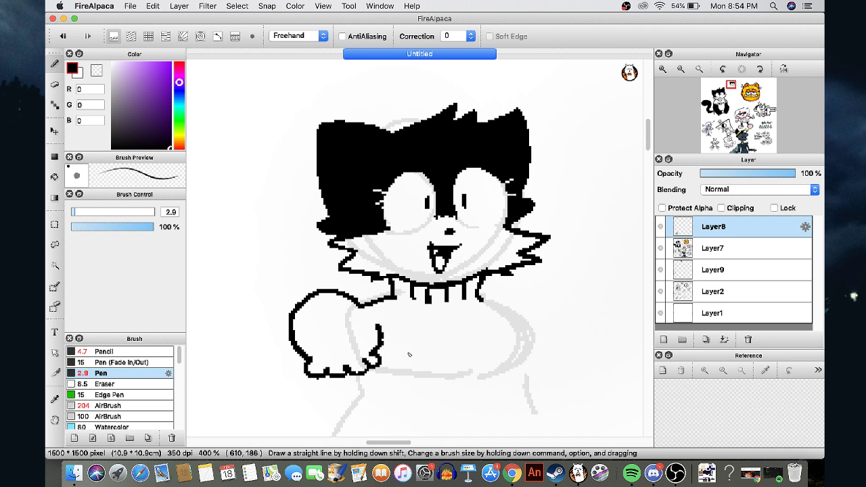
mouse_move(382, 303)
left_mouse_down()
mouse_move(417, 336)
mouse_move(453, 345)
mouse_move(495, 321)
mouse_move(500, 299)
mouse_move(528, 280)
mouse_move(570, 312)
mouse_move(554, 342)
mouse_move(560, 348)
mouse_move(539, 358)
left_mouse_up()
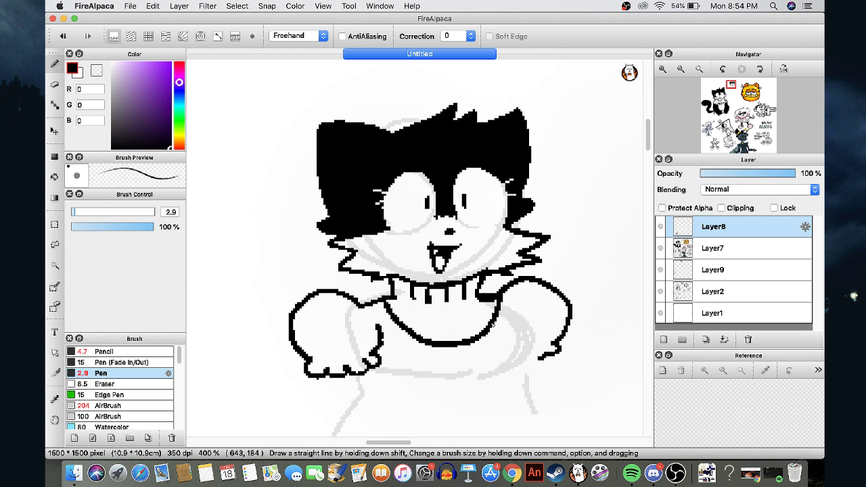
mouse_move(502, 292)
left_mouse_down()
mouse_move(539, 347)
mouse_move(508, 377)
left_mouse_up()
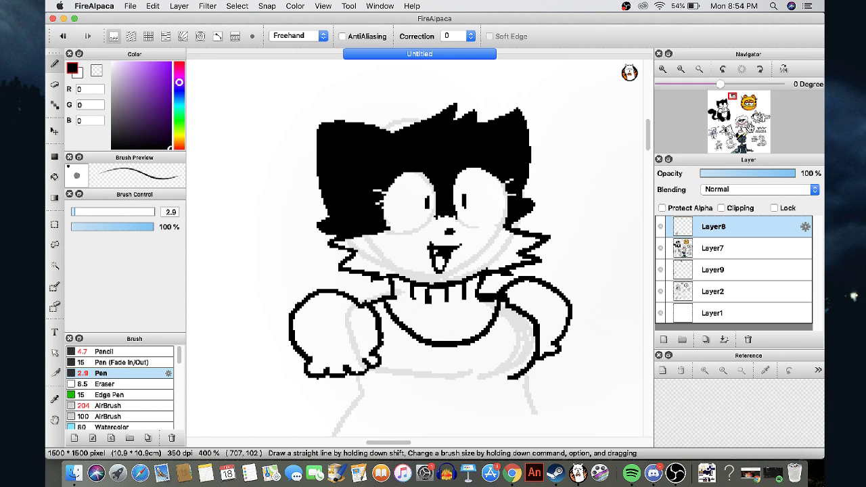
Outline the cat's forearms and paws below the sleeves, fill both with black, and close the torso's lower edge between them
left_click_drag(736, 97, 732, 98)
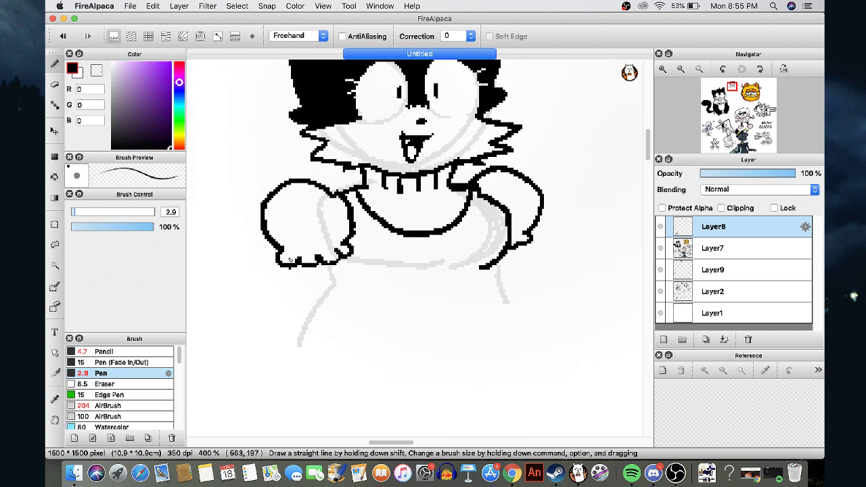
mouse_move(287, 268)
left_mouse_down()
mouse_move(331, 335)
mouse_move(372, 326)
left_mouse_up()
mouse_move(342, 264)
left_mouse_down()
mouse_move(364, 275)
mouse_move(392, 268)
mouse_move(405, 326)
mouse_move(372, 327)
left_mouse_up()
mouse_move(500, 269)
left_mouse_down()
mouse_move(487, 324)
mouse_move(534, 330)
mouse_move(557, 319)
mouse_move(562, 287)
mouse_move(527, 242)
left_mouse_up()
key("g")
left_click(488, 291)
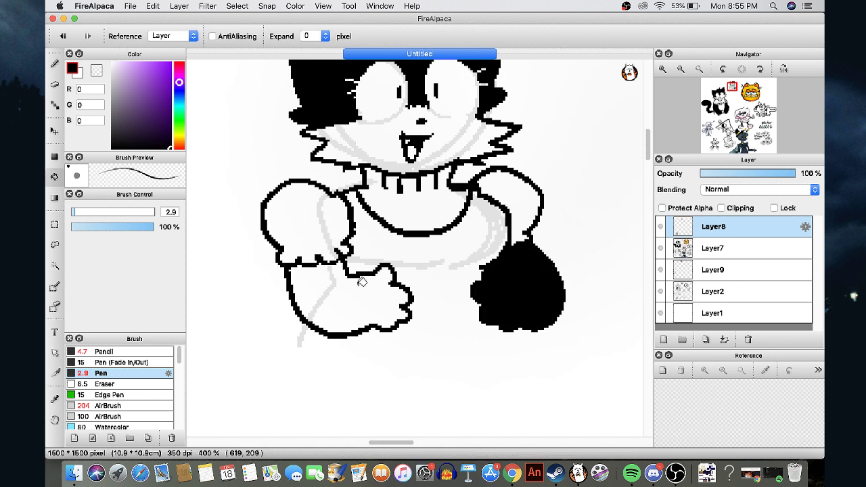
left_click(326, 293)
key("b")
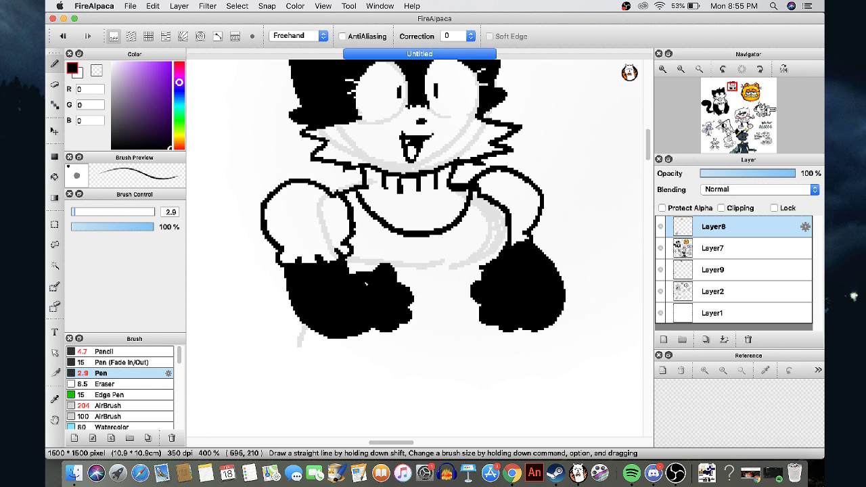
scroll(365, 284, "down", 2)
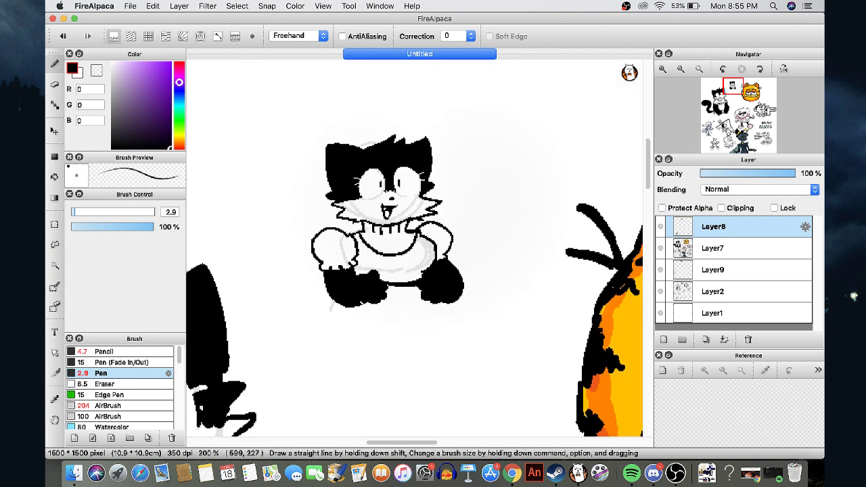
Draw a round clock with two hands between the paws, add waist lines beside it, and fill the torso with black
mouse_move(378, 302)
left_mouse_down()
mouse_move(400, 320)
mouse_move(418, 291)
mouse_move(399, 299)
mouse_move(399, 289)
mouse_move(403, 308)
mouse_move(420, 318)
mouse_move(446, 301)
left_mouse_up()
scroll(411, 302, "up", 2)
left_click_drag(318, 305, 346, 318)
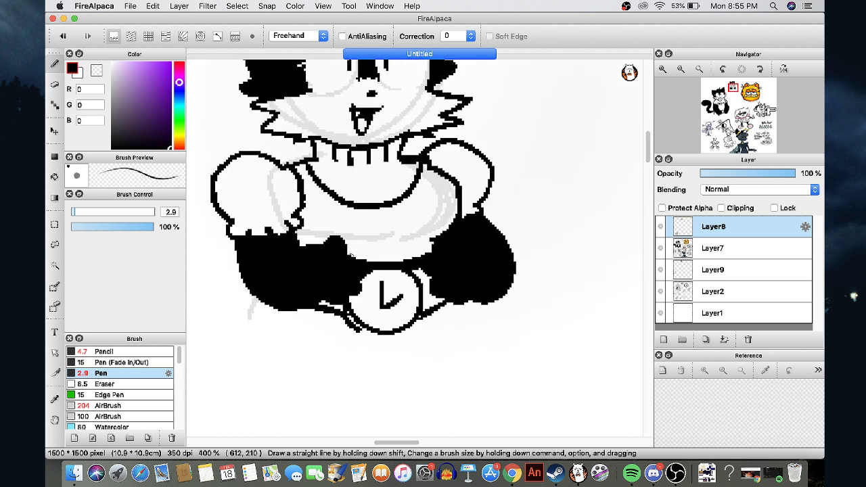
key("g")
left_click(373, 234)
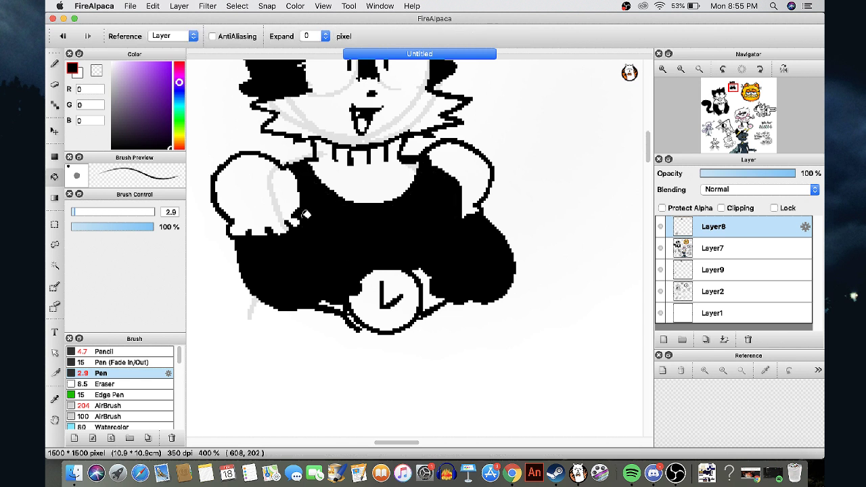
Trace the upper edges of both paws in transparent colour so they stand out from the black torso
left_click(102, 73)
key("b")
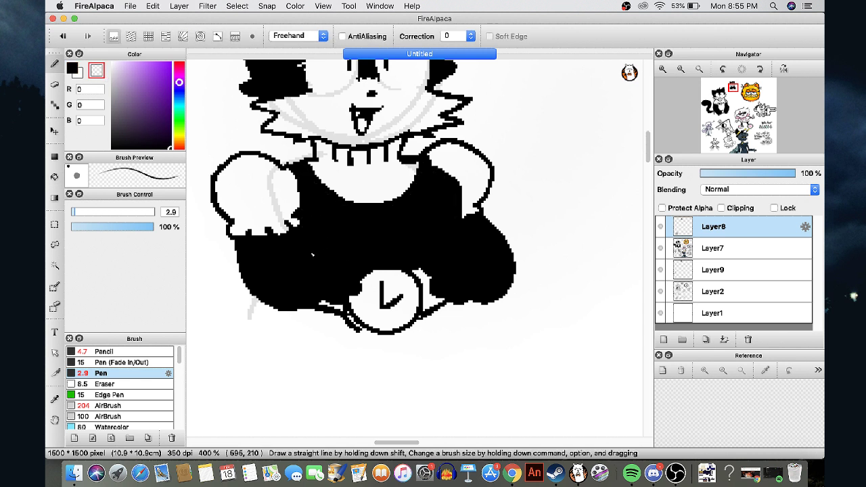
left_click_drag(302, 240, 334, 241)
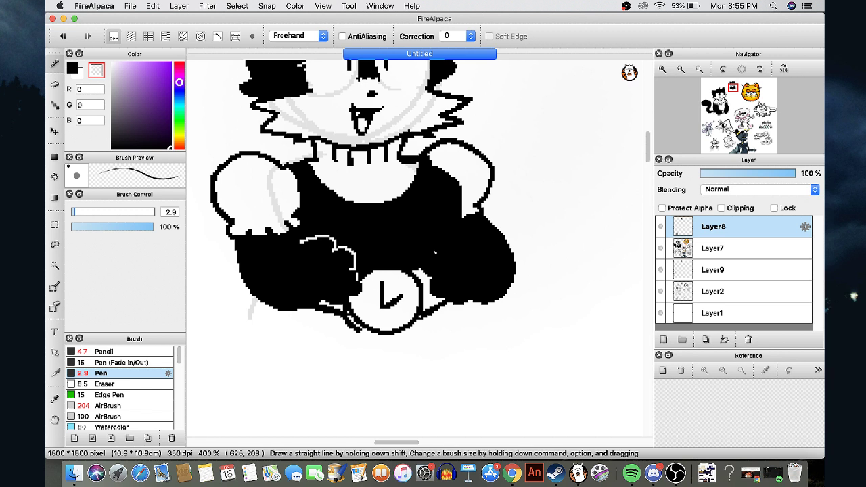
left_click_drag(436, 235, 424, 254)
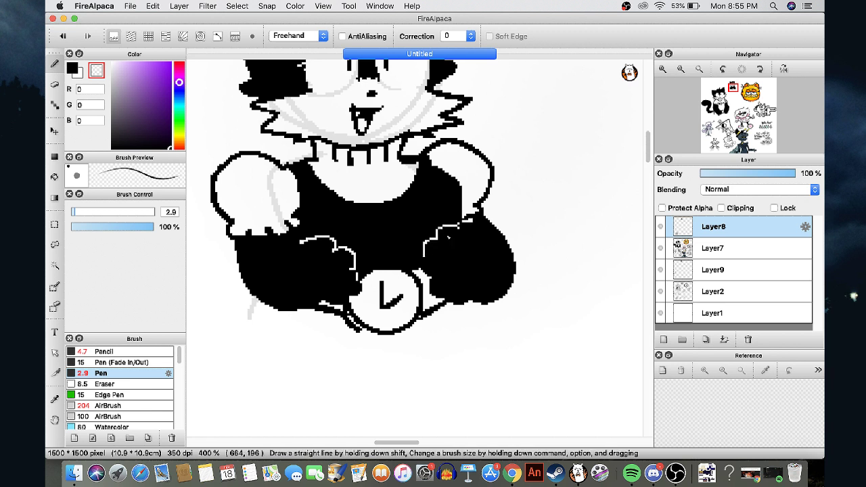
scroll(426, 246, "down", 2)
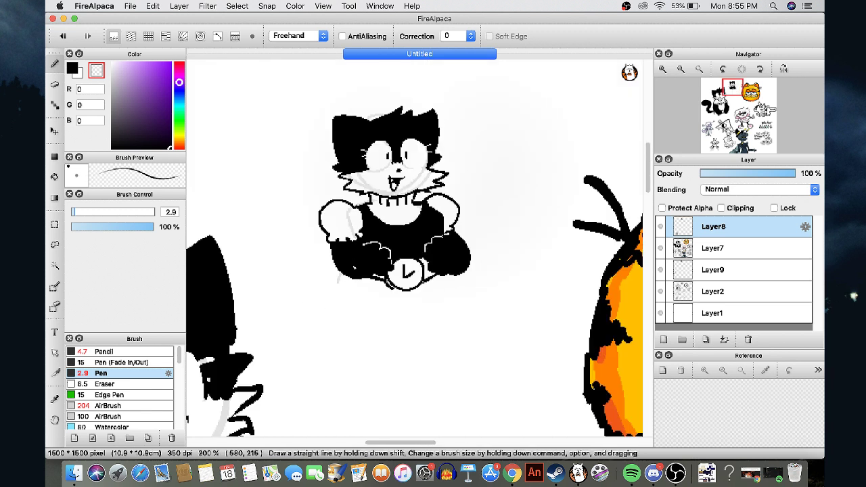
Outline a wide bell-shaped skirt with a frilled underskirt hem in black and fill the main skirt with black
left_click(73, 69)
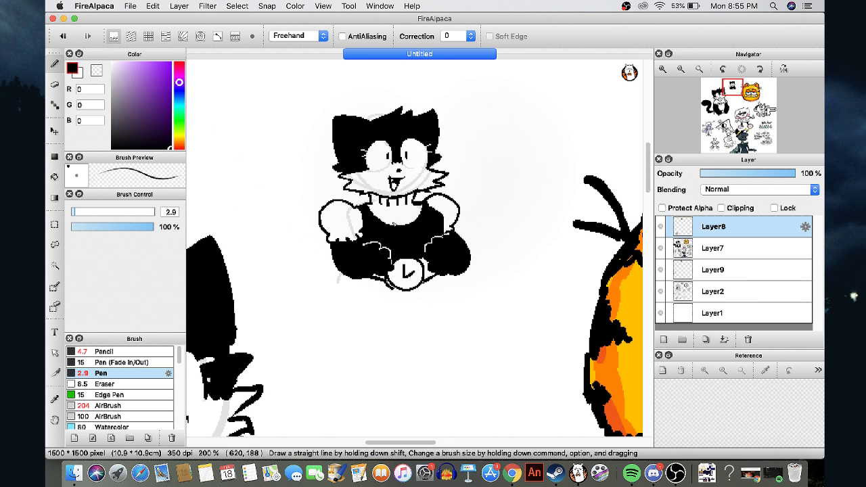
mouse_move(339, 273)
left_mouse_down()
mouse_move(297, 313)
mouse_move(293, 342)
mouse_move(378, 384)
mouse_move(430, 369)
left_mouse_up()
mouse_move(297, 349)
left_mouse_down()
mouse_move(361, 389)
mouse_move(407, 394)
mouse_move(437, 391)
mouse_move(420, 389)
mouse_move(463, 354)
left_mouse_up()
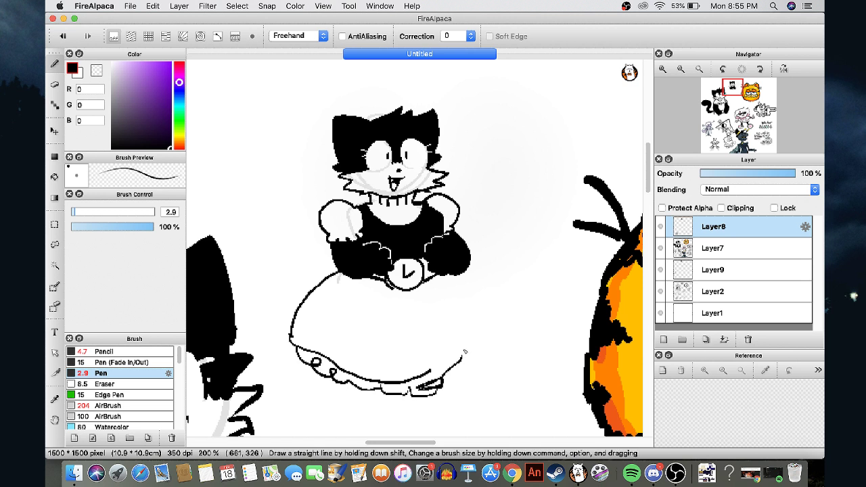
mouse_move(468, 273)
left_mouse_down()
mouse_move(491, 296)
mouse_move(501, 330)
mouse_move(430, 372)
left_mouse_up()
mouse_move(488, 342)
left_mouse_down()
mouse_move(434, 371)
mouse_move(473, 365)
mouse_move(454, 376)
left_mouse_up()
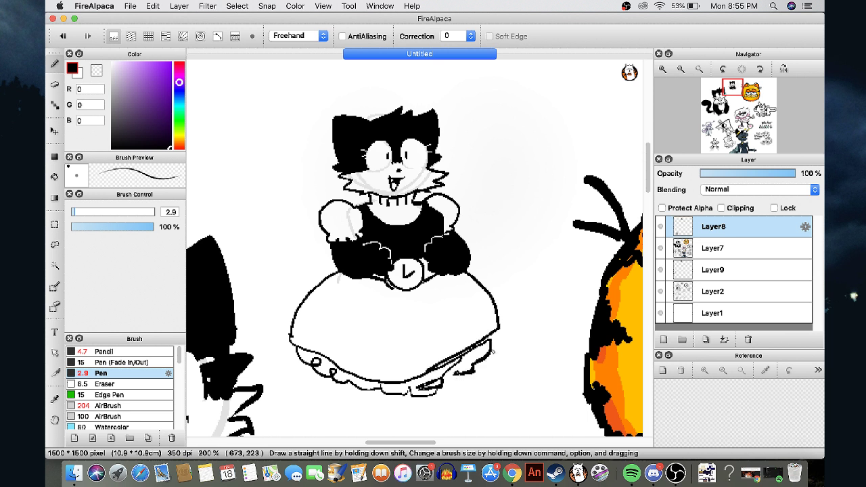
key("g")
left_click(376, 345)
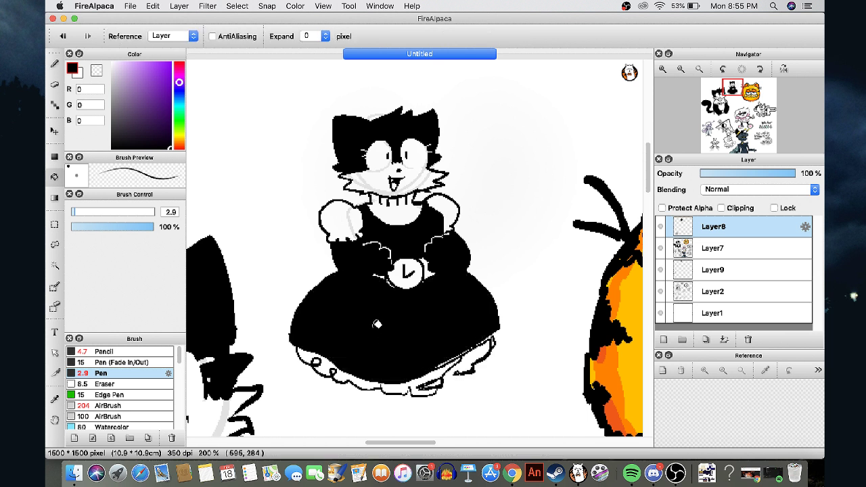
Erase thin lines with the transparent pen along the forearms' lower edges to separate them from the skirt
left_click(99, 71)
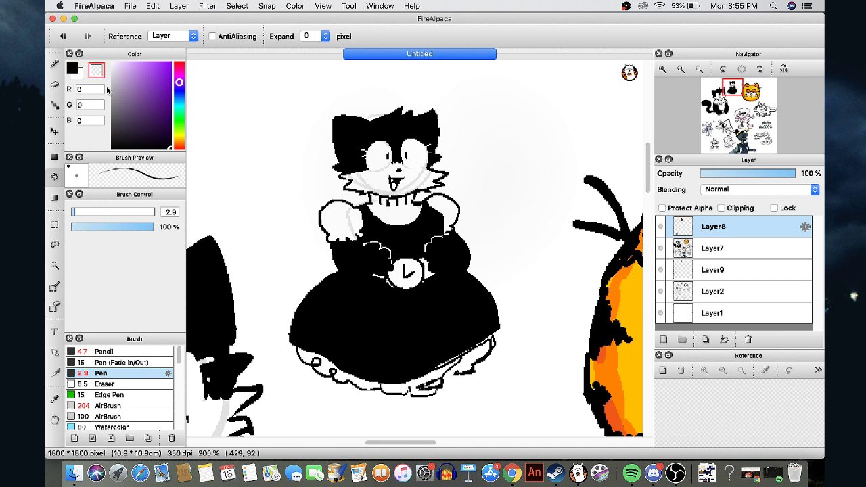
key("b")
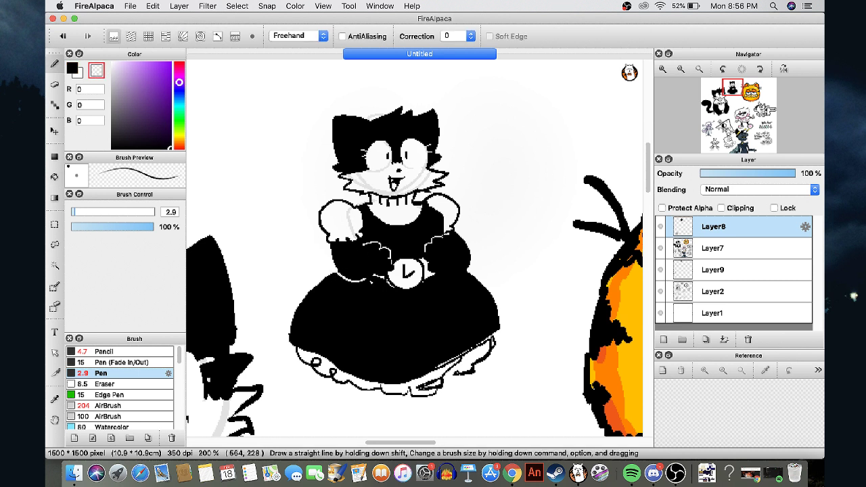
left_click(72, 69)
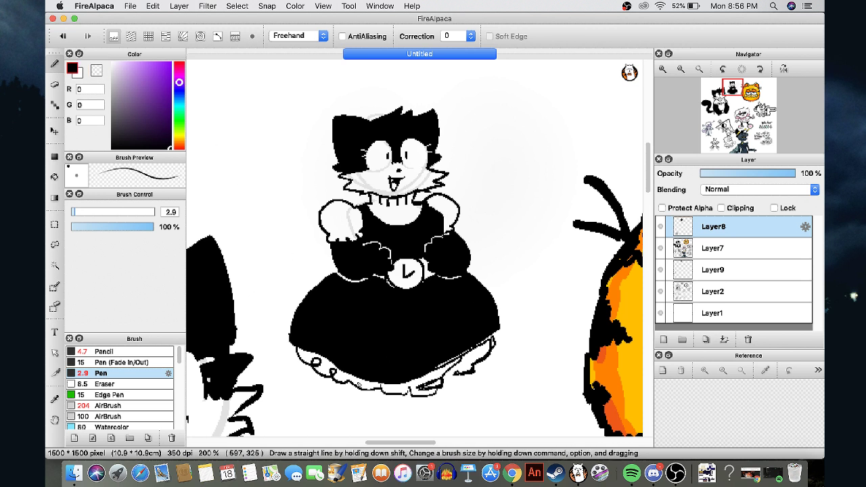
left_click_drag(349, 383, 355, 422)
left_click_drag(396, 395, 396, 418)
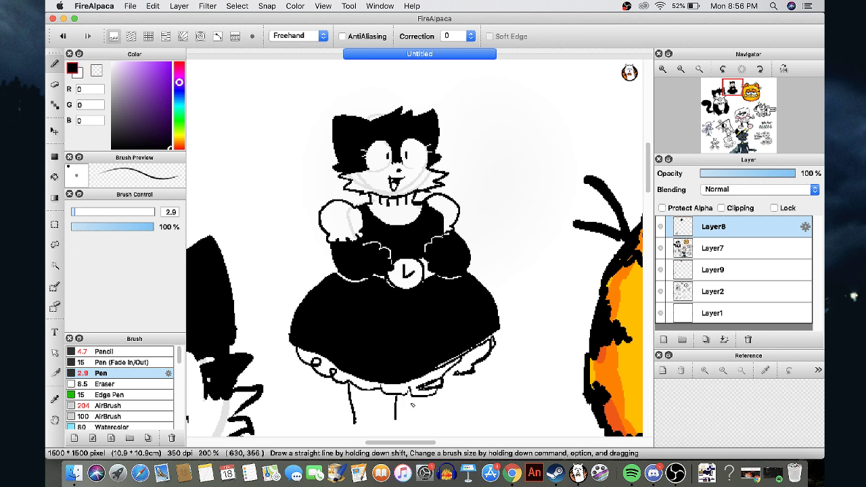
key("super+z")
key("super+z")
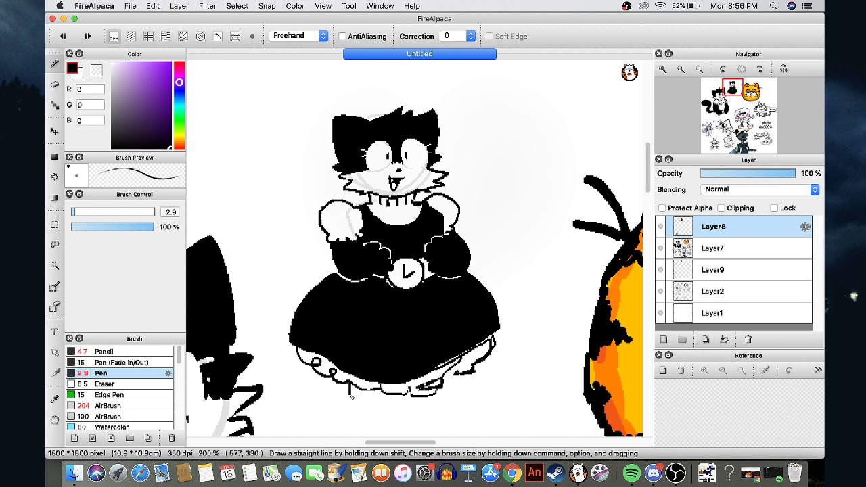
Outline two short rounded legs in black side by side beneath the frilled hem
left_click_drag(365, 428, 450, 401)
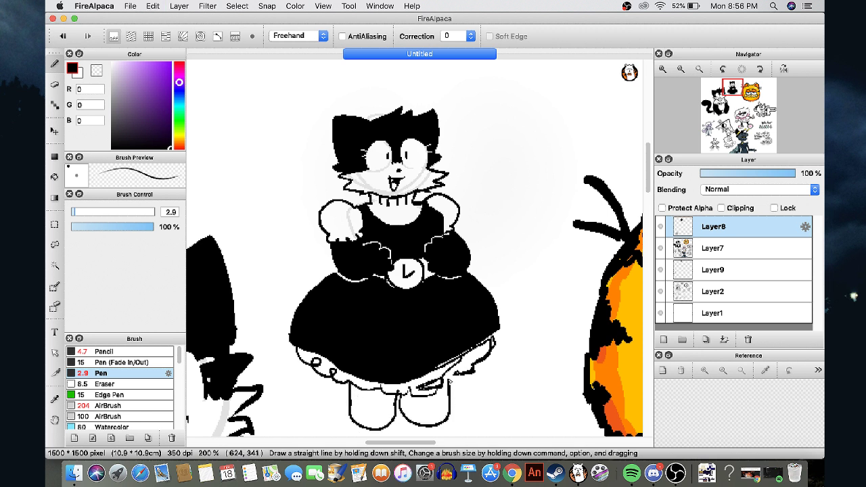
key("g")
left_click(411, 400)
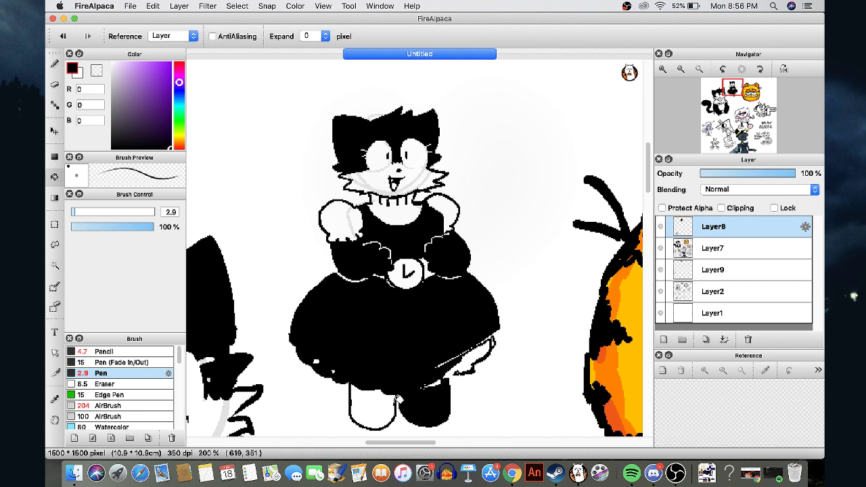
key("super+z")
Close the gap between the frill and the leg outline, and fill both legs with black
key("b")
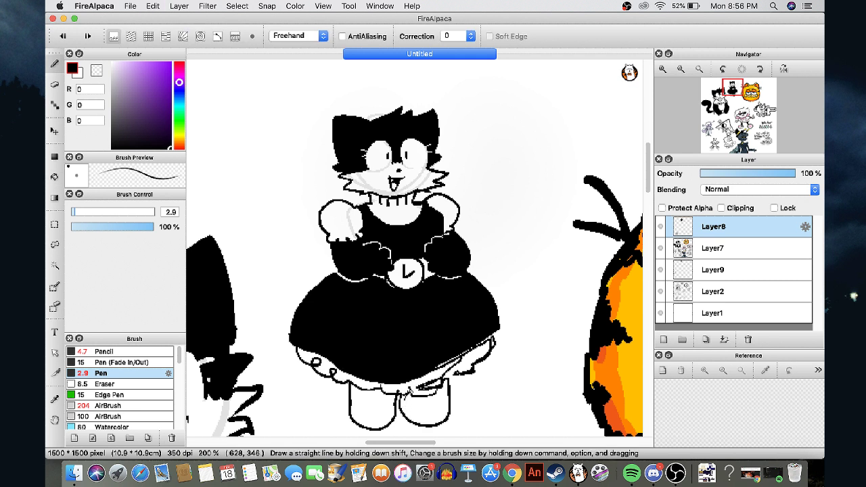
key("g")
left_click(411, 399)
left_click(398, 401)
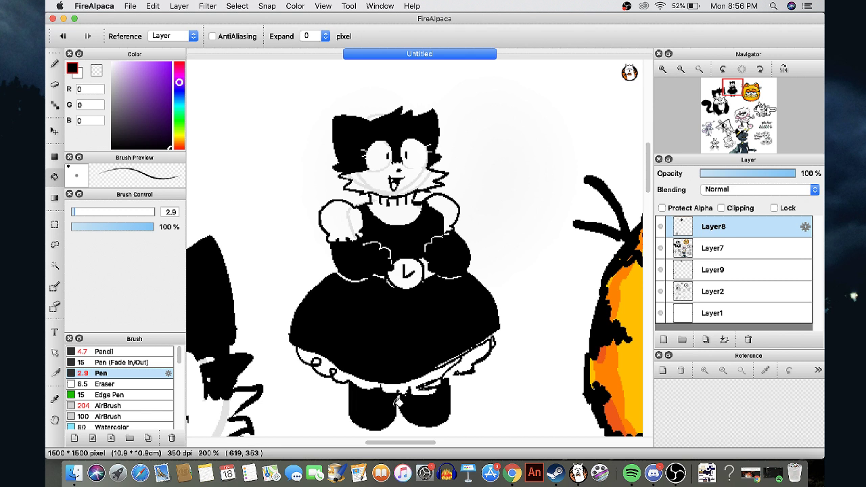
Draw wavy marks along the skirt's lower edge, numerals 4 to 7 above them, and toe lines on the feet in transparent colour
left_click(98, 73)
key("b")
mouse_move(311, 330)
left_mouse_down()
mouse_move(309, 342)
mouse_move(366, 379)
left_mouse_up()
left_click_drag(412, 363, 414, 376)
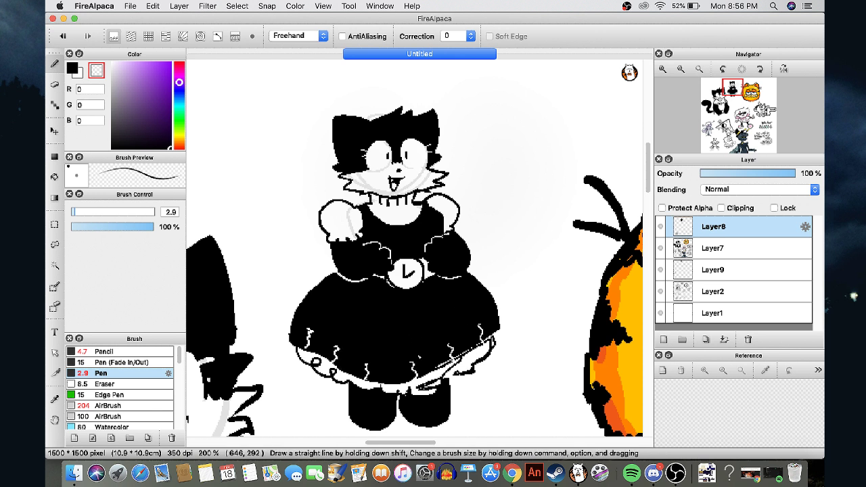
left_click_drag(413, 346, 408, 352)
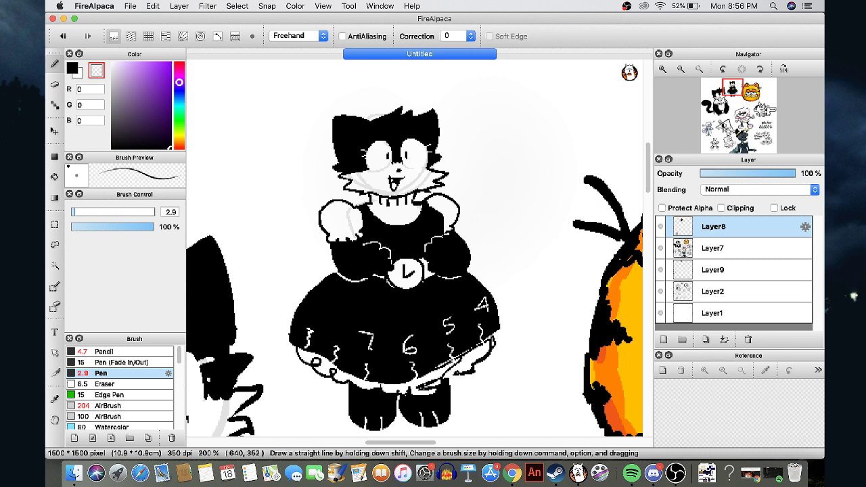
left_click(73, 68)
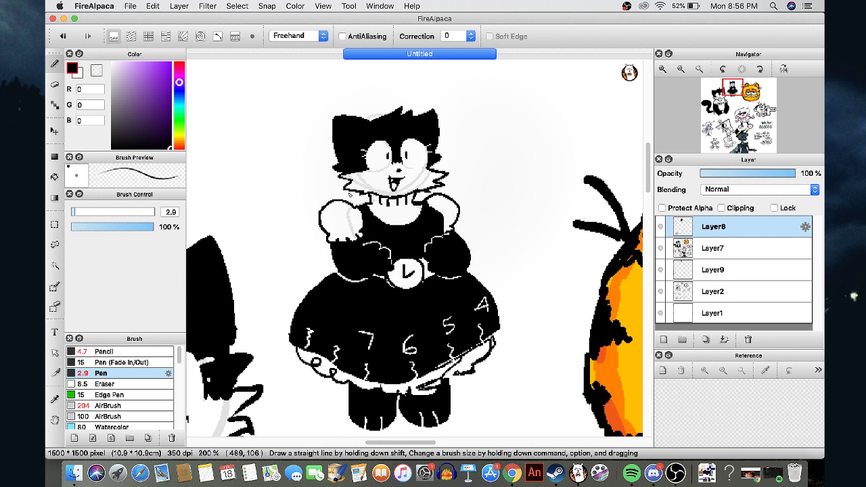
mouse_move(439, 141)
left_mouse_down()
mouse_move(445, 75)
mouse_move(403, 91)
mouse_move(372, 68)
mouse_move(311, 50)
mouse_move(313, 130)
mouse_move(289, 137)
mouse_move(280, 163)
mouse_move(307, 186)
mouse_move(345, 181)
left_mouse_up()
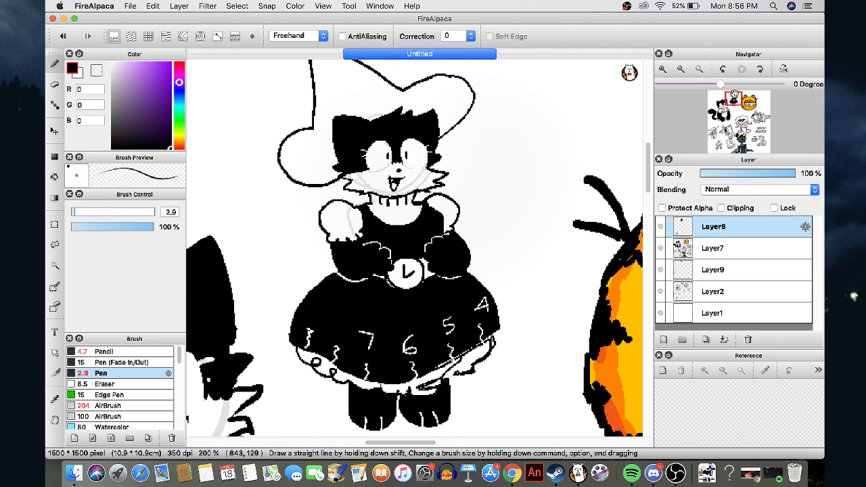
scroll(344, 176, "up", 3)
key("super+z")
Outline a tall pointed hat with a wide rounded brim in black behind the cat's head
mouse_move(319, 135)
left_mouse_down()
mouse_move(327, 222)
mouse_move(302, 238)
mouse_move(349, 282)
left_mouse_up()
mouse_move(319, 138)
left_mouse_down()
mouse_move(419, 179)
mouse_move(433, 172)
mouse_move(468, 197)
left_mouse_up()
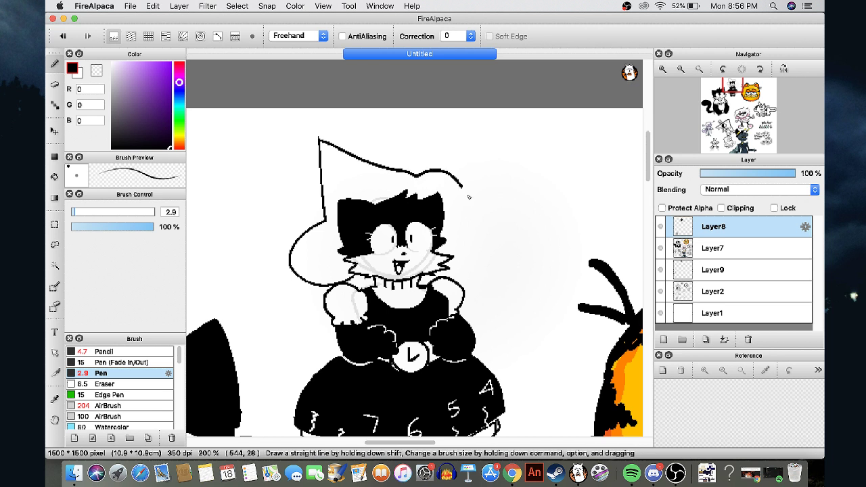
key("g")
left_click(343, 187)
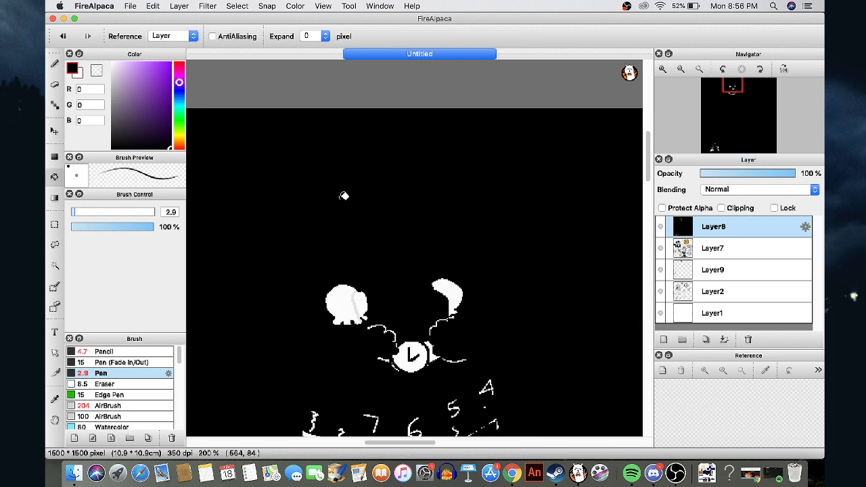
key("super+z")
Trace the outer edges of the cheek fur, ears and hair in white to separate the head from the hat
key("b")
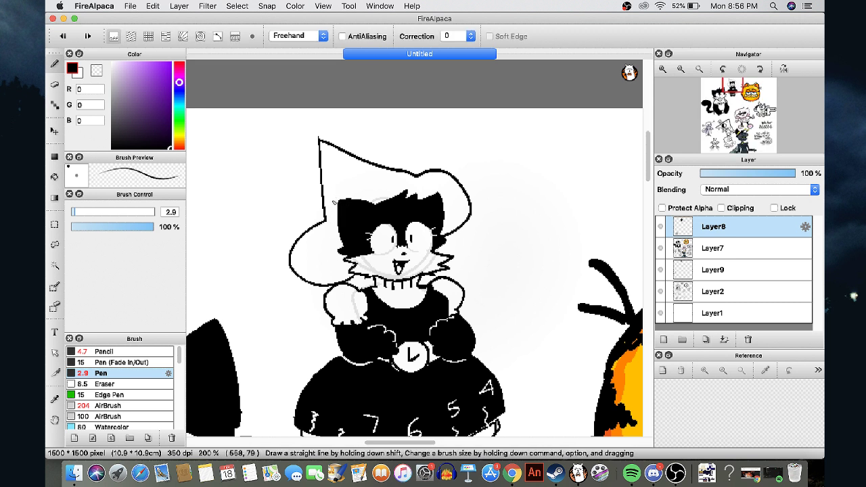
scroll(340, 275, "up", 3)
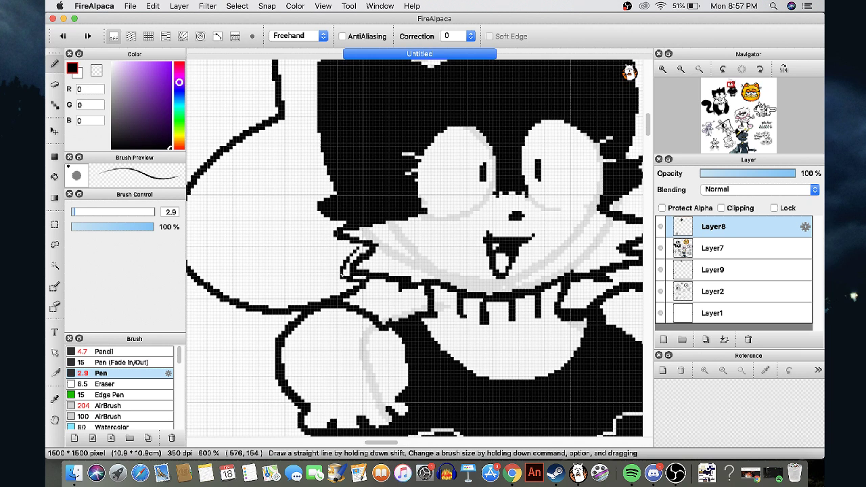
mouse_move(356, 251)
left_mouse_down()
mouse_move(330, 239)
mouse_move(357, 250)
mouse_move(345, 276)
left_mouse_up()
key("super+z")
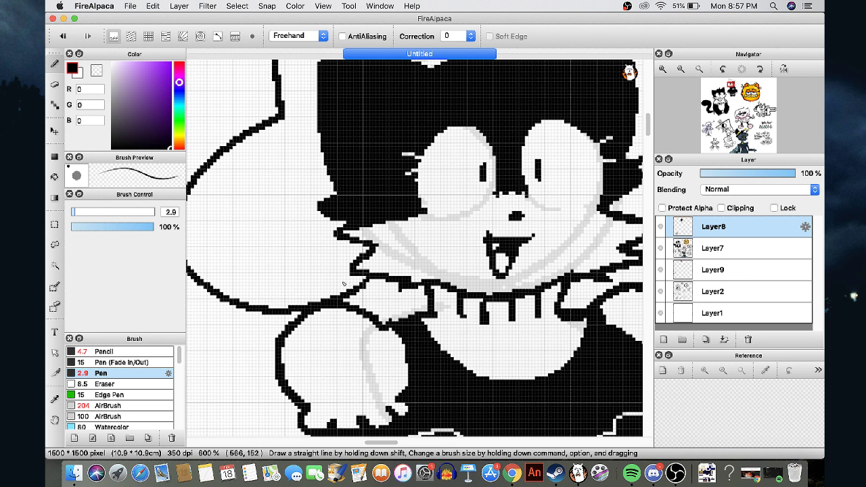
key("x")
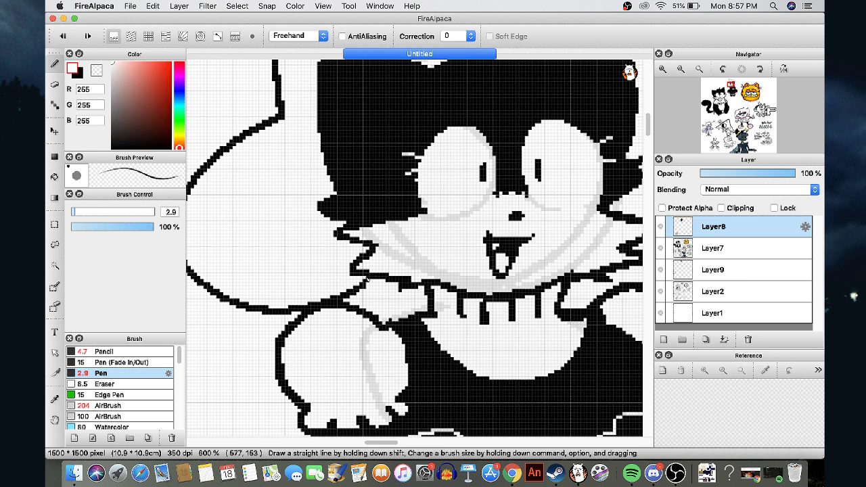
mouse_move(369, 247)
left_mouse_down()
mouse_move(336, 232)
mouse_move(351, 223)
mouse_move(313, 208)
left_mouse_up()
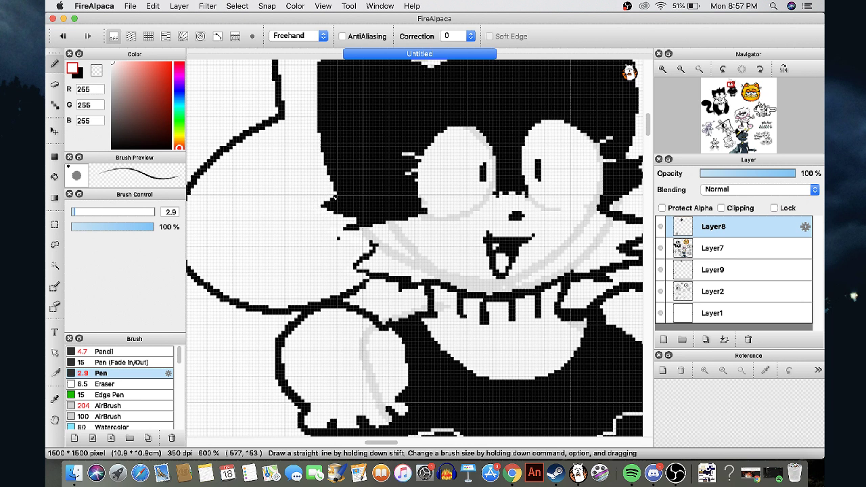
scroll(330, 198, "down", 1)
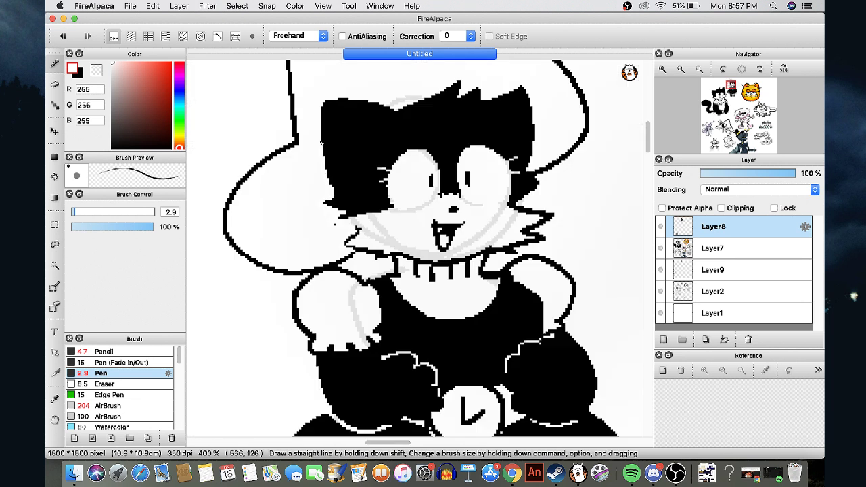
mouse_move(337, 103)
left_mouse_down()
mouse_move(526, 86)
mouse_move(552, 144)
mouse_move(527, 88)
mouse_move(529, 163)
left_mouse_up()
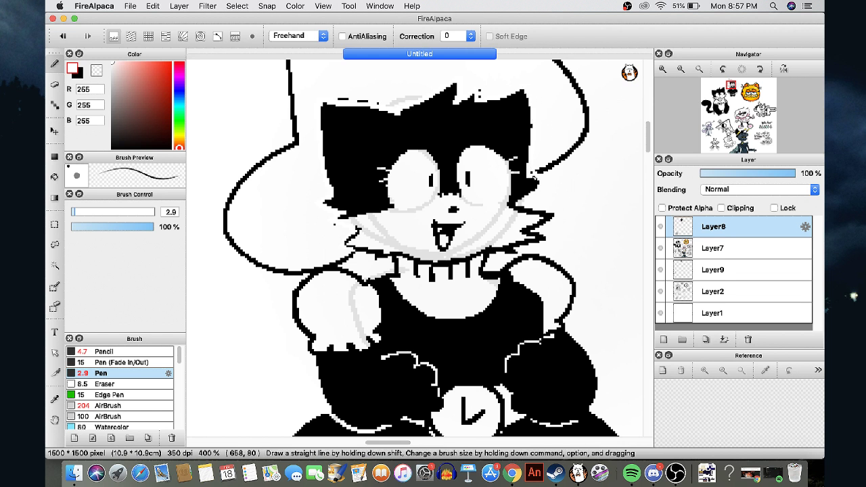
key("x")
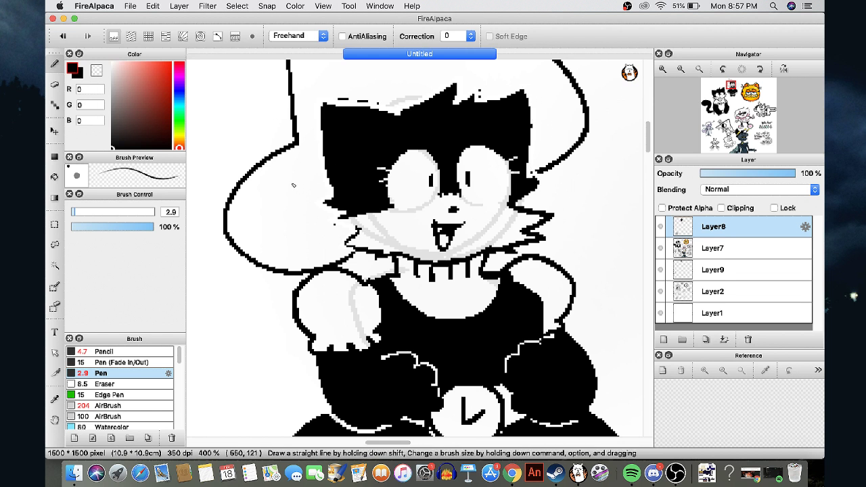
Fill the hat with black around the white-edged head
key("g")
left_click(293, 180)
key("super+0")
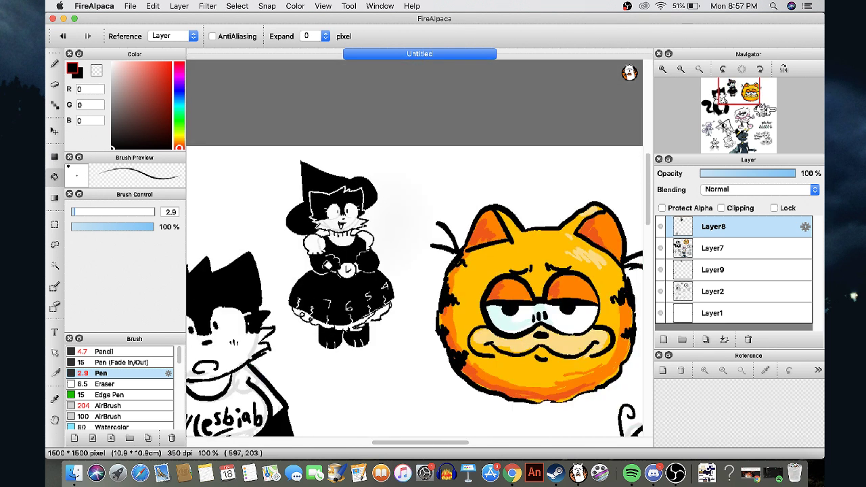
key("u")
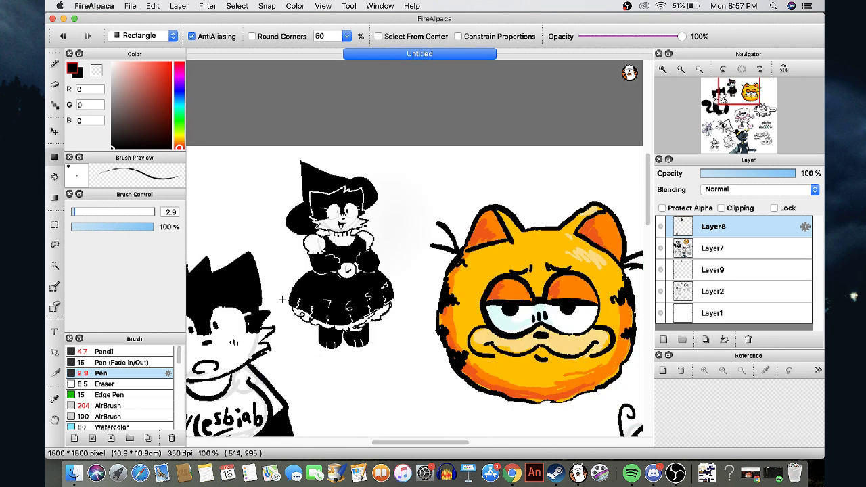
Outline a teardrop-shaped tail in black from the small cat's skirt hem and fill it with black
key("b")
mouse_move(298, 318)
left_mouse_down()
mouse_move(287, 349)
mouse_move(306, 325)
left_mouse_up()
key("g")
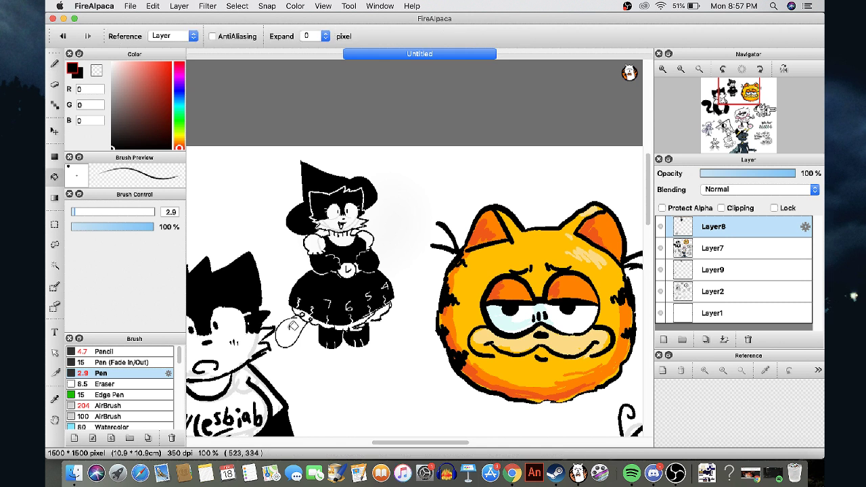
scroll(293, 325, "up", 3)
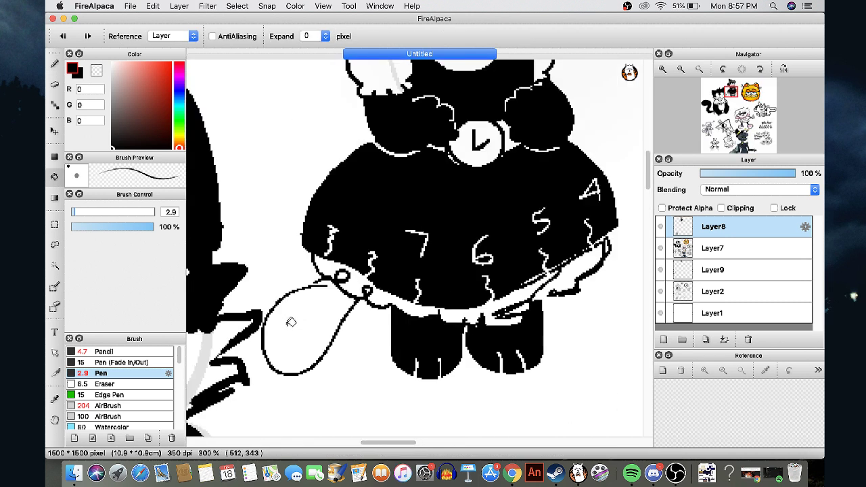
key("b")
key("g")
left_click(308, 315)
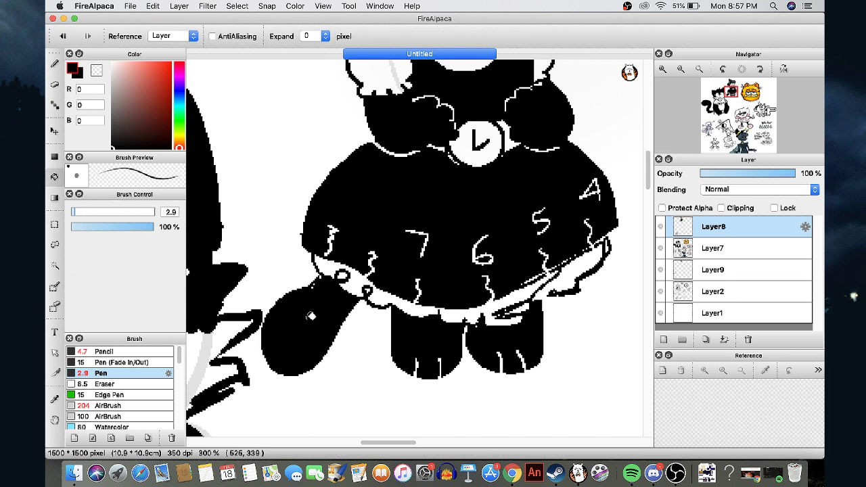
Switch back to the Pen with the transparent colour for drawing on the small cat's skirt
scroll(308, 315, "down", 3)
scroll(308, 314, "up", 2)
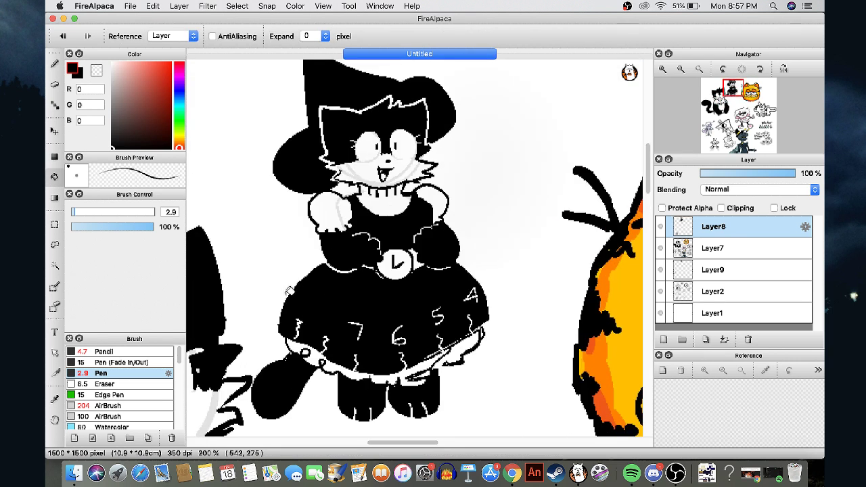
left_click(98, 73)
key("b")
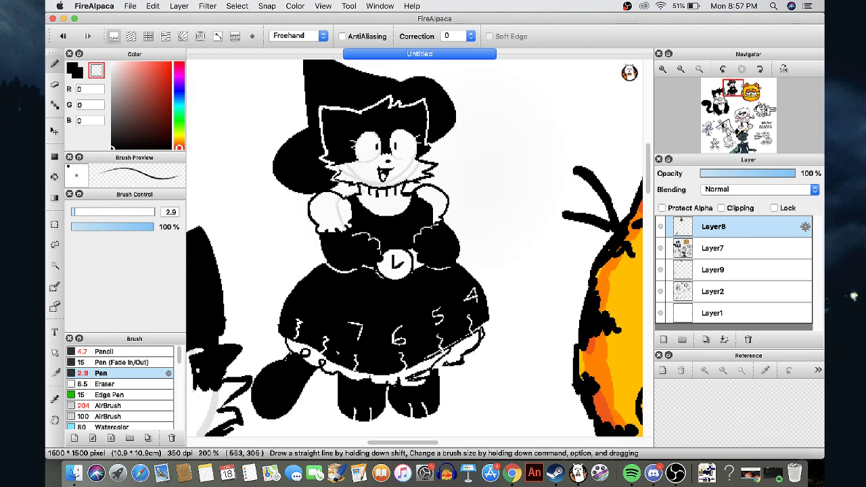
left_click_drag(330, 313, 323, 330)
left_click_drag(308, 298, 300, 306)
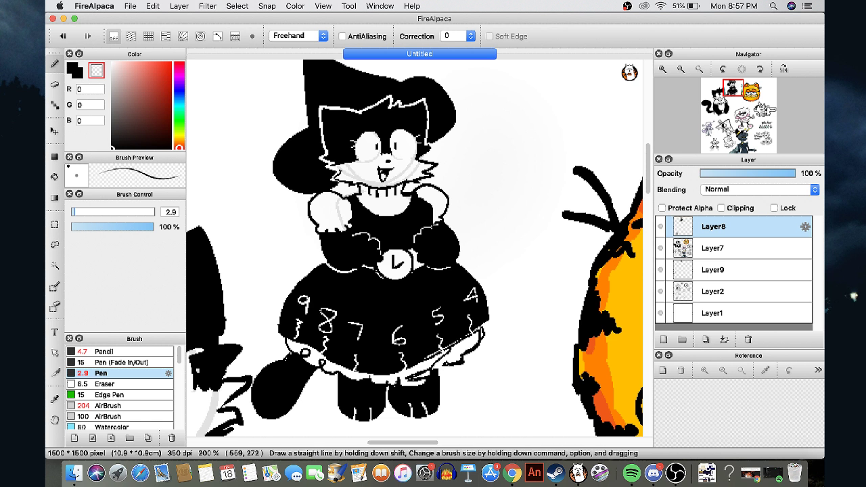
key("super+z")
key("super+z")
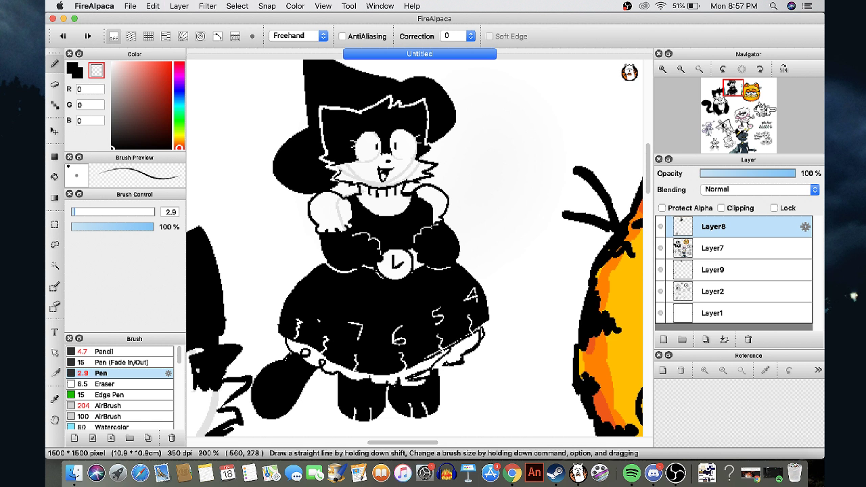
Write the numerals 8 and 9 in transparent colour above the wavy marks beside the skirt's 7
scroll(317, 314, "up", 2)
left_click_drag(336, 313, 337, 329)
left_click_drag(280, 286, 276, 310)
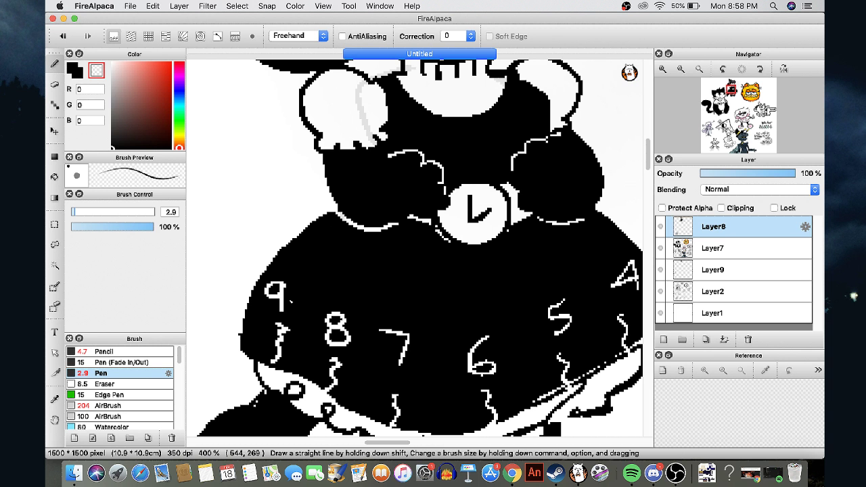
Sketch a square body guide with a small face mark in black at pen size 6.3 on Layer2, and turn on the layer's Protect Alpha
left_click(69, 70)
scroll(363, 228, "down", 3)
key("super+minus")
key("super+minus")
key("super+minus")
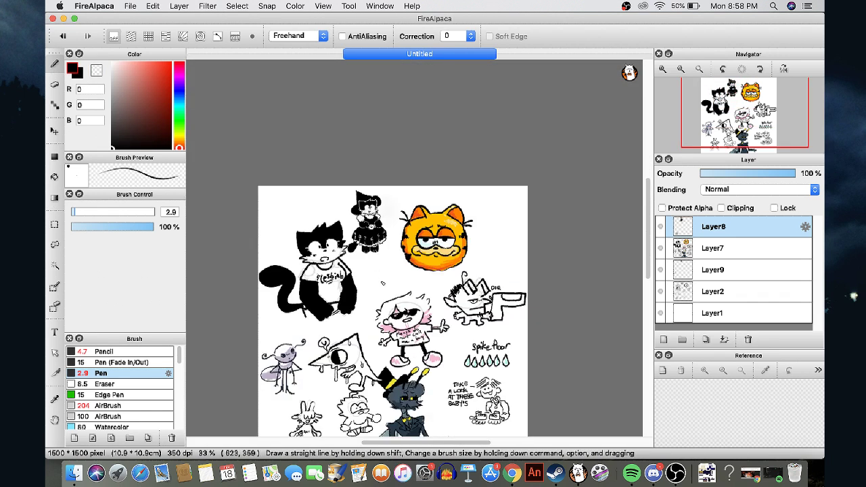
left_click(670, 292)
key("super+plus")
key("super+plus")
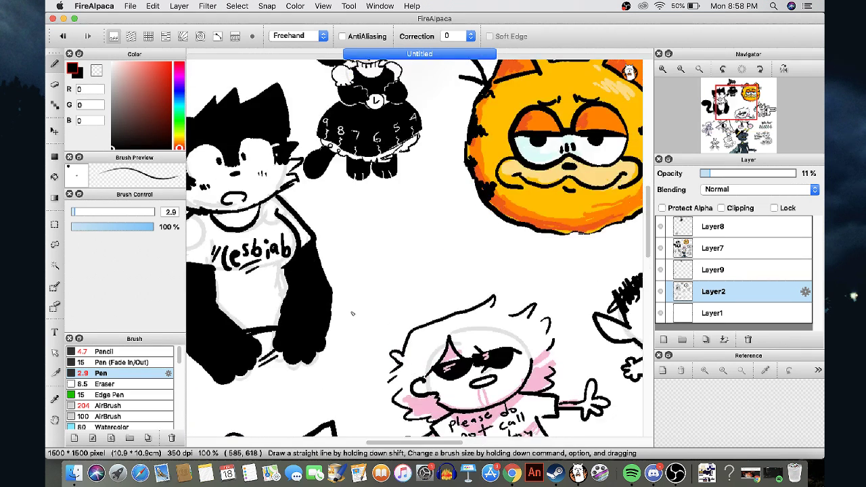
left_click_drag(408, 269, 445, 161)
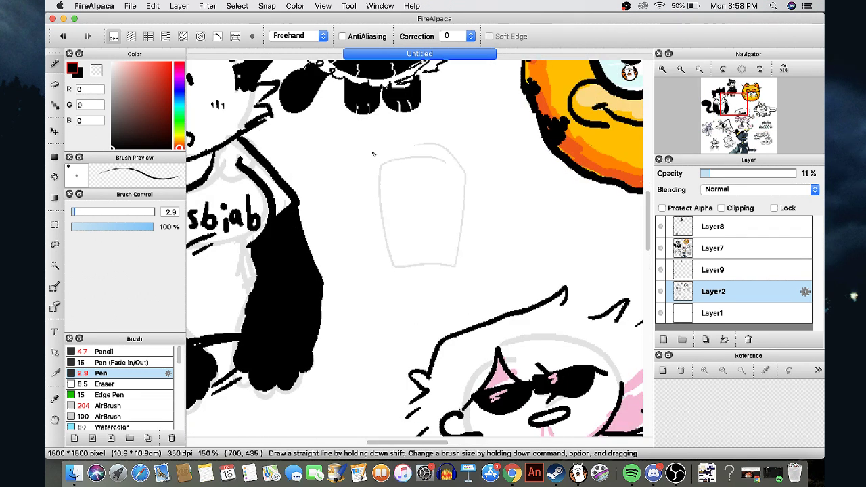
key("super+z")
left_click(78, 214)
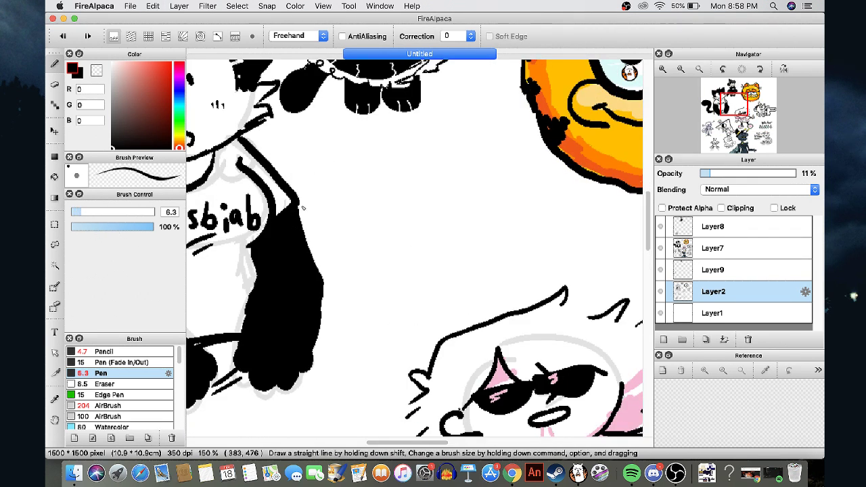
mouse_move(426, 181)
left_mouse_down()
mouse_move(391, 251)
mouse_move(460, 271)
mouse_move(466, 185)
mouse_move(446, 200)
left_mouse_up()
left_click(662, 208)
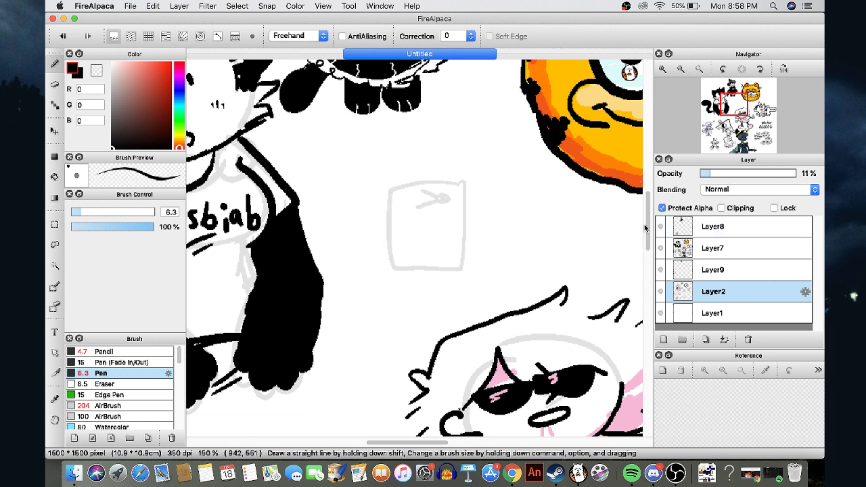
Draw blocky black eyes with a pointed crossing mark between them on Layer8, near the square guide's upper edge
left_click(680, 225)
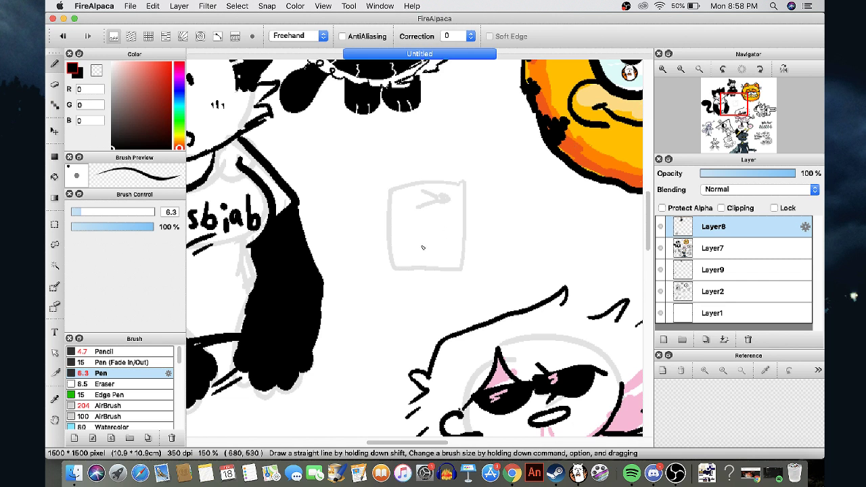
scroll(422, 248, "up", 2)
mouse_move(405, 162)
left_mouse_down()
mouse_move(449, 179)
mouse_move(393, 197)
left_mouse_up()
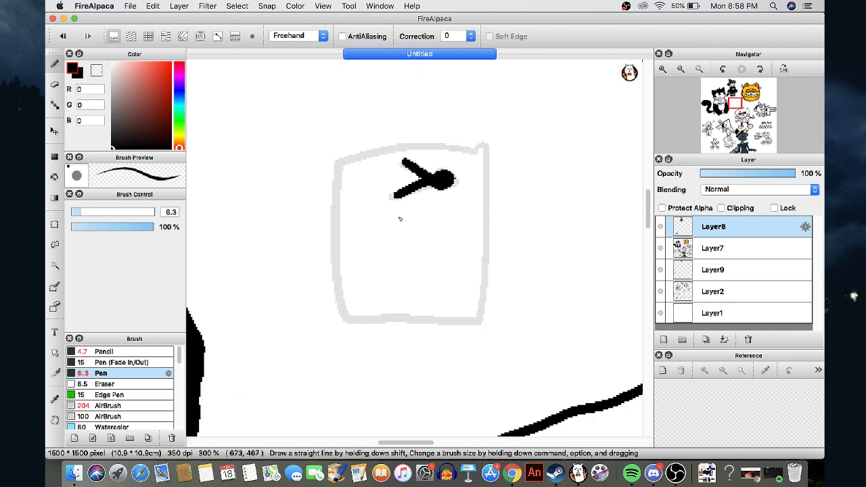
left_click_drag(389, 166, 360, 167)
mouse_move(374, 175)
left_mouse_down()
mouse_move(362, 184)
mouse_move(376, 179)
left_mouse_up()
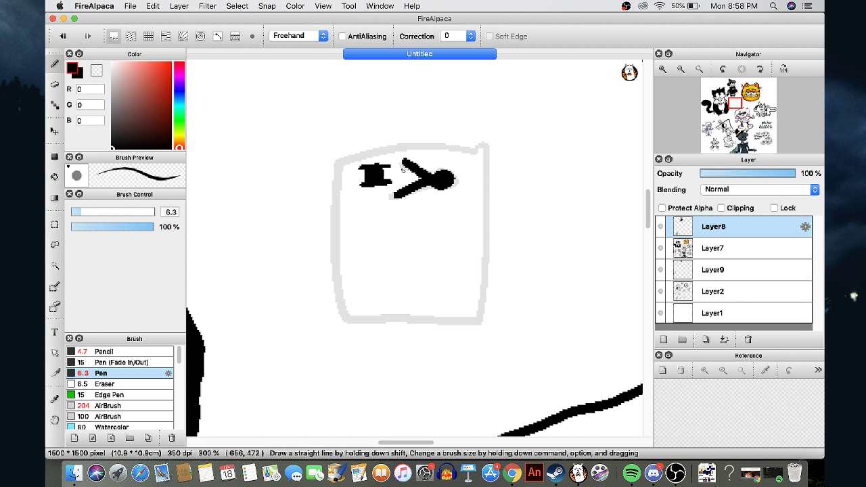
left_click_drag(430, 166, 475, 158)
mouse_move(445, 162)
left_mouse_down()
mouse_move(462, 175)
mouse_move(428, 187)
mouse_move(369, 196)
left_mouse_up()
key("super+z")
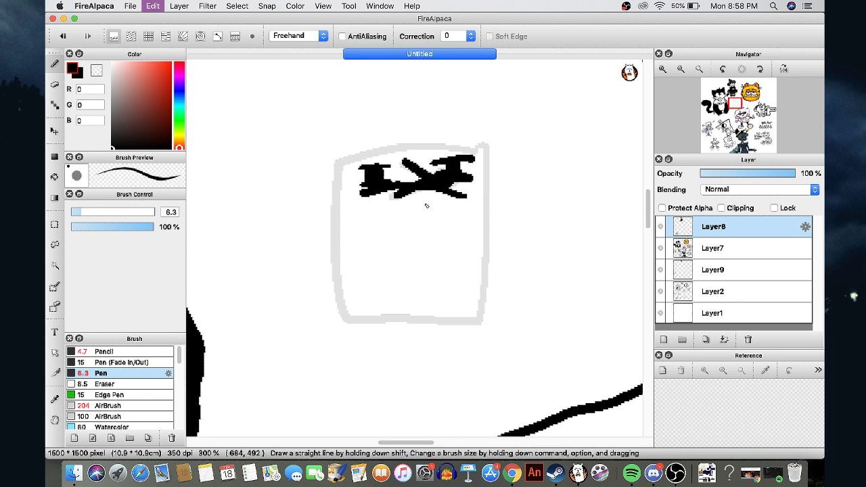
Outline a large square mouth below the eyes with upper and lower rows of oval teeth and a heart-shaped tongue
mouse_move(470, 201)
left_mouse_down()
mouse_move(414, 213)
mouse_move(451, 205)
mouse_move(377, 208)
mouse_move(364, 199)
mouse_move(359, 284)
left_mouse_up()
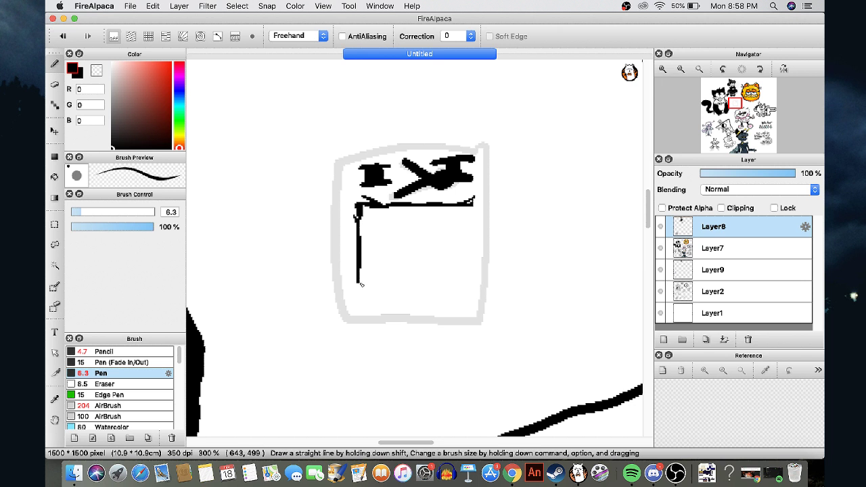
left_click(350, 295)
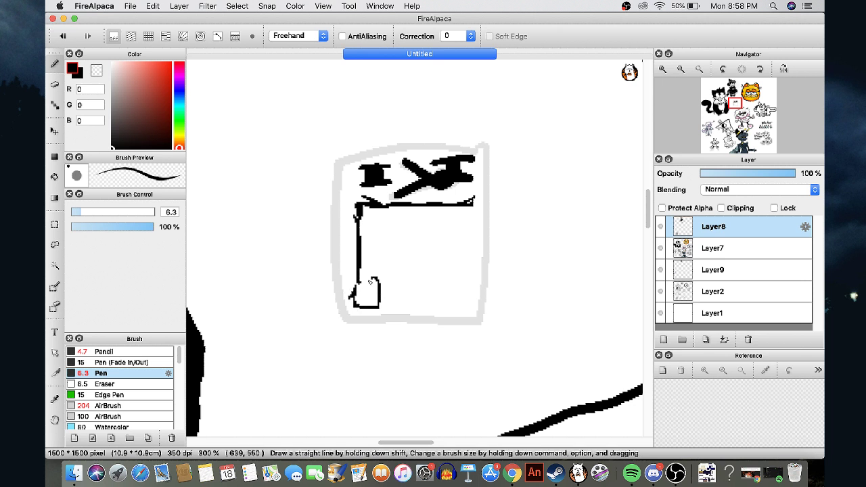
mouse_move(421, 307)
left_mouse_down()
mouse_move(426, 284)
mouse_move(414, 296)
mouse_move(435, 304)
mouse_move(450, 283)
mouse_move(440, 291)
mouse_move(451, 308)
mouse_move(468, 292)
mouse_move(457, 289)
mouse_move(465, 307)
mouse_move(470, 210)
mouse_move(460, 237)
mouse_move(457, 211)
mouse_move(443, 234)
mouse_move(412, 212)
mouse_move(418, 233)
mouse_move(377, 230)
left_mouse_up()
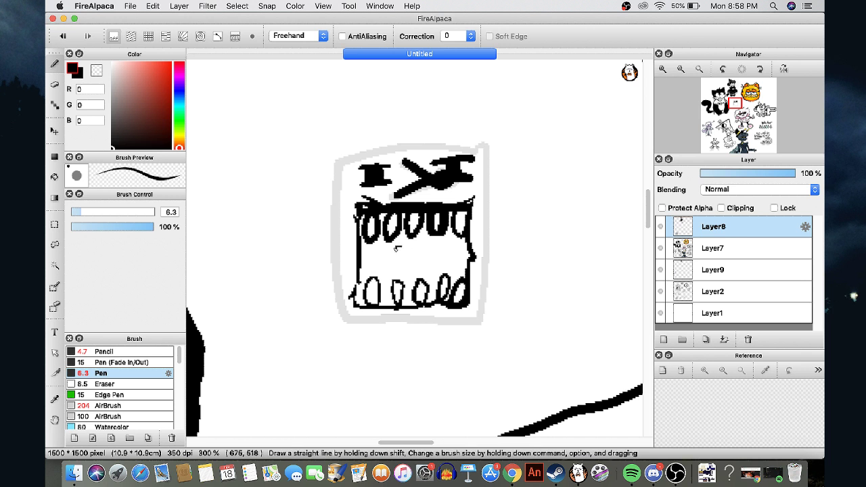
left_click_drag(397, 248, 392, 248)
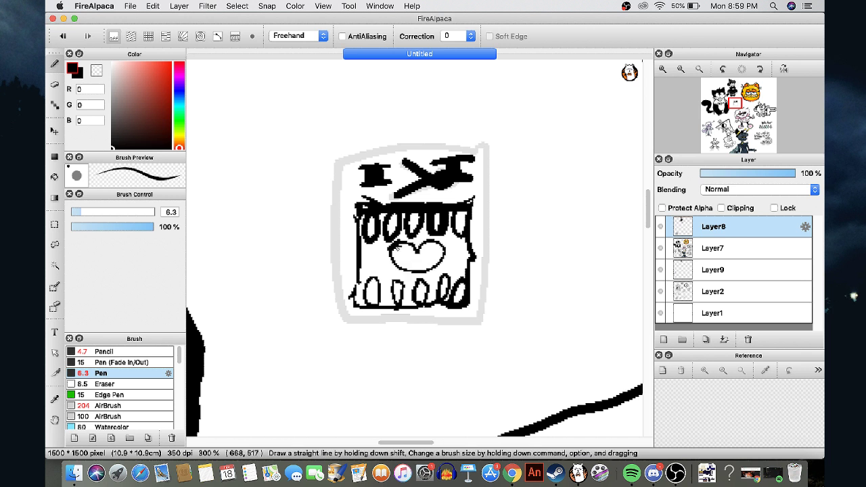
key("g")
left_click(382, 252)
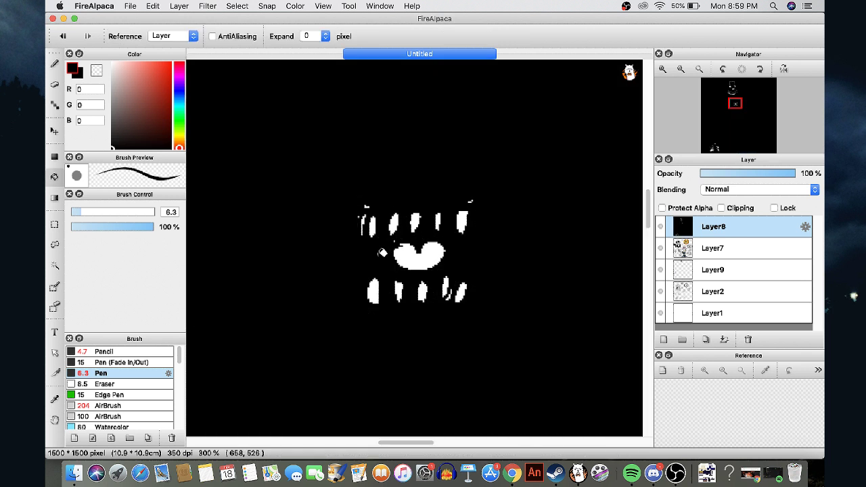
key("super+z")
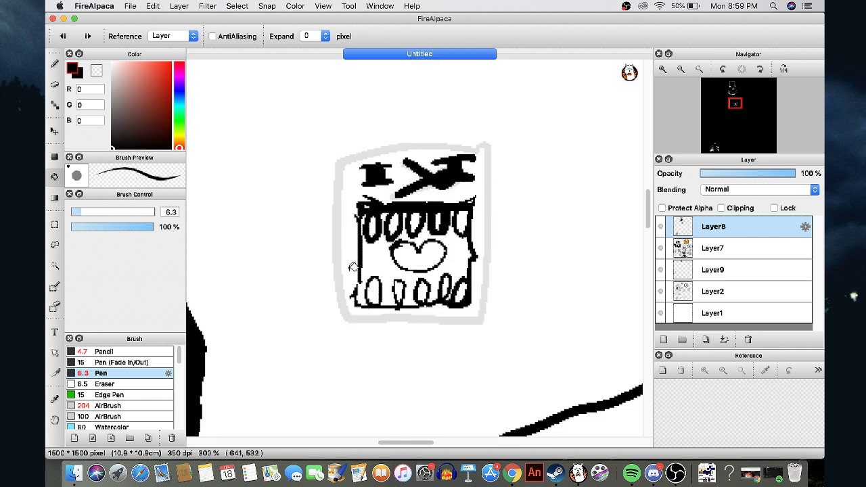
Close the mouth outline and fill its inside with black around the teeth and tongue
key("b")
key("g")
left_click(377, 266)
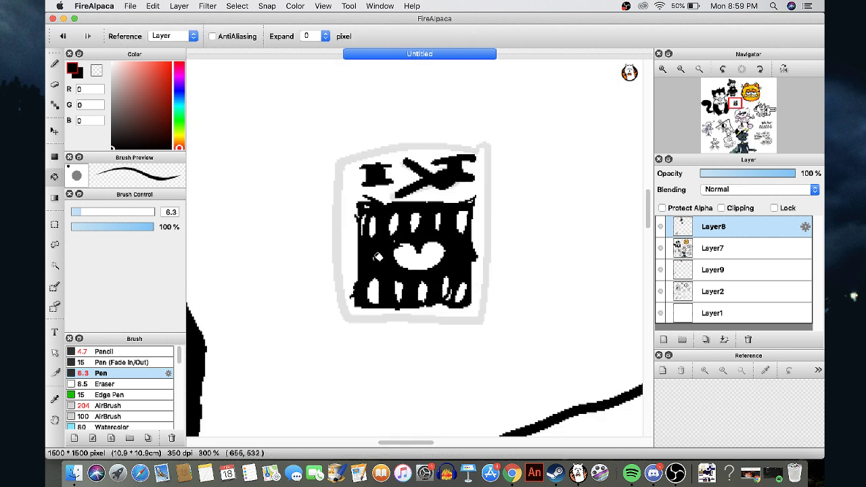
Outline the square character's body in black with a spiky top, thin arms and two short legs
key("b")
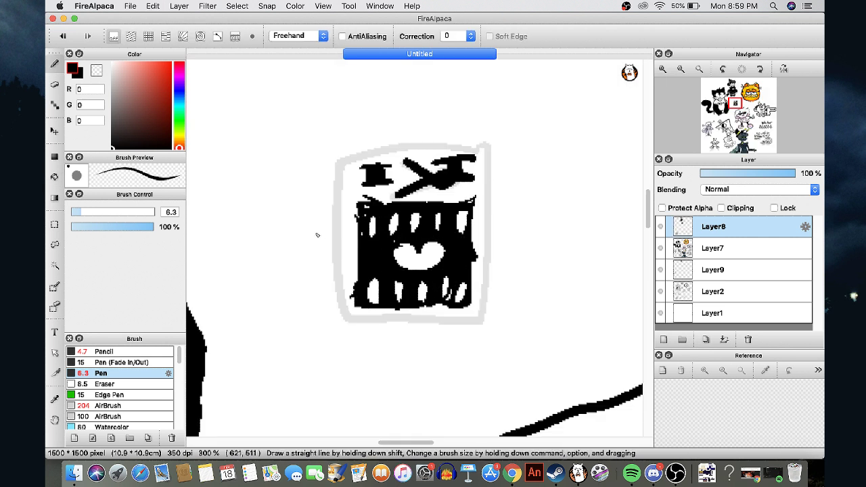
mouse_move(336, 268)
left_mouse_down()
mouse_move(280, 292)
mouse_move(304, 301)
mouse_move(287, 309)
mouse_move(299, 313)
left_mouse_up()
mouse_move(328, 264)
left_mouse_down()
mouse_move(336, 113)
mouse_move(390, 142)
mouse_move(448, 138)
mouse_move(482, 113)
mouse_move(483, 238)
mouse_move(517, 293)
mouse_move(479, 315)
mouse_move(466, 379)
mouse_move(444, 392)
mouse_move(375, 338)
mouse_move(338, 399)
mouse_move(352, 322)
mouse_move(298, 338)
mouse_move(336, 285)
left_mouse_up()
mouse_move(354, 349)
left_mouse_down()
mouse_move(410, 326)
mouse_move(471, 326)
mouse_move(475, 348)
left_mouse_up()
Draw a second character beside the square one, with a round head, spiky hair, dot eyes and a straight mouth
left_click_drag(735, 107, 738, 111)
mouse_move(484, 143)
left_mouse_down()
mouse_move(435, 83)
mouse_move(393, 137)
mouse_move(385, 188)
left_mouse_up()
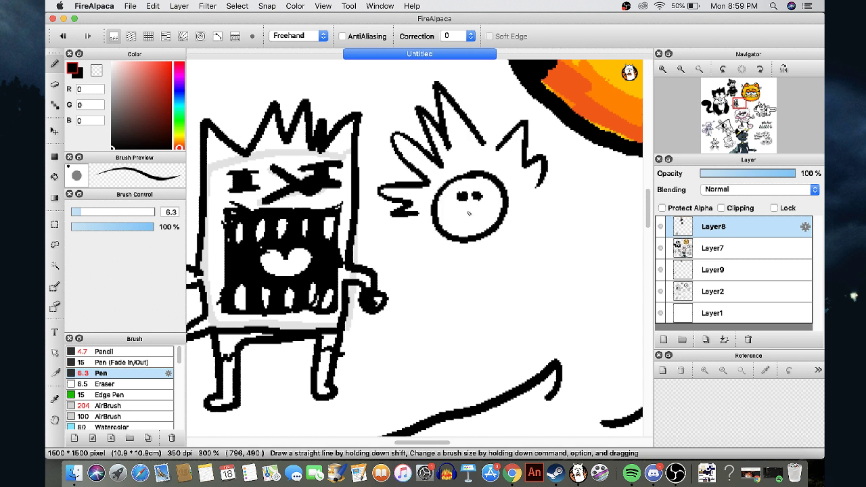
left_click_drag(457, 196, 465, 196)
mouse_move(473, 195)
left_mouse_down()
mouse_move(481, 196)
mouse_move(479, 212)
left_mouse_up()
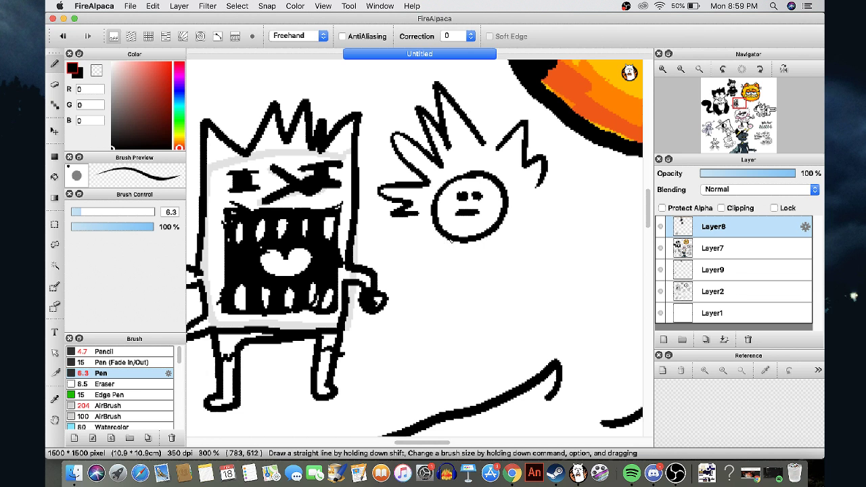
Draw the round-headed character's torso, bulky arms, shorts, short legs and oversized shoes in black
mouse_move(433, 236)
left_mouse_down()
mouse_move(411, 295)
mouse_move(426, 306)
mouse_move(430, 299)
mouse_move(411, 310)
mouse_move(437, 310)
left_mouse_up()
mouse_move(468, 242)
left_mouse_down()
mouse_move(467, 282)
mouse_move(431, 273)
mouse_move(447, 302)
mouse_move(472, 287)
mouse_move(513, 284)
mouse_move(502, 253)
mouse_move(519, 262)
mouse_move(533, 295)
mouse_move(541, 319)
left_mouse_up()
mouse_move(430, 299)
left_mouse_down()
mouse_move(435, 335)
mouse_move(472, 338)
mouse_move(483, 349)
mouse_move(512, 337)
mouse_move(518, 304)
left_mouse_up()
mouse_move(493, 316)
left_mouse_down()
mouse_move(464, 320)
mouse_move(442, 365)
left_mouse_up()
mouse_move(457, 347)
left_mouse_down()
mouse_move(457, 371)
mouse_move(387, 366)
mouse_move(468, 392)
mouse_move(452, 376)
left_mouse_up()
left_click_drag(484, 356, 486, 367)
mouse_move(501, 347)
left_mouse_down()
mouse_move(488, 392)
mouse_move(546, 354)
mouse_move(599, 370)
left_mouse_up()
Add outer hair spikes around the round head and draw a ring topped by an F shape at the character's hand
mouse_move(514, 224)
left_mouse_down()
mouse_move(581, 189)
mouse_move(545, 196)
left_mouse_up()
left_click_drag(436, 231, 365, 218)
left_click_drag(368, 151, 412, 132)
left_click_drag(481, 108, 502, 96)
left_click_drag(544, 142, 568, 122)
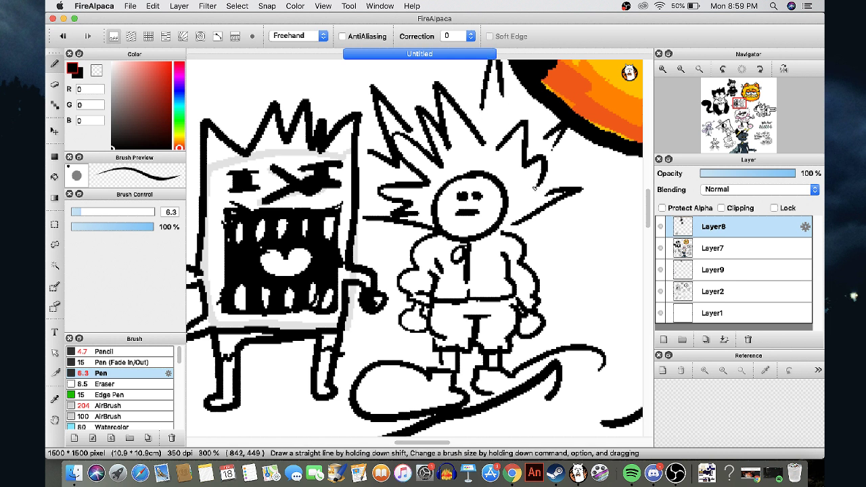
mouse_move(556, 297)
left_mouse_down()
mouse_move(553, 327)
mouse_move(567, 299)
mouse_move(584, 320)
mouse_move(566, 268)
mouse_move(580, 285)
left_mouse_up()
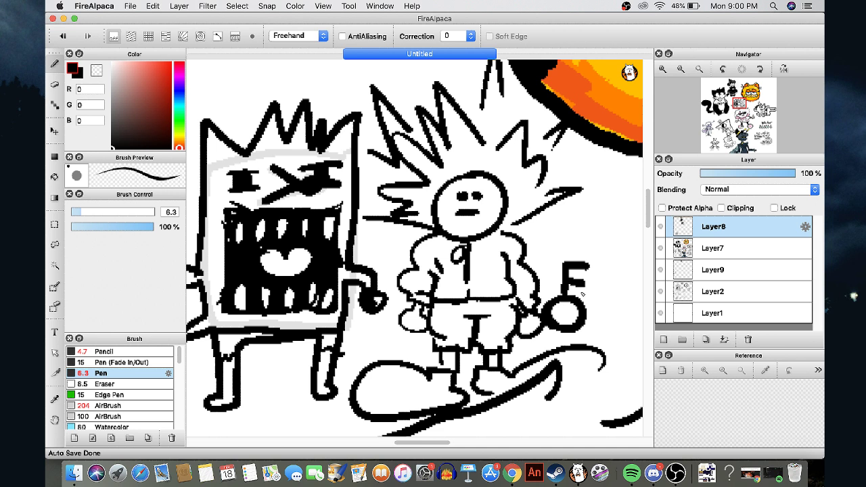
Look over the whole doodle page with all of its characters
scroll(418, 209, "down", 3)
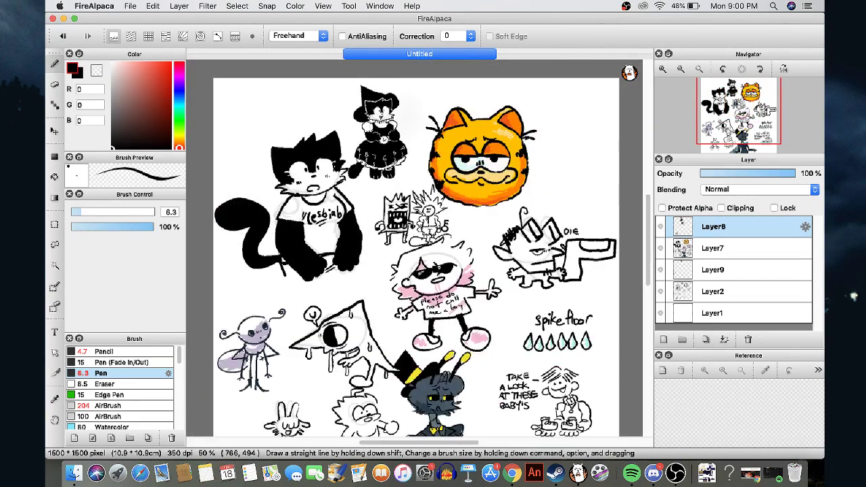
scroll(418, 209, "down", 1)
scroll(546, 212, "up", 1)
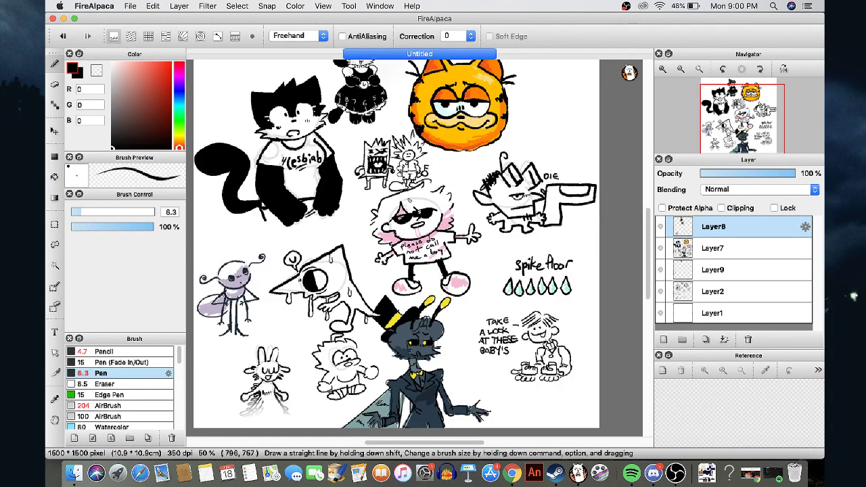
left_click_drag(747, 124, 738, 125)
scroll(395, 247, "left", 3)
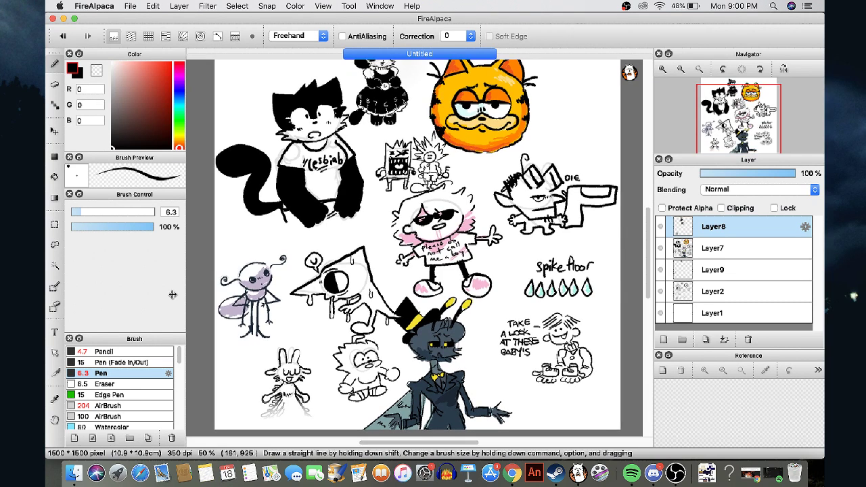
scroll(193, 323, "up", 2)
scroll(207, 327, "up", 1)
scroll(207, 327, "down", 3)
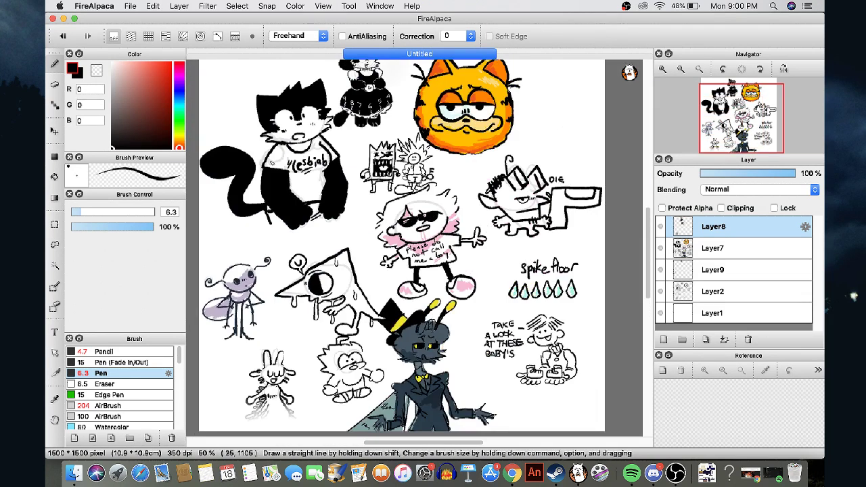
Start saving the doodle page as a new file named st3 in the firealpaca folder
left_click(129, 6)
left_click(138, 100)
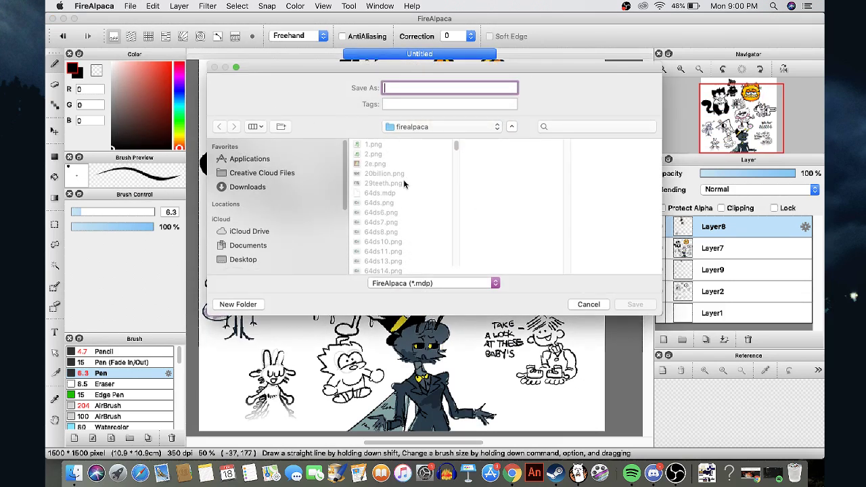
scroll(403, 179, "down", 10)
scroll(403, 180, "down", 6)
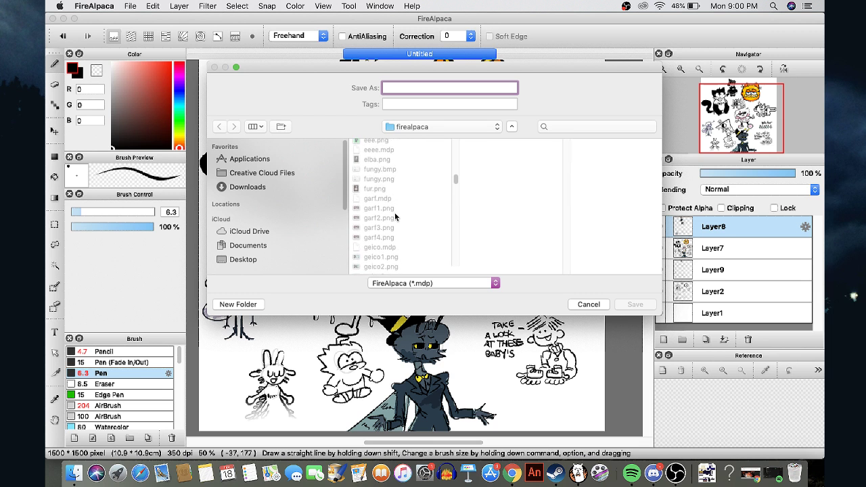
scroll(395, 215, "down", 10)
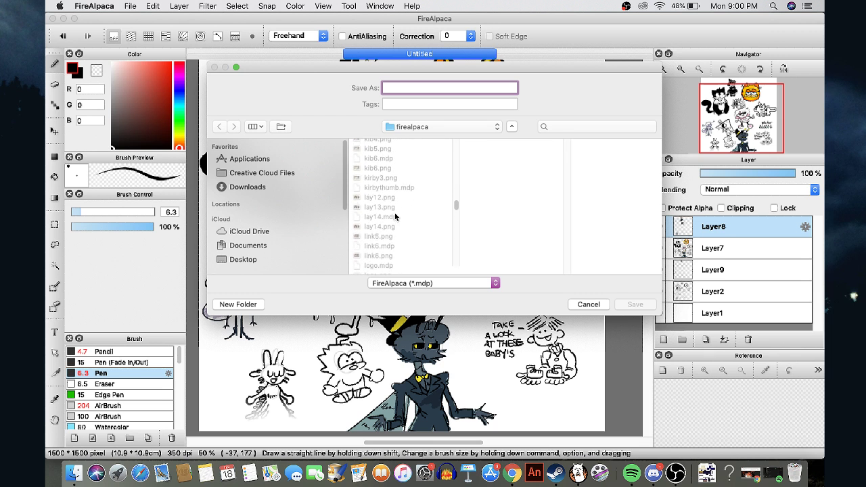
scroll(395, 217, "down", 10)
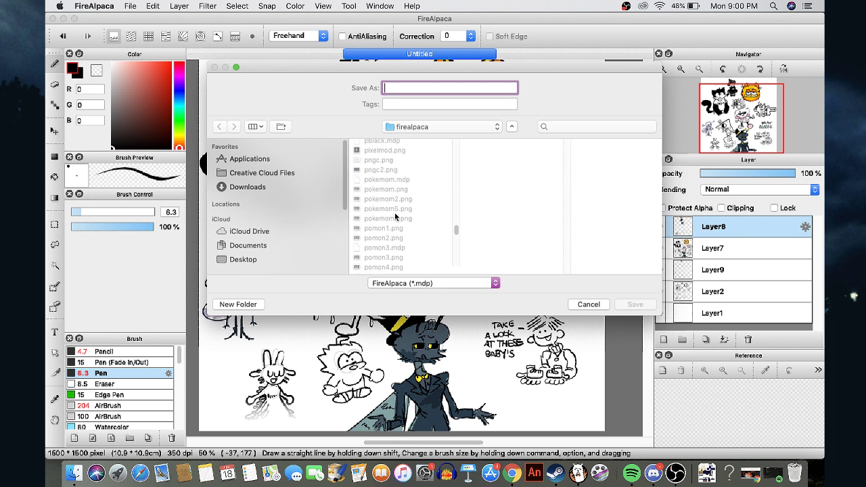
scroll(394, 212, "down", 10)
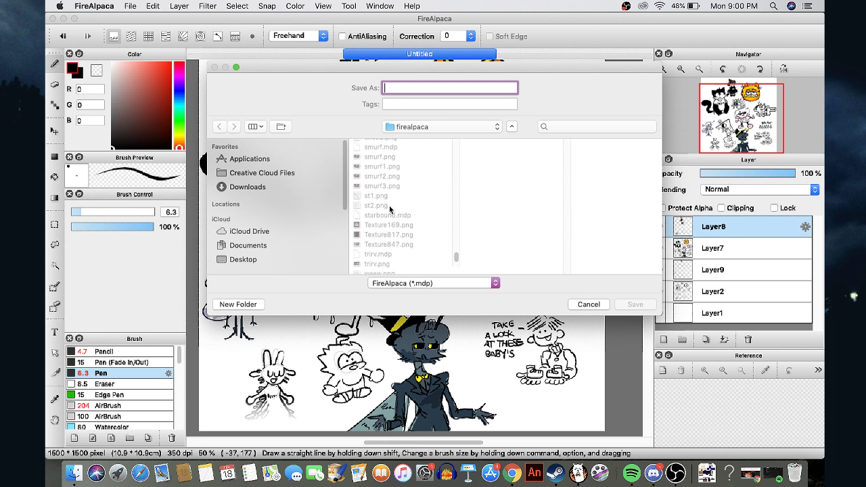
type("st3")
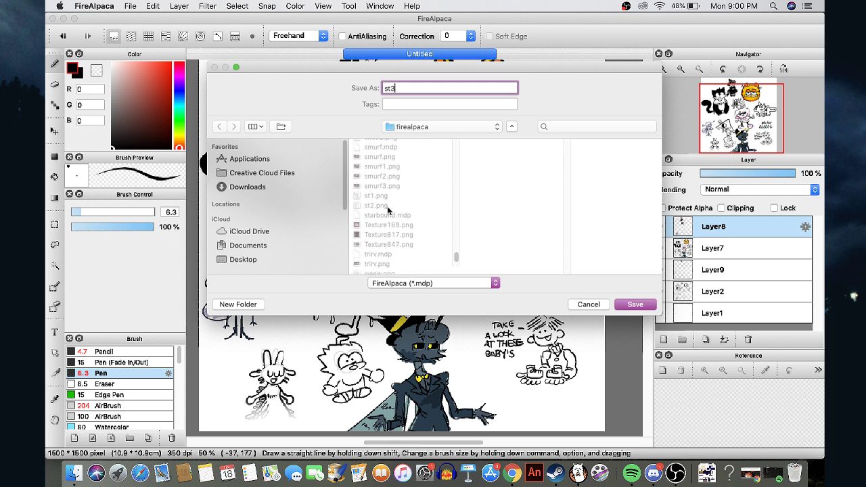
Choose the PNG format for st3, accept saving without layers, and save it as a Transparent PNG
left_click(401, 283)
left_click(402, 293)
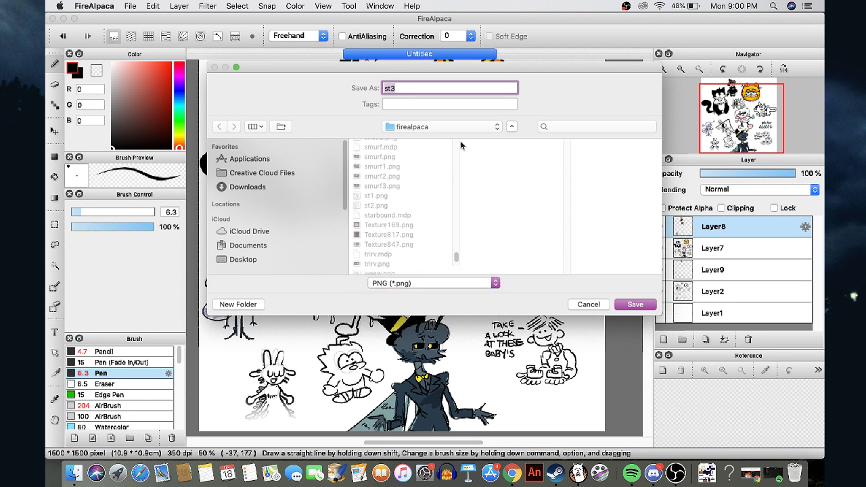
left_click(634, 305)
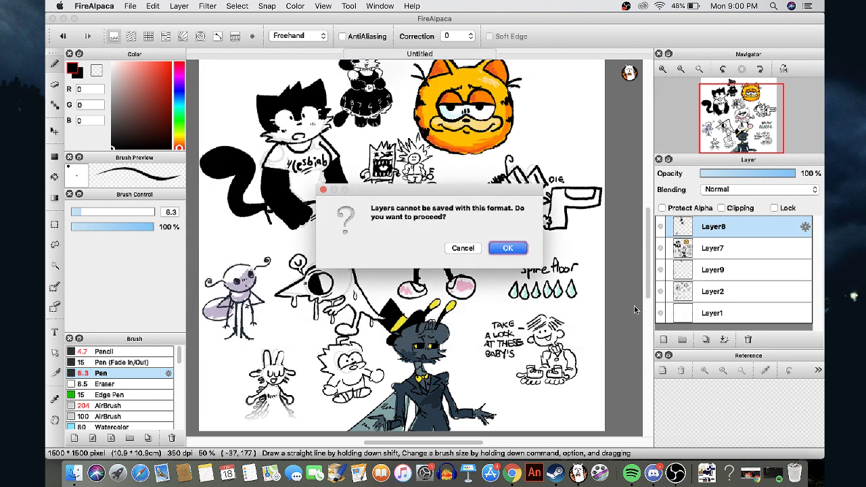
left_click(508, 248)
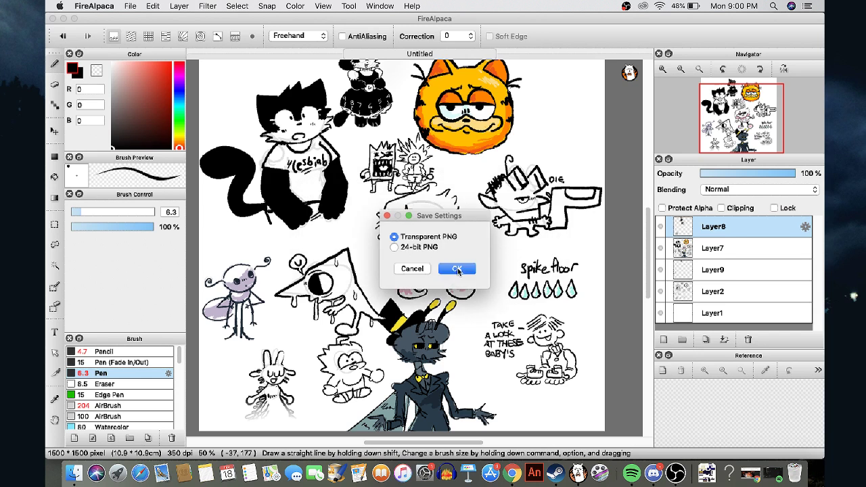
left_click(457, 269)
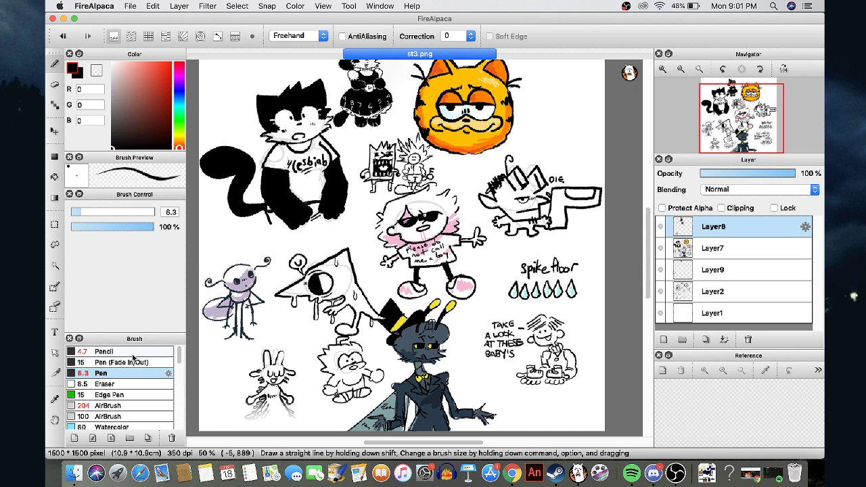
scroll(336, 209, "up", 2)
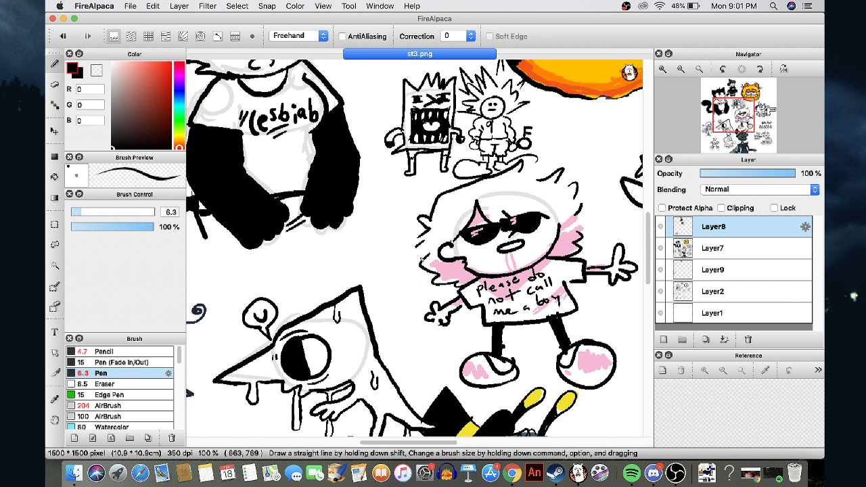
mouse_move(332, 267)
left_mouse_down()
mouse_move(360, 261)
mouse_move(373, 223)
mouse_move(391, 268)
left_mouse_up()
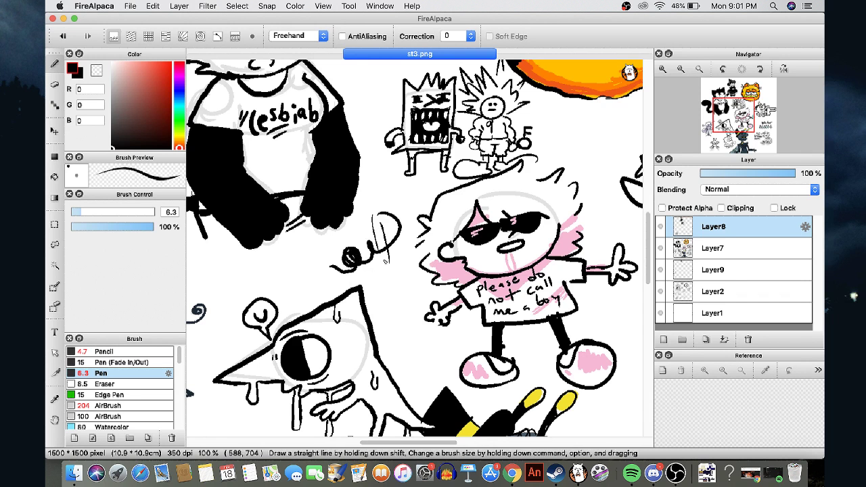
key("super+z")
key("super+z")
Draw a small sideways smiley in black between the big cat and the sunglasses character, with a D mouth, ring eye and dot eye
left_click_drag(371, 232, 376, 260)
left_click_drag(364, 229, 373, 228)
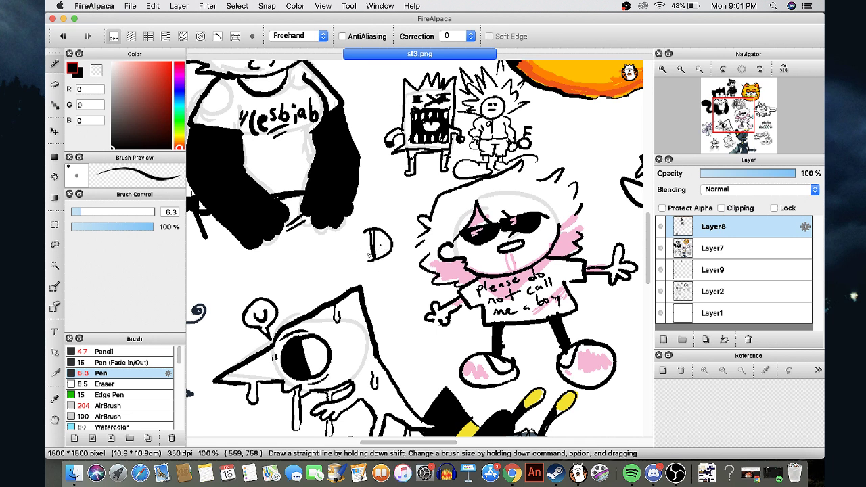
scroll(349, 235, "up", 2)
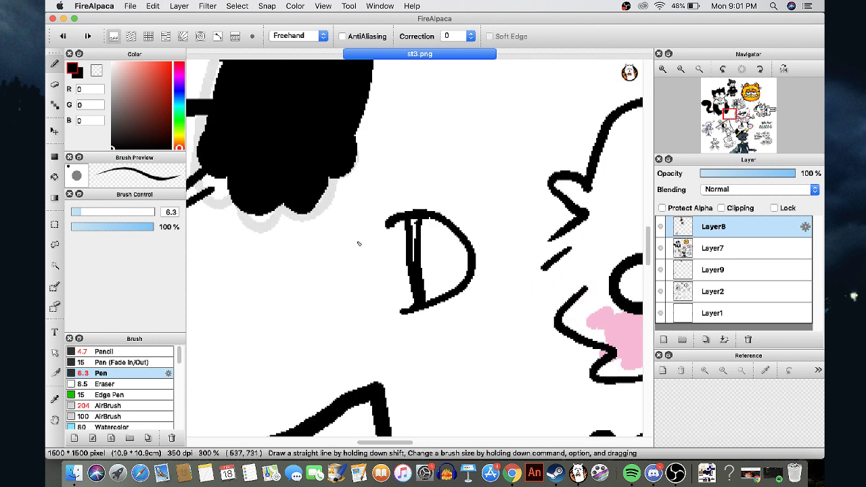
left_click_drag(360, 242, 358, 238)
left_click_drag(365, 308, 367, 310)
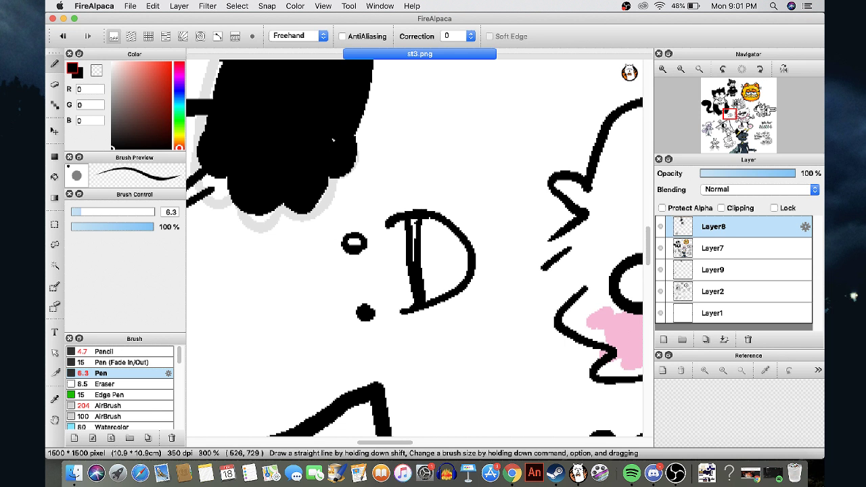
Try a pen stroke with antialiasing enabled, undo it and disable antialiasing again
left_click(363, 36)
mouse_move(467, 139)
left_mouse_down()
mouse_move(480, 216)
mouse_move(426, 81)
mouse_move(218, 300)
mouse_move(257, 365)
mouse_move(521, 385)
mouse_move(527, 298)
left_mouse_up()
key("super+z")
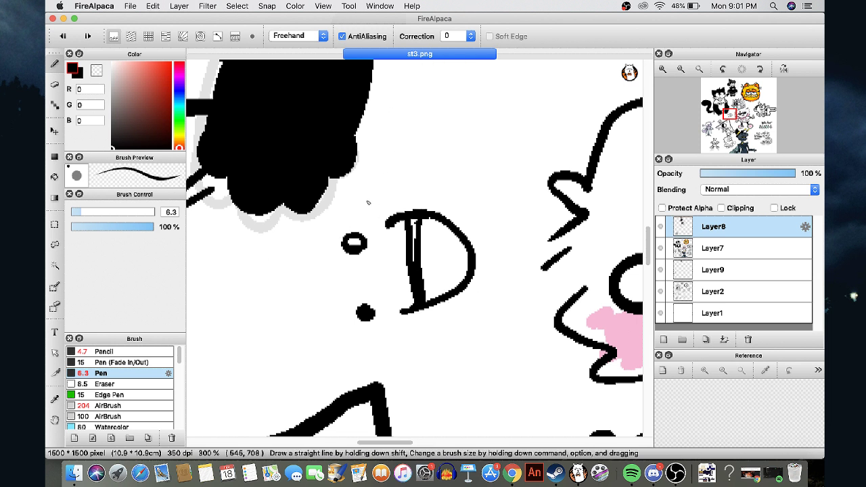
left_click(343, 37)
Set the pen's stroke correction to 40
left_click(444, 39)
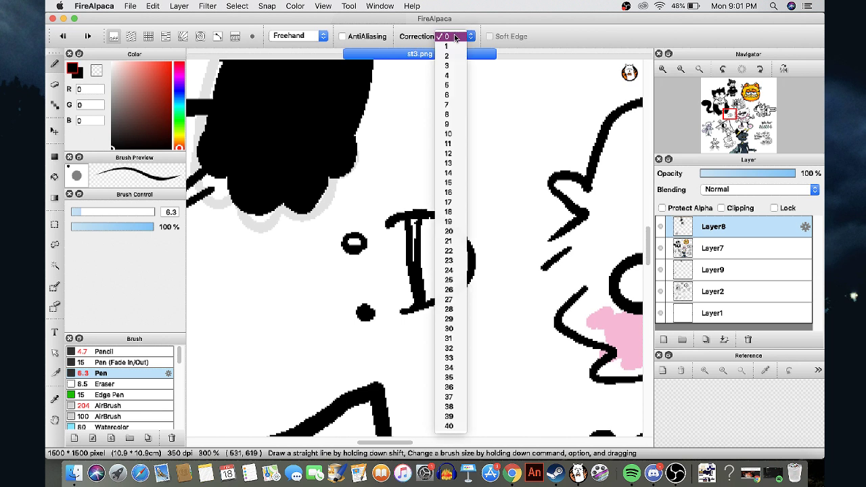
left_click(463, 320)
key("super+minus")
key("super+minus")
left_click(455, 39)
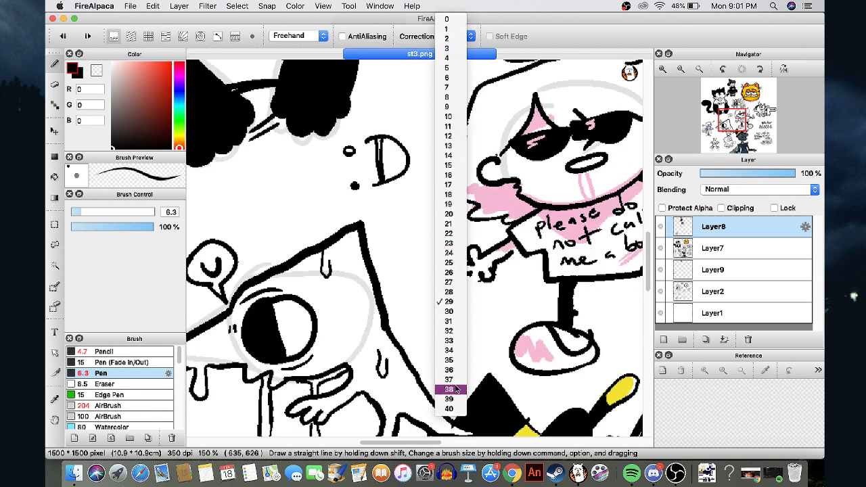
left_click(449, 409)
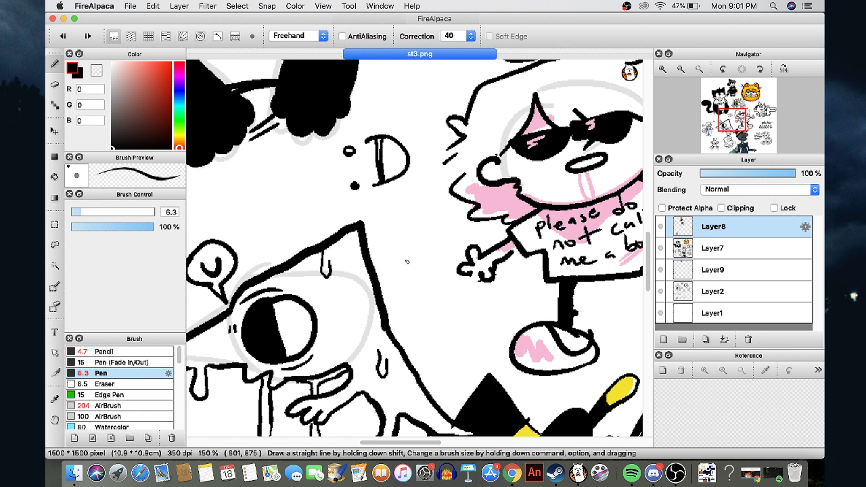
Try the smoothed pen with looping strokes over the doodles and large circles in the page's blank corner, undoing each one
mouse_move(403, 218)
left_mouse_down()
mouse_move(418, 305)
mouse_move(483, 302)
mouse_move(338, 219)
mouse_move(407, 332)
mouse_move(308, 179)
mouse_move(540, 213)
mouse_move(356, 183)
mouse_move(409, 164)
mouse_move(416, 303)
left_mouse_up()
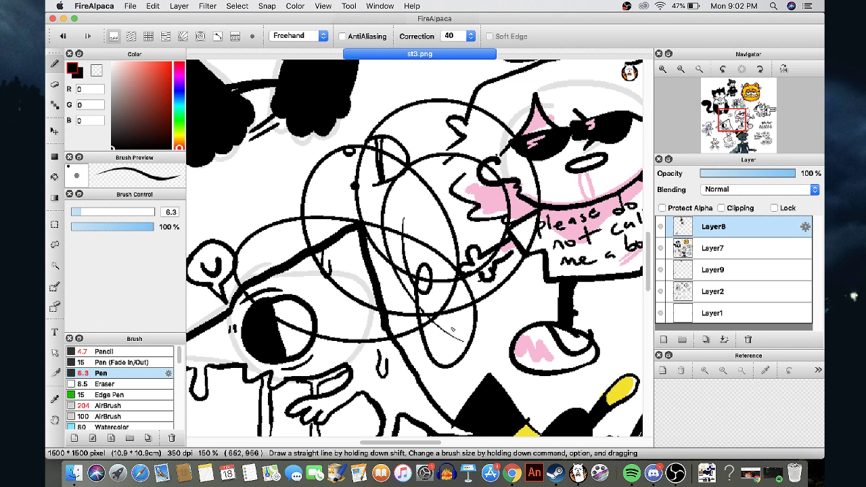
key("super+z")
scroll(455, 322, "down", 4)
key("super+plus")
key("super+plus")
key("super+plus")
key("super+plus")
mouse_move(390, 193)
left_mouse_down()
mouse_move(396, 215)
mouse_move(387, 180)
left_mouse_up()
key("super+z")
mouse_move(433, 200)
left_mouse_down()
mouse_move(355, 334)
mouse_move(422, 339)
mouse_move(447, 186)
mouse_move(419, 193)
left_mouse_up()
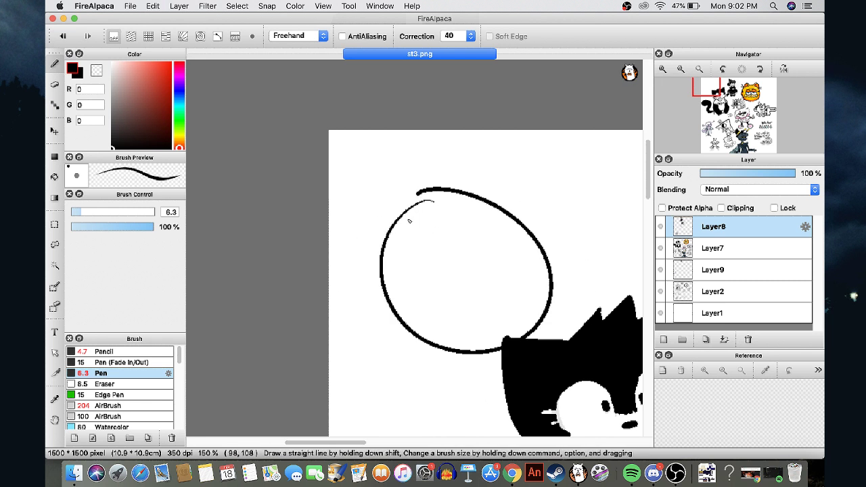
key("super+z")
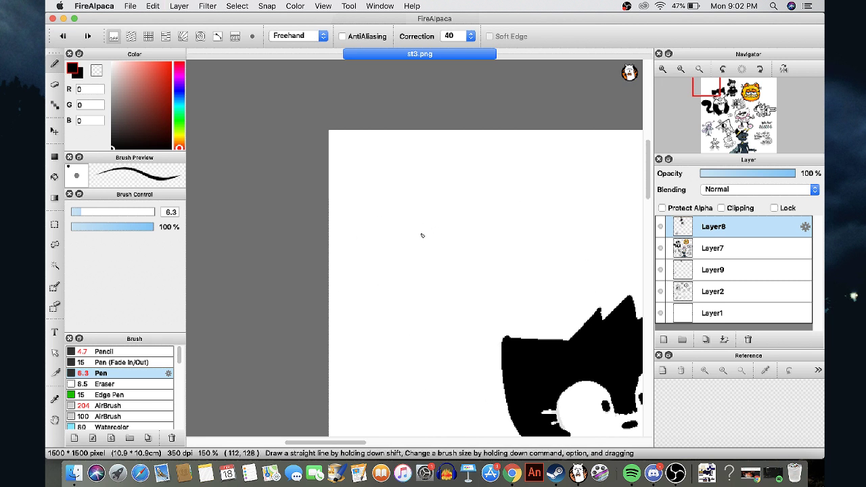
mouse_move(434, 206)
left_mouse_down()
mouse_move(462, 234)
mouse_move(427, 203)
left_mouse_up()
key("super+z")
key("super+z")
Try a closed triangle and a long zigzag stroke in the page's blank corner, and undo both
mouse_move(353, 296)
left_mouse_down()
mouse_move(404, 310)
mouse_move(503, 306)
mouse_move(453, 193)
mouse_move(437, 208)
left_mouse_up()
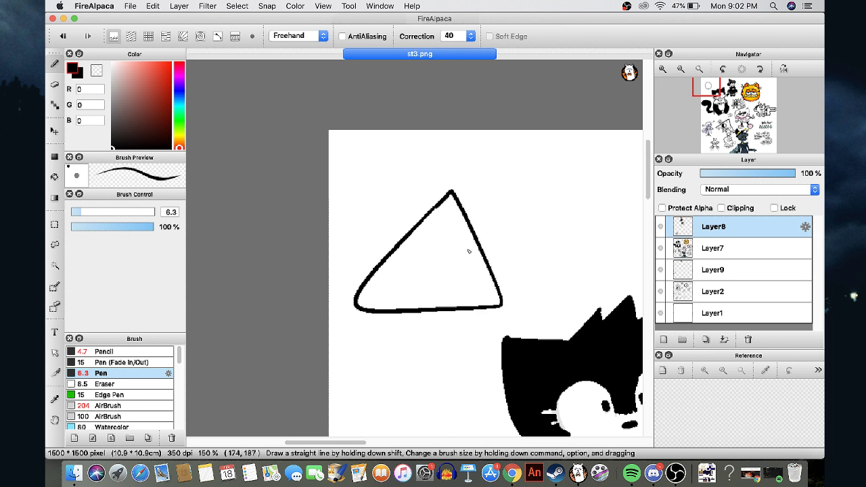
mouse_move(521, 179)
left_mouse_down()
mouse_move(392, 359)
mouse_move(640, 370)
left_mouse_up()
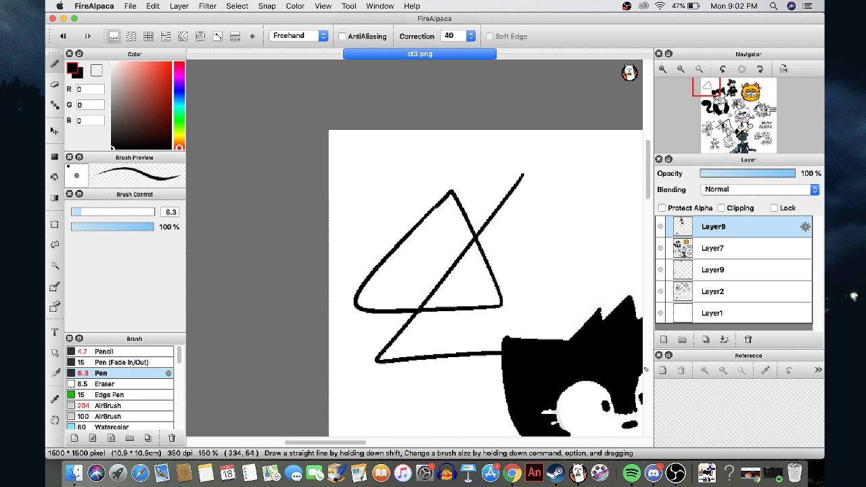
key("super+z")
key("super+z")
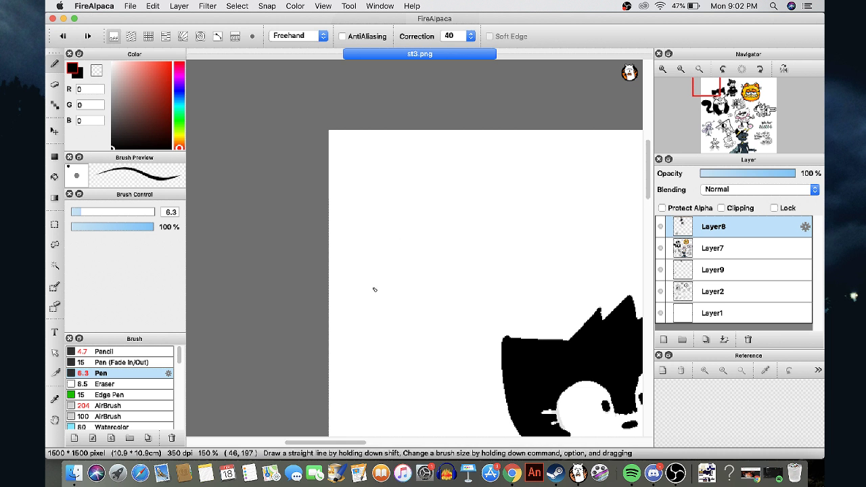
Try a sigil of crossed curled lines, diagonals, a small V and a horizontal bar in the page's blank corner
mouse_move(381, 281)
left_mouse_down()
mouse_move(363, 317)
mouse_move(382, 320)
mouse_move(410, 293)
mouse_move(464, 183)
left_mouse_up()
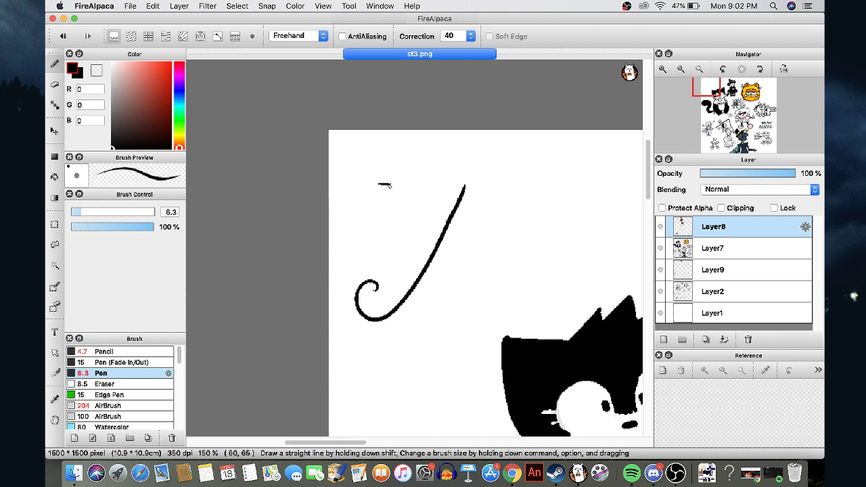
mouse_move(382, 184)
left_mouse_down()
mouse_move(436, 310)
mouse_move(472, 325)
mouse_move(469, 291)
left_mouse_up()
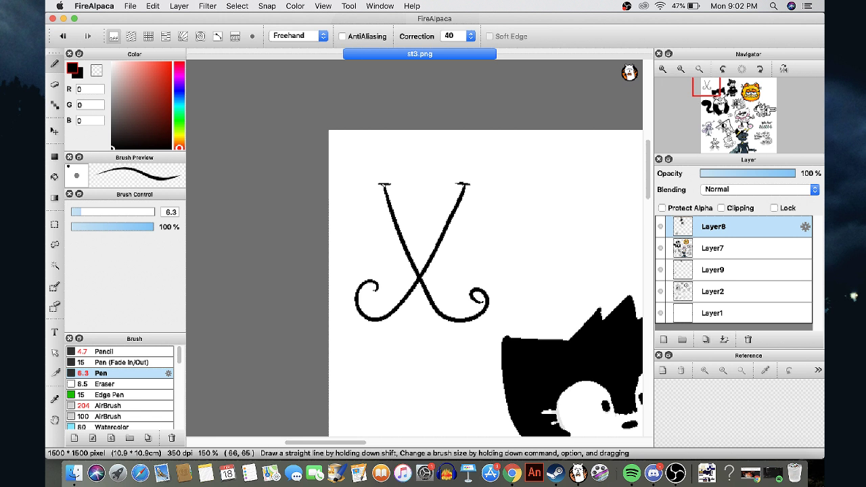
key("super+z")
key("super+z")
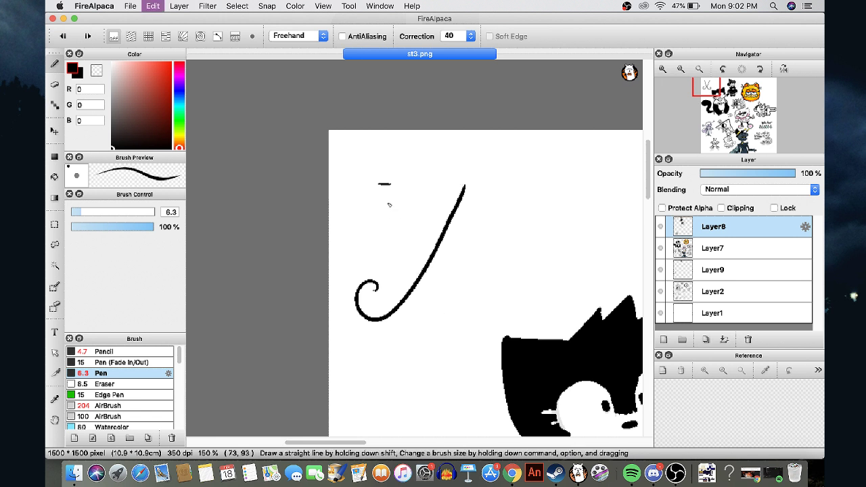
mouse_move(385, 189)
left_mouse_down()
mouse_move(448, 336)
mouse_move(465, 344)
mouse_move(489, 309)
mouse_move(467, 309)
left_mouse_up()
left_click_drag(416, 226, 463, 281)
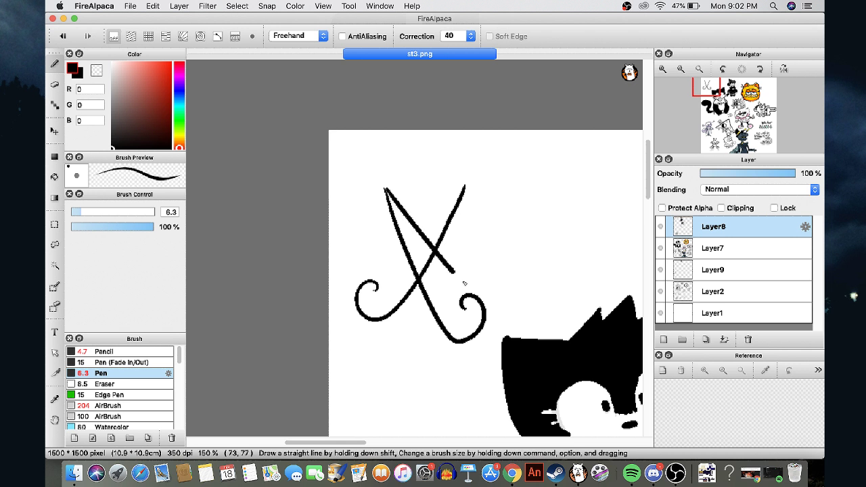
mouse_move(464, 185)
left_mouse_down()
mouse_move(373, 264)
mouse_move(413, 340)
mouse_move(448, 295)
left_mouse_up()
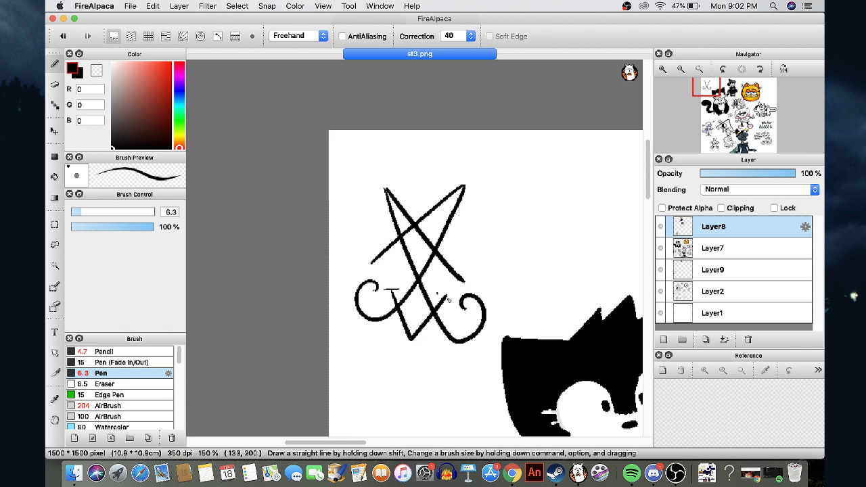
left_click_drag(383, 190, 465, 192)
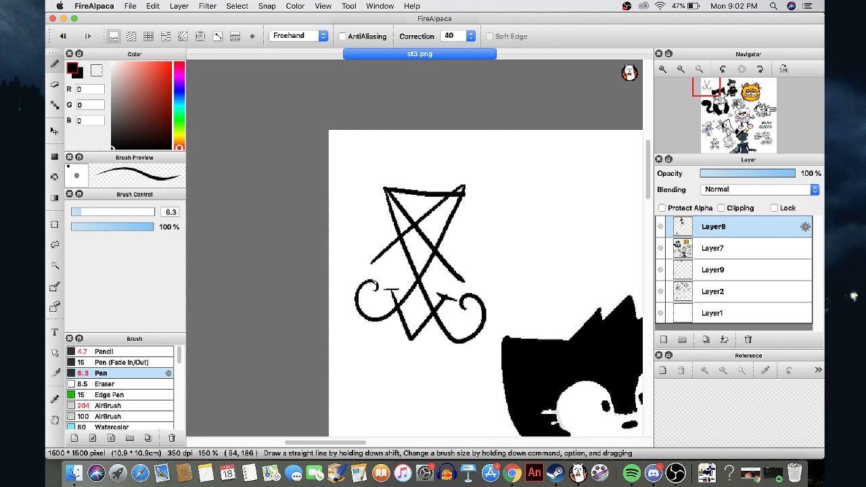
Undo all strokes of the sigil in the page's blank corner
key("super+z")
key("super+z")
key("super+z")
key("super+z")
key("super+z")
key("super+z")
key("super+z")
key("super+z")
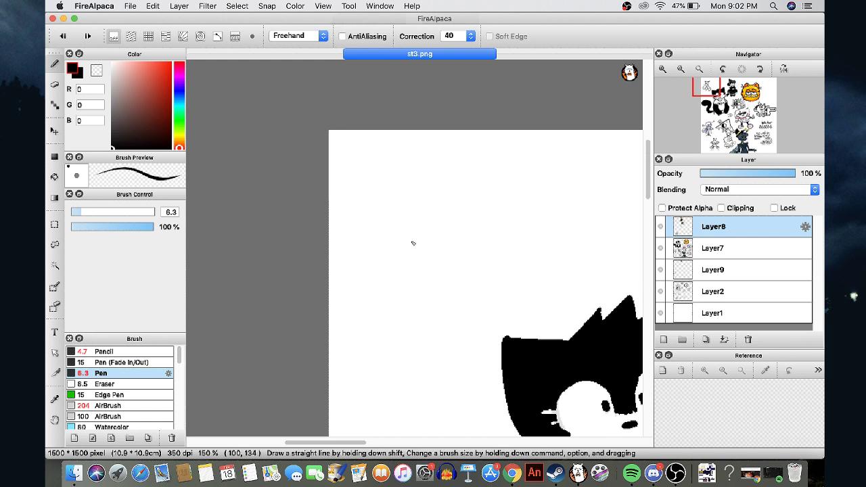
left_click_drag(429, 242, 443, 250)
mouse_move(445, 200)
left_mouse_down()
mouse_move(479, 348)
mouse_move(572, 225)
mouse_move(512, 132)
mouse_move(635, 238)
mouse_move(369, 223)
mouse_move(609, 169)
mouse_move(527, 135)
left_mouse_up()
key("super+z")
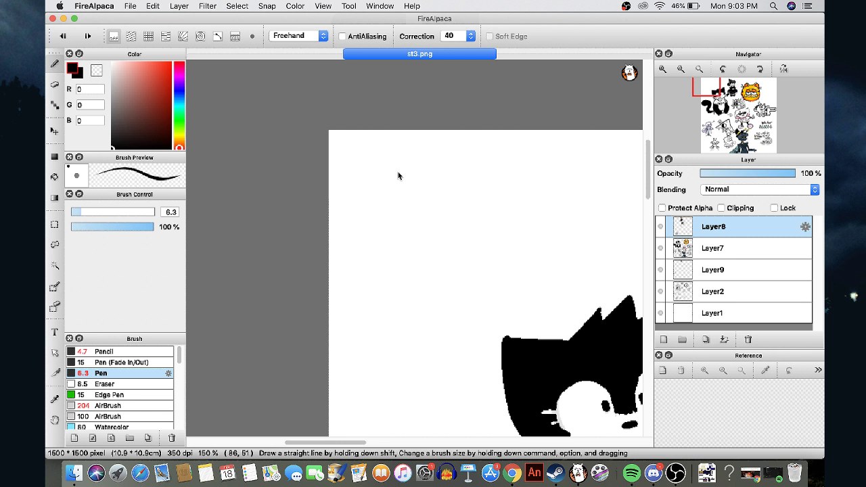
Handwrite the character's name in black beside the clock-dress cat
scroll(398, 172, "down", 2)
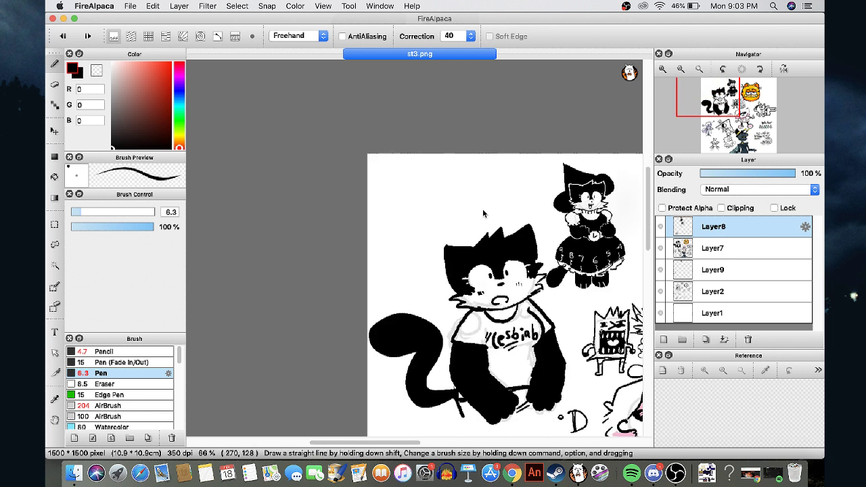
scroll(618, 215, "up", 4)
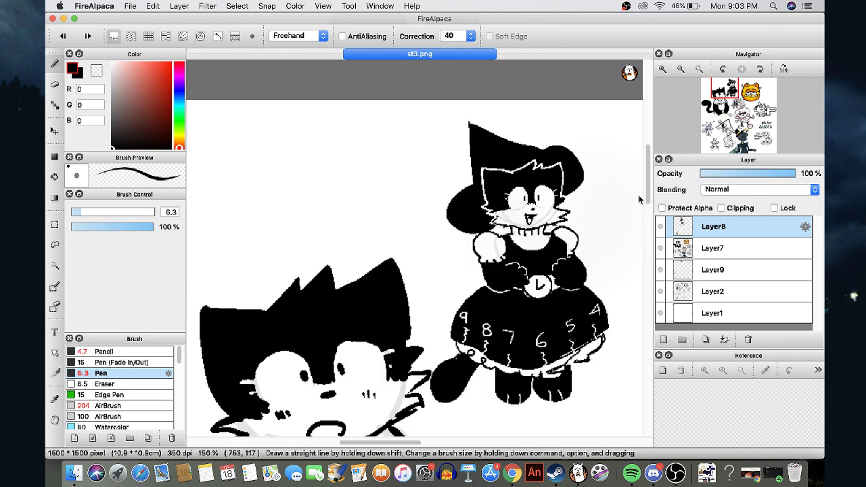
mouse_move(267, 200)
left_mouse_down()
mouse_move(278, 144)
mouse_move(306, 204)
left_mouse_up()
mouse_move(269, 181)
left_mouse_down()
mouse_move(313, 193)
mouse_move(322, 181)
mouse_move(332, 202)
mouse_move(363, 202)
left_mouse_up()
Save the updated page to st3.png, accepting the loss of layers, and switch to OBS
left_click(129, 7)
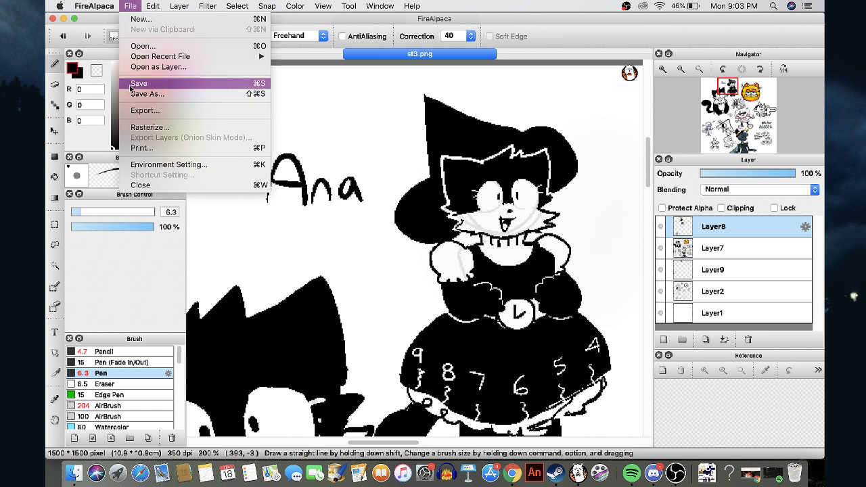
left_click(138, 83)
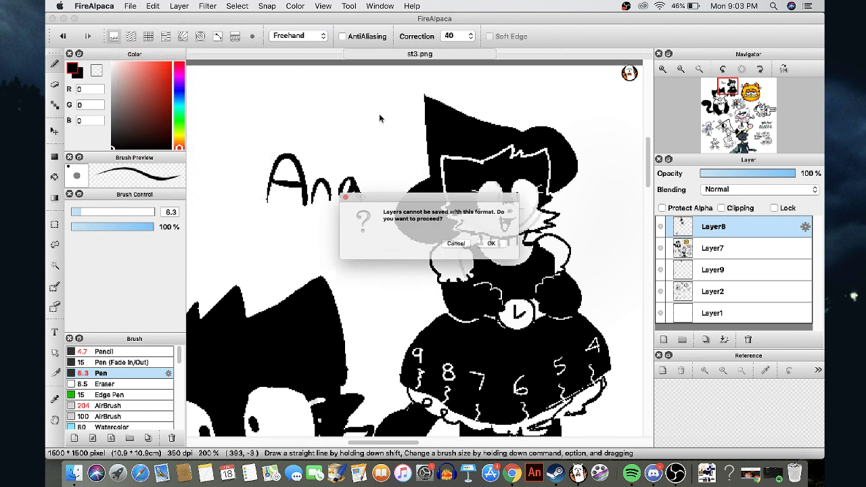
left_click(509, 248)
left_click(462, 266)
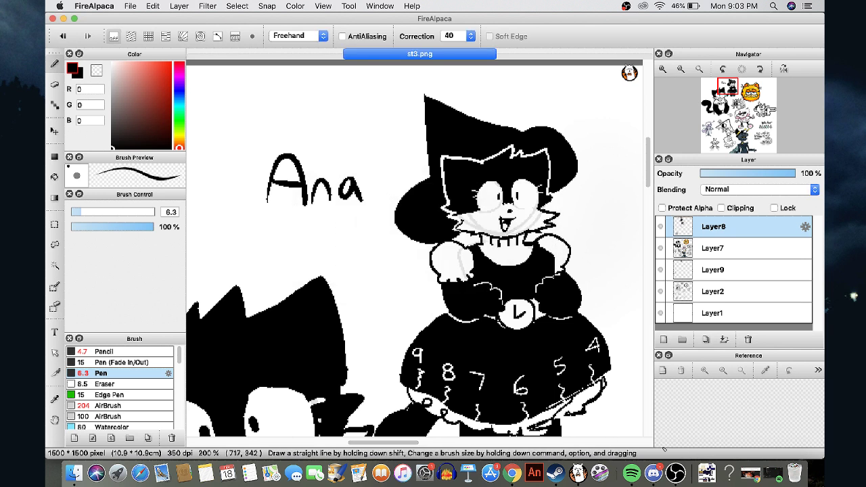
left_click(668, 480)
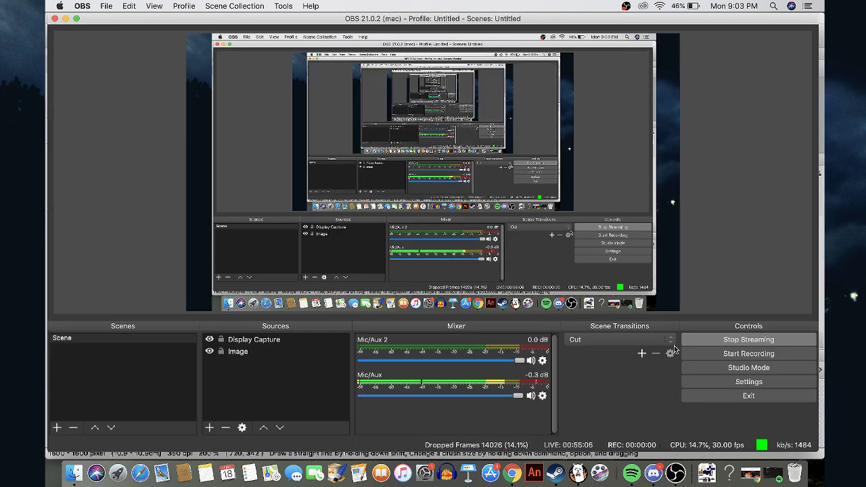